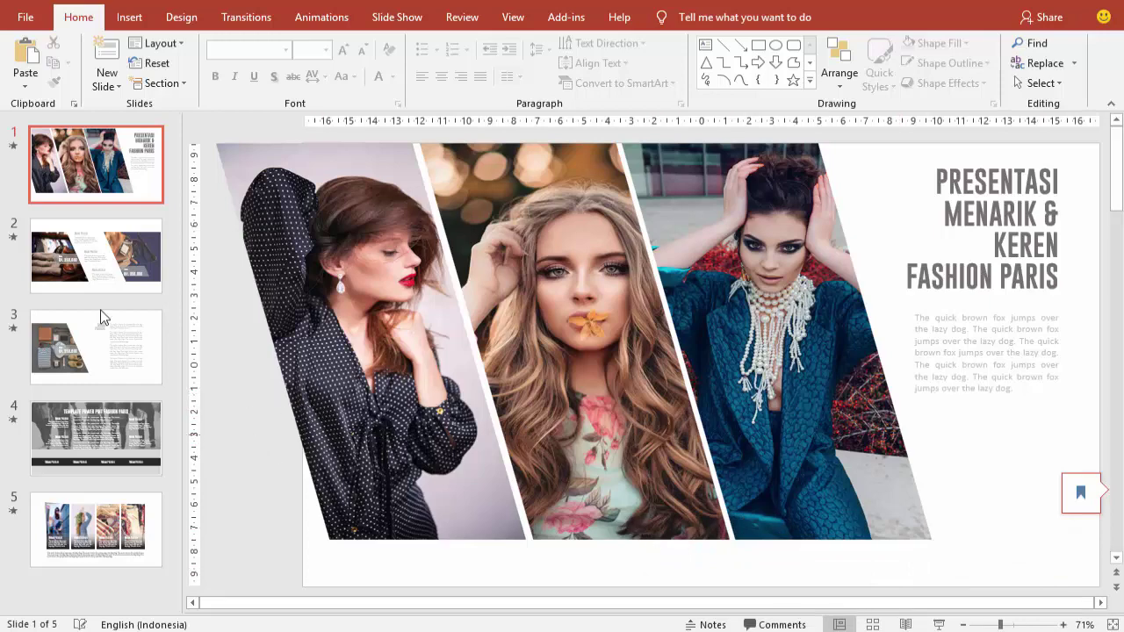
- Preview slides 2, 4 and 5 of the fashion deck, then go to File's New page
key("Down")
key("Down")
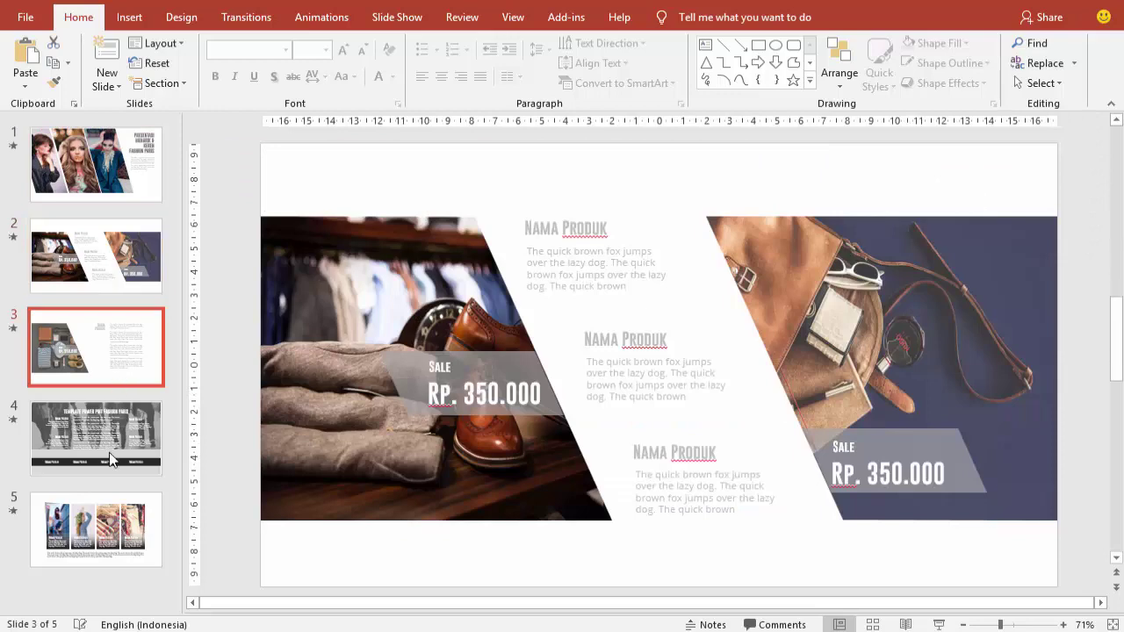
key("Down")
left_click(138, 536)
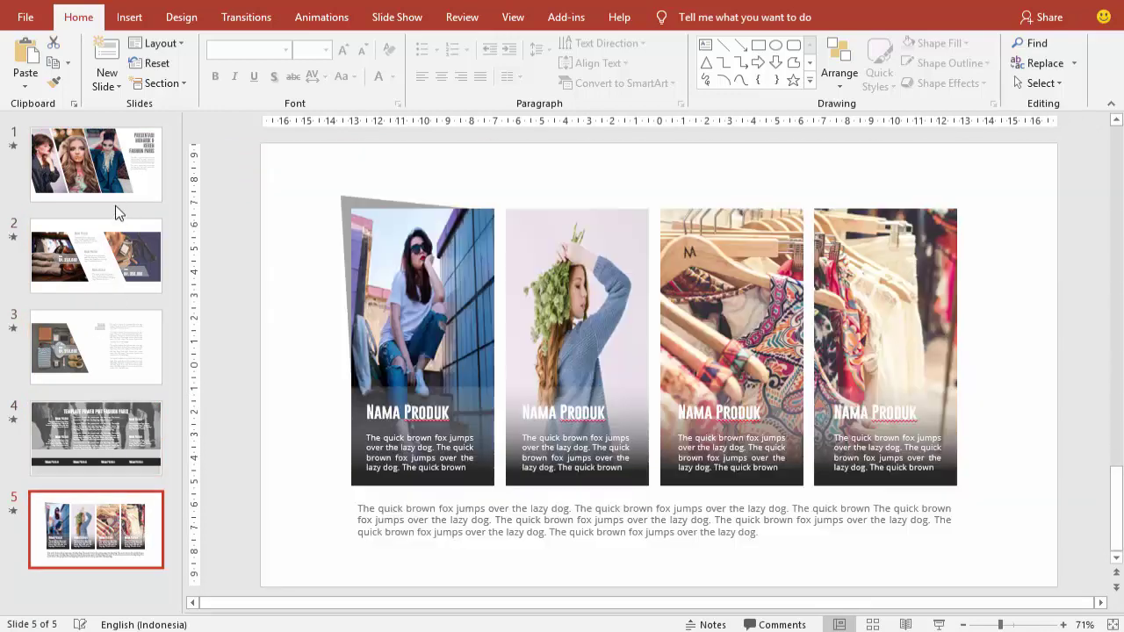
left_click(121, 186)
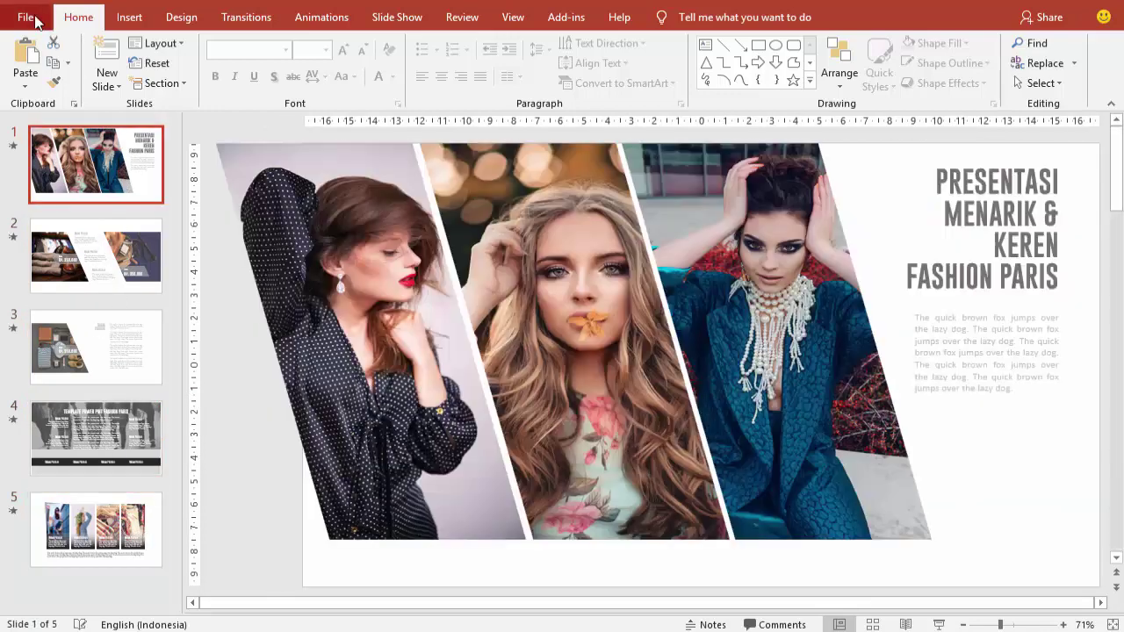
left_click(31, 17)
- Create a Blank Presentation and delete its title and subtitle placeholders
left_click(43, 93)
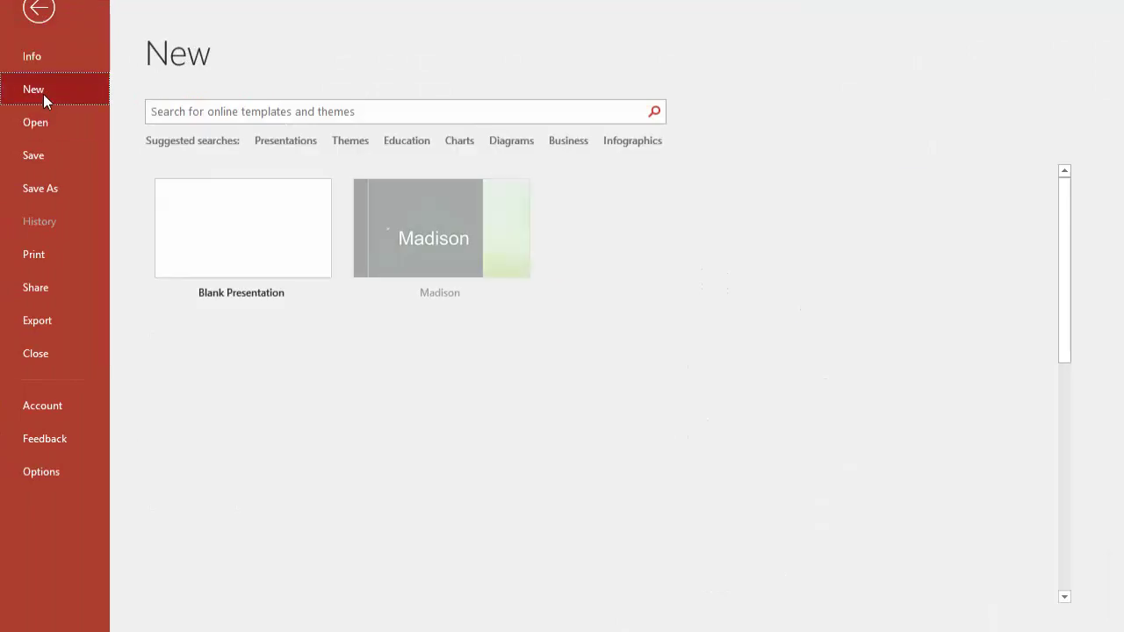
left_click(263, 232)
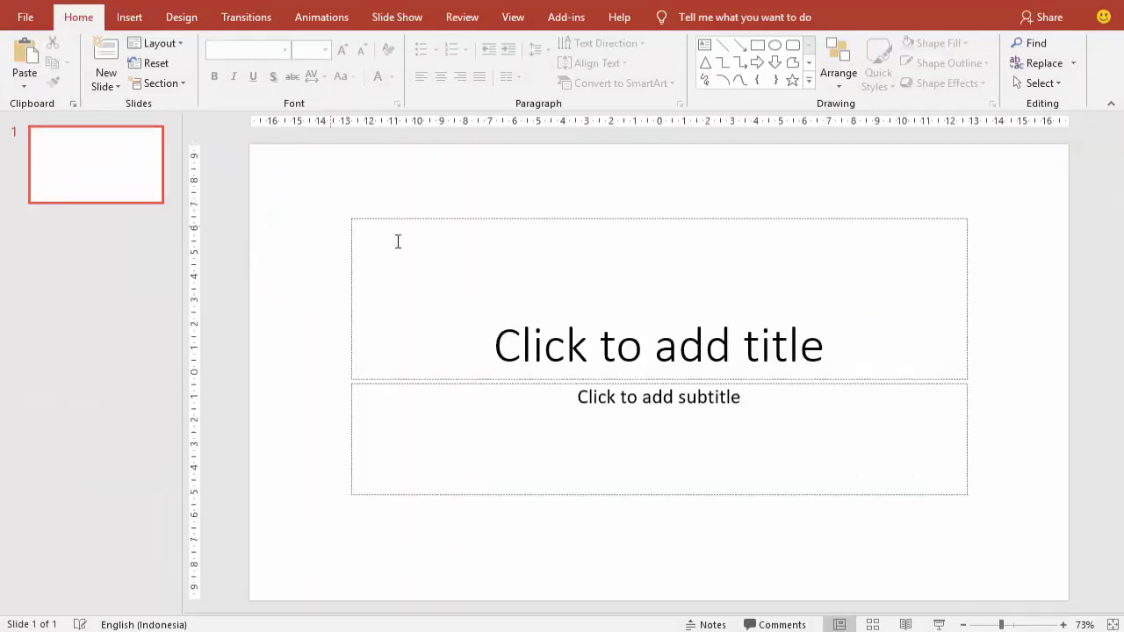
left_click(418, 218)
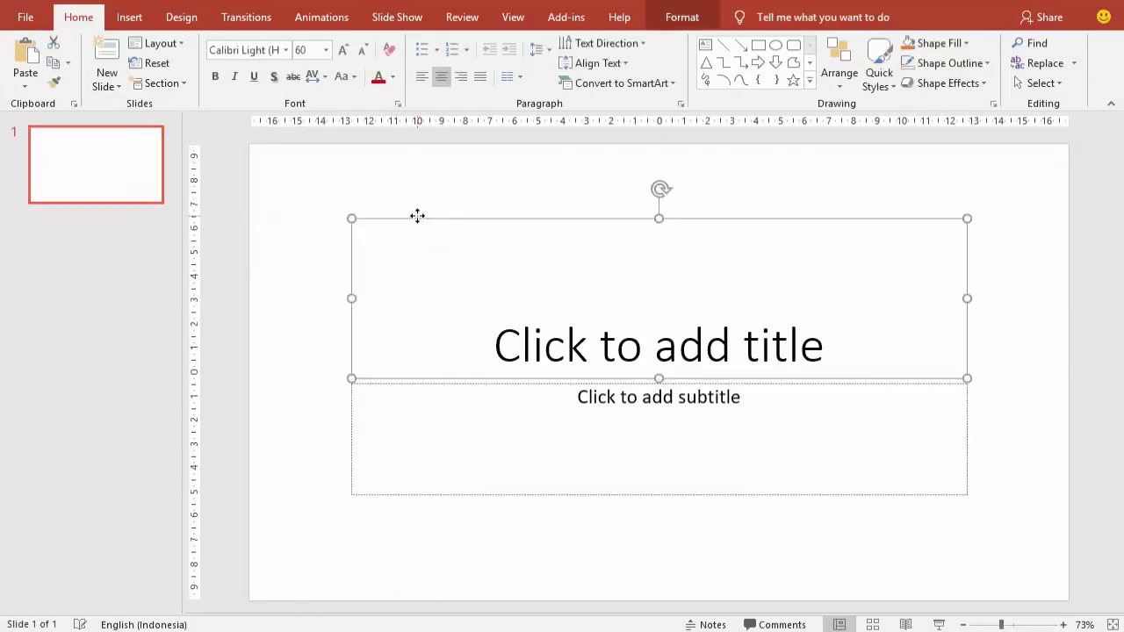
key("Delete")
left_click(468, 378)
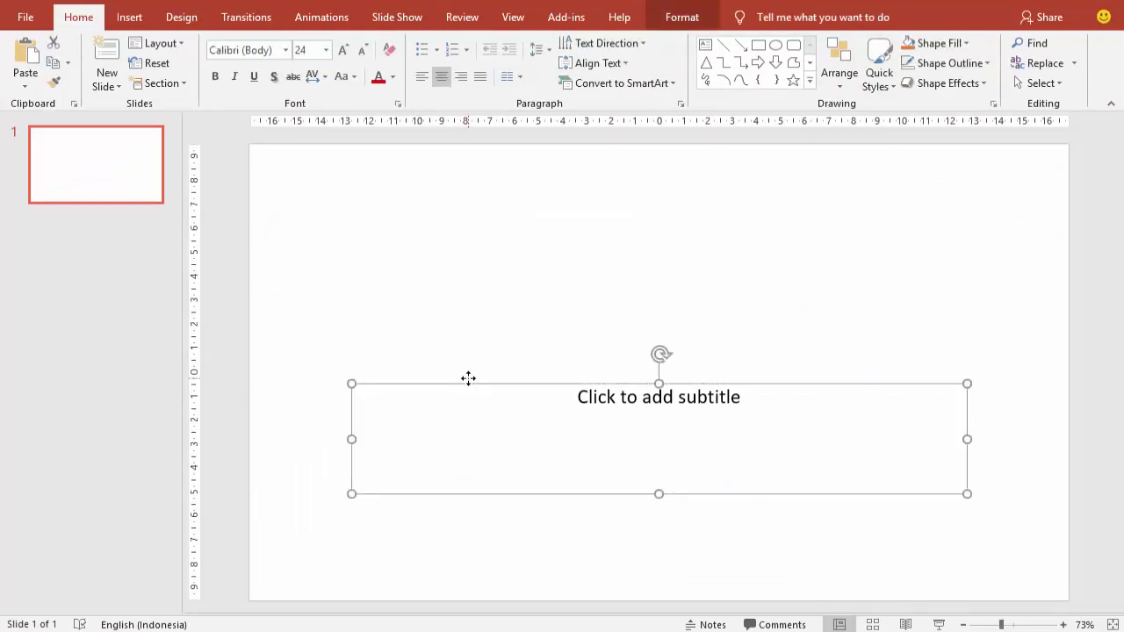
key("Delete")
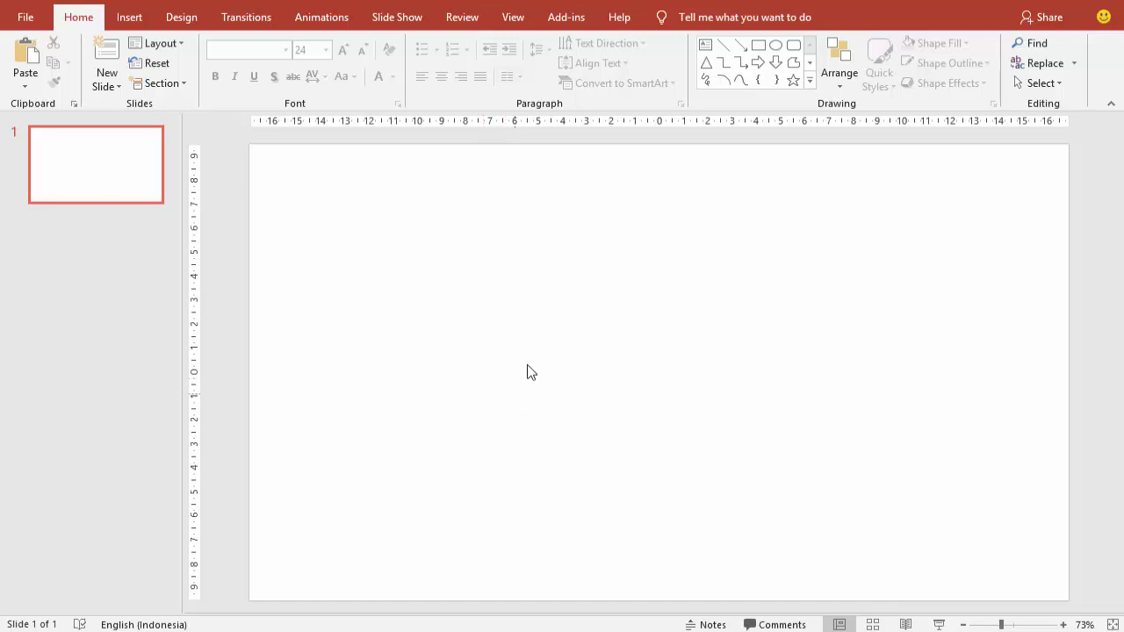
- Insert the macbook_PNG59 picture from the IMAGE > PRODUCT folder
left_click(127, 16)
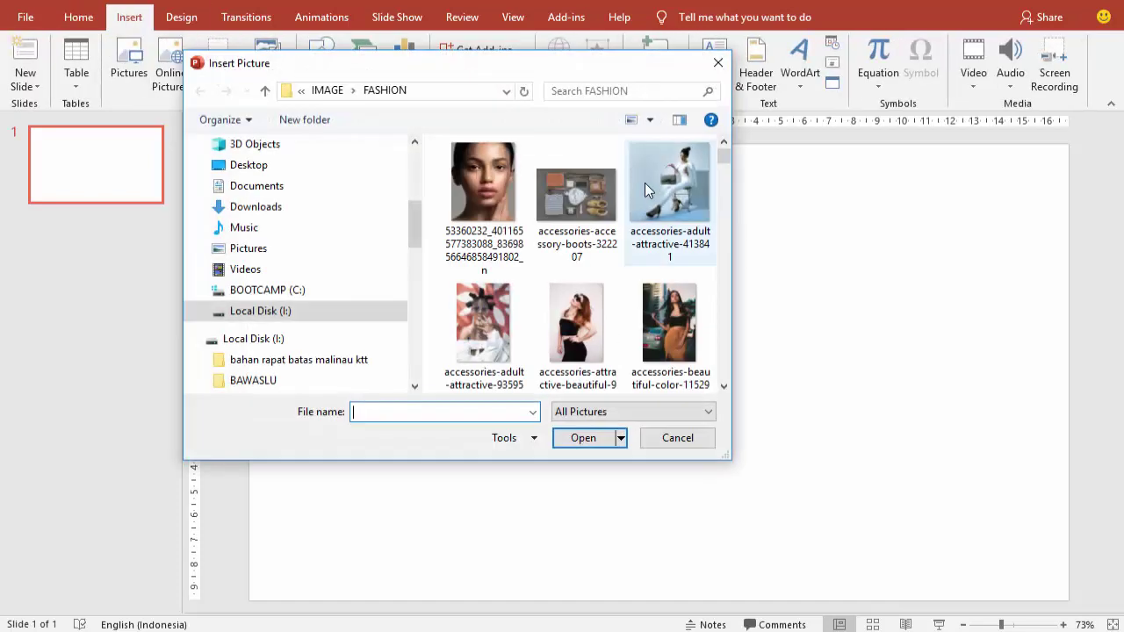
left_click(318, 92)
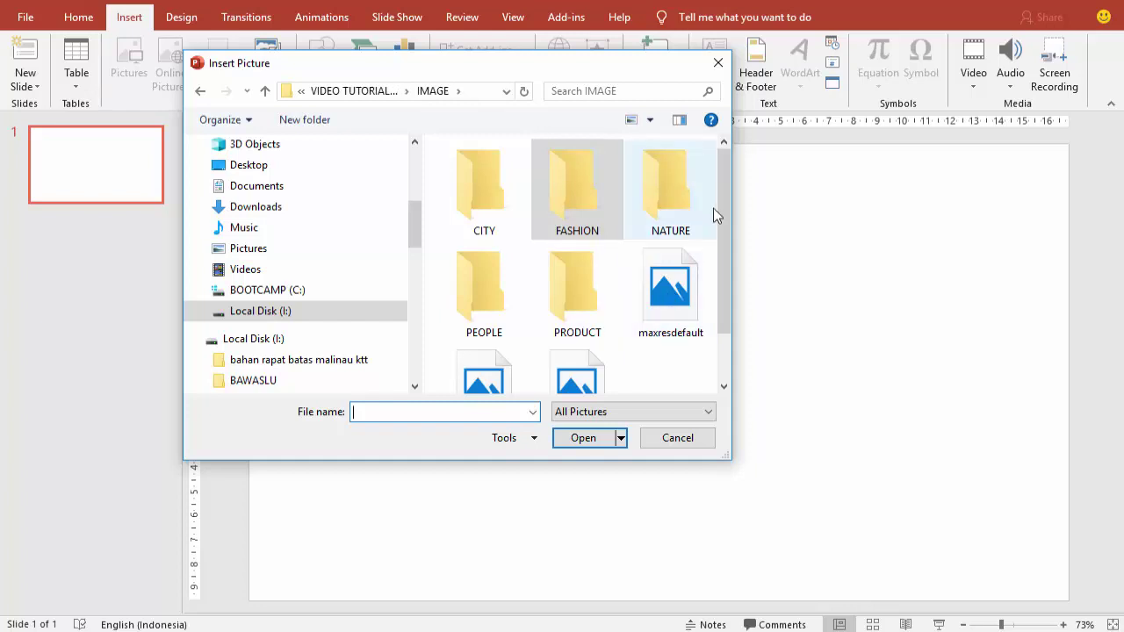
left_click_drag(721, 183, 722, 249)
double_click(577, 228)
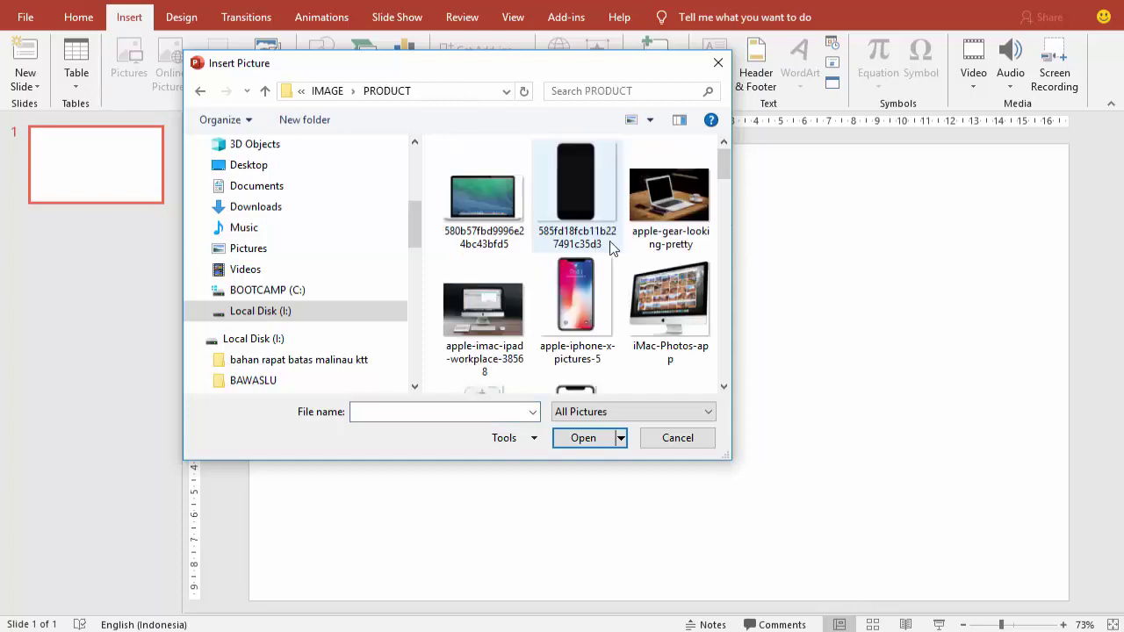
scroll(681, 268, "down", 3)
scroll(682, 267, "down", 1)
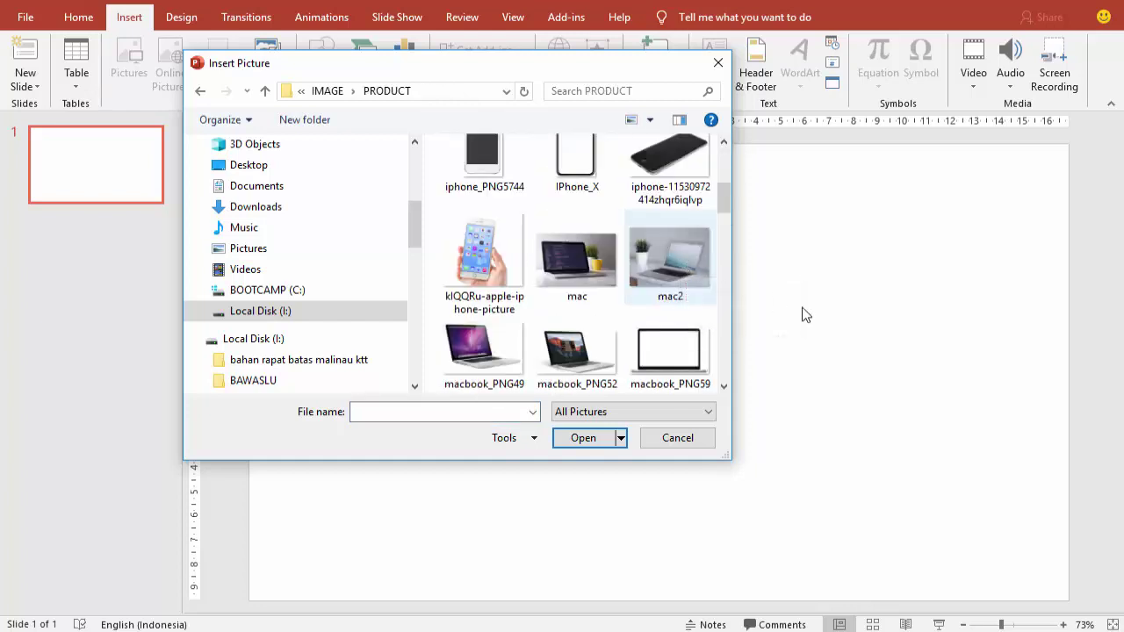
left_click(676, 336)
left_click(583, 437)
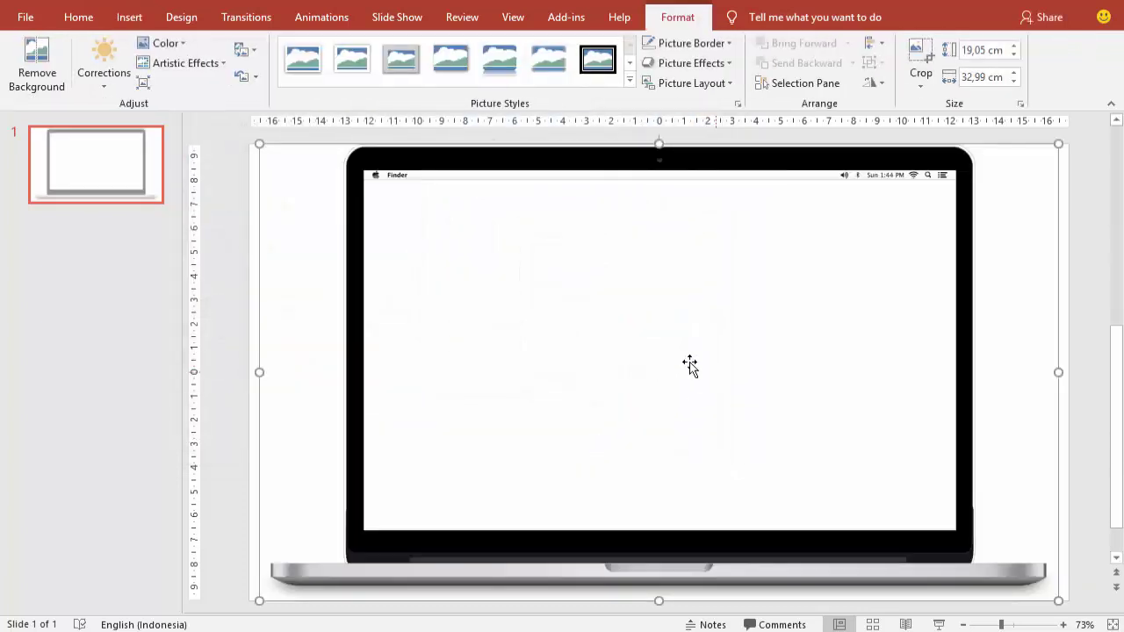
- Resize the laptop to about 17.27 × 9.97 cm and centre it on the slide
left_click_drag(265, 154, 608, 344)
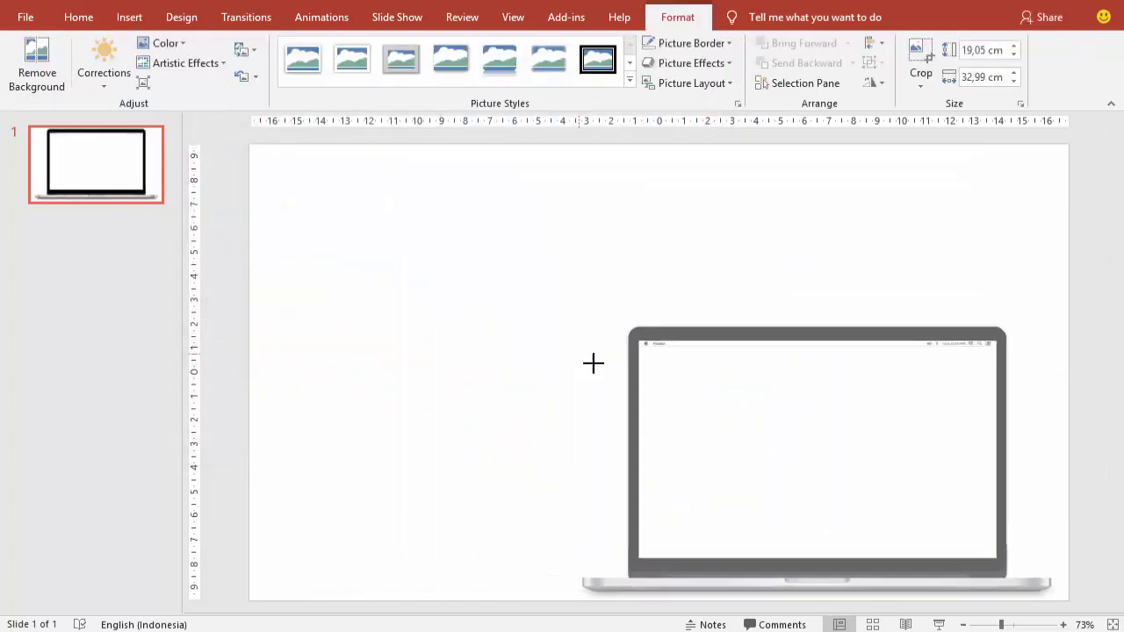
mouse_move(833, 429)
left_mouse_down()
mouse_move(619, 326)
mouse_move(664, 326)
left_mouse_up()
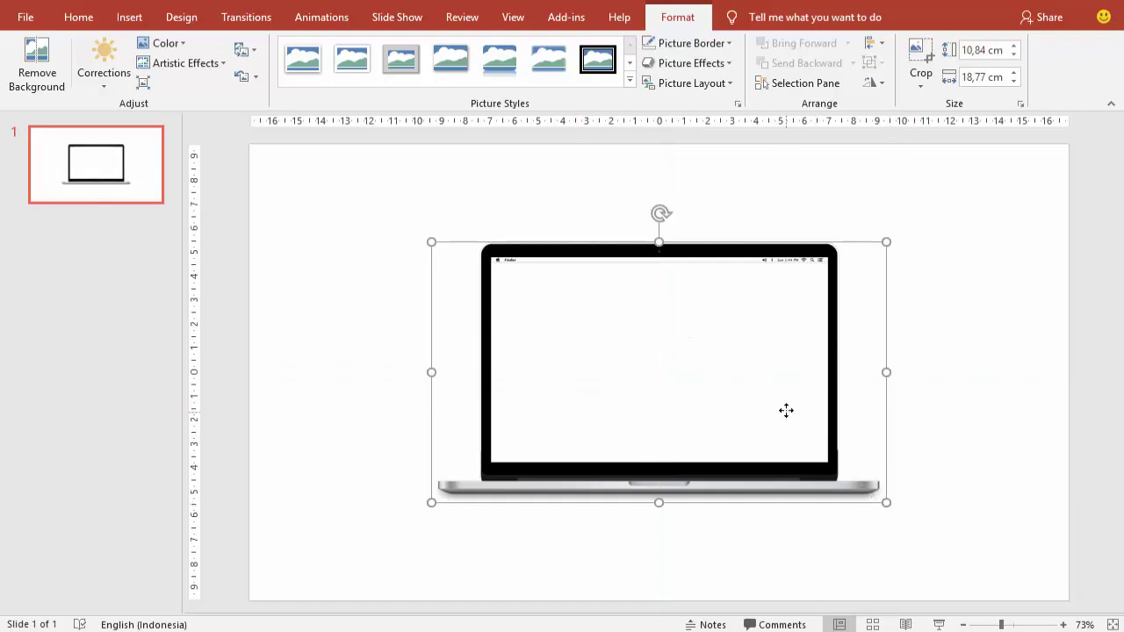
left_click_drag(786, 410, 782, 386)
left_click_drag(778, 311, 777, 322)
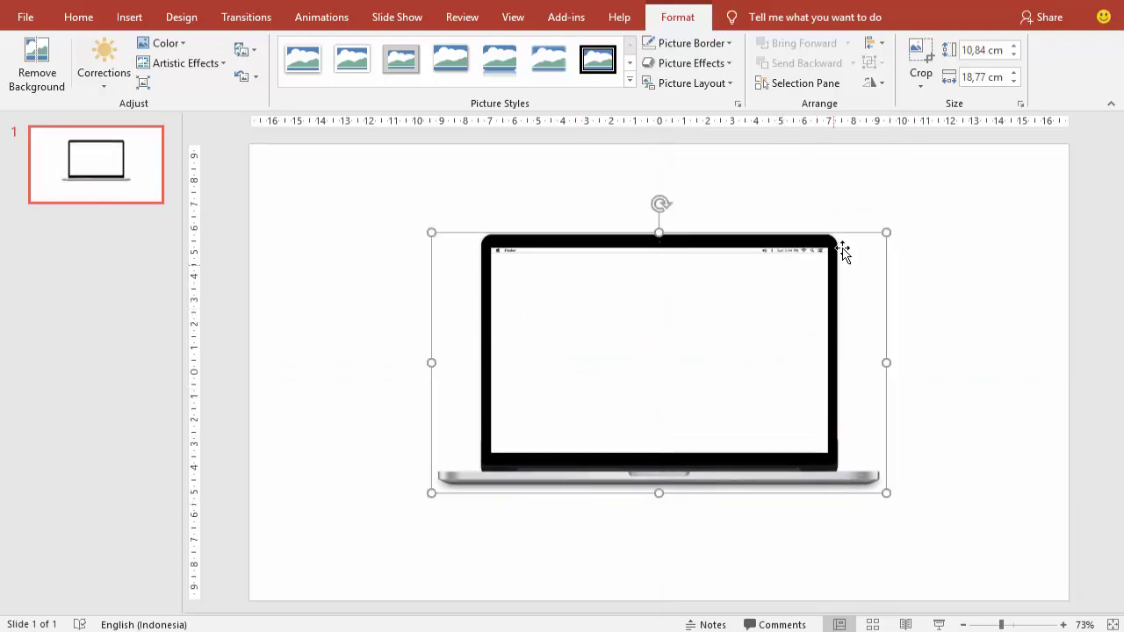
left_click_drag(886, 232, 856, 252)
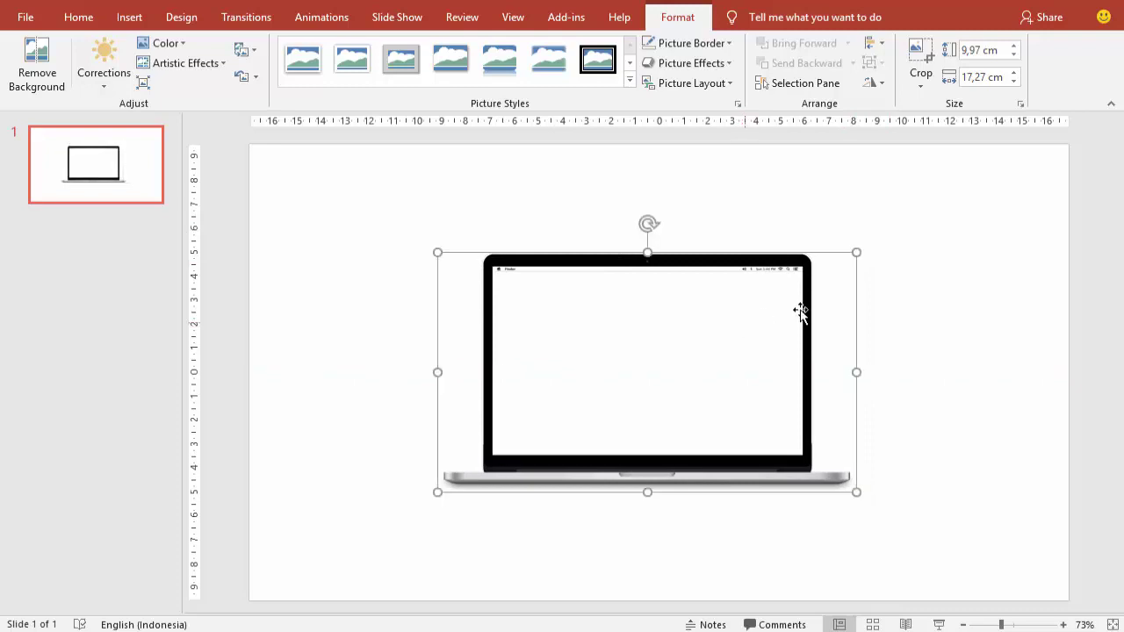
left_click(883, 296)
- Draw a rectangle covering the laptop's screen, about 7.58 × 12.85 cm
left_click(129, 17)
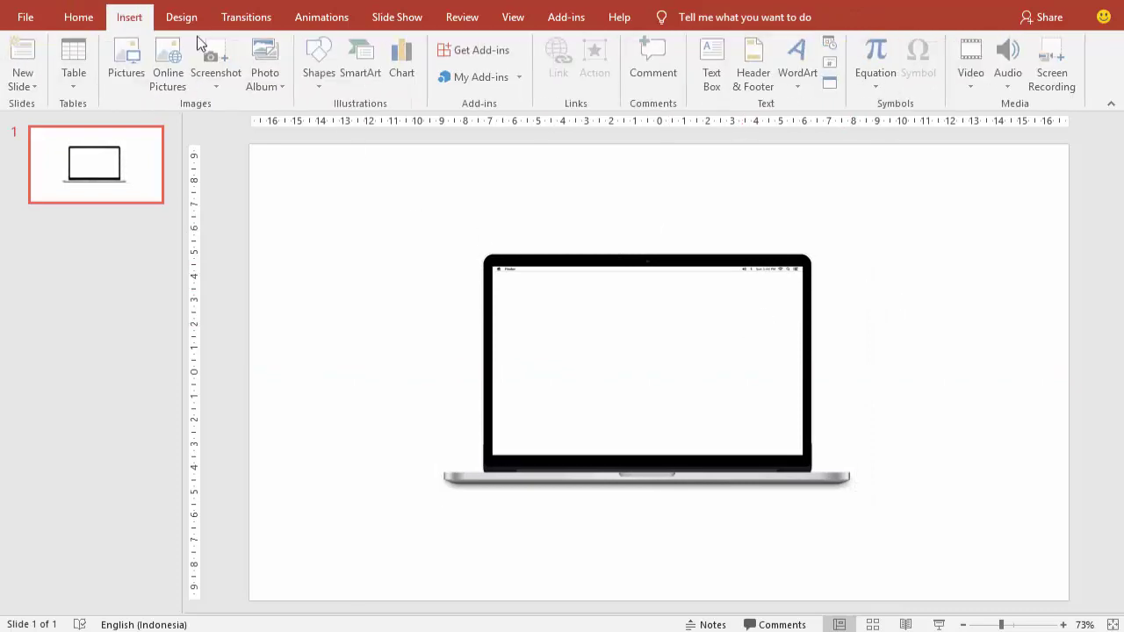
left_click(324, 86)
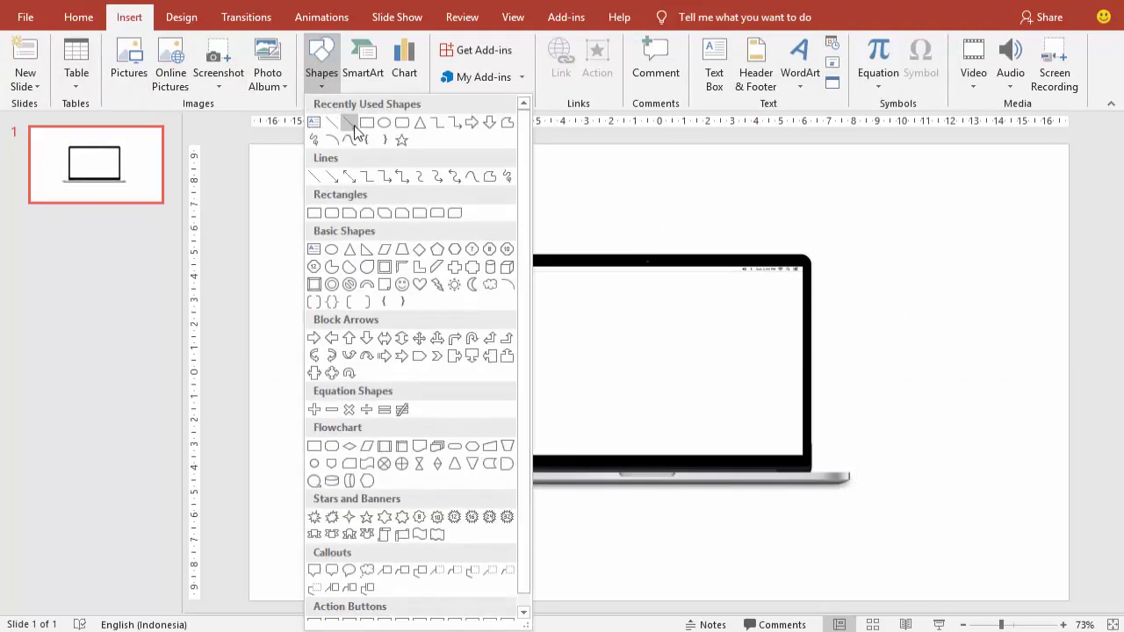
left_click(364, 129)
left_click_drag(492, 272, 801, 448)
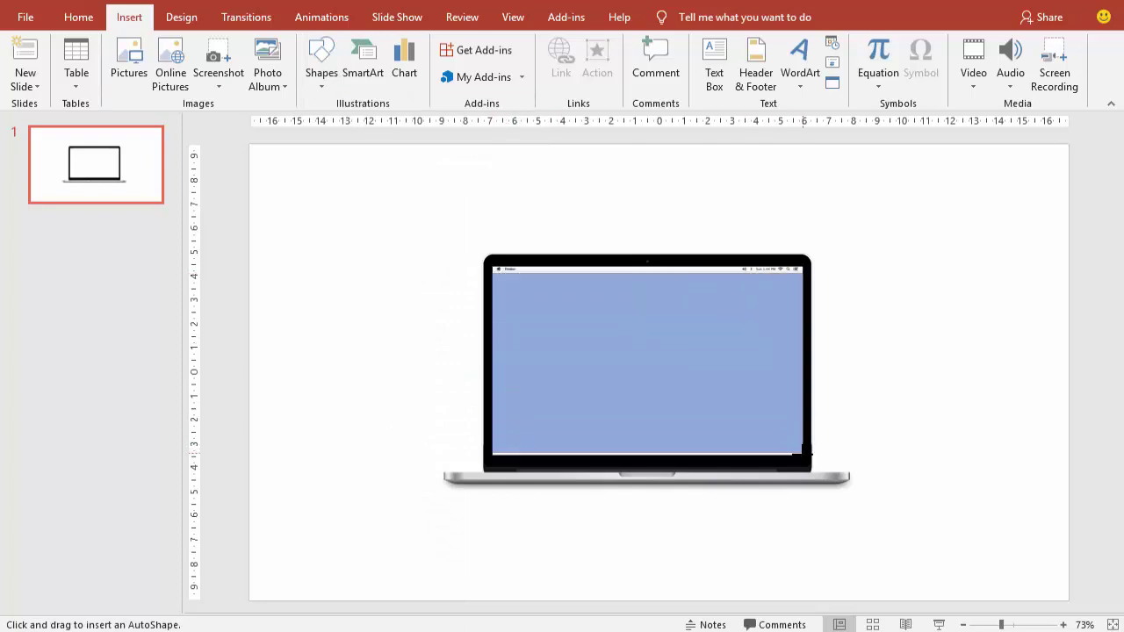
left_click_drag(801, 449, 802, 455)
- Format the rectangle with No line and a picture fill
right_click(783, 423)
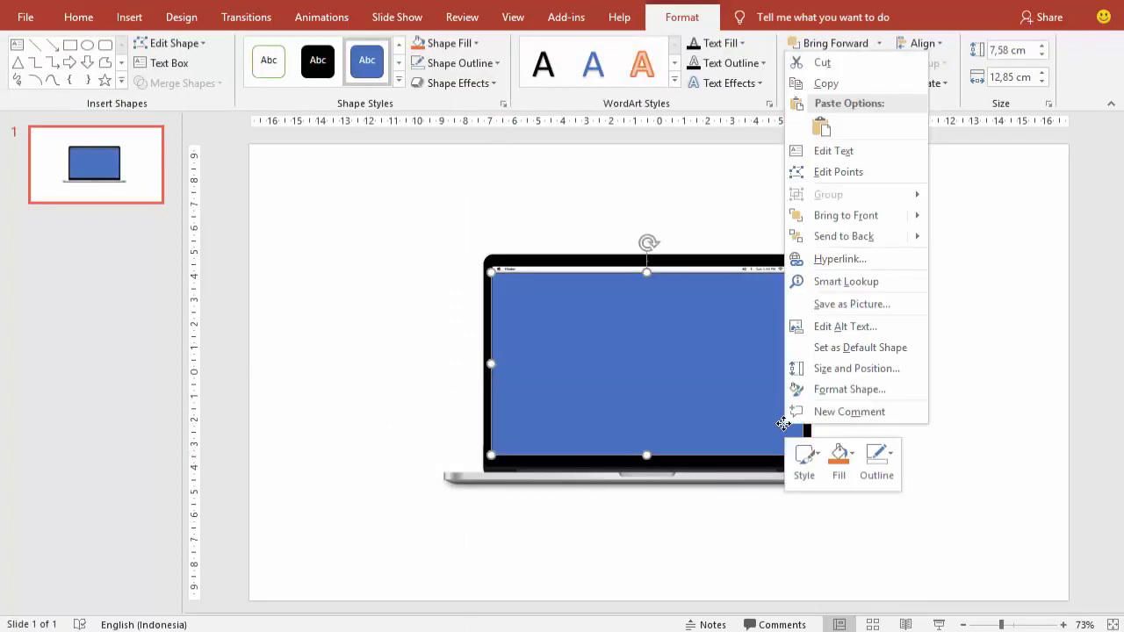
left_click(843, 389)
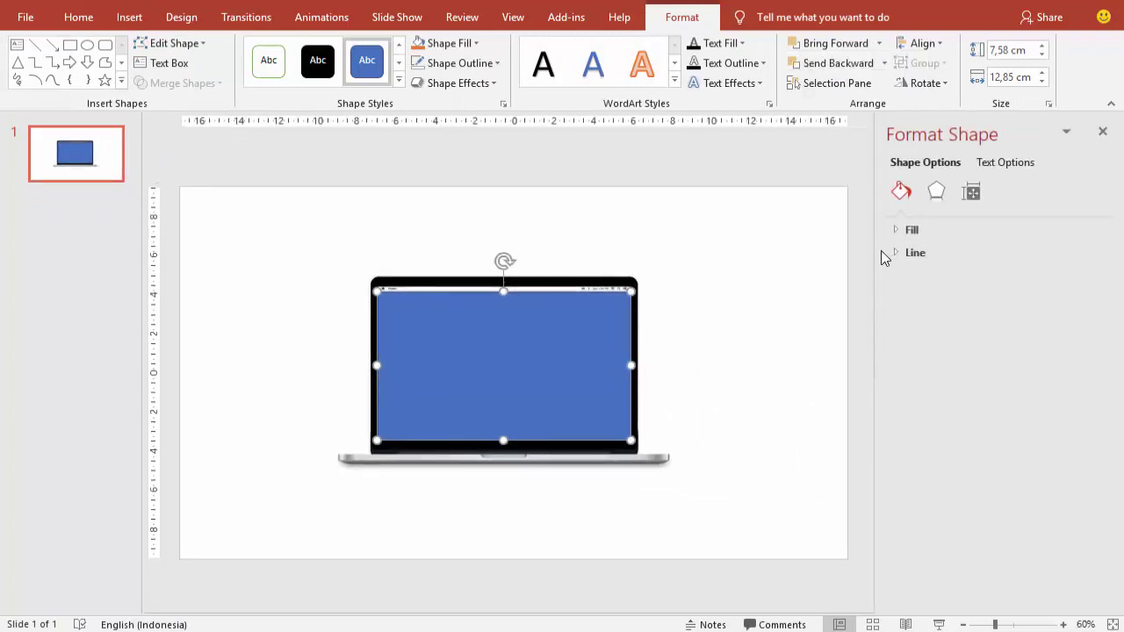
left_click(914, 252)
left_click(913, 277)
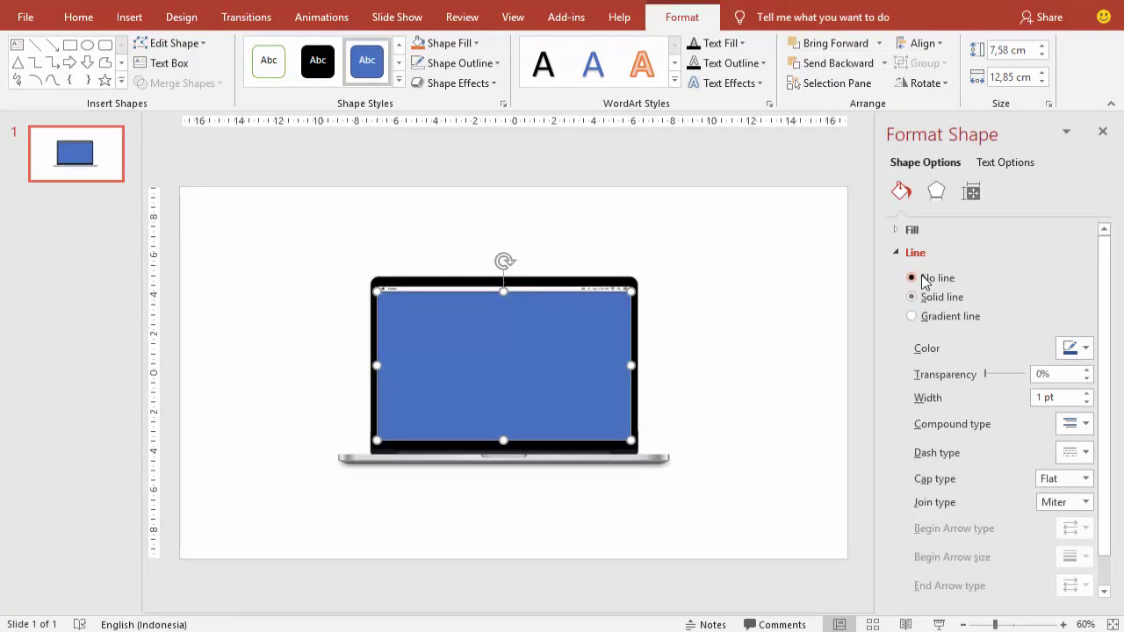
left_click(910, 252)
left_click(898, 230)
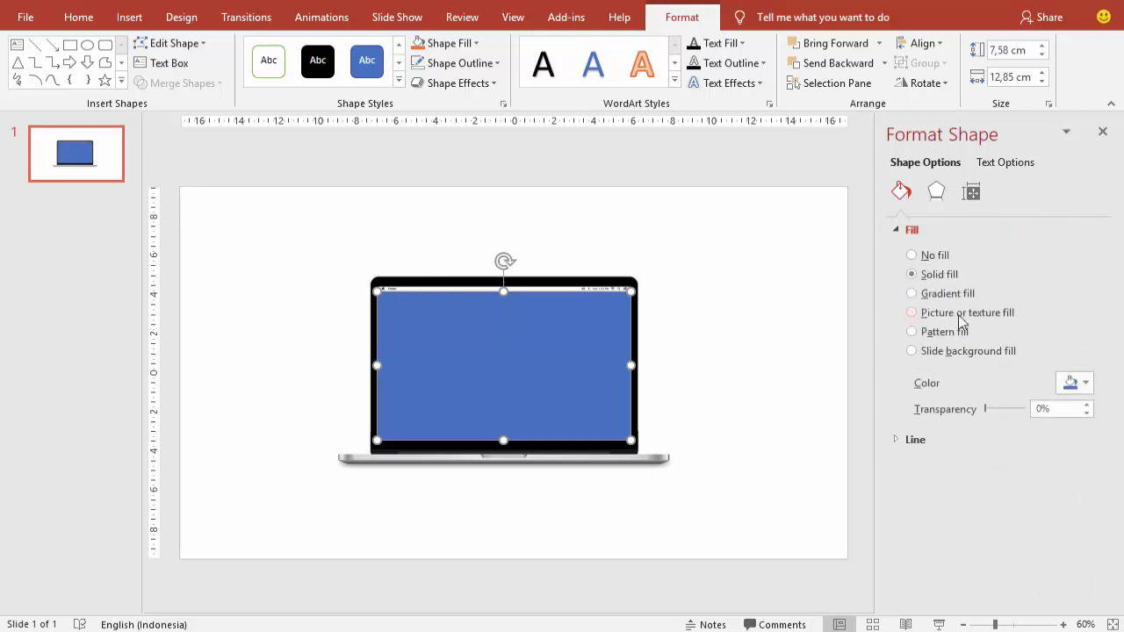
left_click(952, 313)
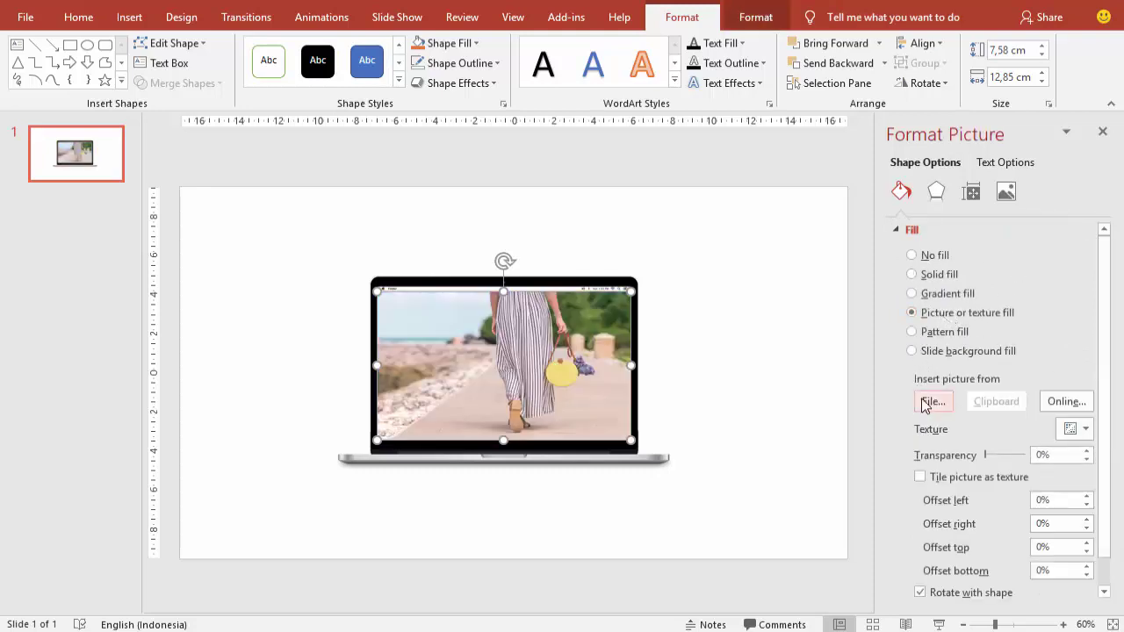
left_click(682, 351)
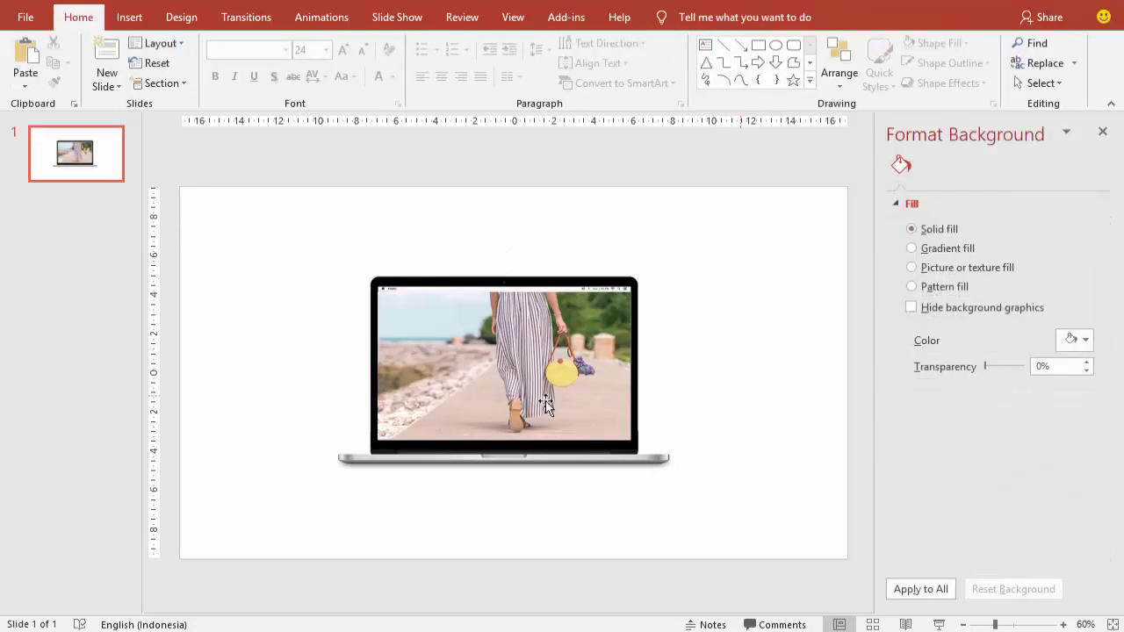
- Browse for a new screen fill picture and open the IMAGE > FASHION folder
scroll(442, 383, "up", 2, "ctrl")
scroll(441, 382, "up", 2, "ctrl")
left_click(450, 322)
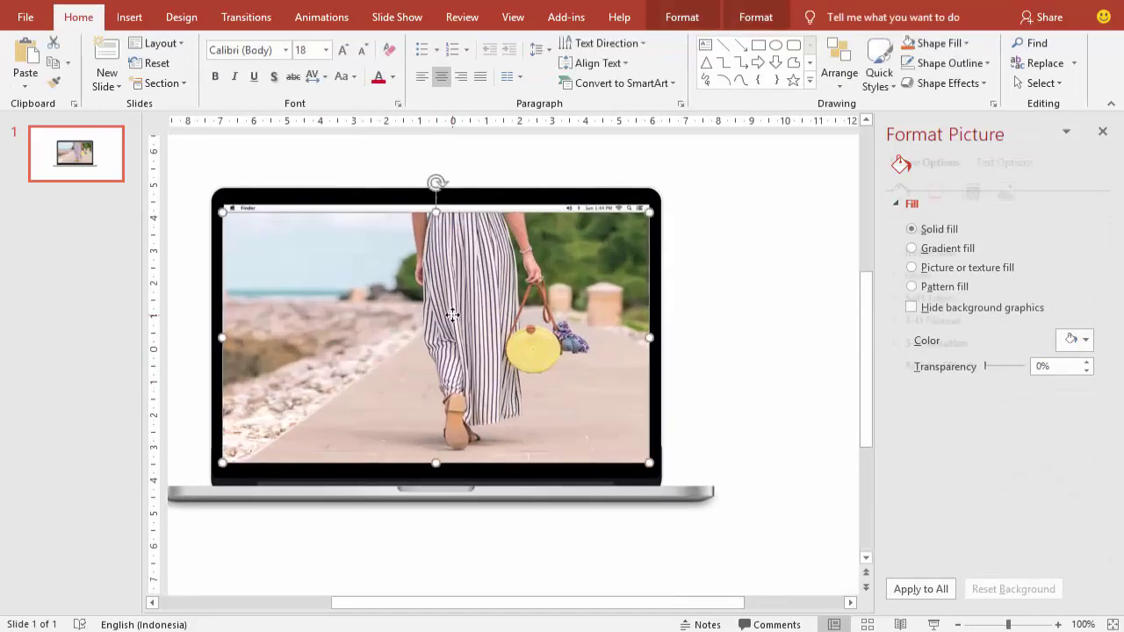
left_click(901, 191)
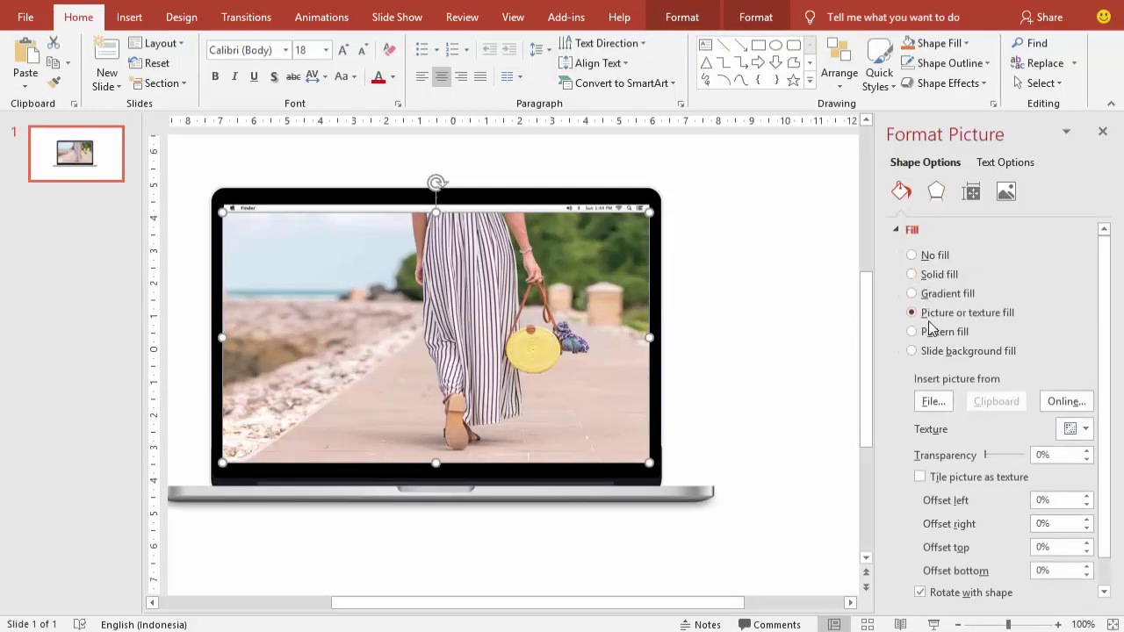
left_click(924, 401)
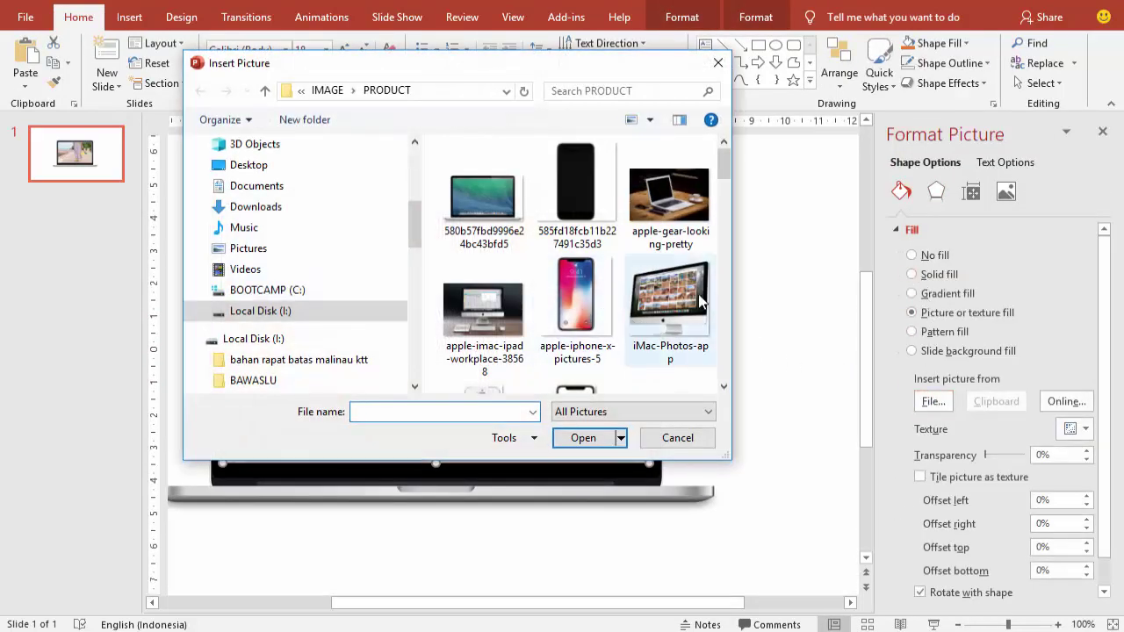
left_click(301, 90)
left_click(319, 91)
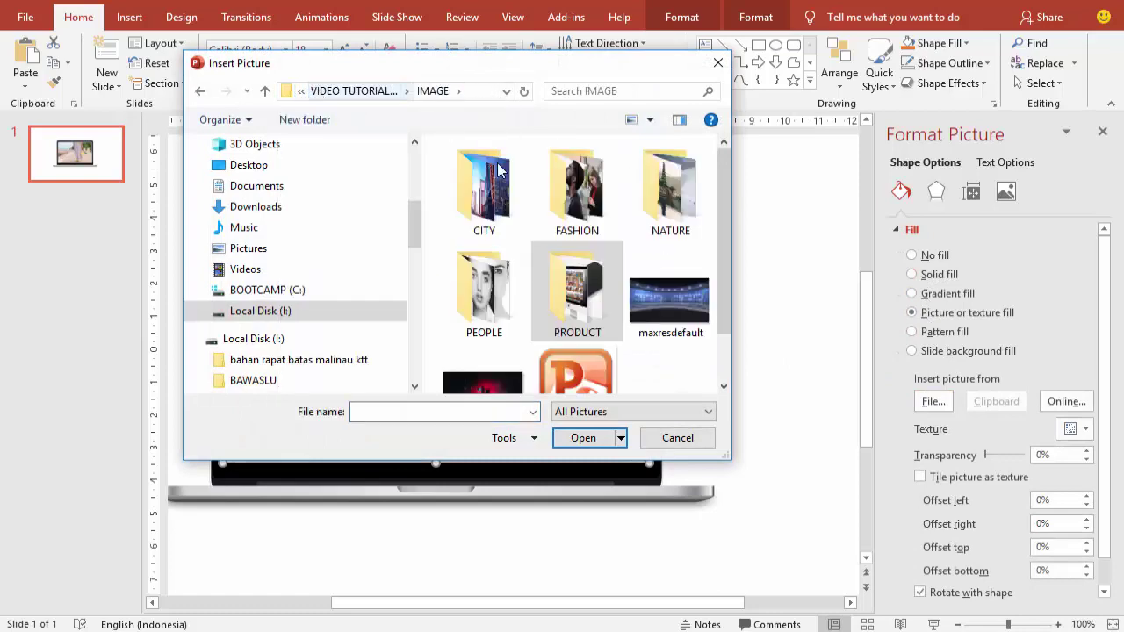
double_click(577, 186)
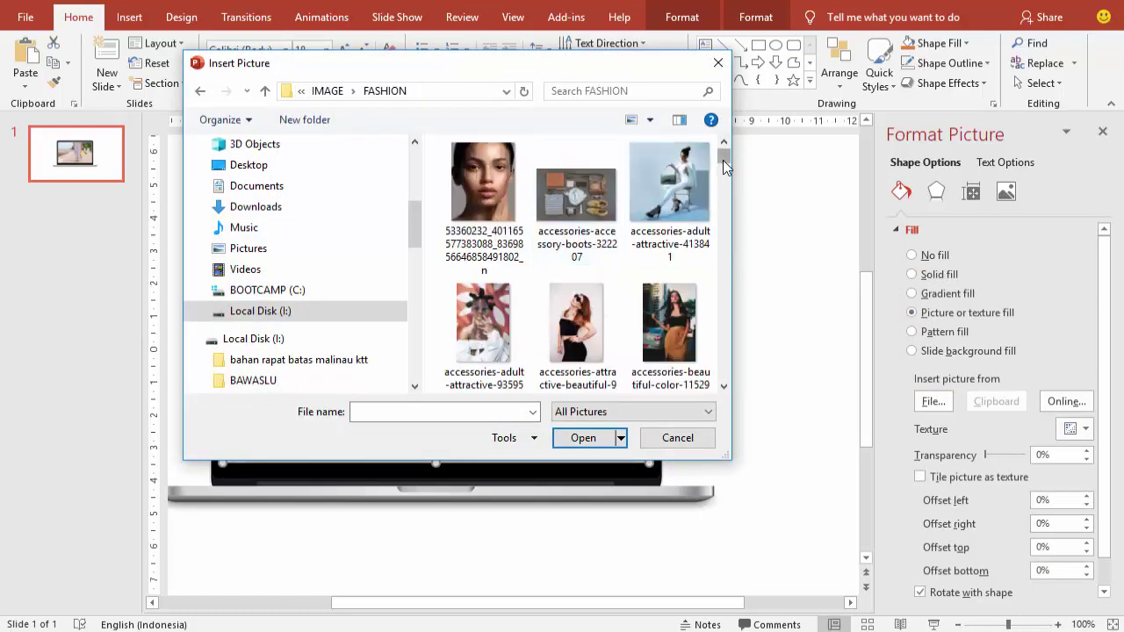
- Fill the screen with the photo of the woman in a striped shirt
scroll(725, 191, "down", 5)
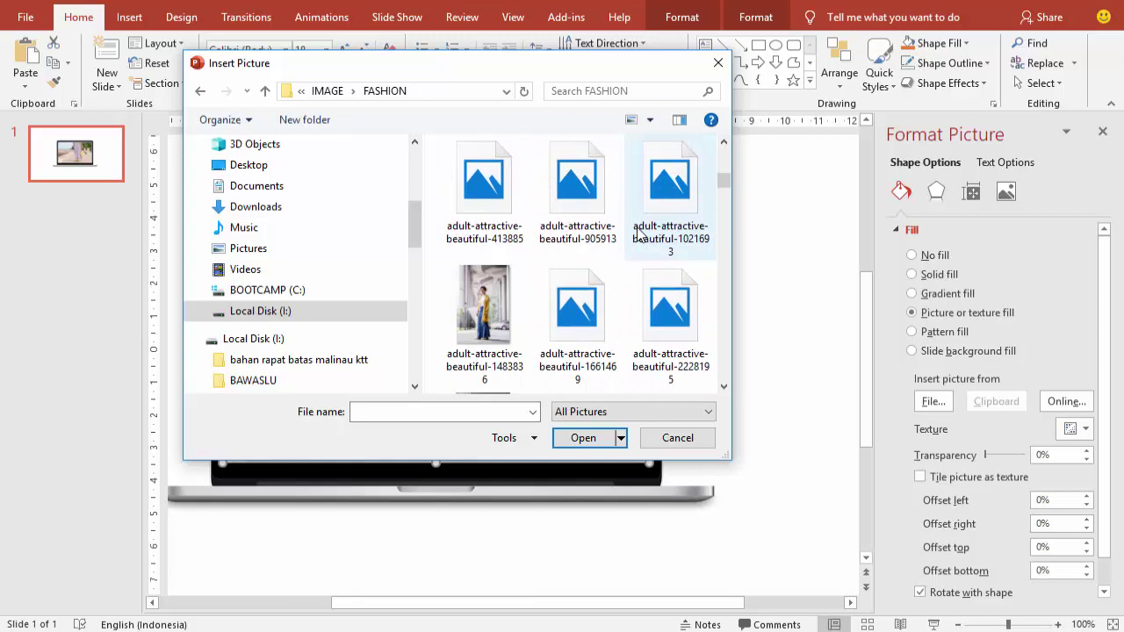
scroll(639, 235, "up", 2)
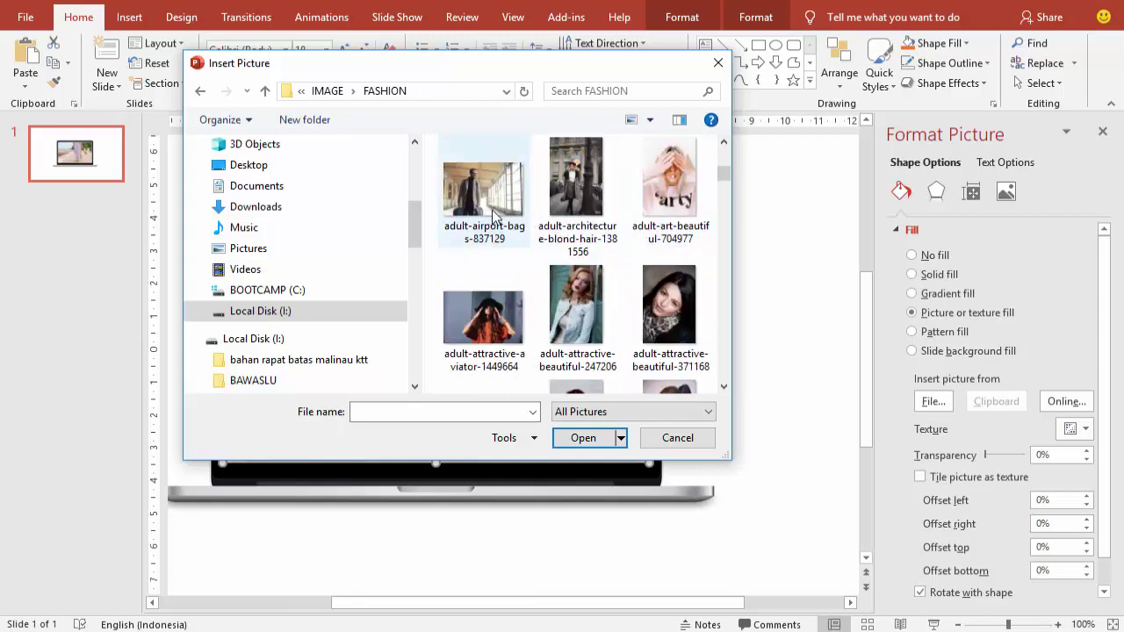
scroll(495, 216, "up", 1)
scroll(605, 219, "up", 1)
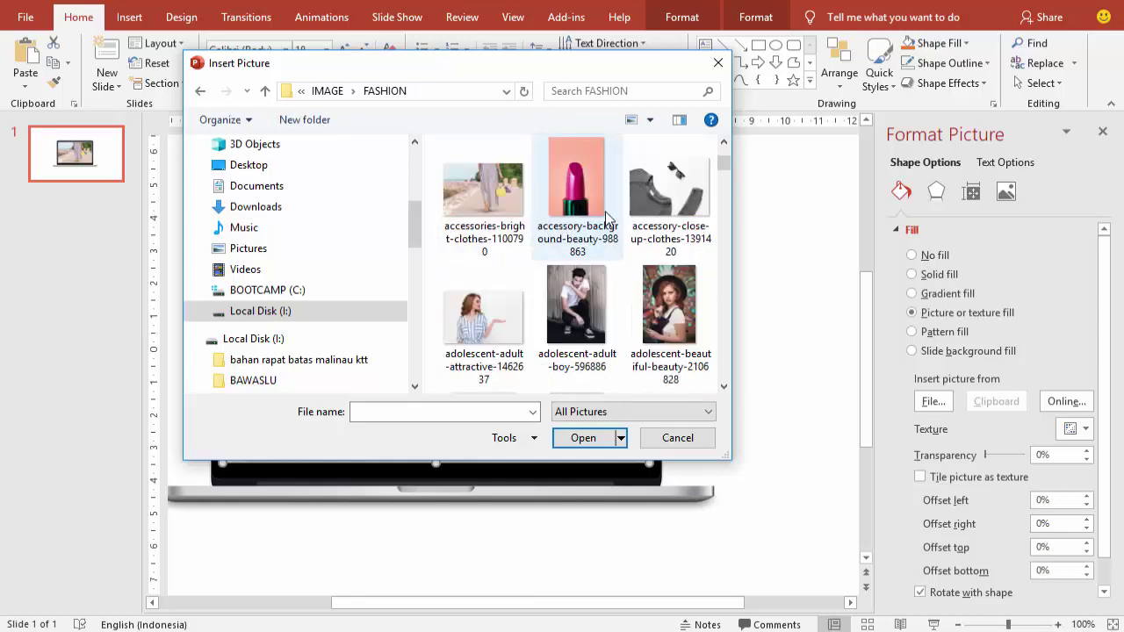
scroll(606, 218, "down", 2)
scroll(561, 215, "up", 1)
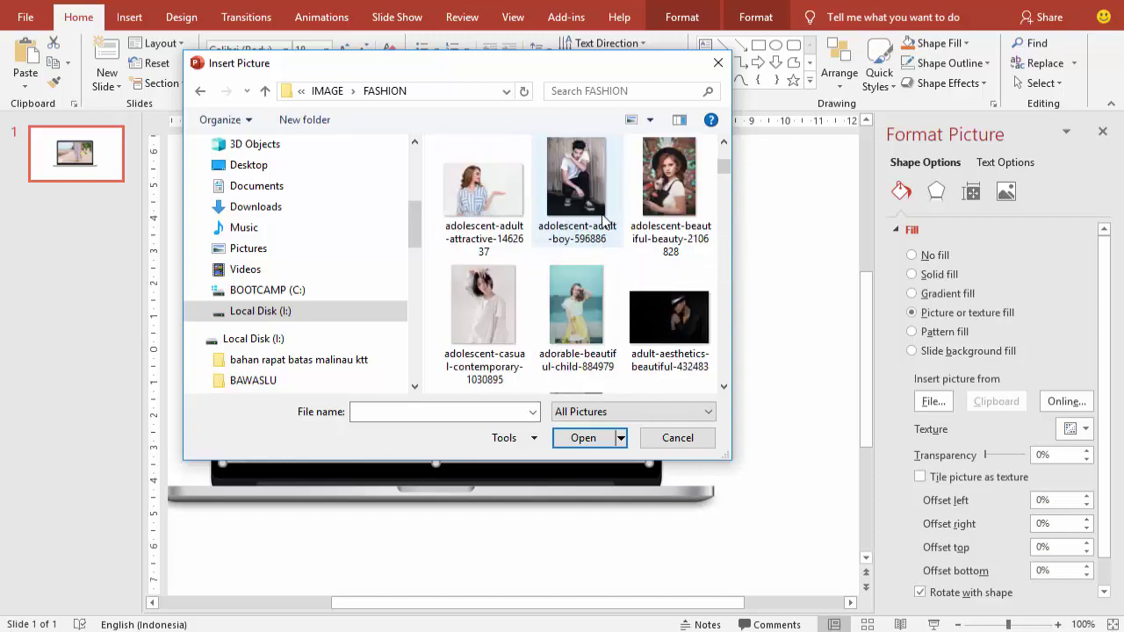
left_click(497, 211)
left_click(583, 437)
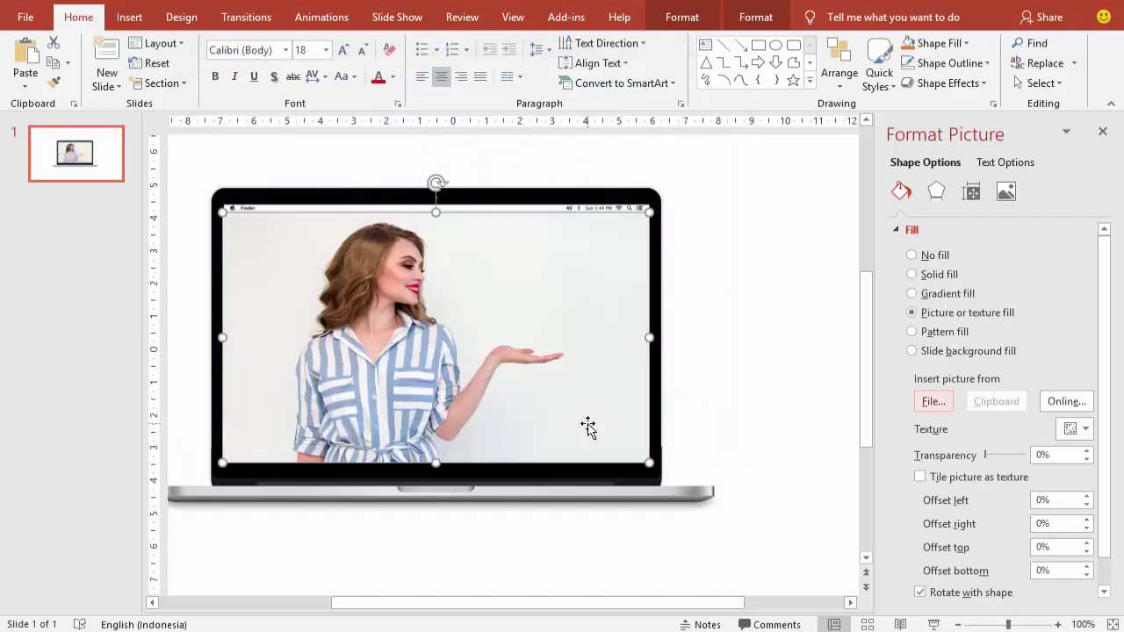
left_click(690, 326)
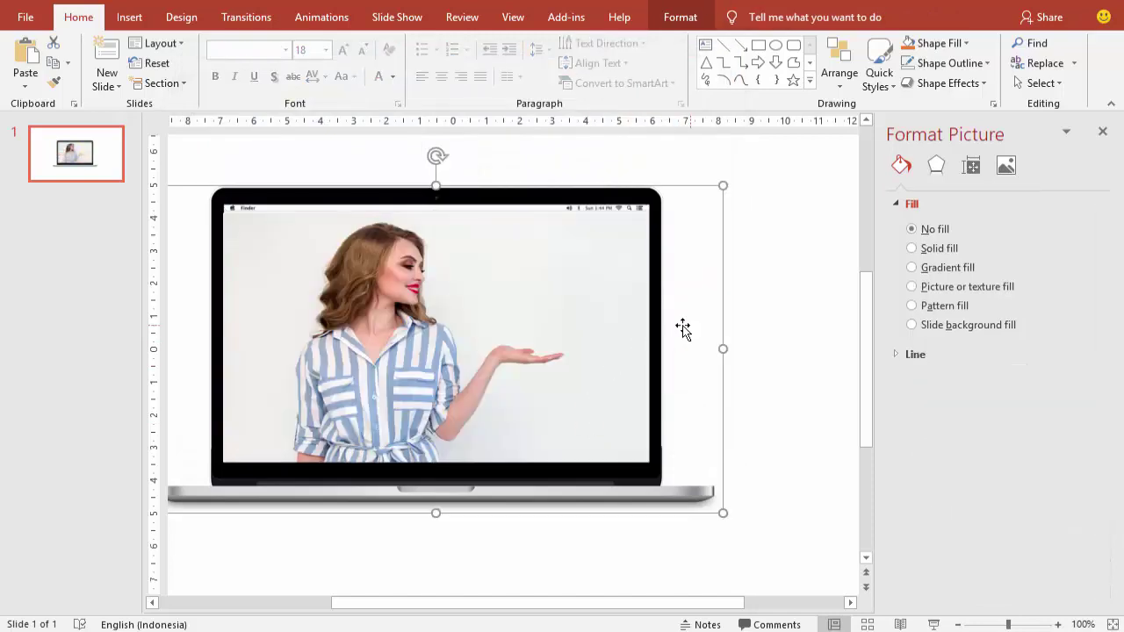
scroll(702, 313, "down", 3)
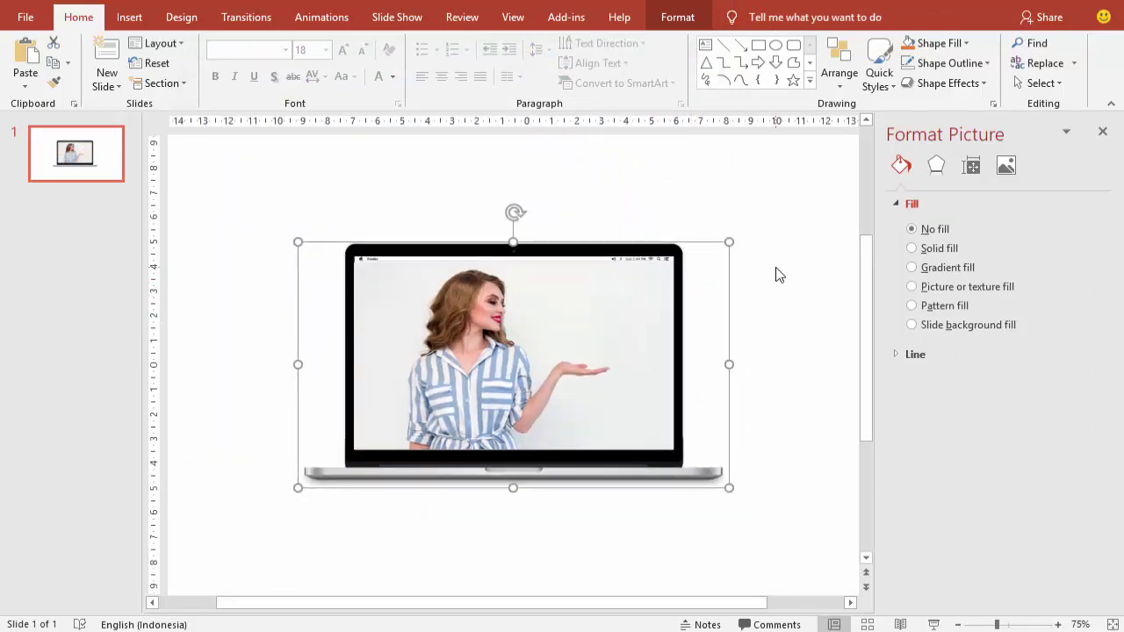
left_click(413, 178)
- Insert a Clustered Column chart onto the slide
left_click(130, 17)
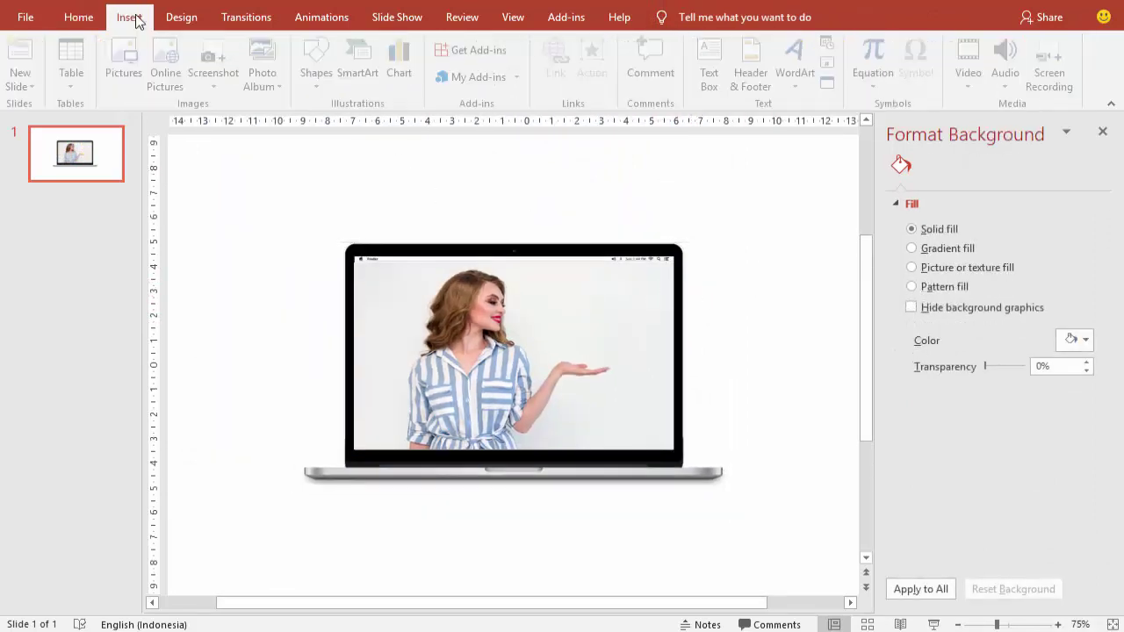
left_click(401, 63)
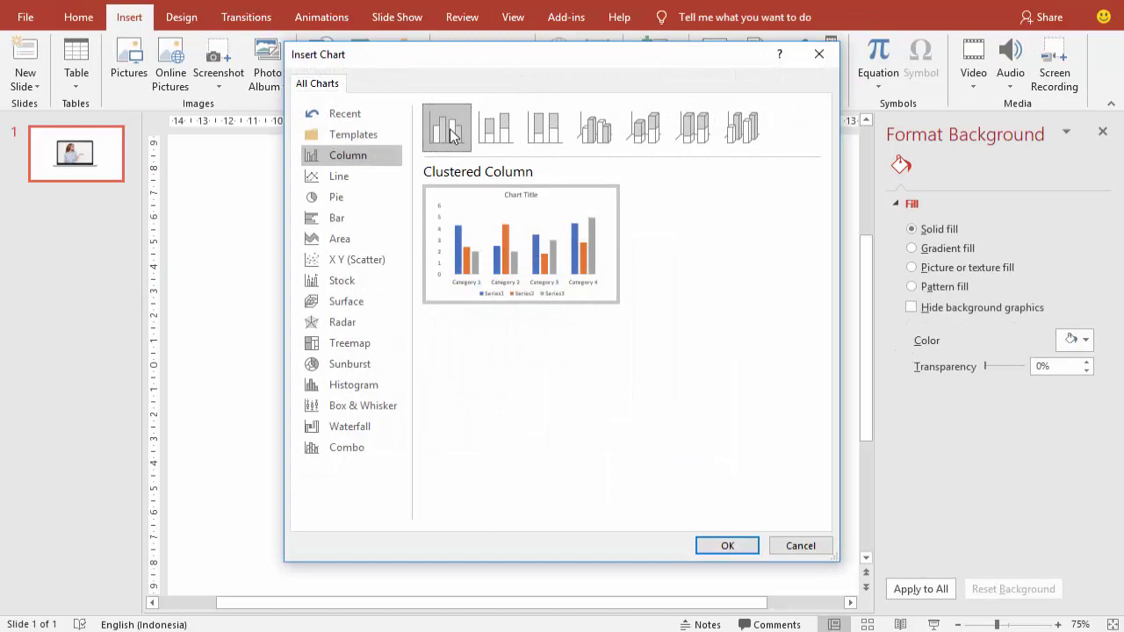
left_click(711, 546)
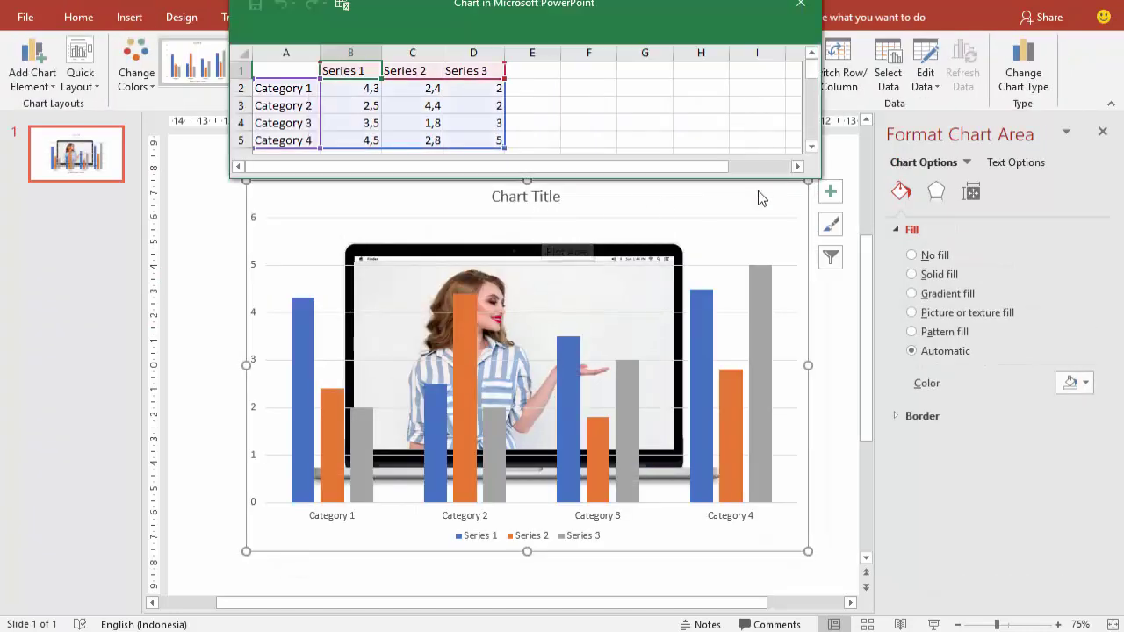
- Delete the Category 4 row from the chart data and shrink the chart
left_click(235, 141)
right_click(235, 141)
left_click(276, 276)
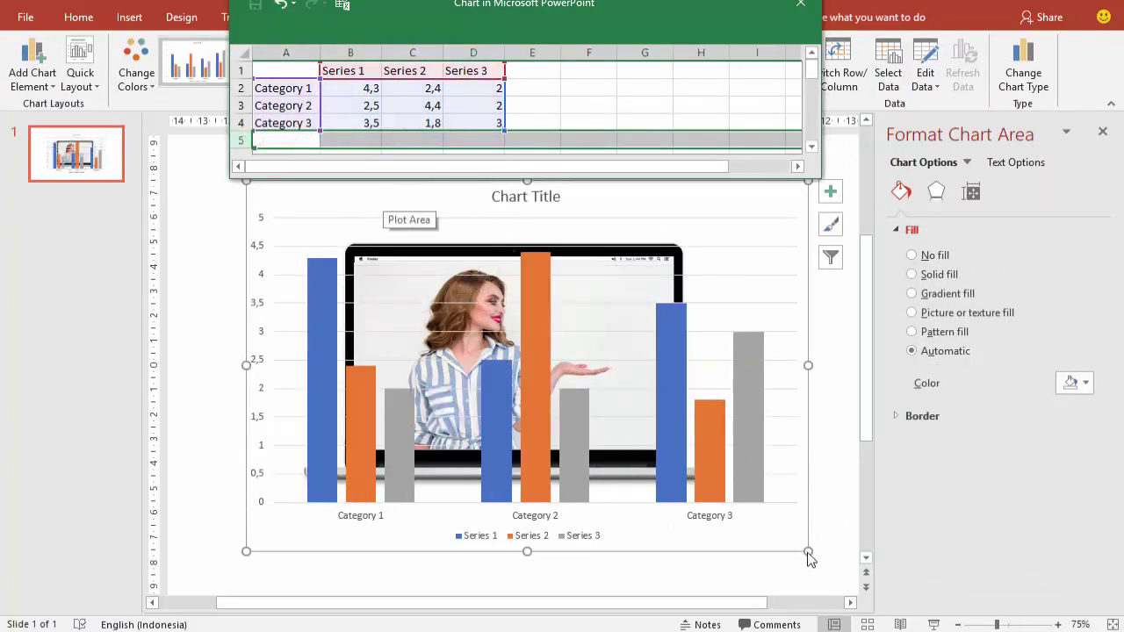
left_click_drag(808, 551, 579, 397)
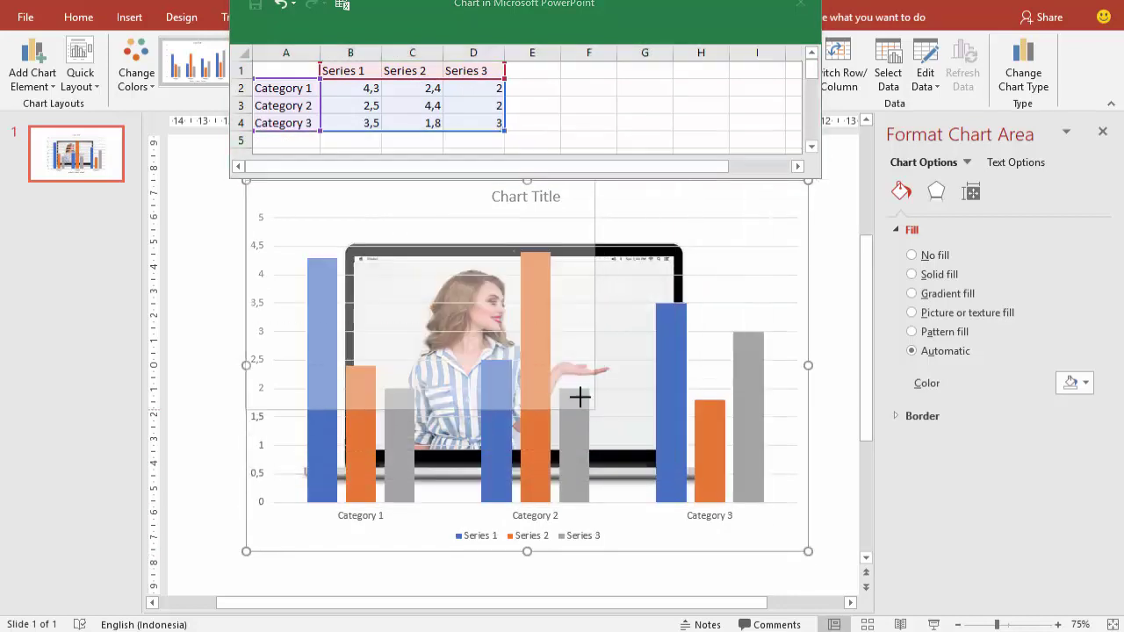
- Shrink and move the chart so it fits inside the laptop screen
left_click(498, 305)
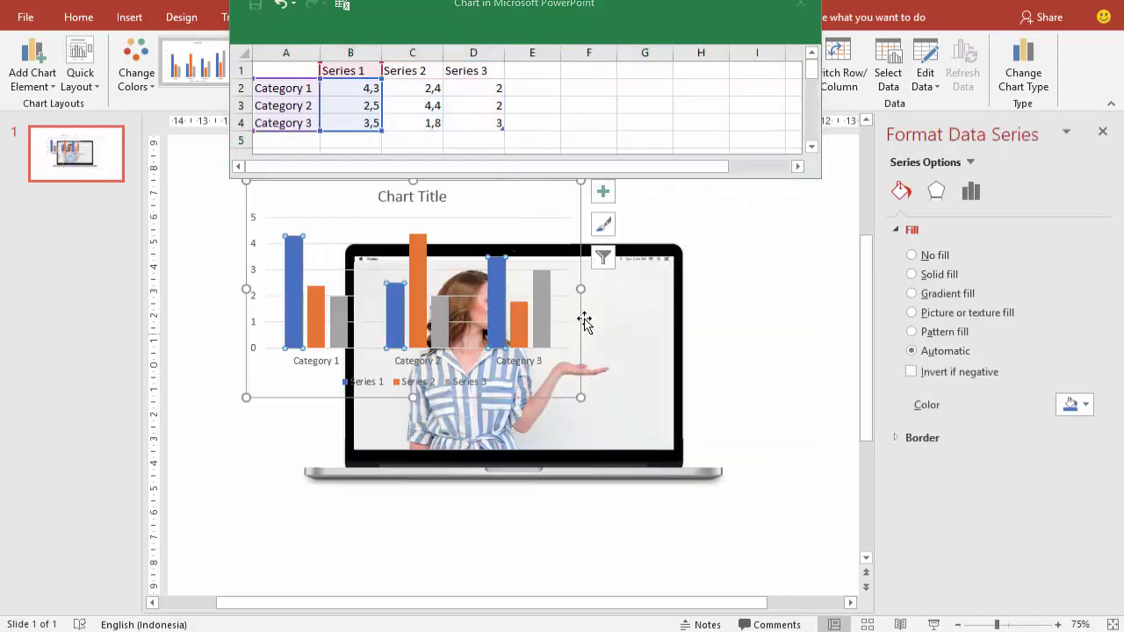
left_click_drag(582, 276, 635, 338)
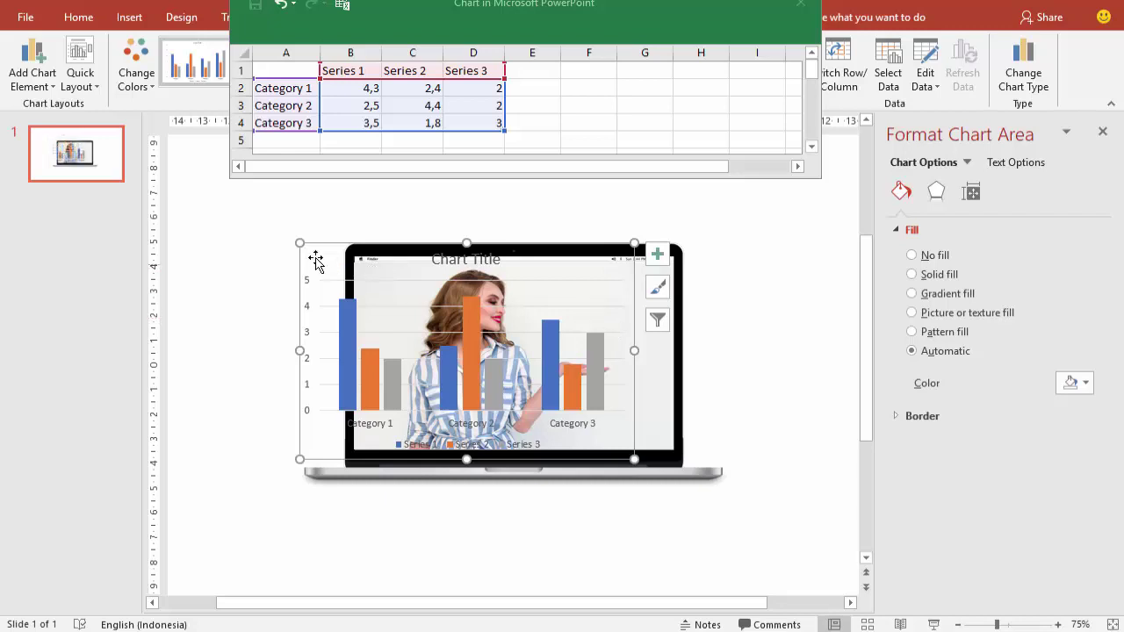
left_click_drag(295, 242, 335, 272)
left_click_drag(411, 271, 425, 270)
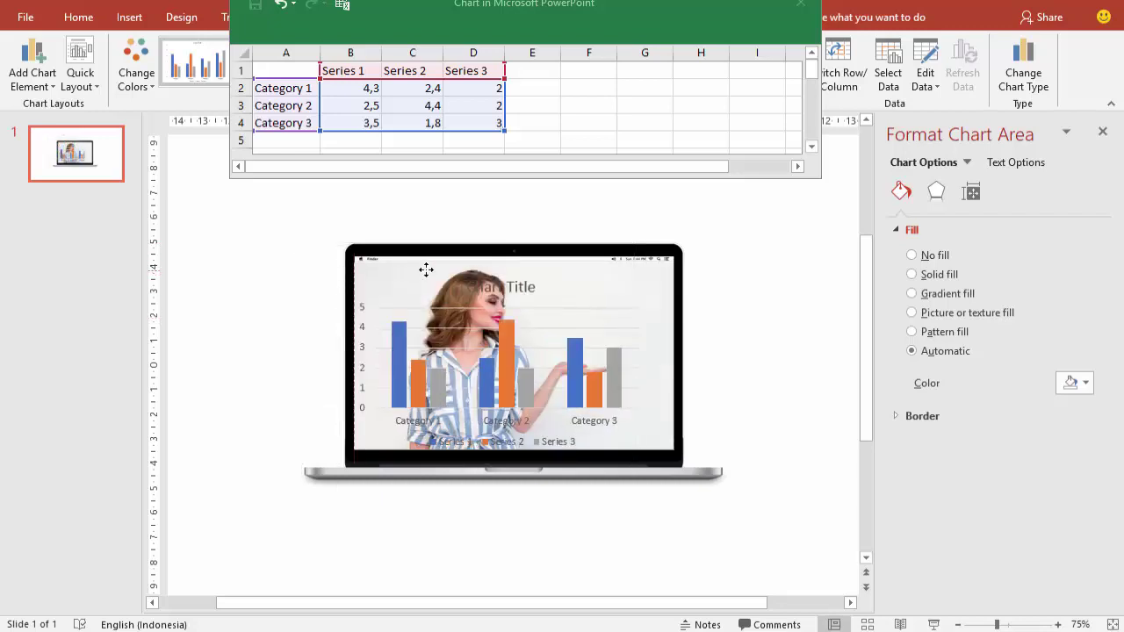
left_click_drag(531, 273, 537, 274)
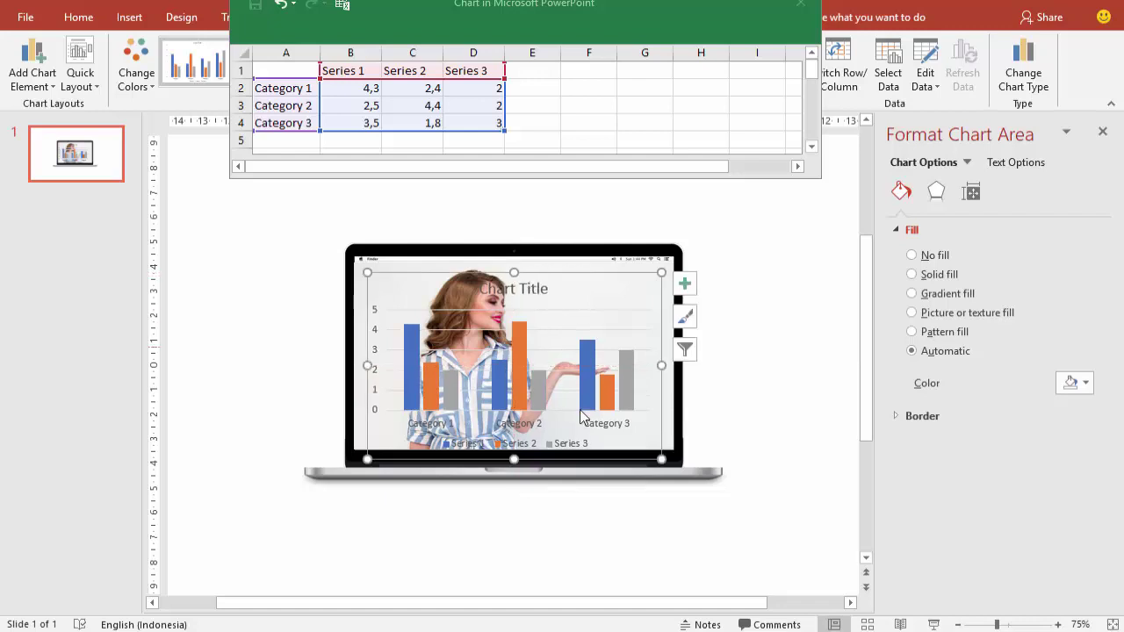
- Delete the chart title and close the chart's Excel data sheet
left_click(531, 282)
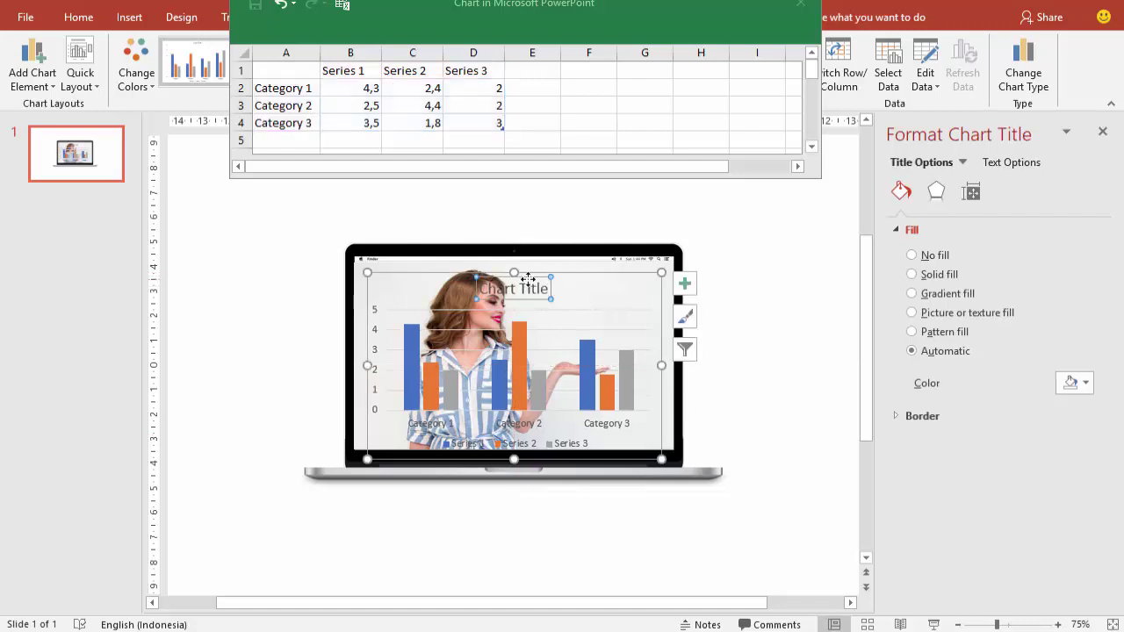
key("Delete")
scroll(541, 296, "up", 3, "ctrl")
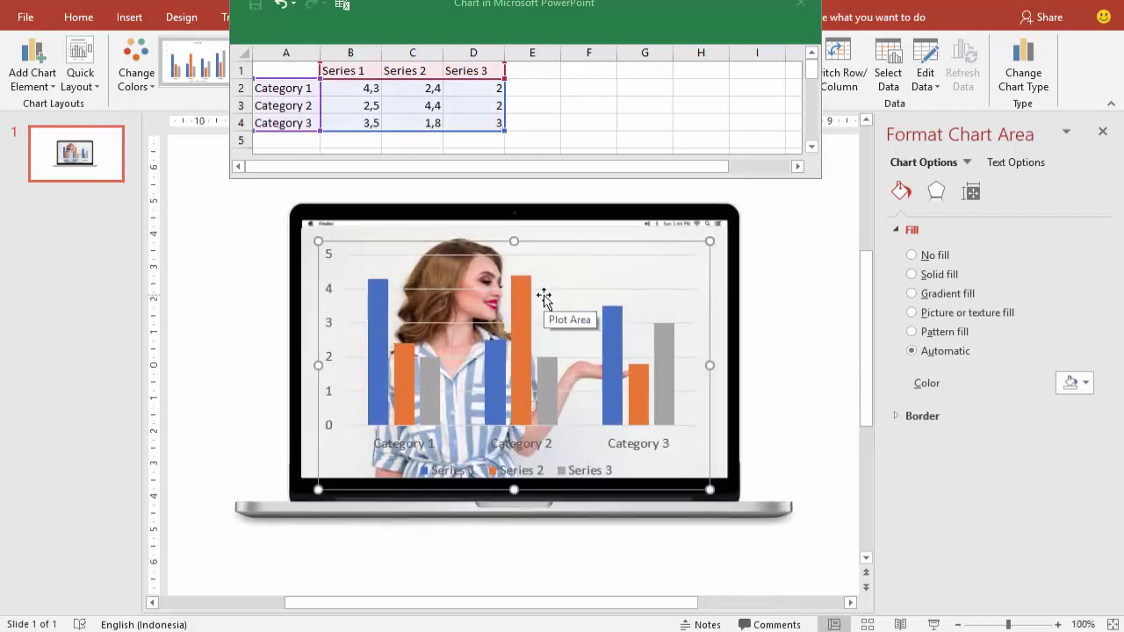
scroll(544, 298, "up", 2, "ctrl")
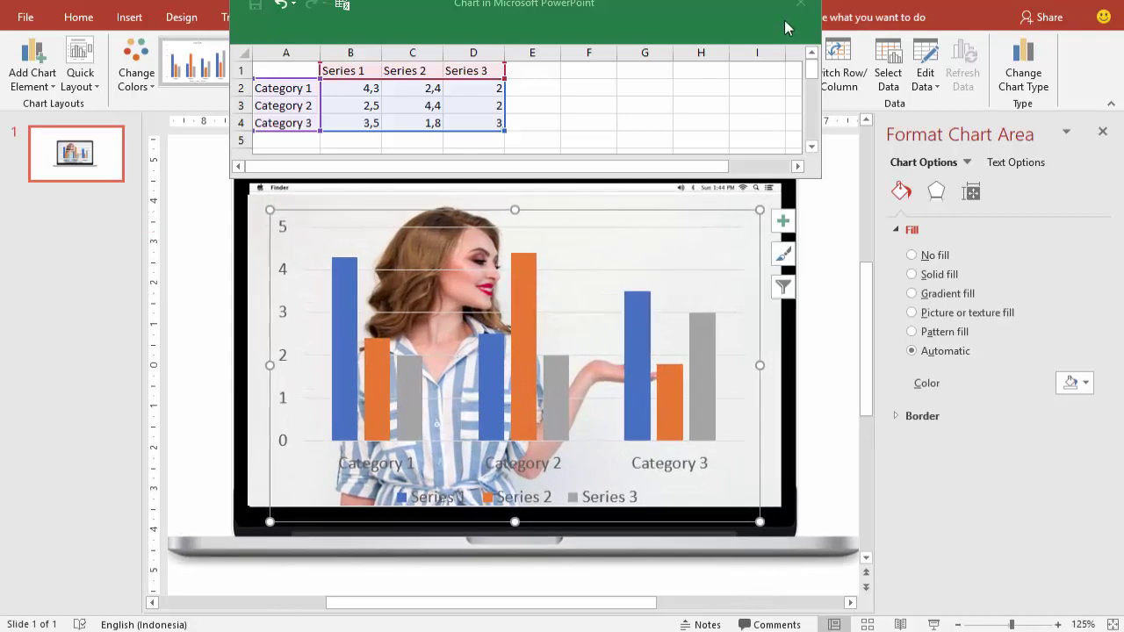
left_click(440, 90)
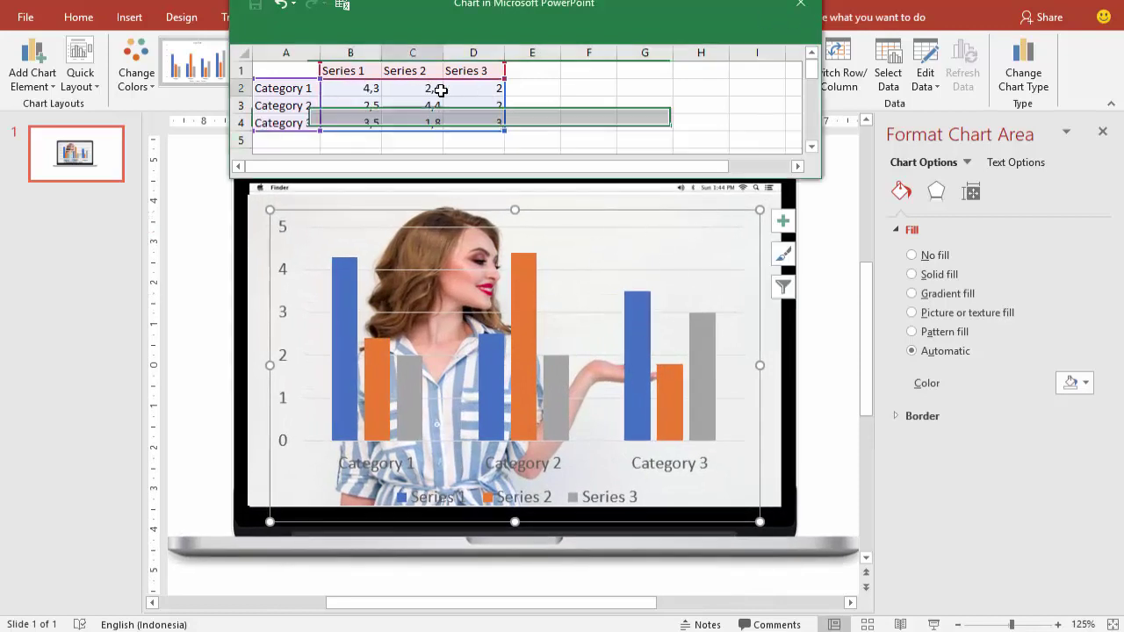
left_click(800, 4)
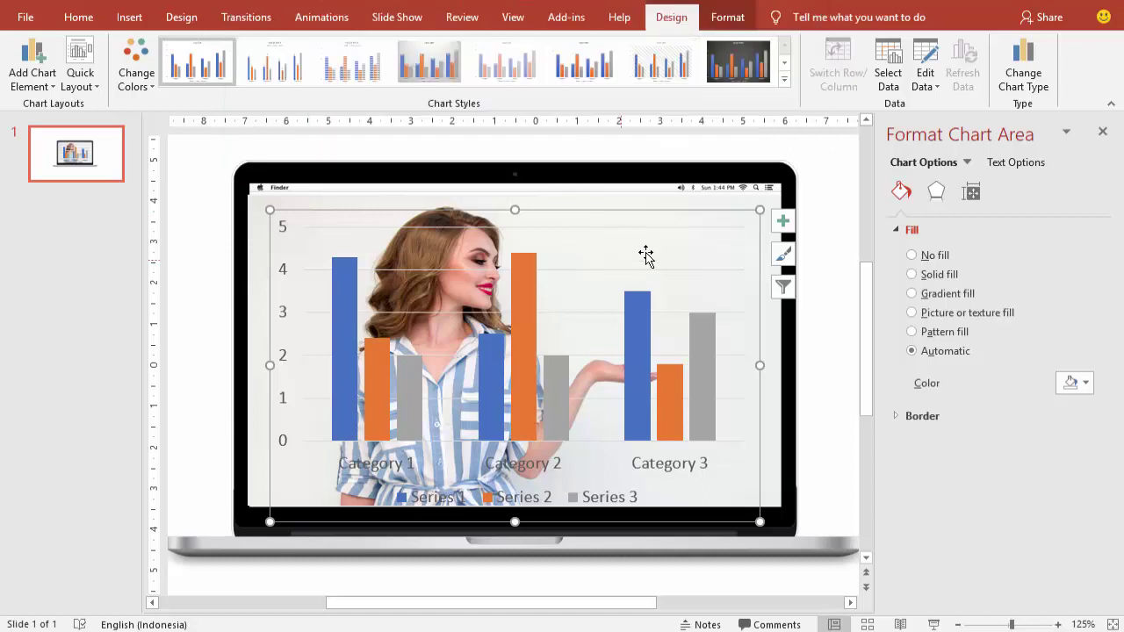
right_click(624, 211)
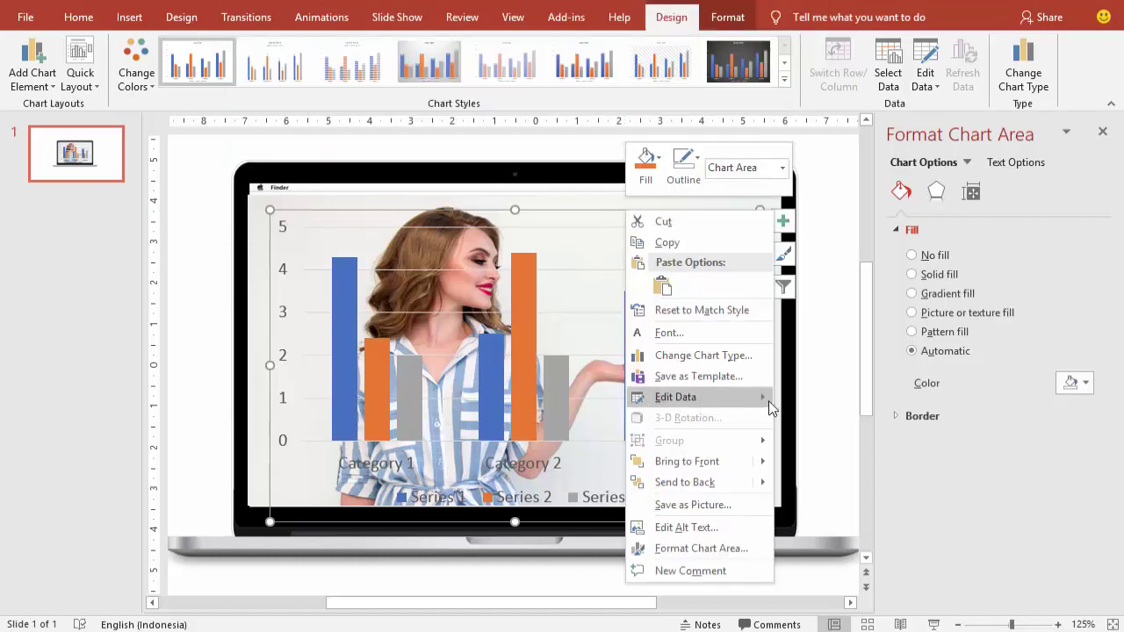
left_click(722, 398)
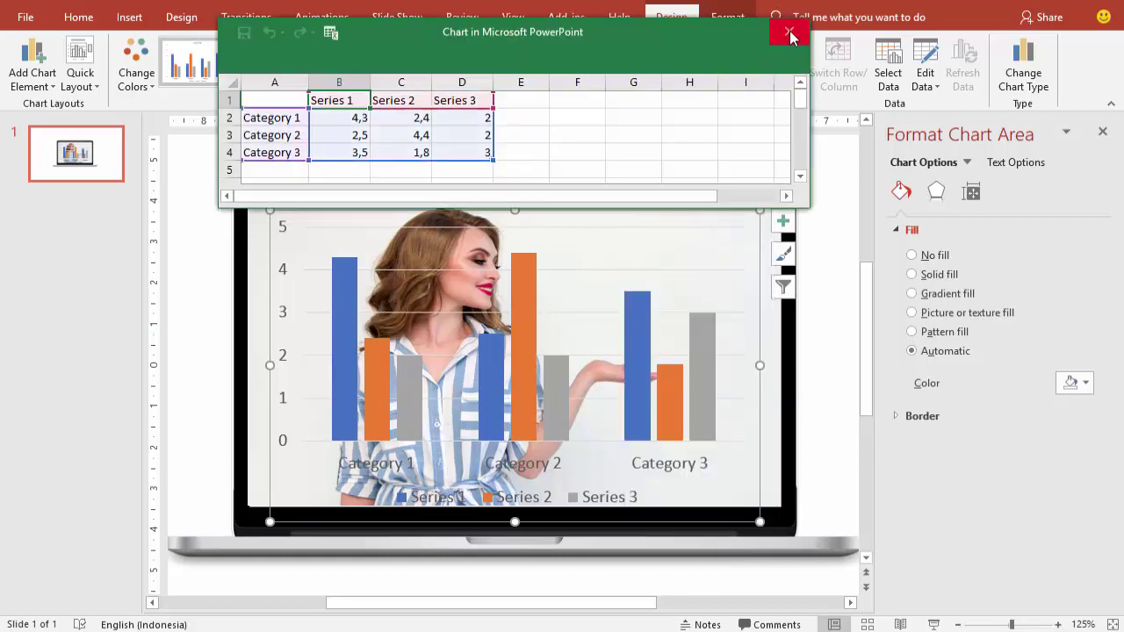
left_click(789, 35)
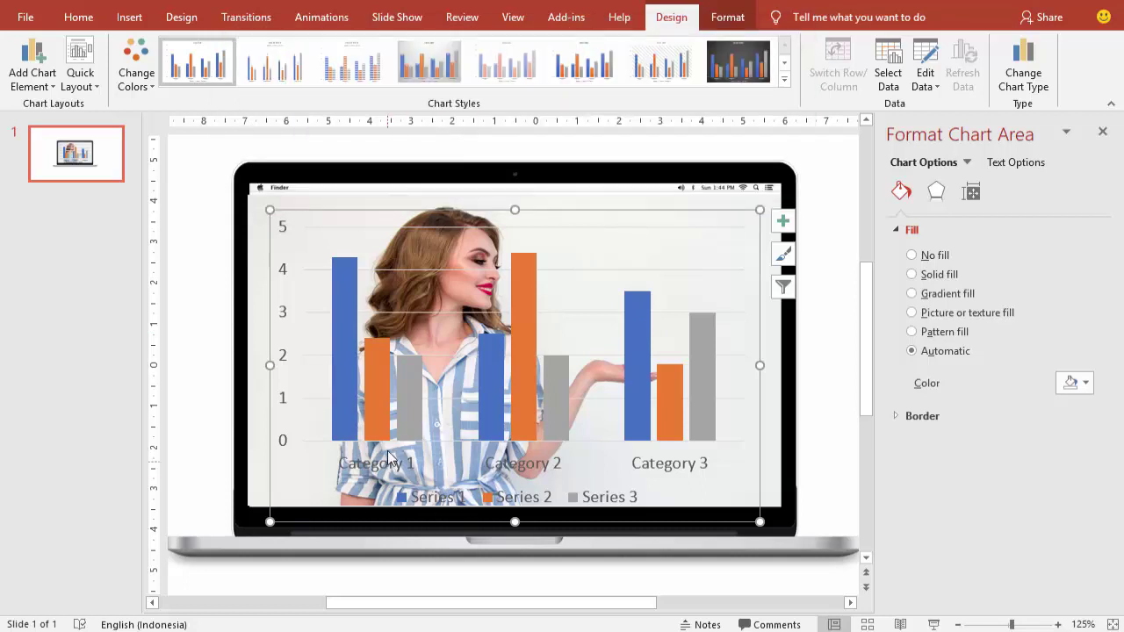
- Fill the Series 1 columns with dark grey
left_click(562, 270)
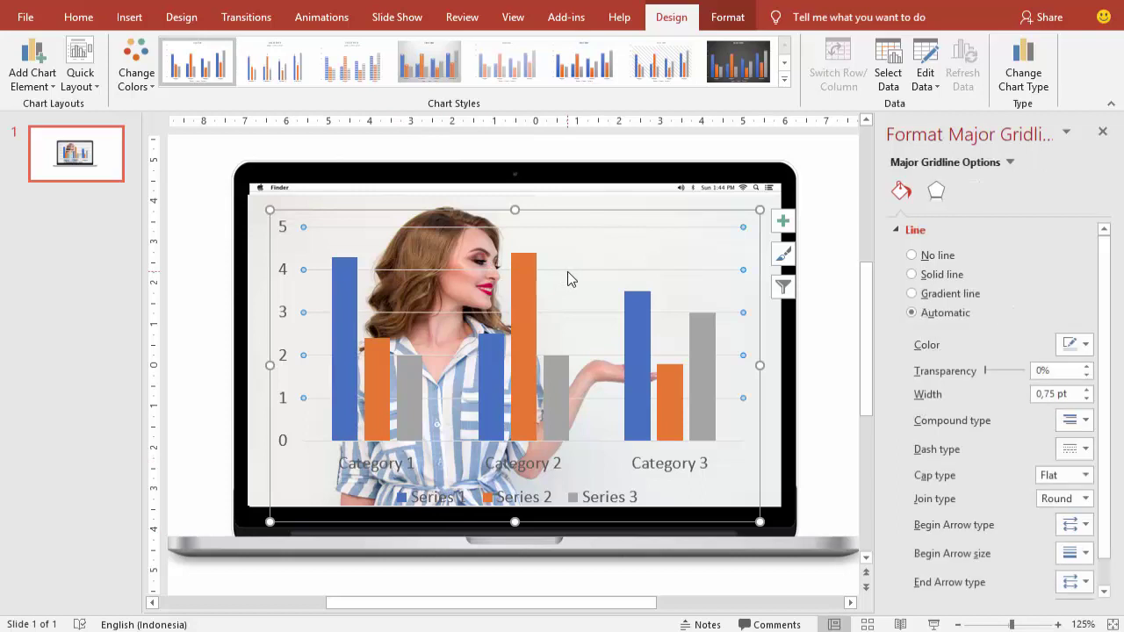
key("Escape")
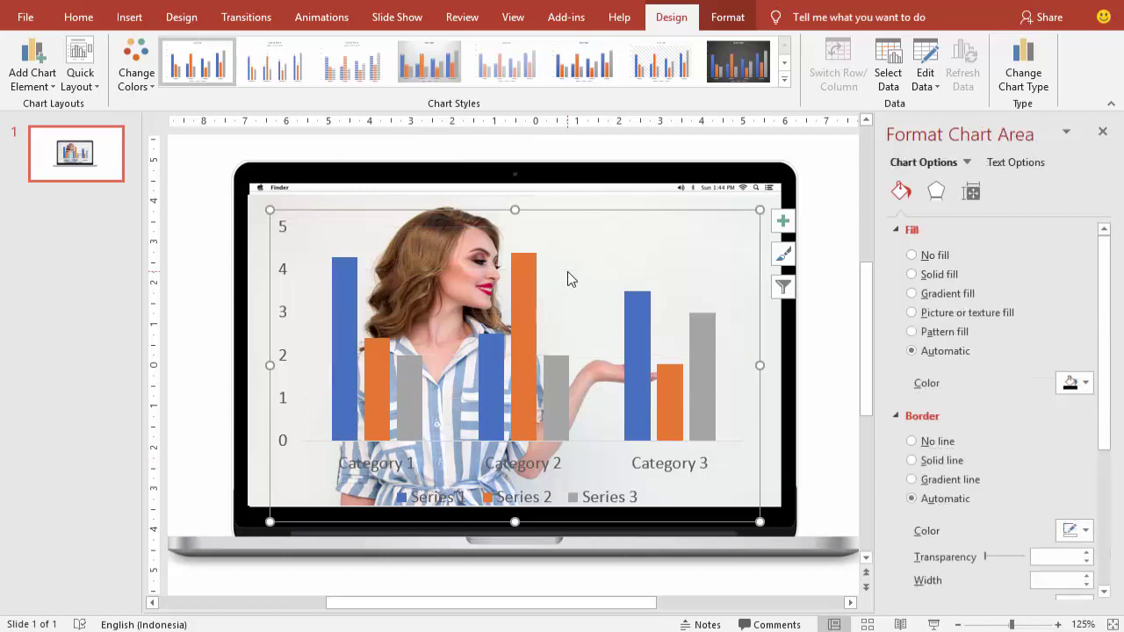
left_click(345, 292)
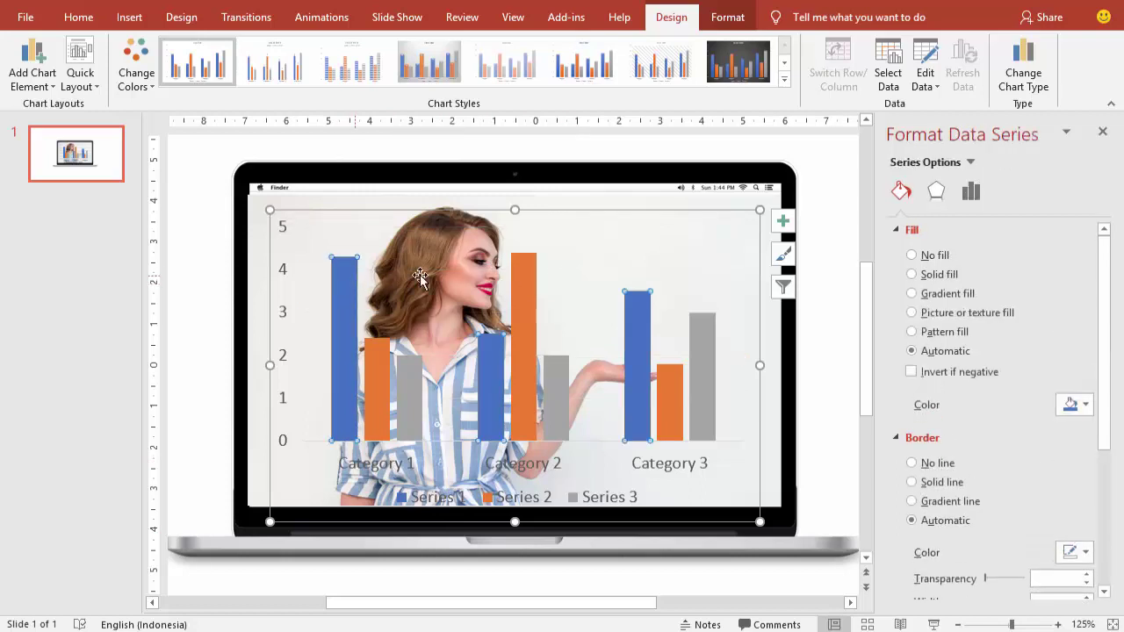
left_click(1077, 409)
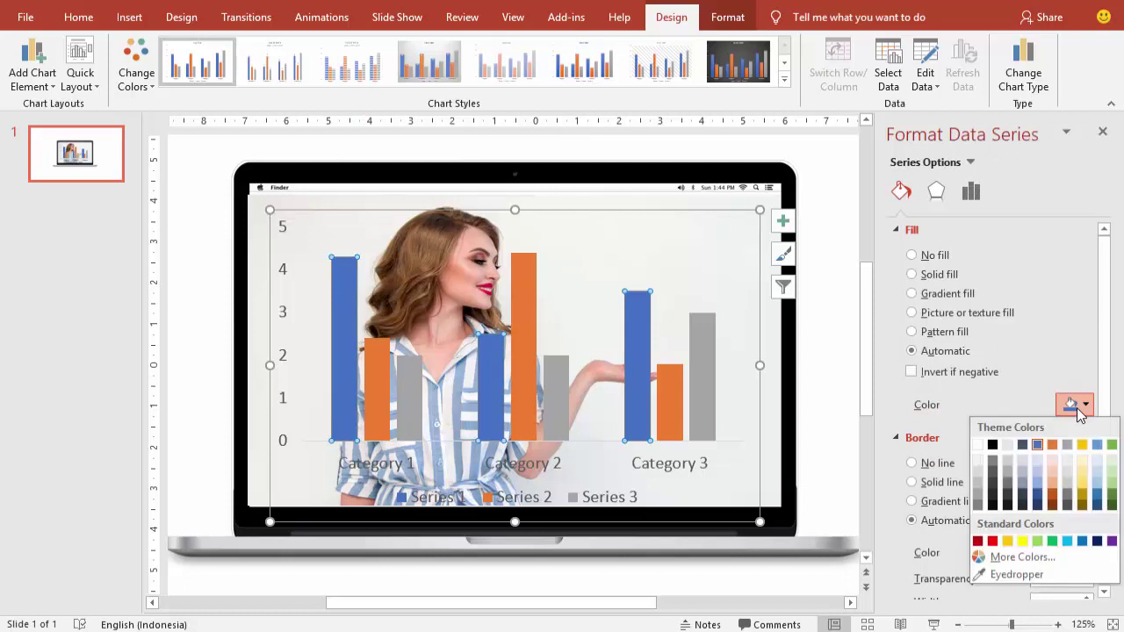
left_click(1071, 402)
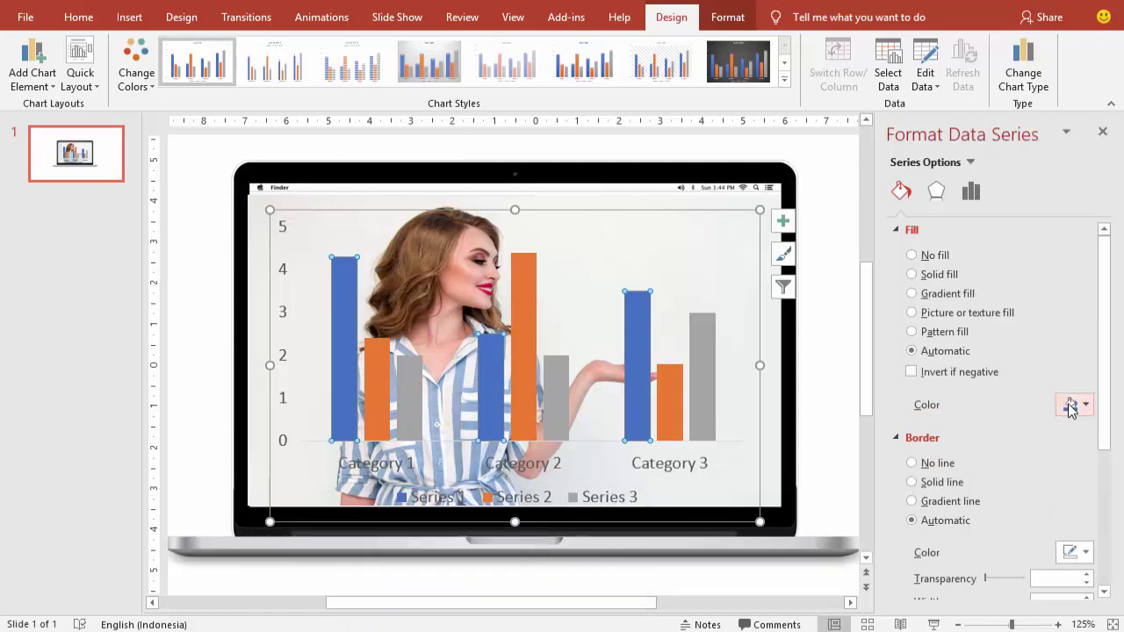
left_click(1071, 405)
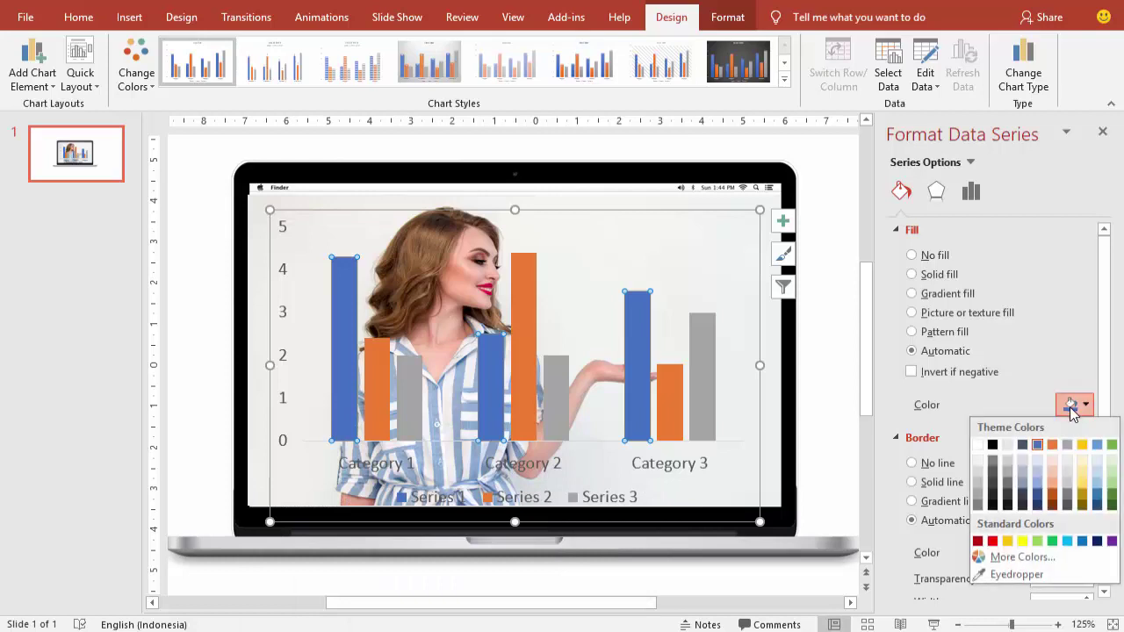
left_click(1036, 486)
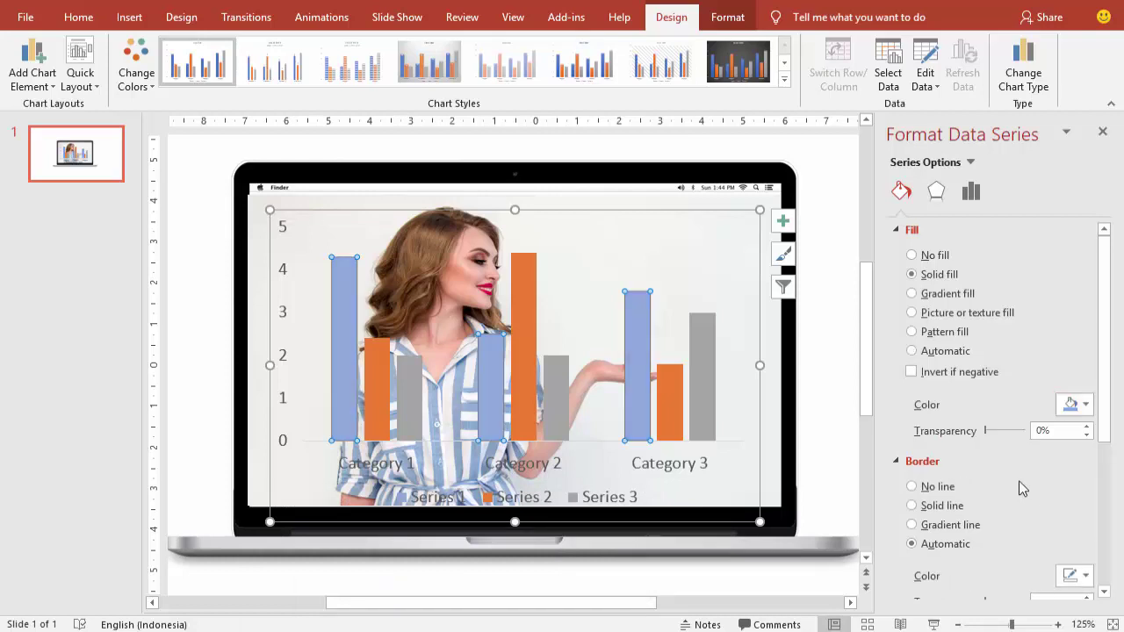
left_click(1081, 404)
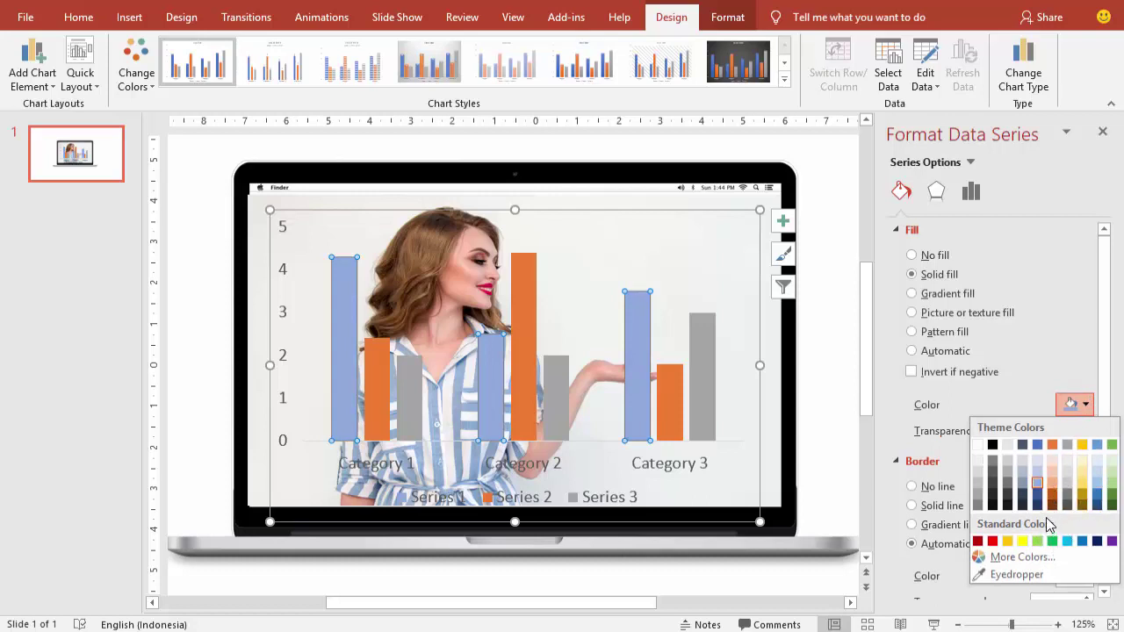
left_click(1066, 493)
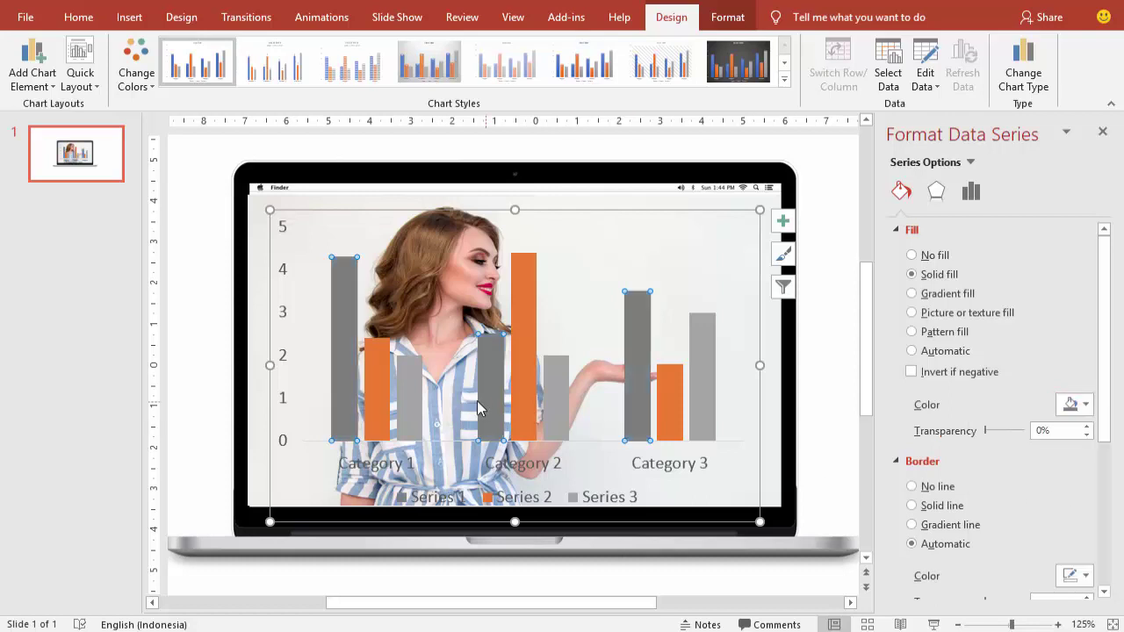
- Colour Series 2 custom orange RGB 212/97/18 and Series 3 yellow
left_click(382, 385)
left_click(1071, 406)
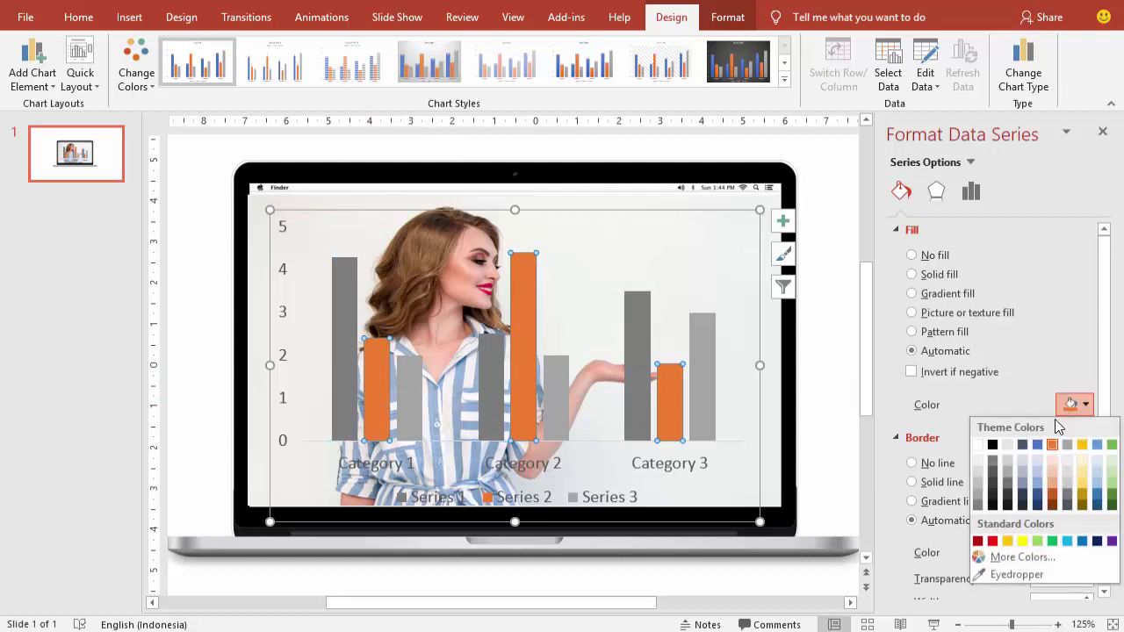
left_click(1016, 559)
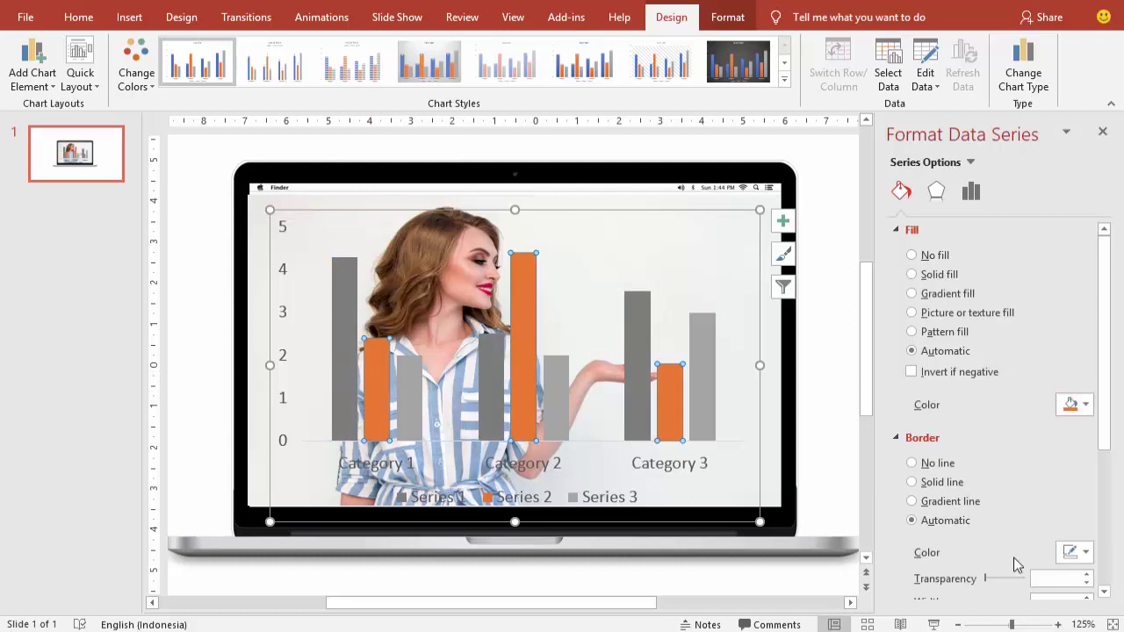
left_click(601, 257)
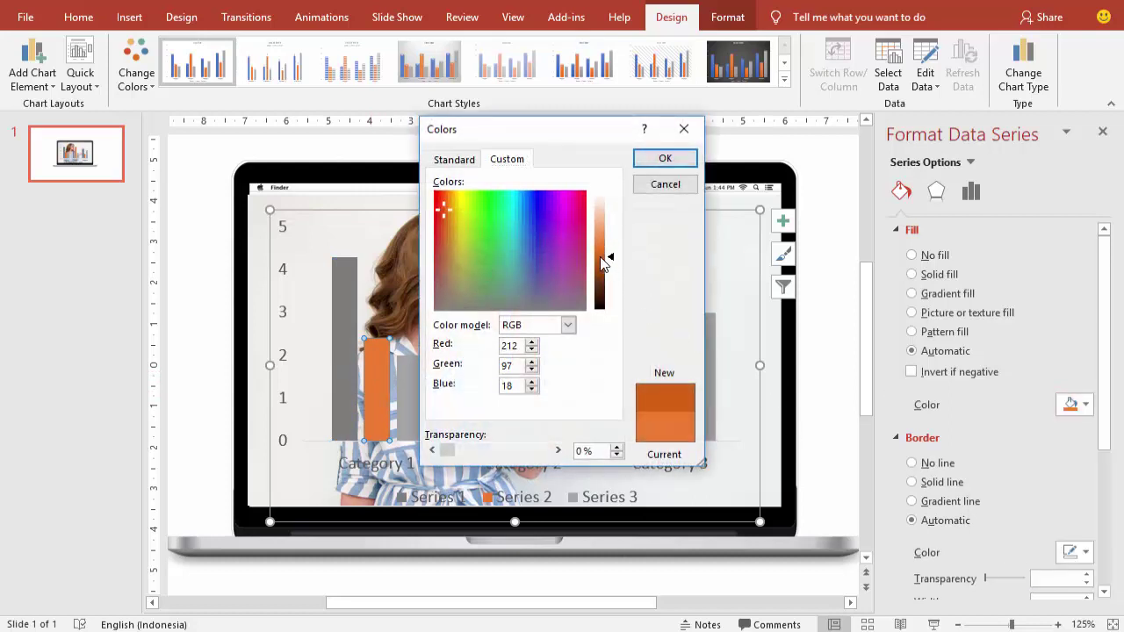
left_click(670, 158)
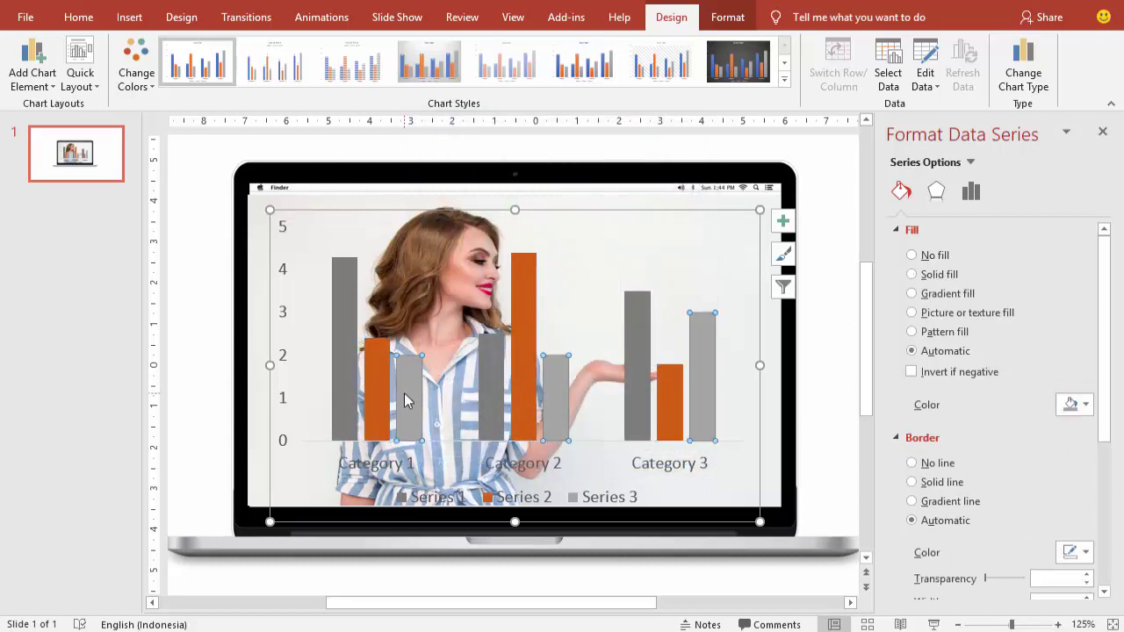
left_click(1073, 405)
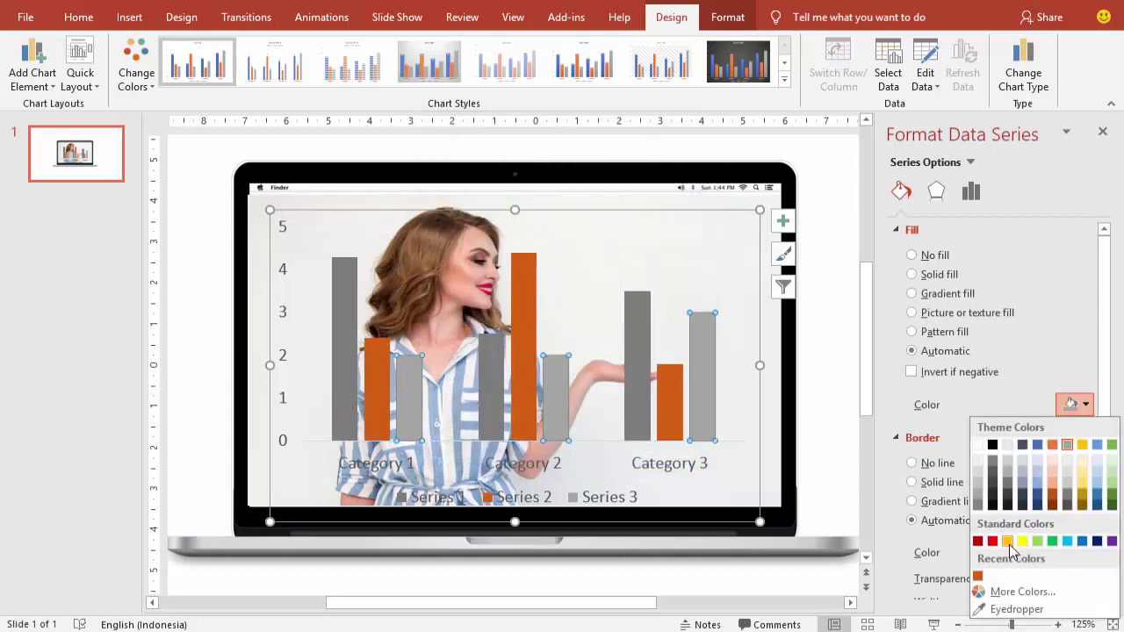
left_click(1009, 541)
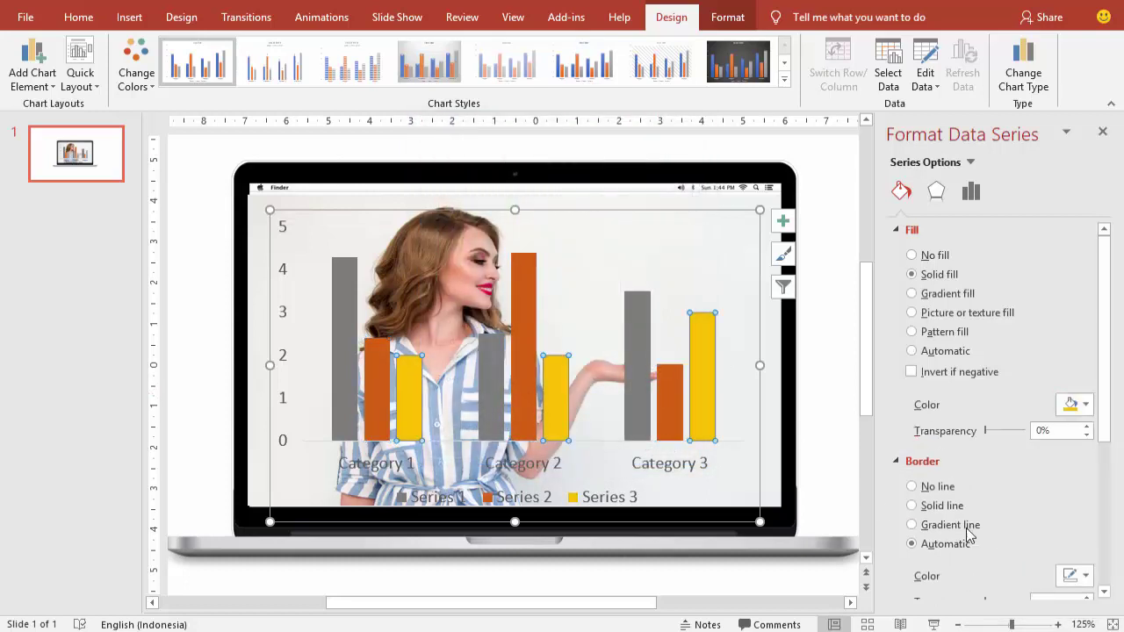
left_click(829, 352)
- Copy the title and body text boxes from fashion paris 4 slide 1, then return to Presentation2
scroll(743, 348, "down", 5)
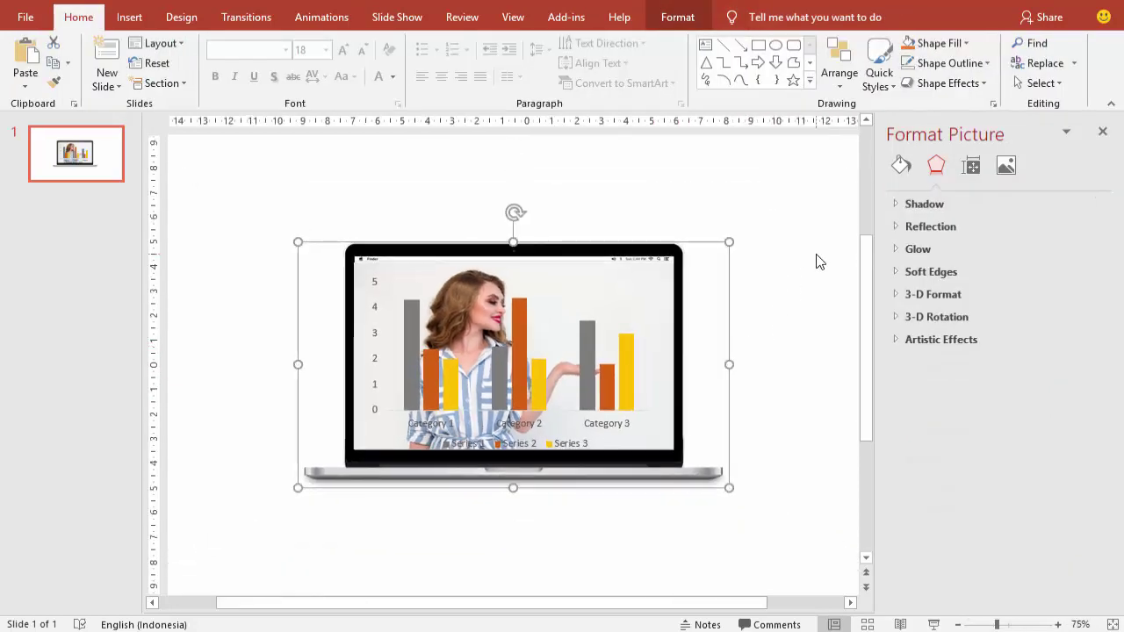
scroll(773, 253, "down", 1)
left_click(761, 254)
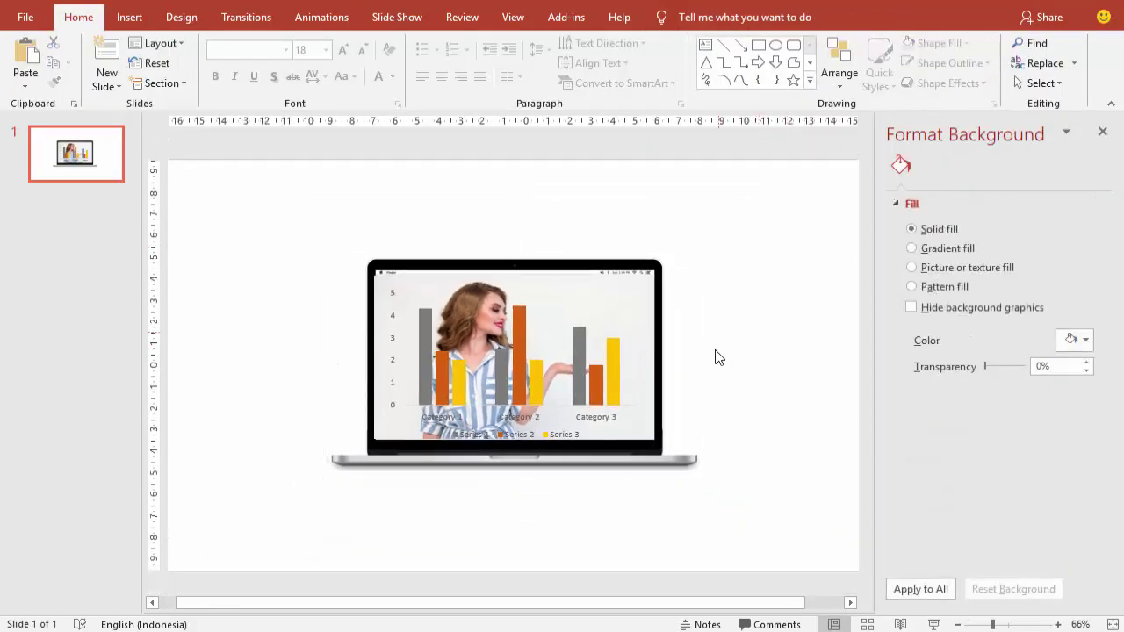
left_click(598, 418)
left_click(757, 362)
left_click(369, 562)
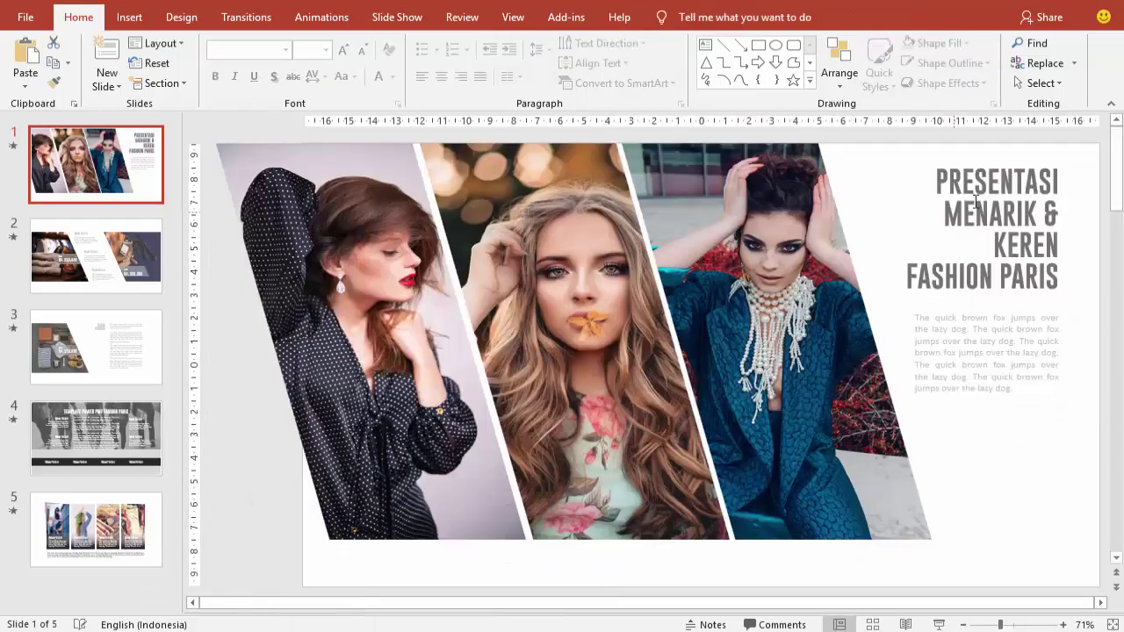
left_click(964, 230)
left_click(957, 322, "shift")
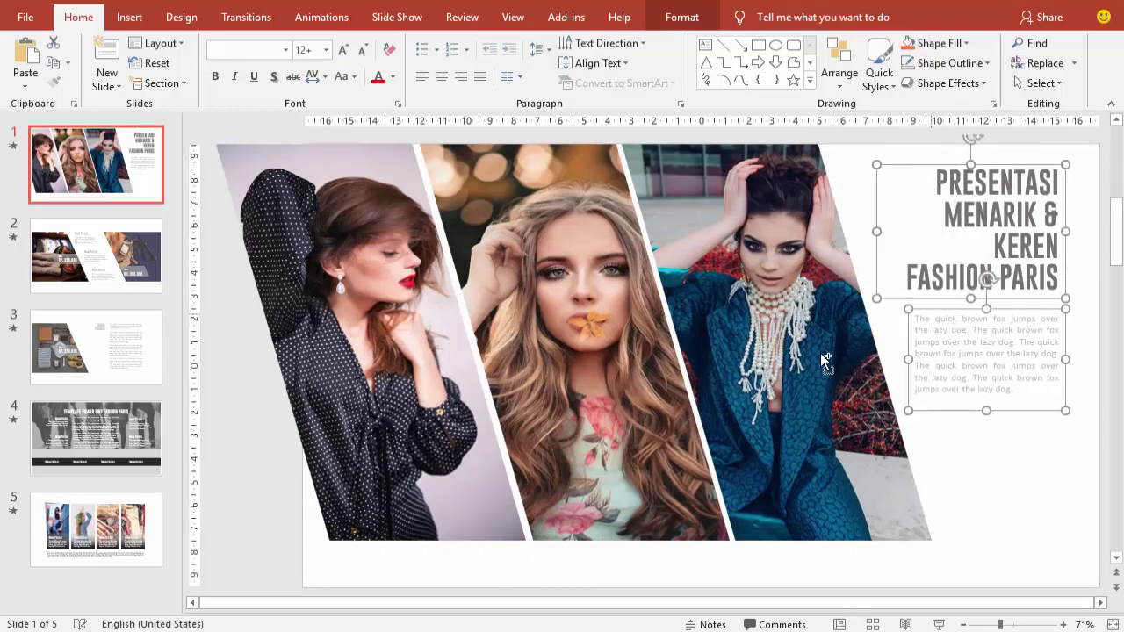
left_click(527, 580)
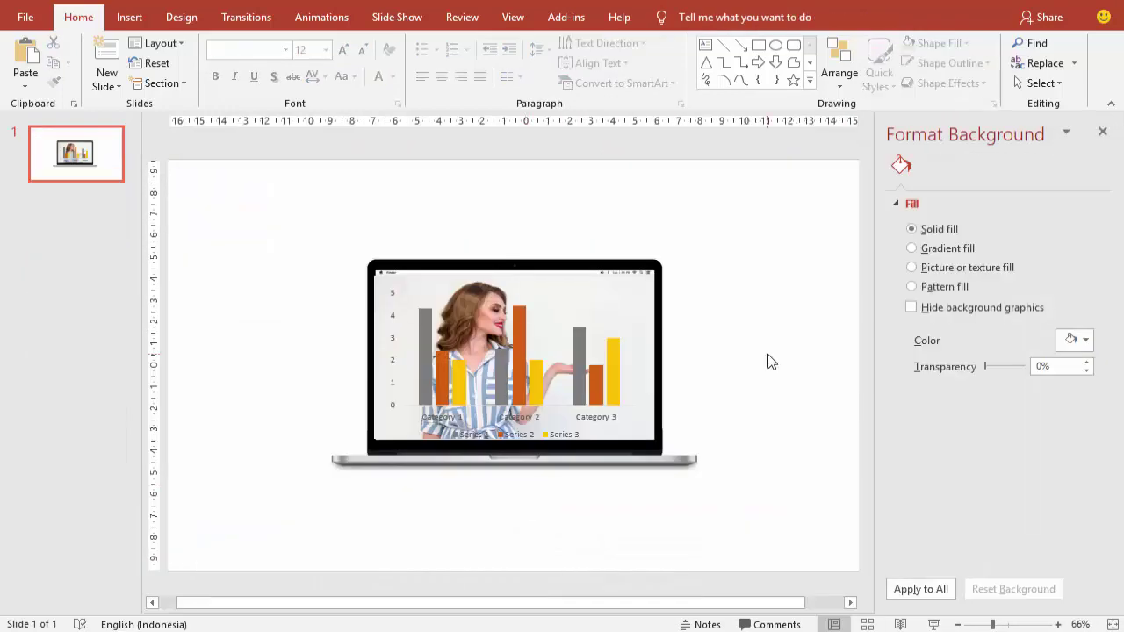
- Paste the text boxes and place the centred 'PRESENTASI MENARIK & KEREN FASHION PARIS' title, widened across the top
key("ctrl+v")
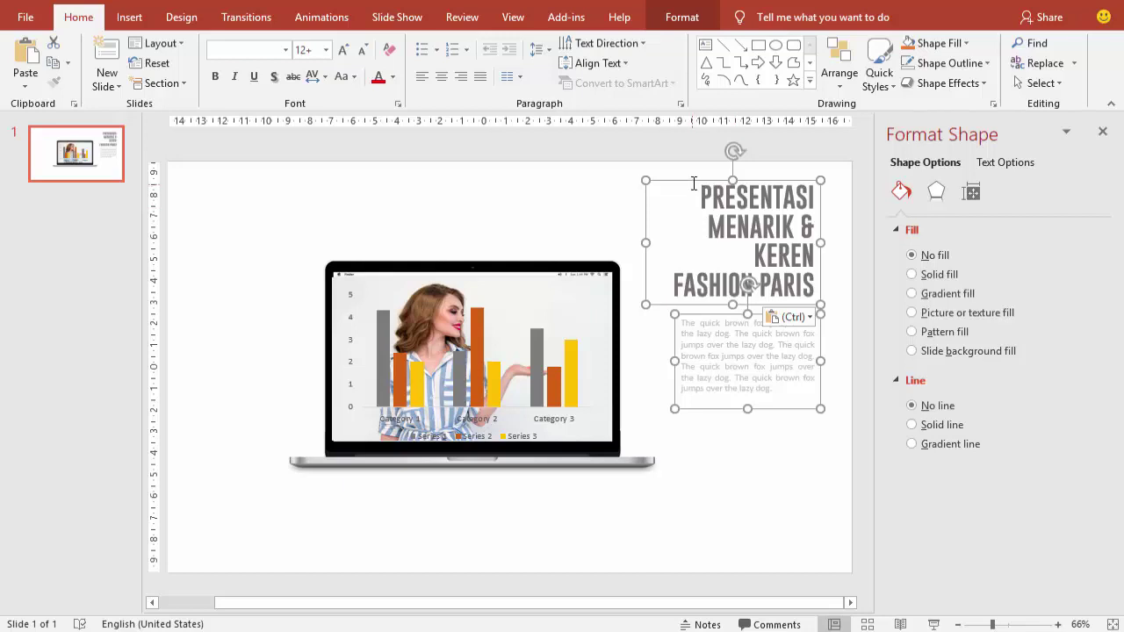
left_click(597, 220)
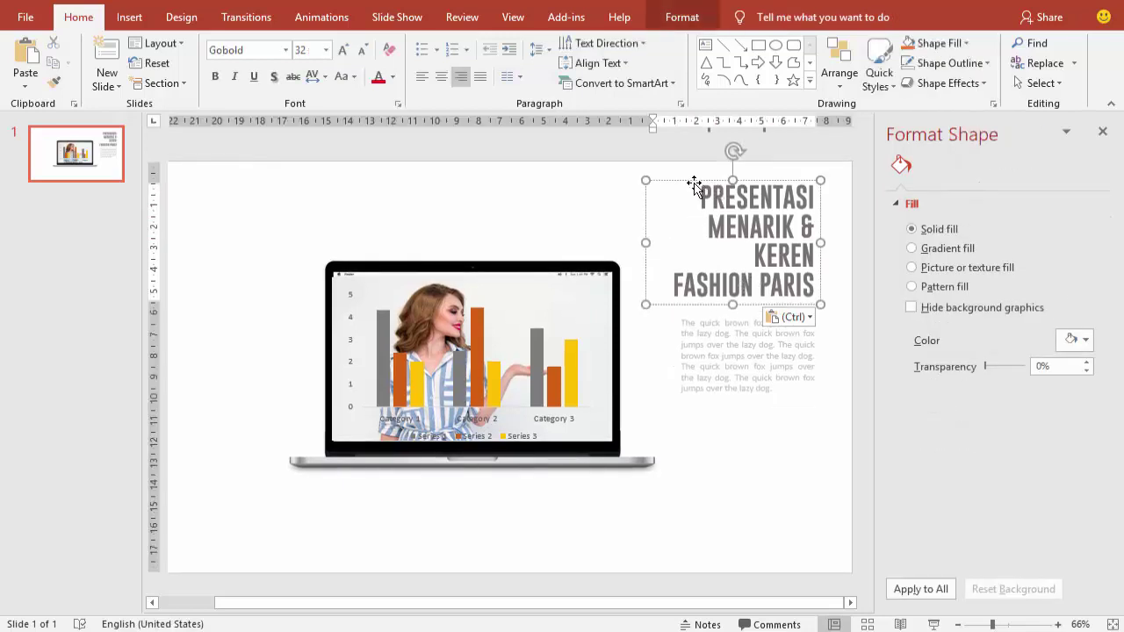
left_click_drag(649, 184, 289, 183)
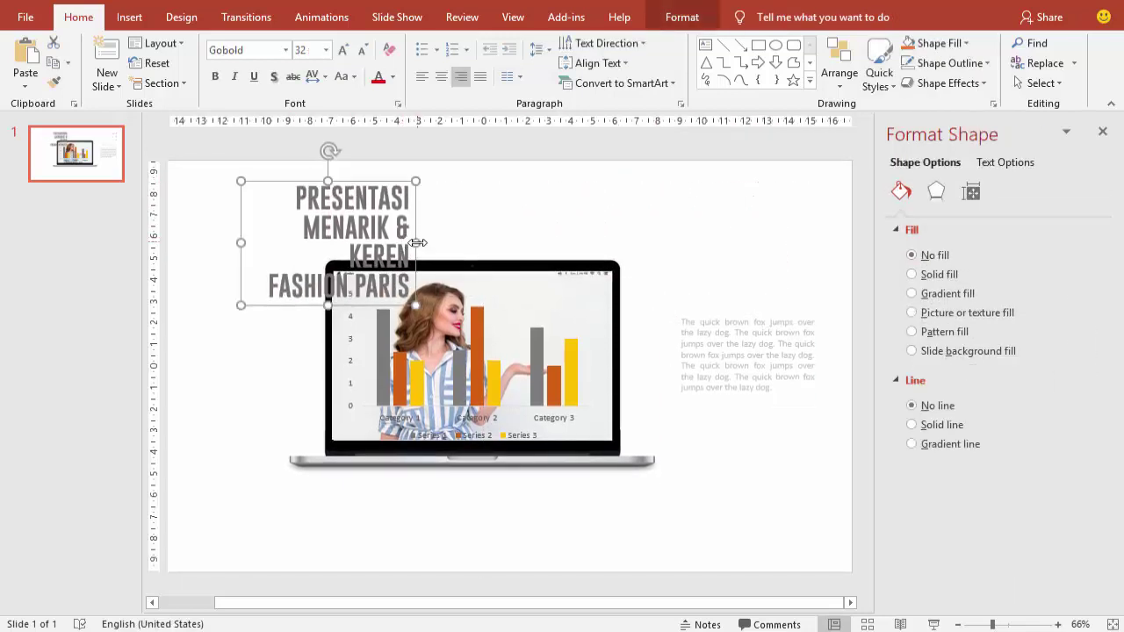
left_click_drag(409, 242, 795, 240)
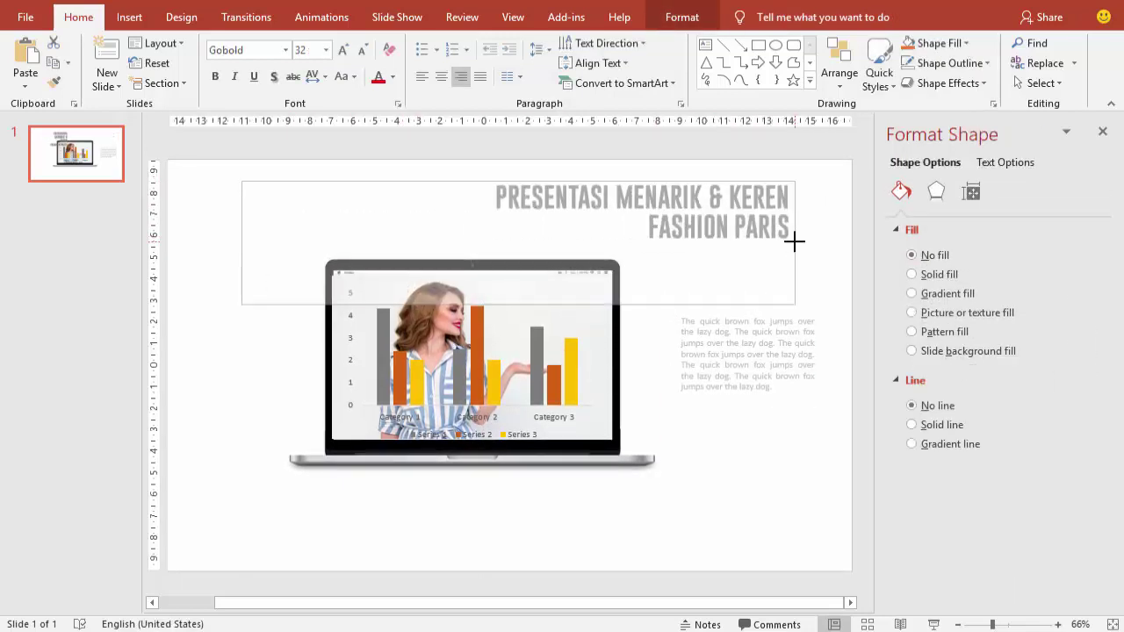
left_click(441, 78)
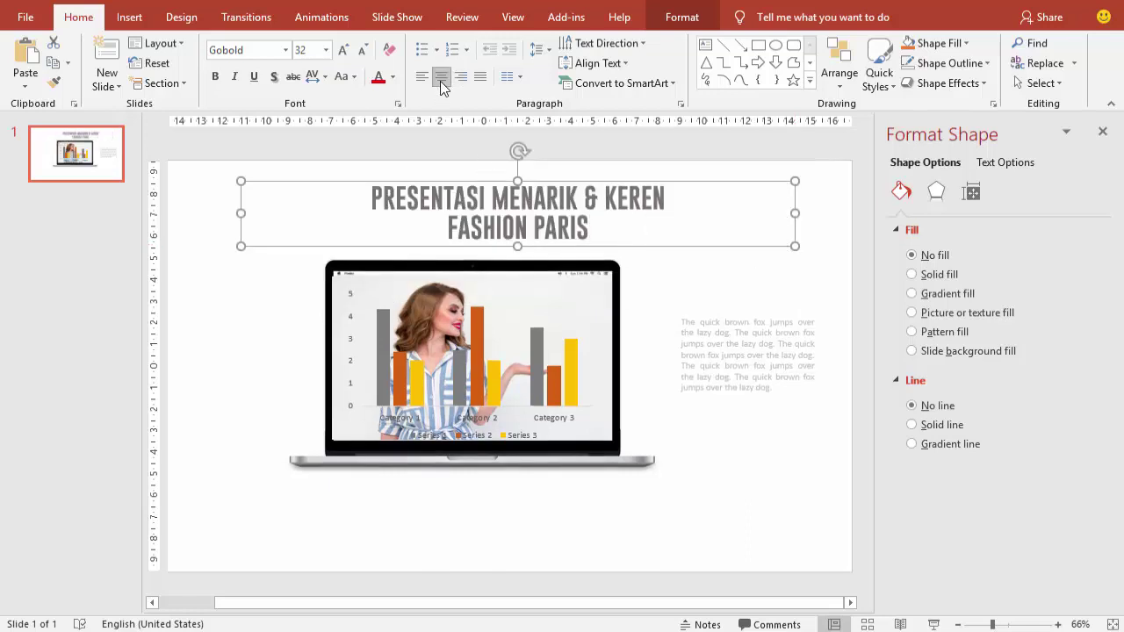
left_click(549, 207)
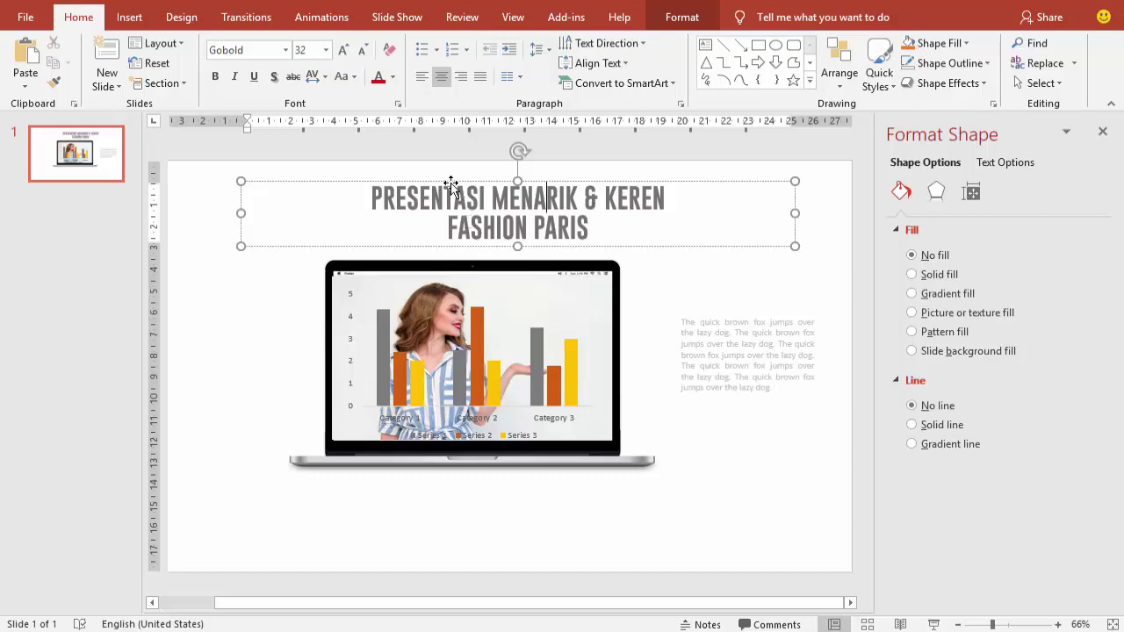
left_click_drag(450, 185, 434, 188)
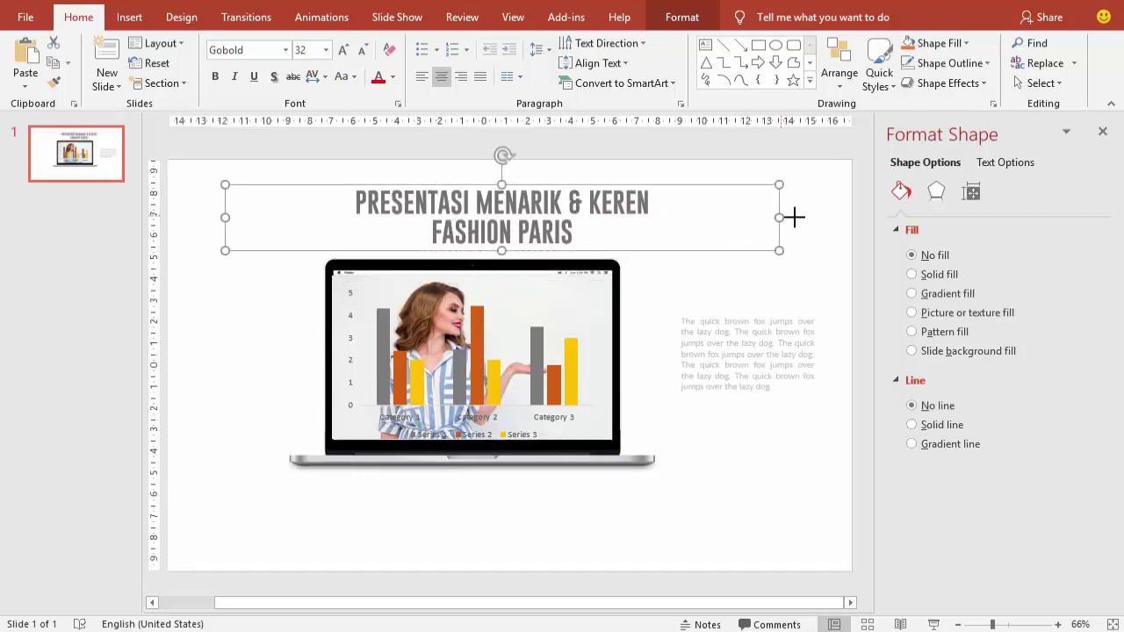
left_click_drag(778, 217, 850, 218)
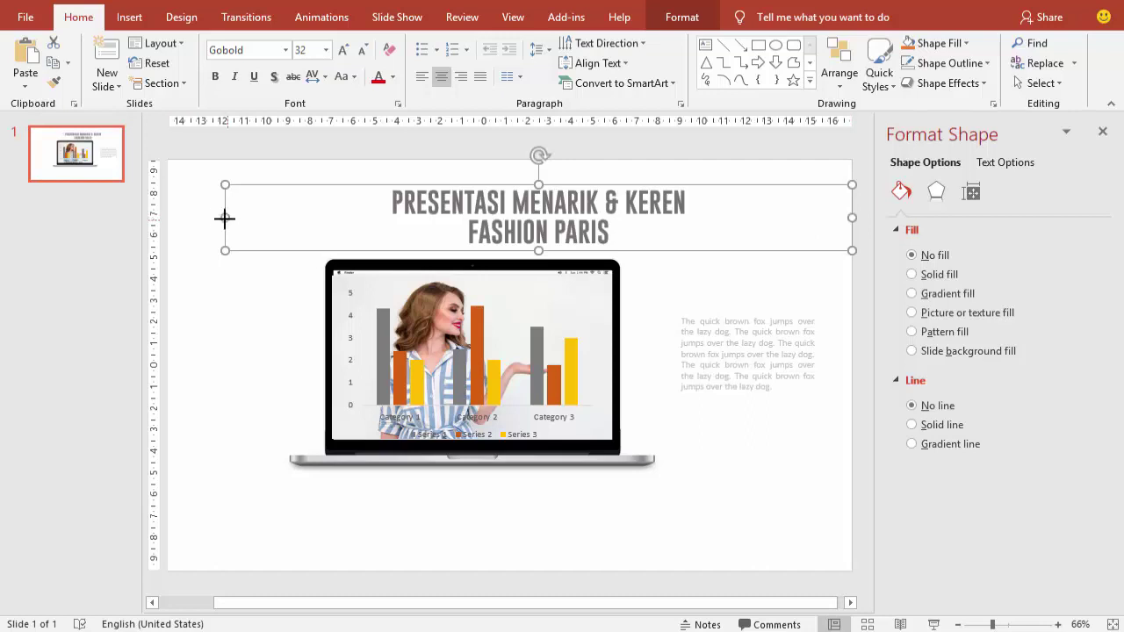
left_click_drag(224, 218, 174, 217)
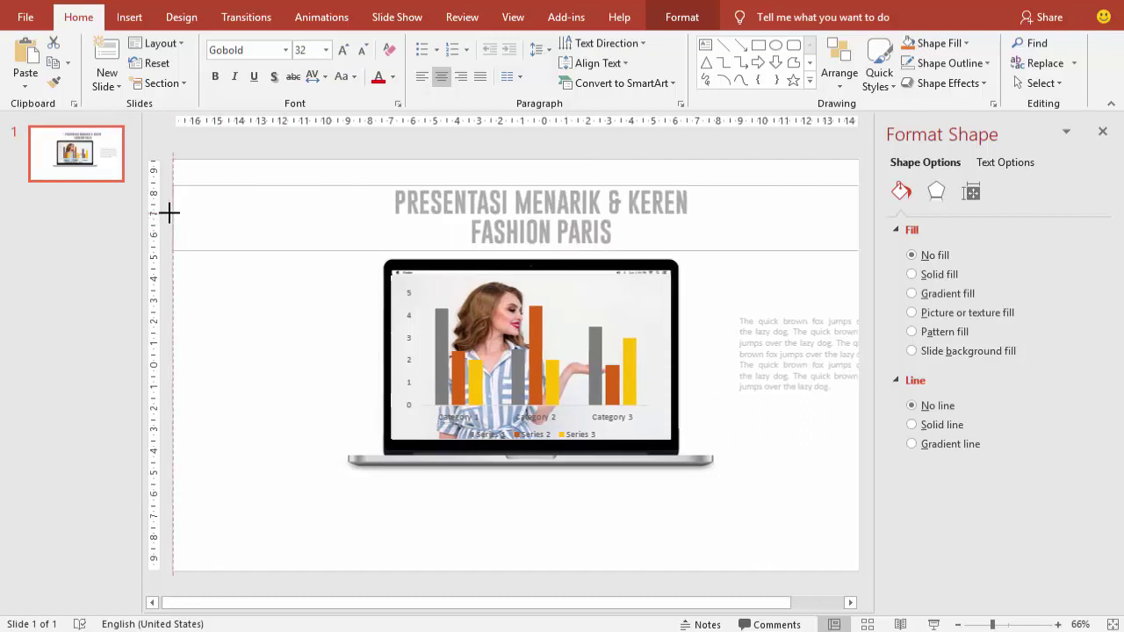
- Move the body paragraph below the laptop, widen it, and append another copy of the sentence
left_click(790, 334)
left_click_drag(758, 318, 432, 491)
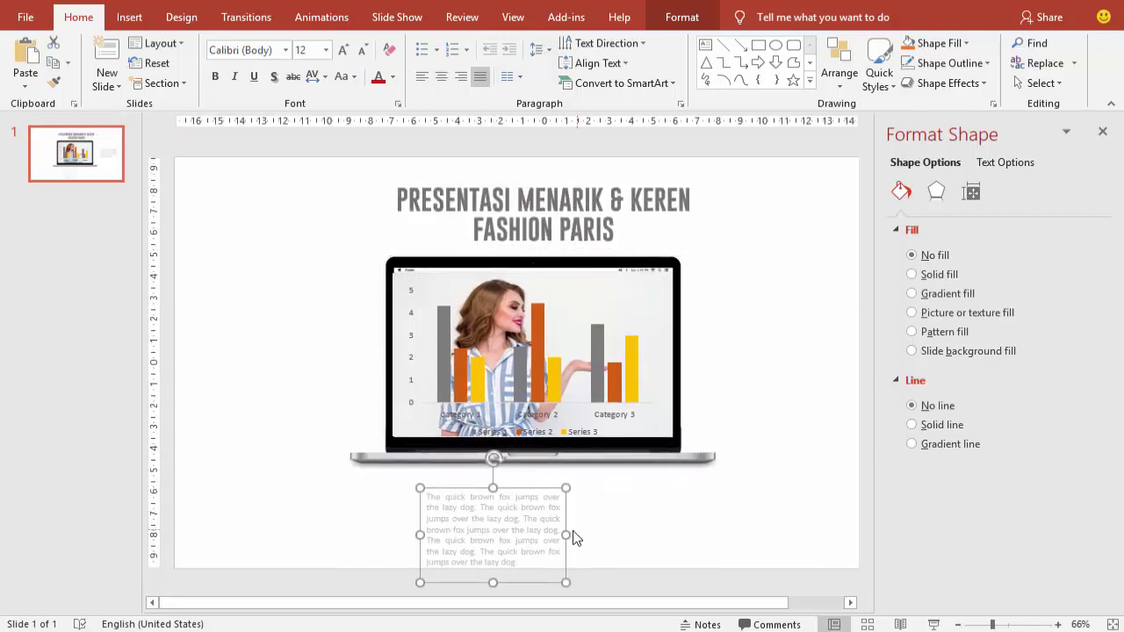
left_click_drag(567, 535, 823, 534)
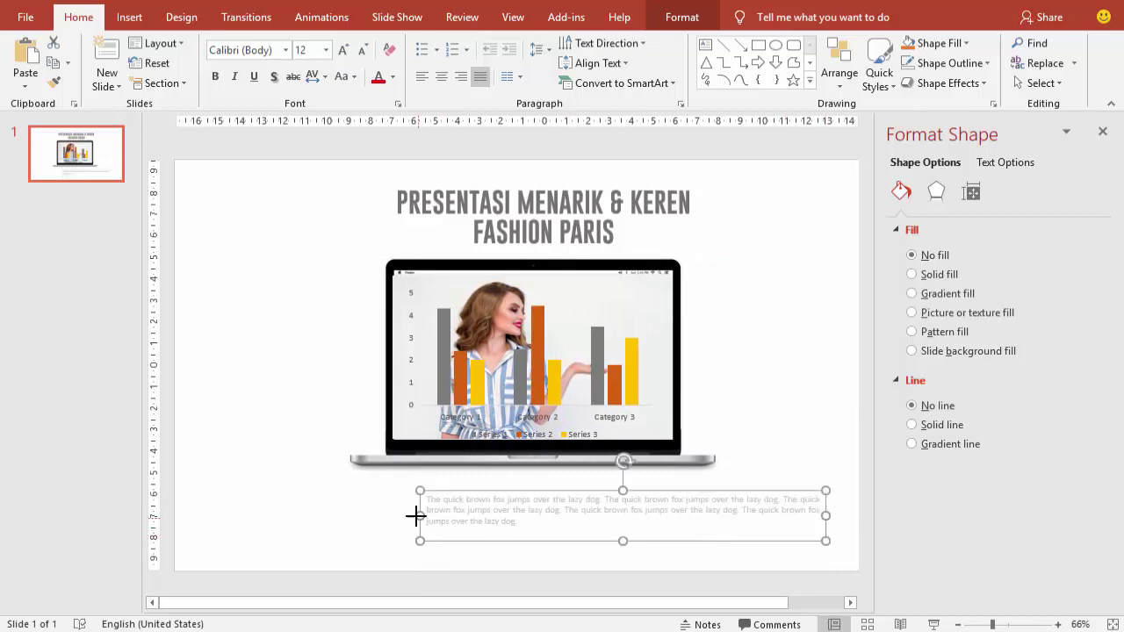
left_click_drag(415, 516, 236, 509)
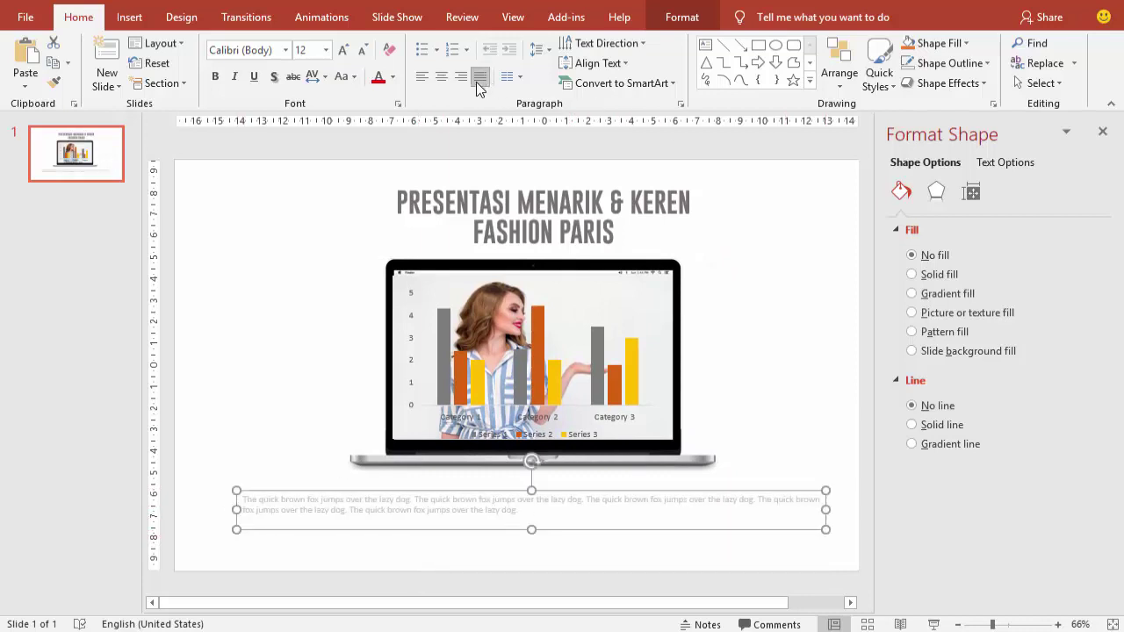
left_click_drag(525, 510, 256, 495)
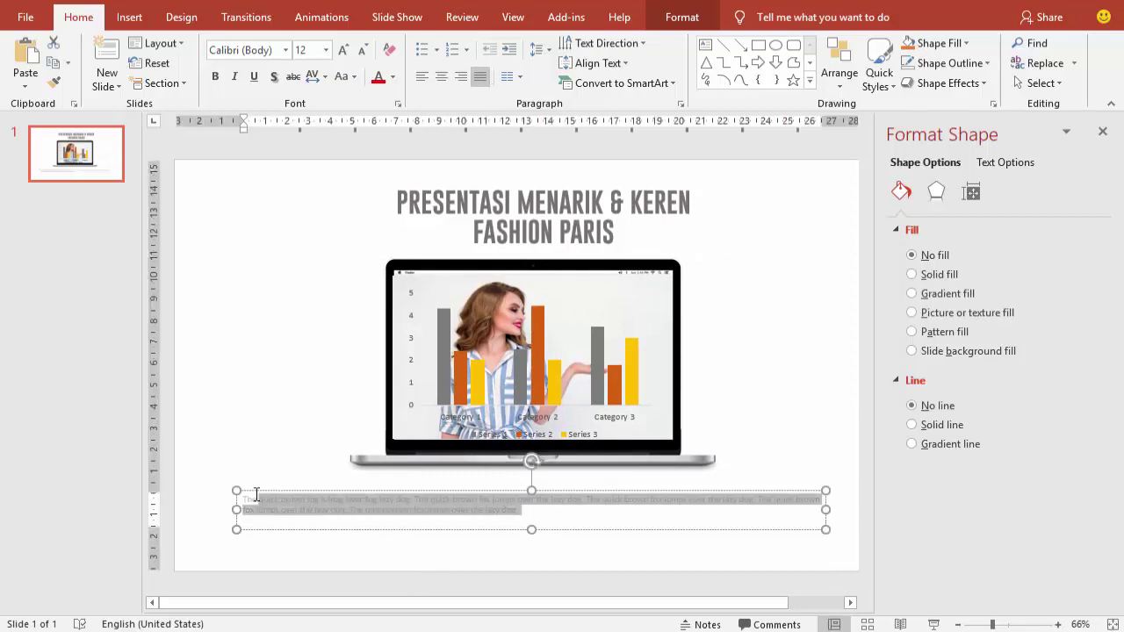
left_click(544, 511)
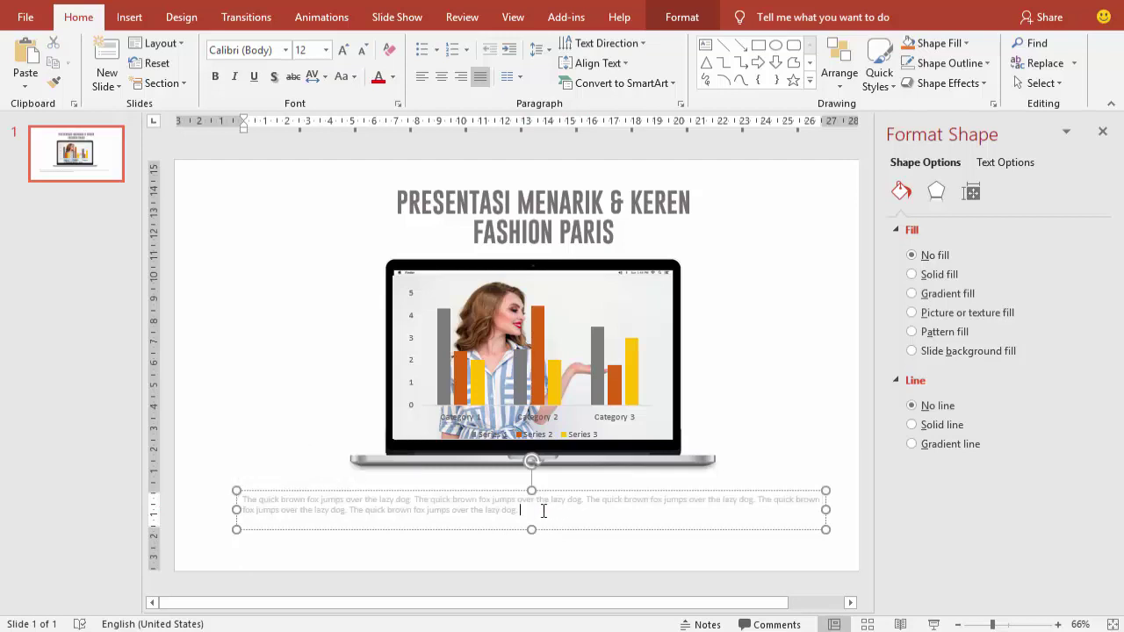
key("ctrl+v")
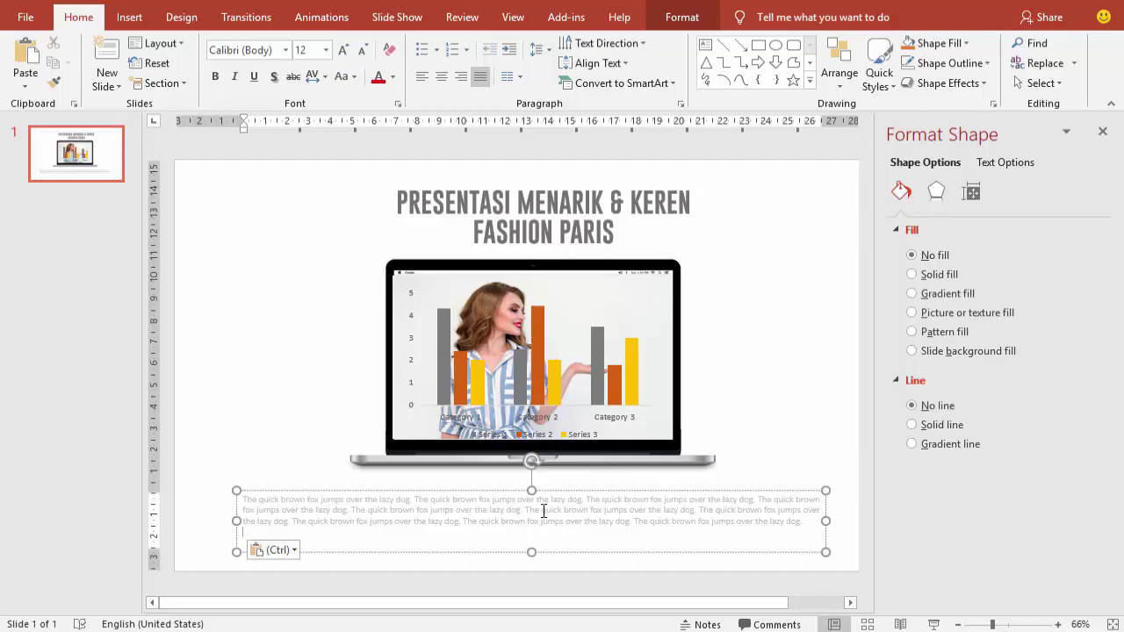
left_click(826, 397)
scroll(735, 414, "up", 5)
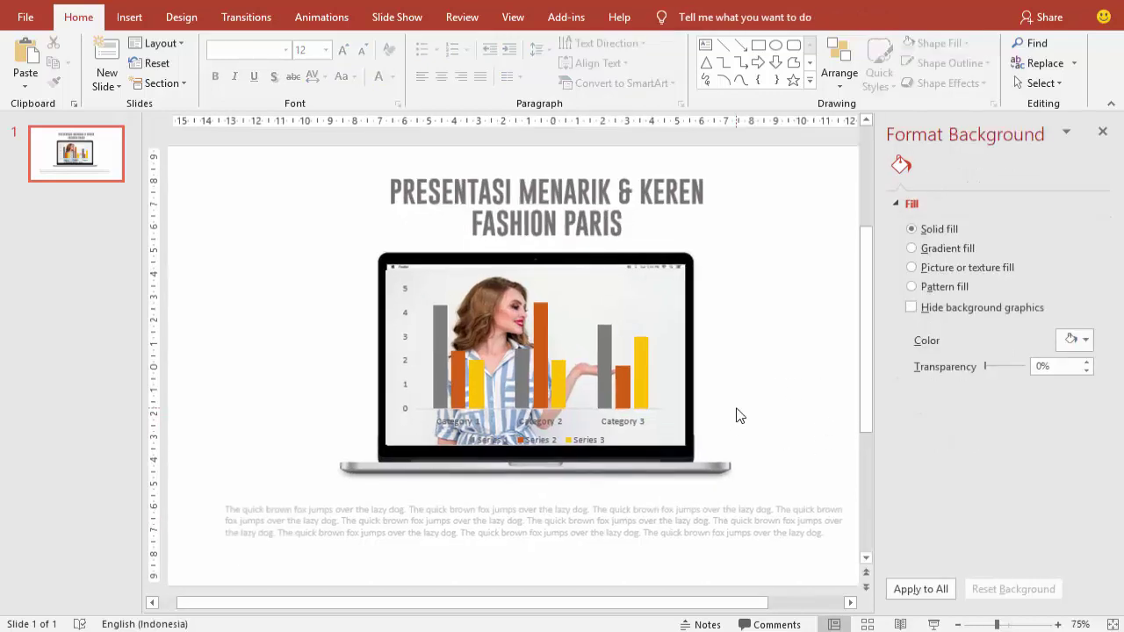
left_click(847, 604)
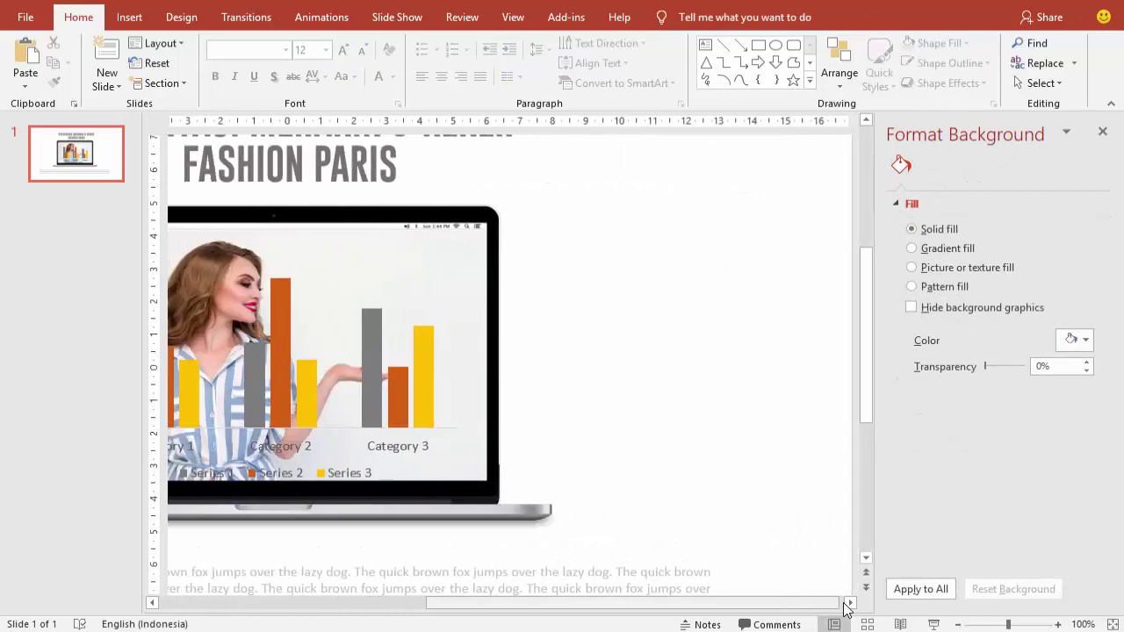
left_click_drag(702, 614, 658, 606)
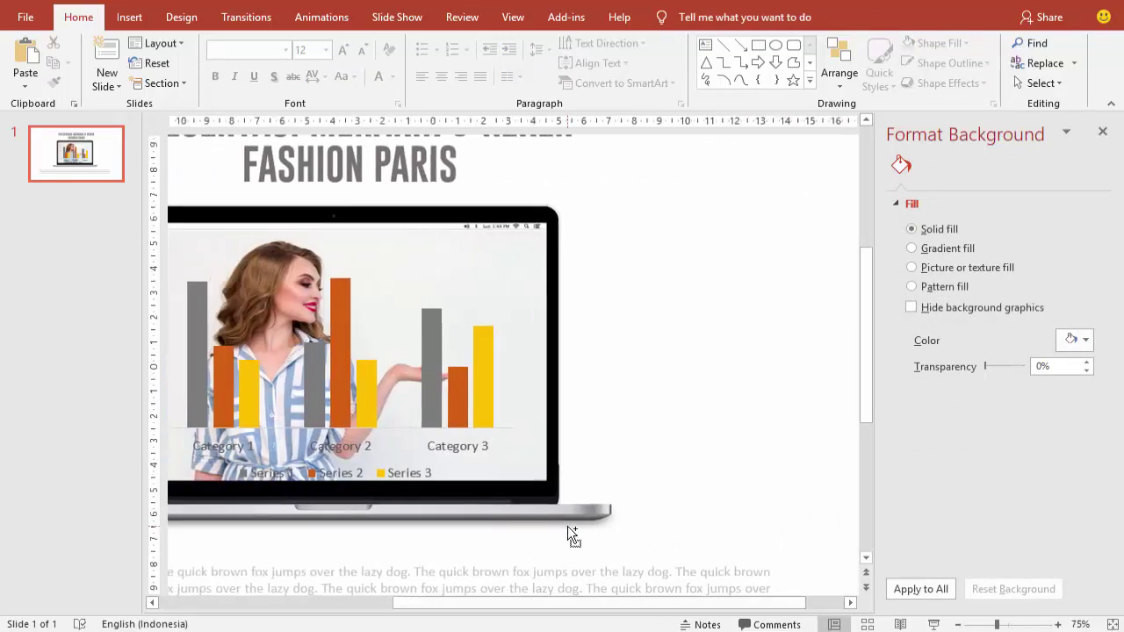
scroll(571, 532, "down", 5)
- Draw a rectangle to the right of the laptop
left_click(129, 16)
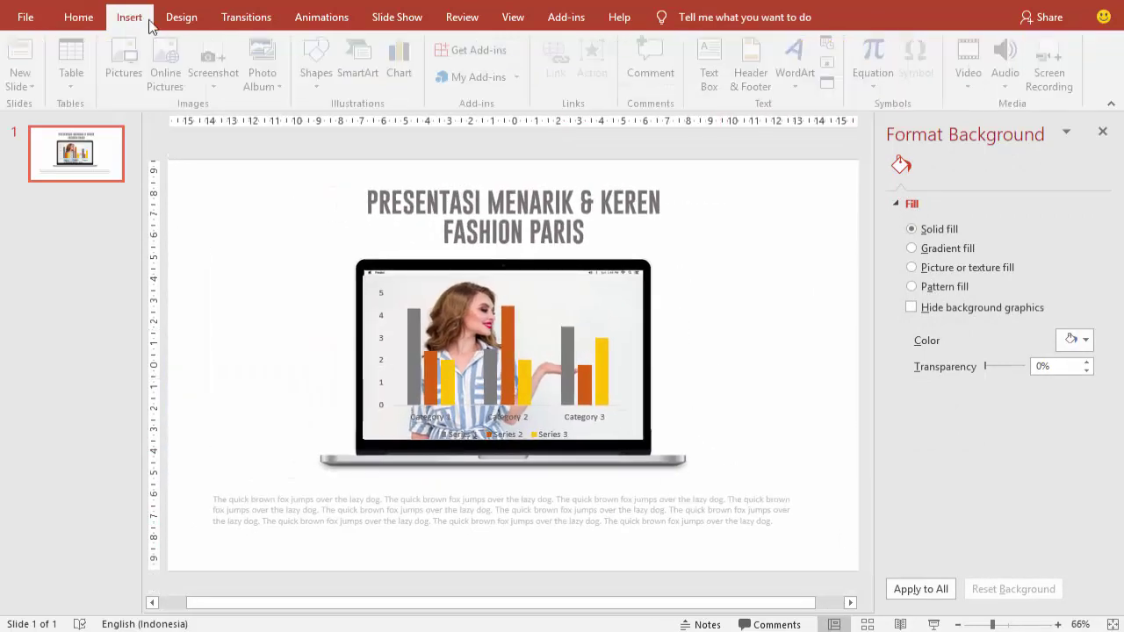
left_click(338, 84)
left_click(380, 119)
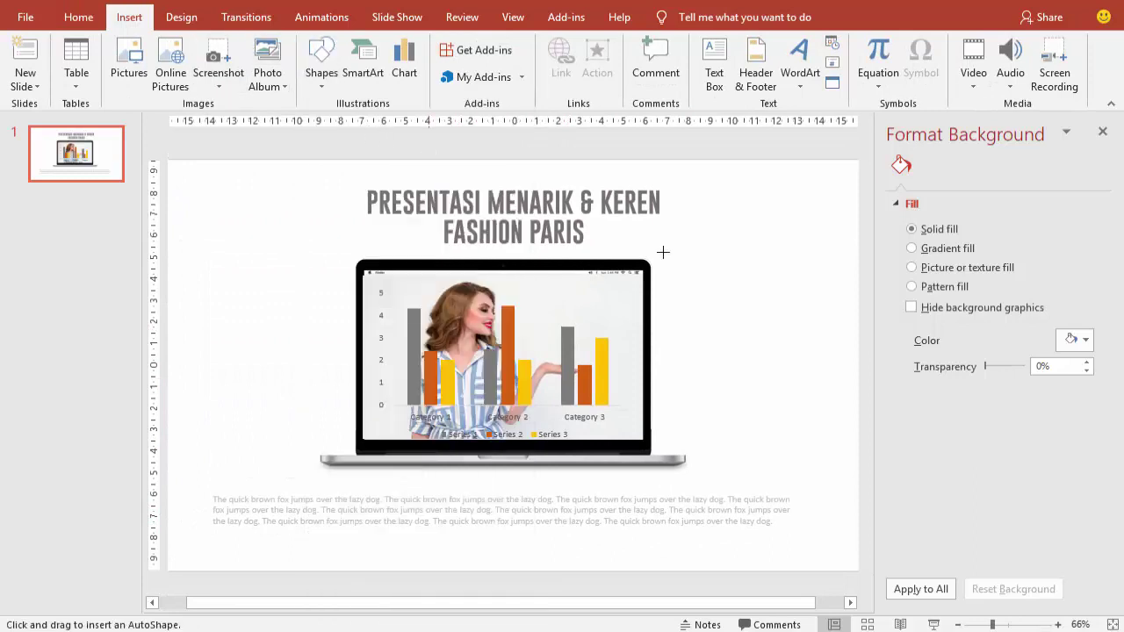
left_click_drag(704, 290, 787, 318)
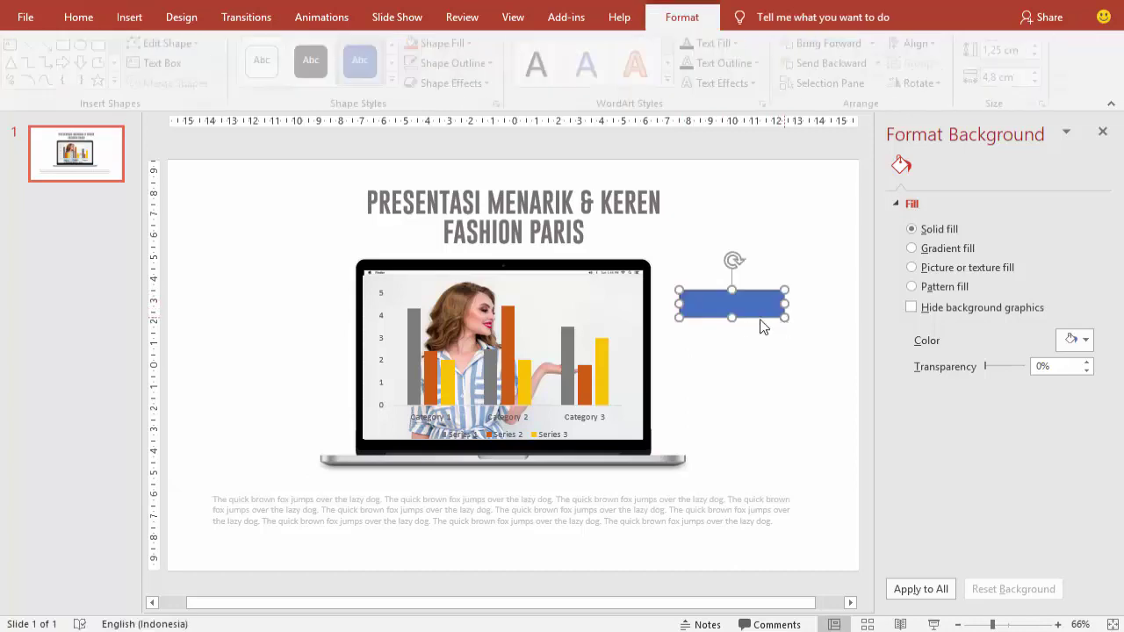
- Draw a triangle at the rectangle's left end and rotate it left 90° to point left
left_click(129, 17)
left_click(321, 61)
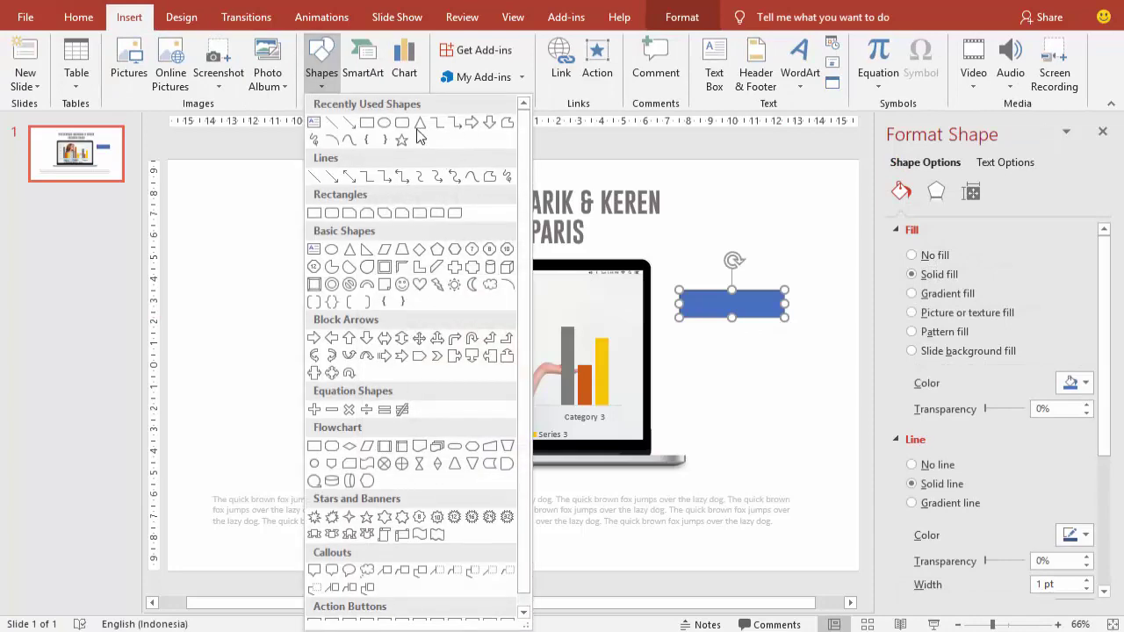
left_click(419, 122)
mouse_move(654, 282)
left_mouse_down()
mouse_move(687, 320)
mouse_move(702, 318)
left_mouse_up()
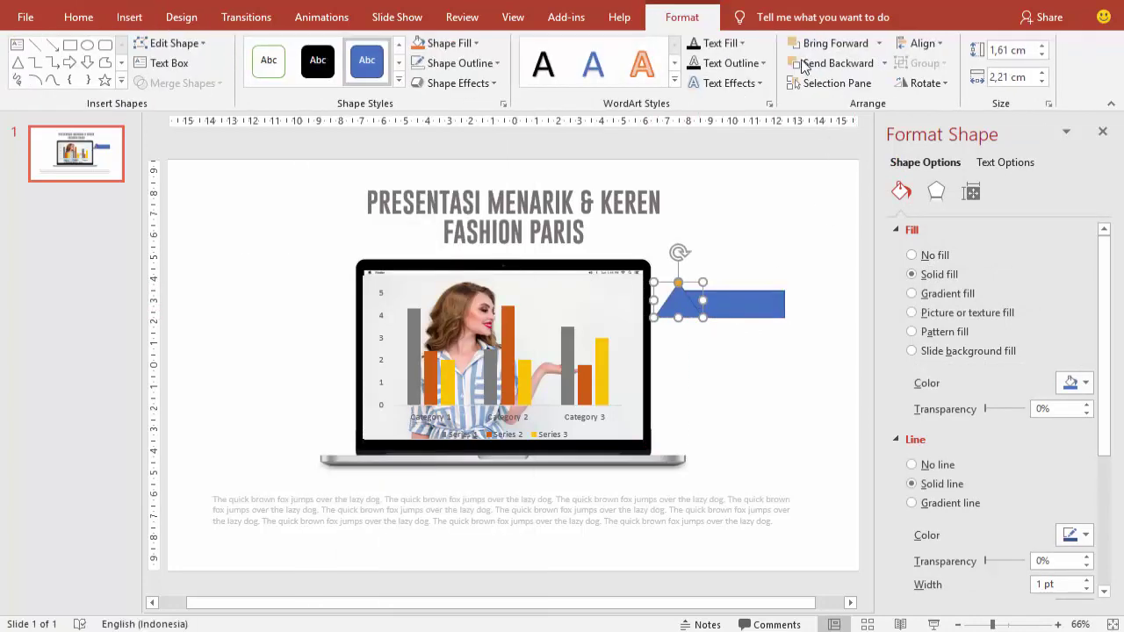
left_click(902, 82)
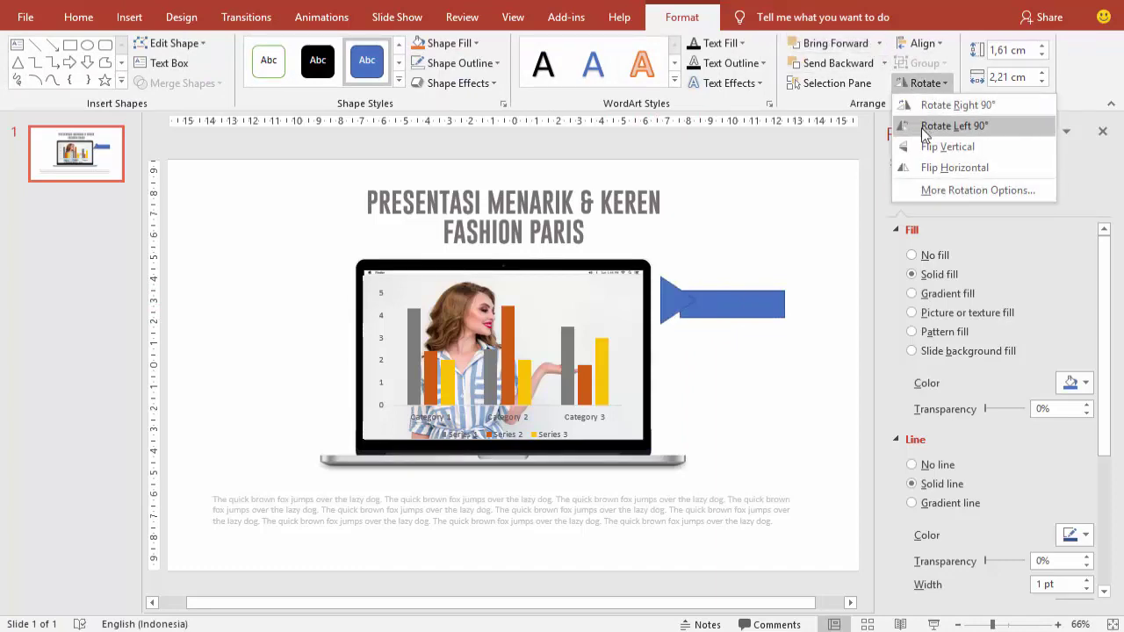
left_click(922, 131)
- Butt the triangle against the rectangle and shorten it to 1.87 cm high
scroll(770, 383, "up", 5)
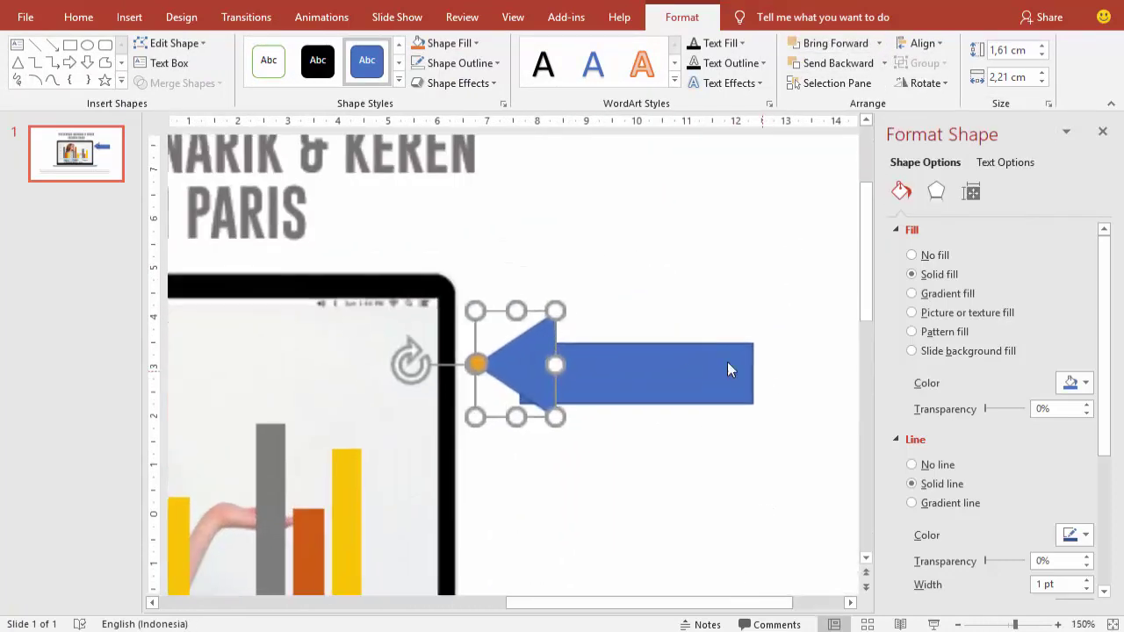
scroll(727, 362, "up", 3)
mouse_move(540, 359)
left_mouse_down()
mouse_move(530, 375)
mouse_move(605, 376)
mouse_move(505, 383)
mouse_move(523, 382)
left_mouse_up()
left_click(496, 379)
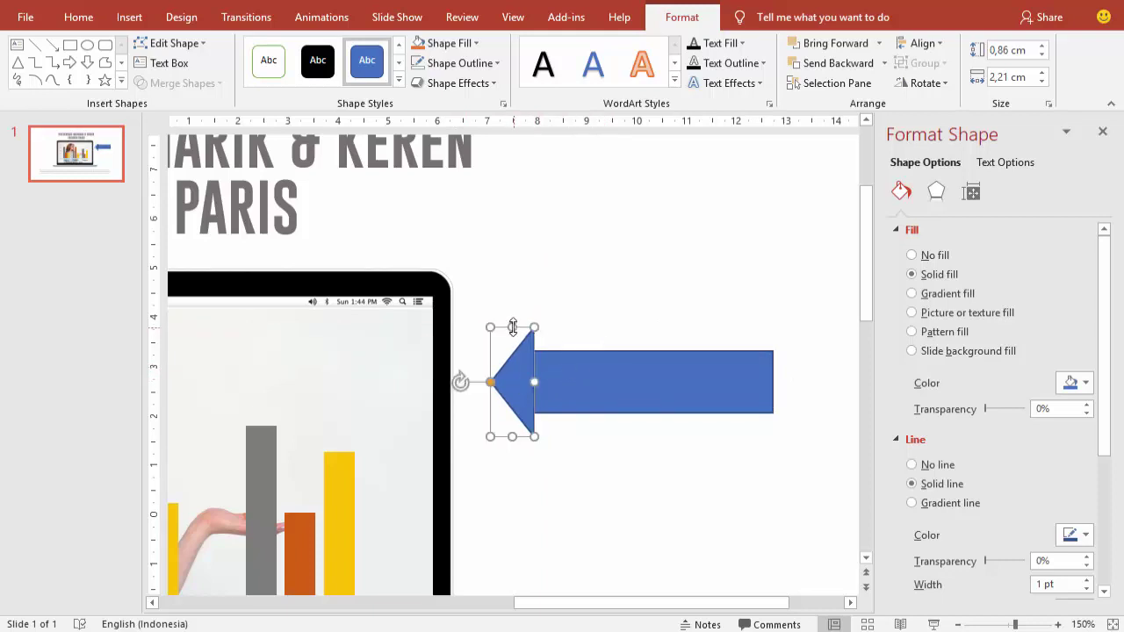
left_click_drag(513, 327, 512, 335)
left_click_drag(511, 437, 511, 429)
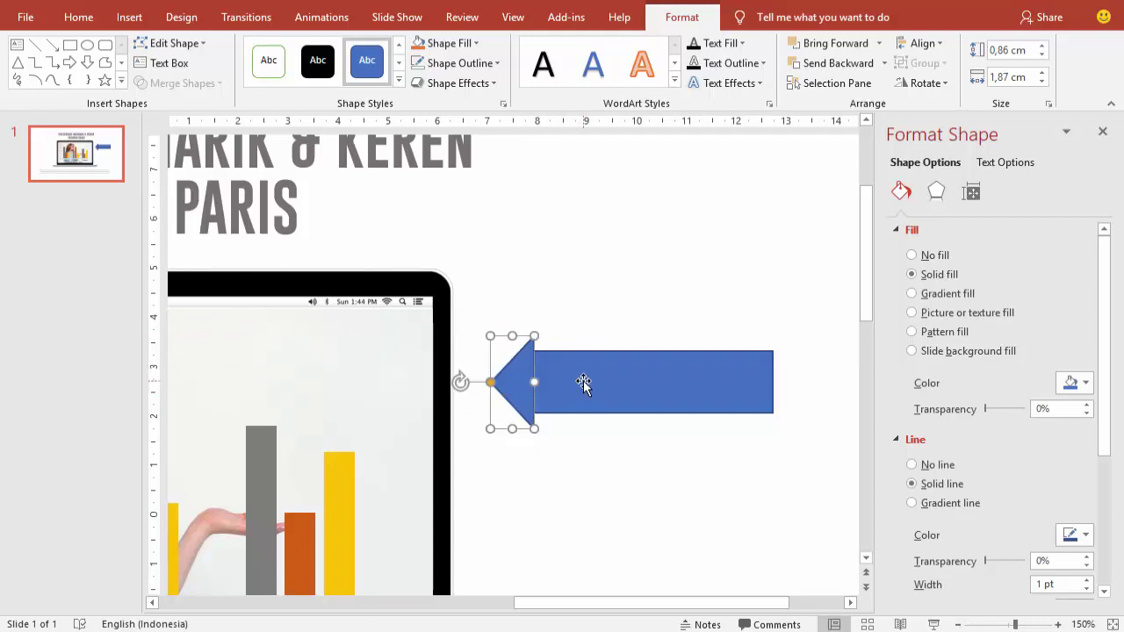
scroll(583, 380, "up", 10)
left_click(615, 251)
left_click(522, 351)
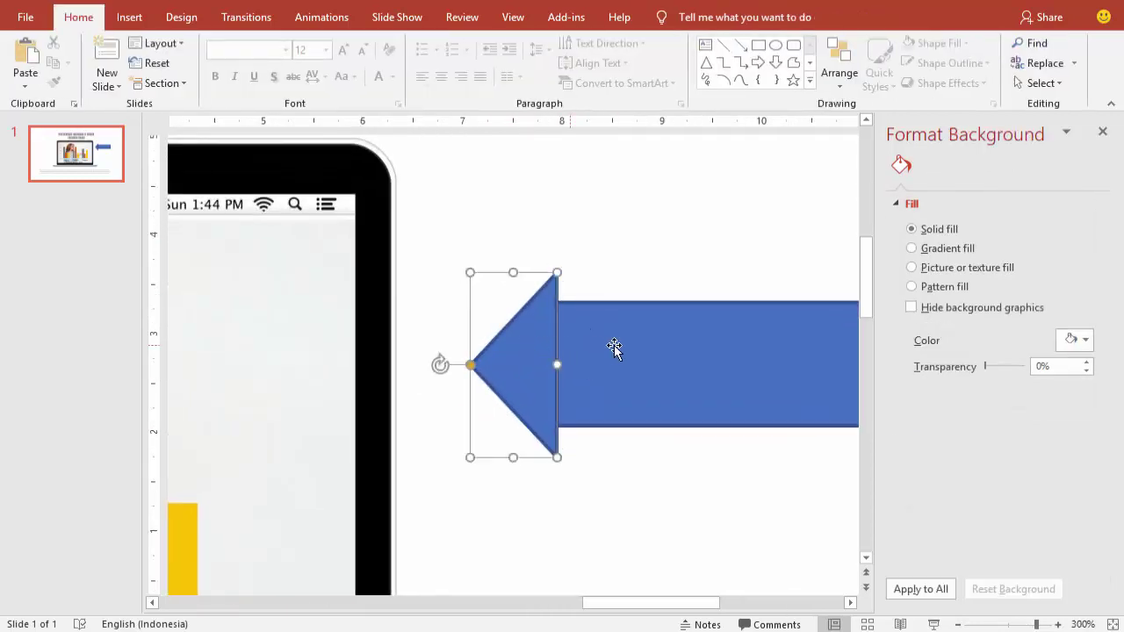
- Union the triangle and rectangle into one arrow with no outline
left_click(580, 342, "shift")
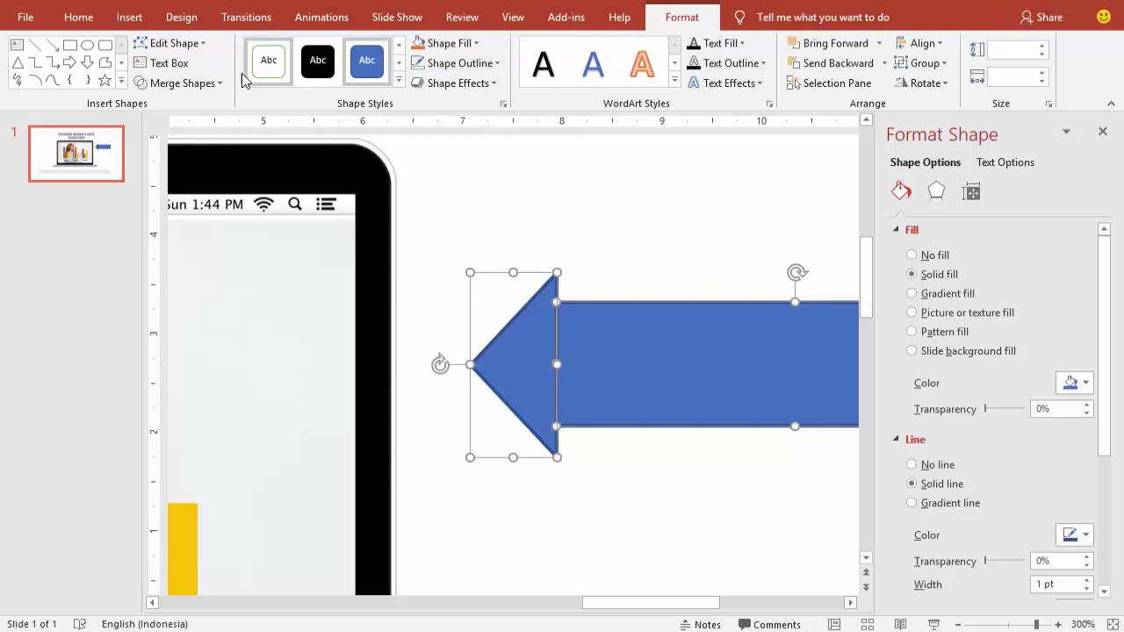
left_click(183, 83)
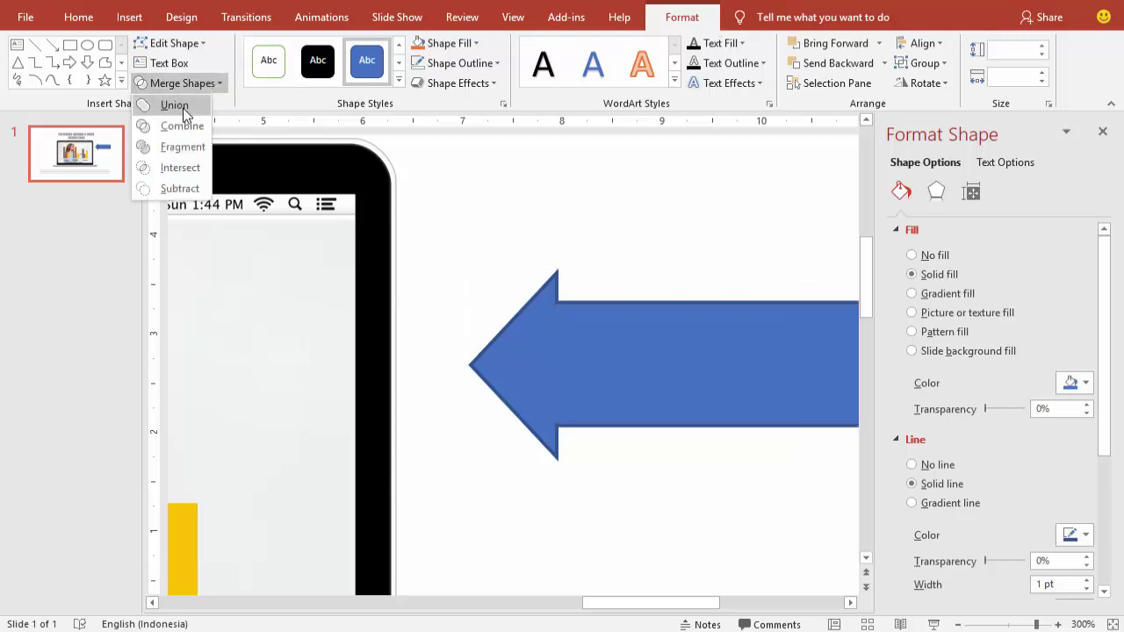
left_click(181, 107)
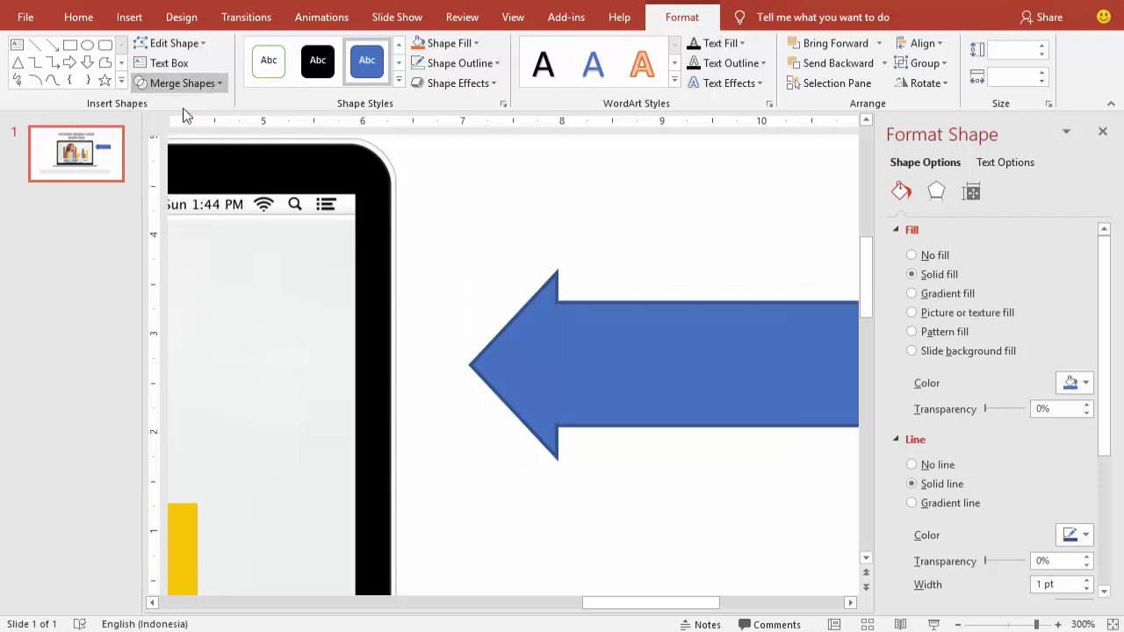
left_click(921, 472)
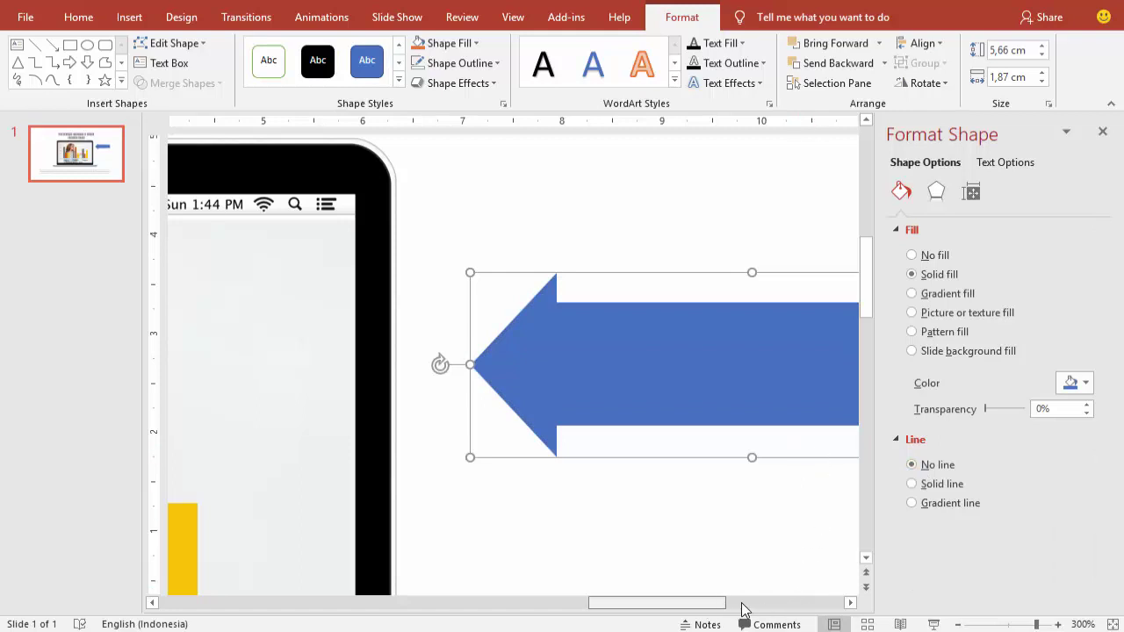
left_click_drag(734, 604, 767, 608)
- Give the arrow a soft outer drop shadow preset
left_click(933, 193)
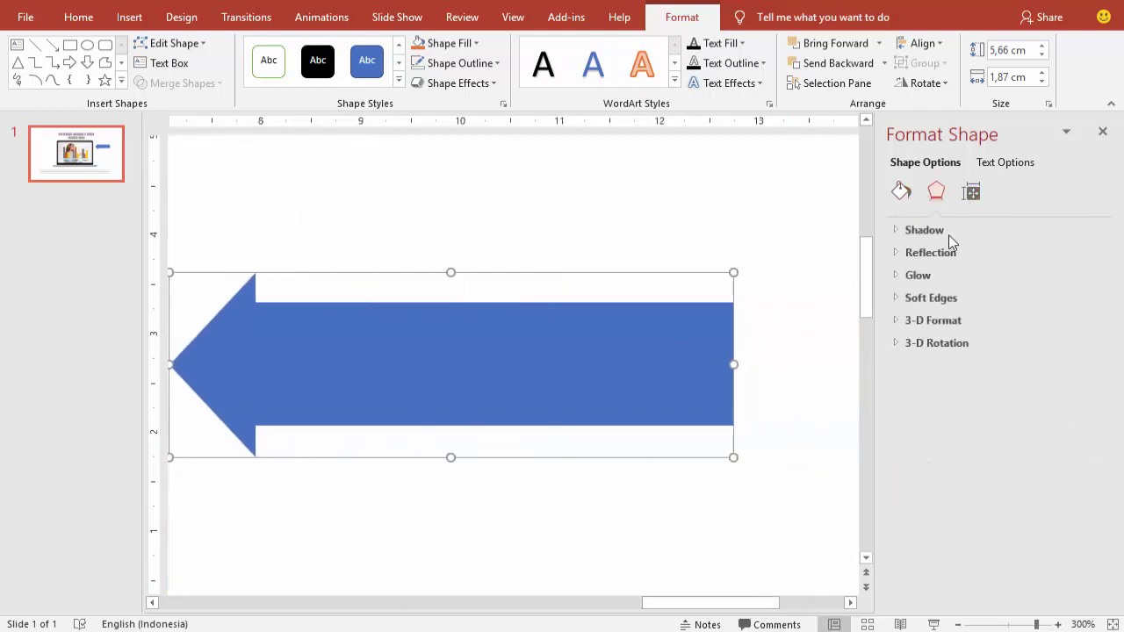
left_click(925, 230)
left_click(1071, 256)
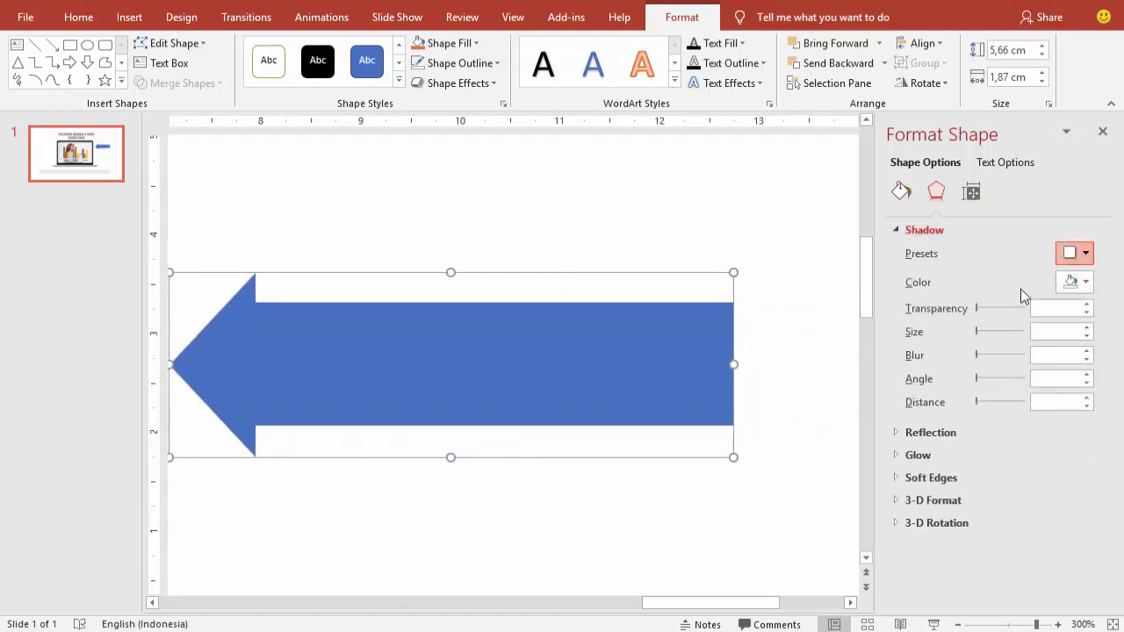
left_click(980, 376)
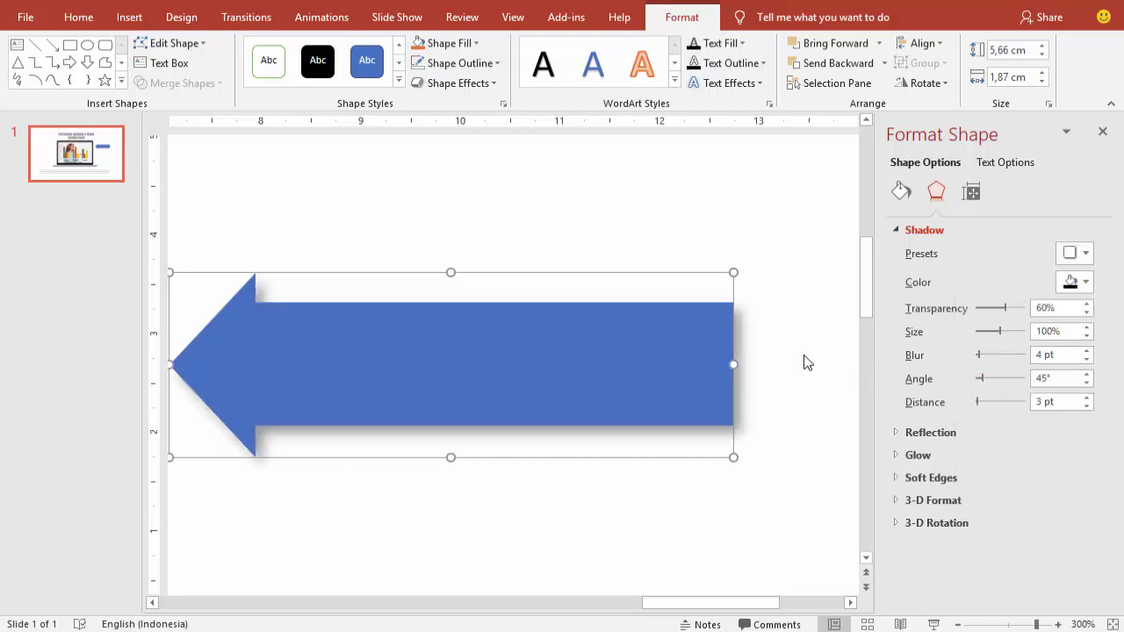
scroll(693, 226, "down", 5, "ctrl")
scroll(690, 223, "down", 10, "ctrl")
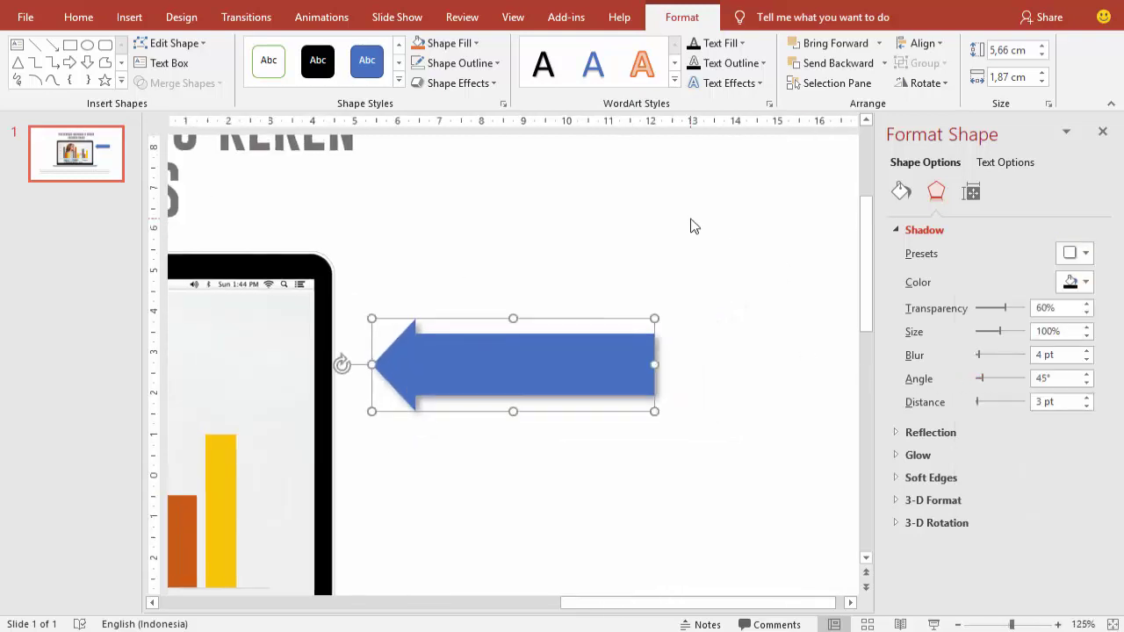
scroll(690, 223, "down", 5, "ctrl")
scroll(703, 281, "down", 2, "ctrl")
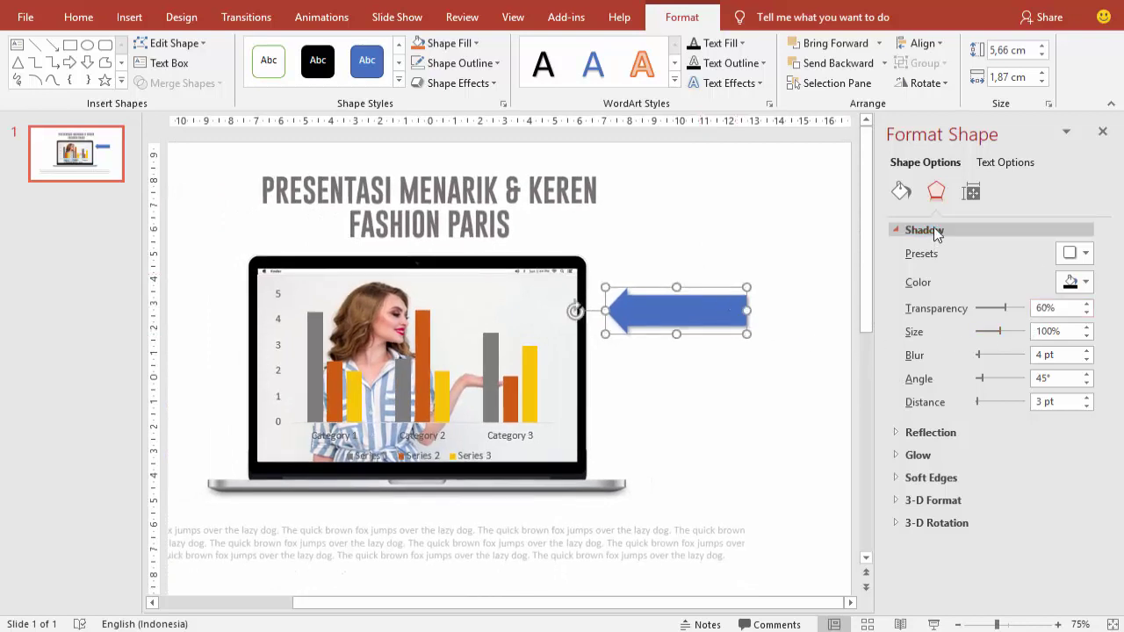
- Fill the arrow grey using the eyedropper on the grey chart bar
left_click(901, 191)
left_click(1070, 386)
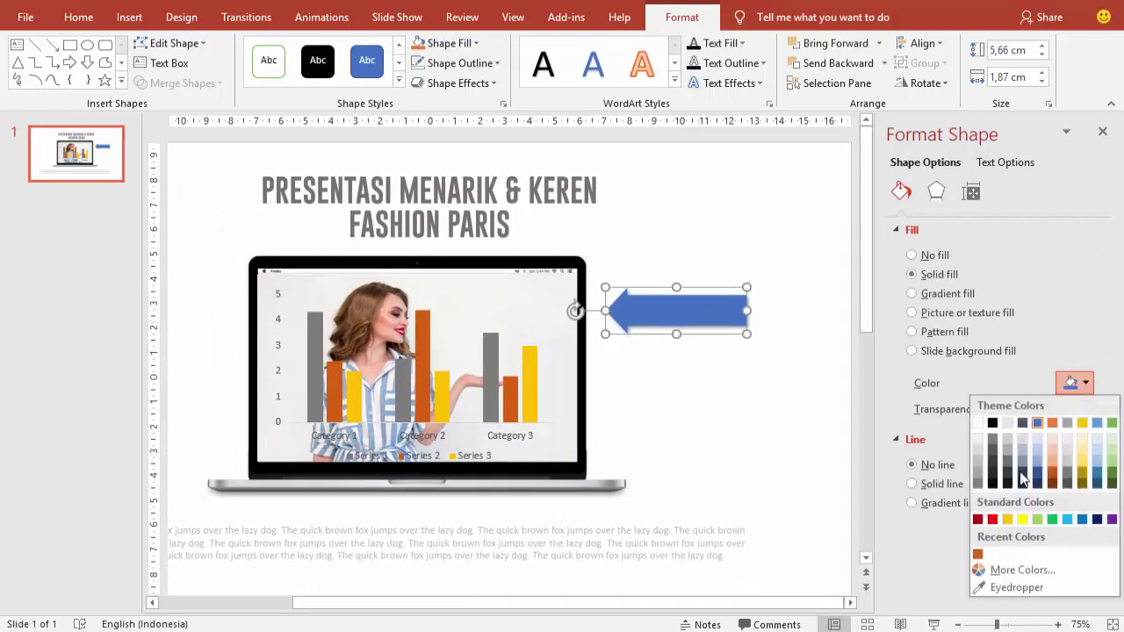
left_click(990, 591)
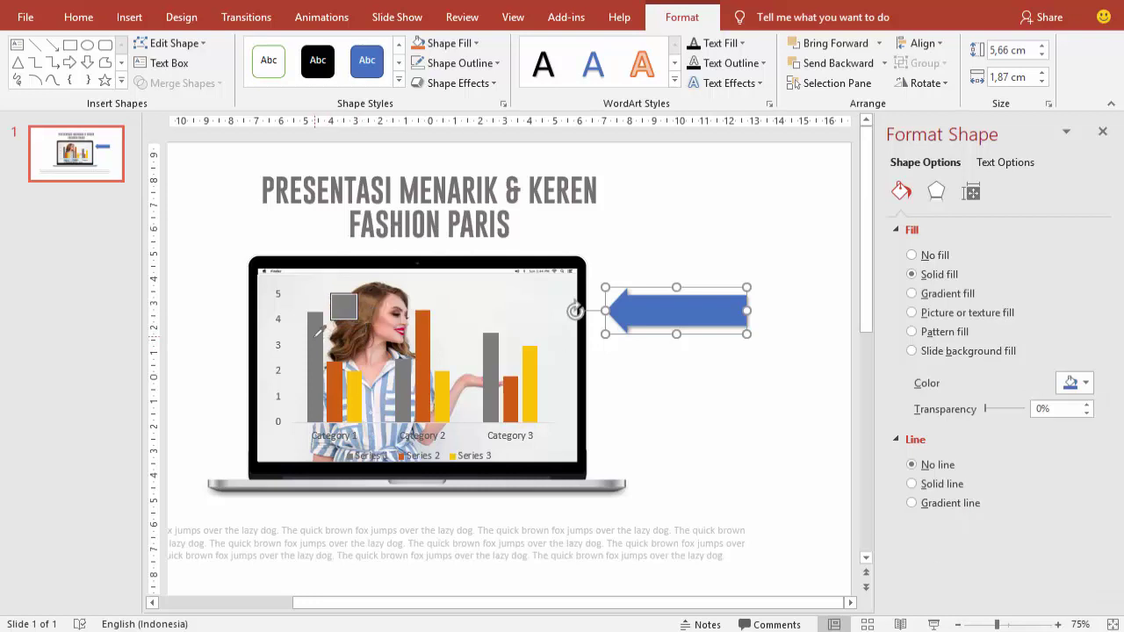
left_click(318, 334)
left_click(690, 239)
left_click(669, 312)
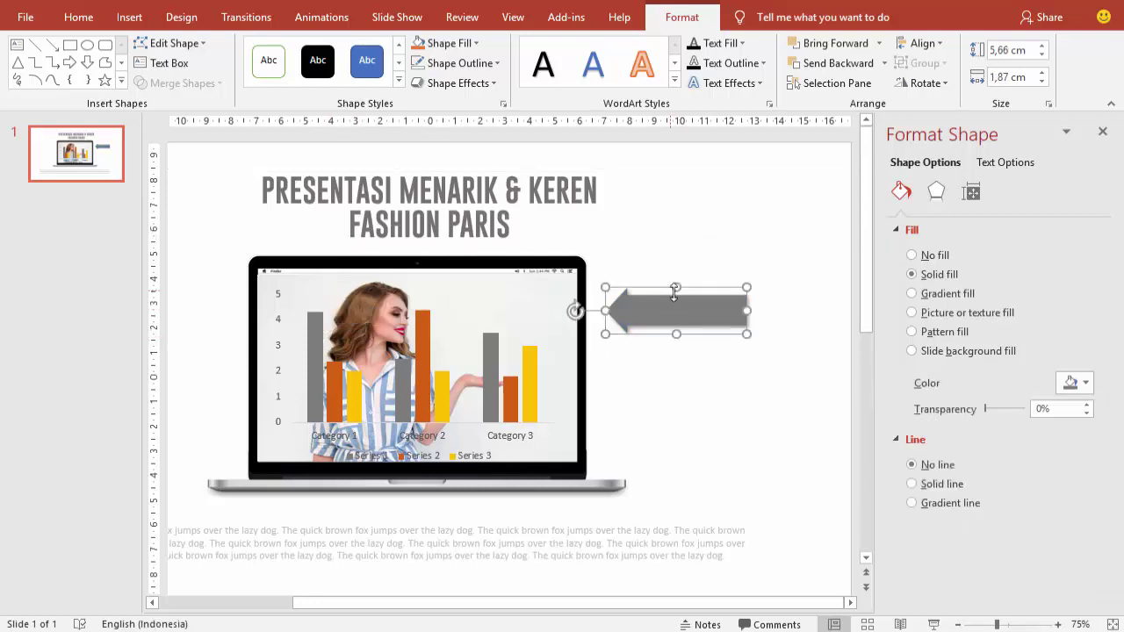
- Copy the arrow twice below, eyedropping orange and yellow from the chart bars
left_click_drag(678, 309, 679, 373)
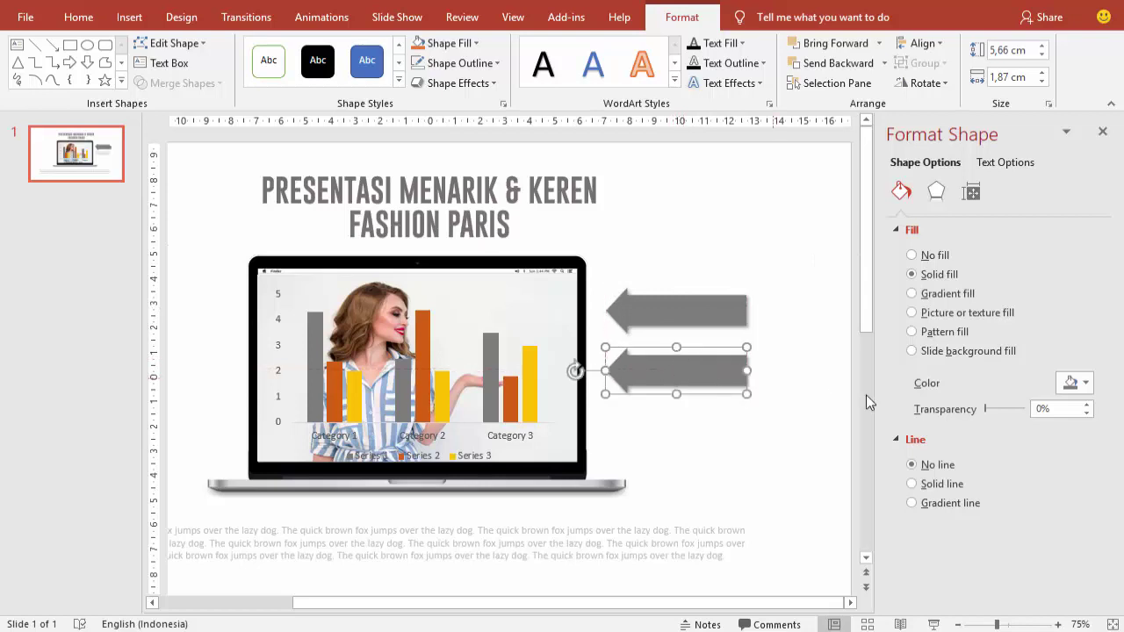
left_click(1071, 382)
left_click(1015, 587)
left_click(510, 397)
left_click_drag(679, 374, 681, 434)
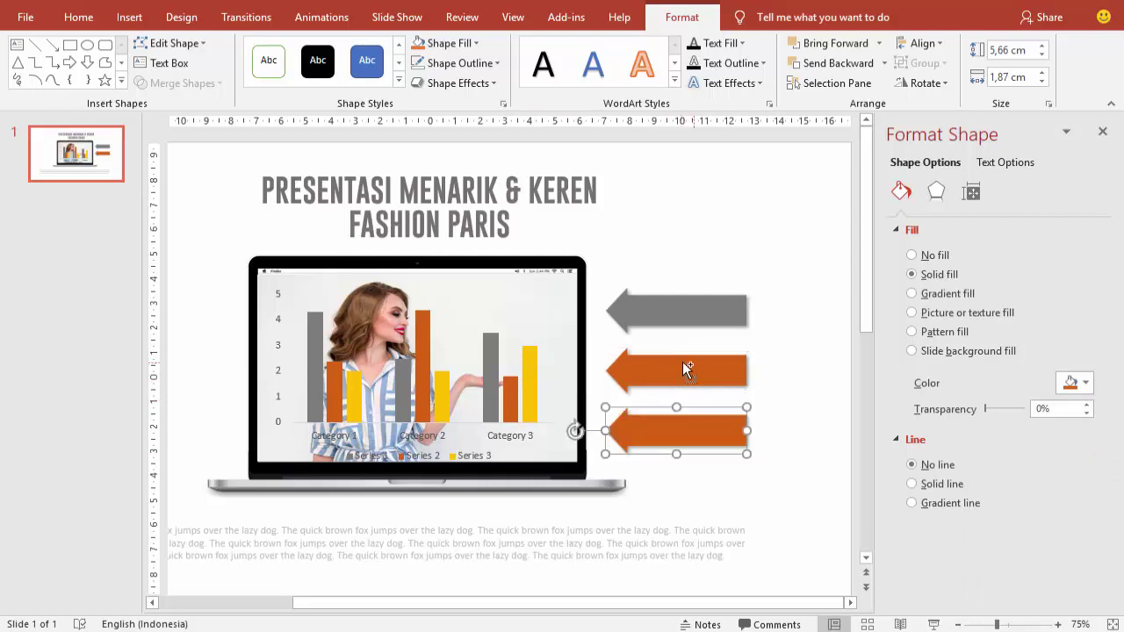
left_click(1071, 383)
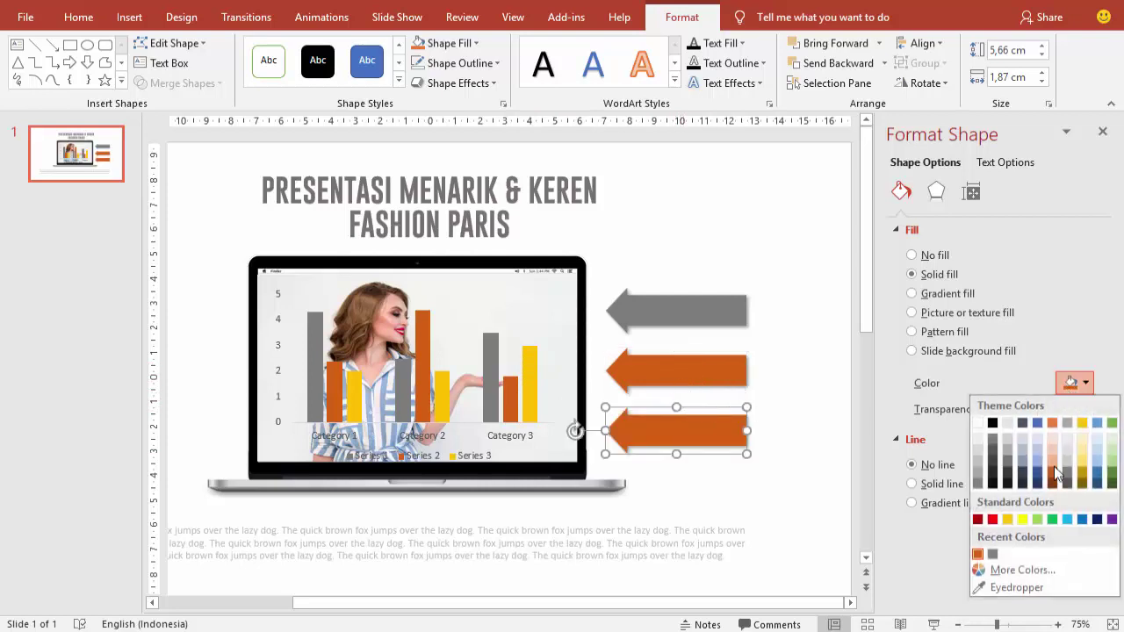
left_click(1015, 587)
left_click(530, 356)
left_click(779, 230)
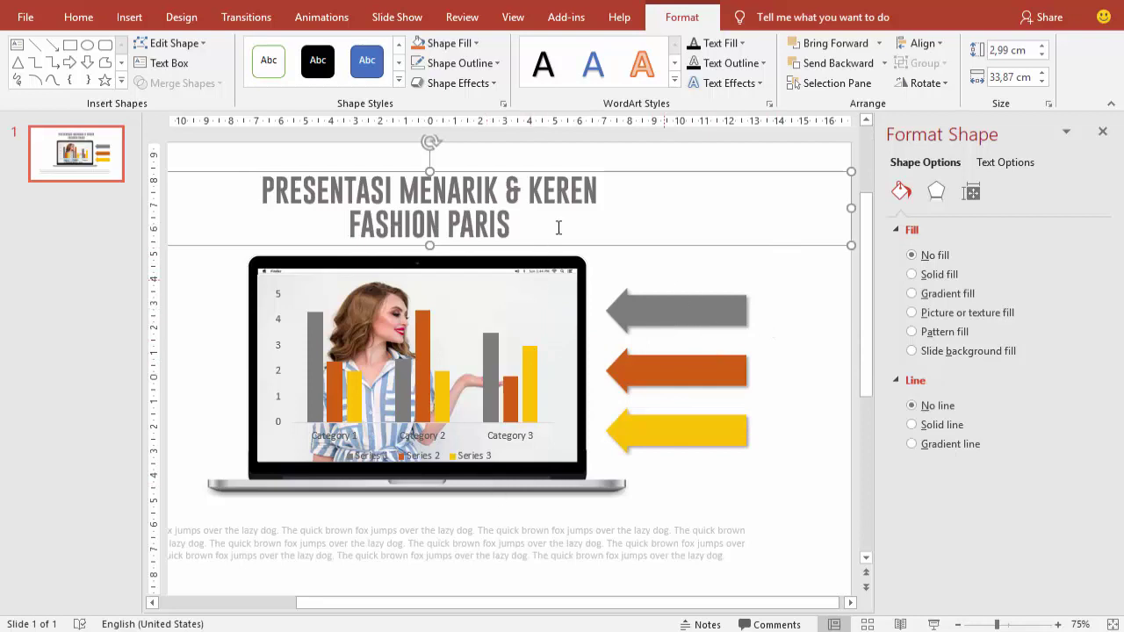
- Add a text box beside the laptop reading 'Keterangan 1'
left_click(129, 16)
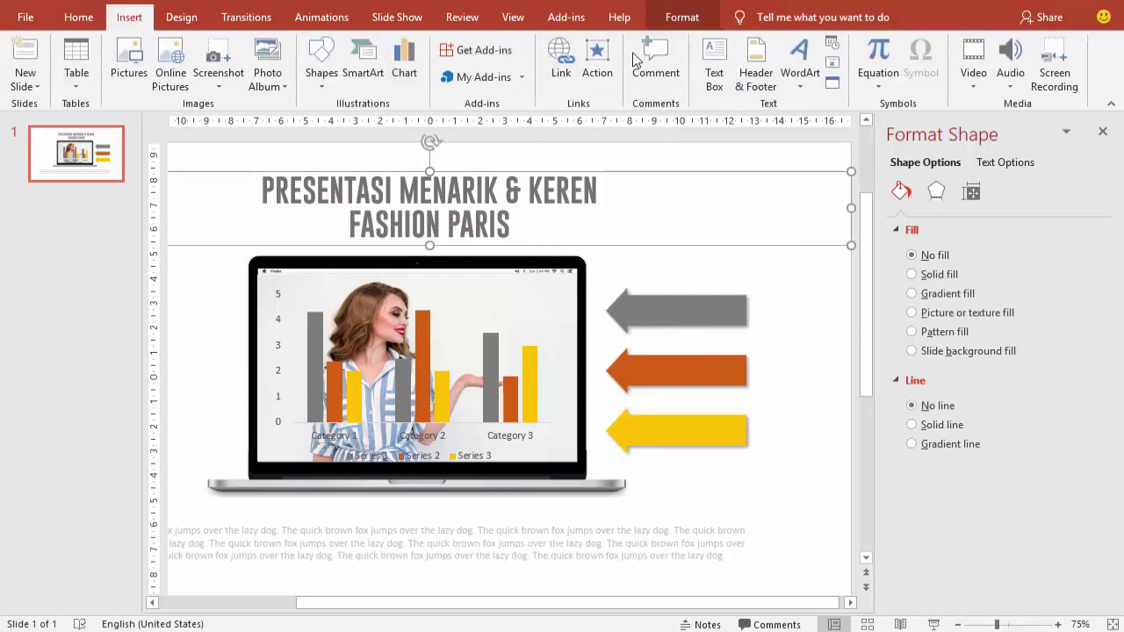
left_click(711, 67)
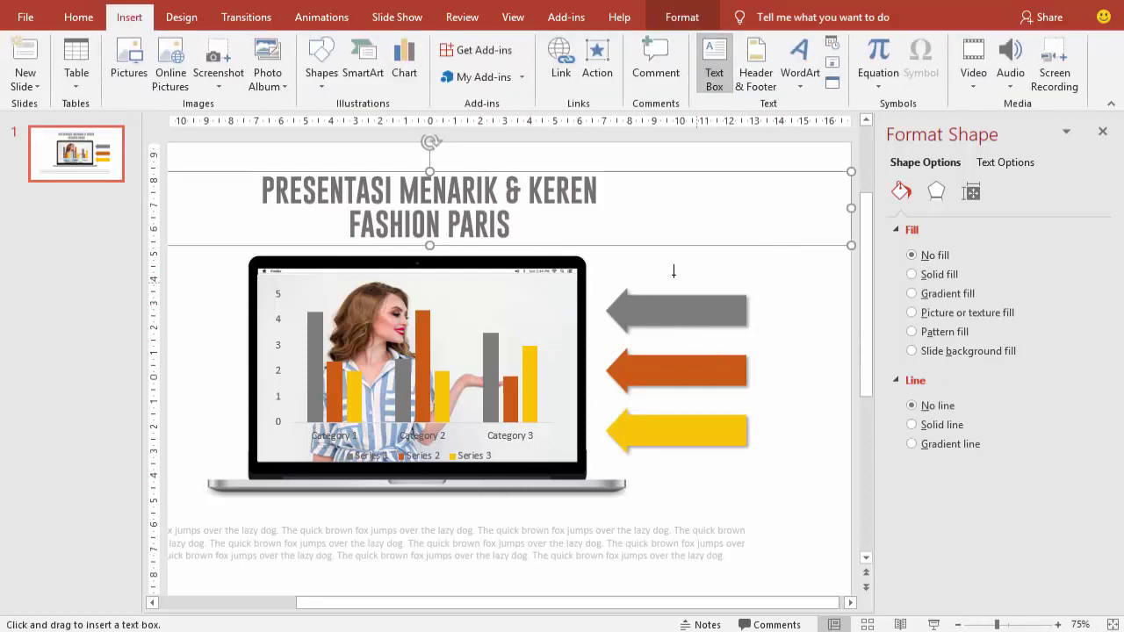
left_click_drag(647, 254, 767, 282)
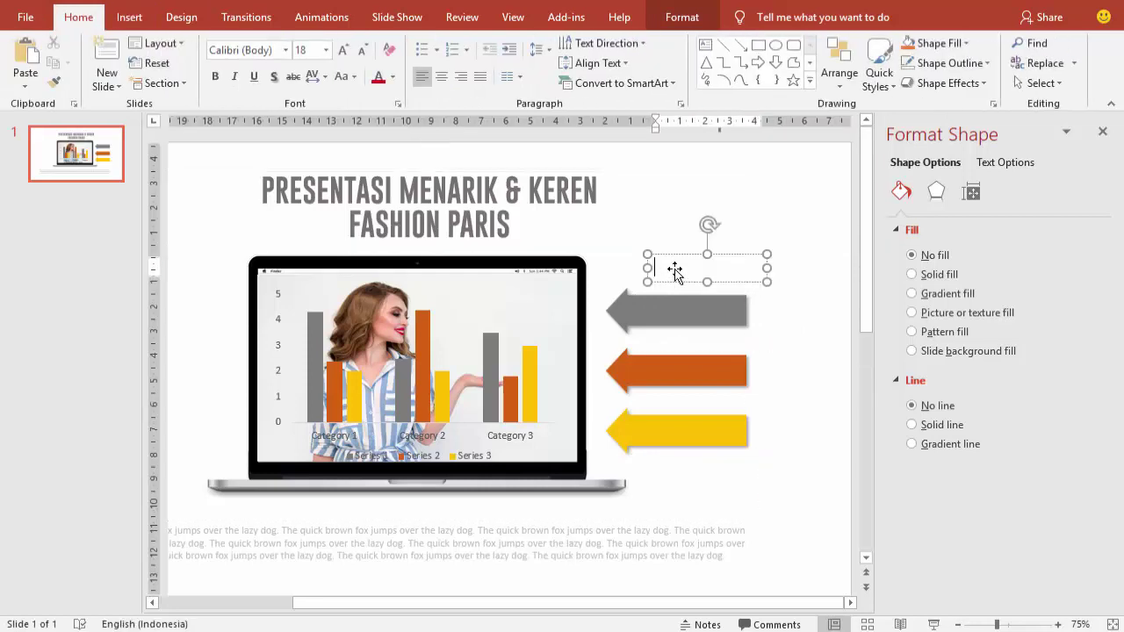
type("Keterangan")
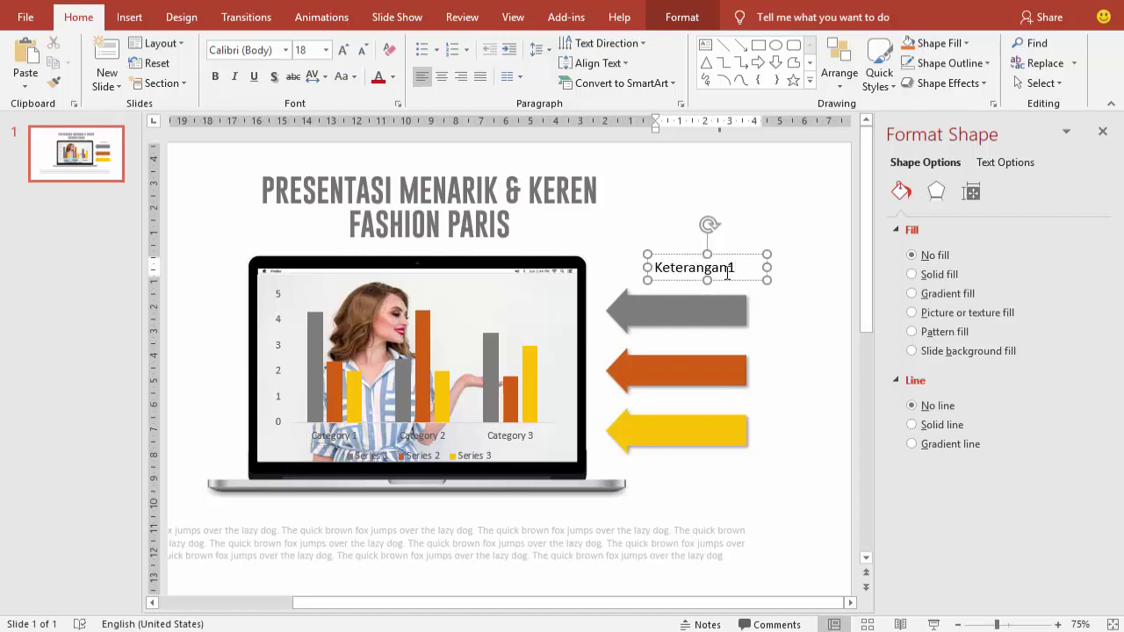
type("1")
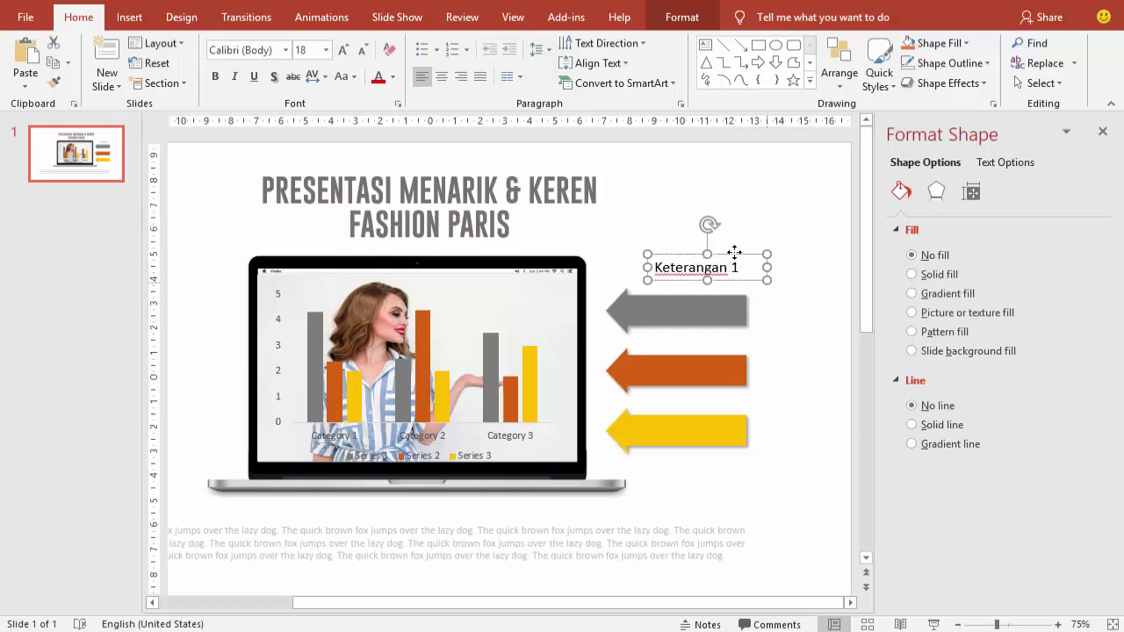
- Set the caption font to Open Sans at size 12
left_click(277, 50)
type("Opens")
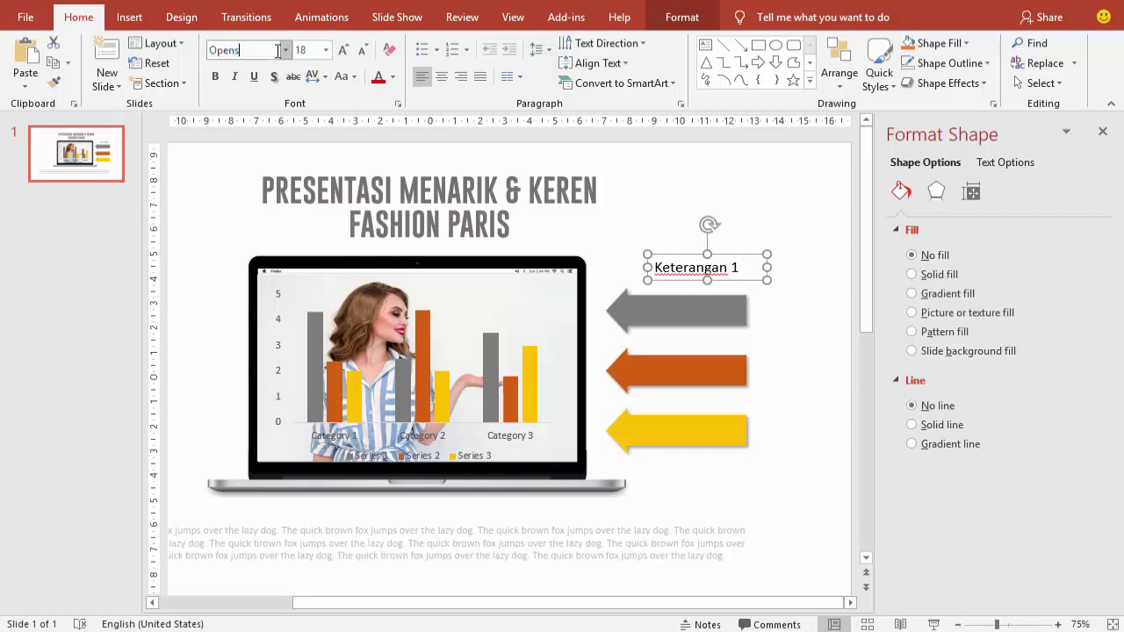
key("Return")
left_click(591, 369)
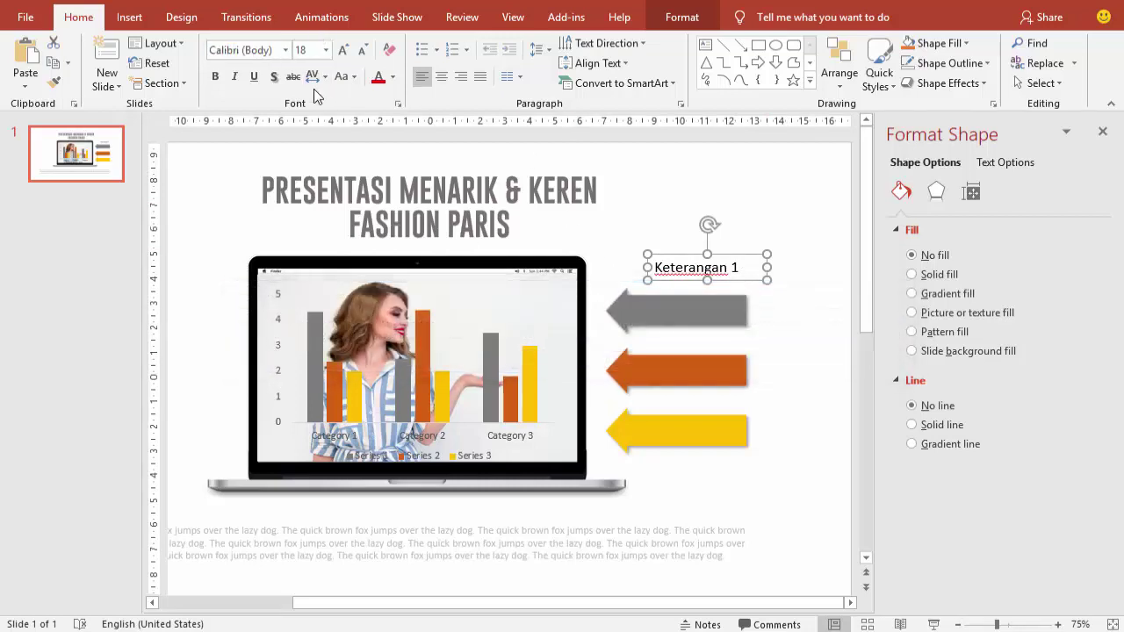
left_click(263, 53)
type("Open Sans")
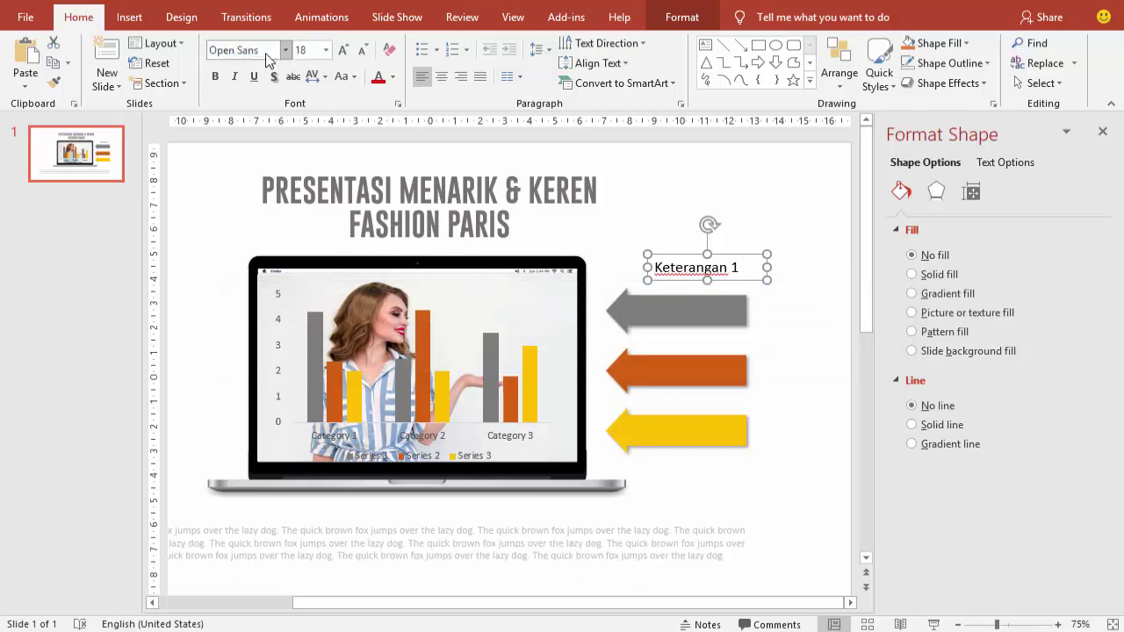
key("Return")
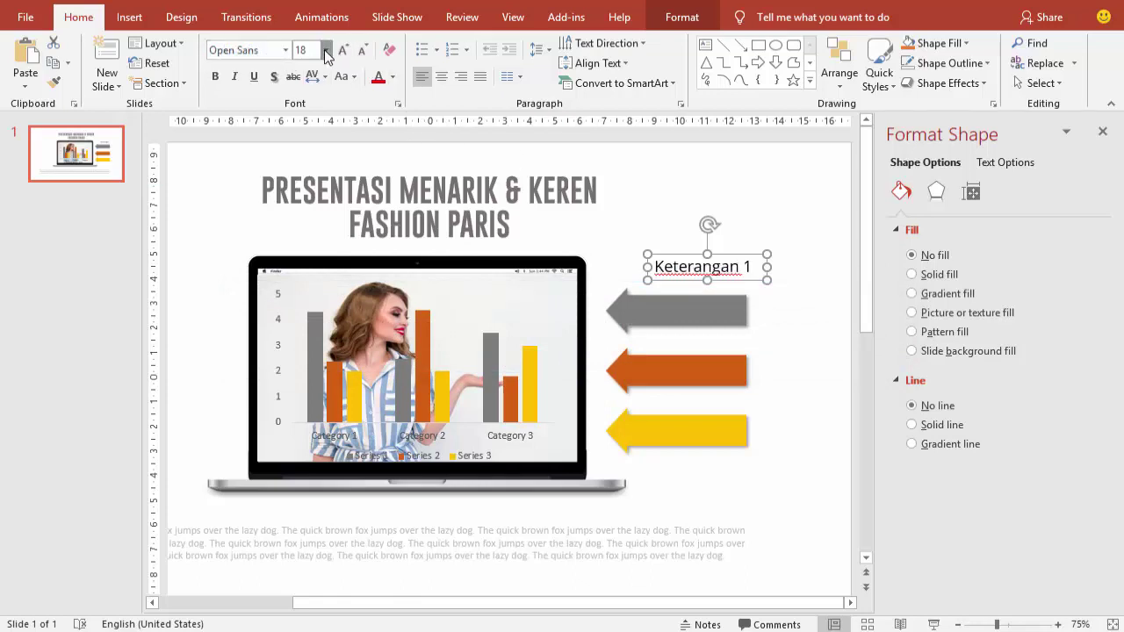
left_click(326, 50)
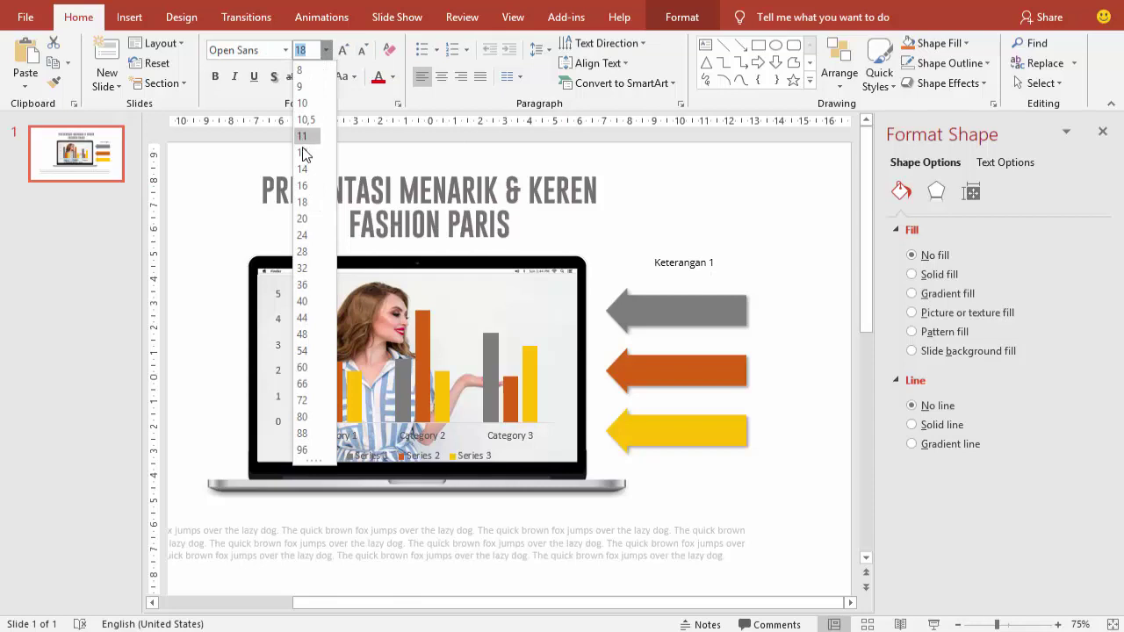
left_click(302, 152)
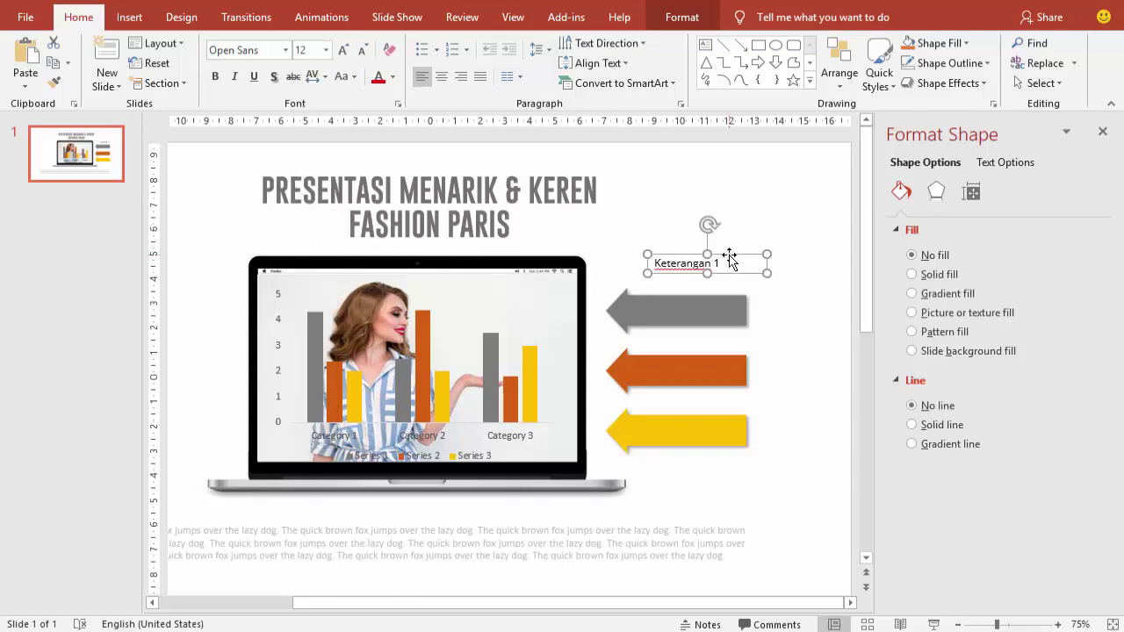
- Place the Keterangan 1 caption on the grey arrow and make its text white
left_click_drag(728, 257, 714, 305)
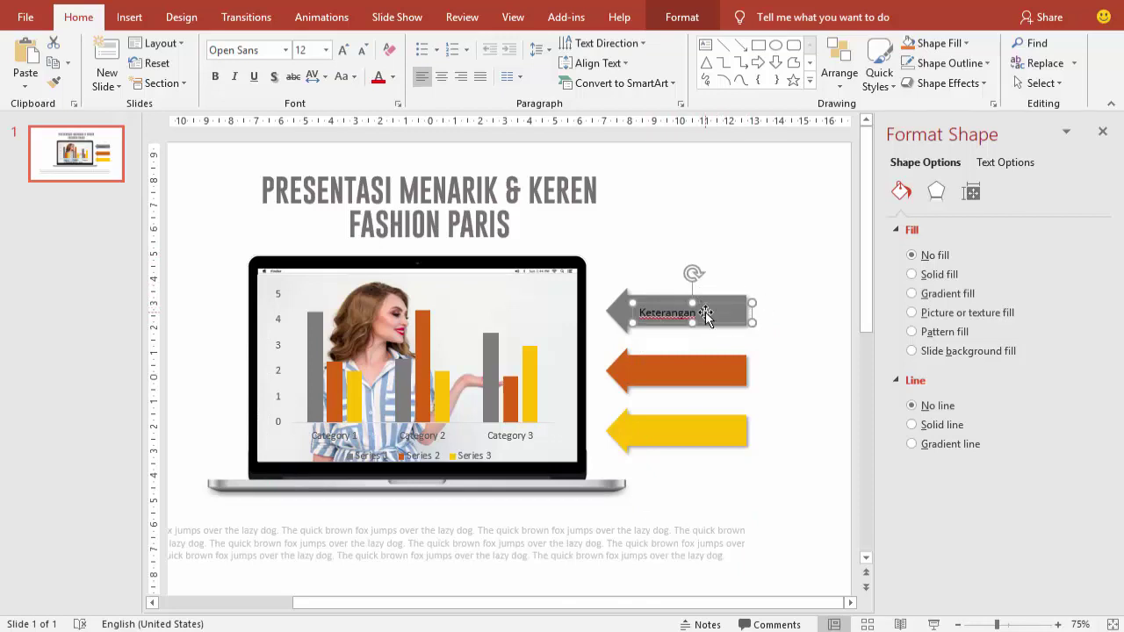
left_click_drag(706, 311, 706, 309)
left_click(392, 77)
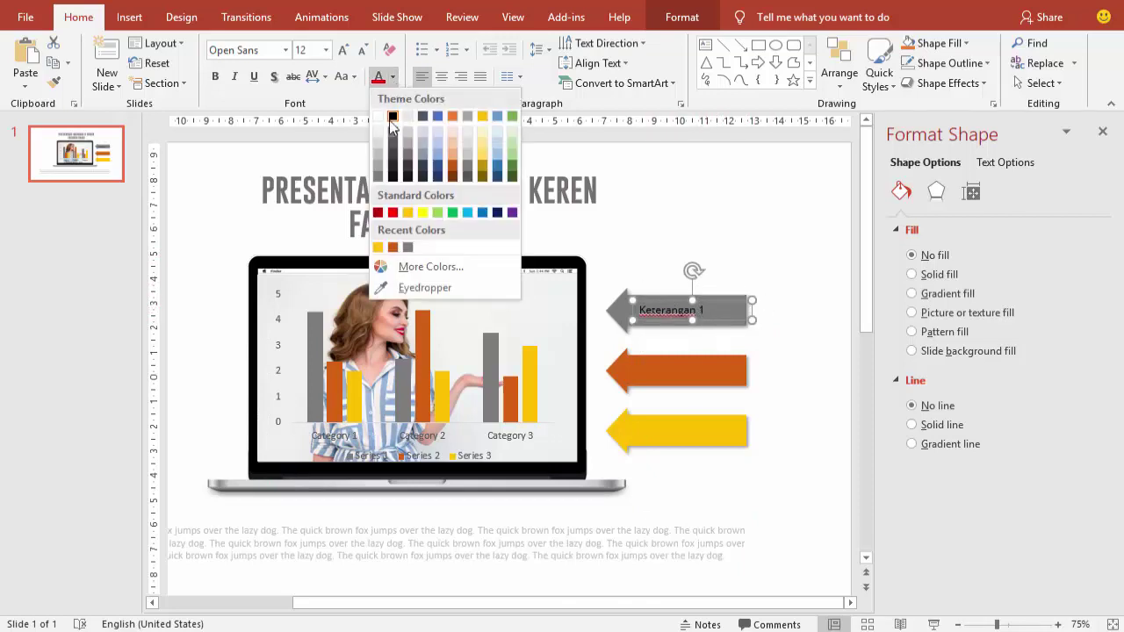
left_click(375, 117)
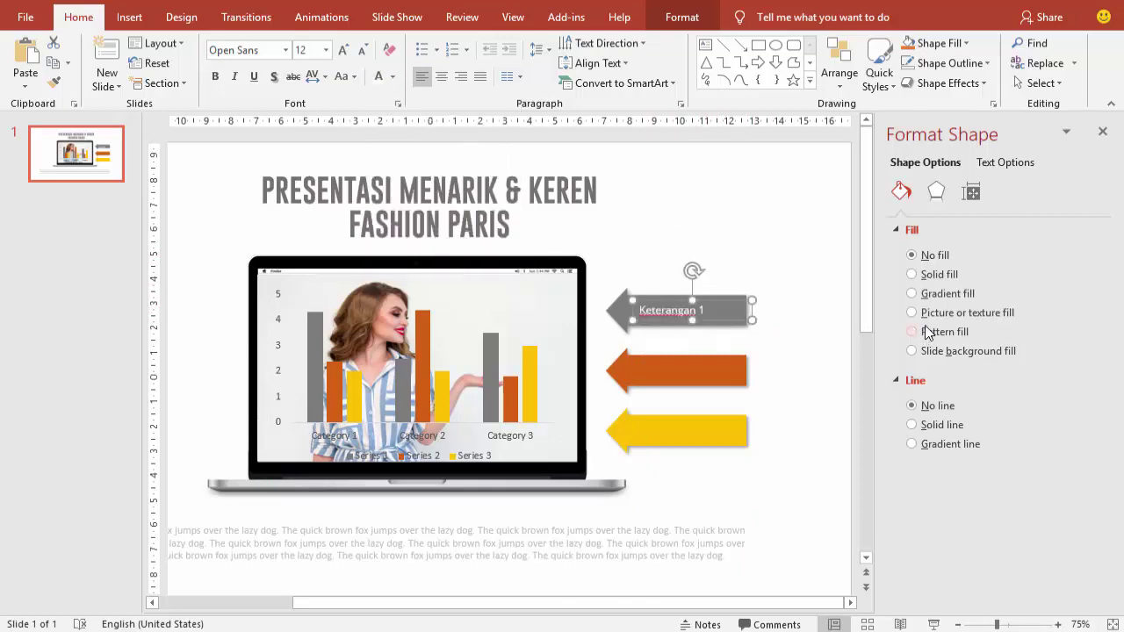
left_click(788, 308)
- Copy the caption onto the orange and yellow arrows as Keterangan 2 and Keterangan 3
scroll(787, 309, "up", 5)
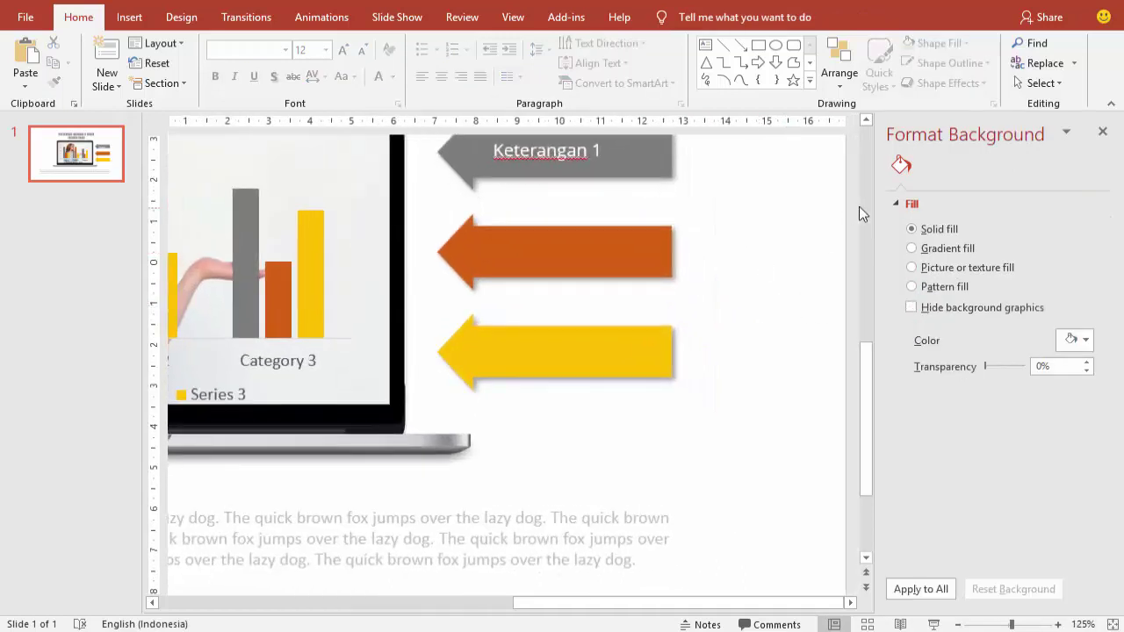
left_click_drag(863, 348, 850, 292)
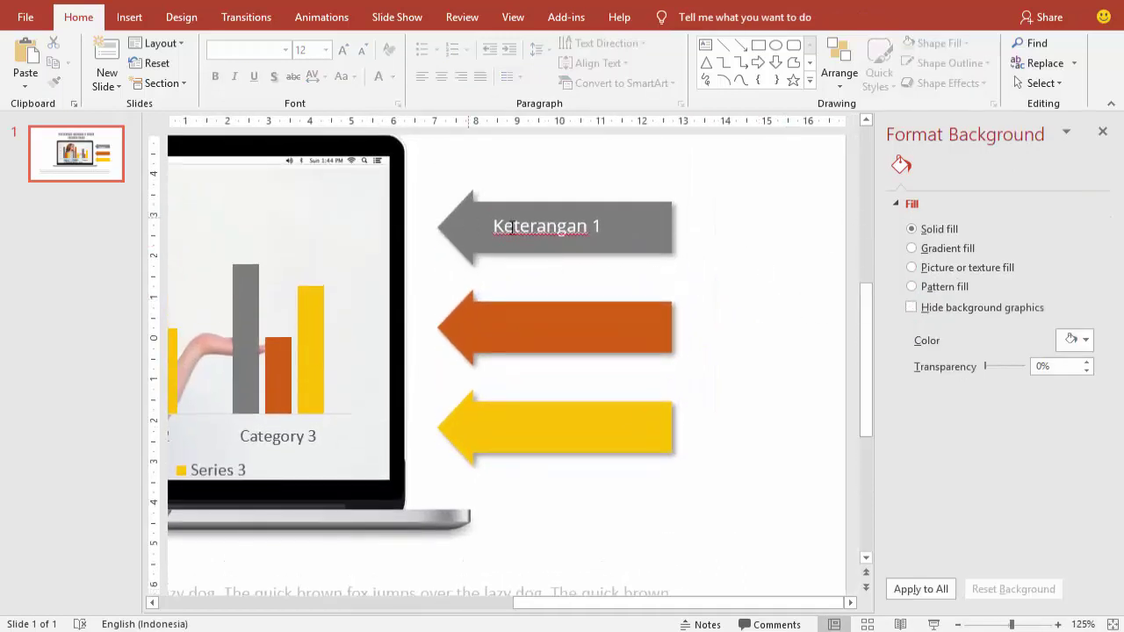
left_click(520, 238)
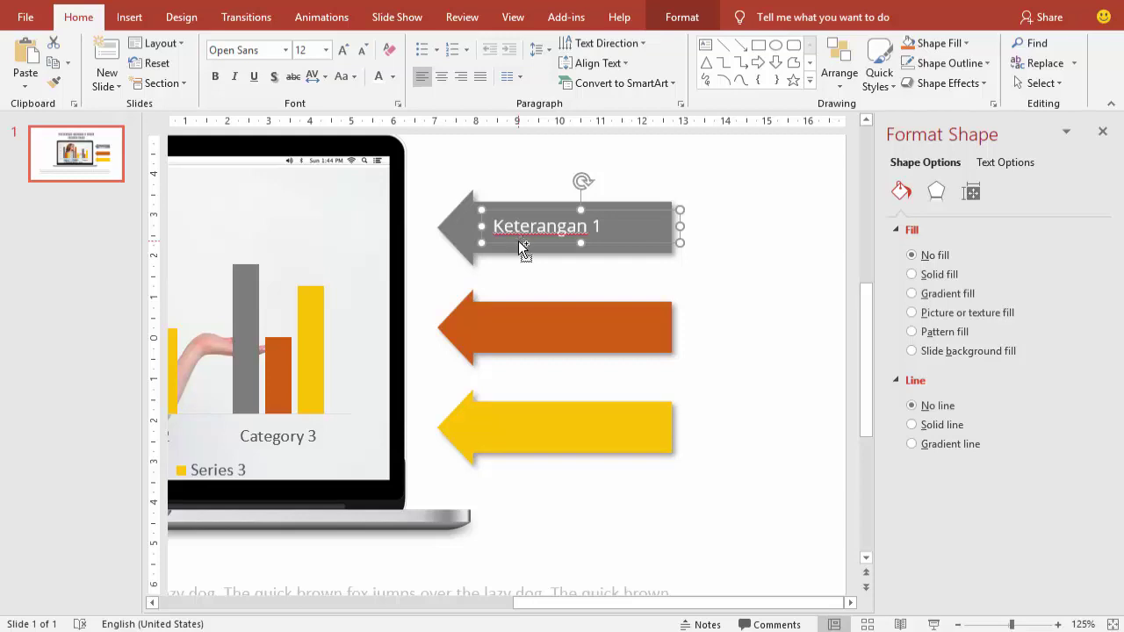
mouse_move(518, 241)
left_mouse_down()
mouse_move(646, 318)
mouse_move(629, 314)
mouse_move(626, 415)
left_mouse_up()
left_click(601, 326)
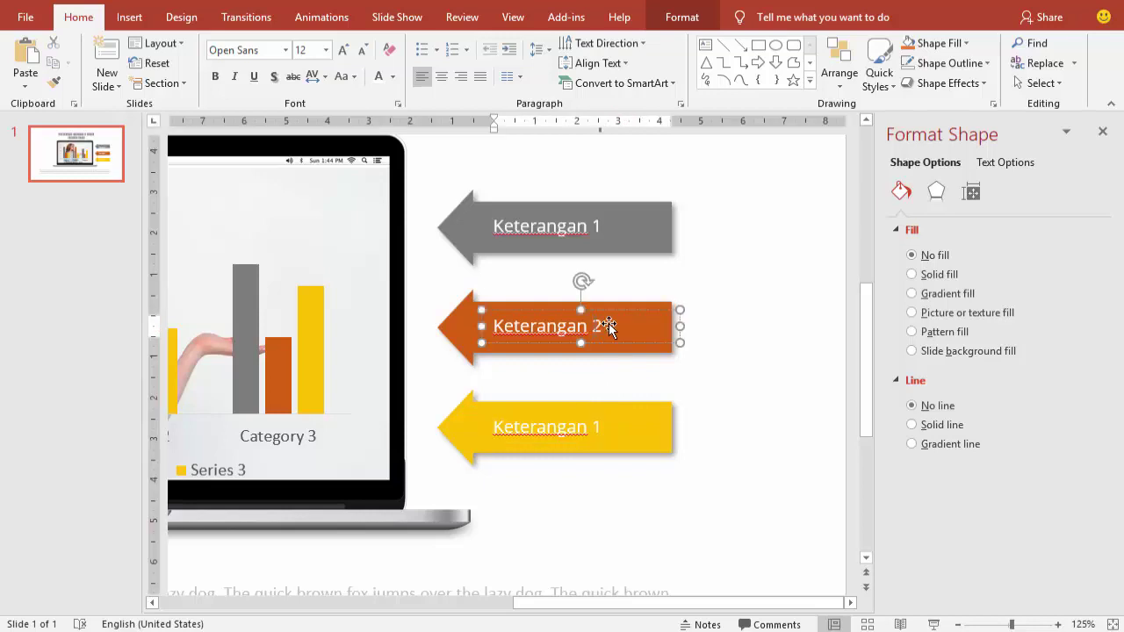
left_click(600, 420)
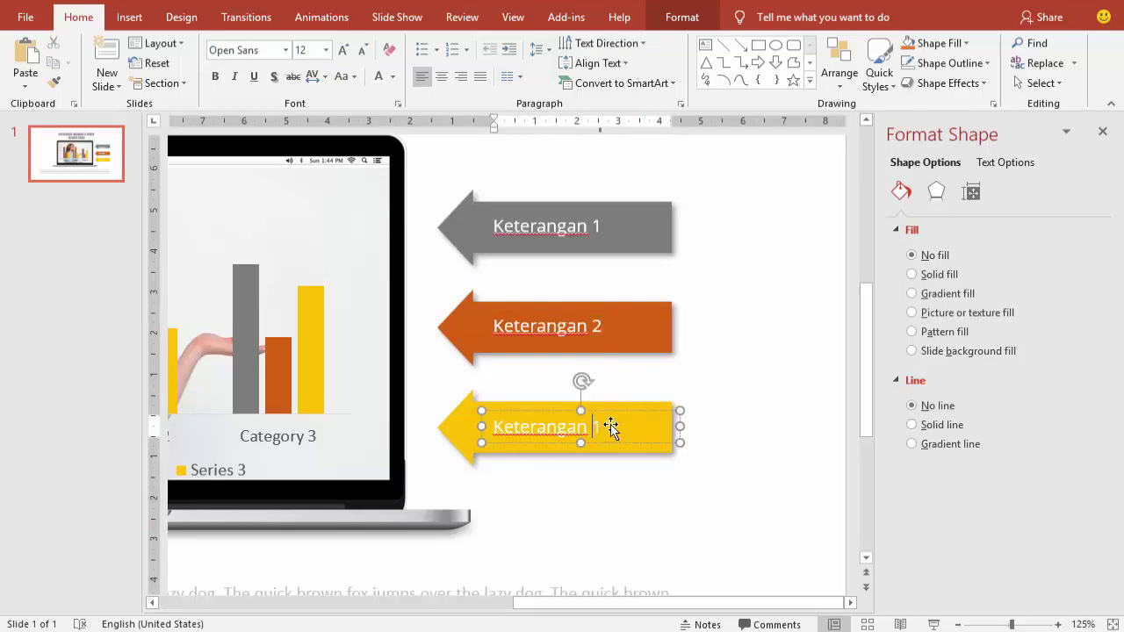
type("3")
left_click(637, 495)
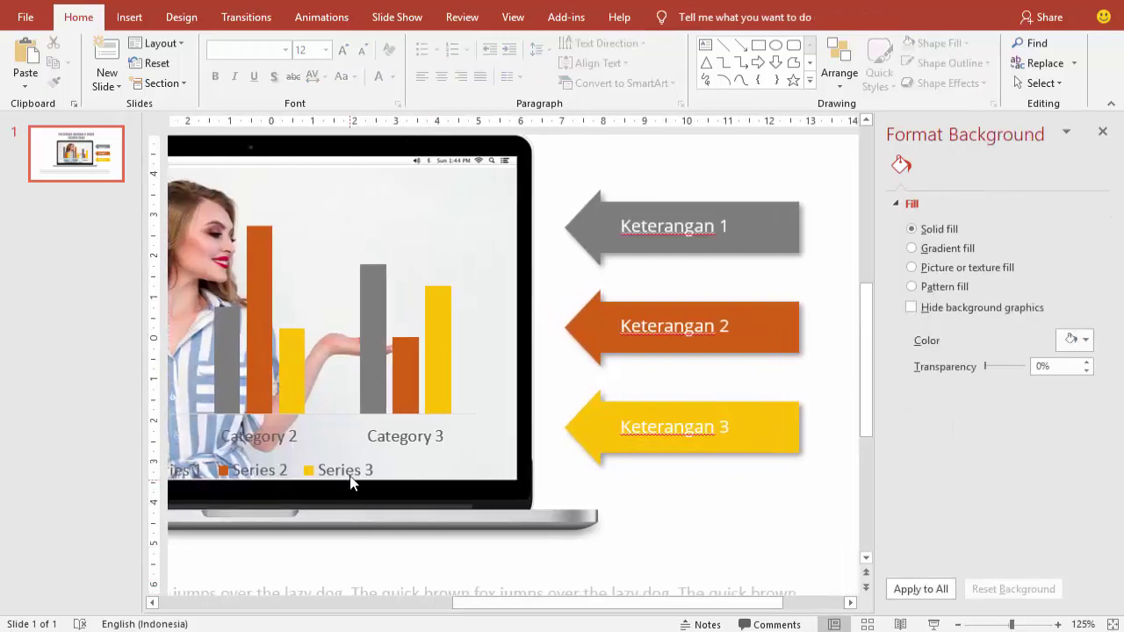
- Remove the legend from the sales chart
left_click(347, 465)
left_click(345, 456)
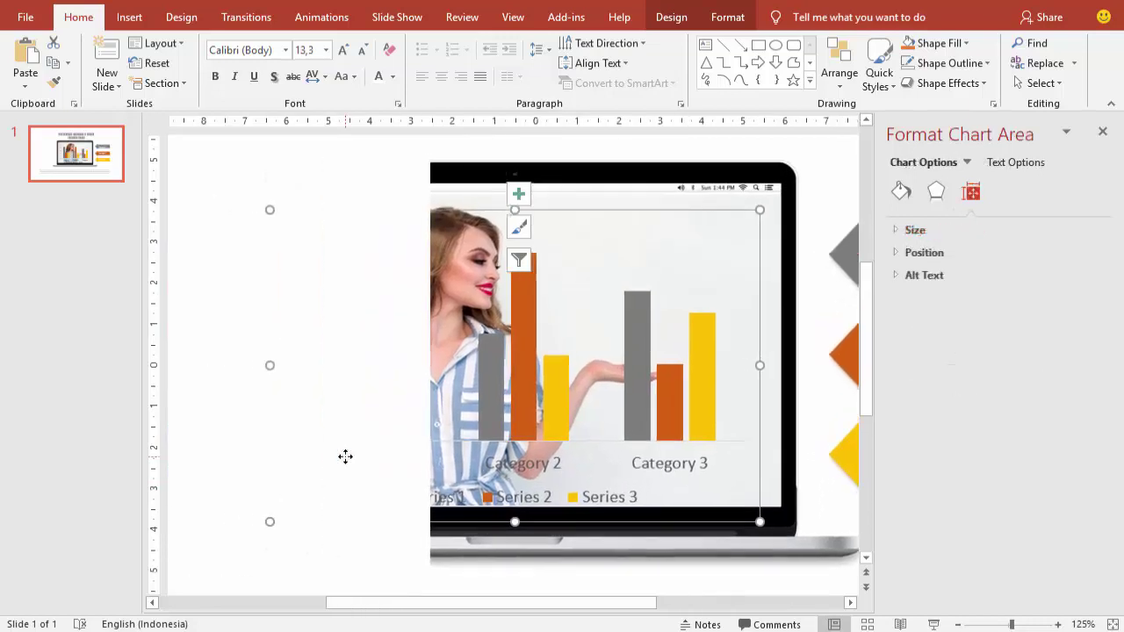
left_click(520, 474)
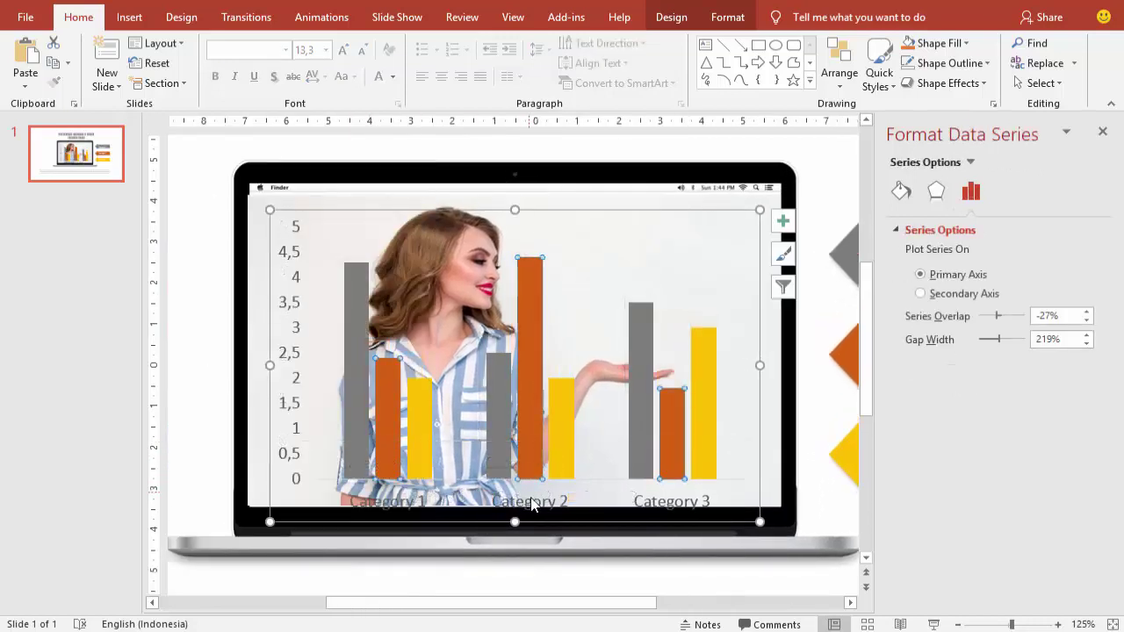
left_click(532, 503)
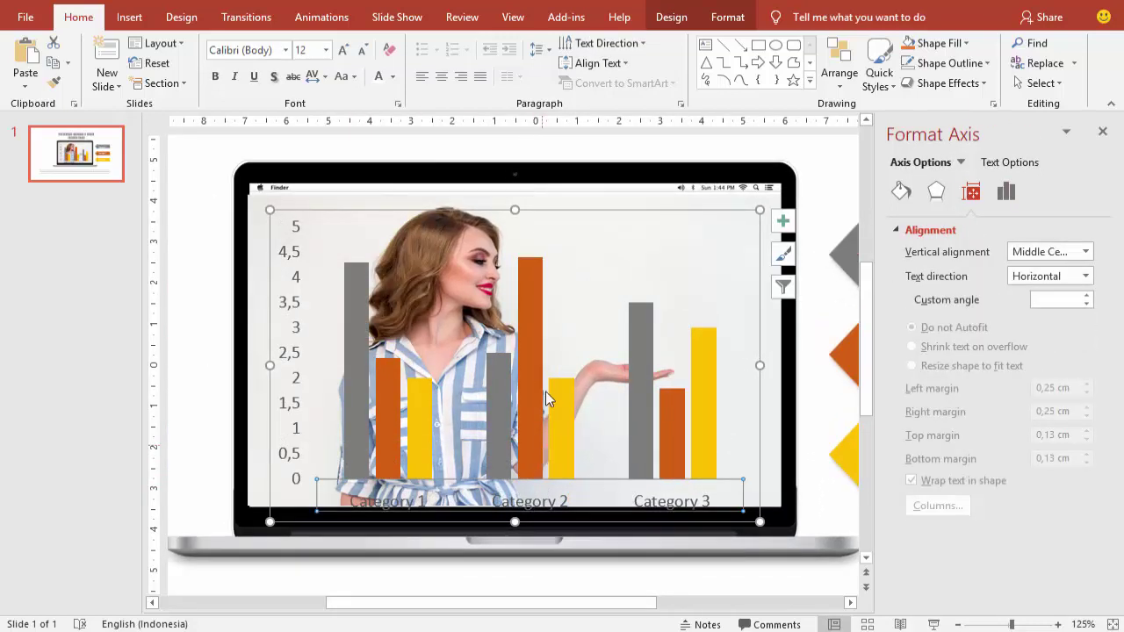
- Nudge the chart slightly higher on the laptop screen
left_click_drag(534, 211, 538, 201)
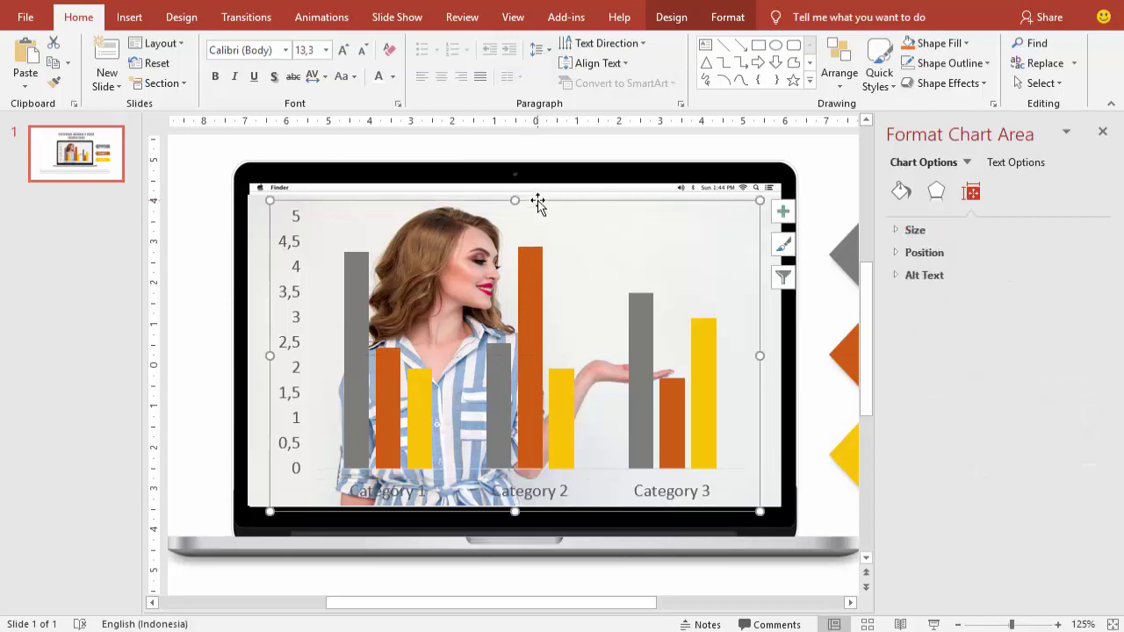
scroll(589, 274, "down", 4)
scroll(665, 264, "down", 2)
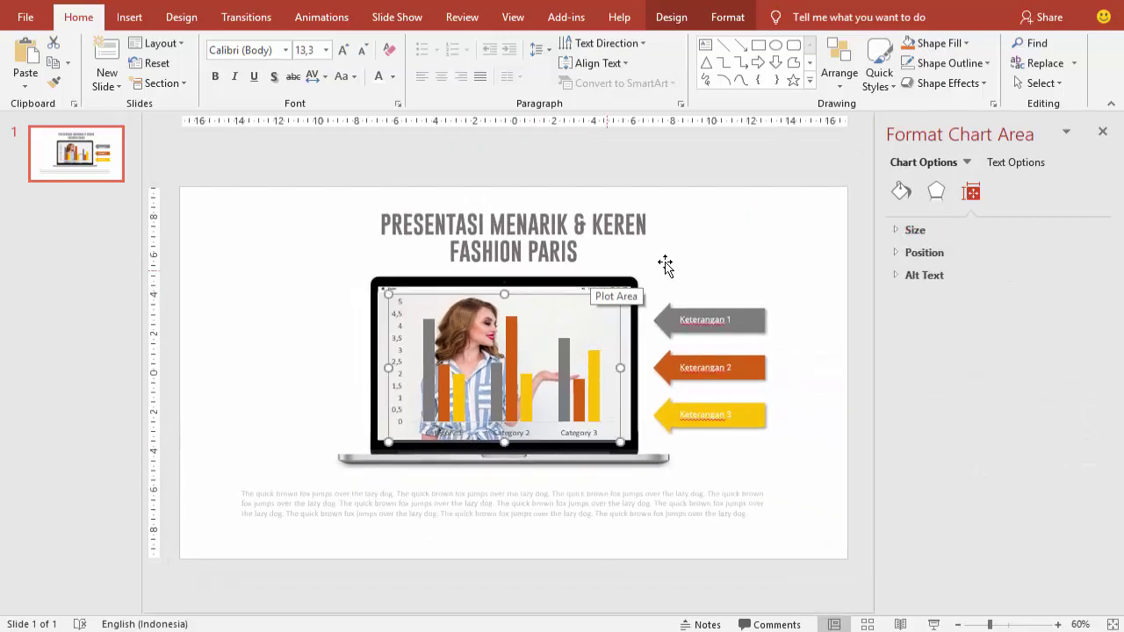
left_click(816, 243)
left_click(828, 366)
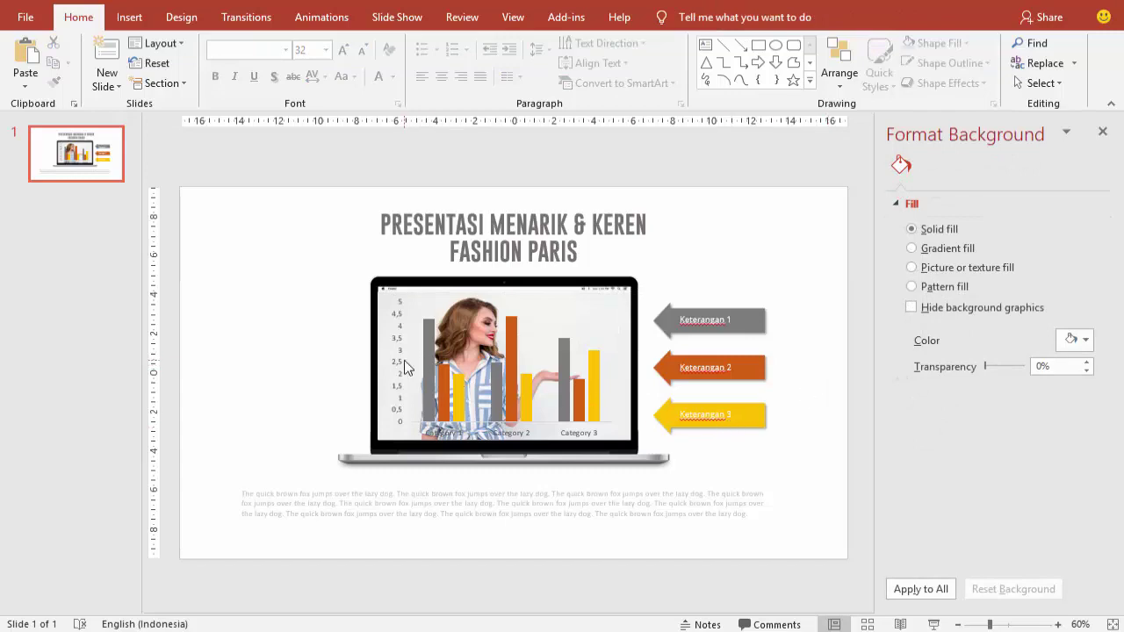
scroll(405, 367, "up", 4)
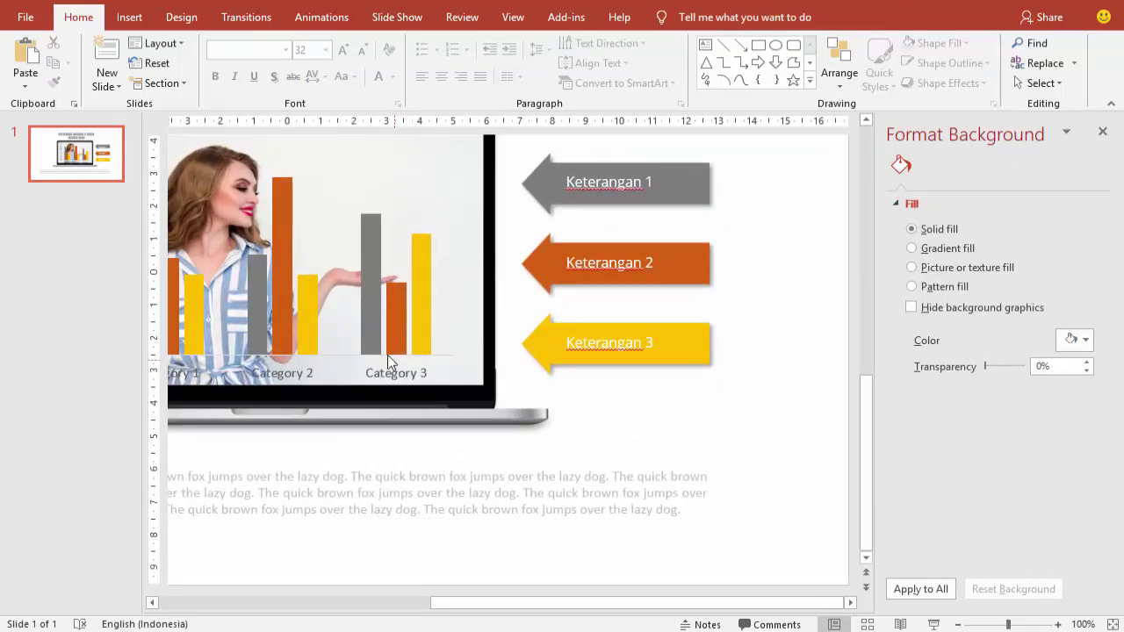
left_click_drag(454, 602, 184, 602)
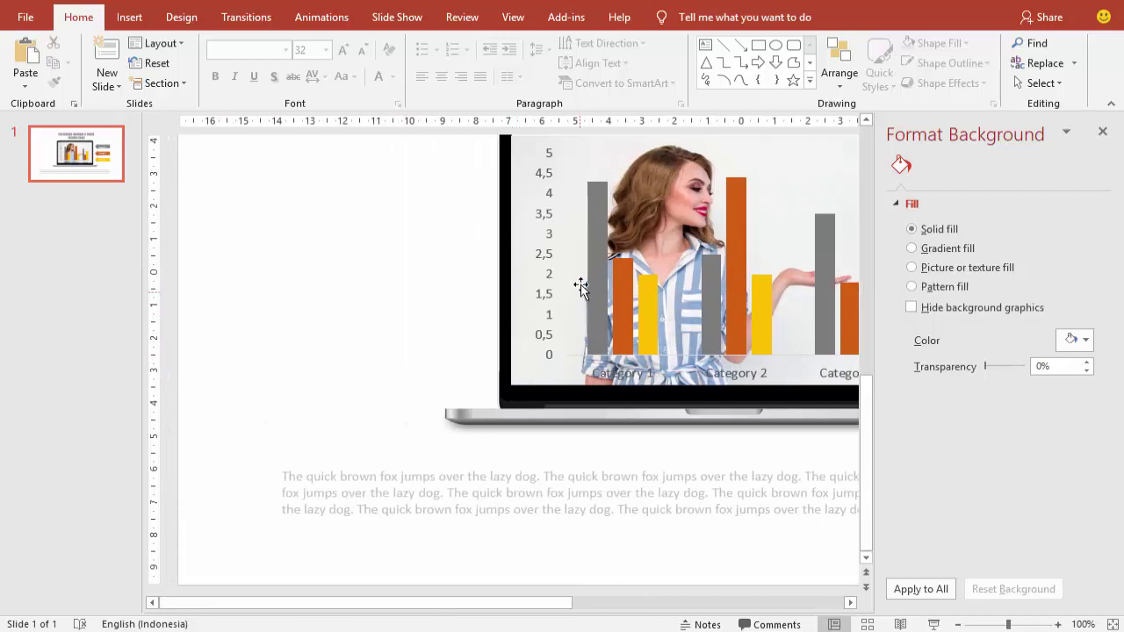
- Select the chart's vertical value axis and review its bounds and label position options
double_click(559, 260)
left_click(563, 254)
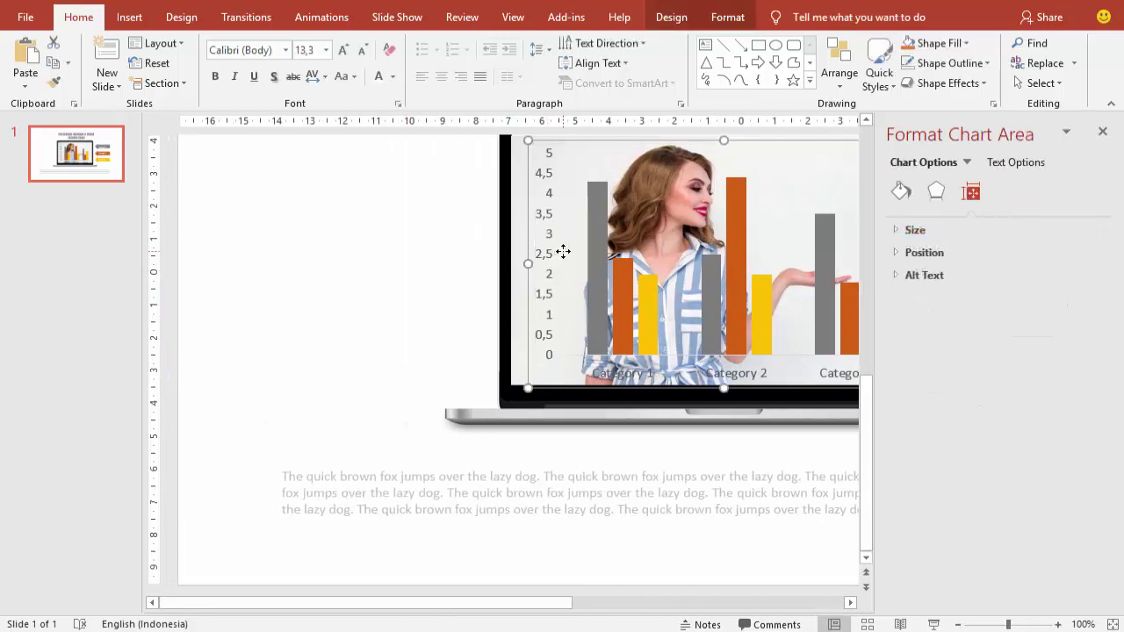
left_click(562, 251)
left_click(560, 234)
left_click(554, 231)
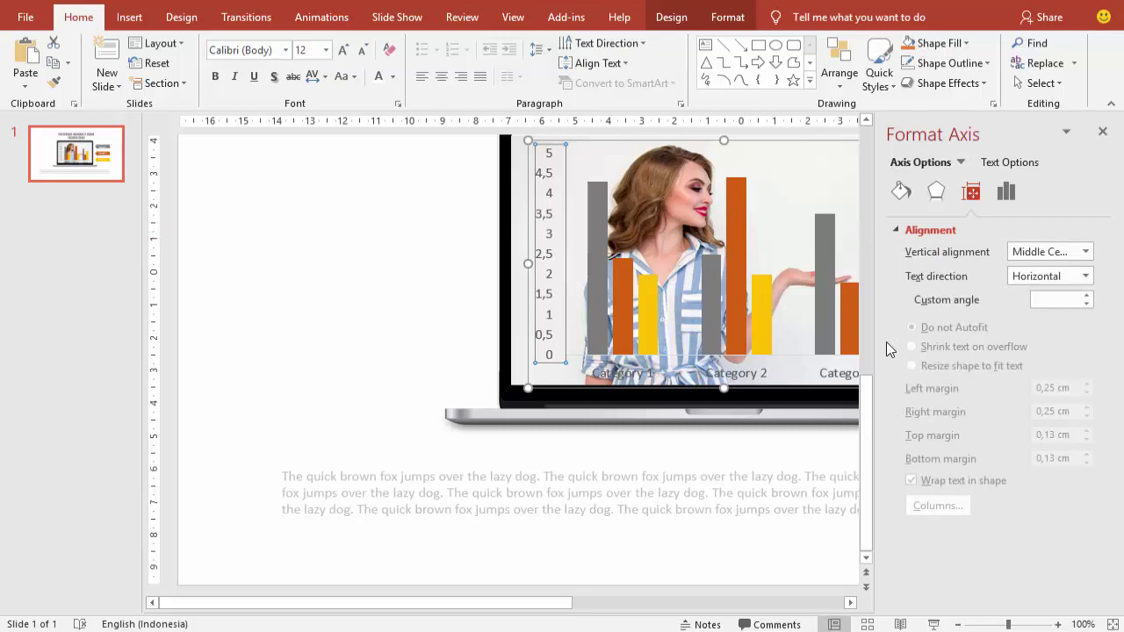
left_click(1006, 193)
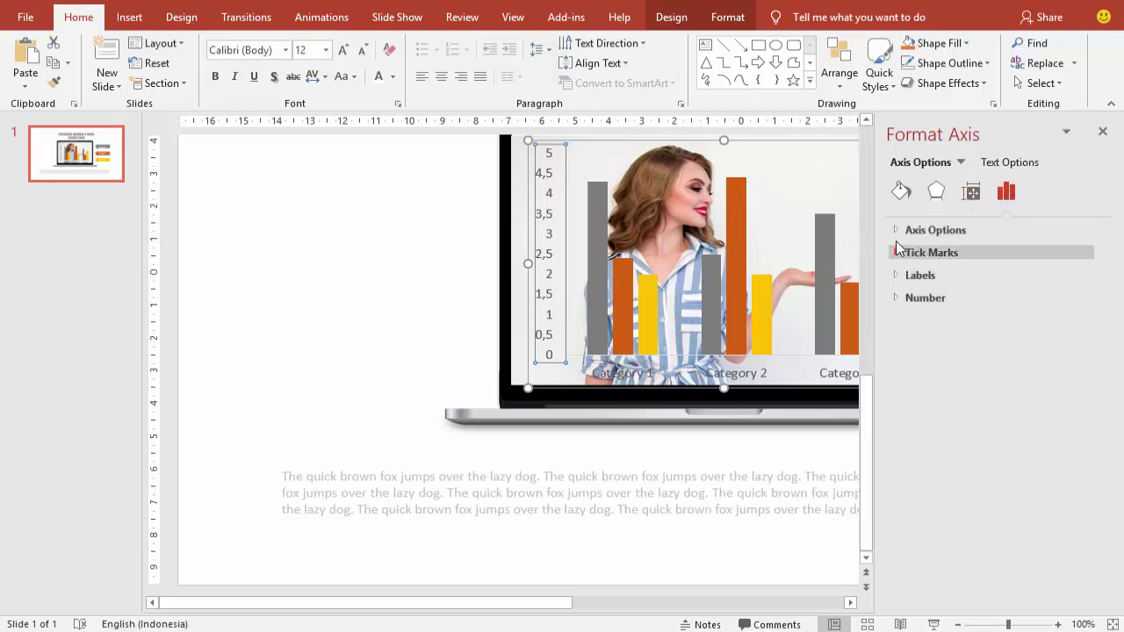
left_click(897, 231)
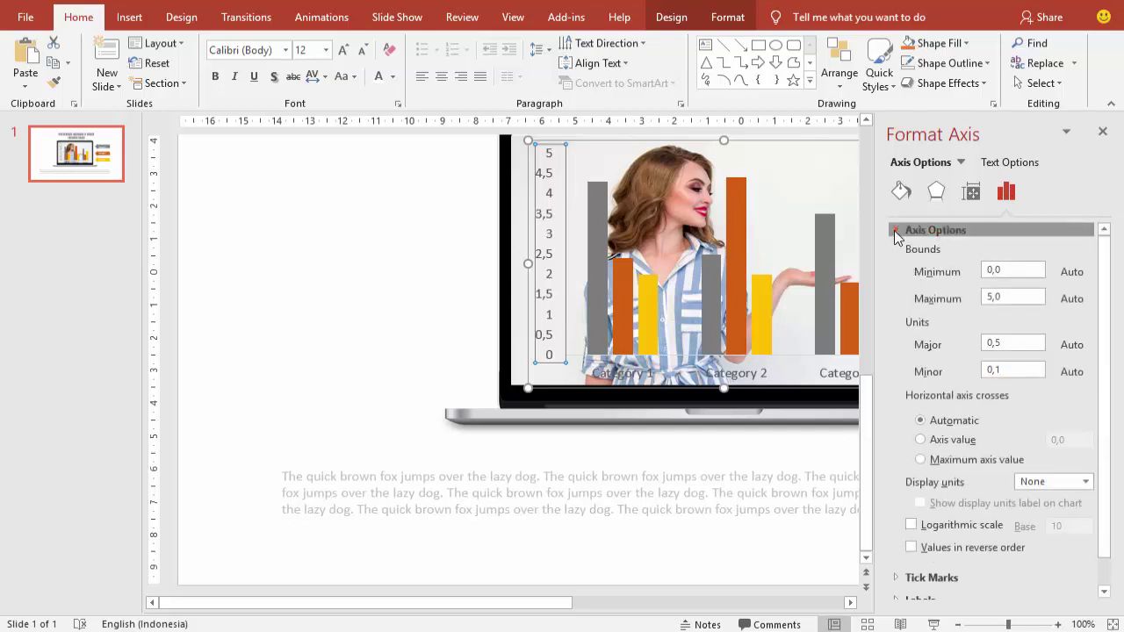
left_click(897, 231)
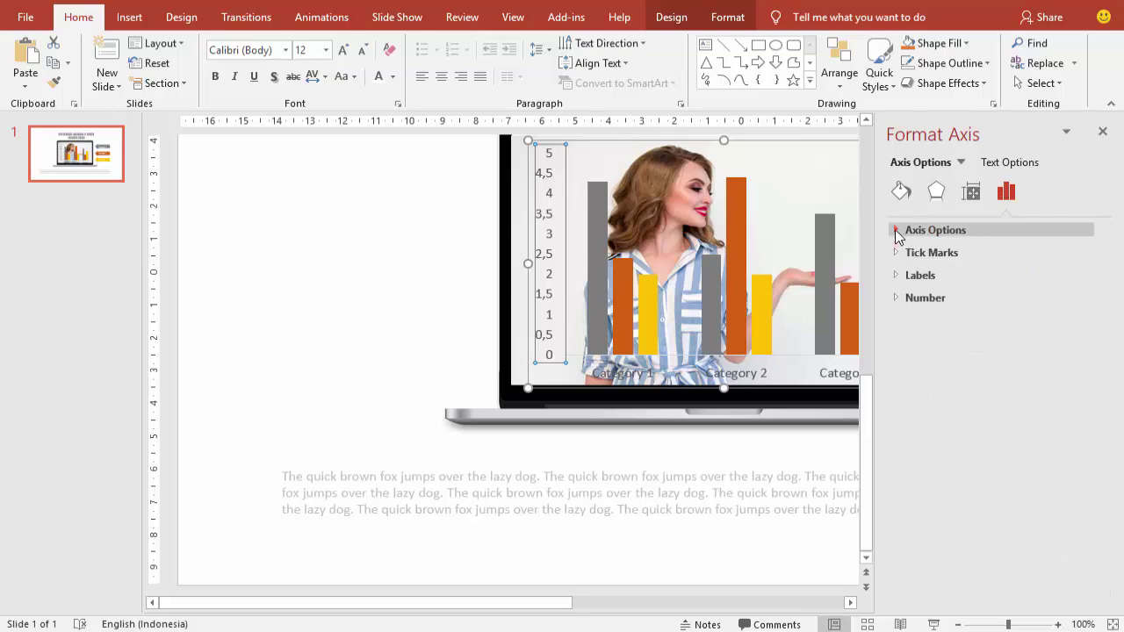
left_click(895, 230)
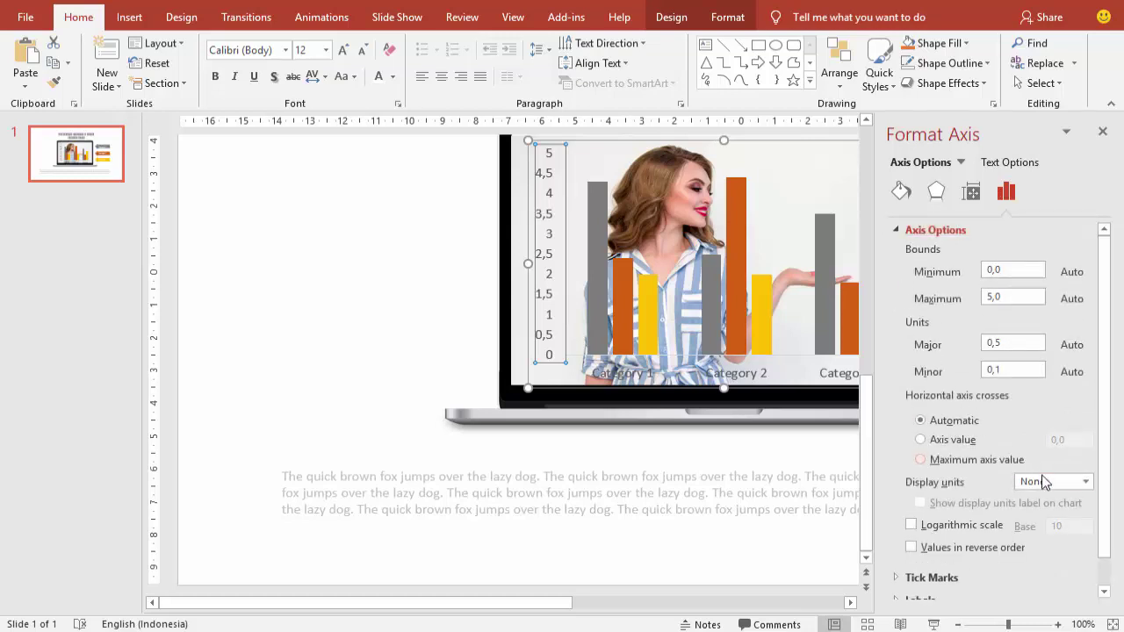
scroll(1065, 481, "down", 1)
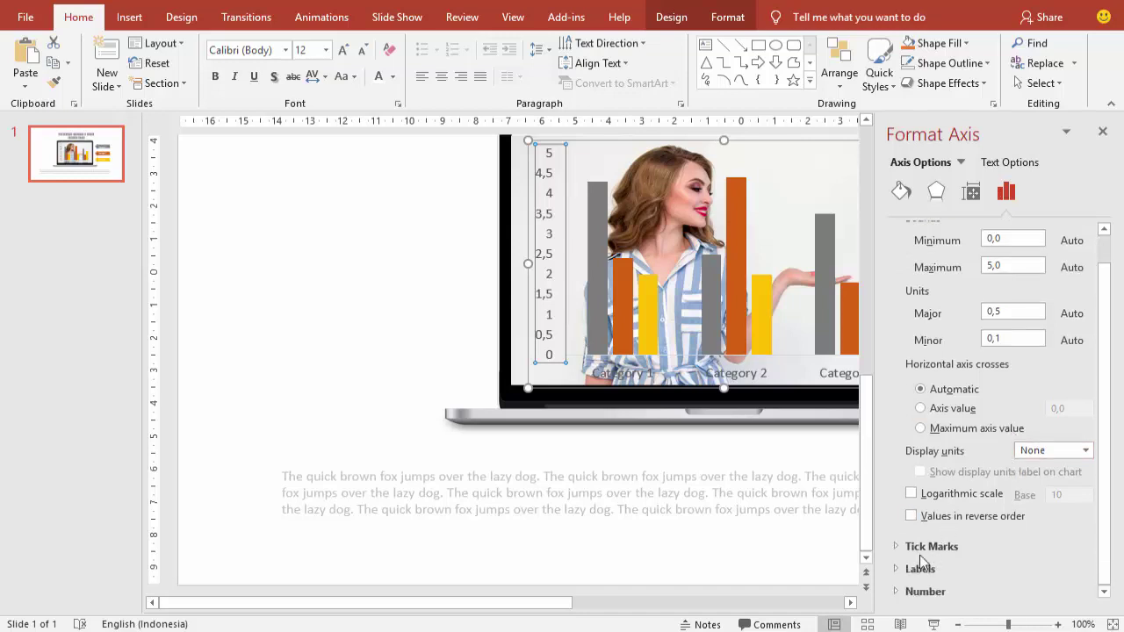
left_click(898, 570)
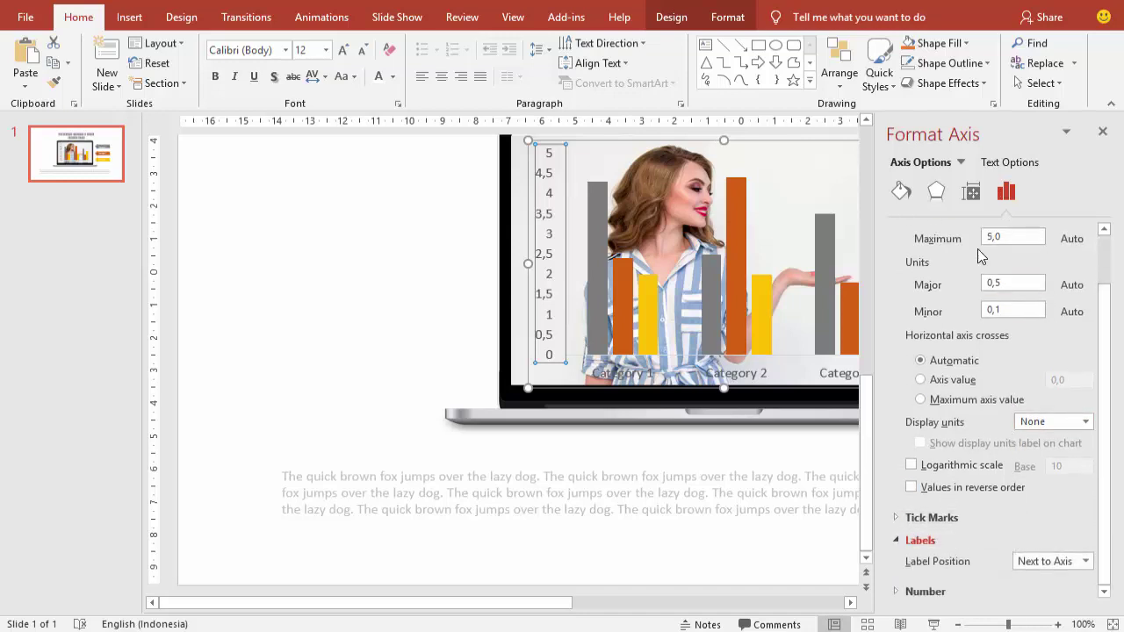
- Give the vertical axis a solid line 1 pt wide
left_click(900, 191)
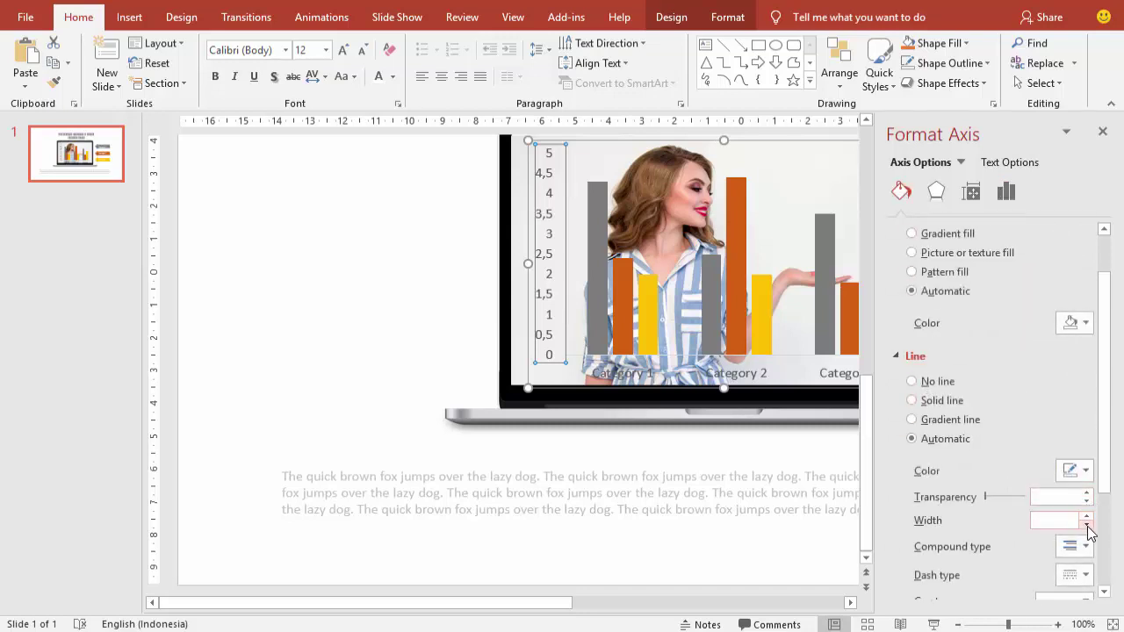
left_click(1086, 517)
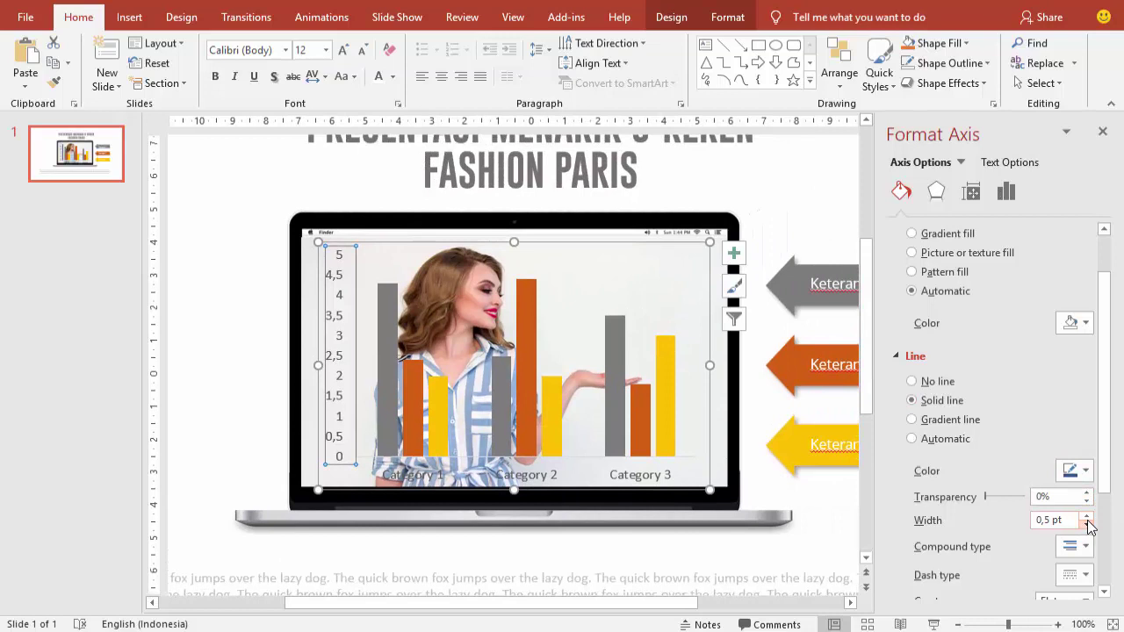
left_click(1088, 523)
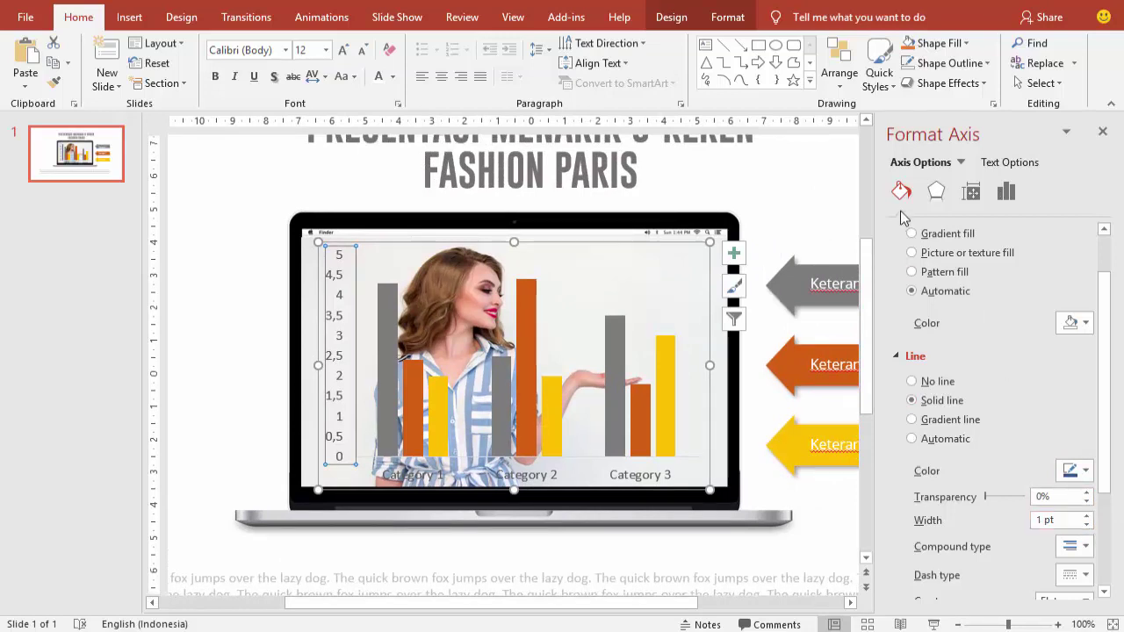
- Make the vertical axis line 1.25 pt and black
left_click(820, 196)
left_click(357, 310)
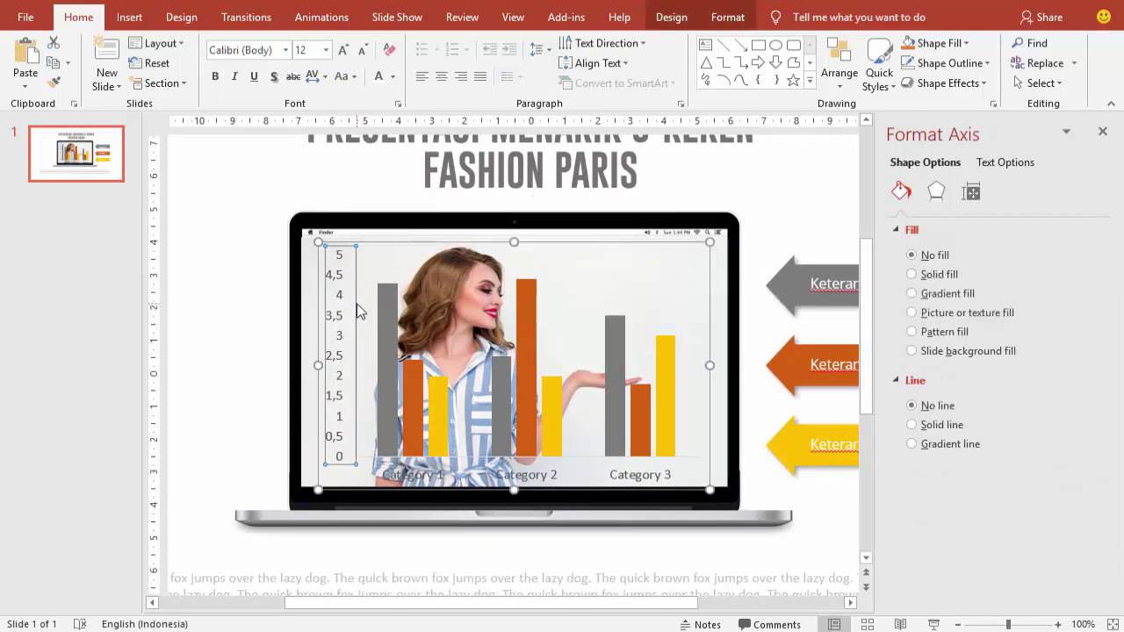
left_click(350, 305)
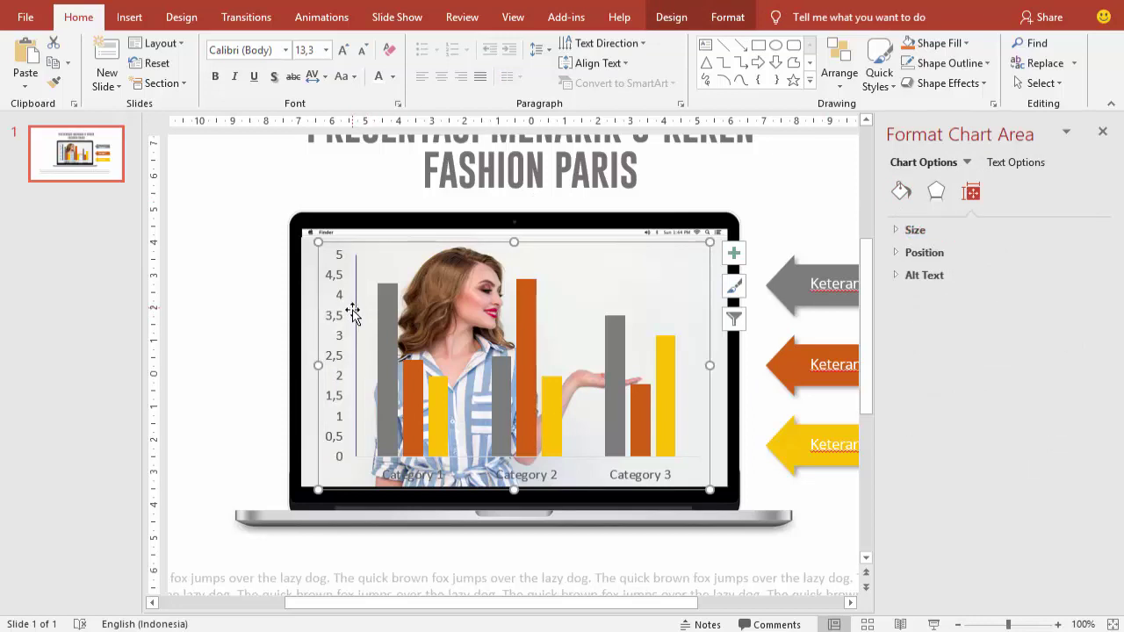
left_click(348, 322)
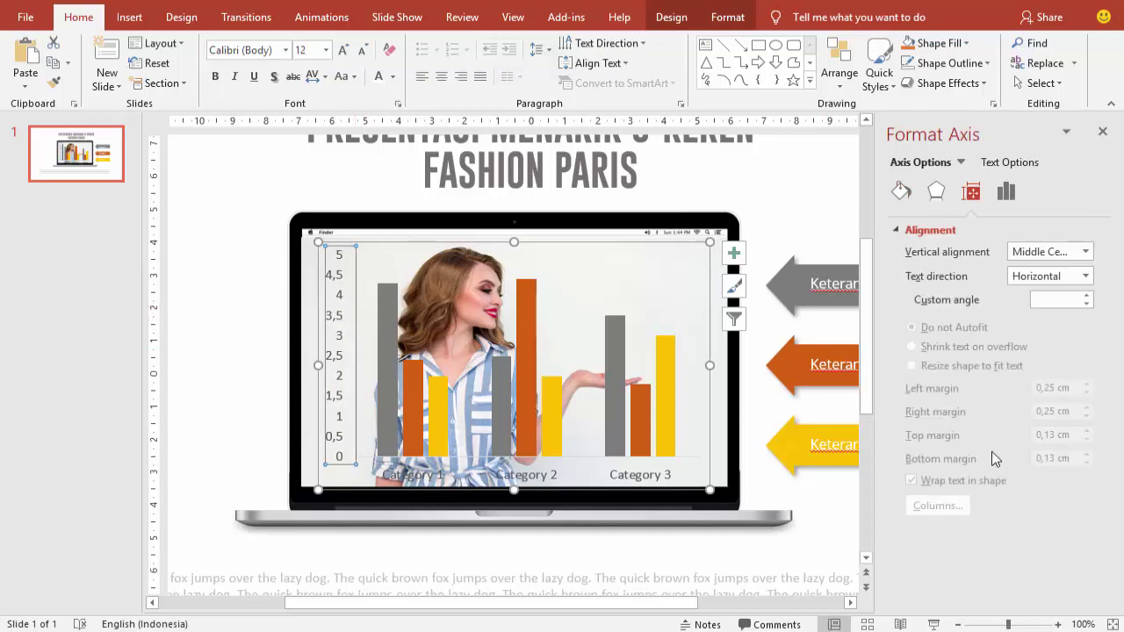
left_click(900, 190)
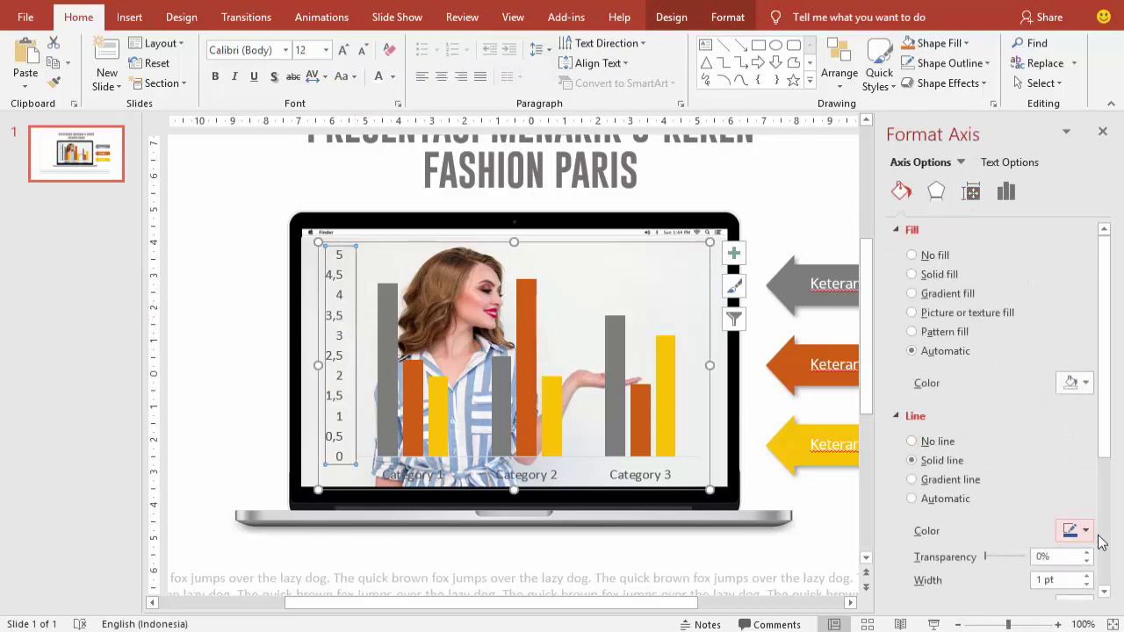
left_click(1088, 574)
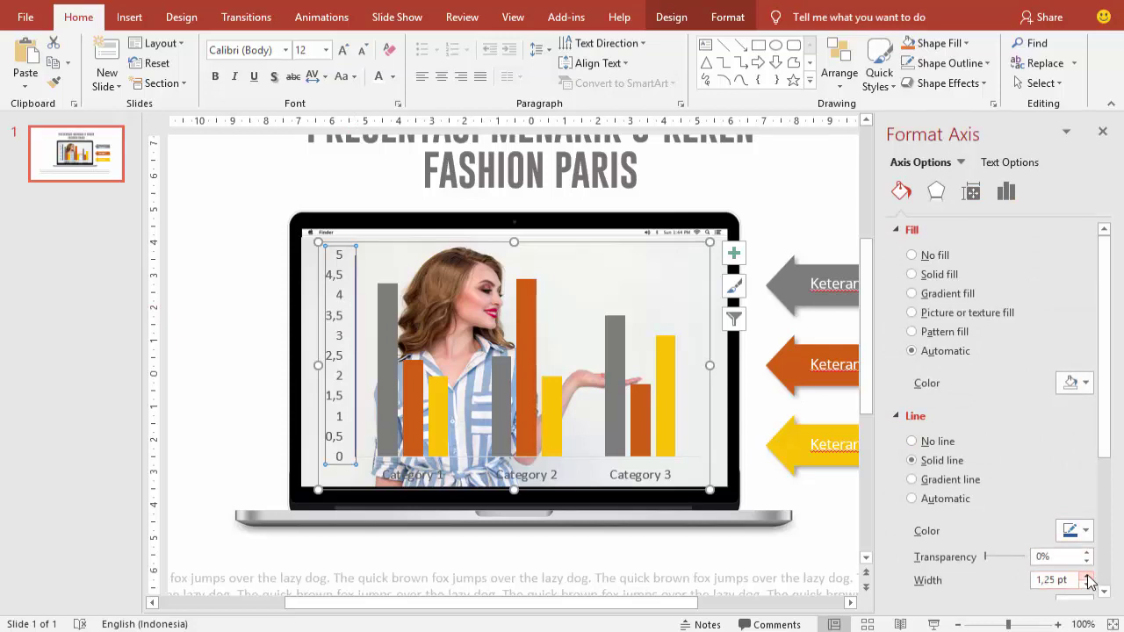
left_click(1072, 531)
left_click(993, 406)
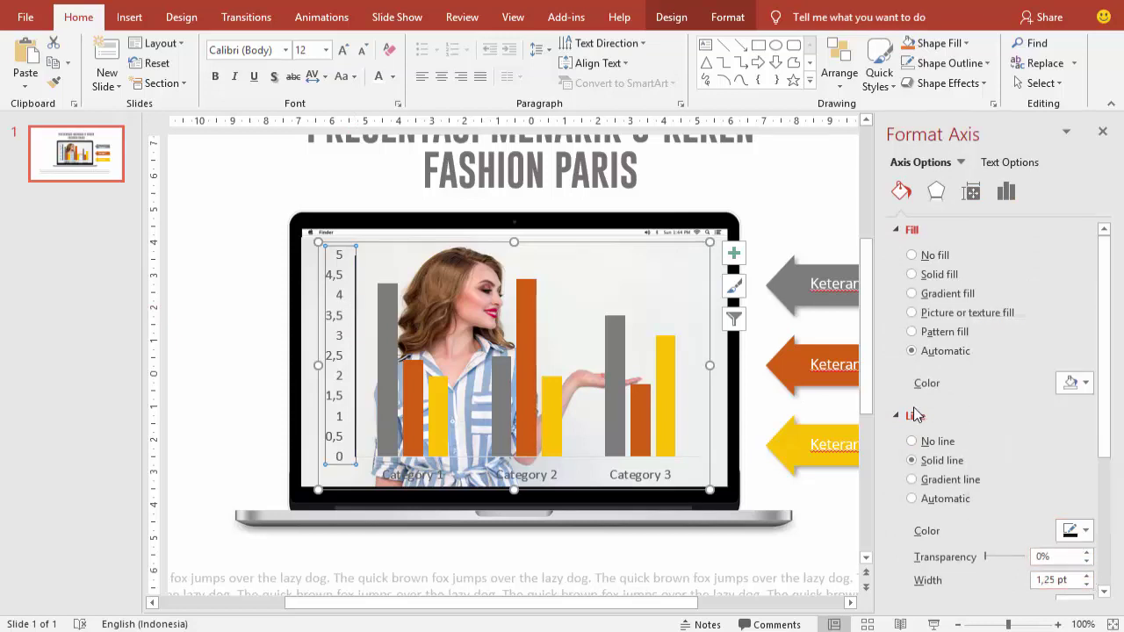
- Make the horizontal category axis line 2 pt and black
left_click(551, 477)
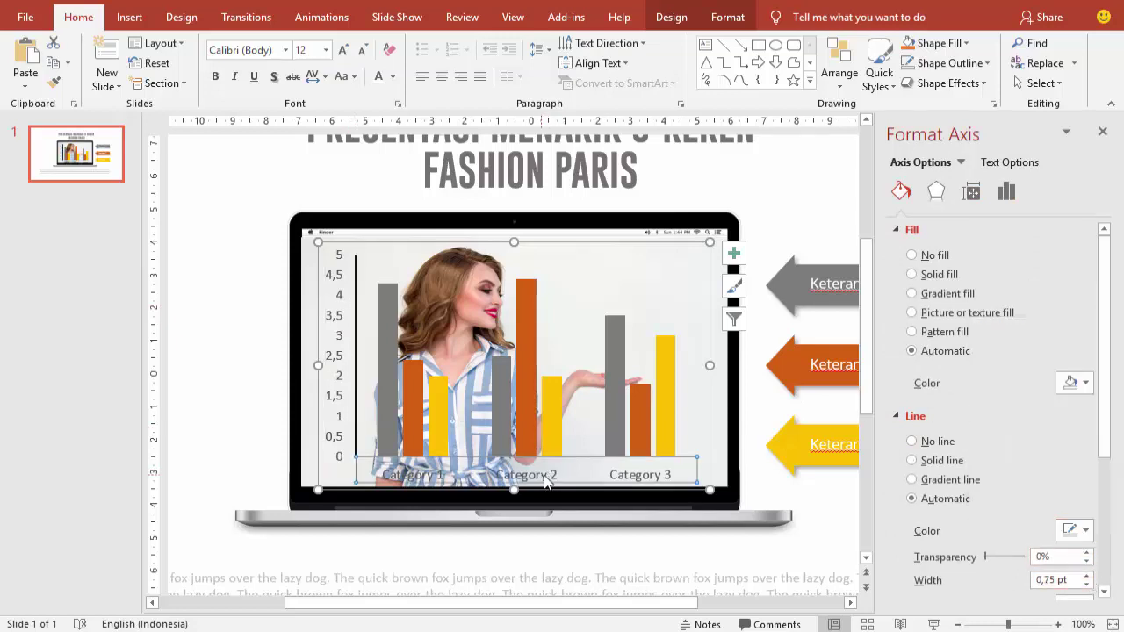
left_click(1088, 574)
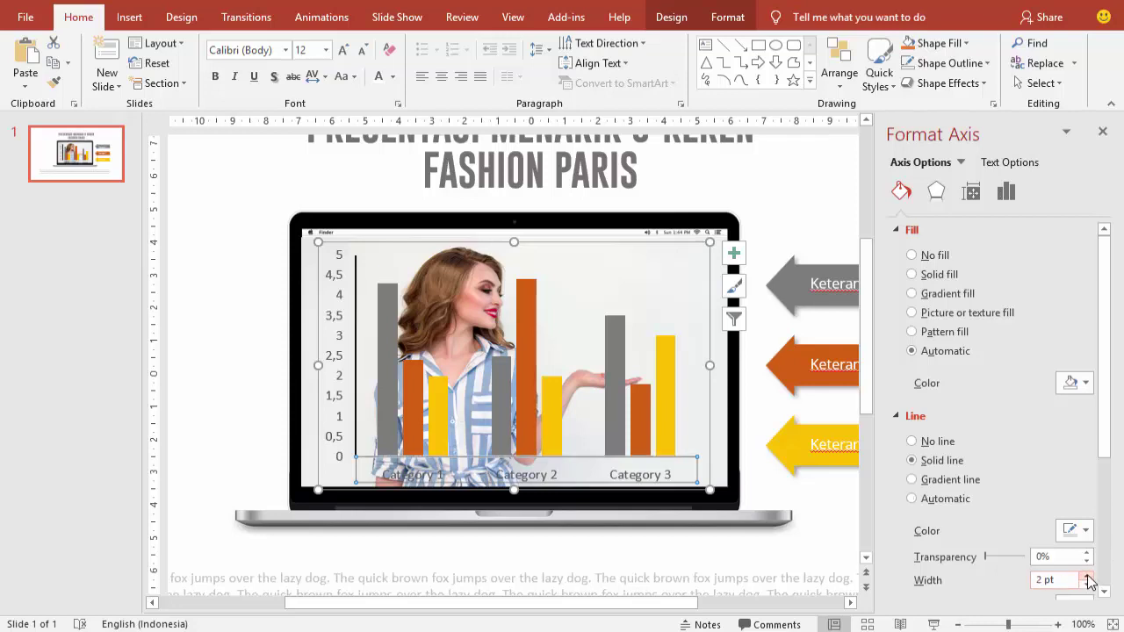
left_click(1084, 530)
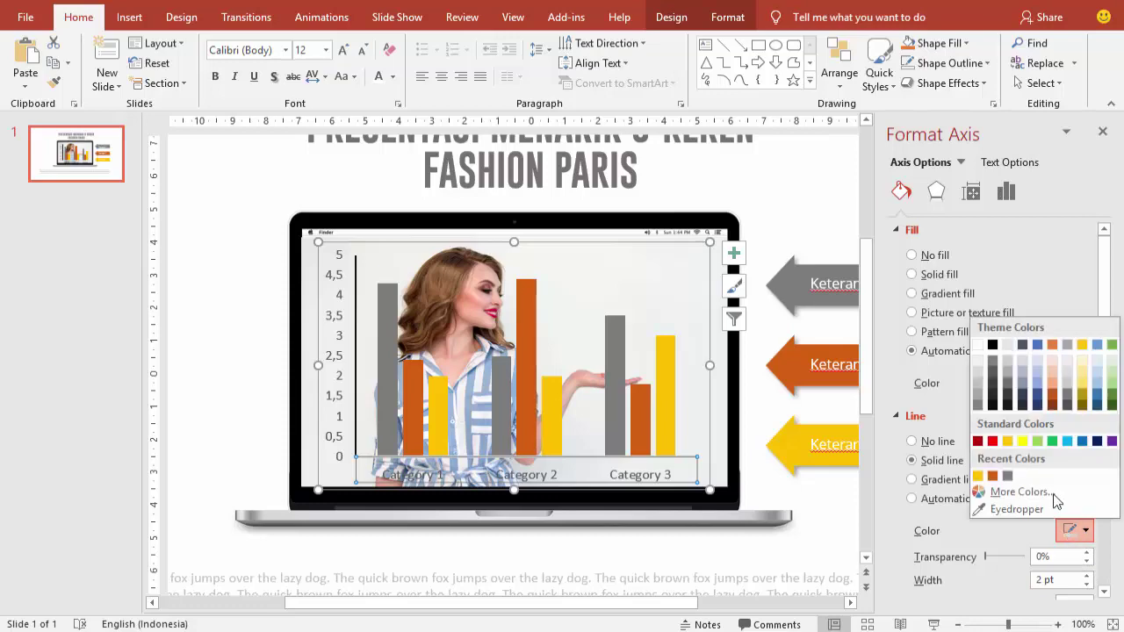
left_click(992, 407)
left_click(204, 345)
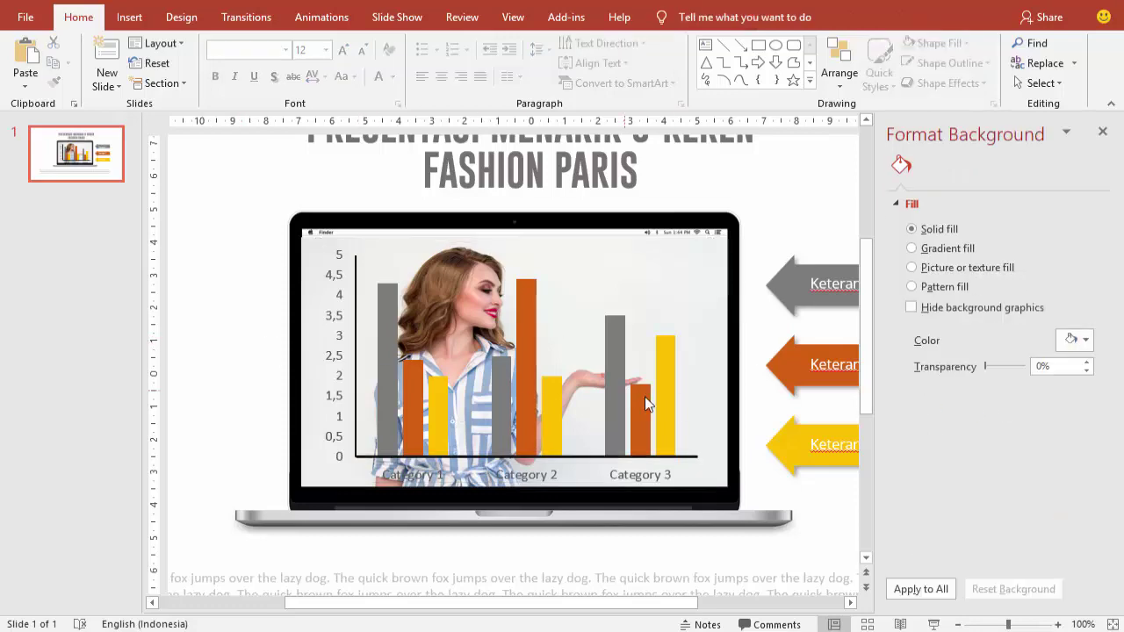
scroll(646, 322, "down", 4, "ctrl")
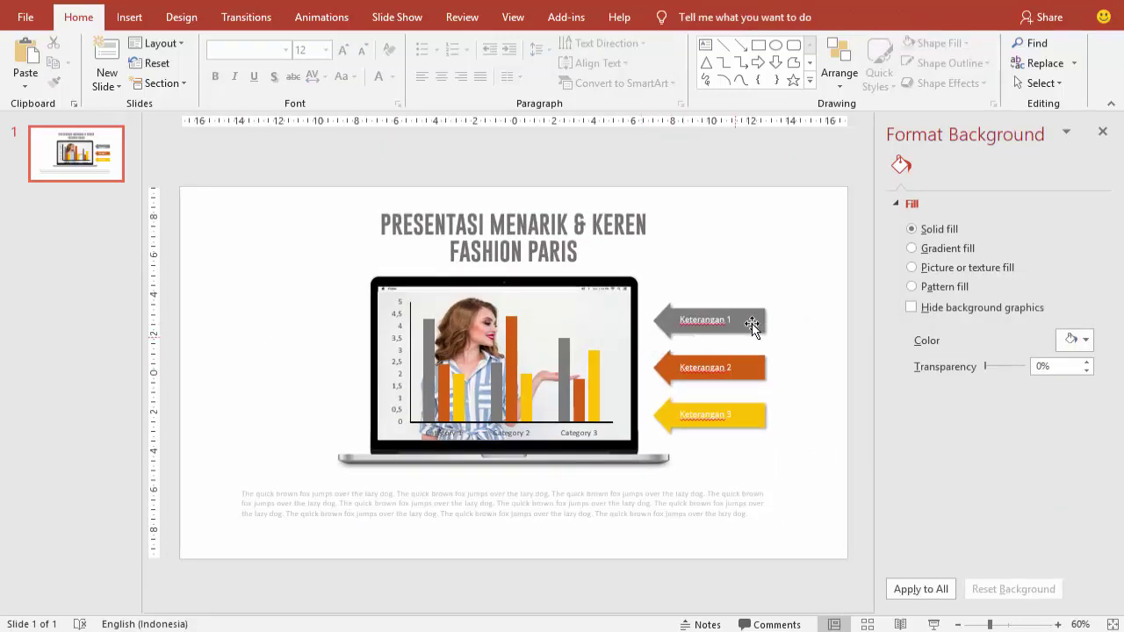
- Preview the first slide full screen, then add a new second slide
left_click(934, 624)
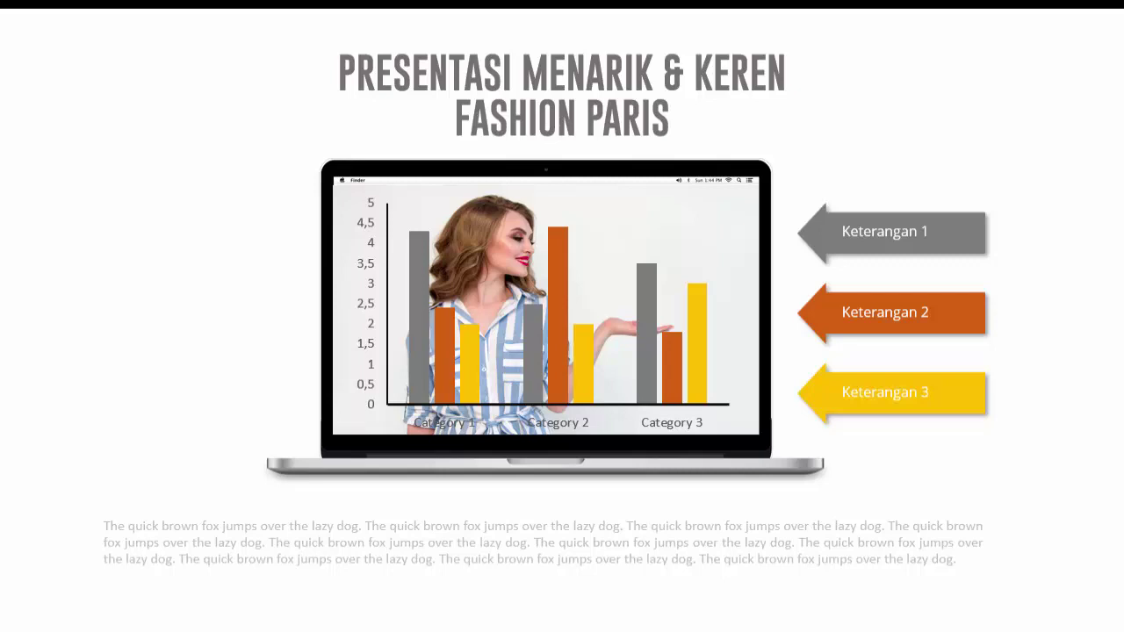
key("Escape")
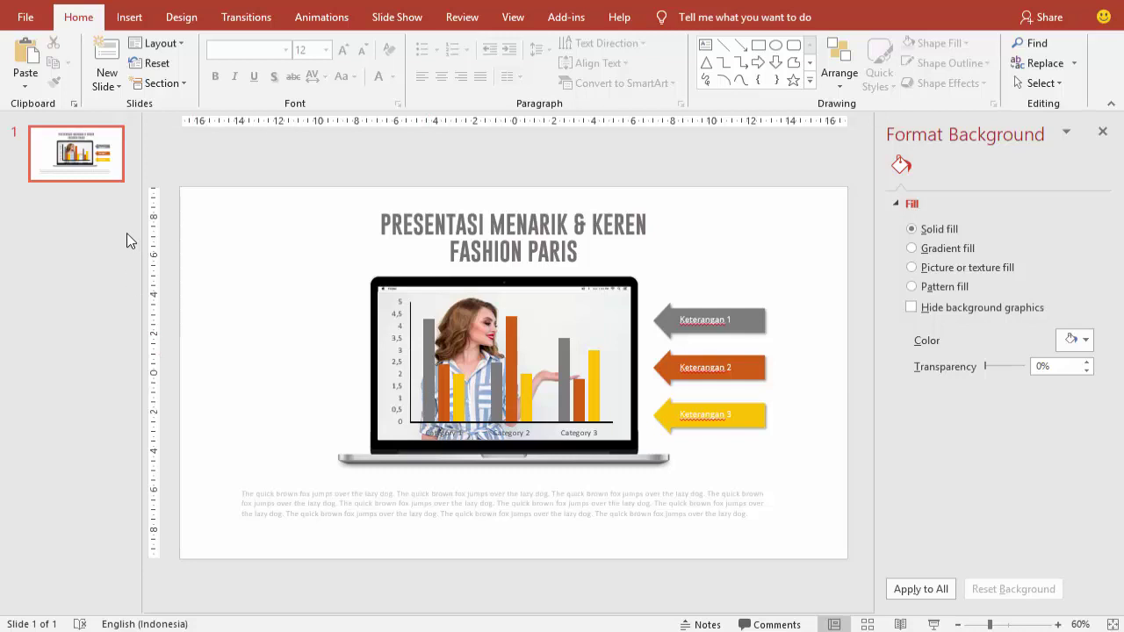
right_click(78, 225)
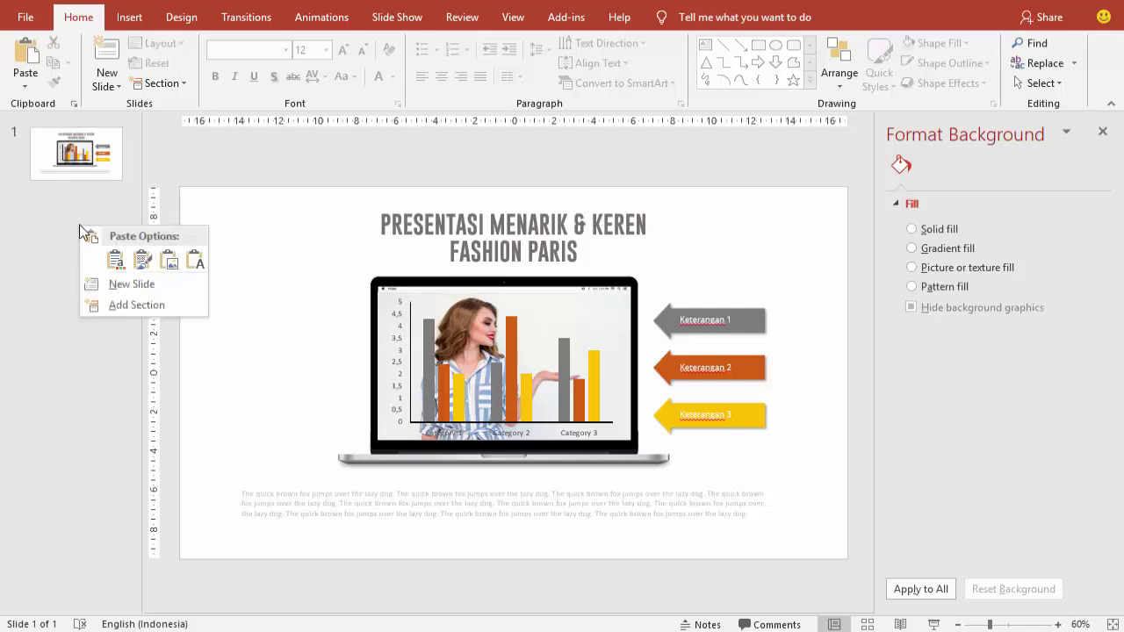
left_click(119, 283)
- Delete the new slide's title placeholder
left_click(417, 205)
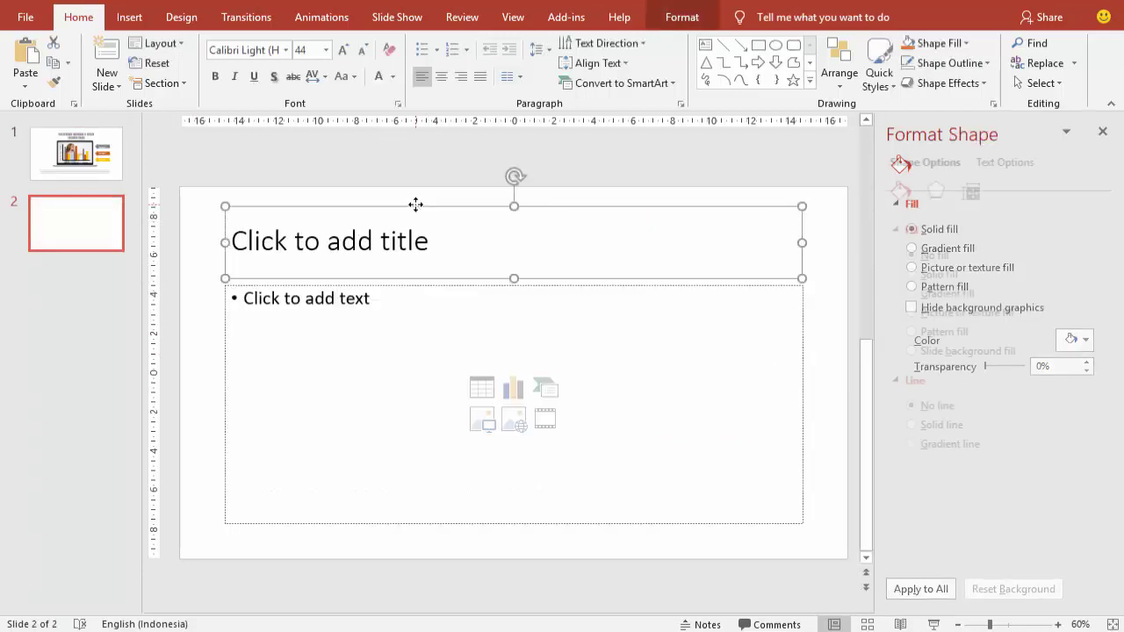
key("Delete")
left_click(448, 283)
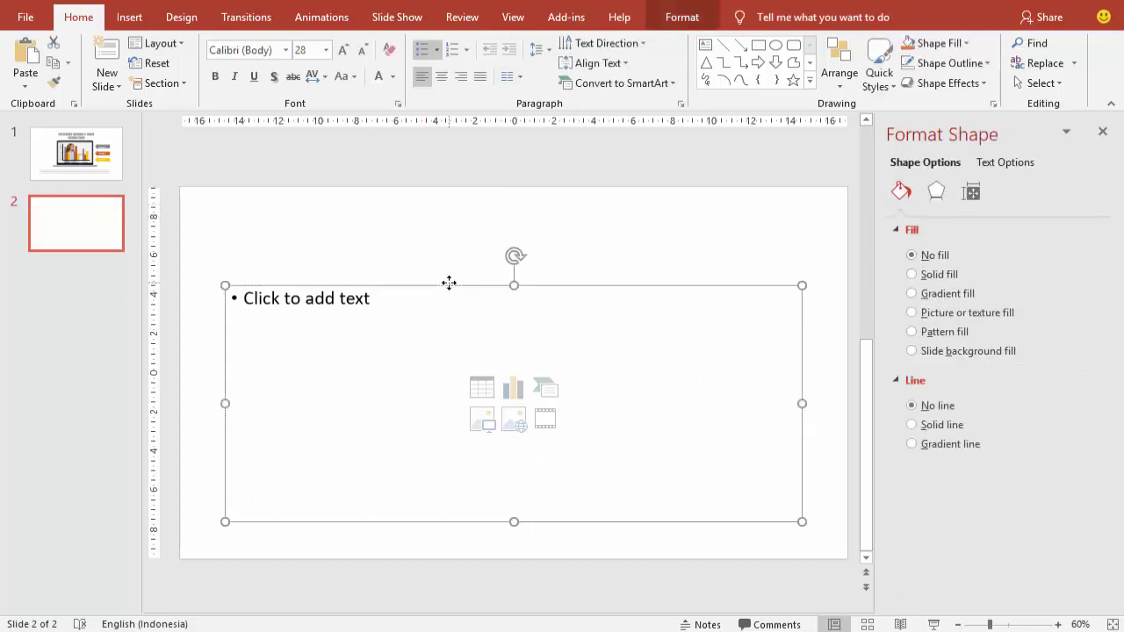
- Delete the body placeholder and insert the iMac screen image from the PRODUCT folder
key("Delete")
left_click(129, 17)
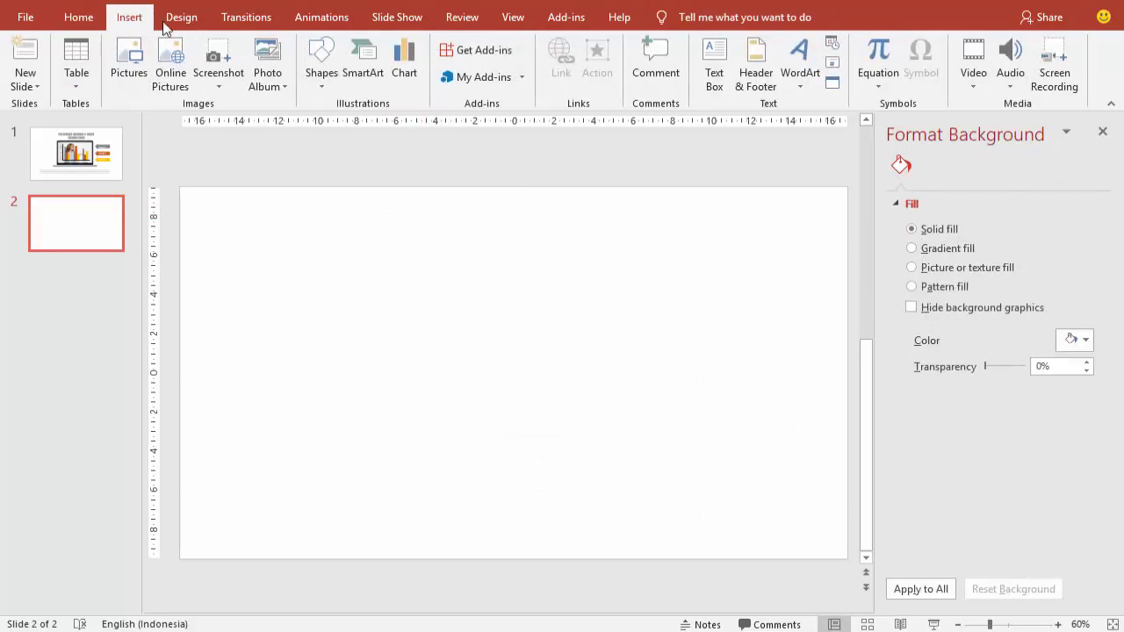
left_click(129, 63)
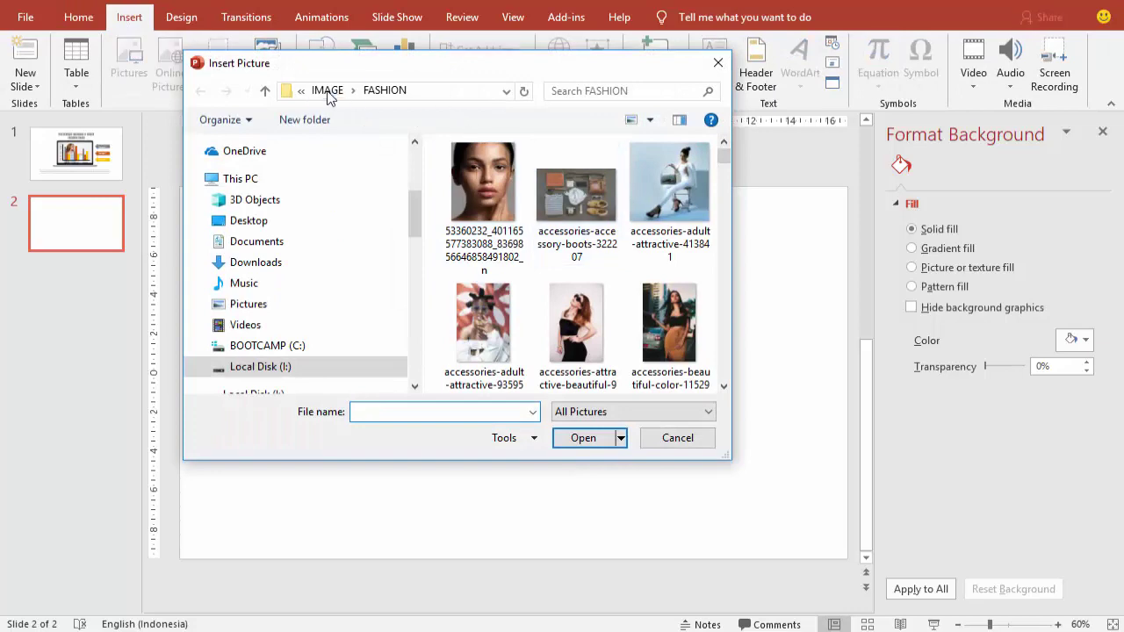
left_click(329, 91)
double_click(567, 305)
scroll(697, 290, "down", 2)
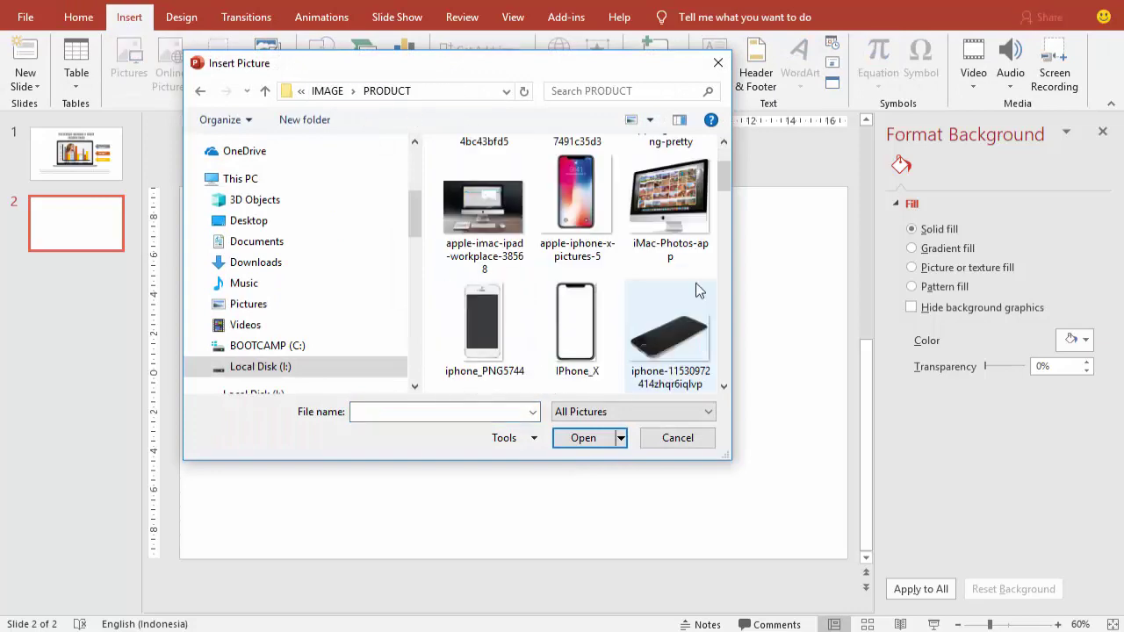
scroll(696, 283, "down", 2)
scroll(696, 282, "down", 1)
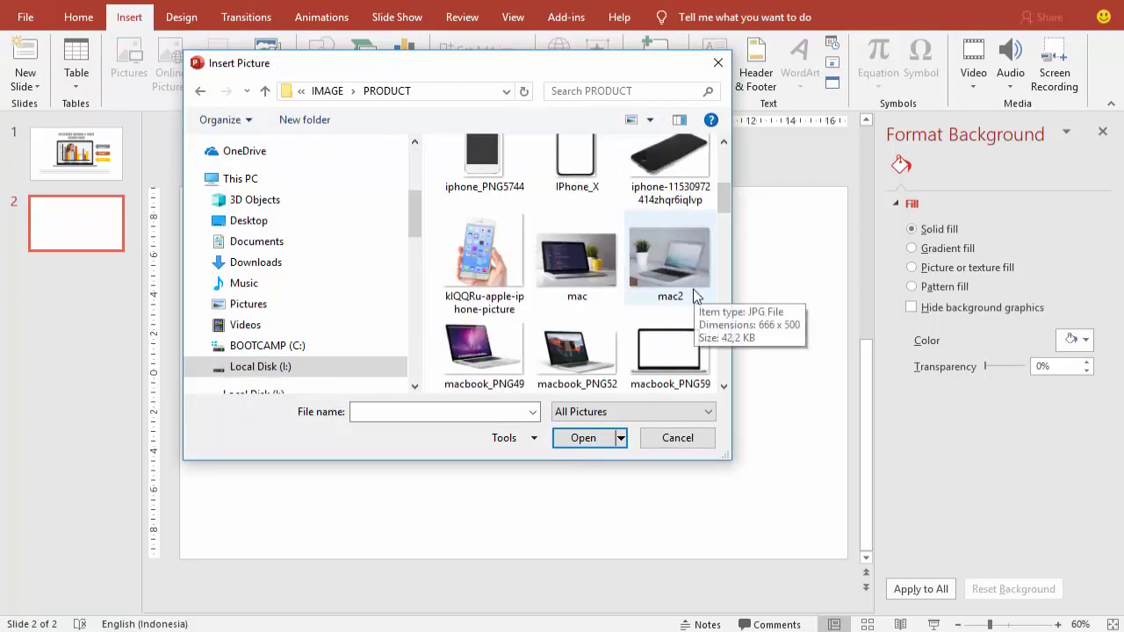
scroll(693, 289, "down", 1)
left_click(584, 312)
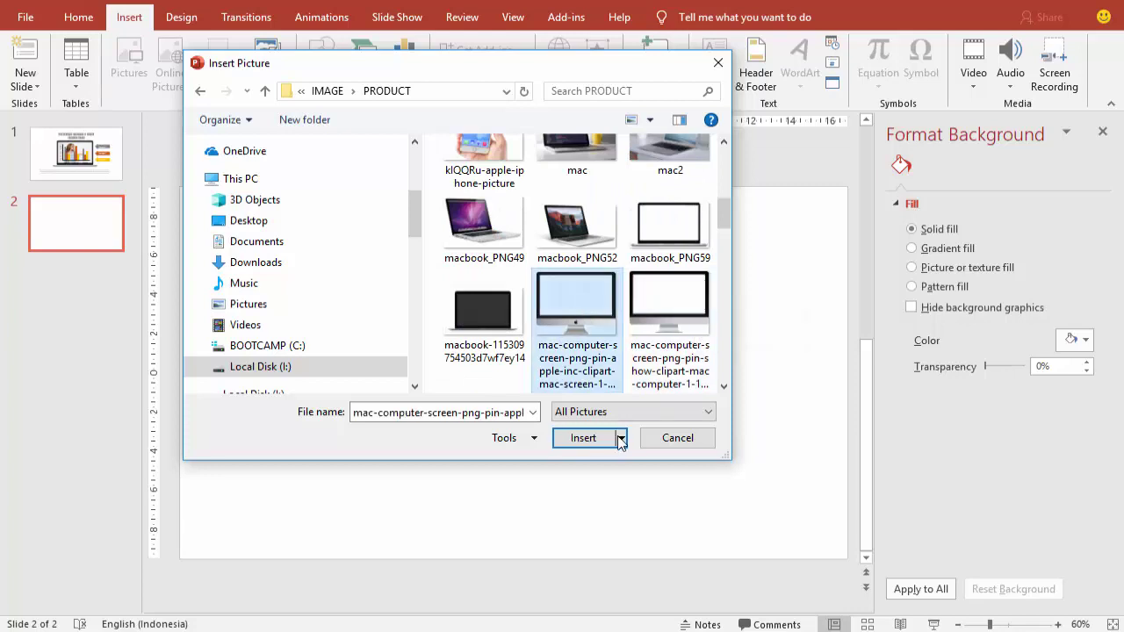
left_click(585, 439)
left_click(585, 439)
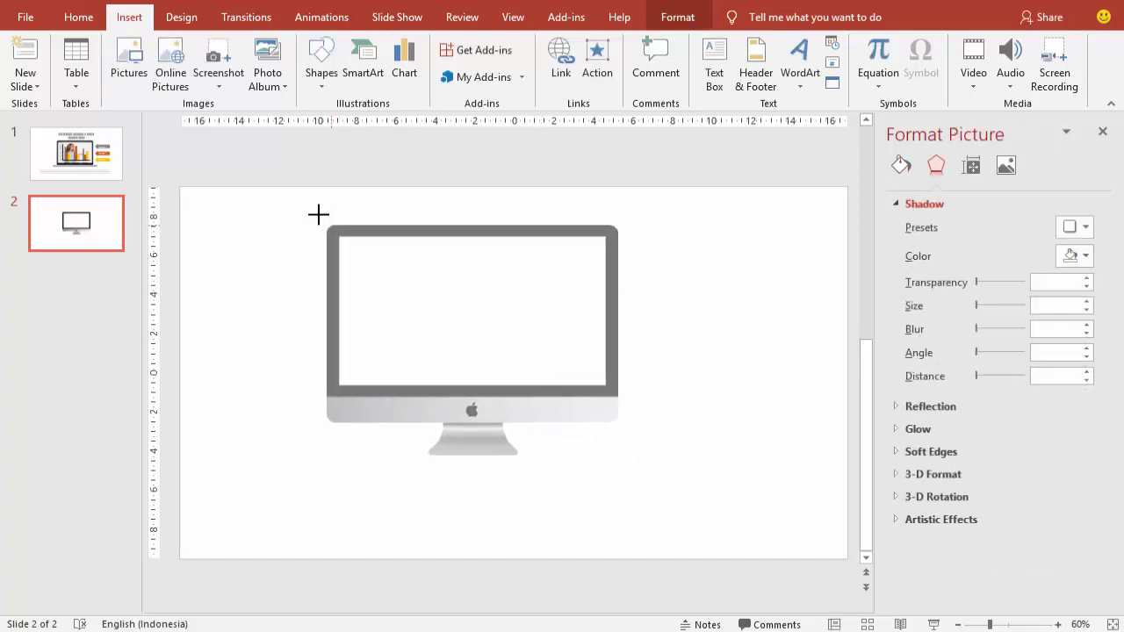
- Resize the iMac picture and position it toward the right of the slide
left_click_drag(406, 290, 315, 214)
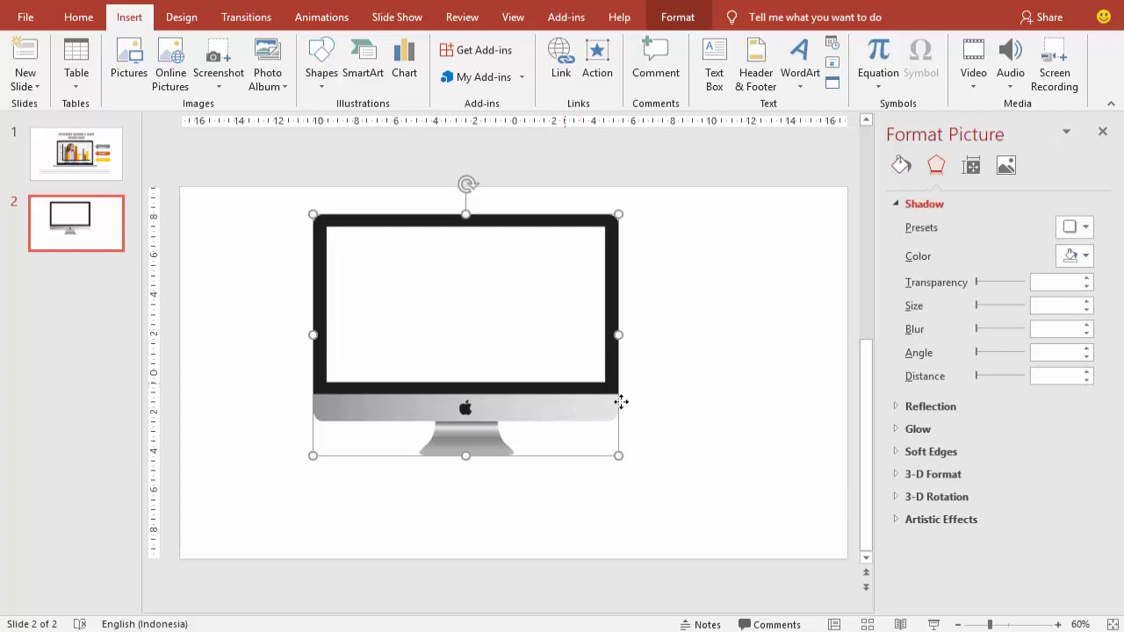
left_click_drag(620, 402, 812, 484)
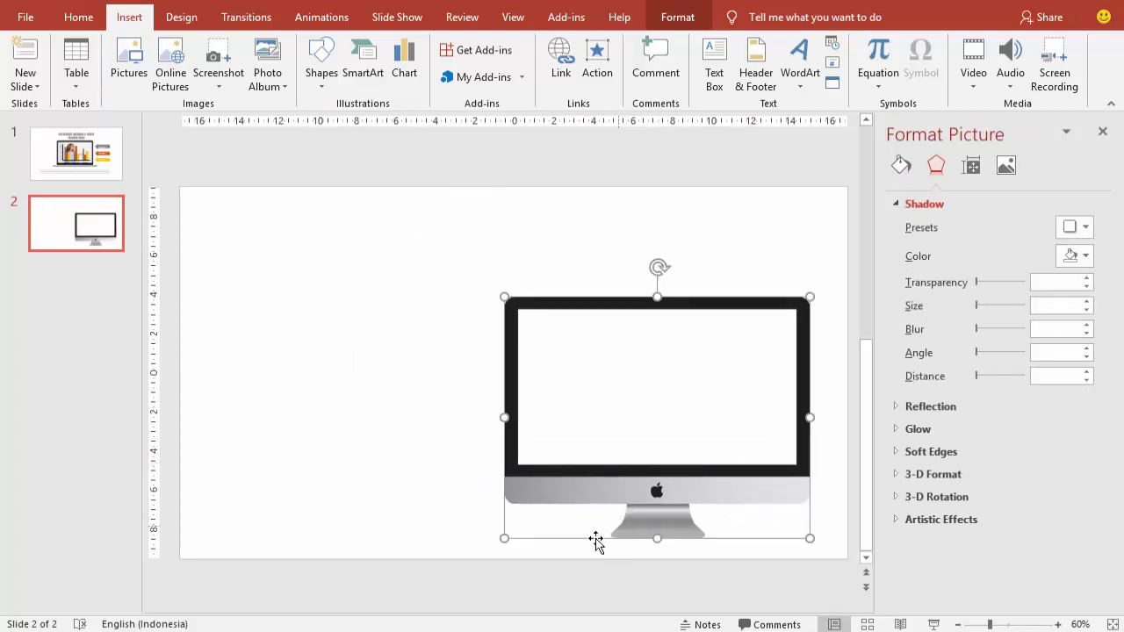
left_click_drag(505, 538, 528, 519)
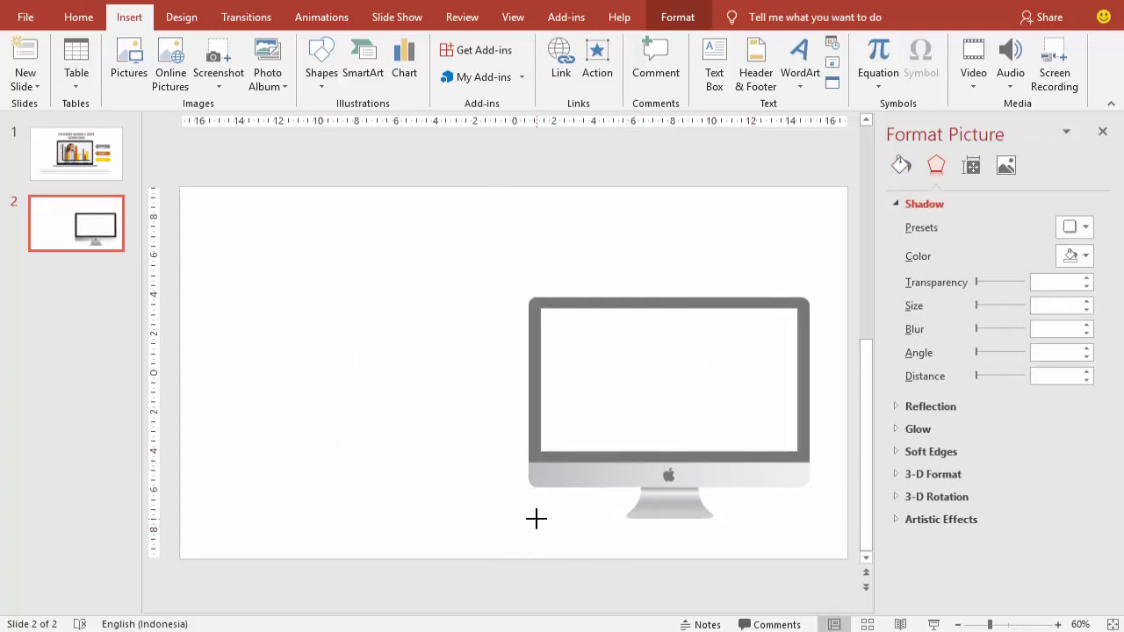
left_click(453, 325)
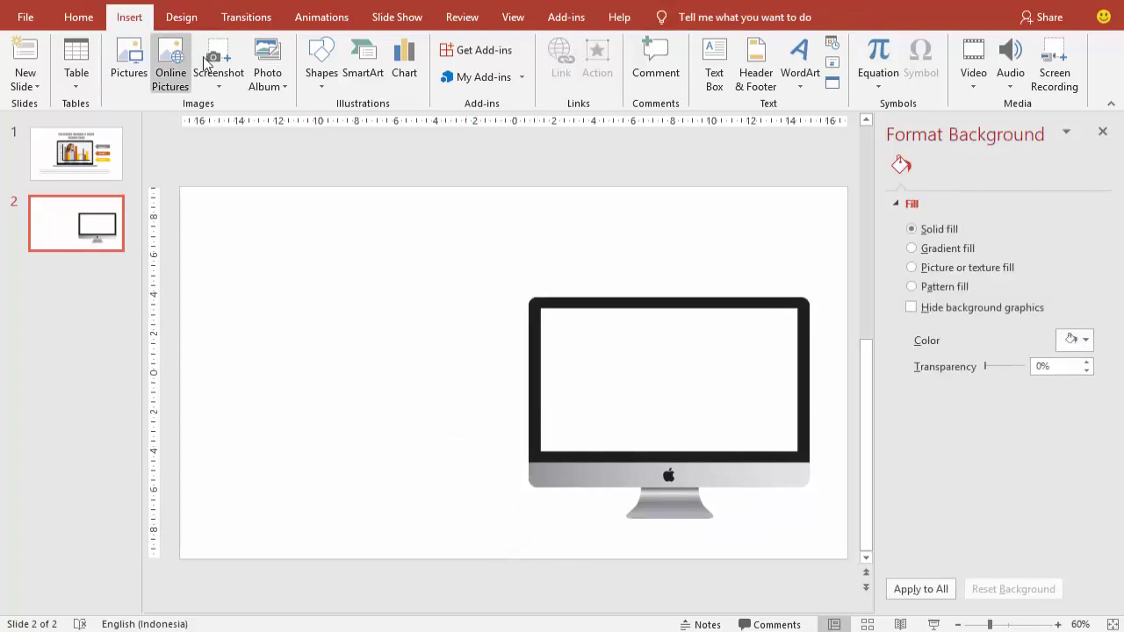
- Draw a rectangle over the iMac's screen and remove its outline
left_click(321, 66)
left_click(367, 123)
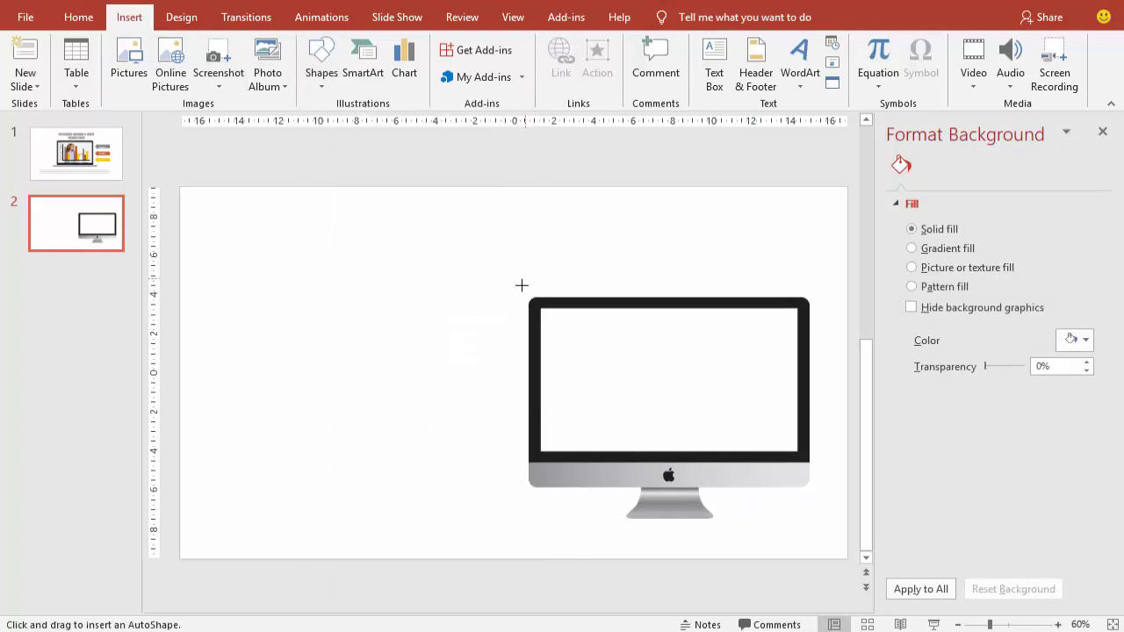
left_click_drag(540, 307, 796, 453)
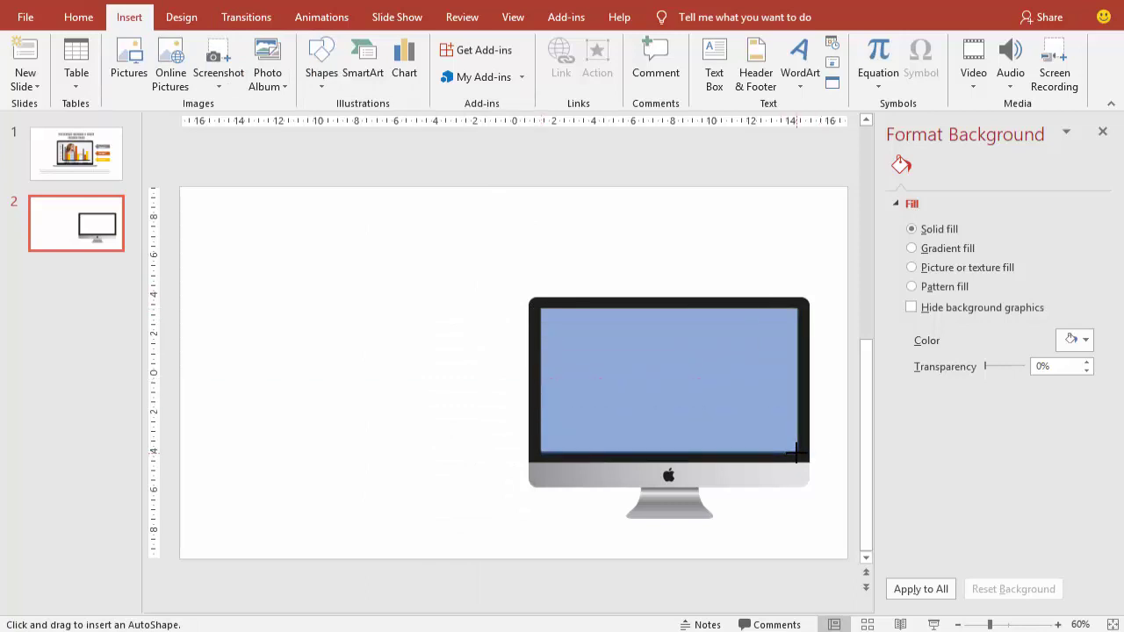
left_click(922, 465)
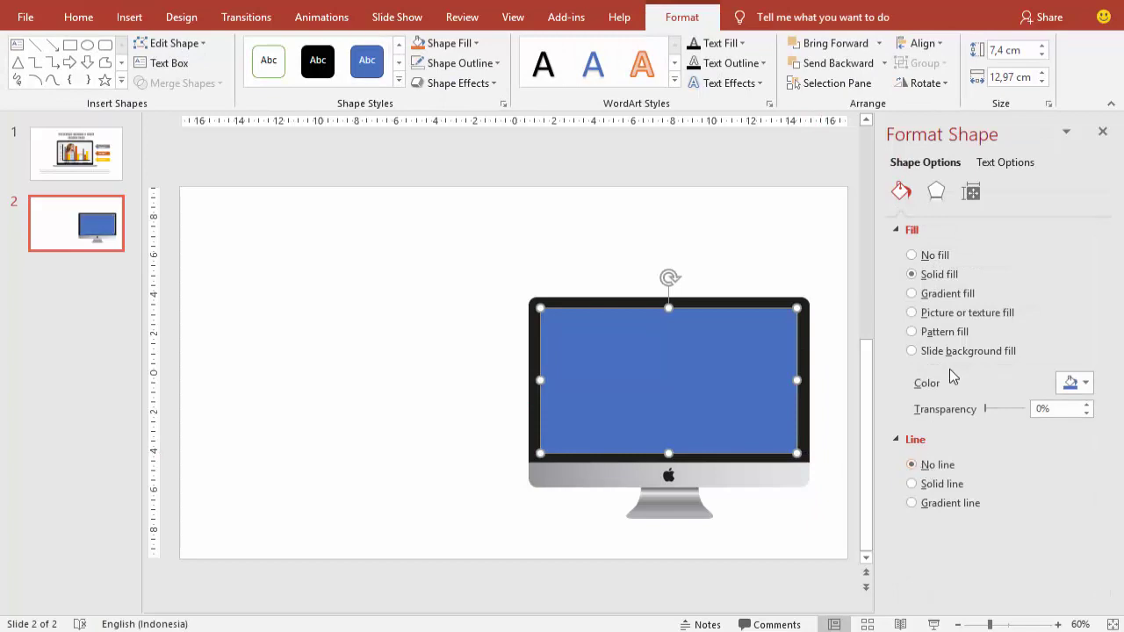
- Fill the rectangle with the picture adult-beautiful-bench-1144834 from the FASHION folder
left_click(948, 320)
left_click(936, 406)
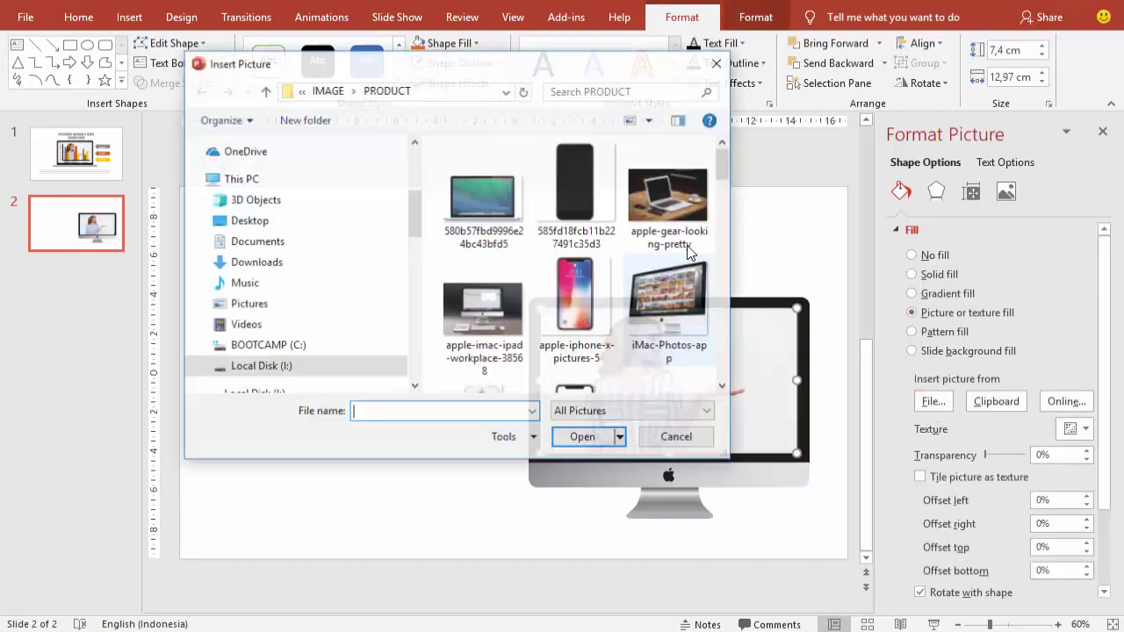
left_click(353, 90)
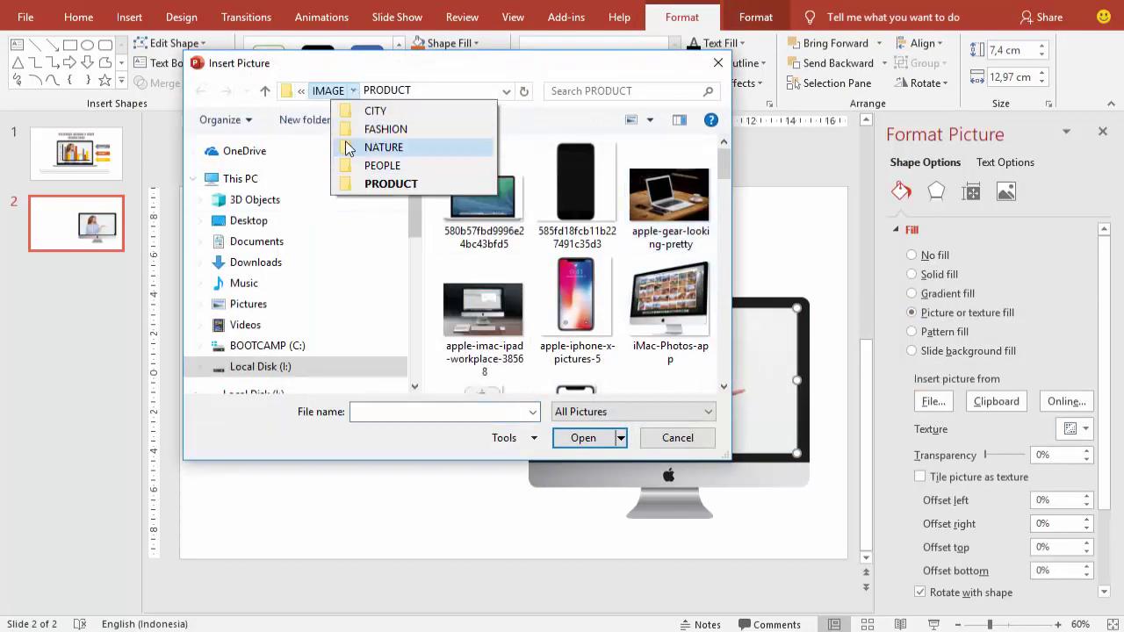
left_click(377, 129)
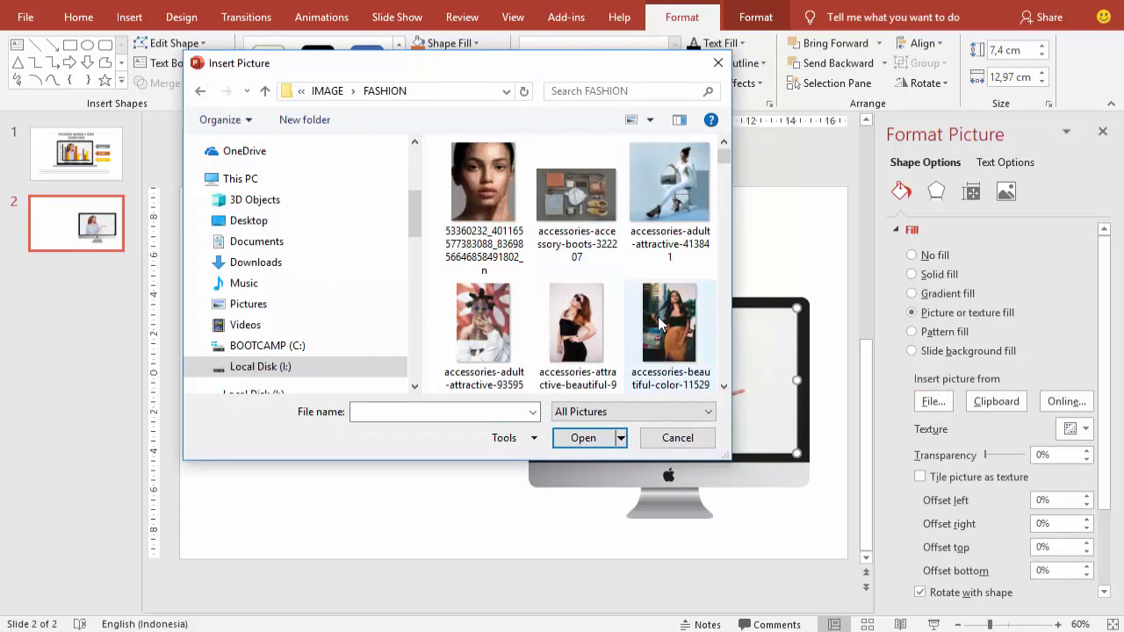
scroll(658, 325, "down", 3)
scroll(657, 324, "down", 3)
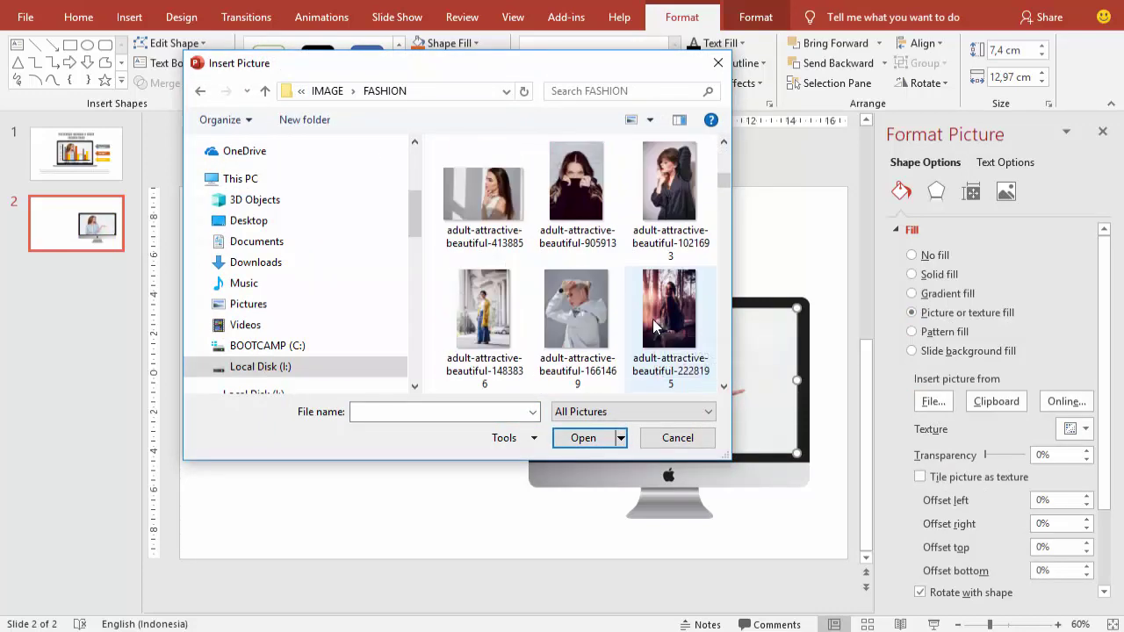
scroll(655, 327, "down", 3)
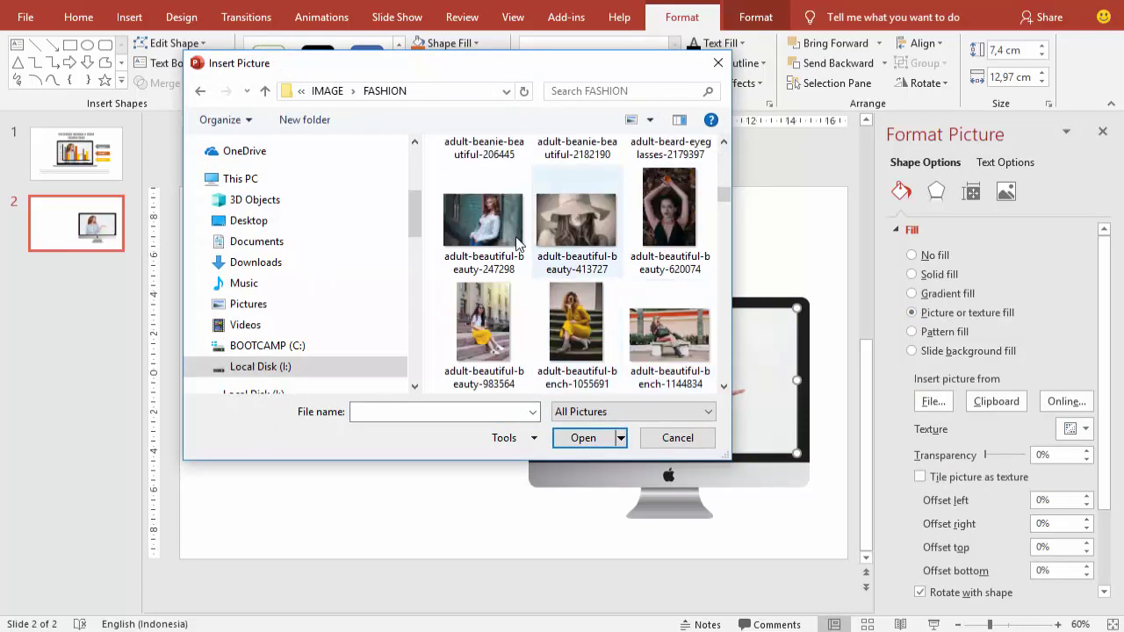
left_click(669, 336)
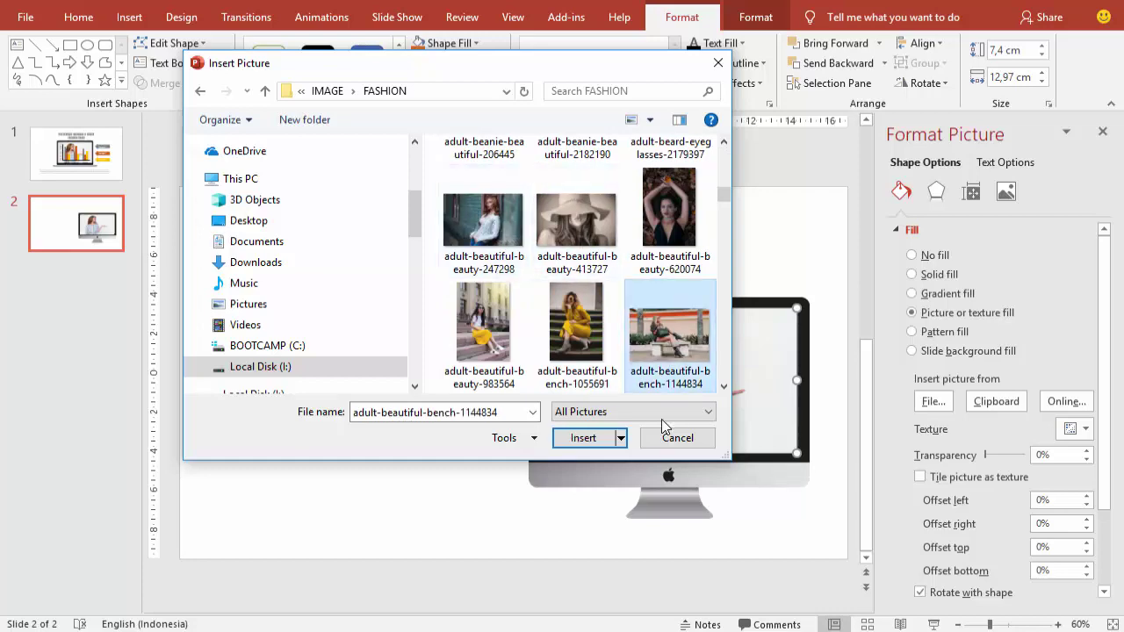
left_click(583, 439)
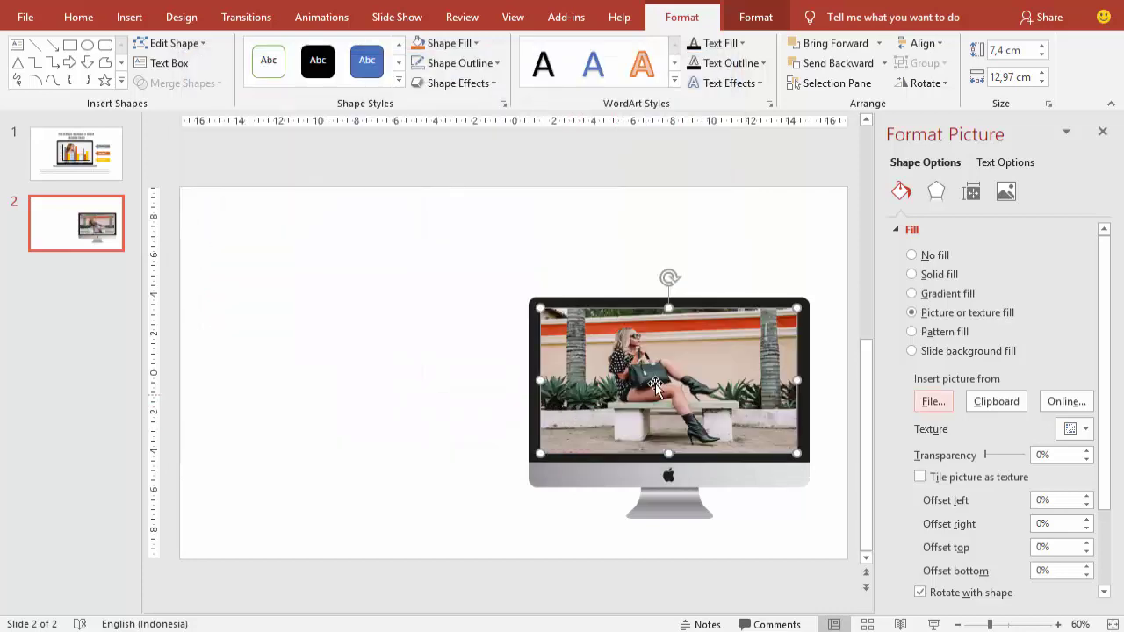
- Stretch the bench photo's edge so it fits the monitor screen
left_click(800, 258)
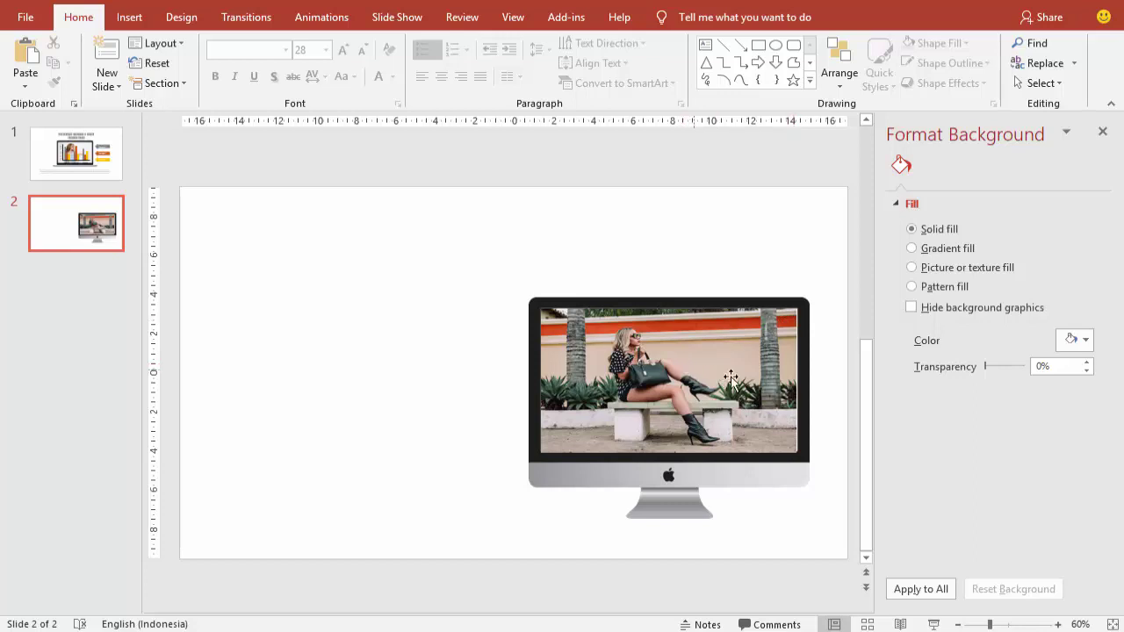
left_click(739, 381)
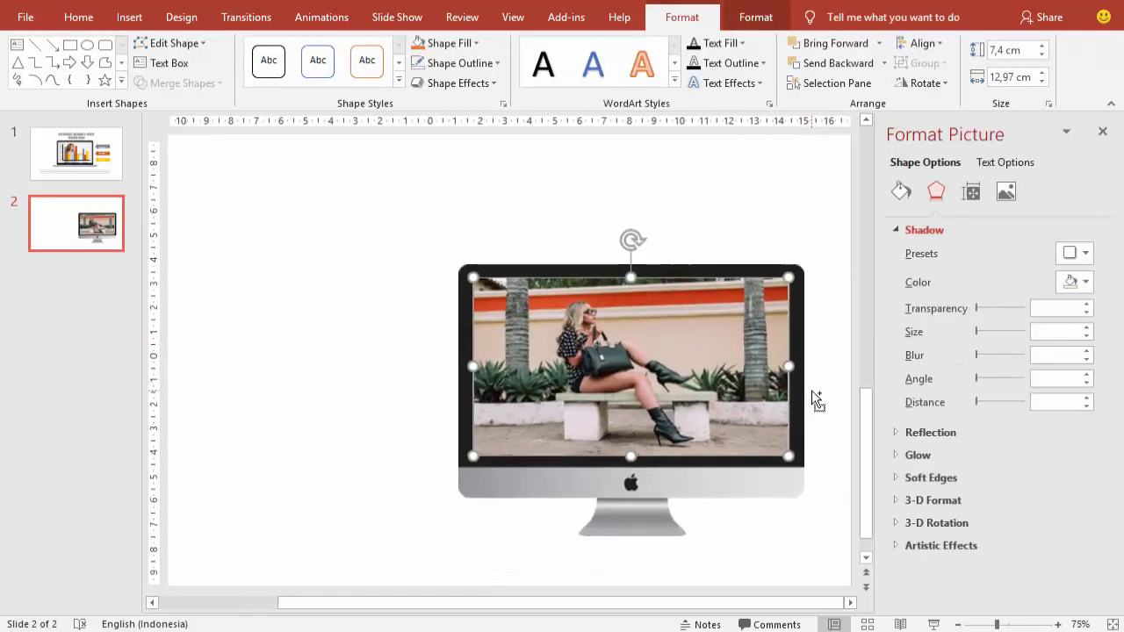
scroll(811, 390, "up", 4)
key("Delete")
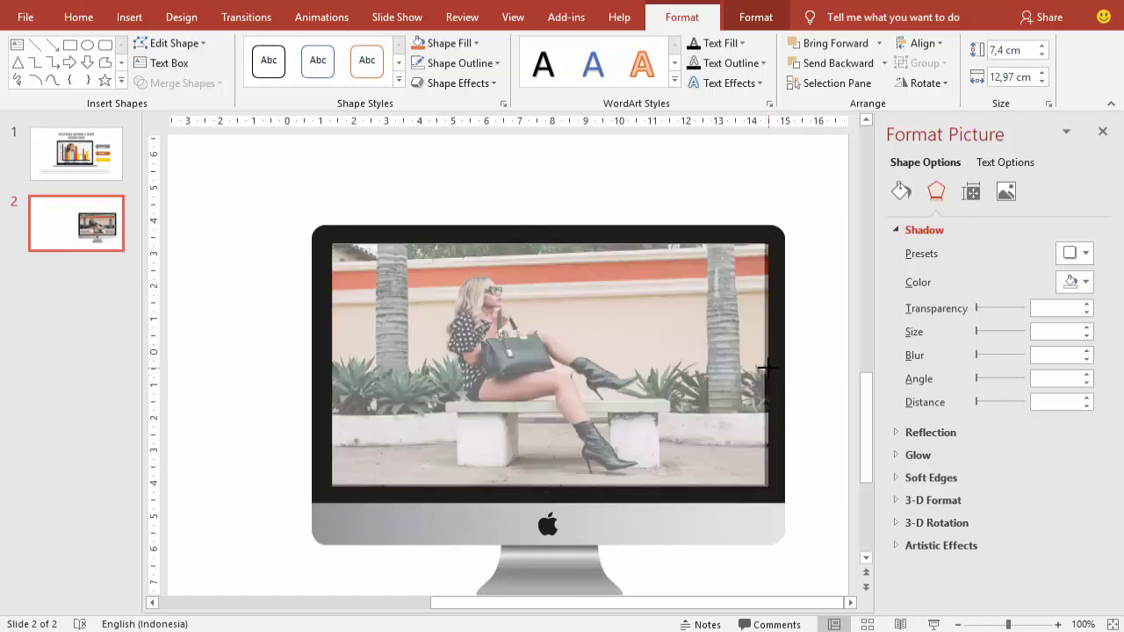
left_click_drag(766, 367, 764, 366)
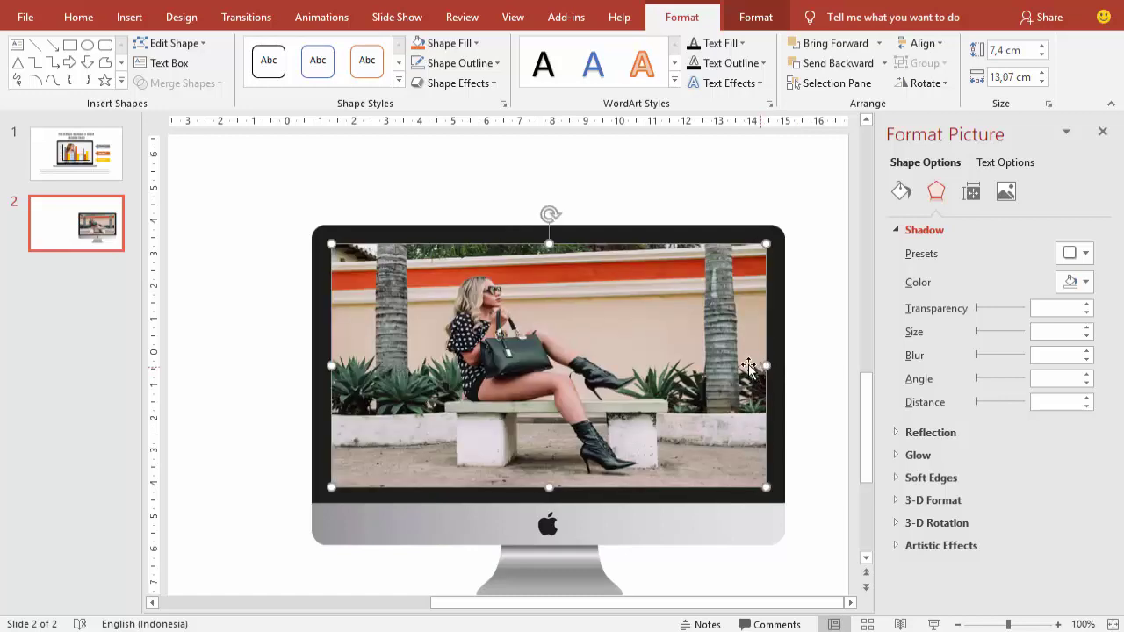
left_click(129, 17)
- Insert a clustered column chart and move its data window aside
left_click(397, 69)
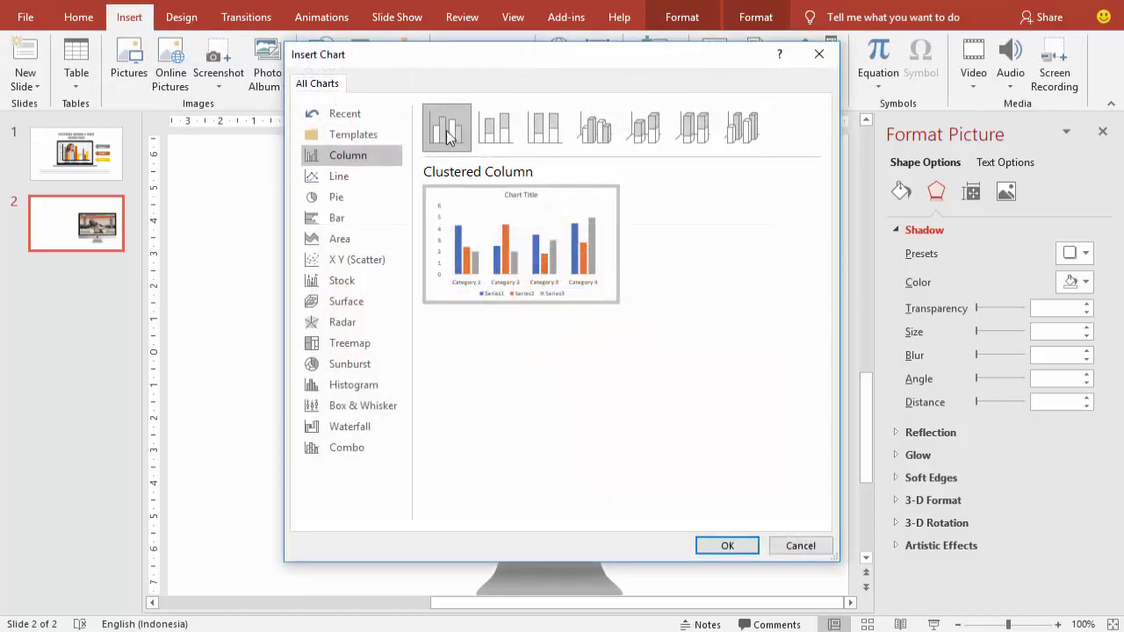
left_click(734, 545)
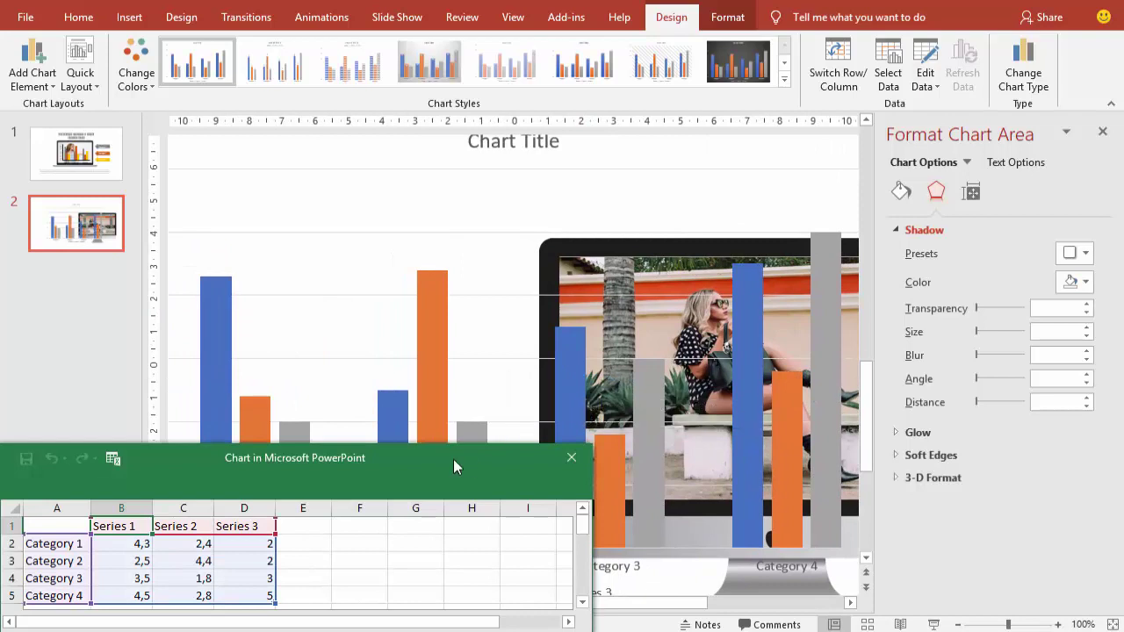
mouse_move(452, 470)
left_mouse_down()
mouse_move(545, 251)
mouse_move(492, 230)
left_mouse_up()
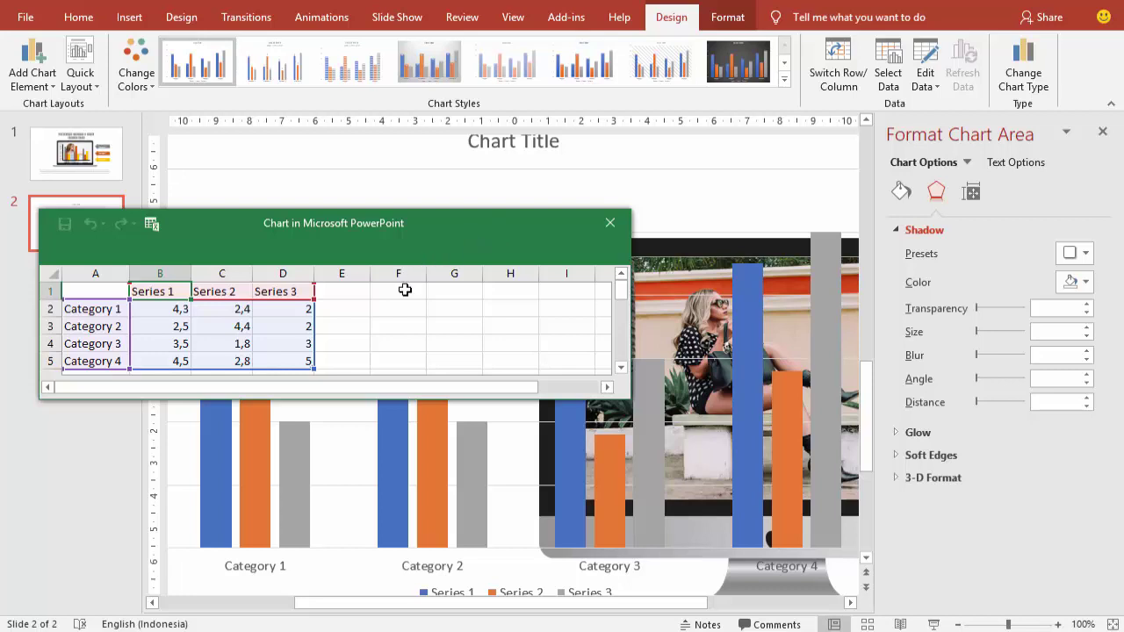
- Delete the Category 2–4 rows from the chart data, keeping only Category 1
left_click(45, 325)
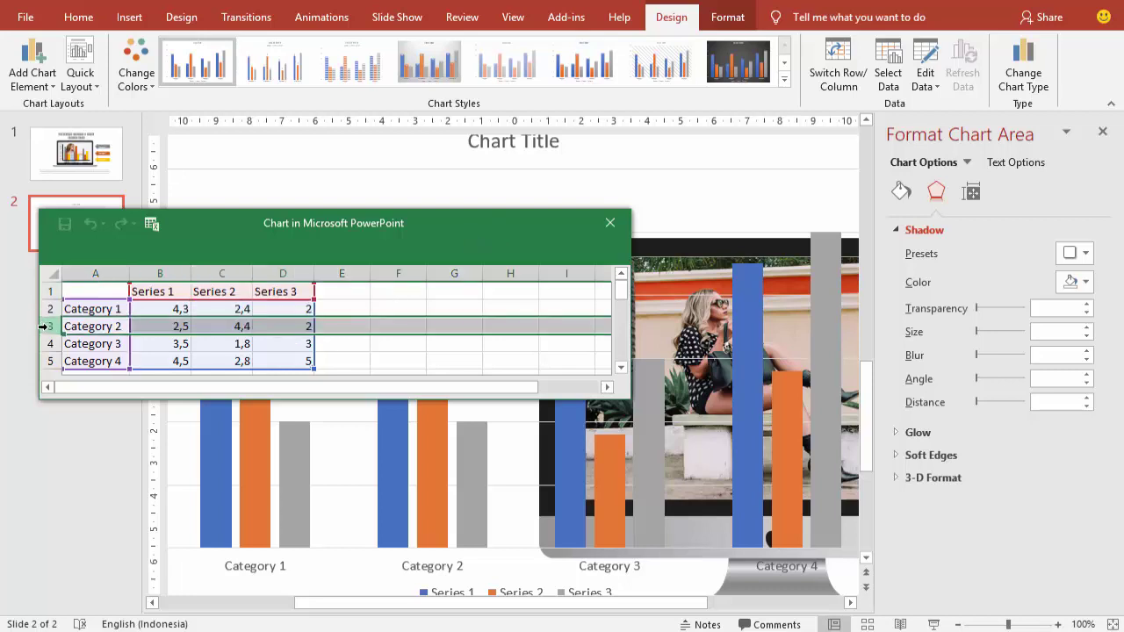
left_click_drag(45, 325, 50, 358)
right_click(50, 318)
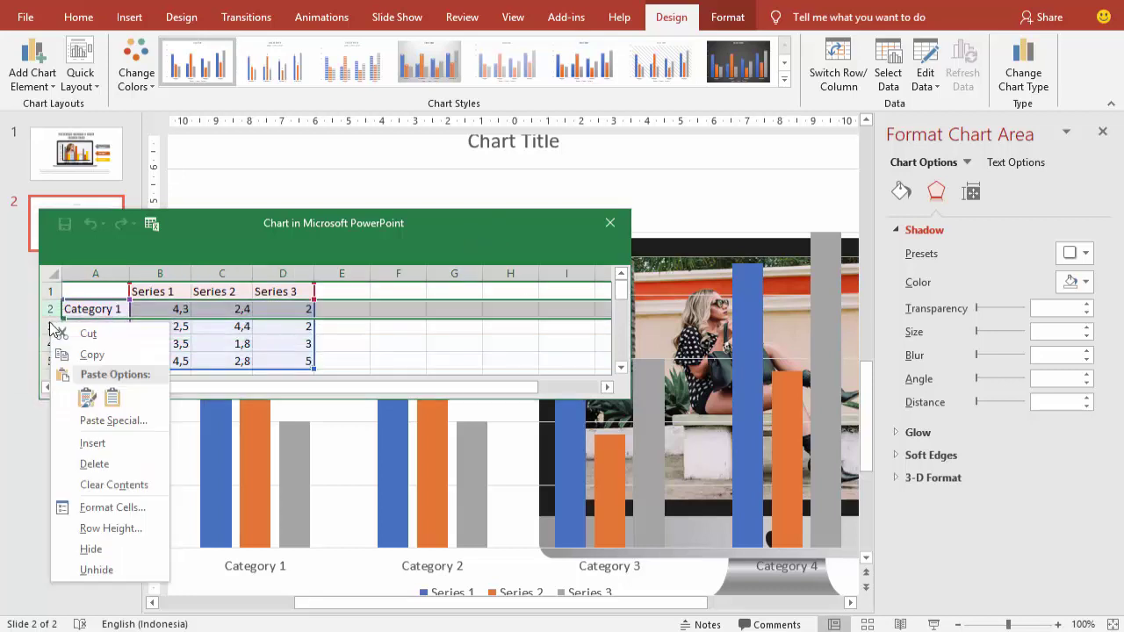
key("Escape")
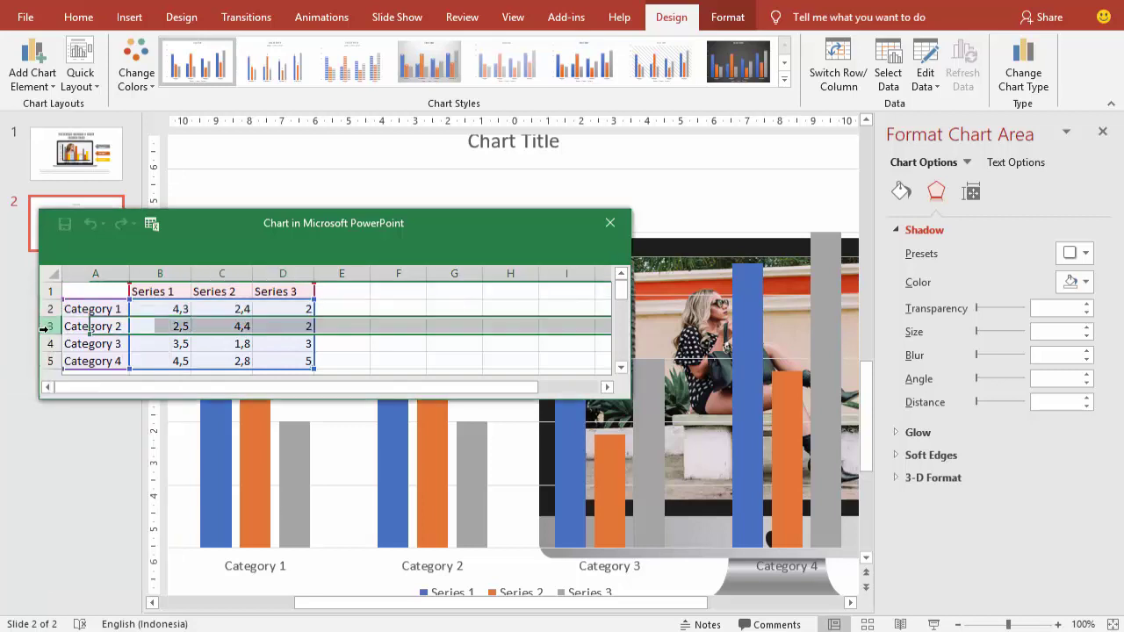
left_click_drag(50, 326, 46, 361)
right_click(49, 326)
left_click(94, 465)
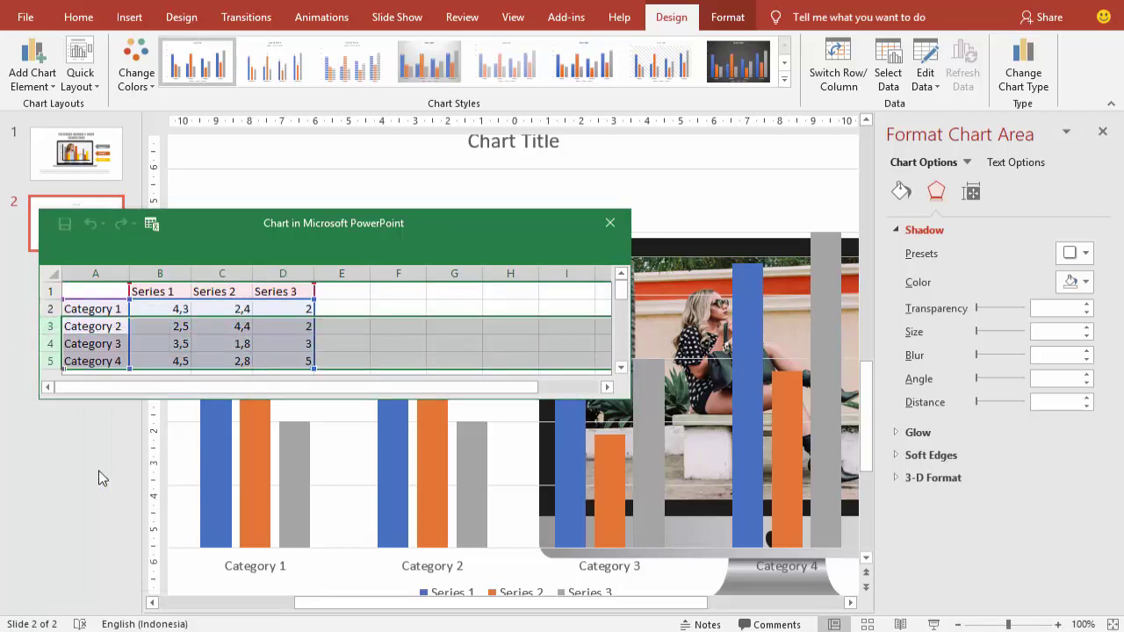
- Add two more series with headers in cells E1 and F1
left_click(328, 290)
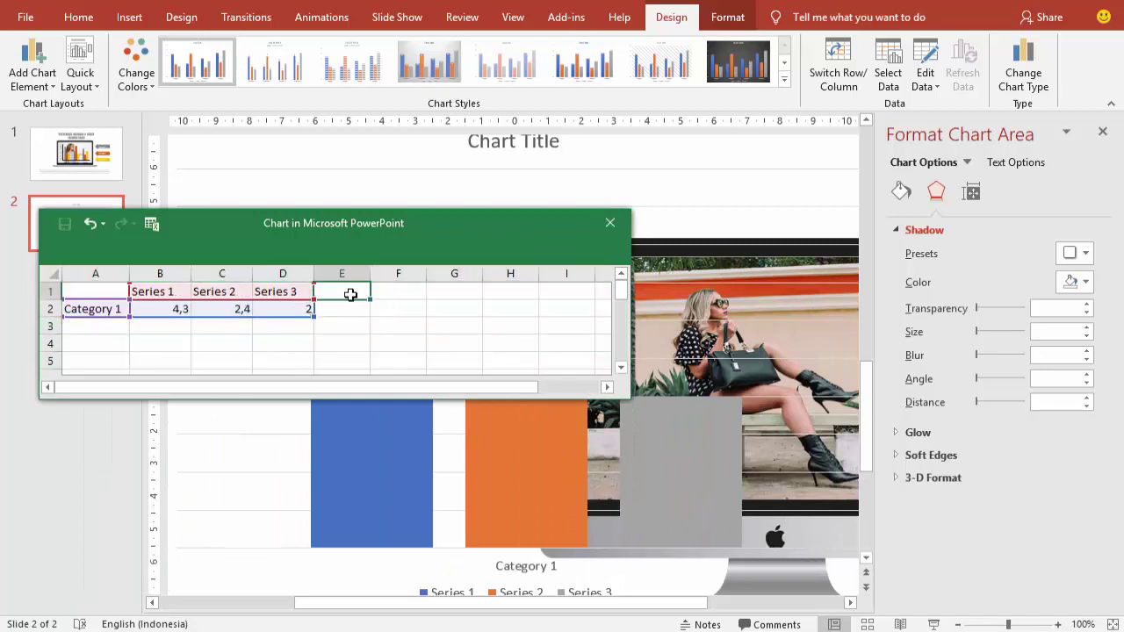
type("Series")
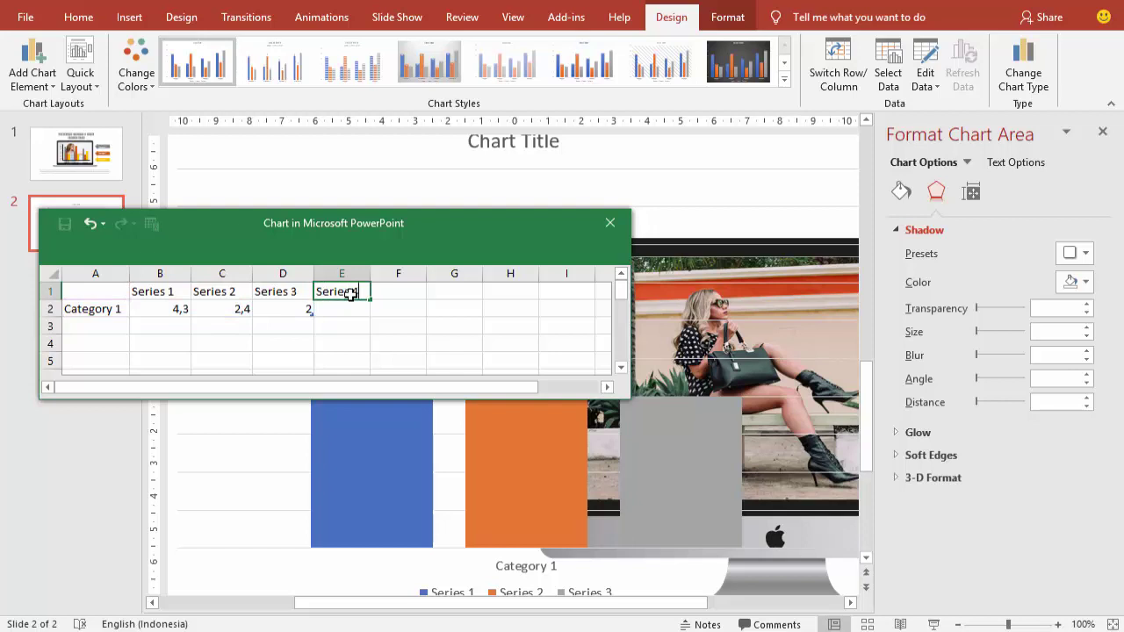
key("Return")
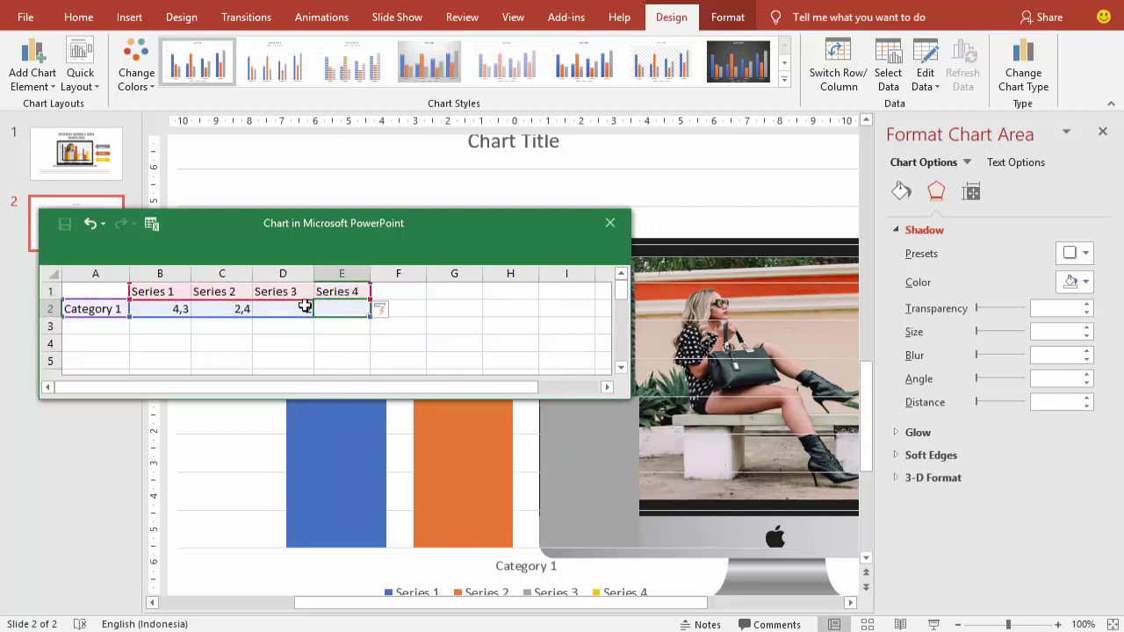
left_click(417, 290)
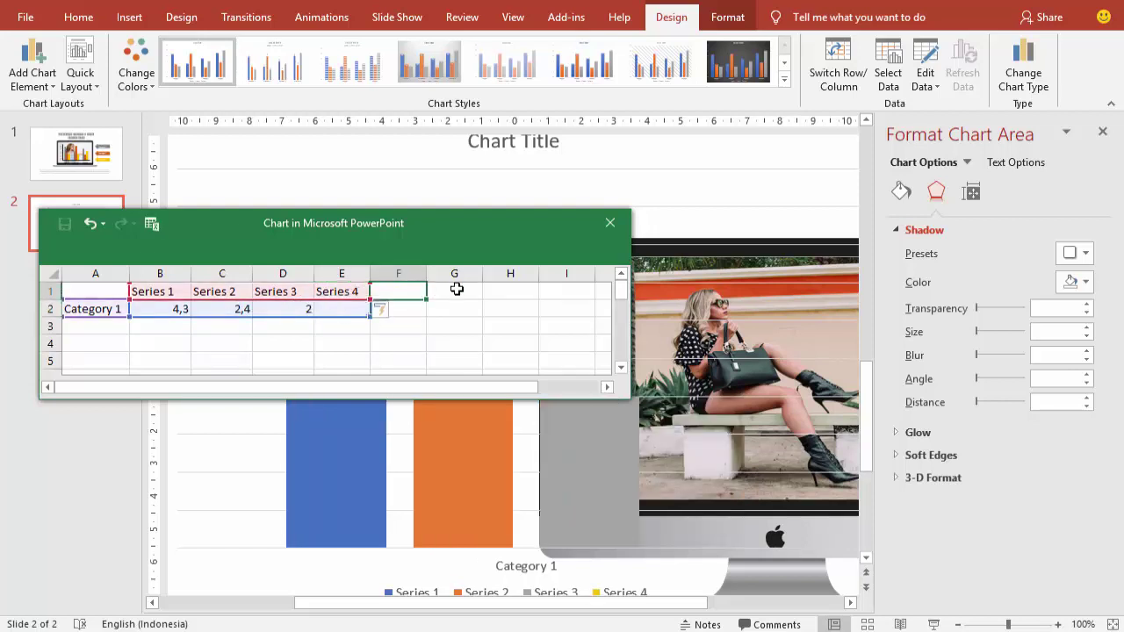
type("series 5")
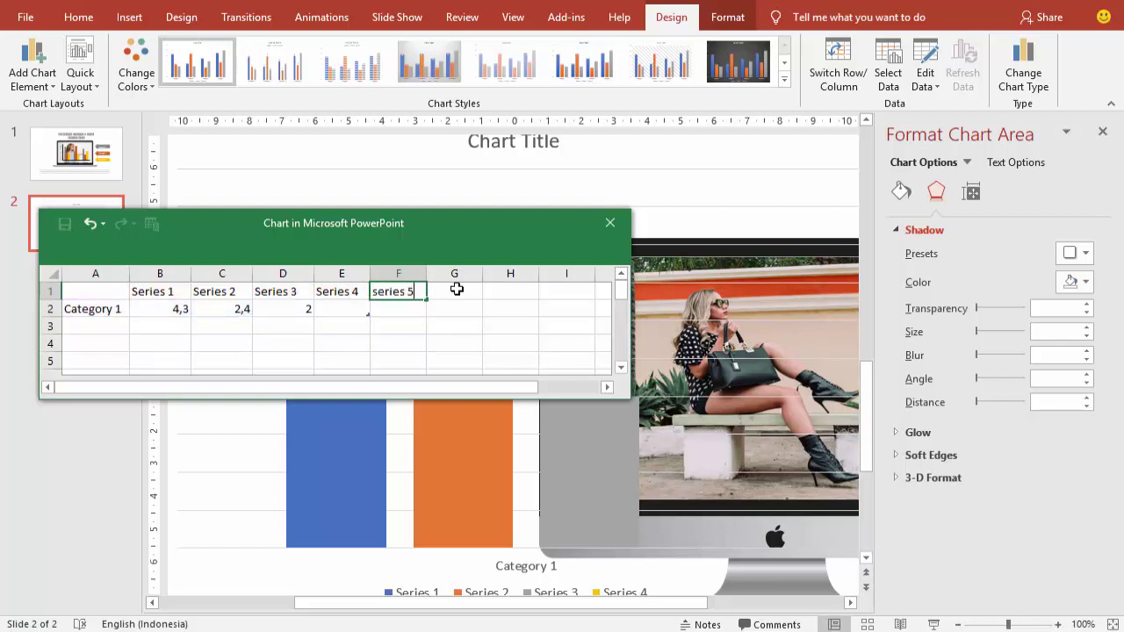
key("Return")
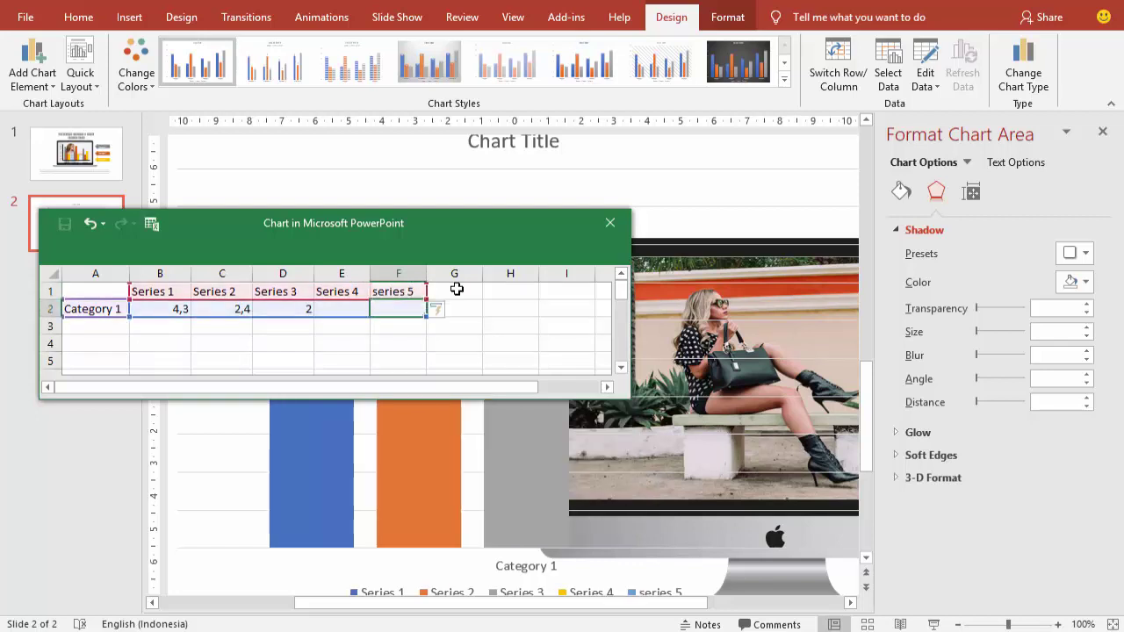
left_click(528, 306)
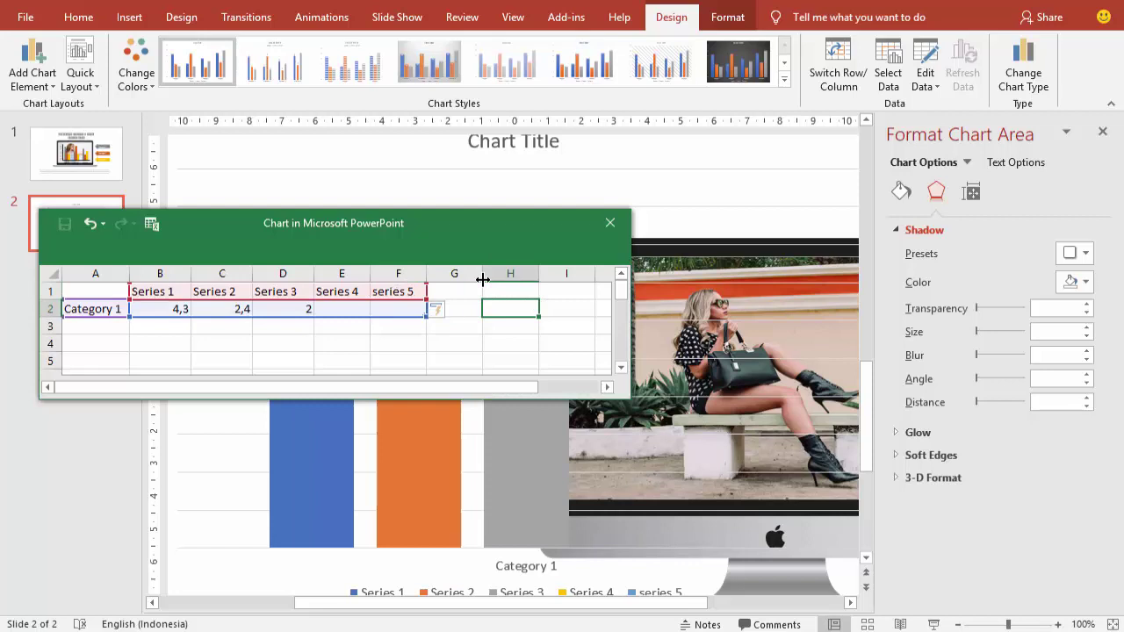
left_click(349, 307)
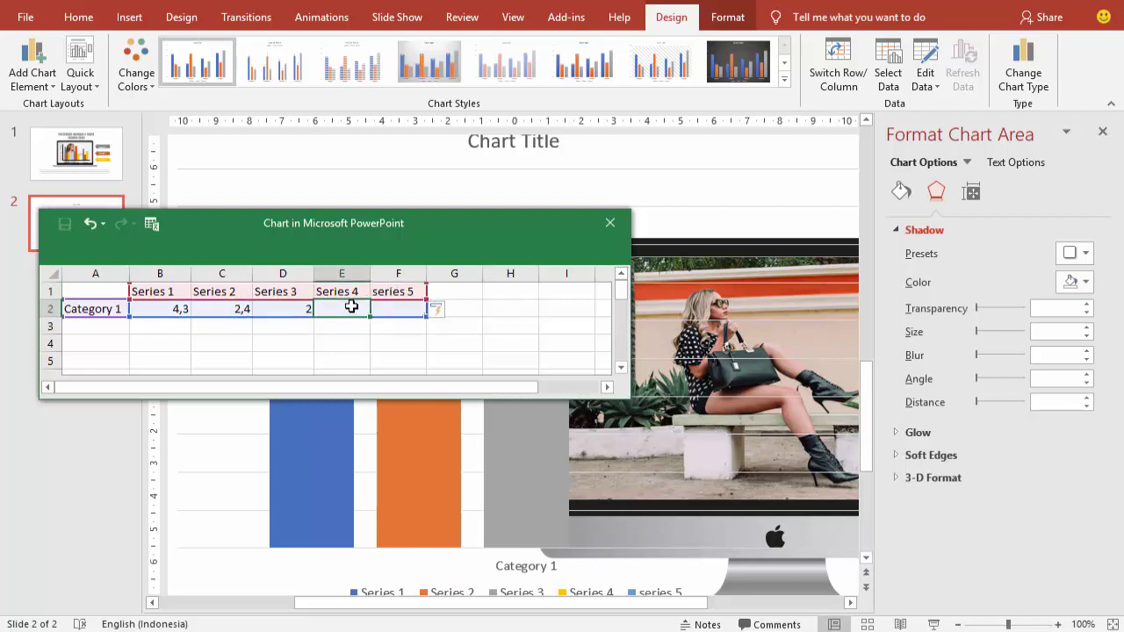
left_click(109, 308)
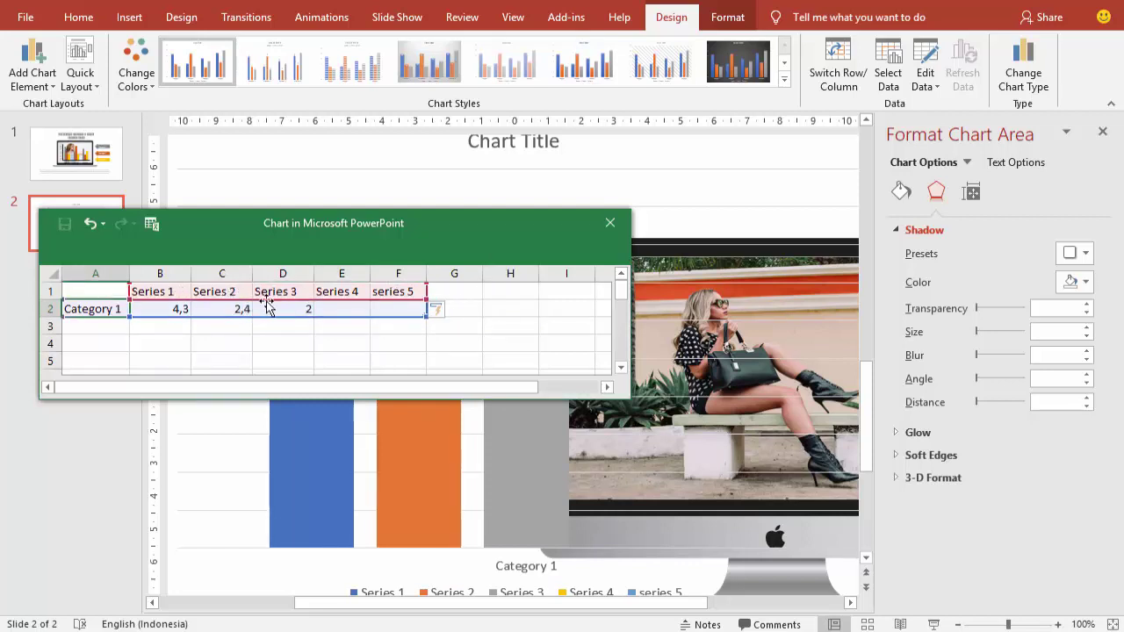
- Rename the column headers to Jan, Febr, Mar, Apr and Mei
left_click(155, 290)
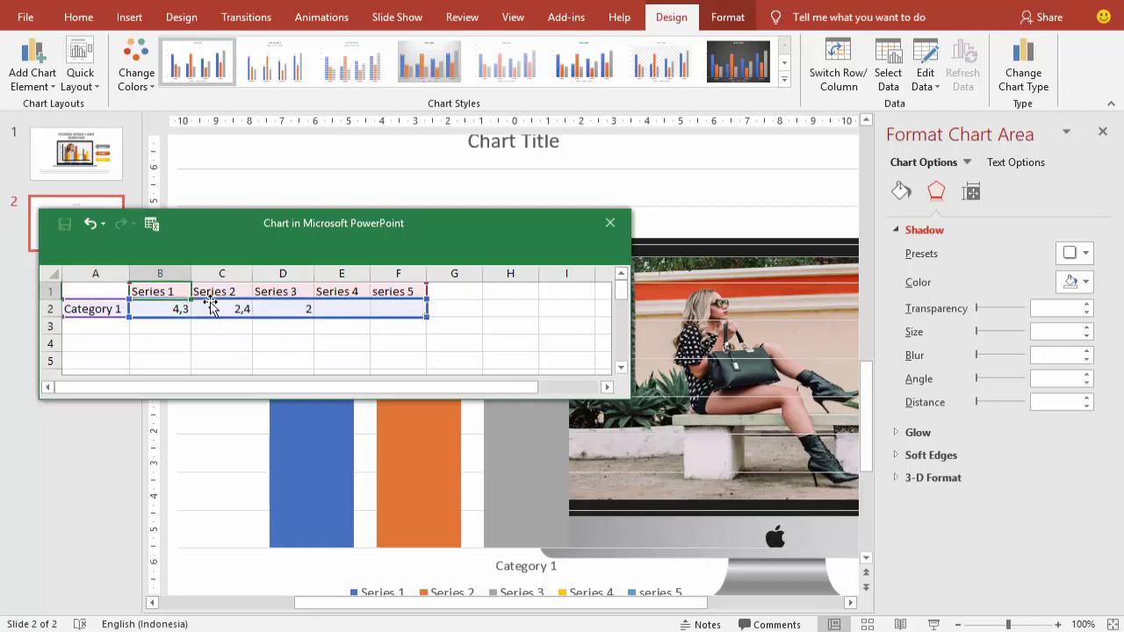
type("Jan")
key("Tab")
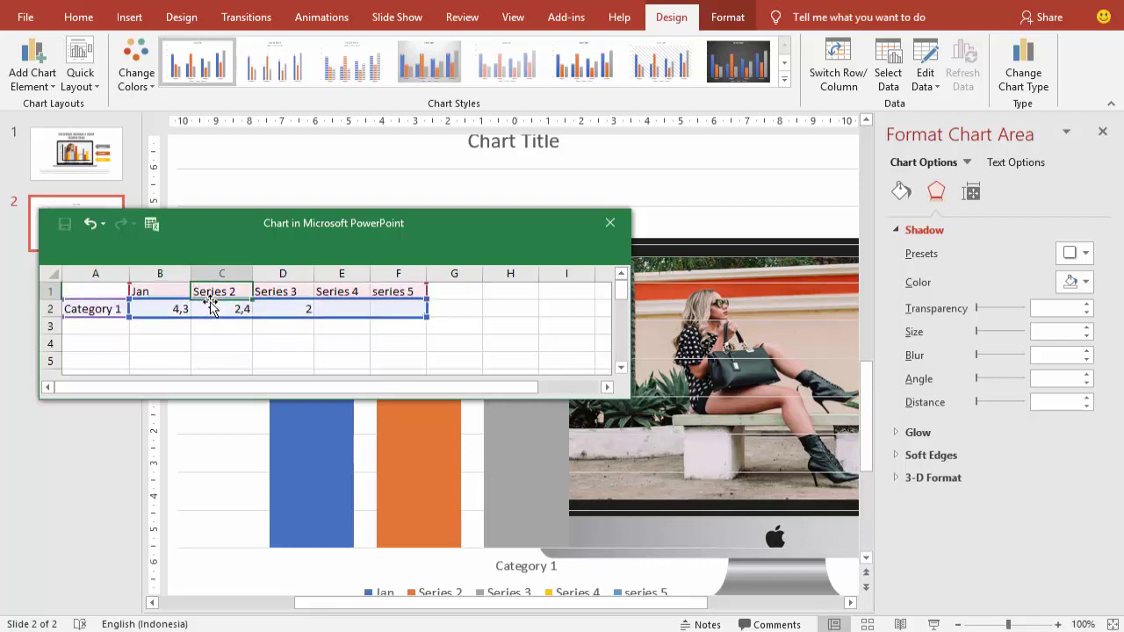
type("Febr")
key("Tab")
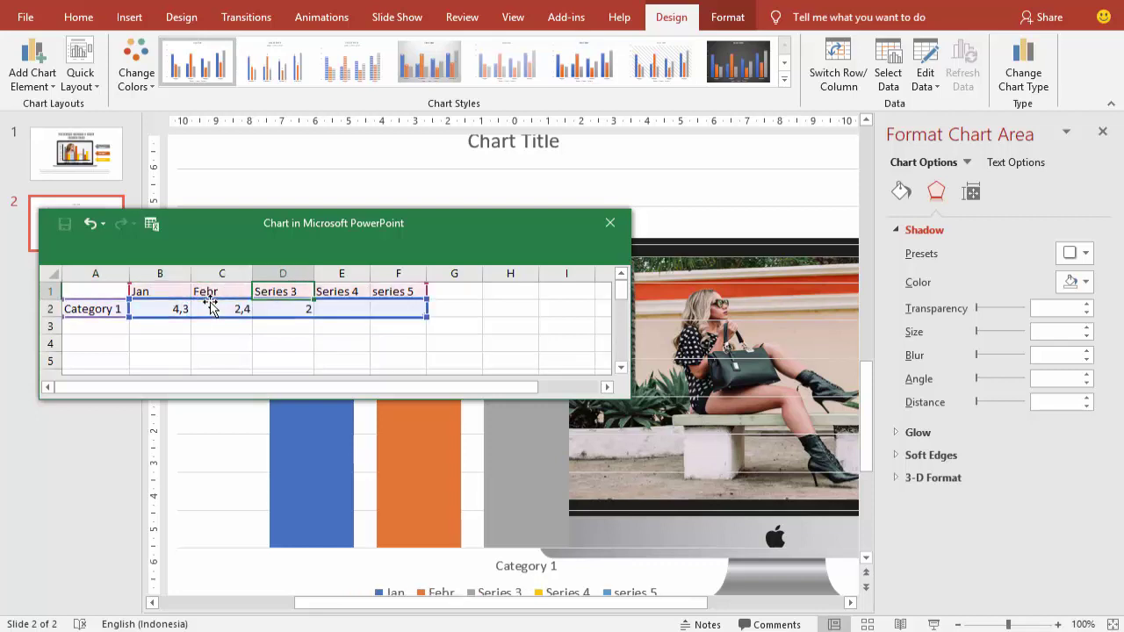
type("mar")
key("Tab")
key("shift+Tab")
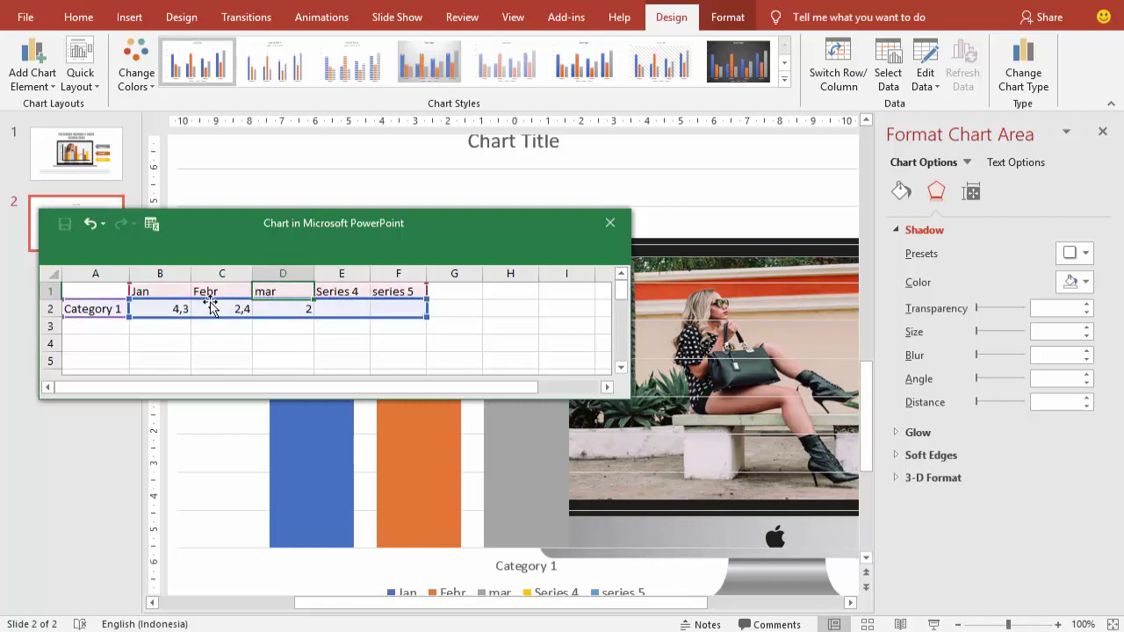
type("Mar")
key("Tab")
type("A")
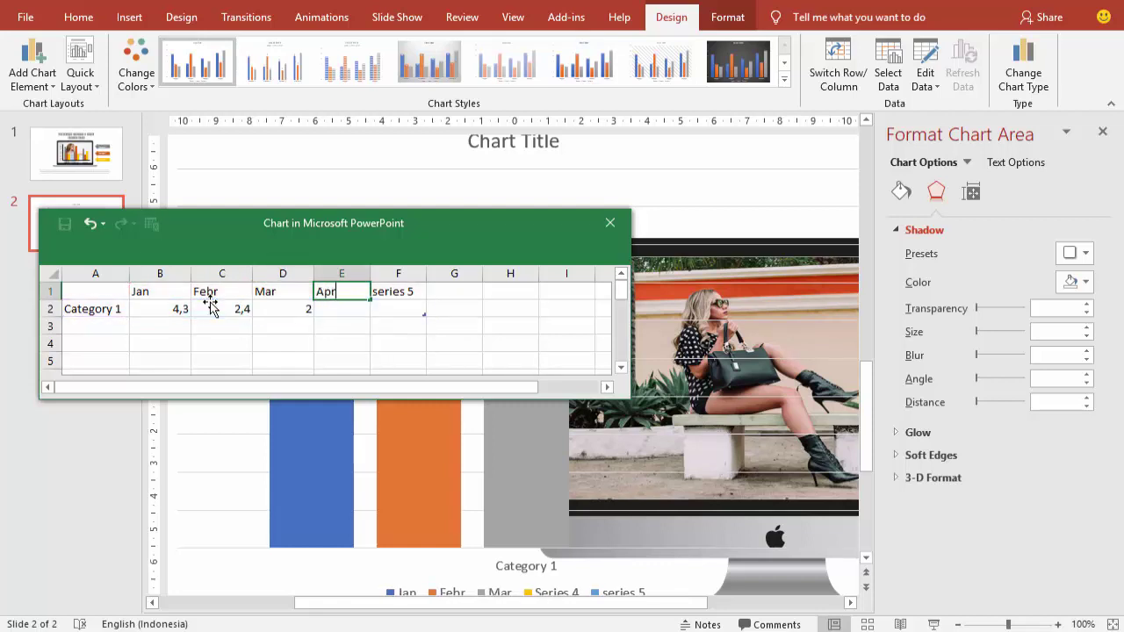
key("Tab")
key("BackSpace")
type("Mei")
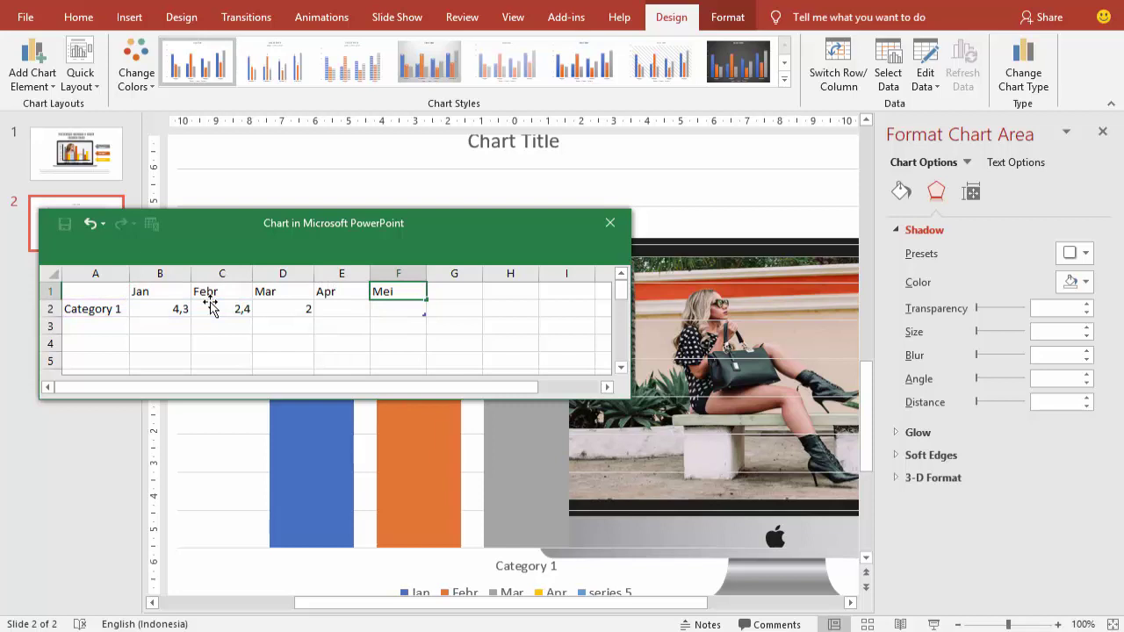
key("Return")
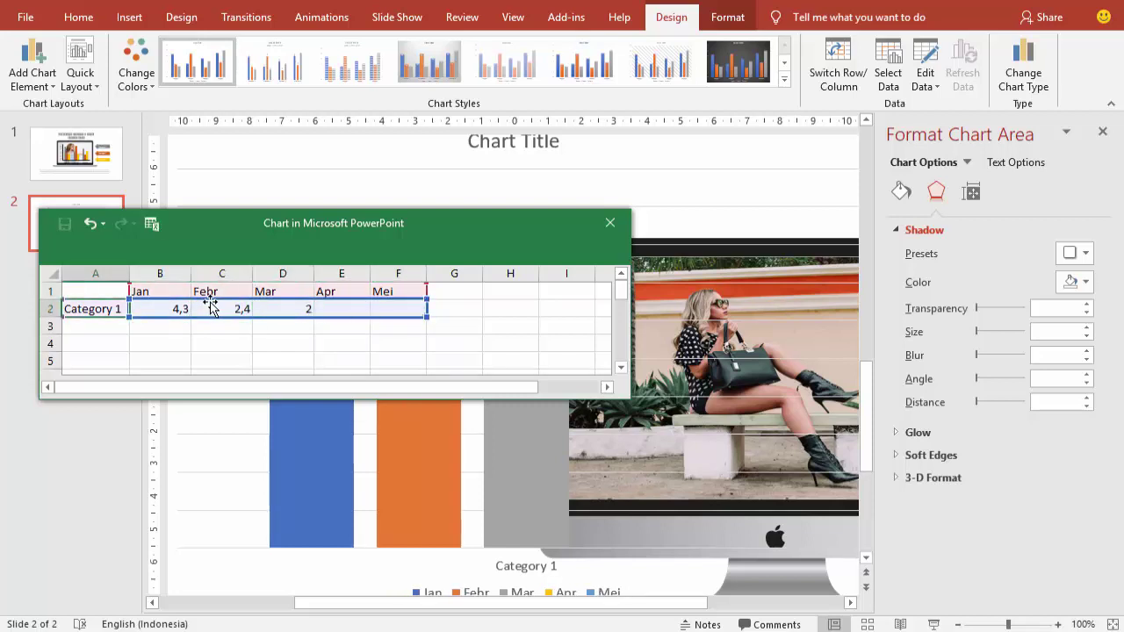
- Name the row Penjualan and enter sales values 100, 120, 125, 110 and 98
type("Penjualan")
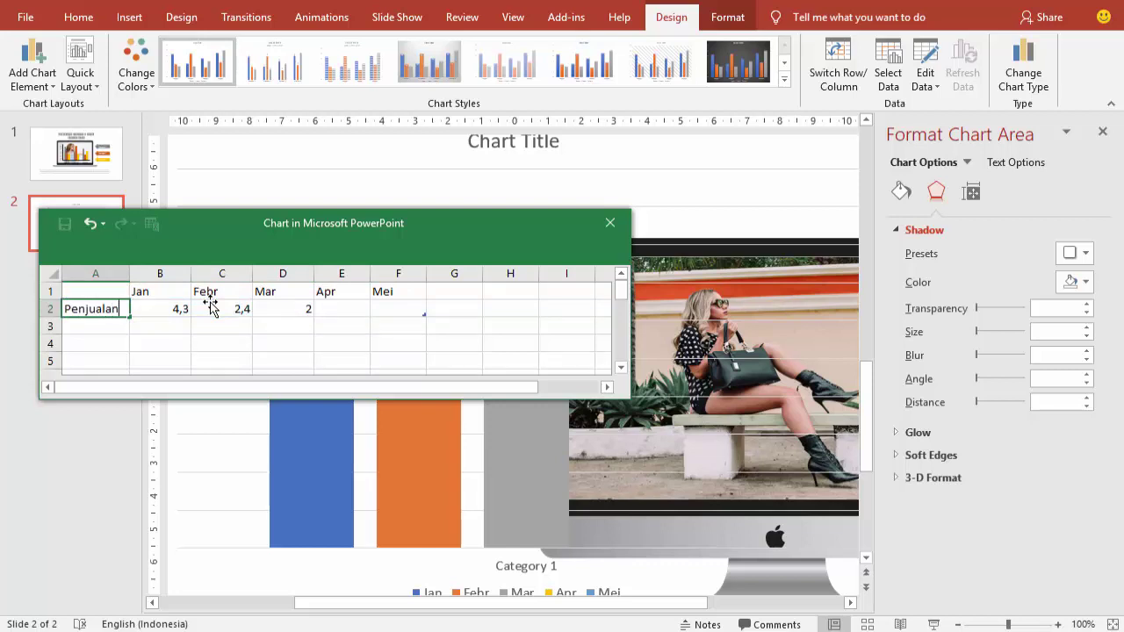
key("Tab")
type("1")
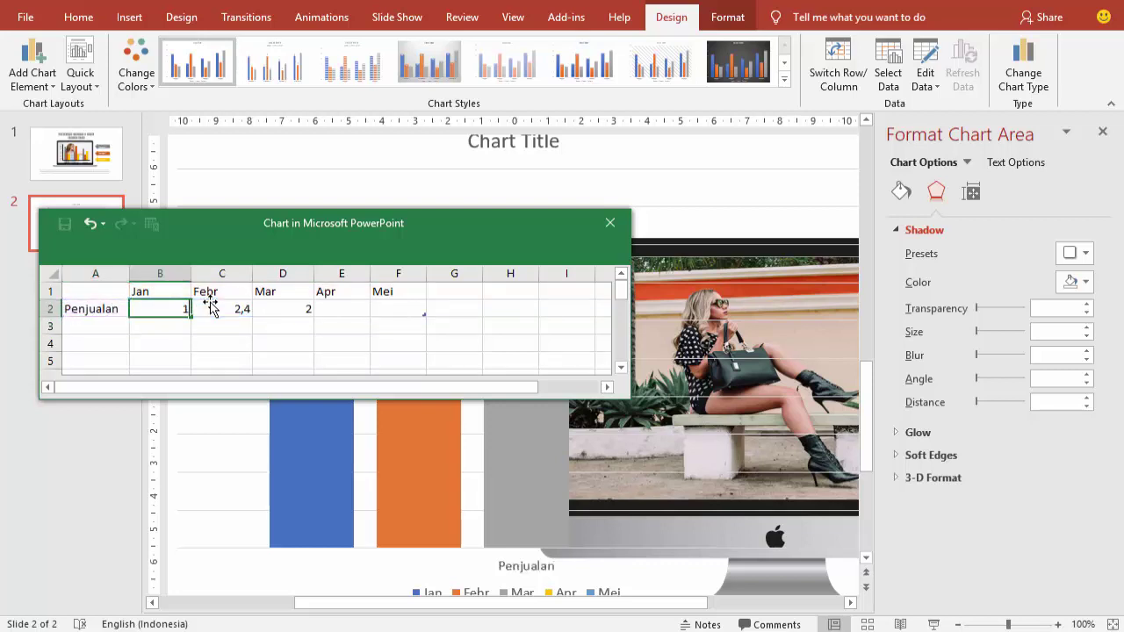
key("Tab")
type("1")
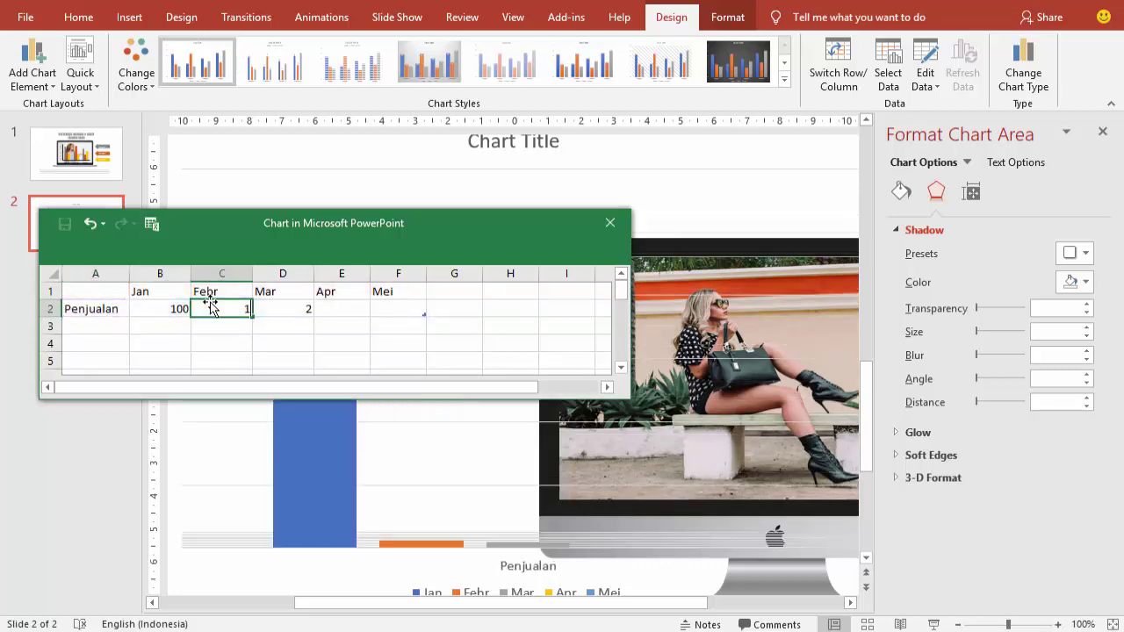
type("20")
key("Tab")
type("125")
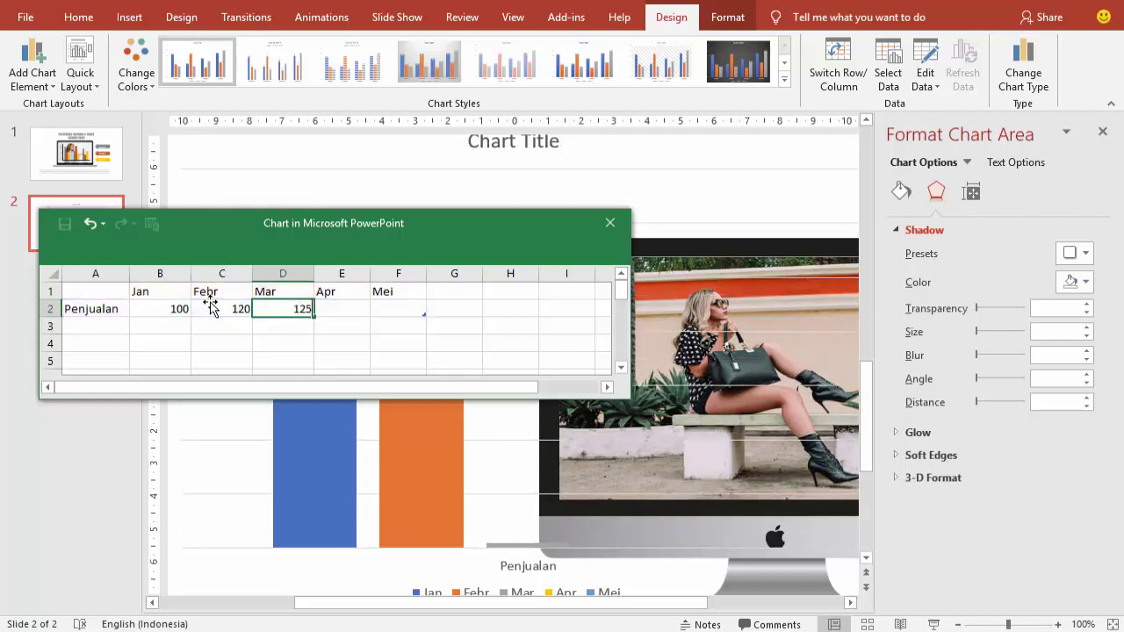
key("Tab")
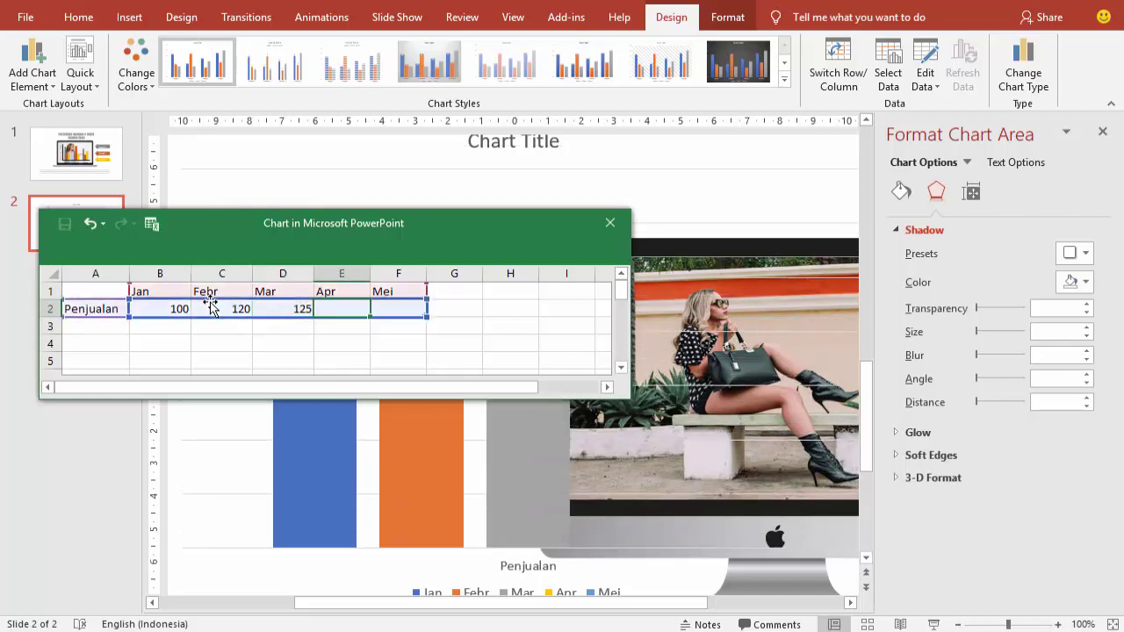
type("110")
key("Tab")
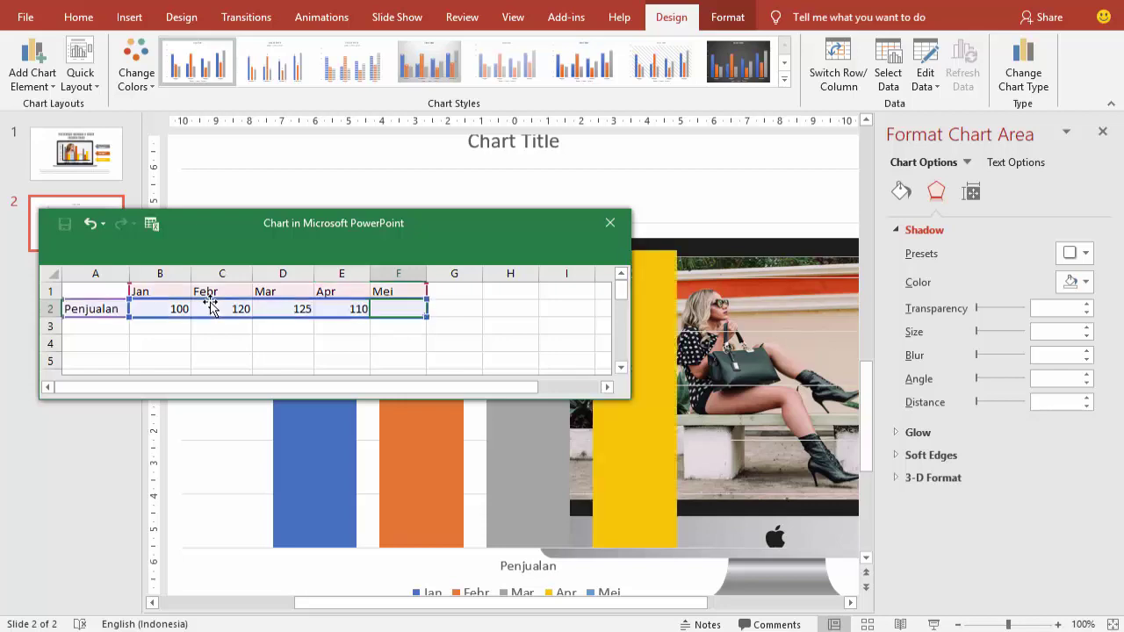
type("98")
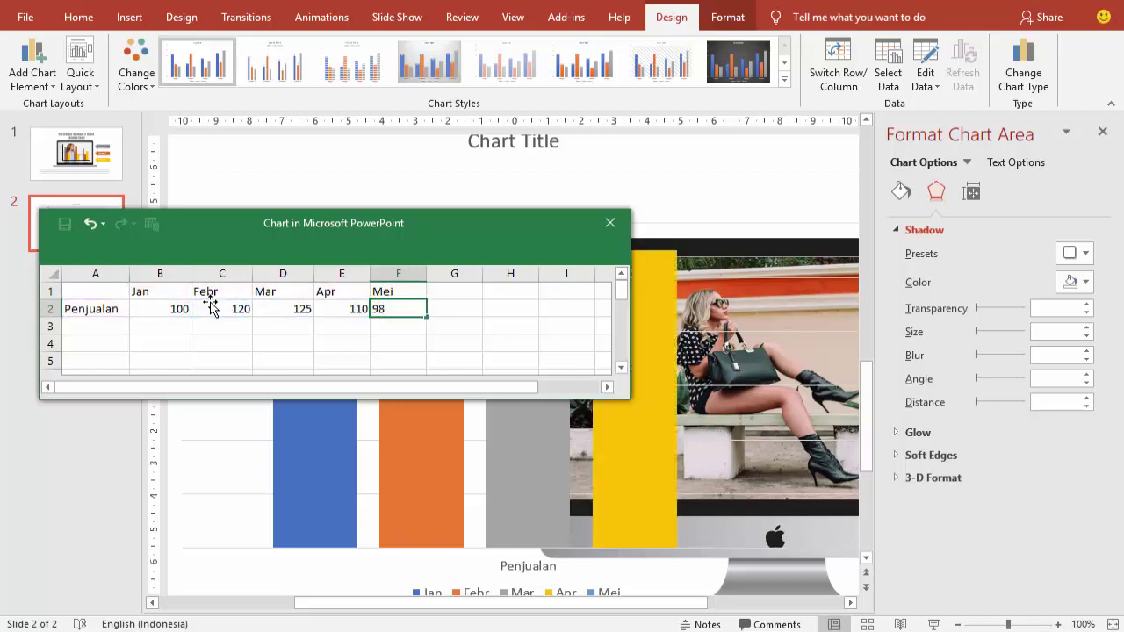
key("Return")
- Close the chart data sheet, then delete the horizontal gridlines and the Chart Title
left_click(611, 223)
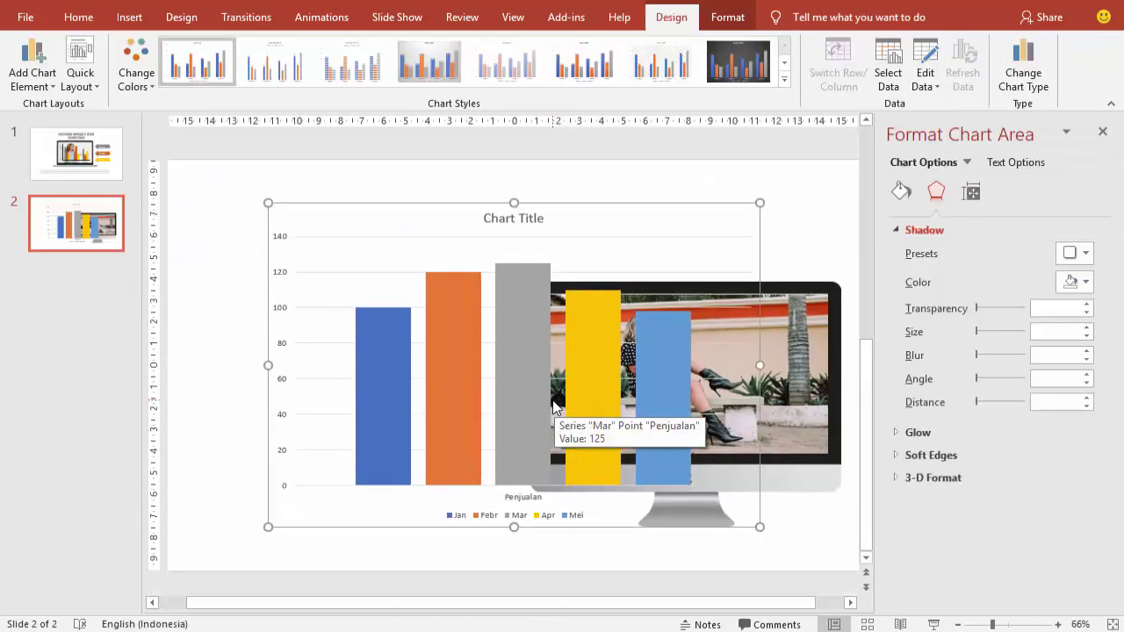
scroll(457, 368, "down", 2)
left_click(307, 263)
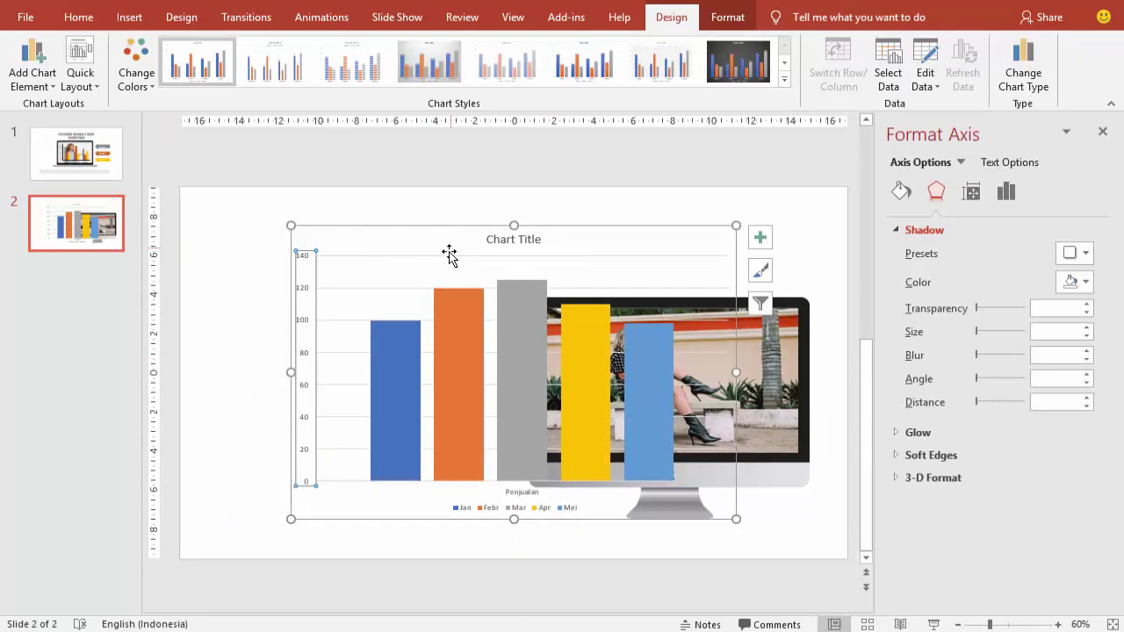
left_click(445, 255)
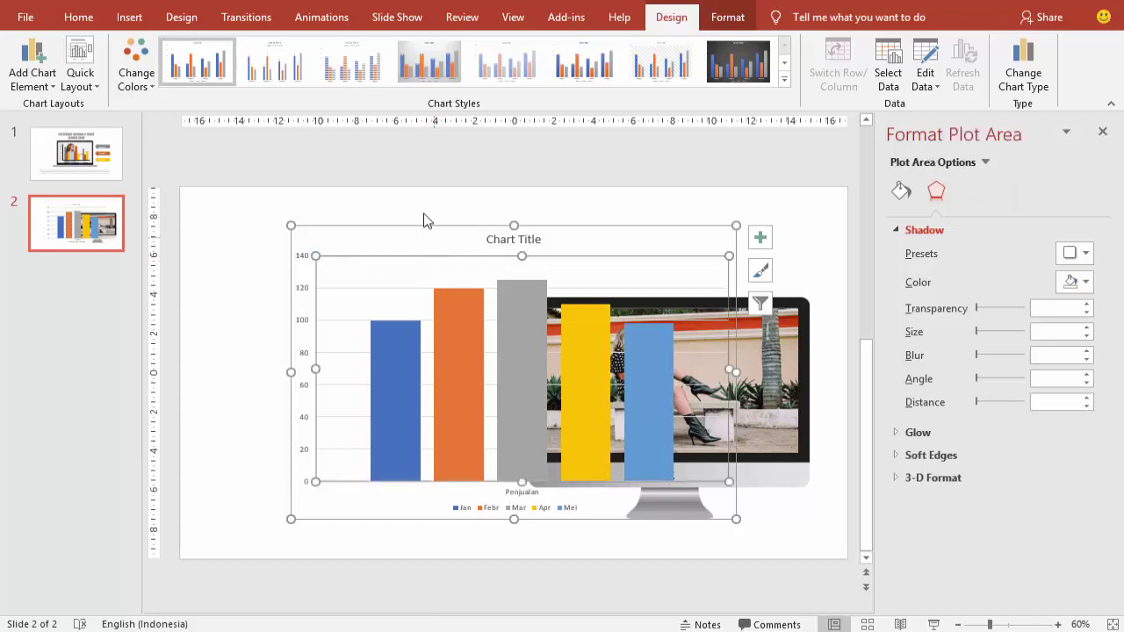
left_click(424, 219)
left_click(408, 291)
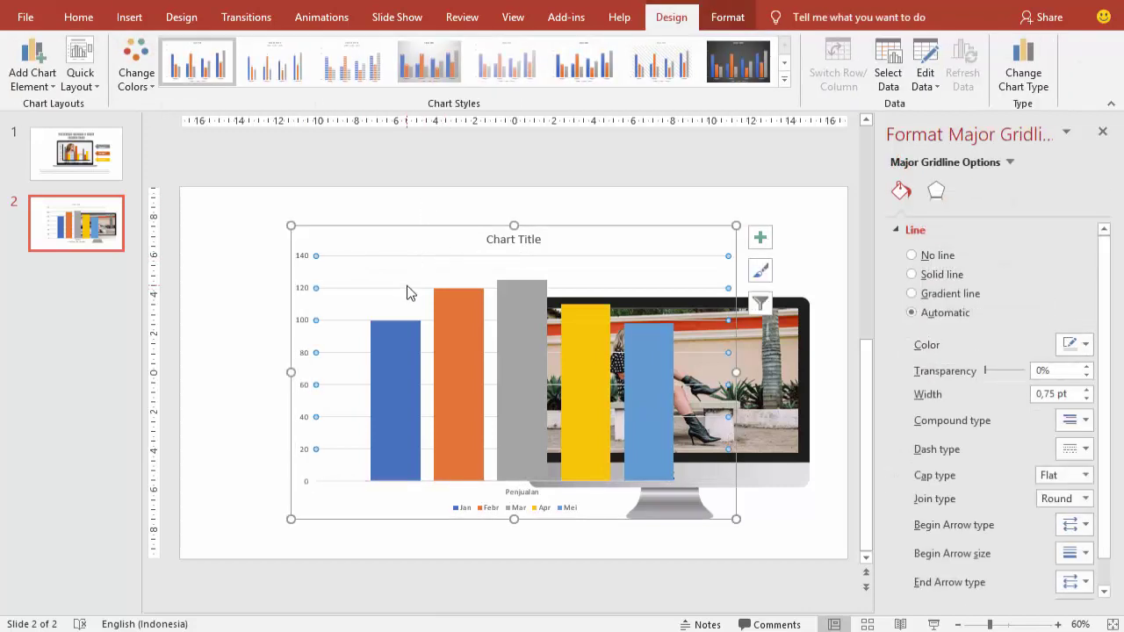
key("Delete")
left_click(497, 242)
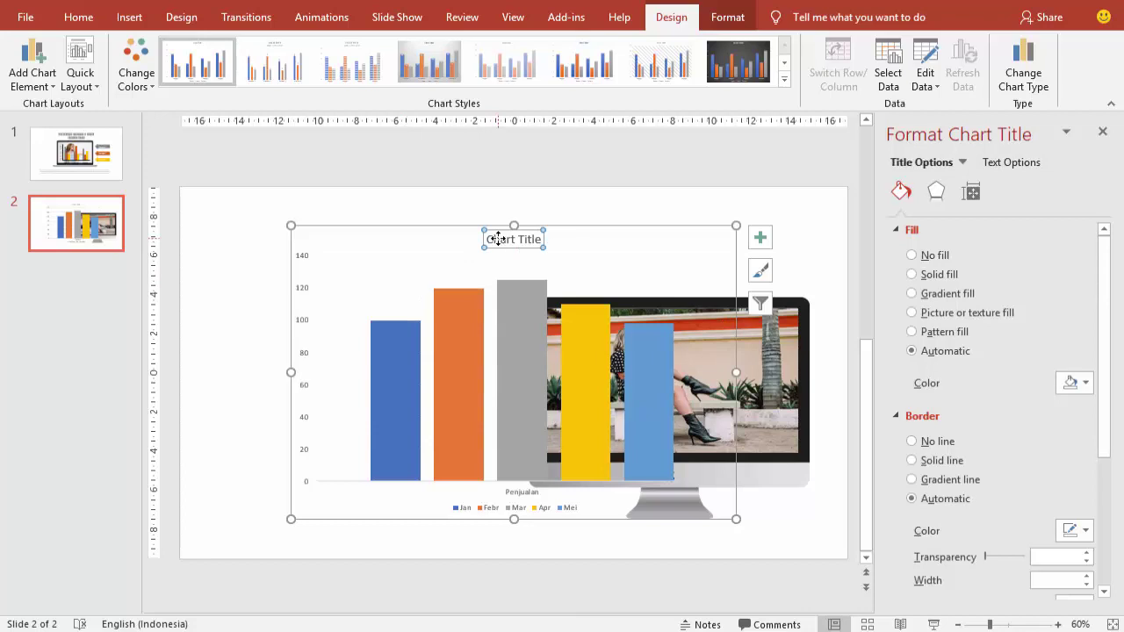
key("Delete")
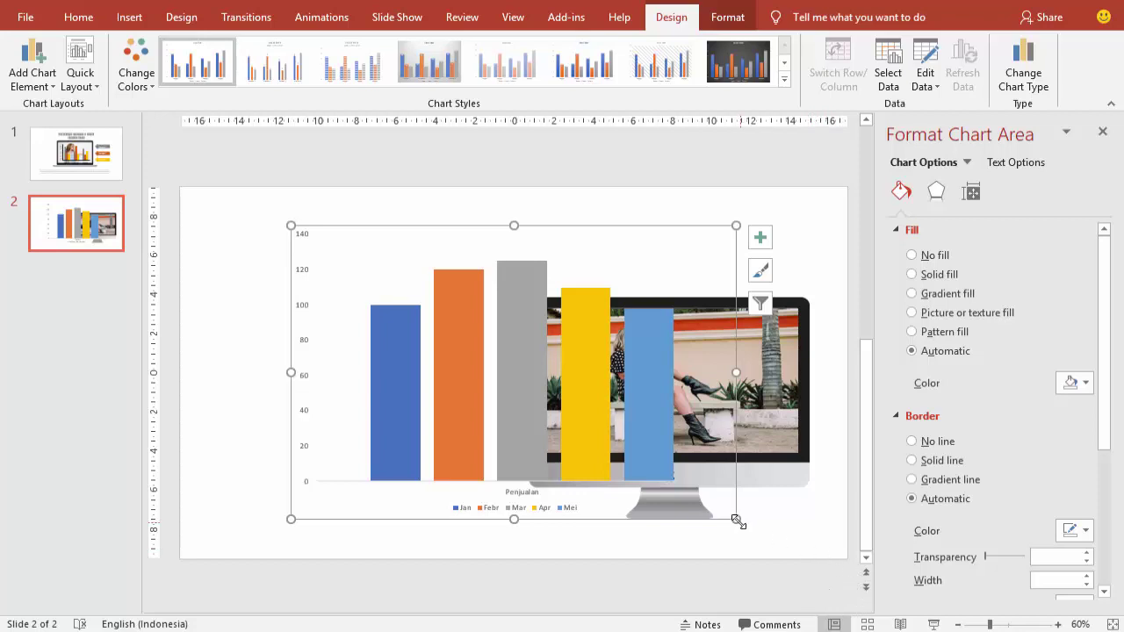
- Shrink the chart, move it onto the monitor, and stretch its edges to fill the screen
left_click_drag(735, 519, 555, 411)
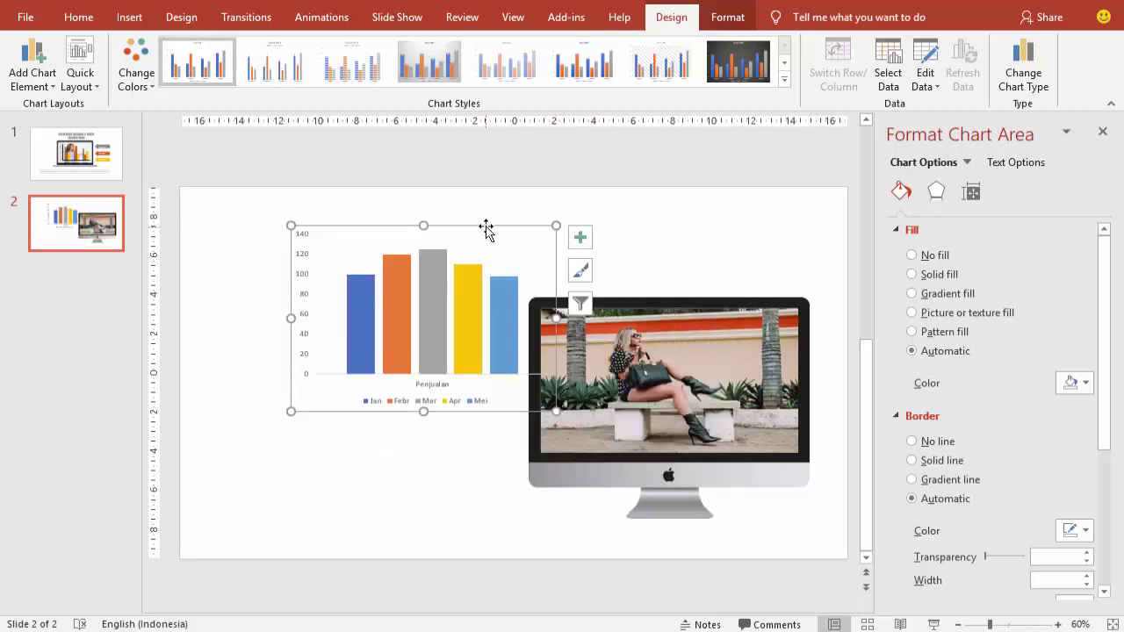
mouse_move(487, 228)
left_mouse_down()
mouse_move(733, 287)
mouse_move(733, 309)
left_mouse_up()
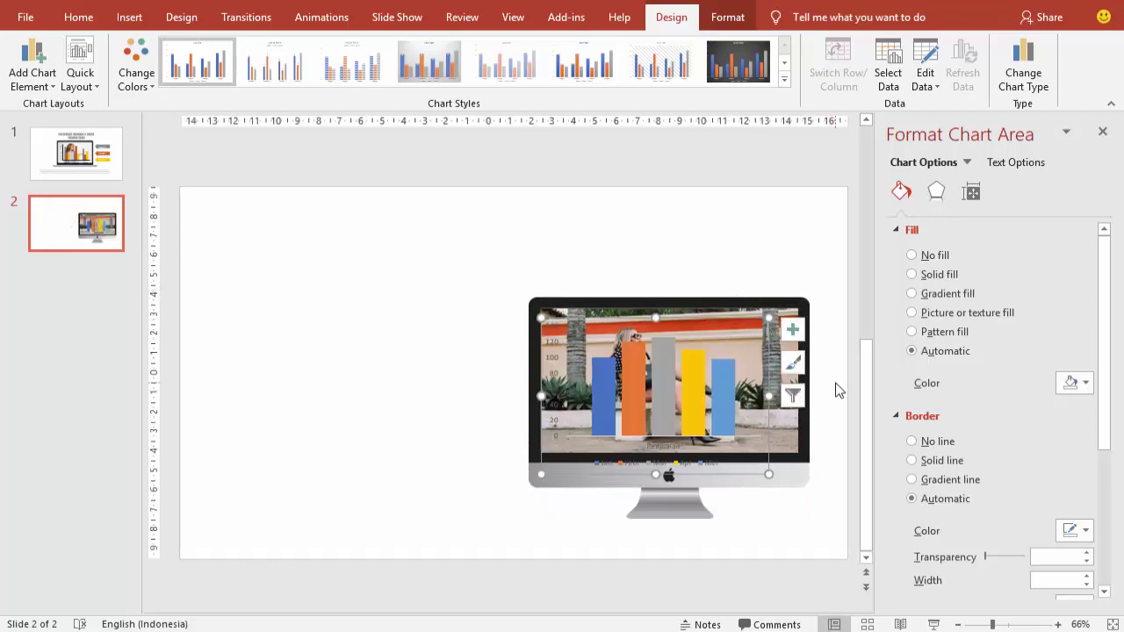
scroll(825, 379, "up", 5)
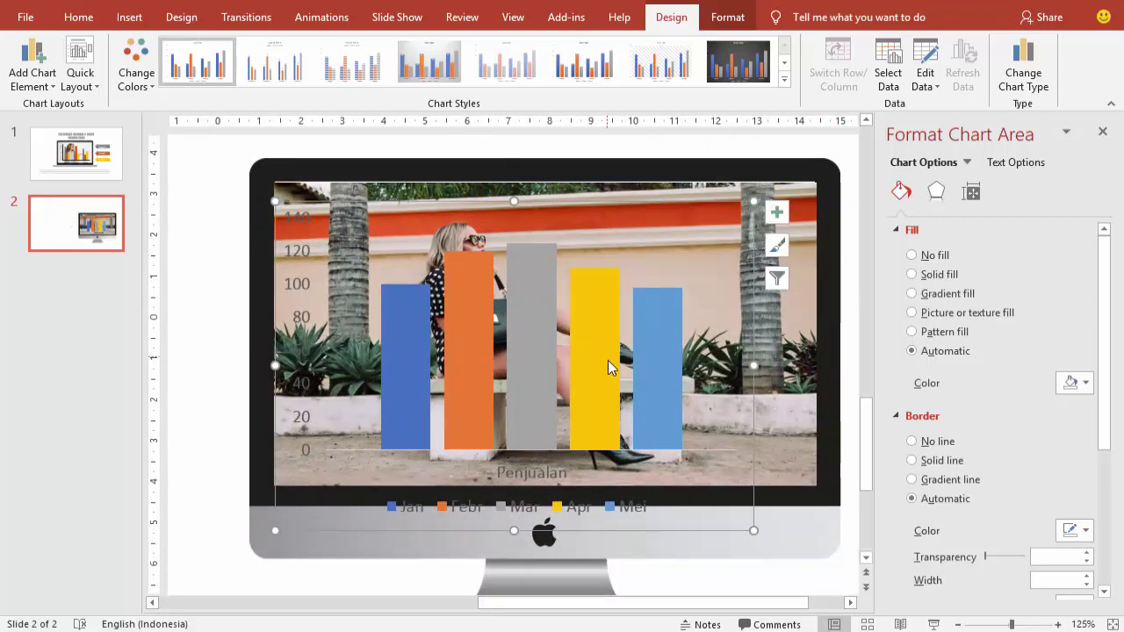
left_click_drag(712, 527, 741, 488)
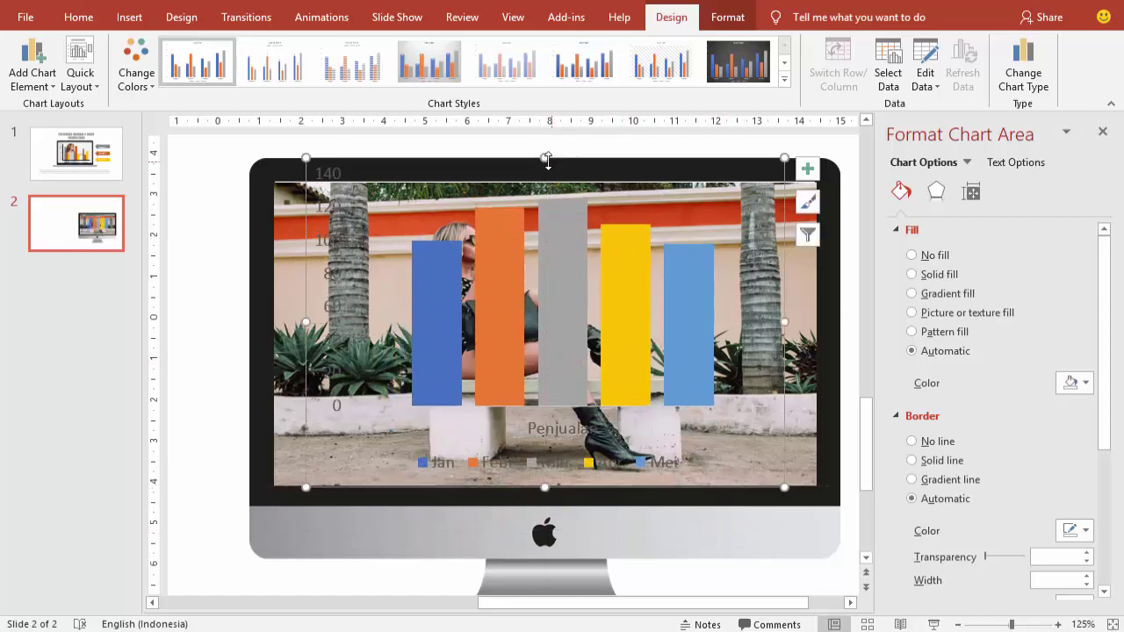
left_click_drag(544, 158, 545, 192)
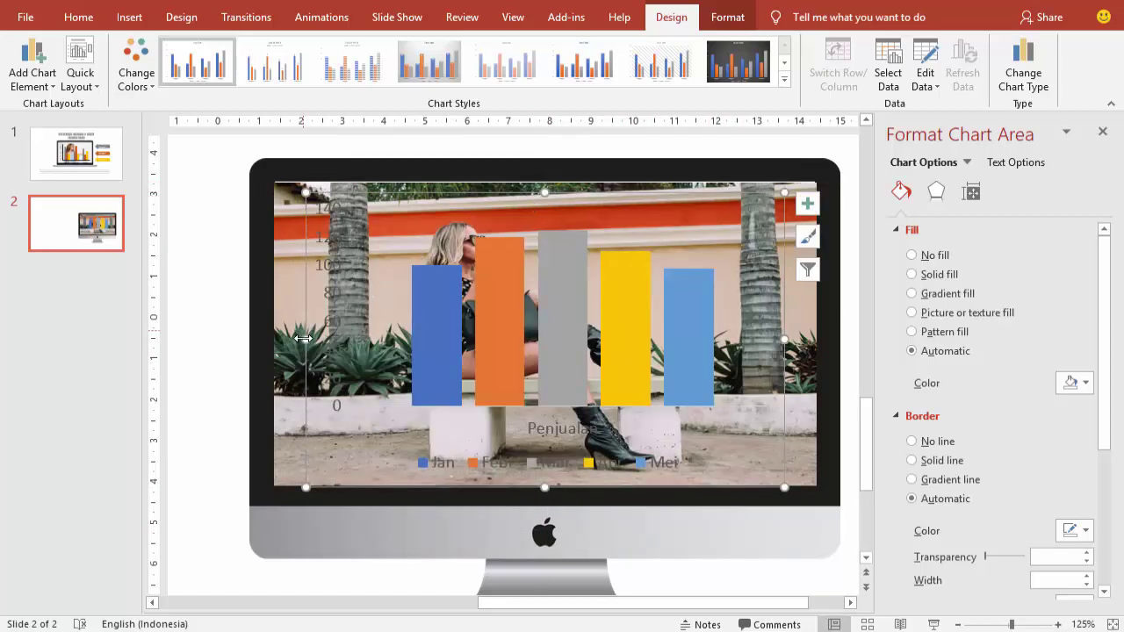
left_click_drag(305, 339, 290, 341)
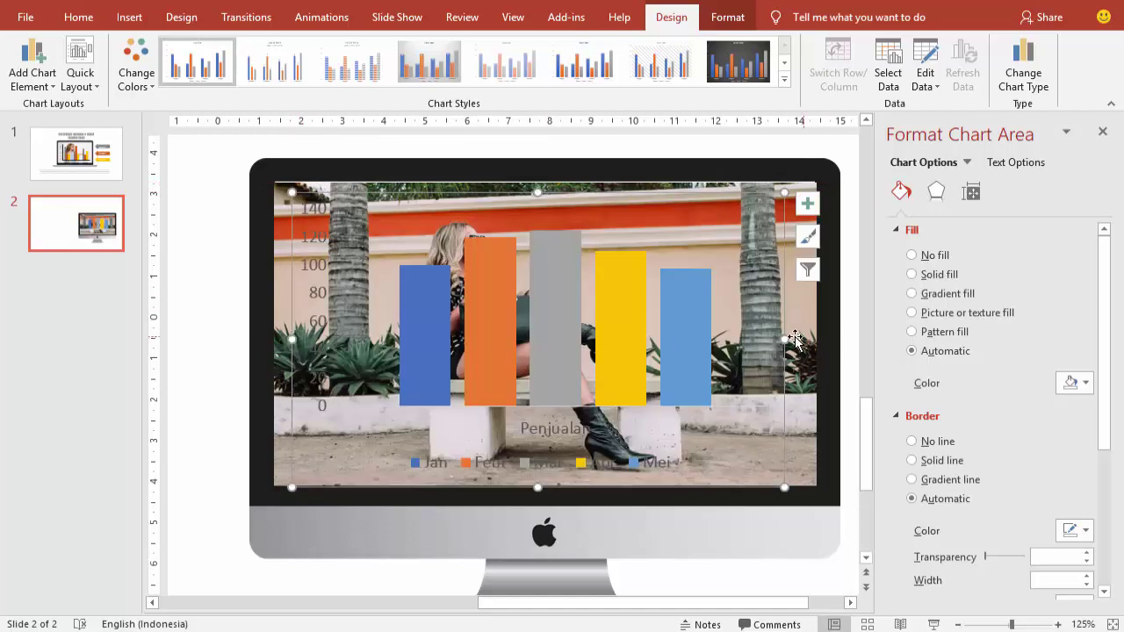
left_click_drag(784, 338, 800, 339)
left_click(342, 246)
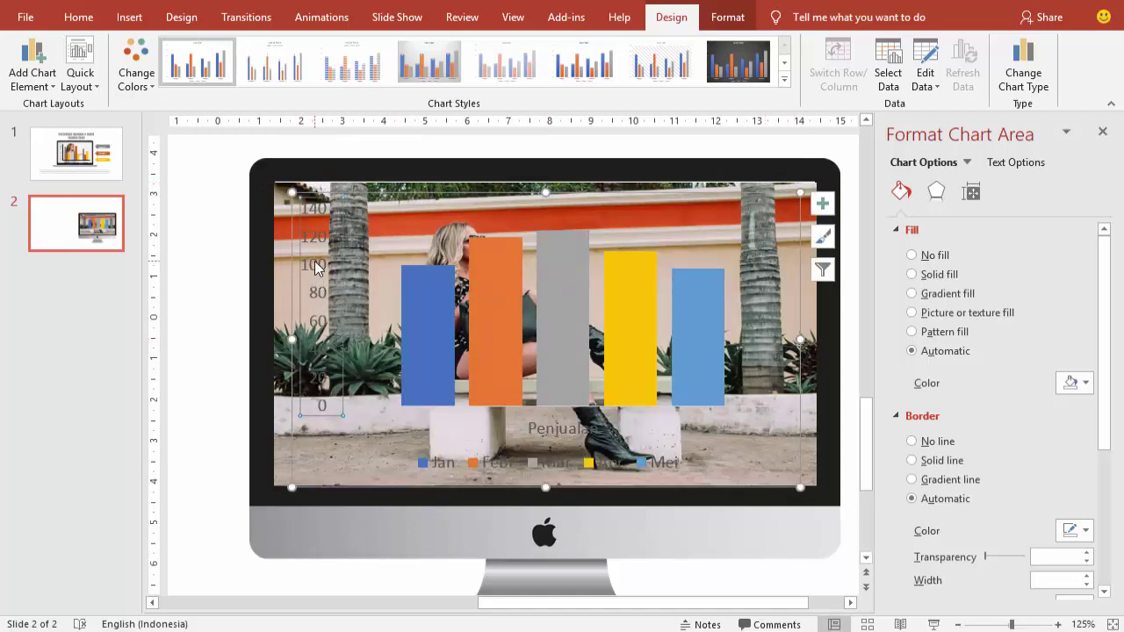
- Give the vertical axis a solid 2 pt blue line
left_click(78, 17)
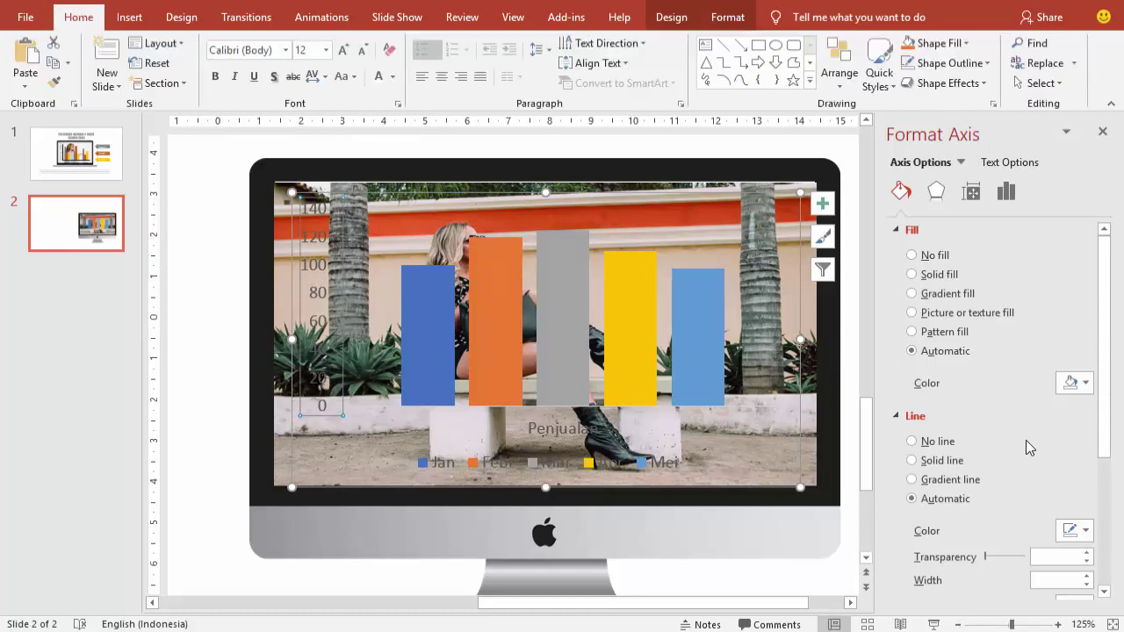
scroll(1110, 478, "down", 2)
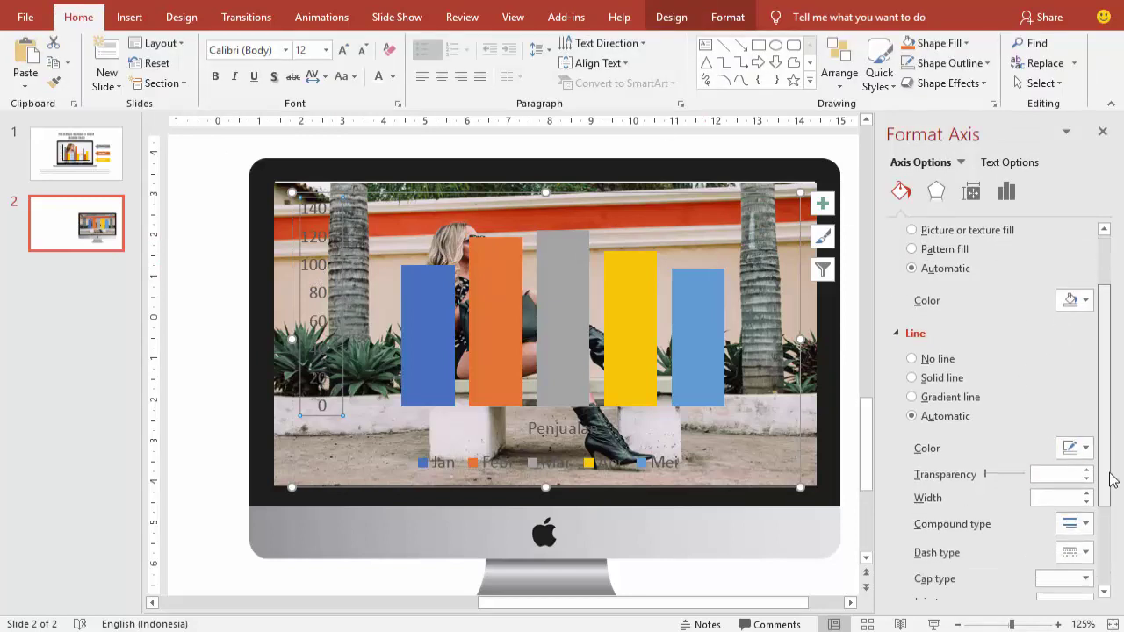
scroll(1110, 479, "down", 1)
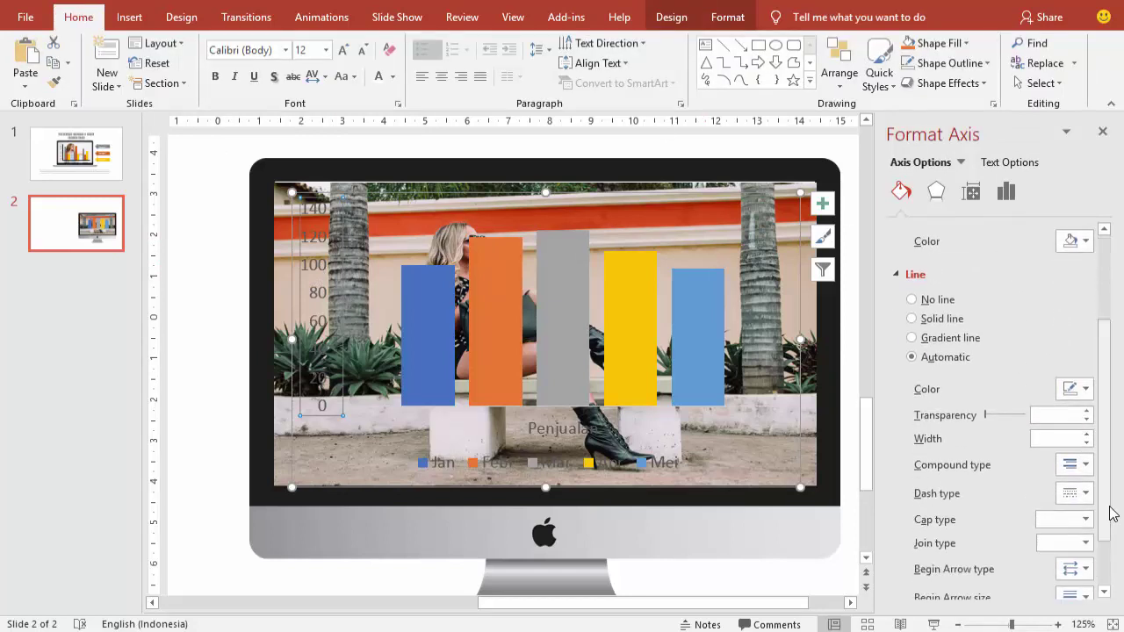
left_click(1088, 435)
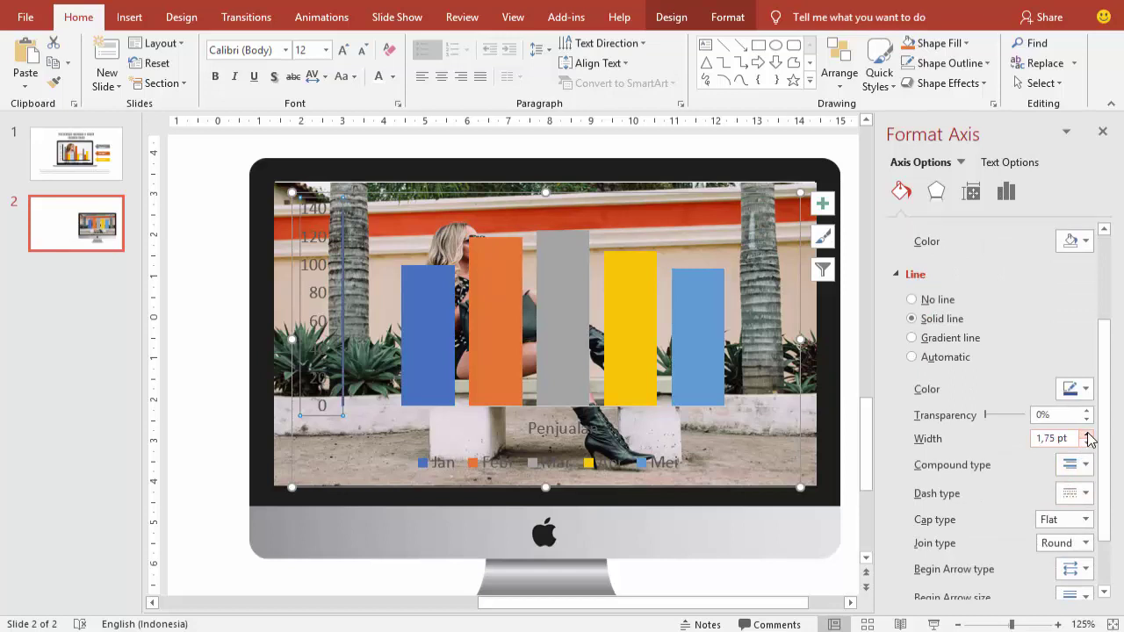
left_click(1078, 389)
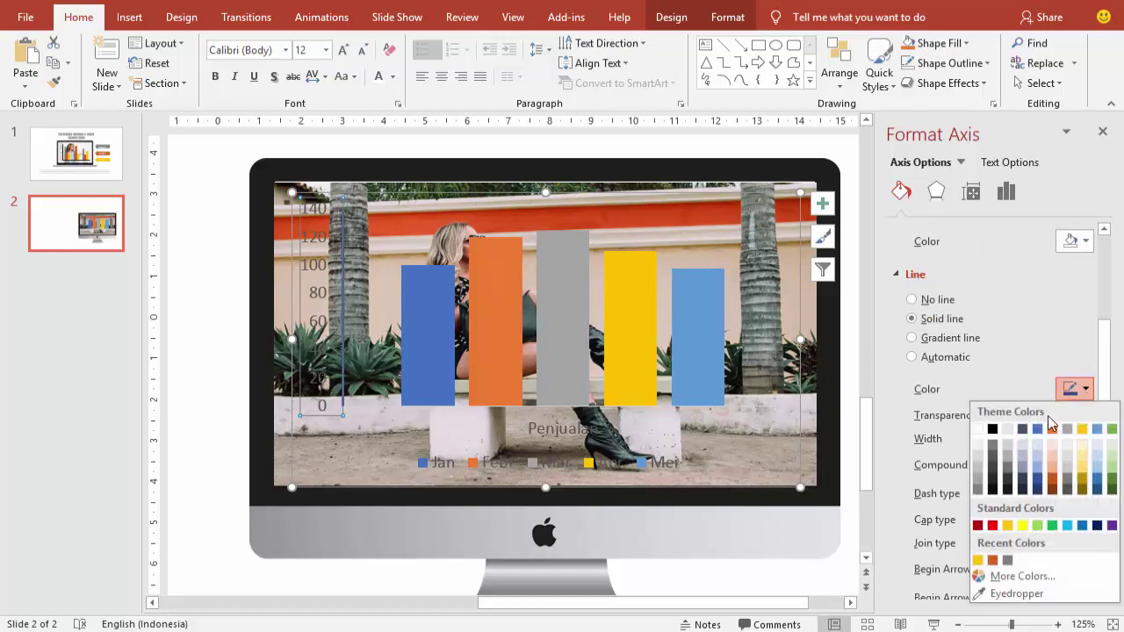
left_click(1082, 525)
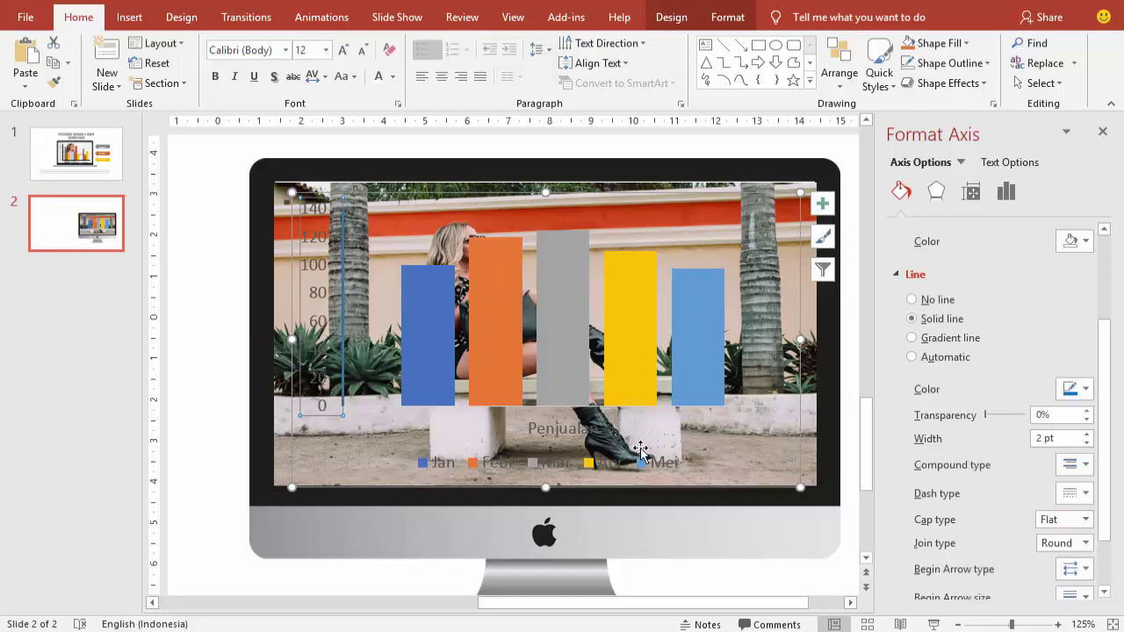
- Give the horizontal axis a solid 2 pt light blue line
left_click(911, 356)
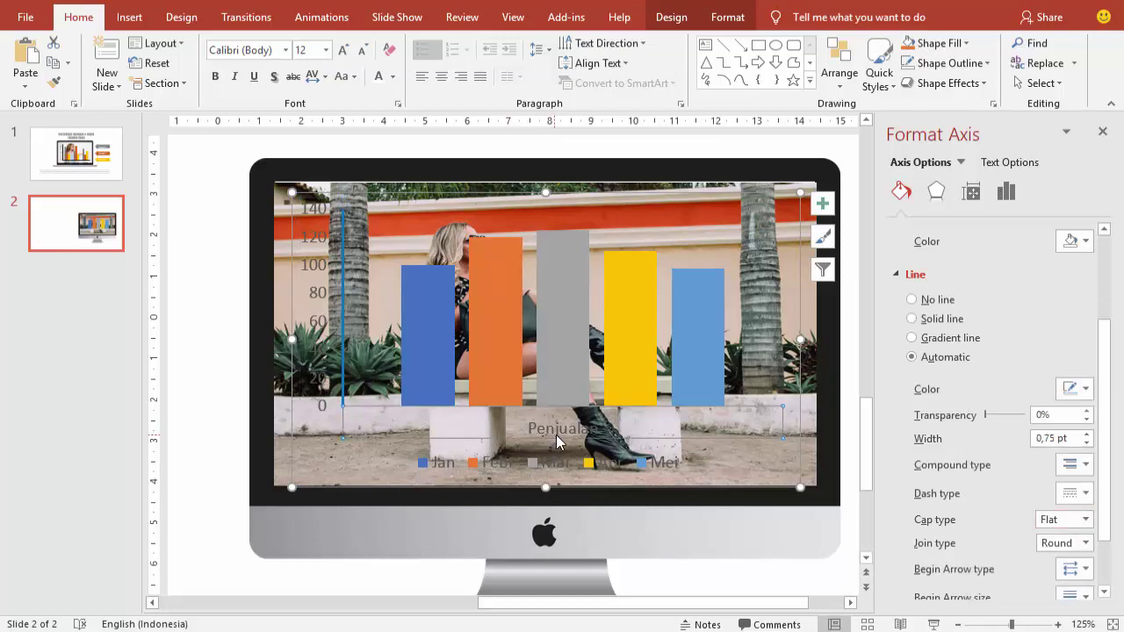
left_click(1087, 435)
left_click(1087, 435)
left_click(1086, 435)
left_click(1087, 435)
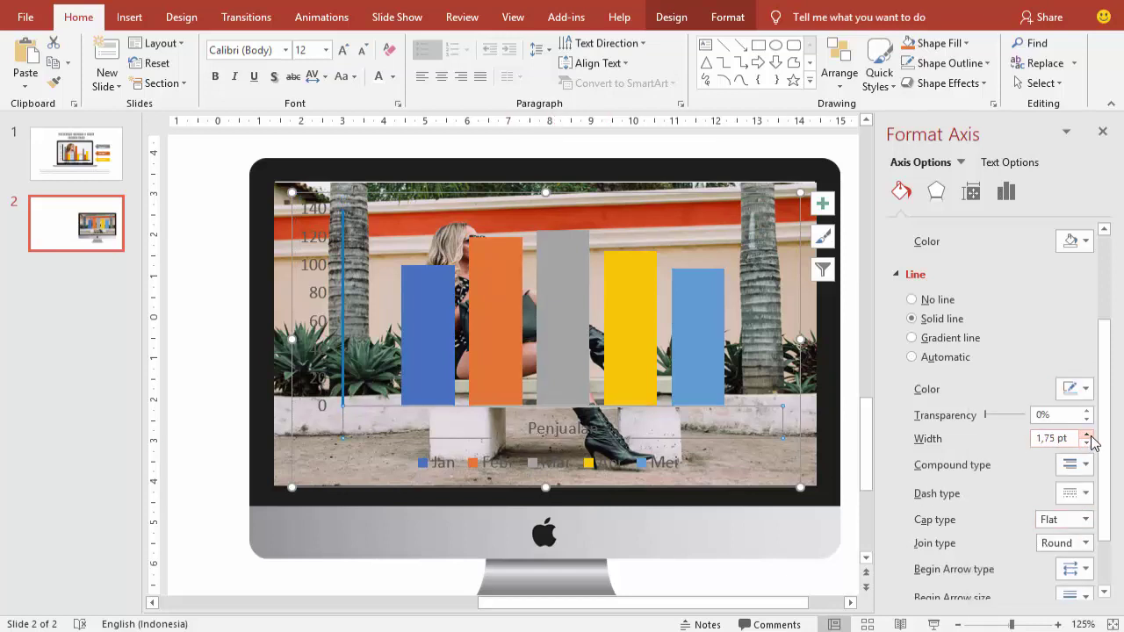
left_click(1078, 389)
left_click(1069, 527)
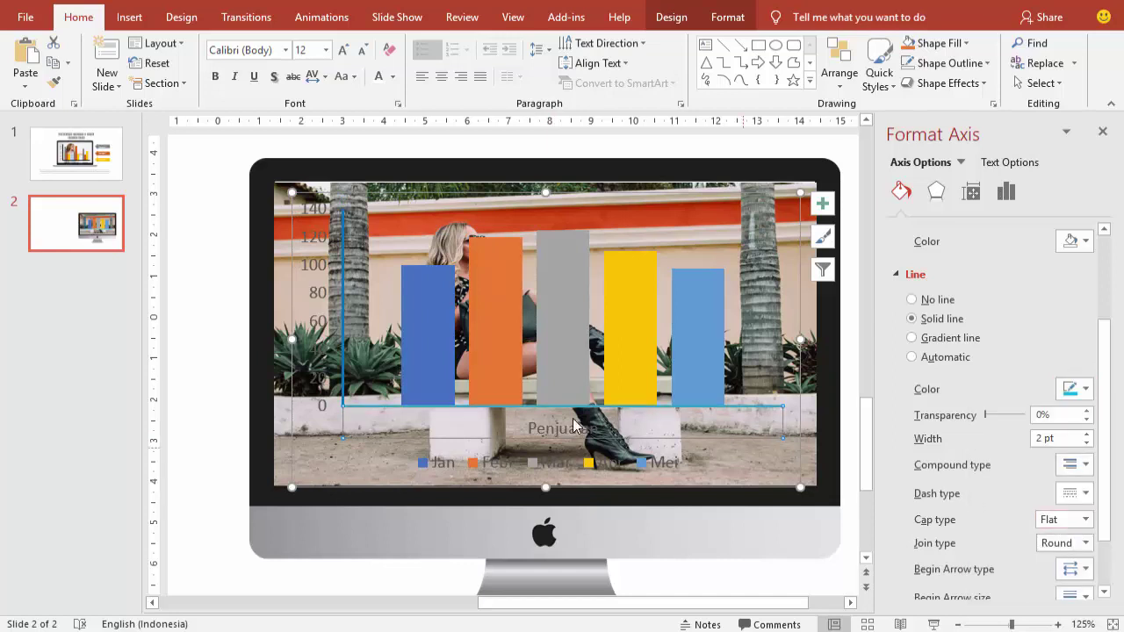
left_click(323, 309)
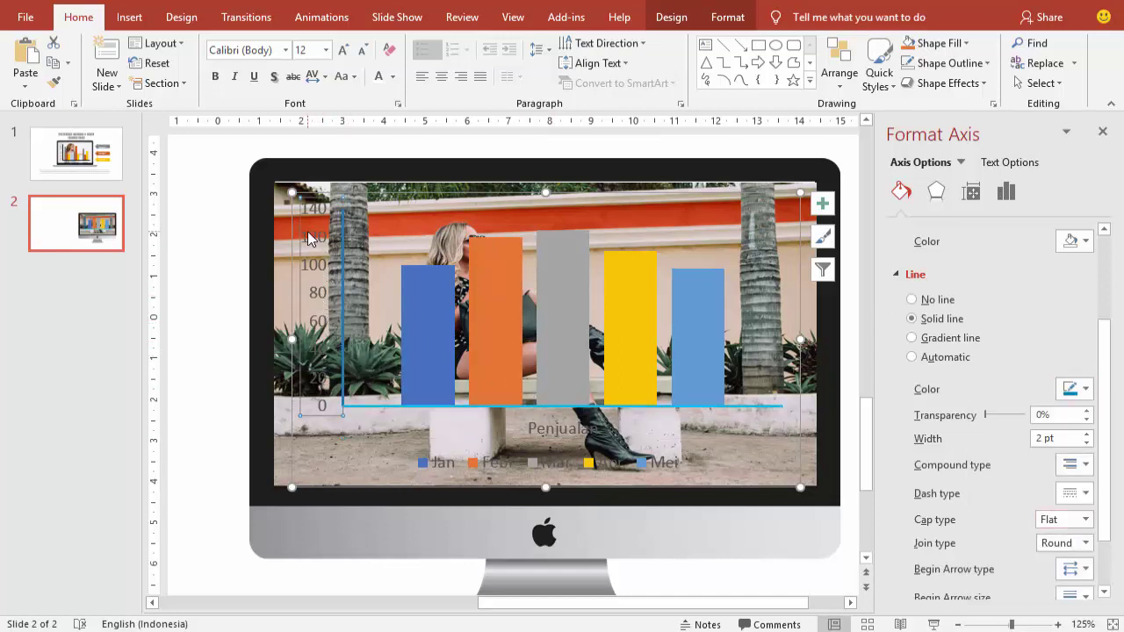
- Apply white font colour to the vertical axis values, then to the chart's Penjualan title and Jan–Mei legend
left_click(371, 75)
left_click(556, 432)
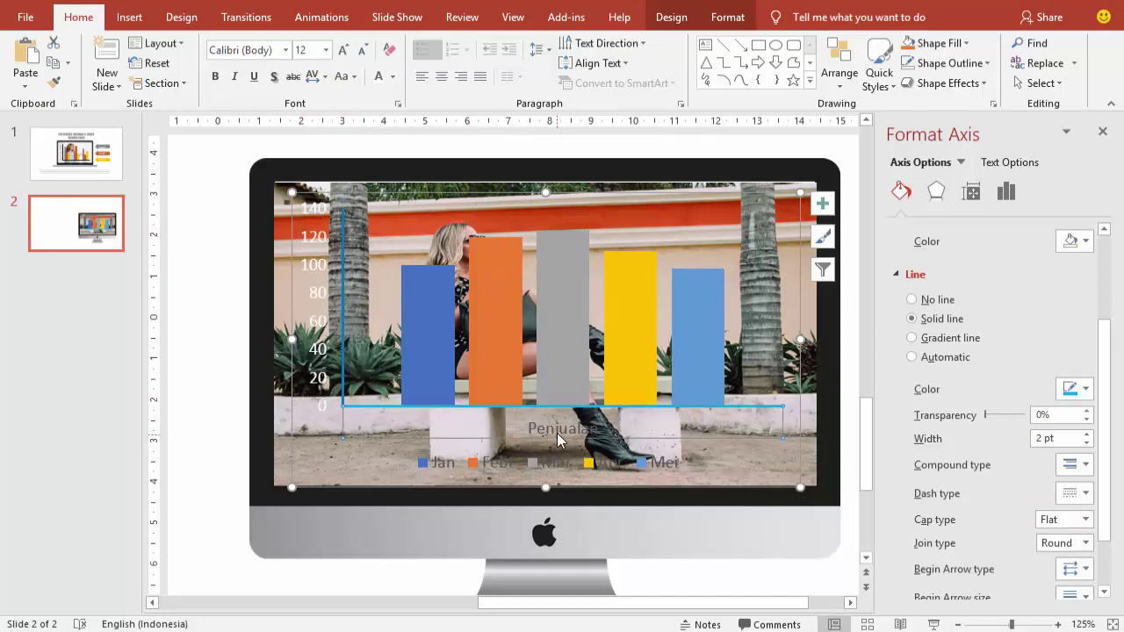
left_click(558, 448)
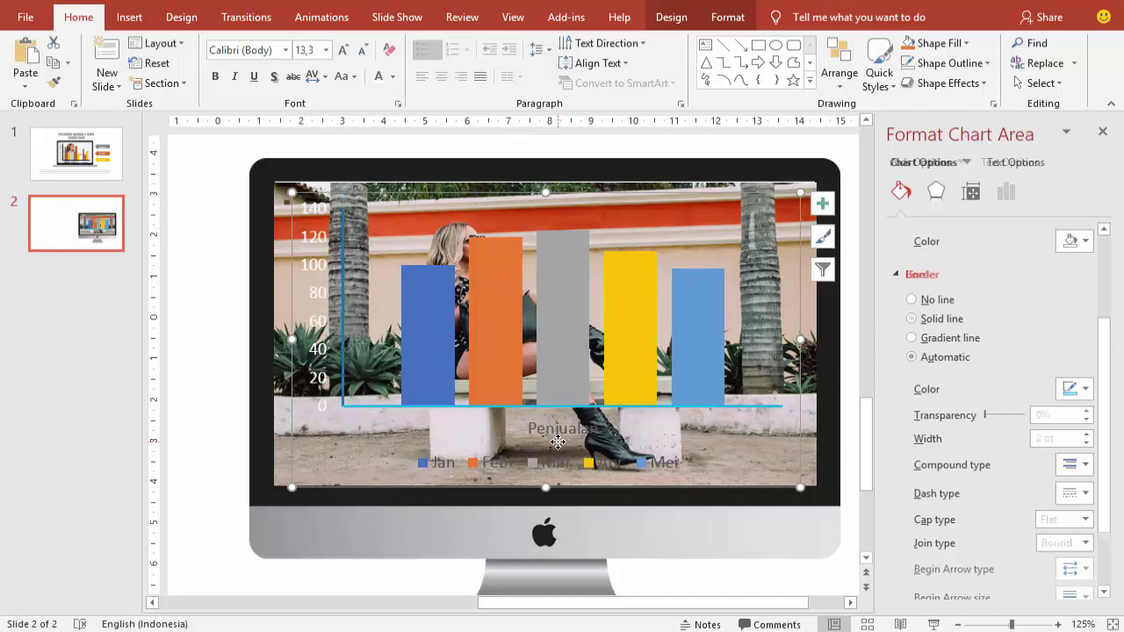
left_click(378, 77)
left_click(192, 365)
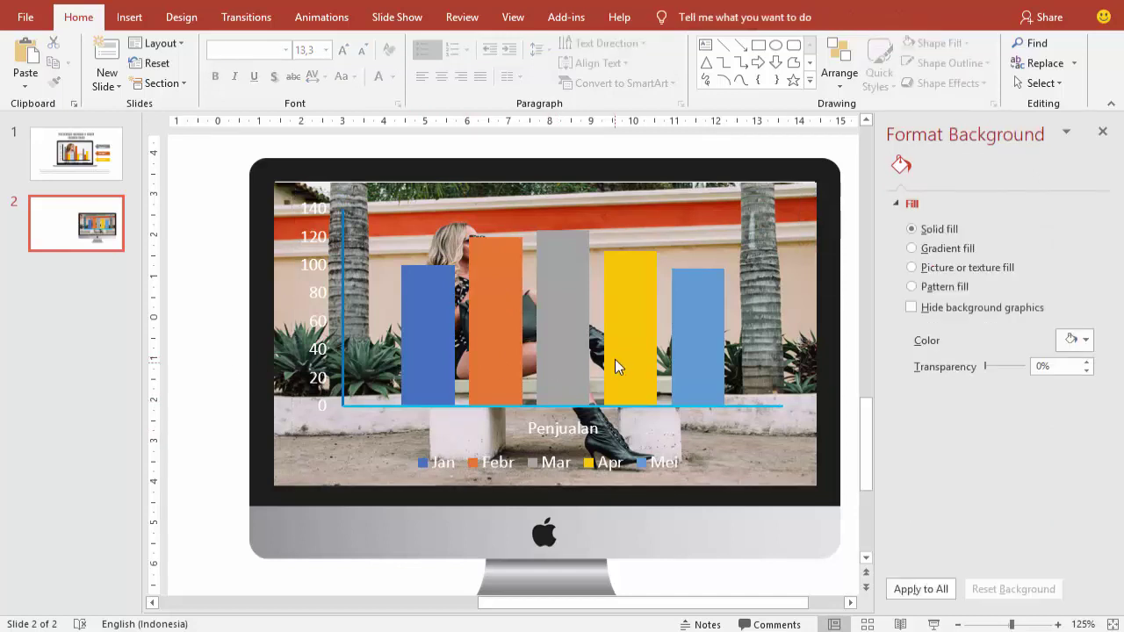
scroll(613, 358, "down", 2, "ctrl")
scroll(613, 357, "down", 2, "ctrl")
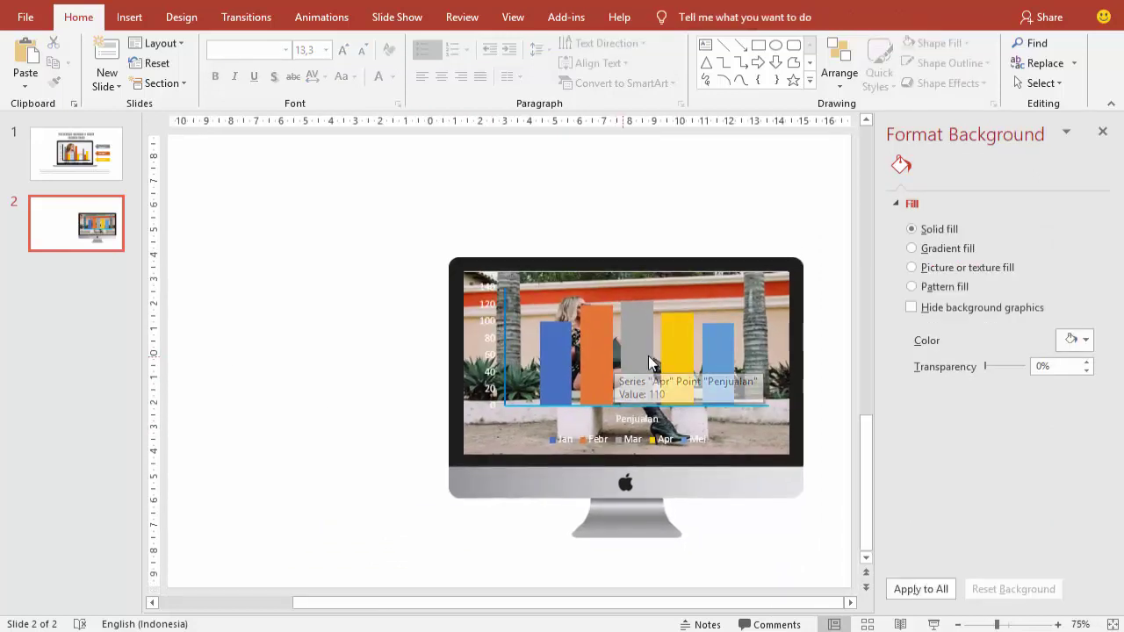
left_click(649, 351)
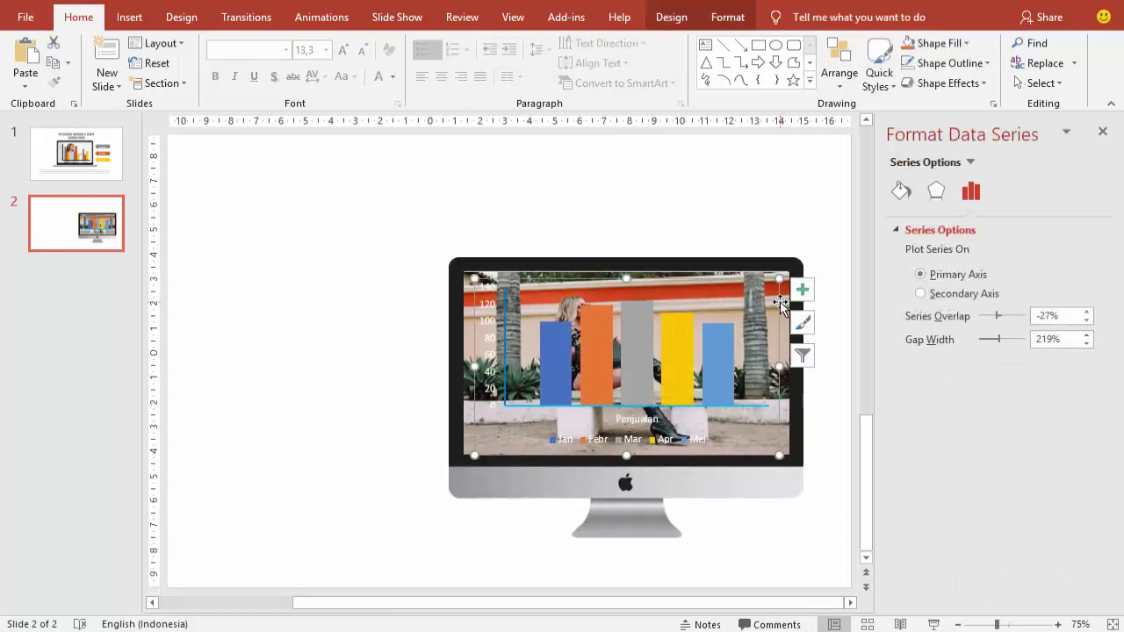
- Drag the chart to the slide's left side and nudge the monitor photo slightly right and down
mouse_move(781, 298)
left_mouse_down()
mouse_move(443, 330)
mouse_move(360, 308)
left_mouse_up()
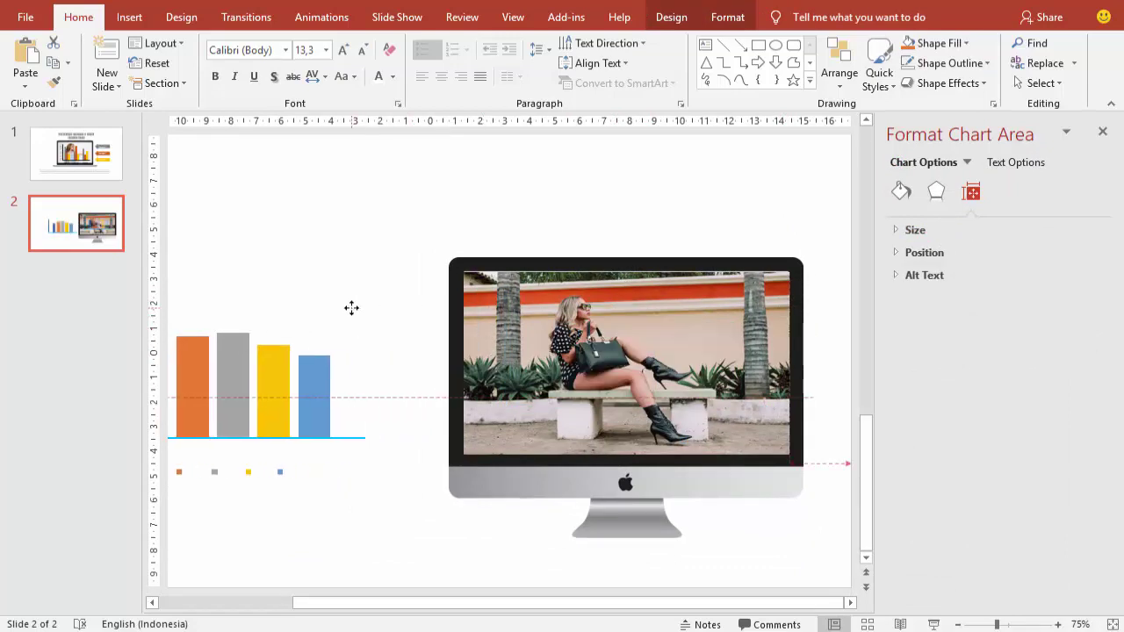
left_click(516, 301)
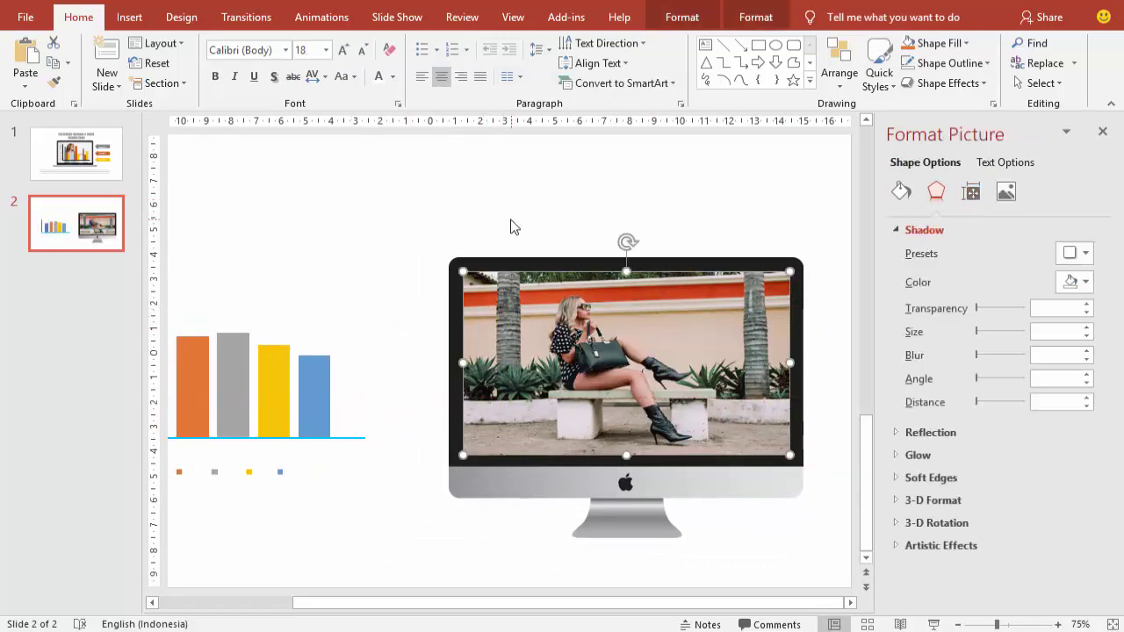
left_click_drag(709, 310, 712, 315)
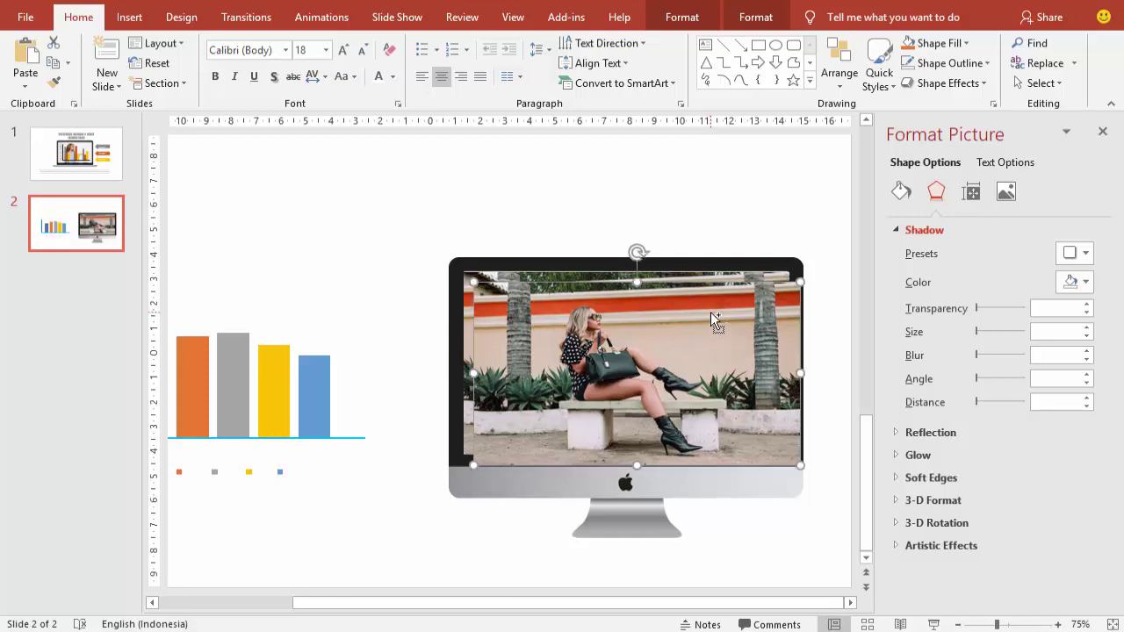
- Give the screen overlay a solid gray fill at 28% transparency and align it with the screen
left_click(900, 192)
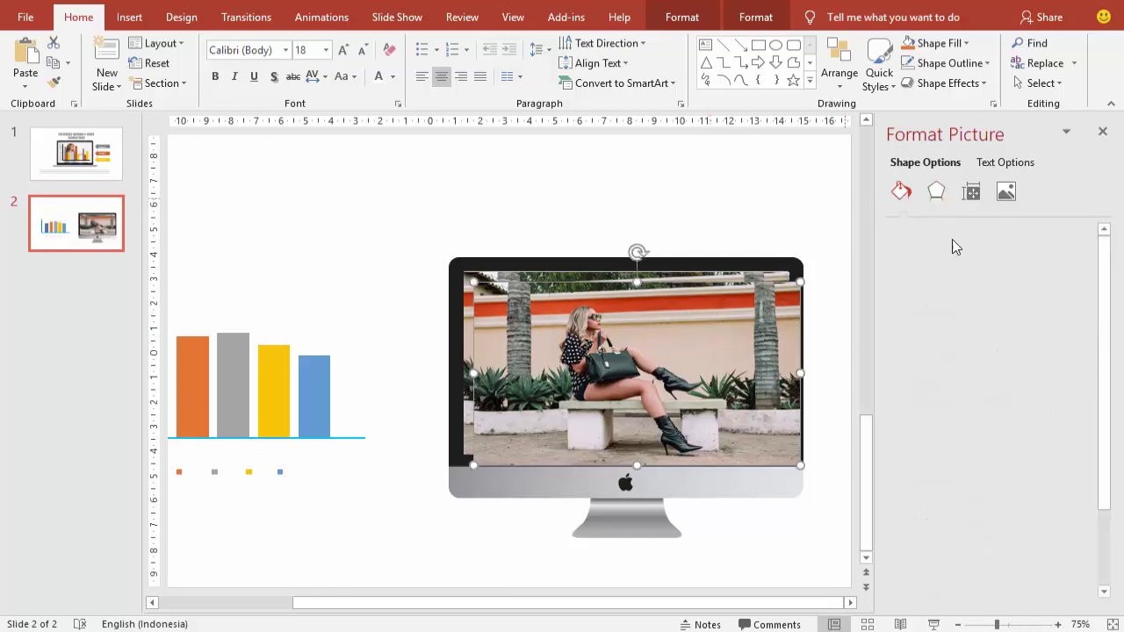
left_click(932, 275)
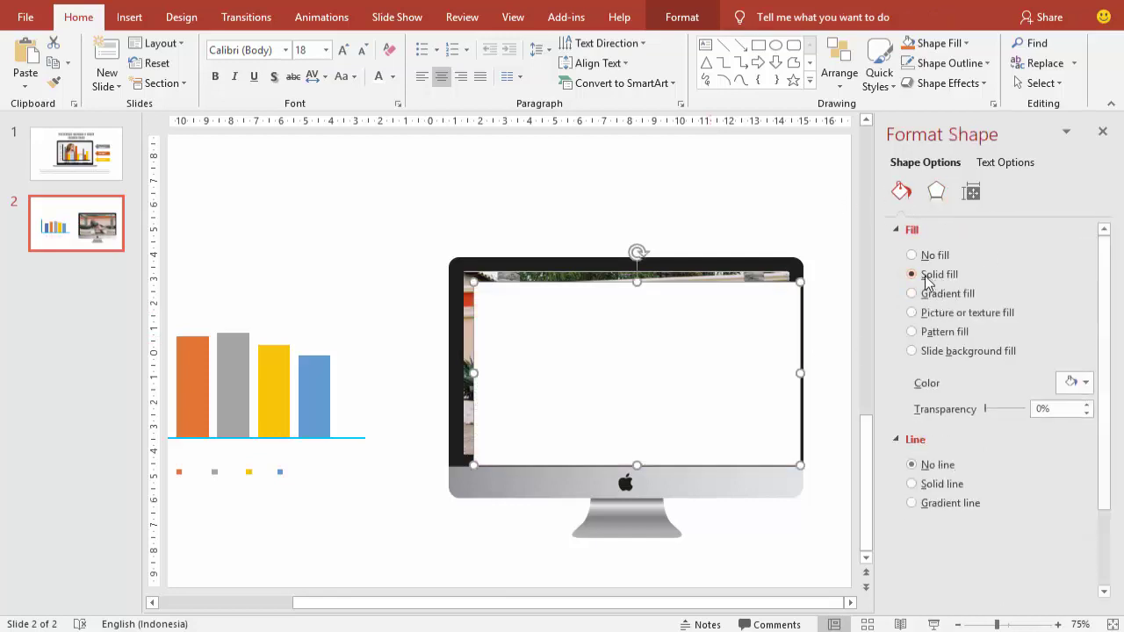
left_click(1072, 383)
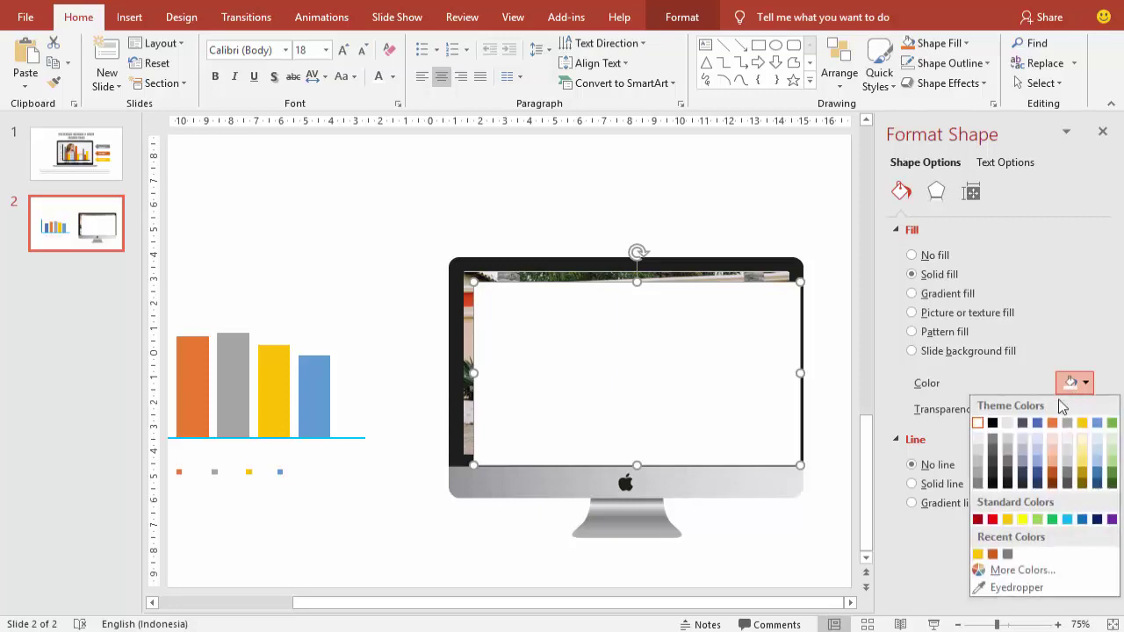
left_click(992, 439)
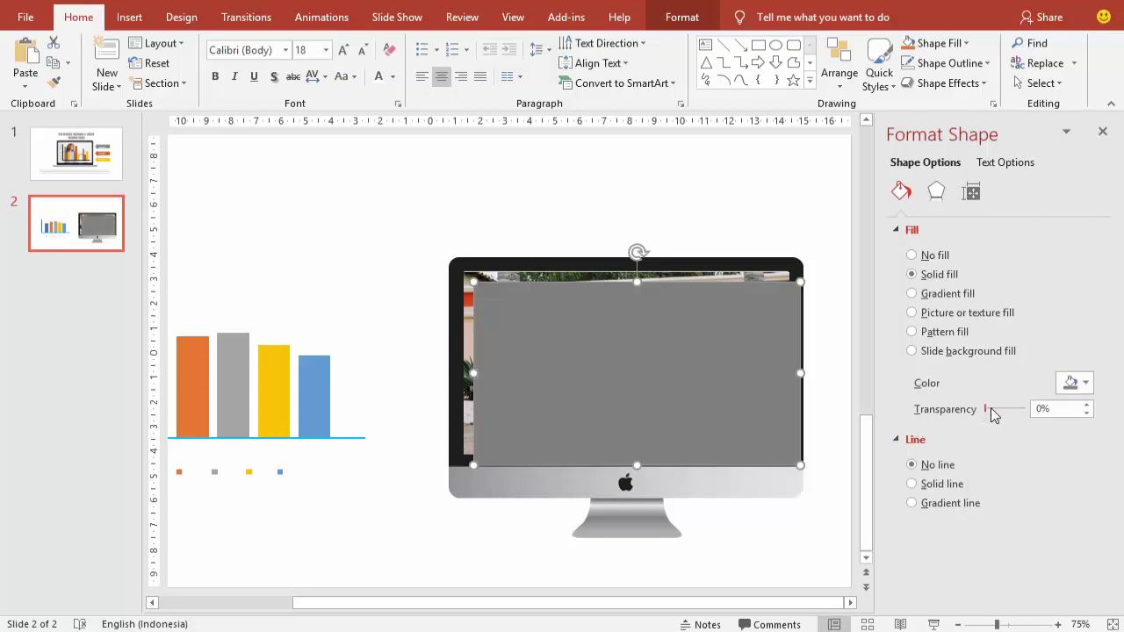
left_click_drag(991, 407, 996, 408)
left_click_drag(690, 369, 678, 353)
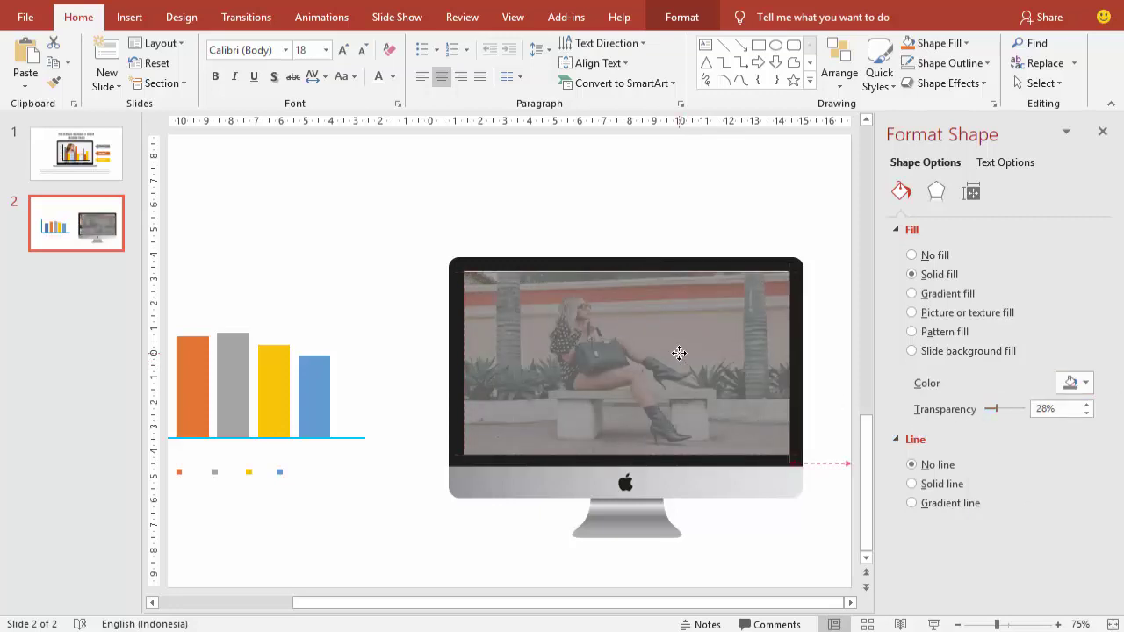
key("ctrl+Up")
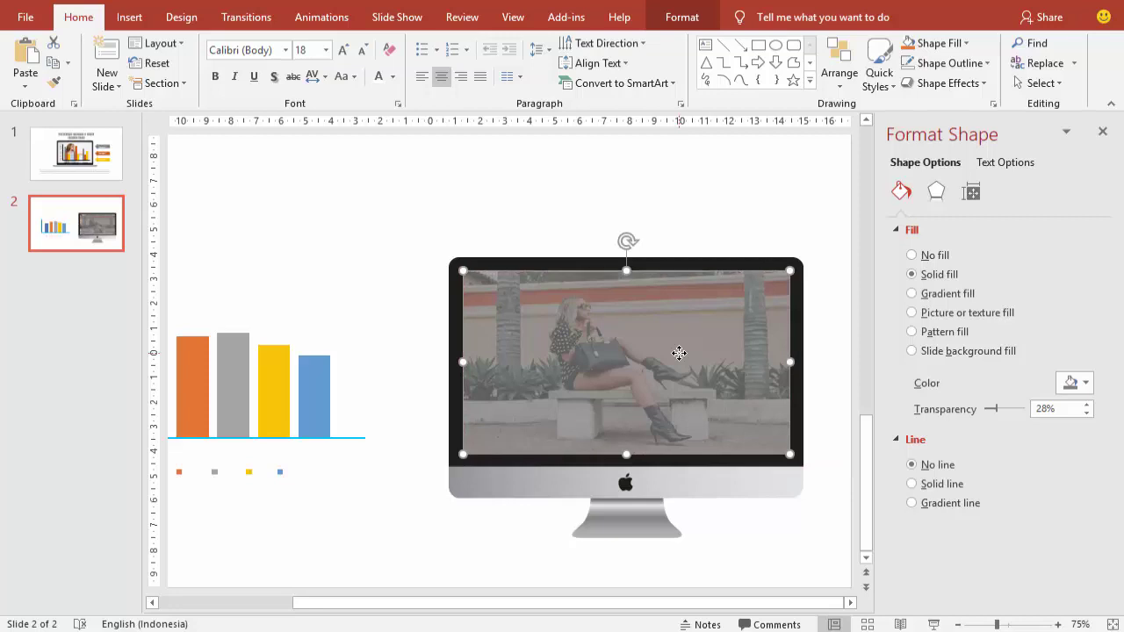
key("ctrl+Down")
- Bring the sales chart to front and drag it back inside the monitor screen
left_click(376, 413)
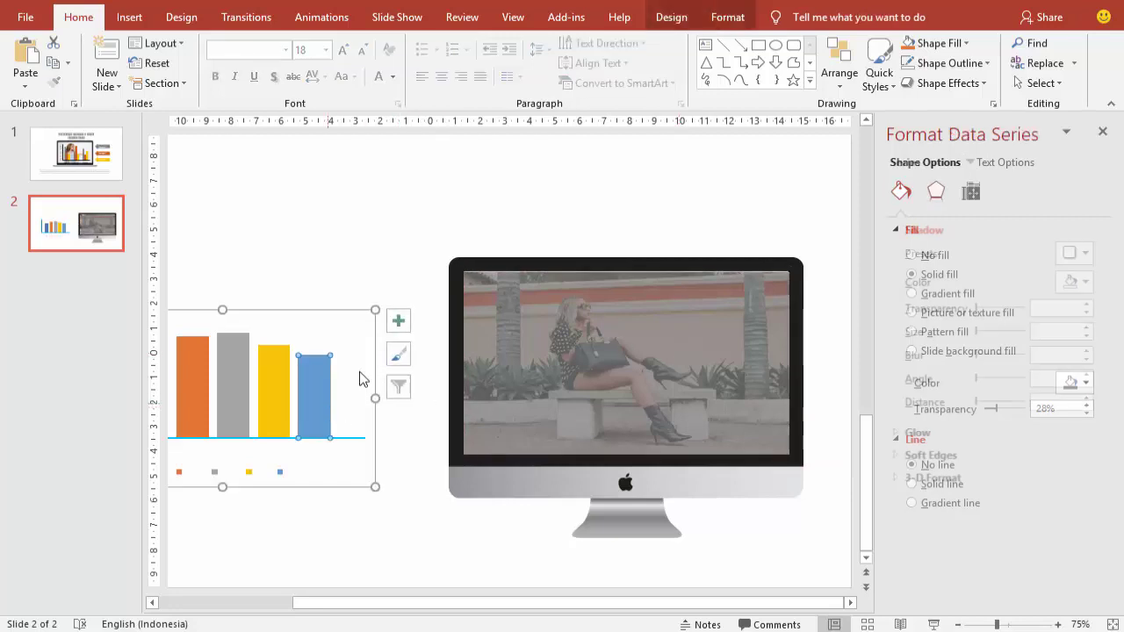
right_click(370, 348)
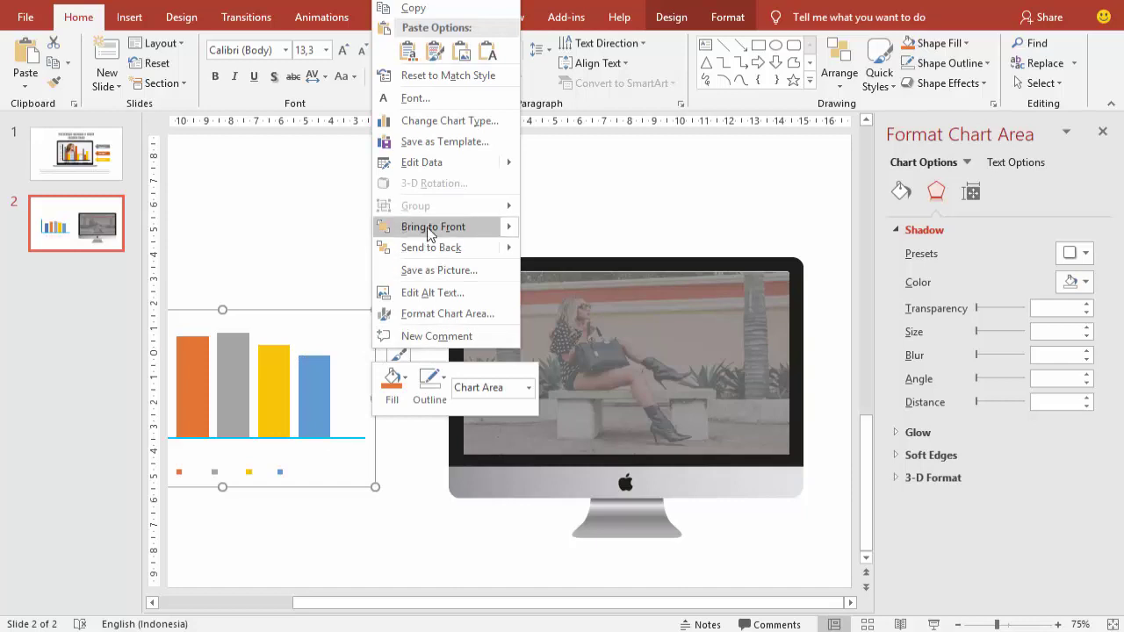
left_click(339, 313)
mouse_move(339, 314)
left_mouse_down()
mouse_move(626, 292)
mouse_move(720, 269)
mouse_move(741, 283)
left_mouse_up()
left_click(657, 227)
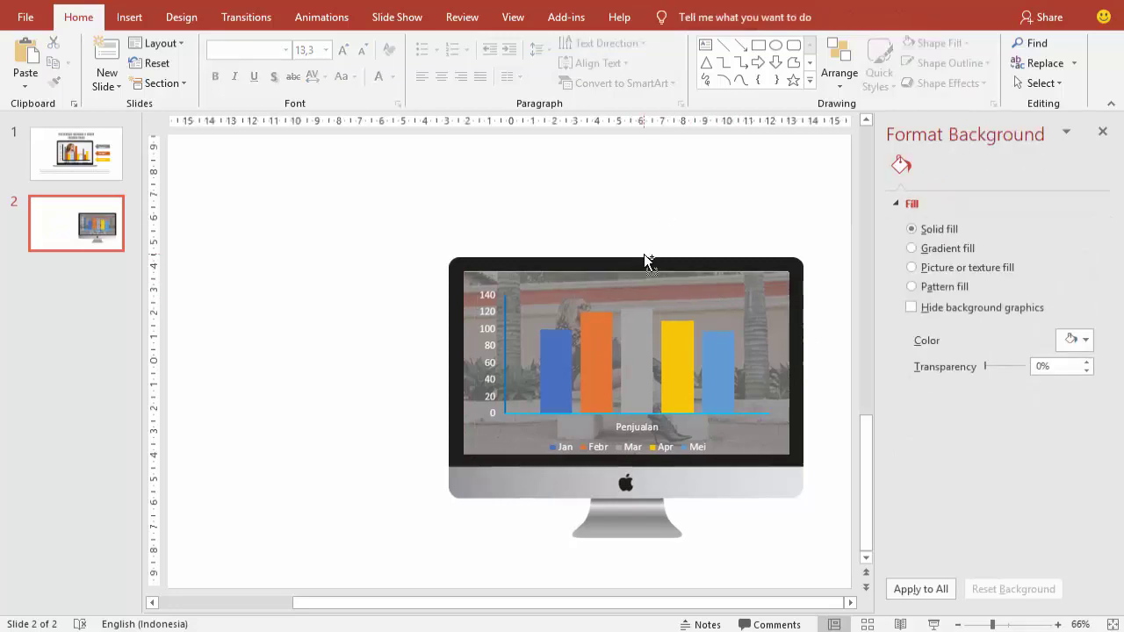
scroll(729, 328, "down", 1)
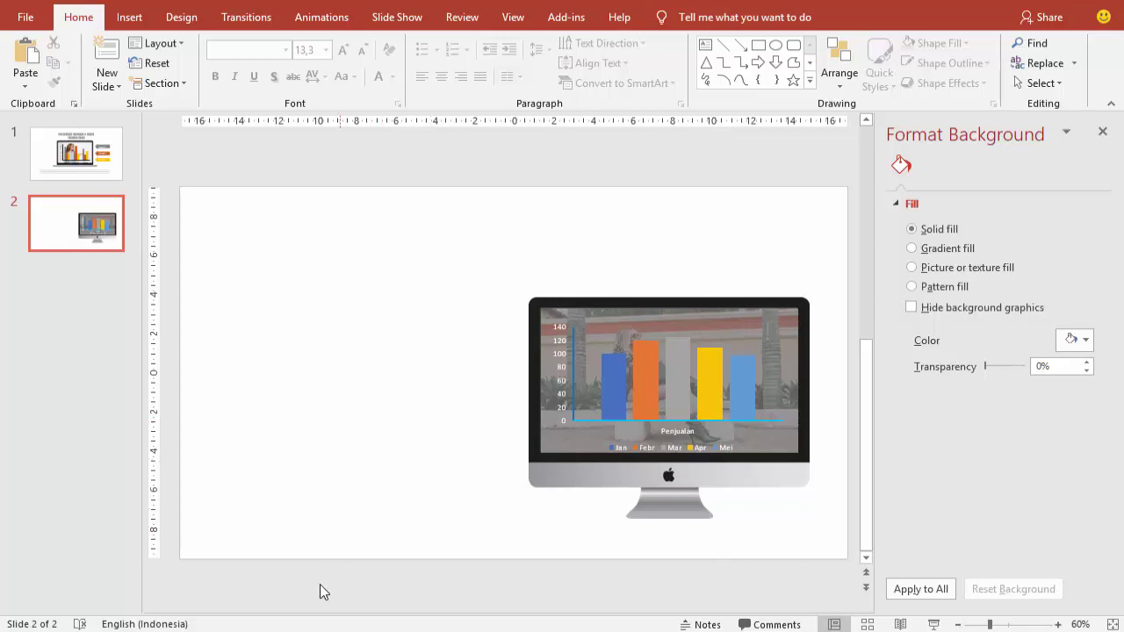
scroll(200, 322, "up", 1)
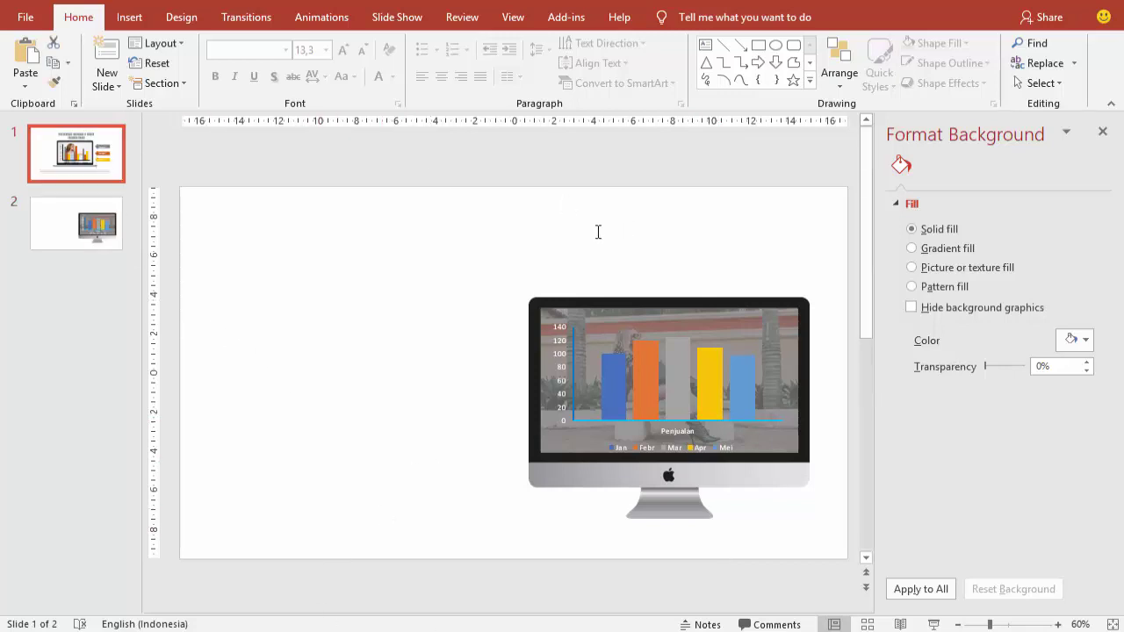
- Paste slide 1's title onto slide 2, narrowed, left-aligned and placed left of the iMac
left_click(548, 206)
left_click(544, 205)
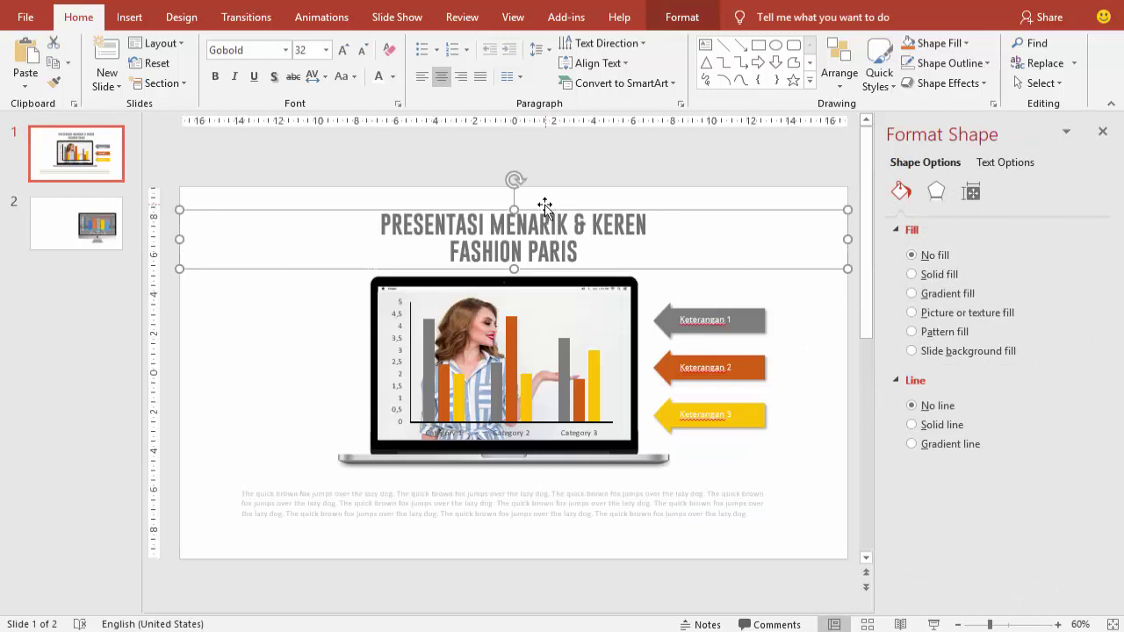
left_click(103, 224)
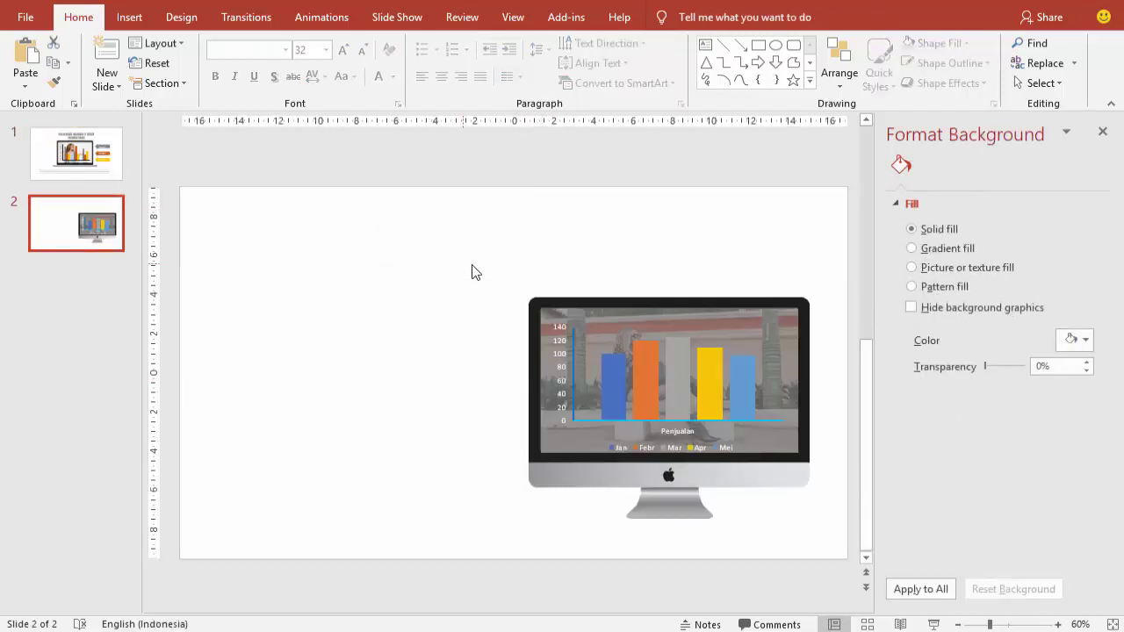
key("ctrl+v")
left_click_drag(847, 239, 497, 239)
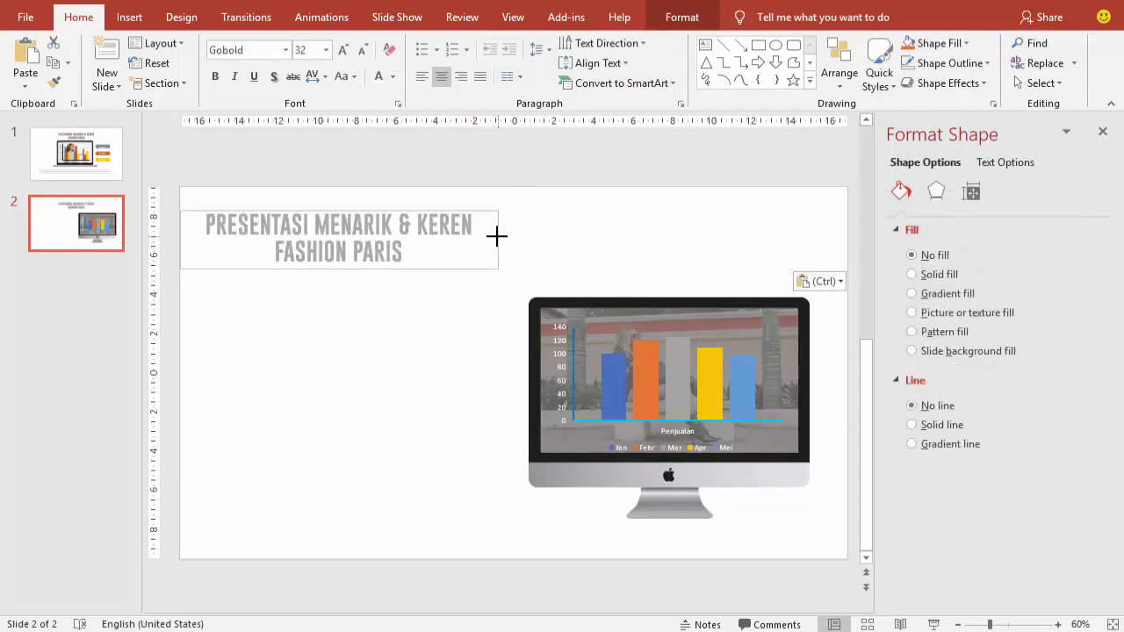
left_click(421, 77)
left_click_drag(369, 211, 402, 296)
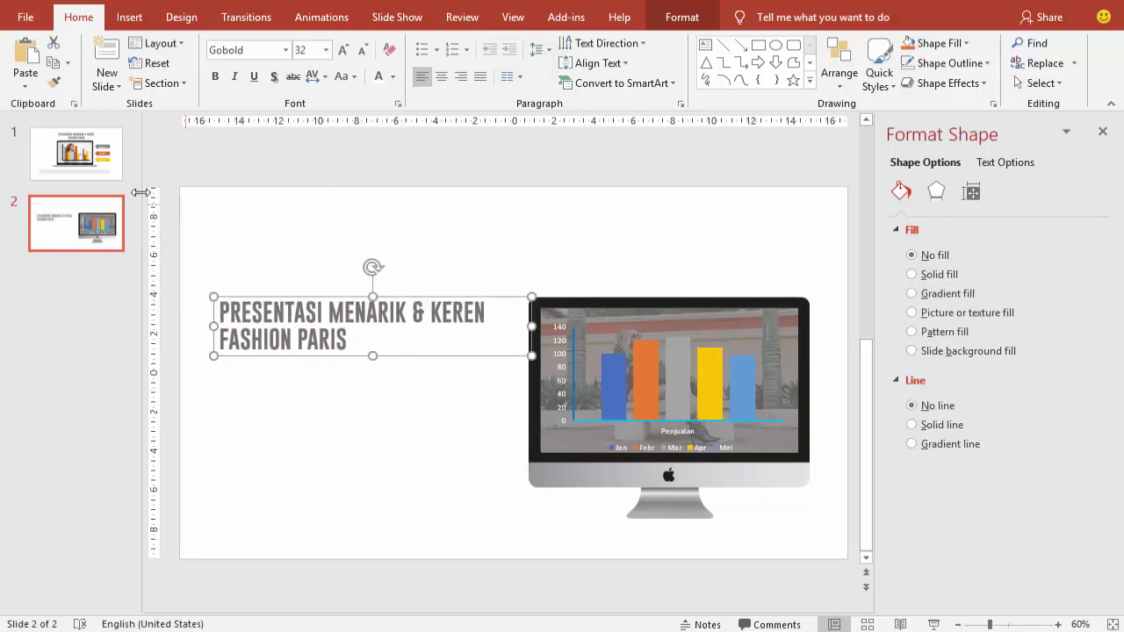
- Paste slide 1's body paragraph onto slide 2 under the title, sized to match its width
left_click(76, 154)
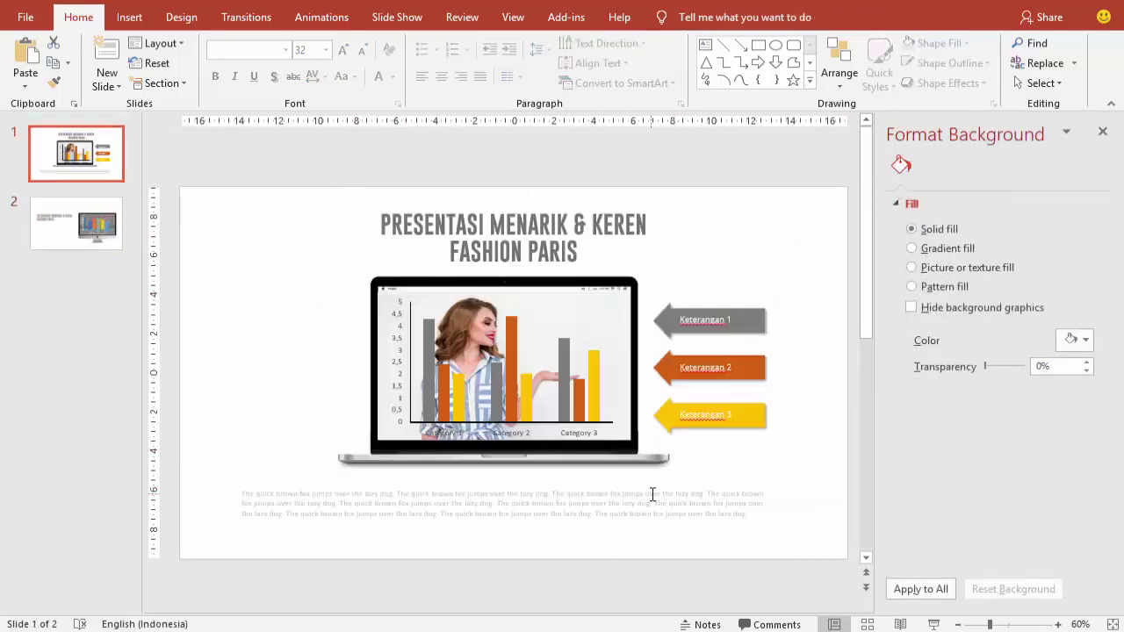
left_click(649, 494)
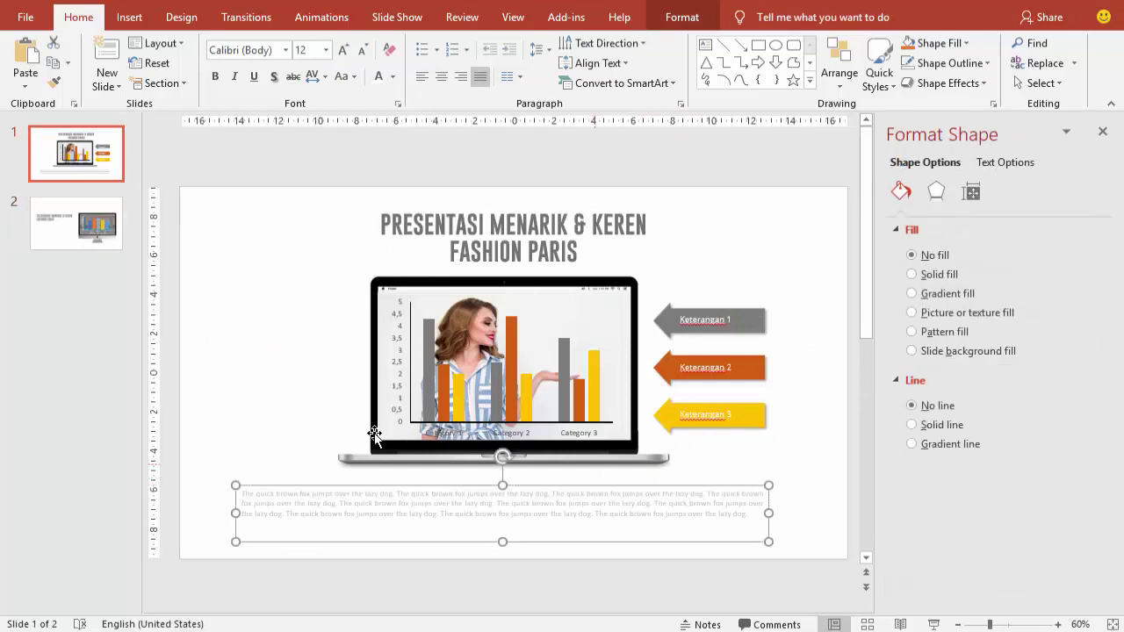
left_click(57, 241)
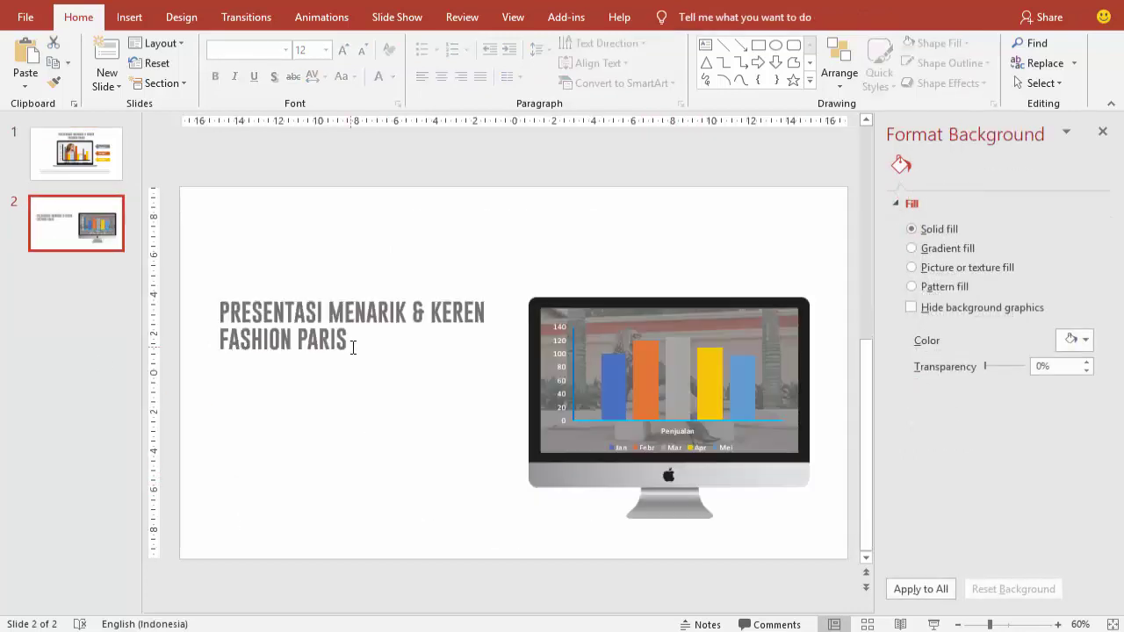
key("ctrl+v")
mouse_move(773, 512)
left_mouse_down()
mouse_move(454, 508)
mouse_move(411, 363)
left_mouse_up()
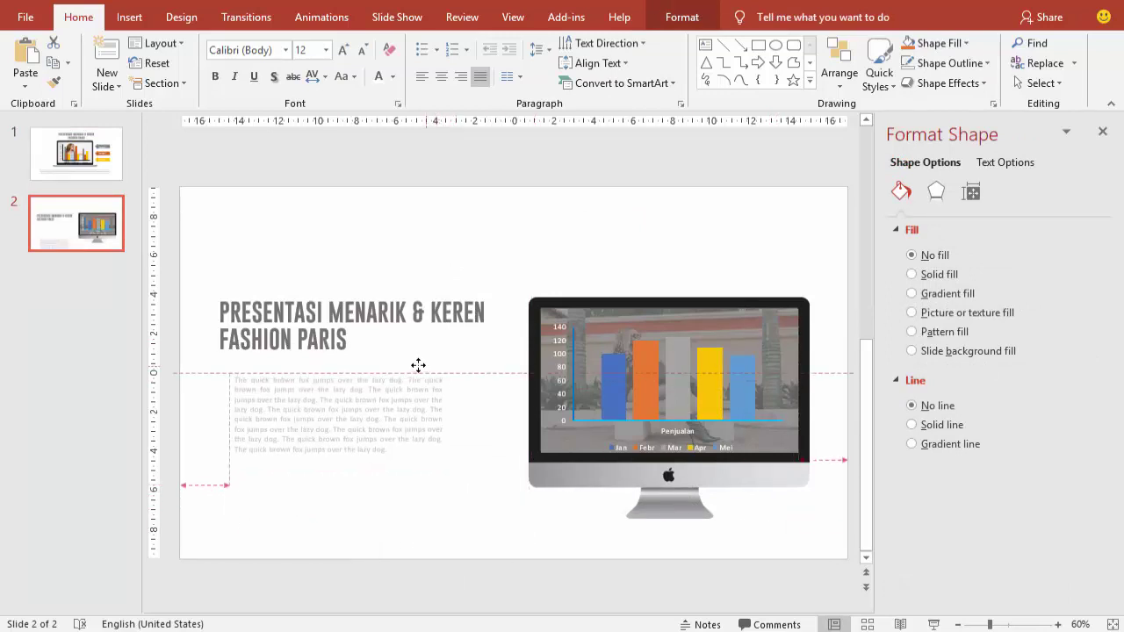
left_click_drag(442, 426, 495, 420)
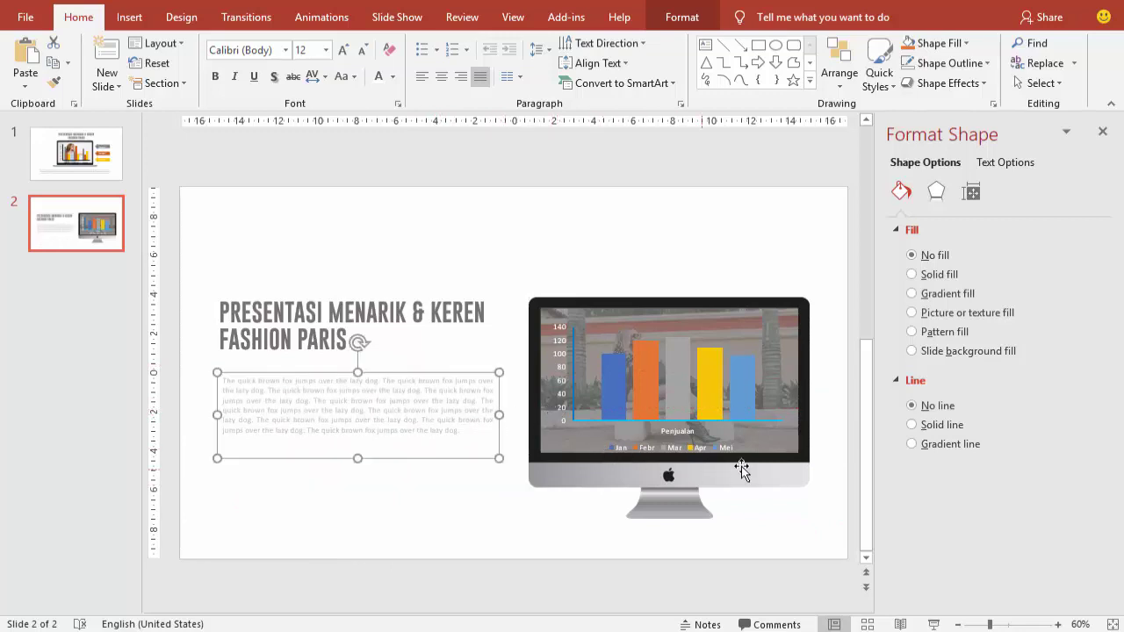
- Fill the chart's Mei bar series with light green
left_click(743, 399)
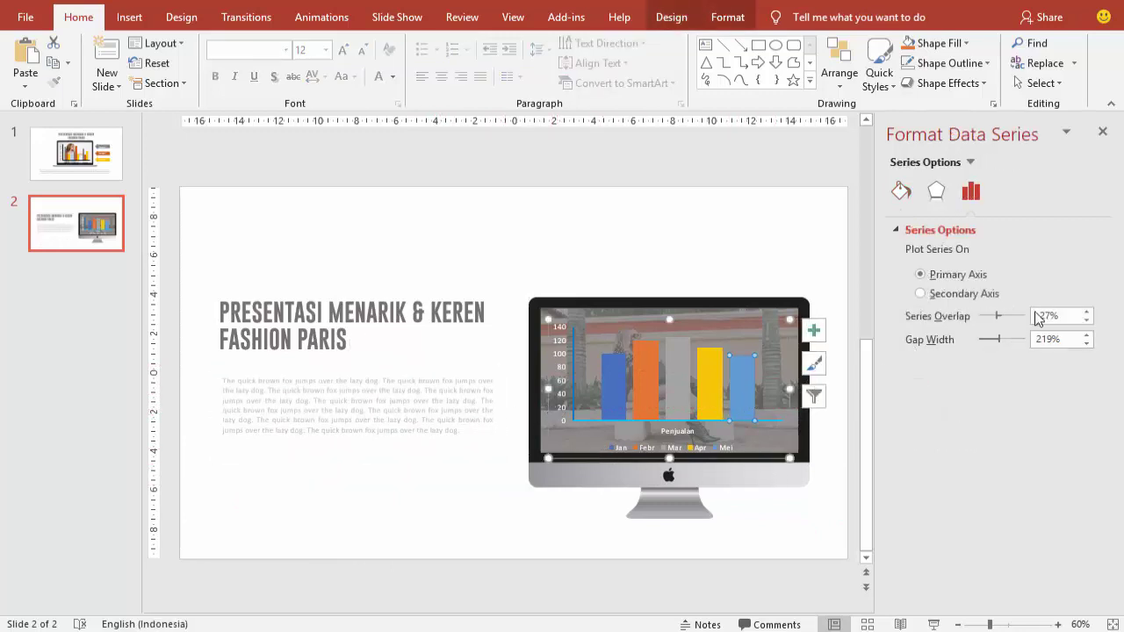
left_click(902, 192)
left_click(1073, 404)
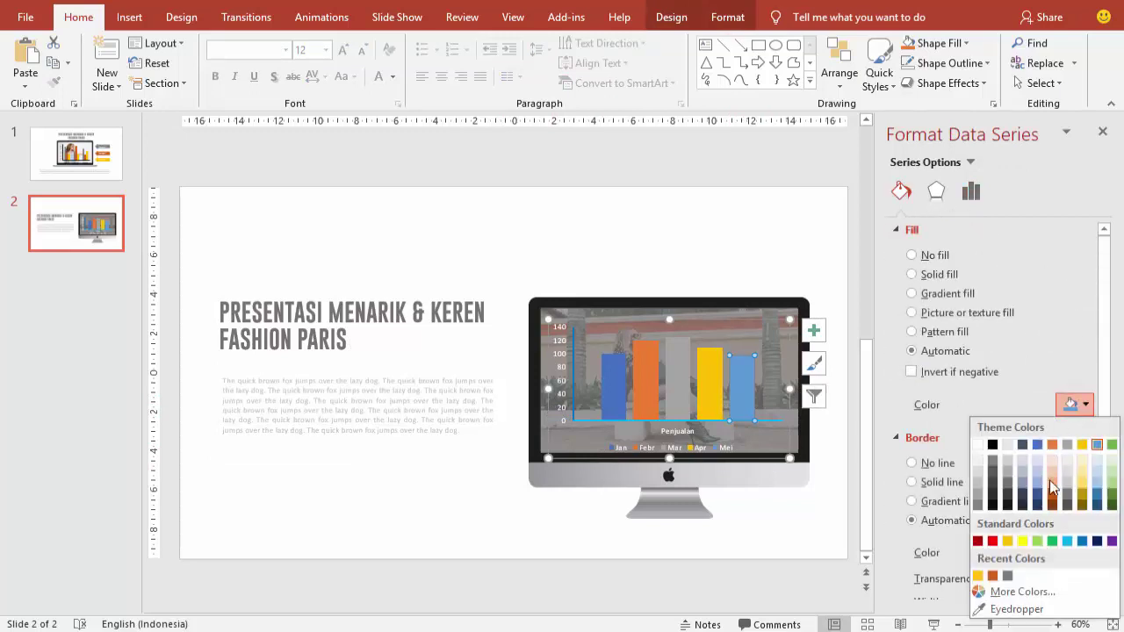
left_click(1038, 540)
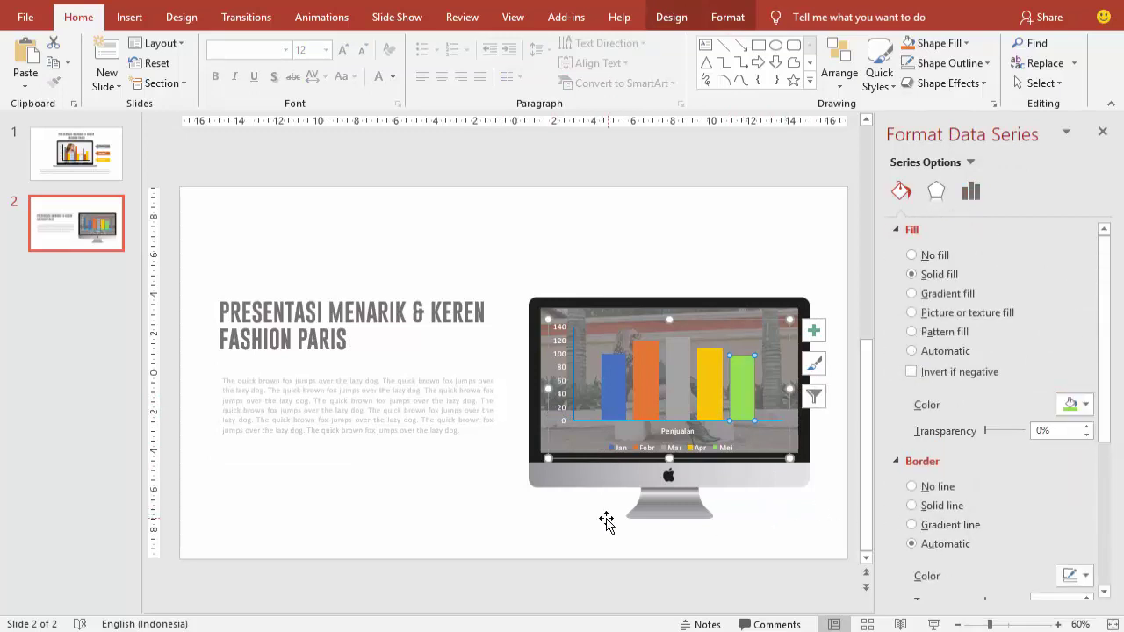
- Change the Mar bar series fill from grey to red
left_click(674, 368)
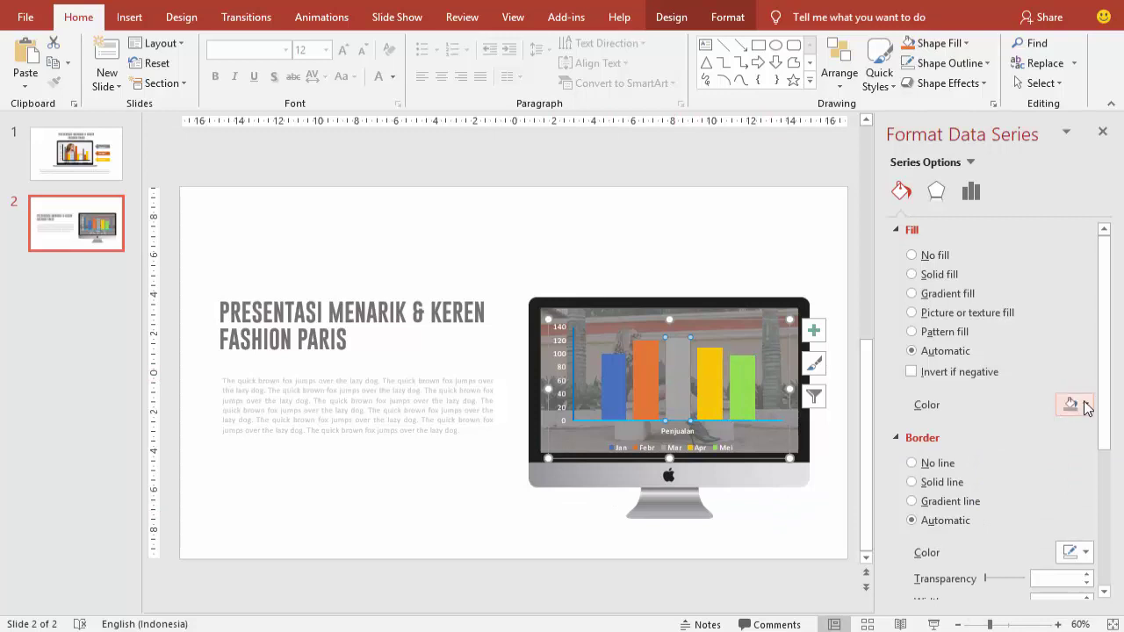
left_click(1073, 404)
left_click(1022, 497)
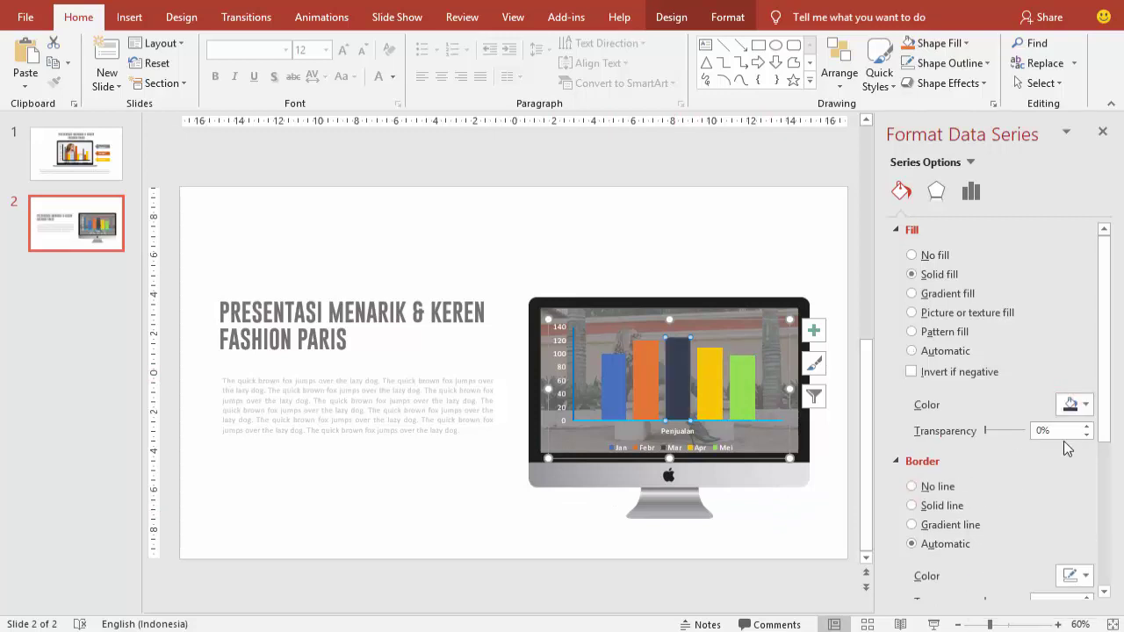
left_click(1072, 404)
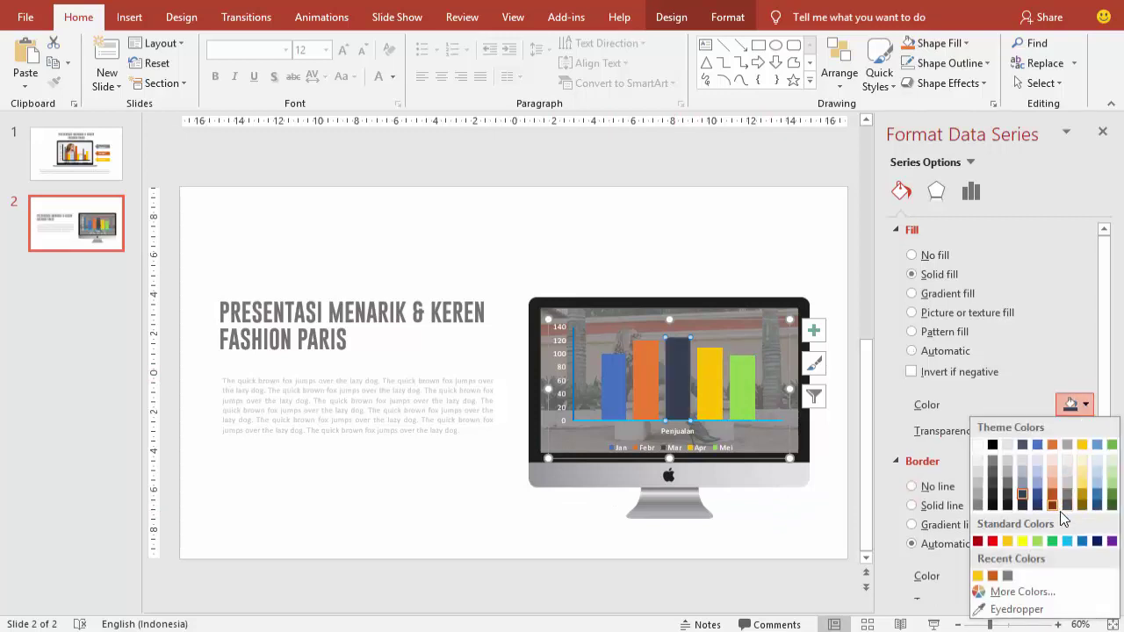
left_click(992, 540)
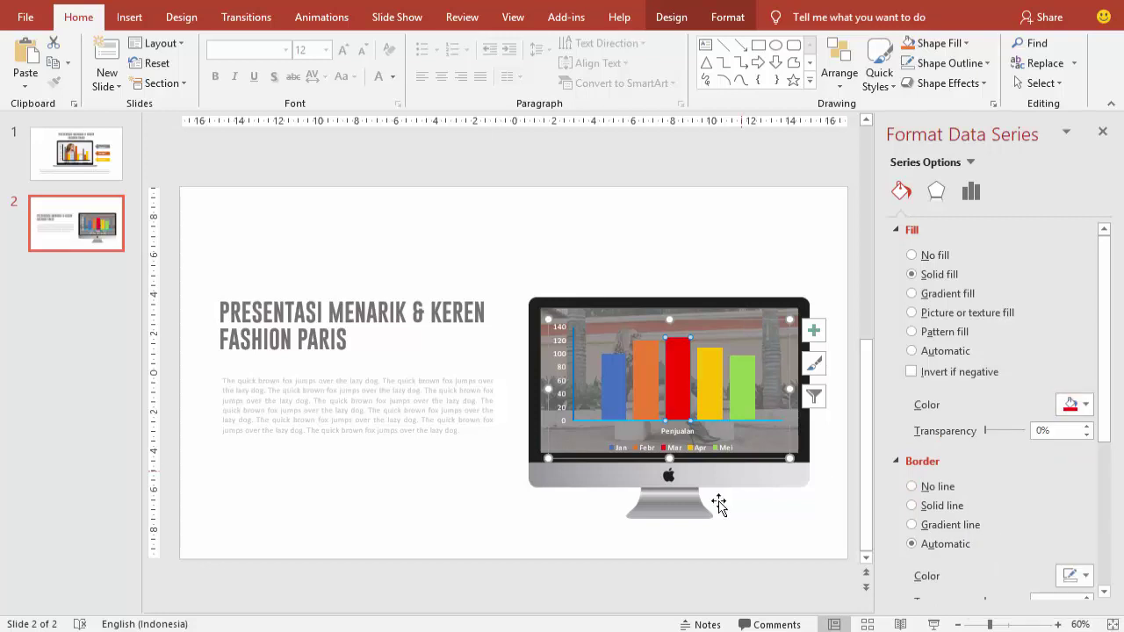
left_click(536, 542)
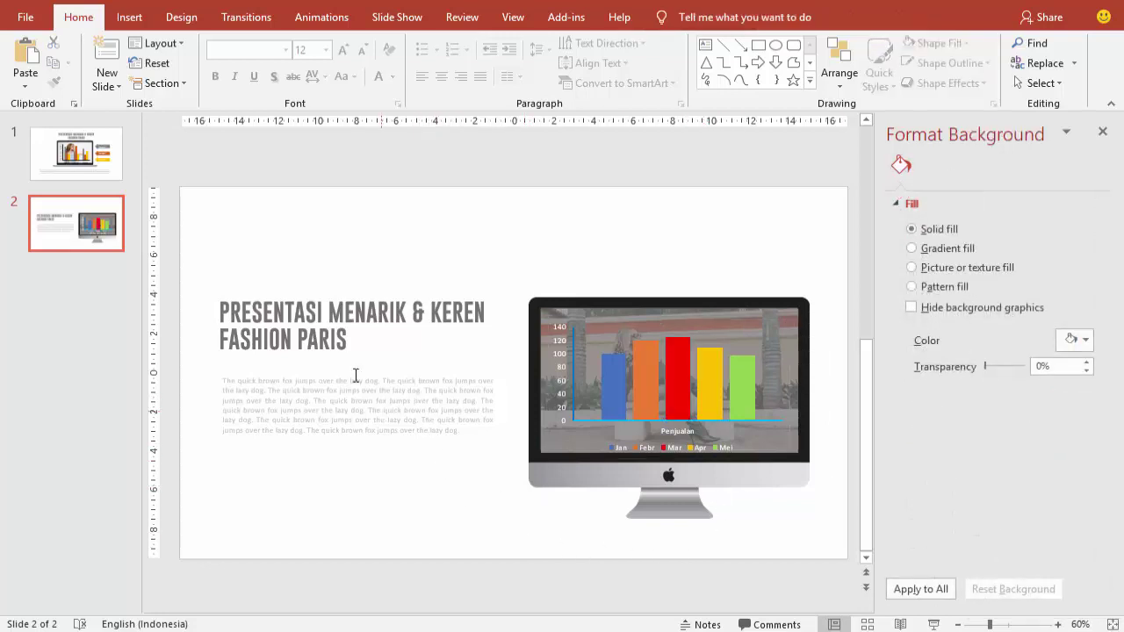
- Duplicate the title above itself and make the copy 16 pt grey text
left_click(390, 296)
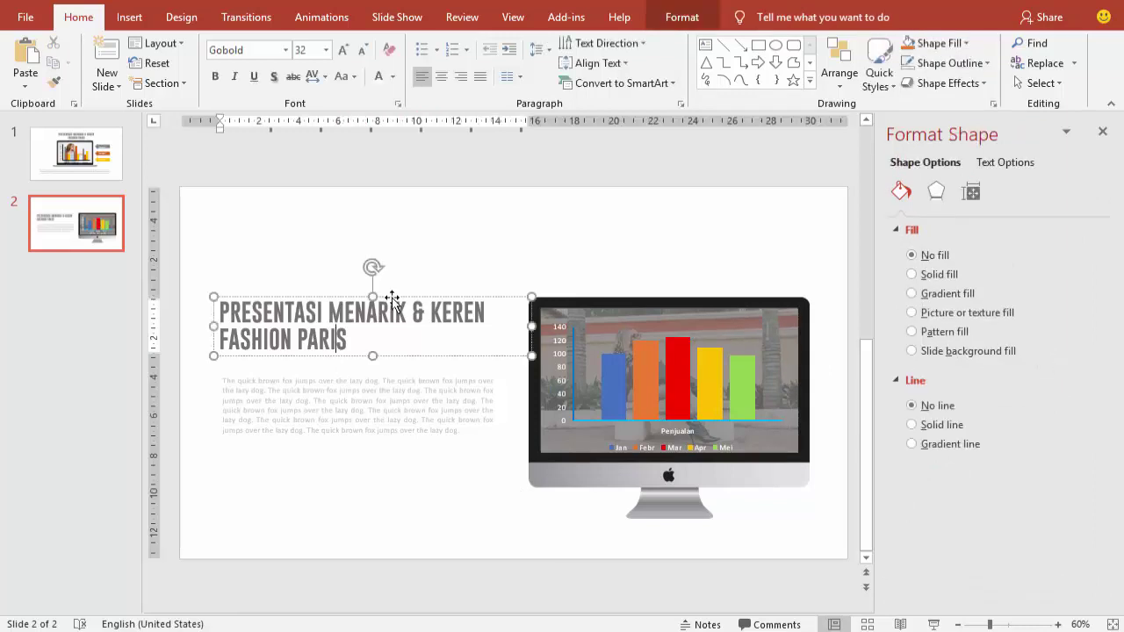
mouse_move(392, 299)
left_mouse_down()
mouse_move(429, 261)
mouse_move(424, 238)
left_mouse_up()
left_click(326, 50)
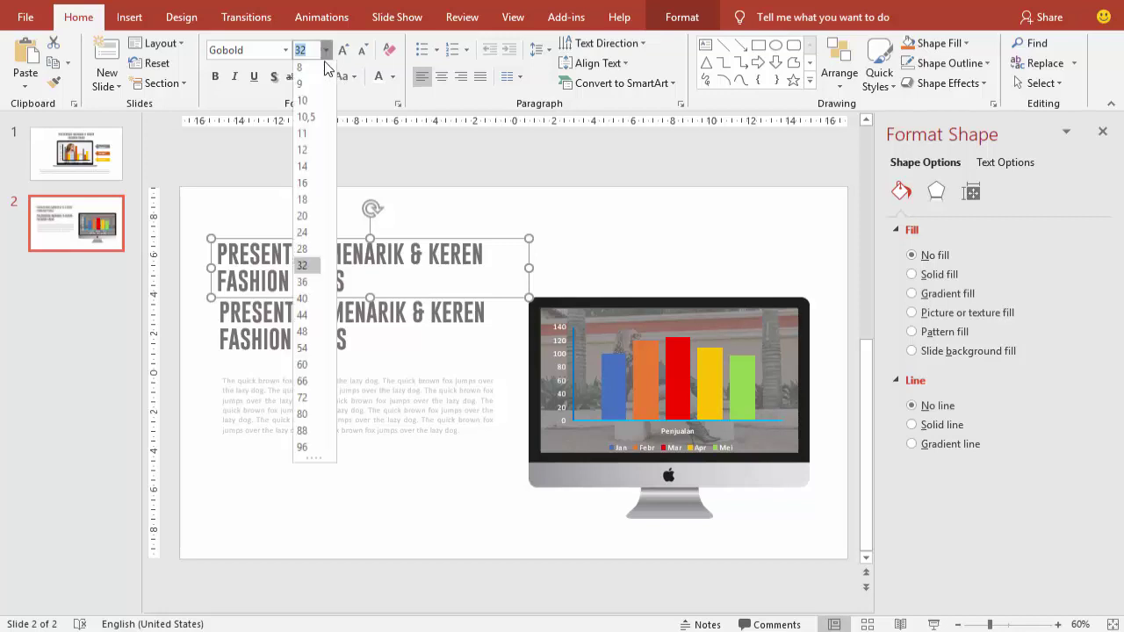
left_click(302, 186)
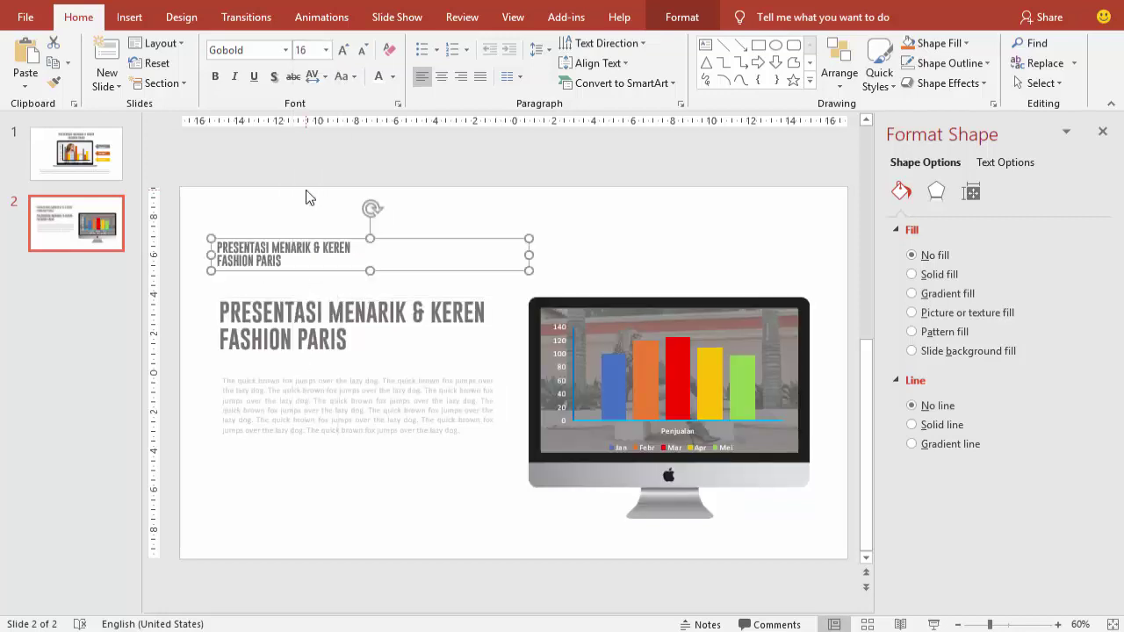
left_click(393, 77)
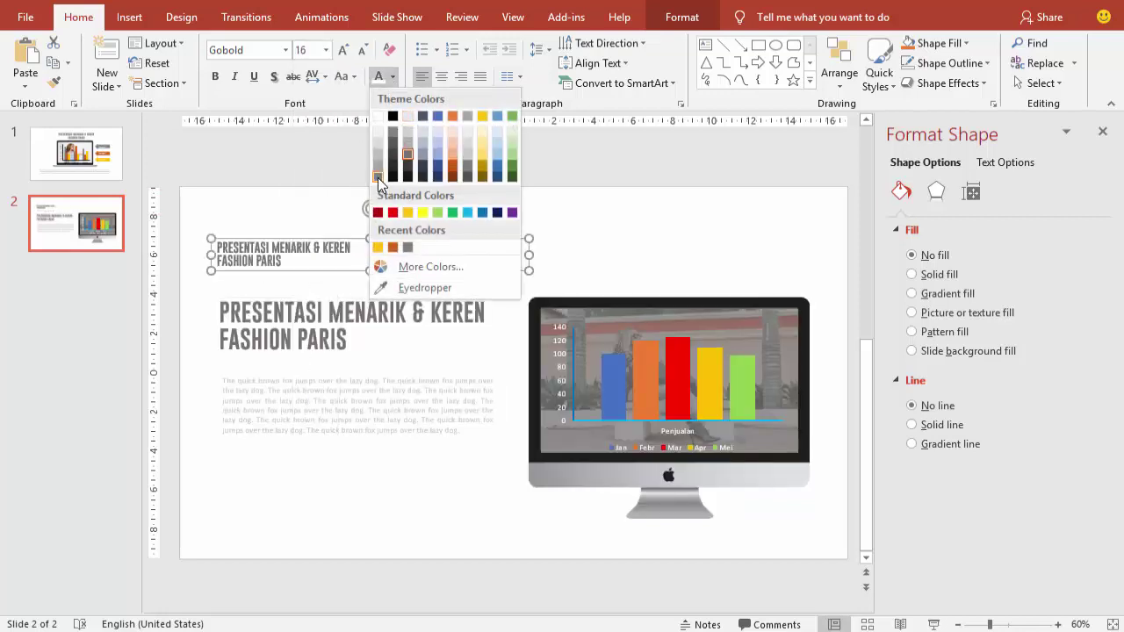
left_click(377, 177)
- Nudge the small heading into place and replace its text, starting with 'ORA'
left_click_drag(458, 236, 454, 234)
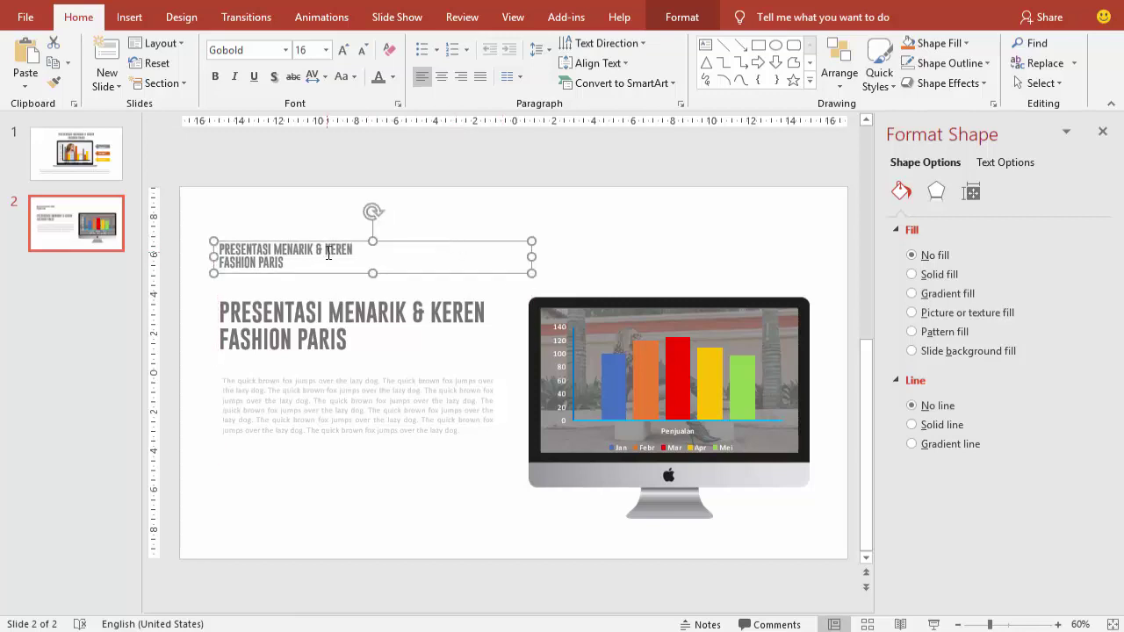
key("Right")
key("Right")
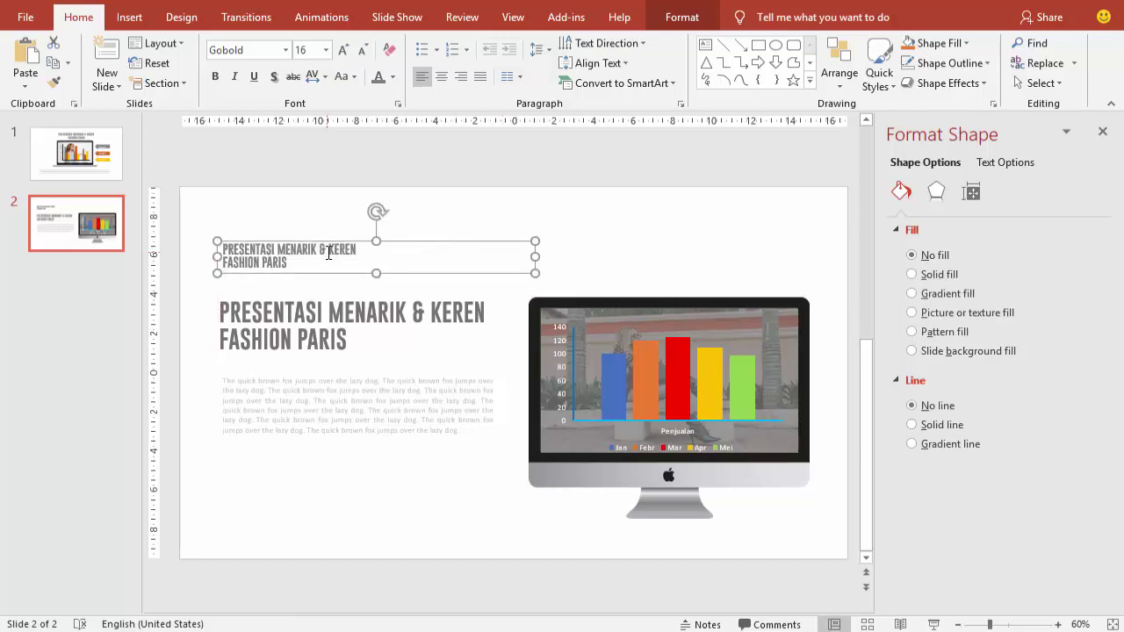
left_click_drag(302, 263, 222, 249)
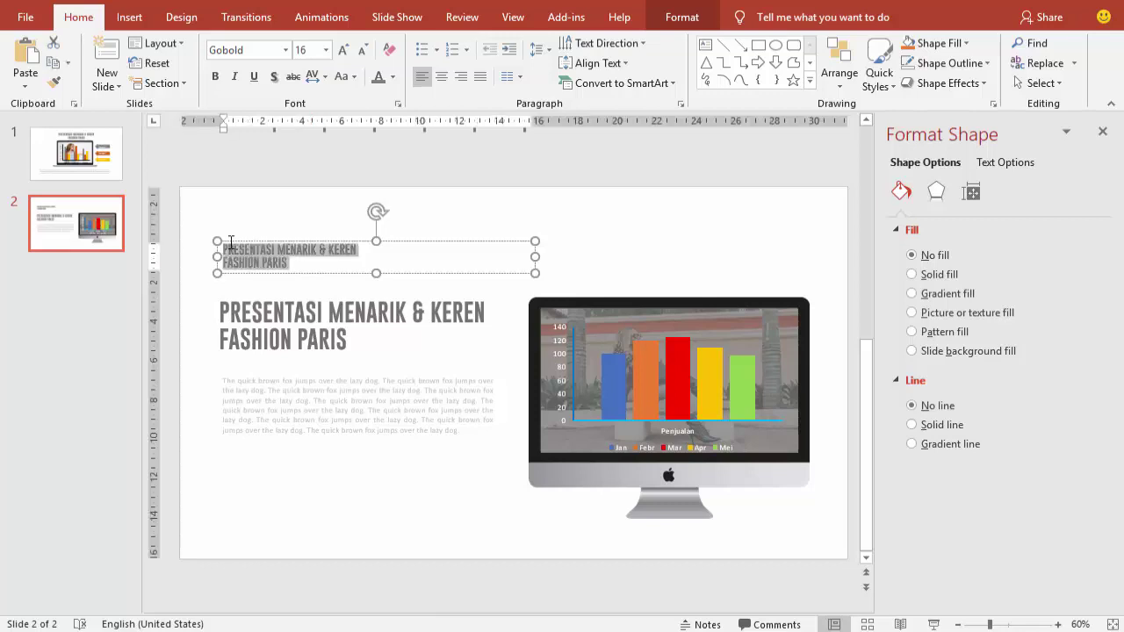
key("BackSpace")
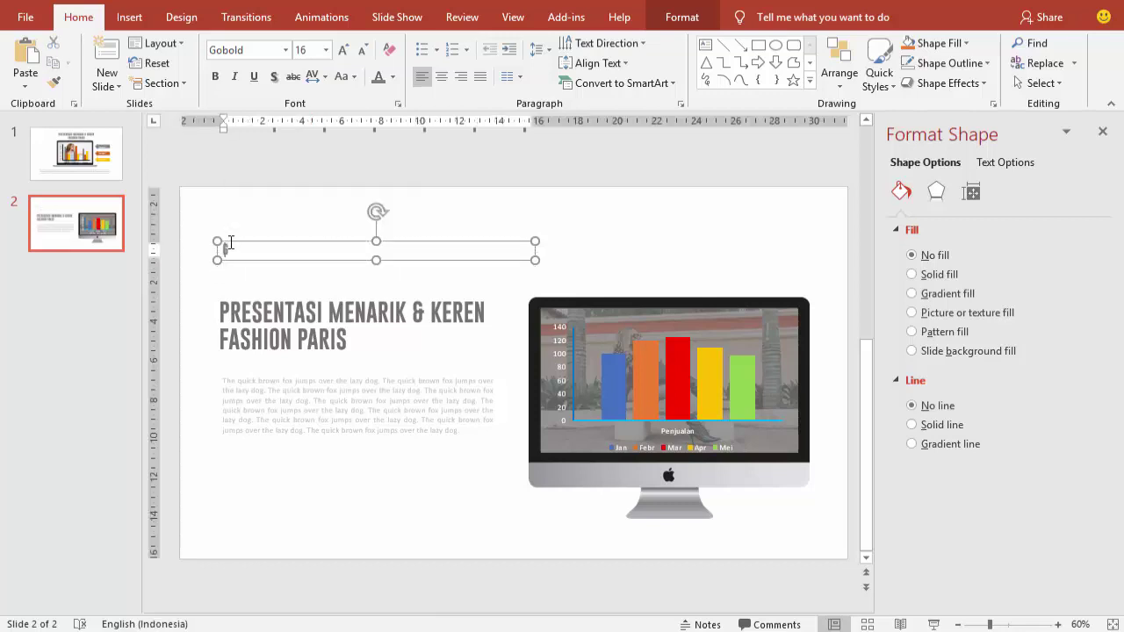
type("ORA")
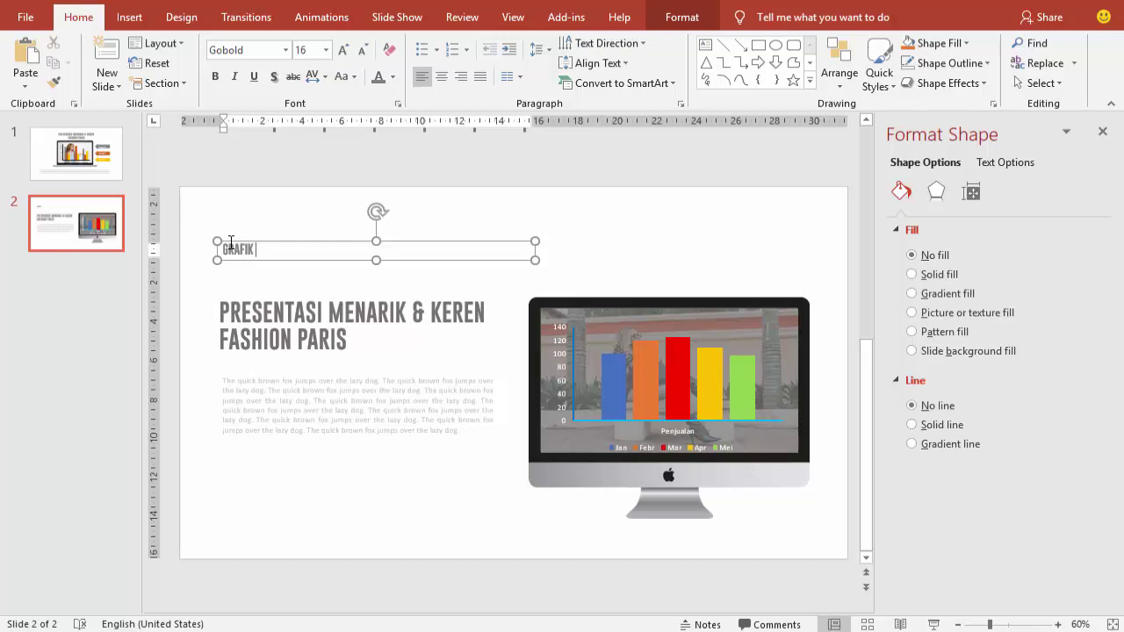
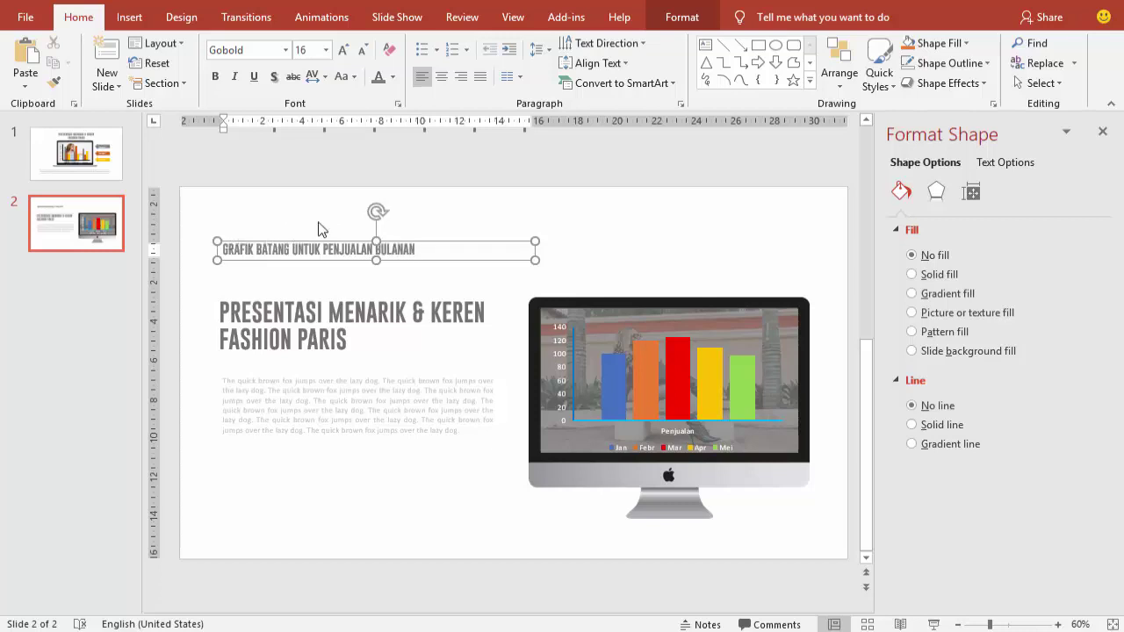
- Preview slide 2 as a full-screen slideshow and return to editing
left_click(439, 225)
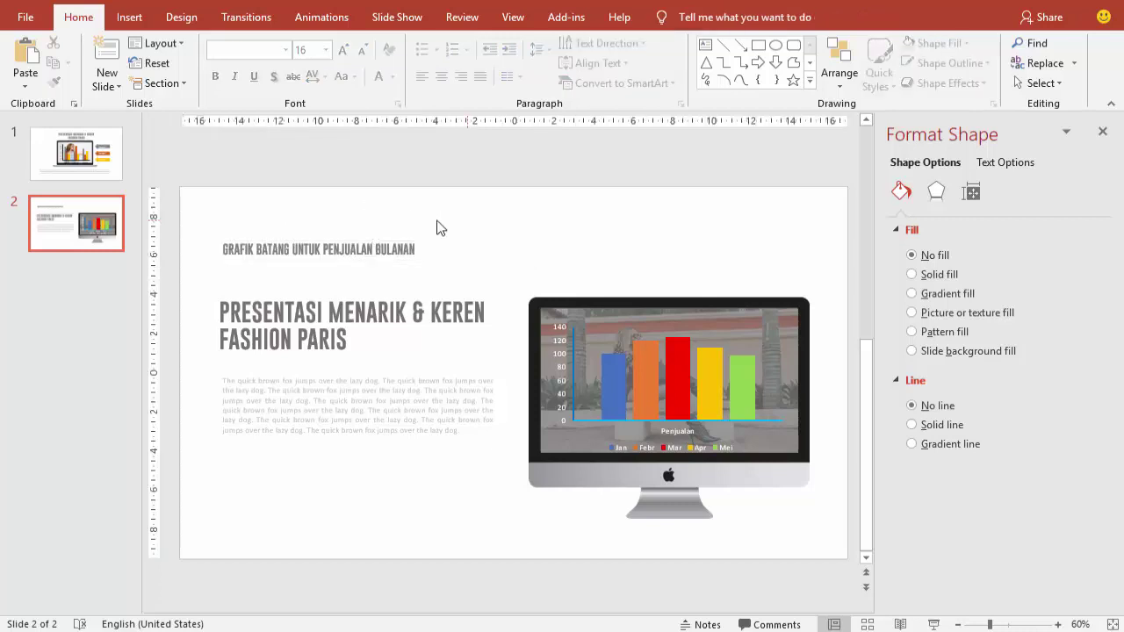
left_click(933, 623)
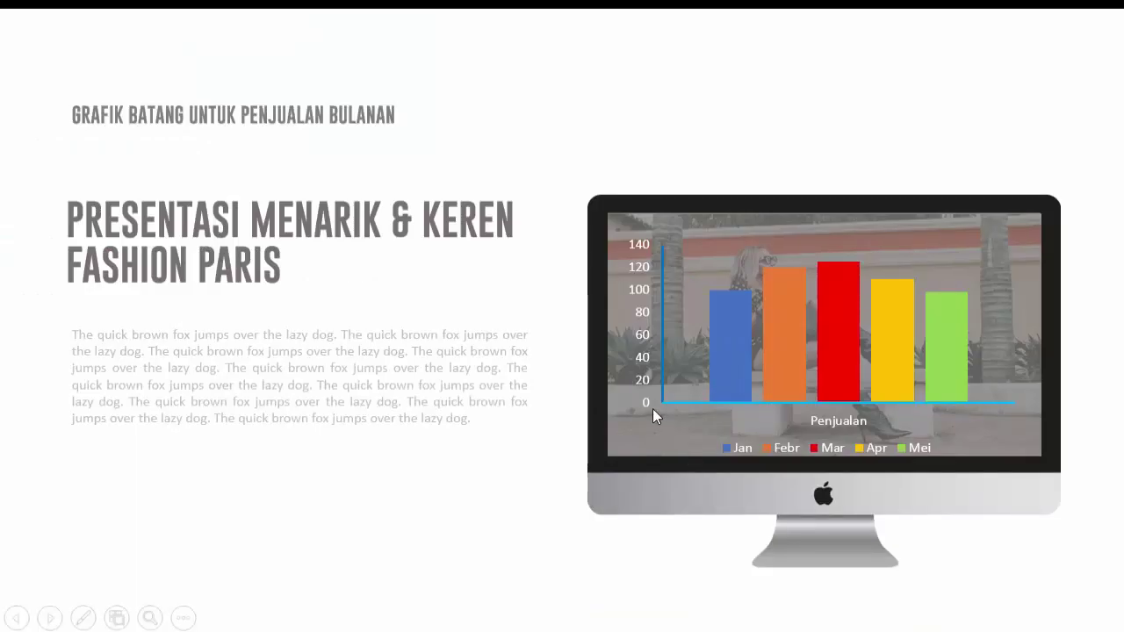
key("Escape")
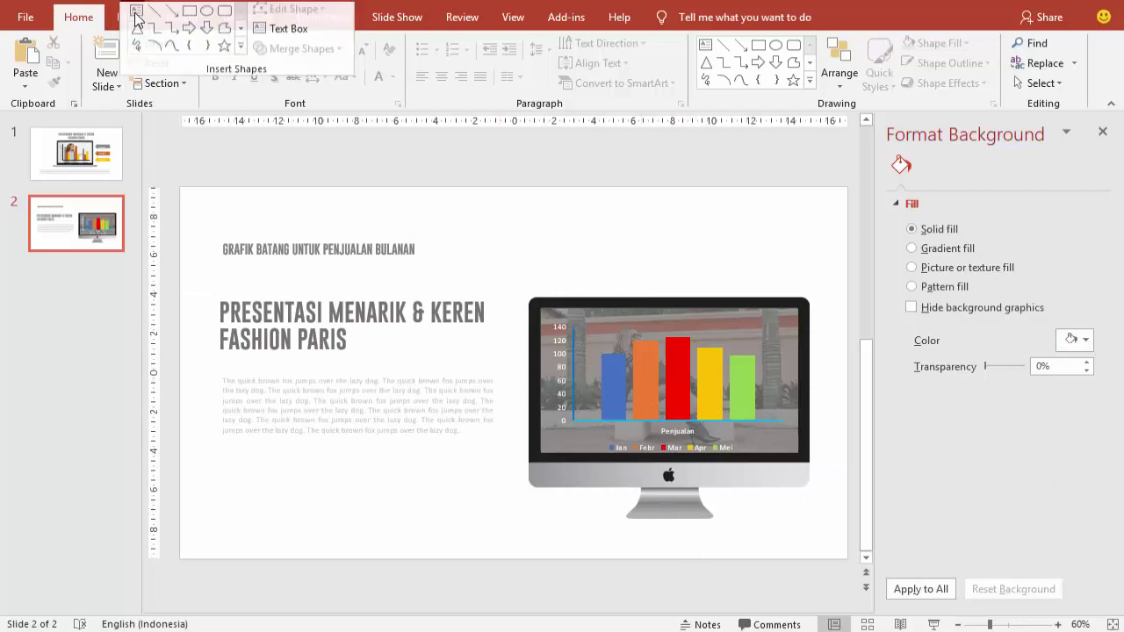
- Draw an oval beneath the monitor with no outline and a light grey fill
left_click(129, 17)
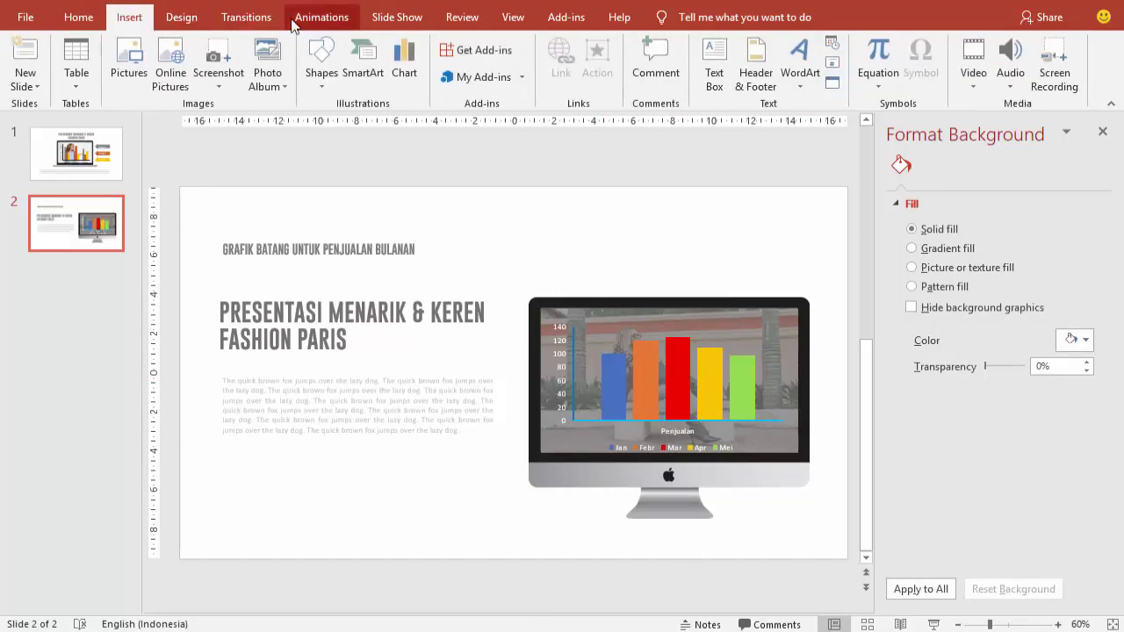
left_click(322, 62)
left_click(384, 125)
left_click_drag(567, 509, 776, 530)
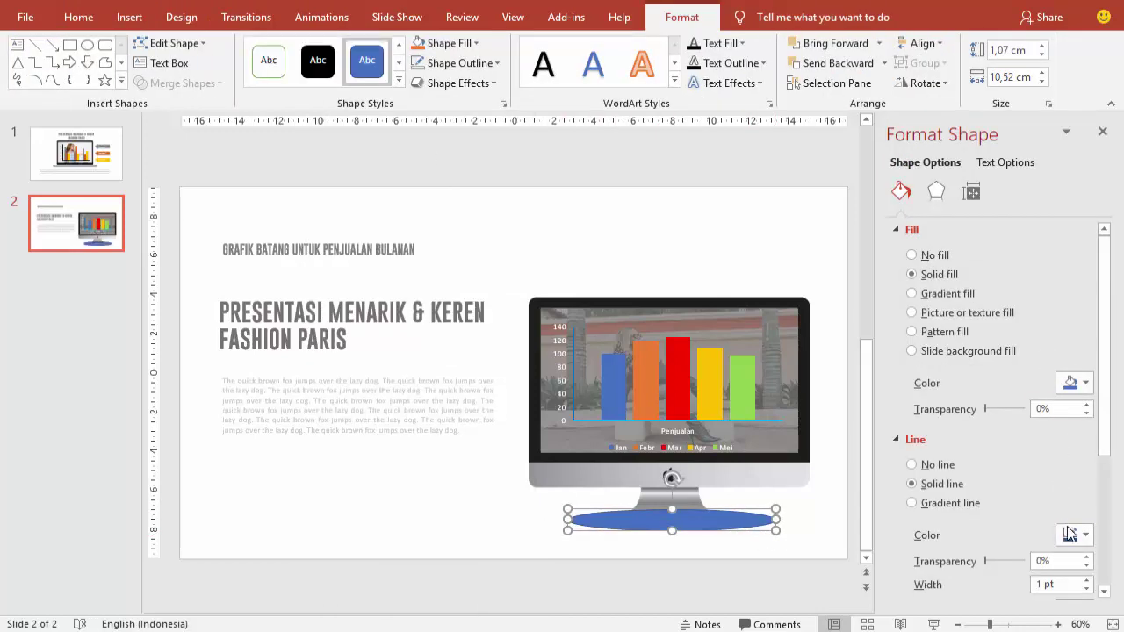
left_click(938, 464)
left_click(1064, 387)
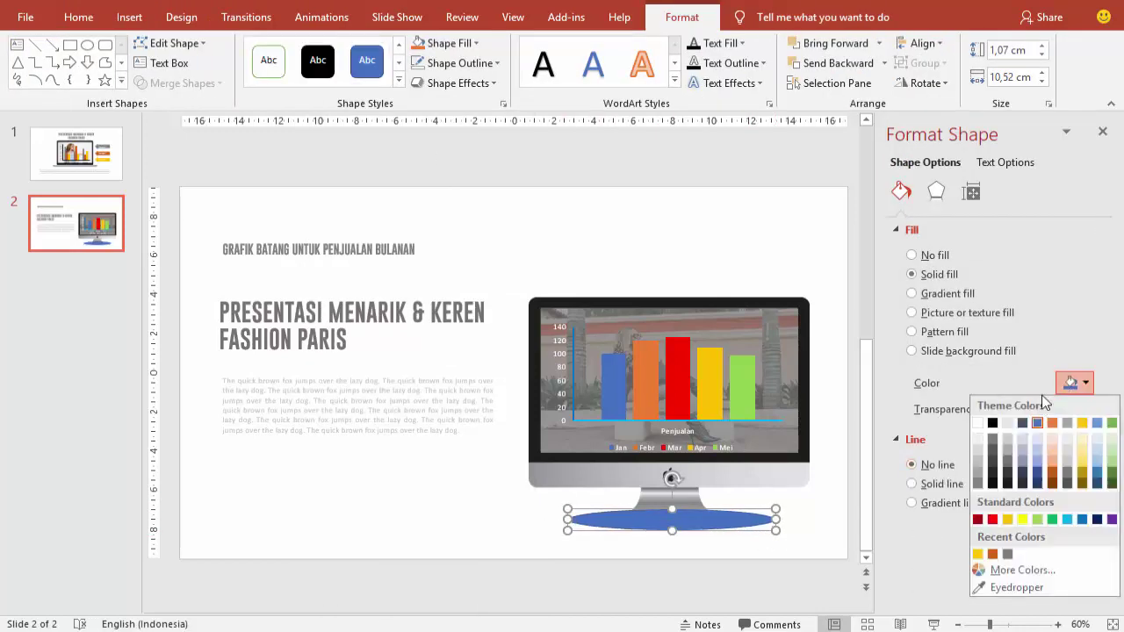
left_click(977, 462)
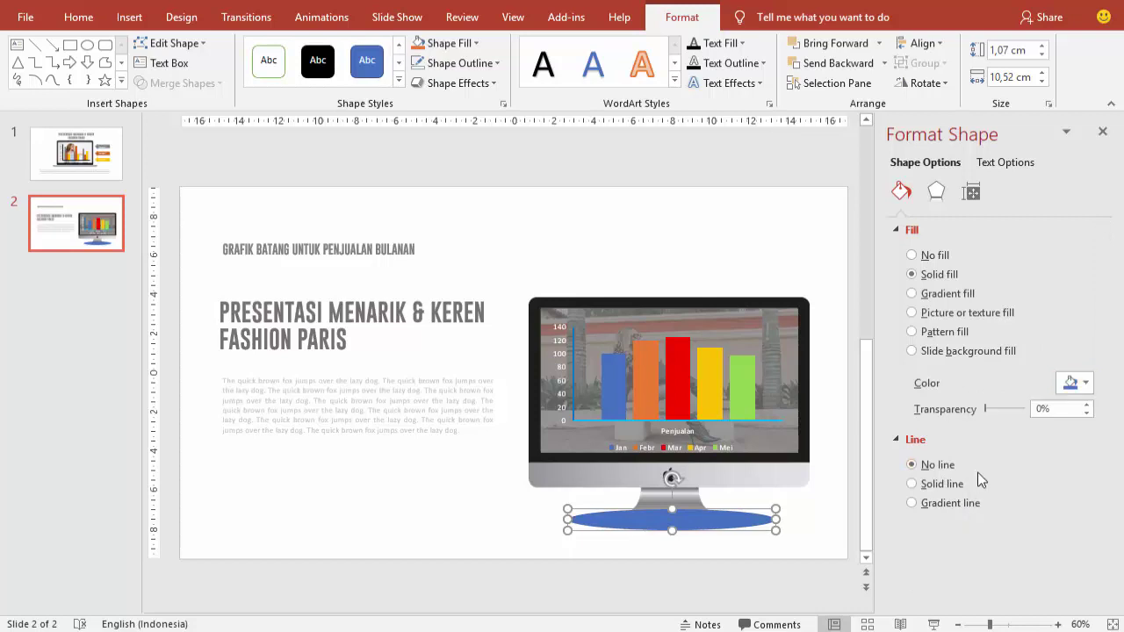
- Set the oval's fill to 56% transparency and preview the softened shadow
right_click(758, 518)
left_click(808, 335)
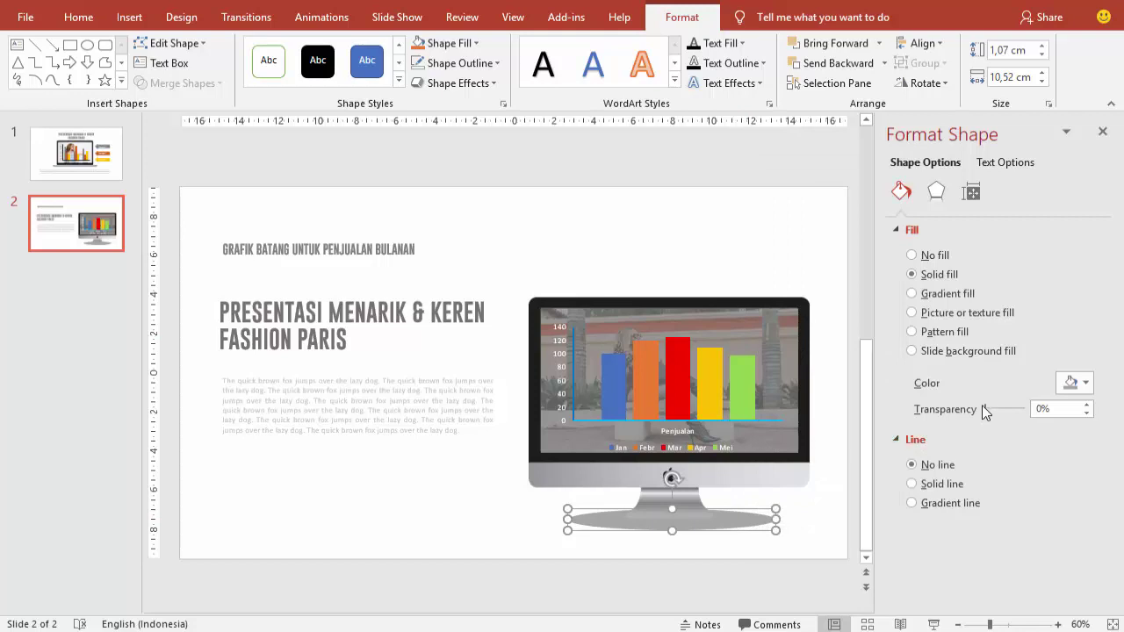
left_click_drag(983, 409, 1008, 410)
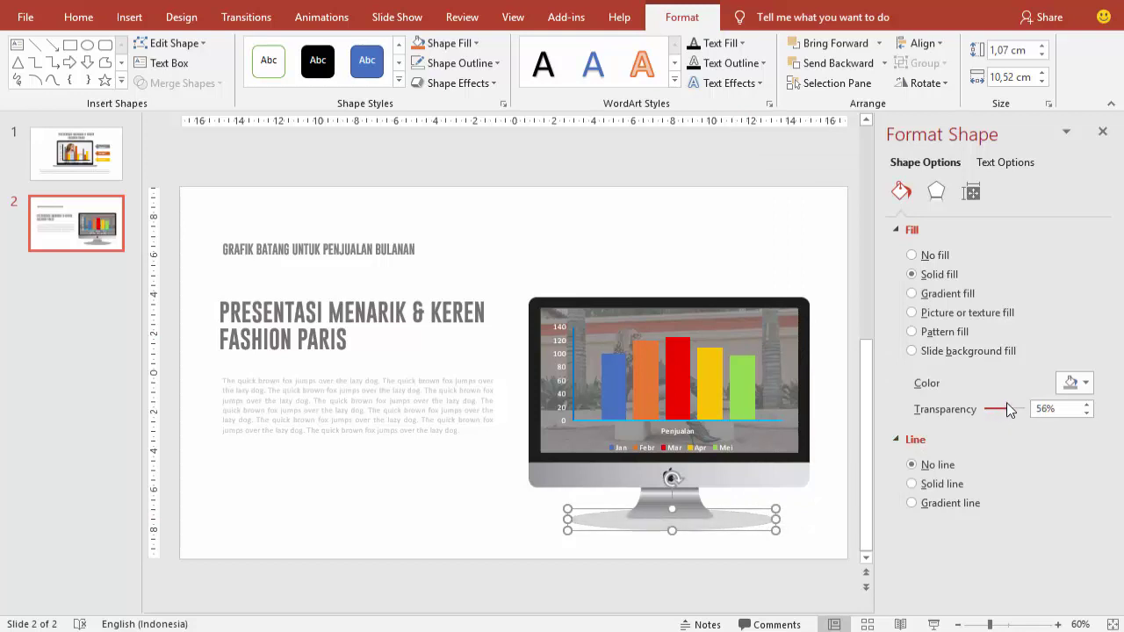
left_click(442, 500)
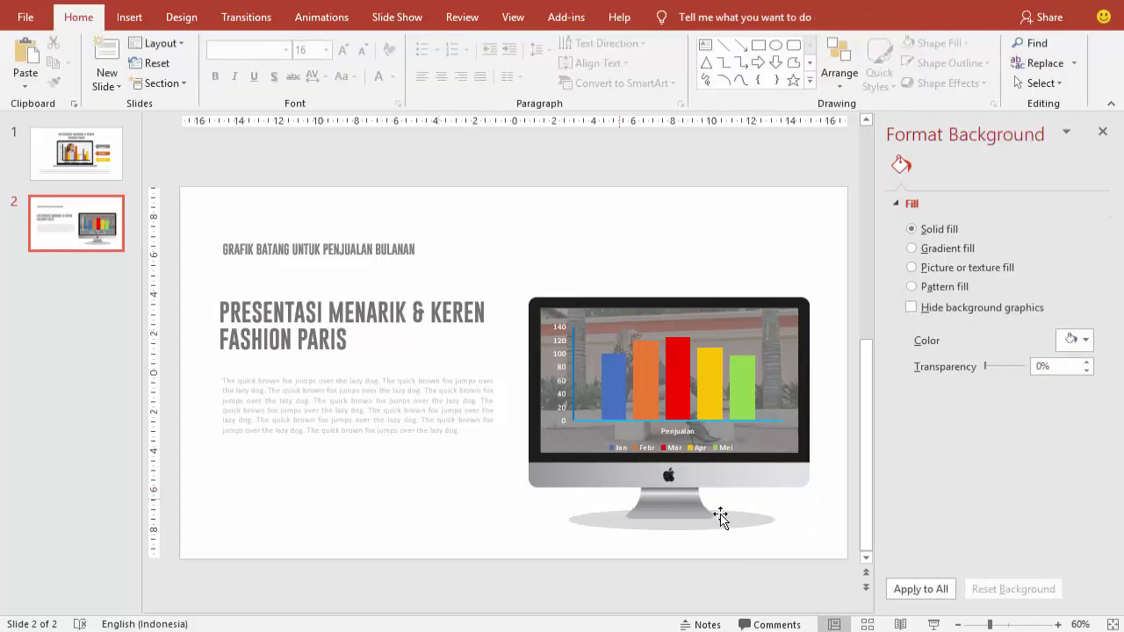
left_click(933, 624)
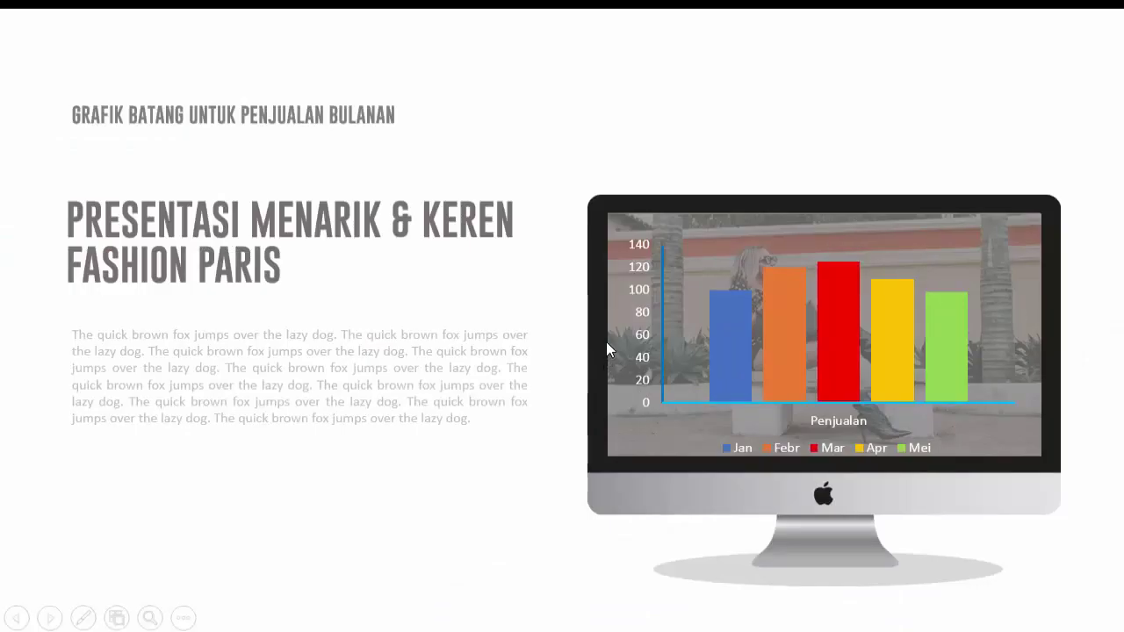
key("Escape")
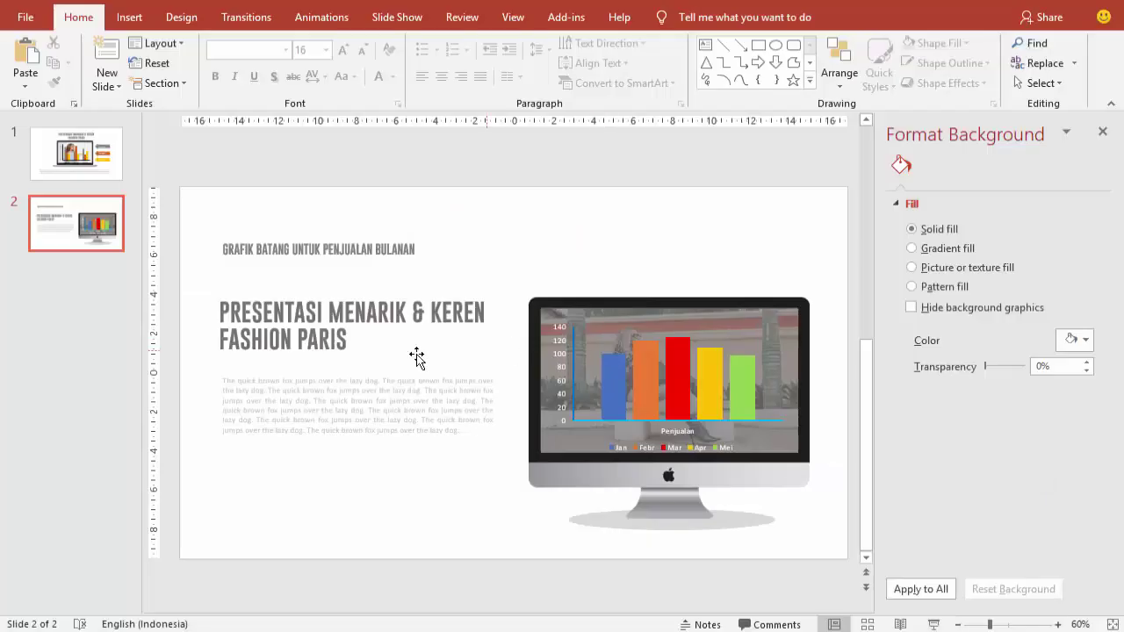
- Add a new slide 3 and delete its title and body placeholders
right_click(57, 280)
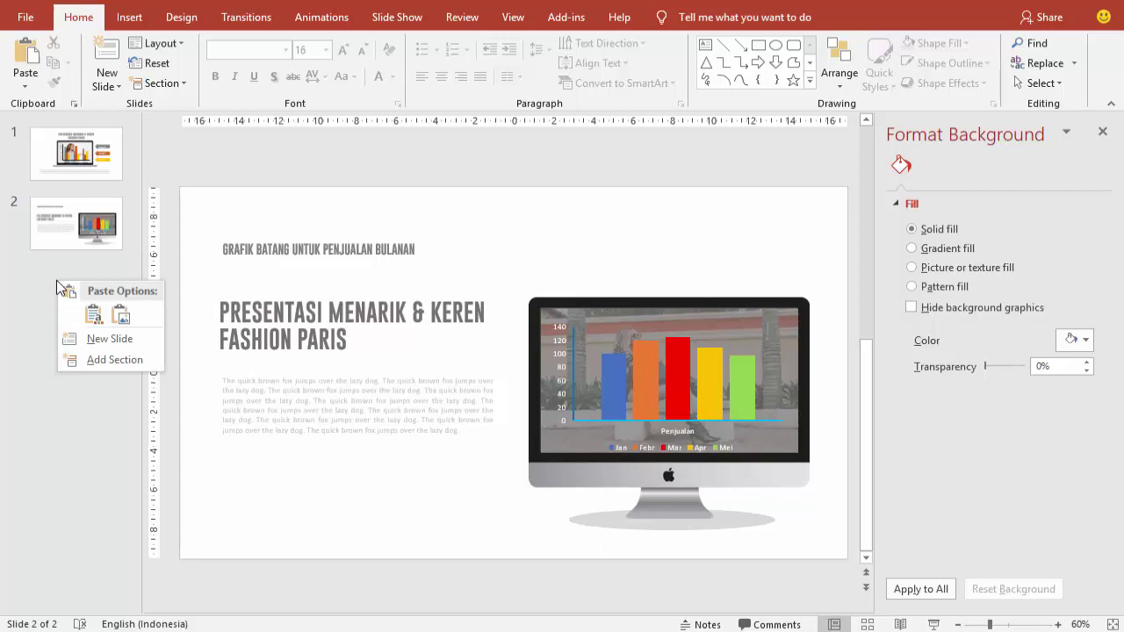
left_click(104, 340)
left_click(299, 206)
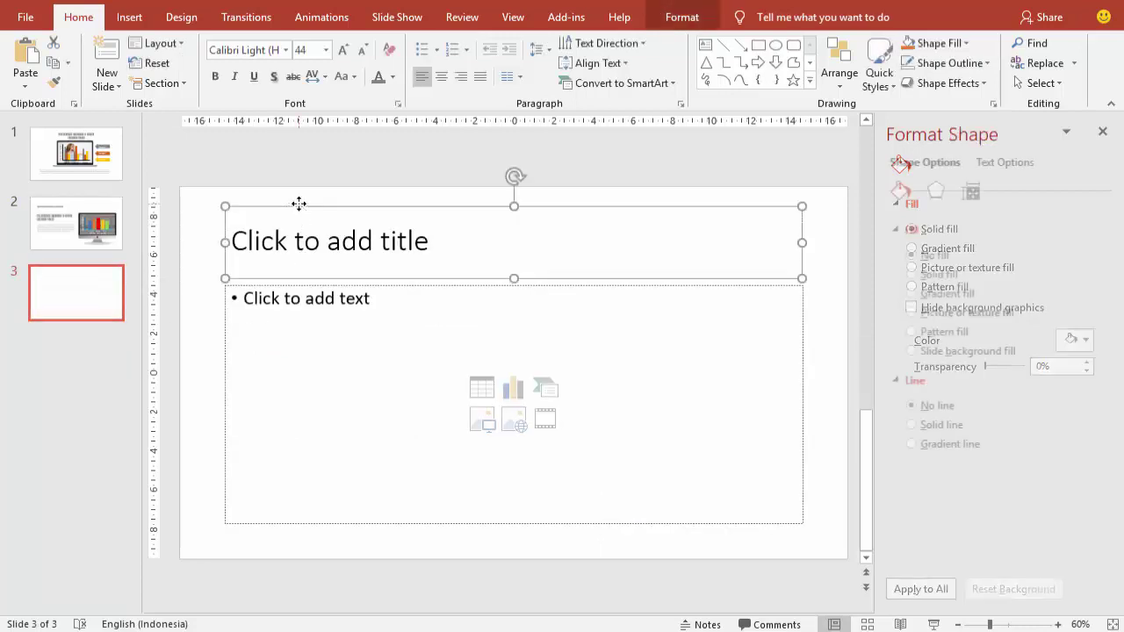
key("Delete")
left_click(321, 284)
key("Delete")
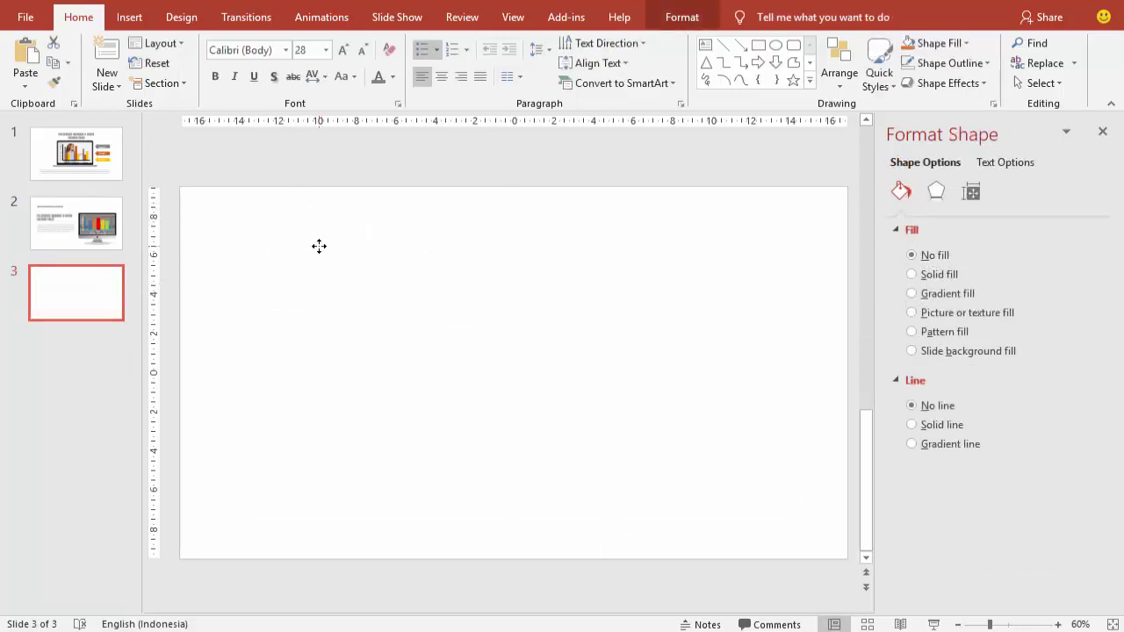
- Draw a tall rectangle with no outline over the slide's left side
left_click(132, 18)
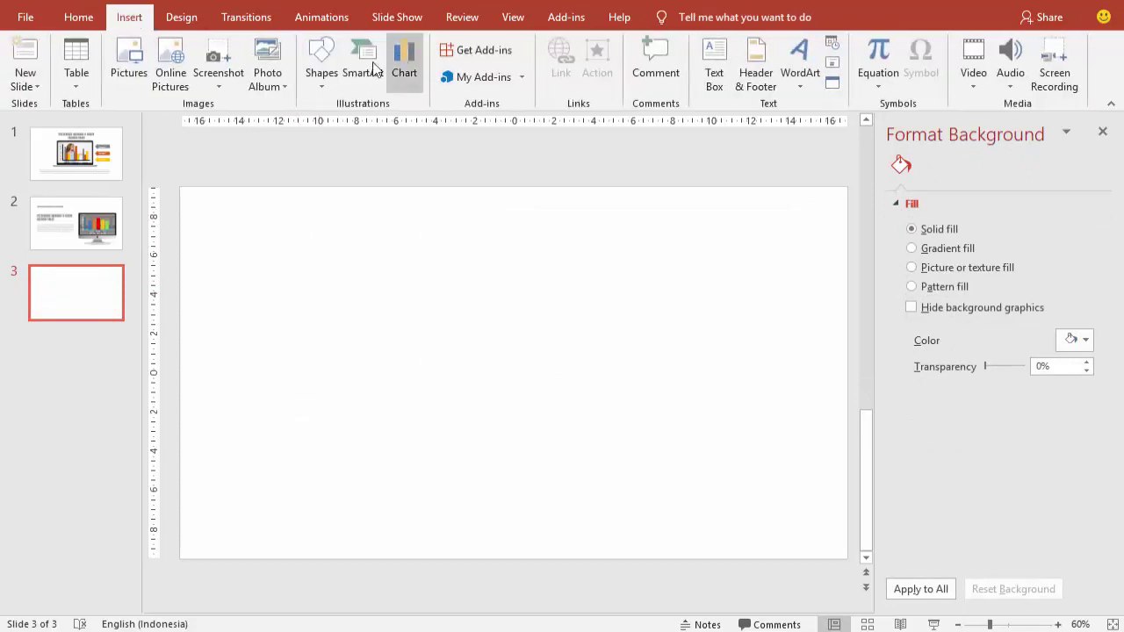
left_click(320, 58)
left_click(380, 123)
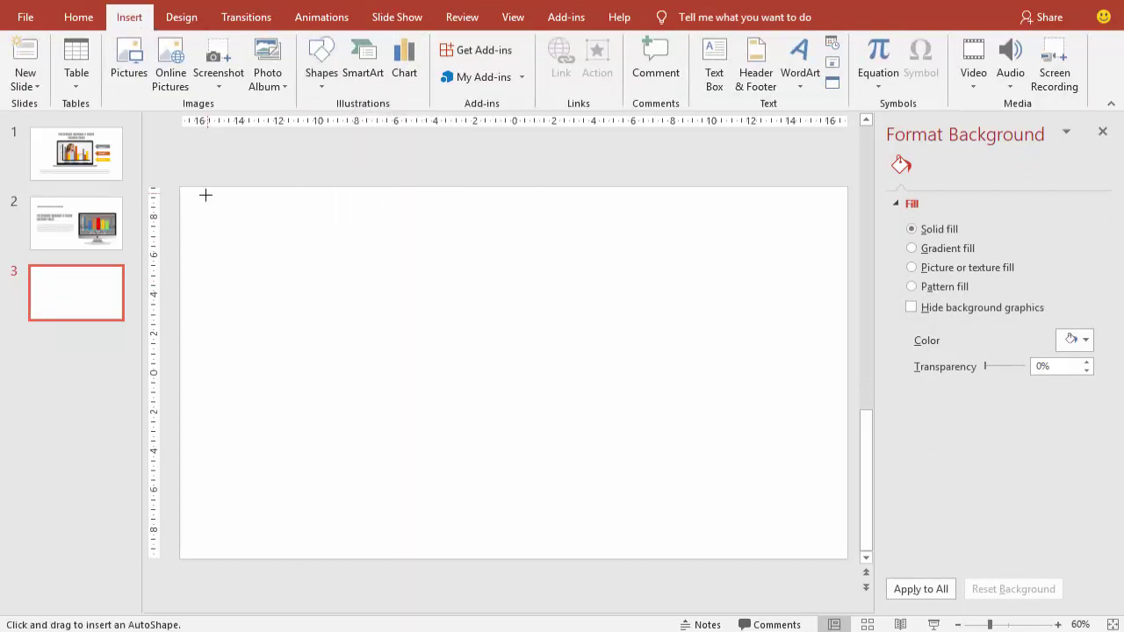
left_click_drag(179, 184, 410, 557)
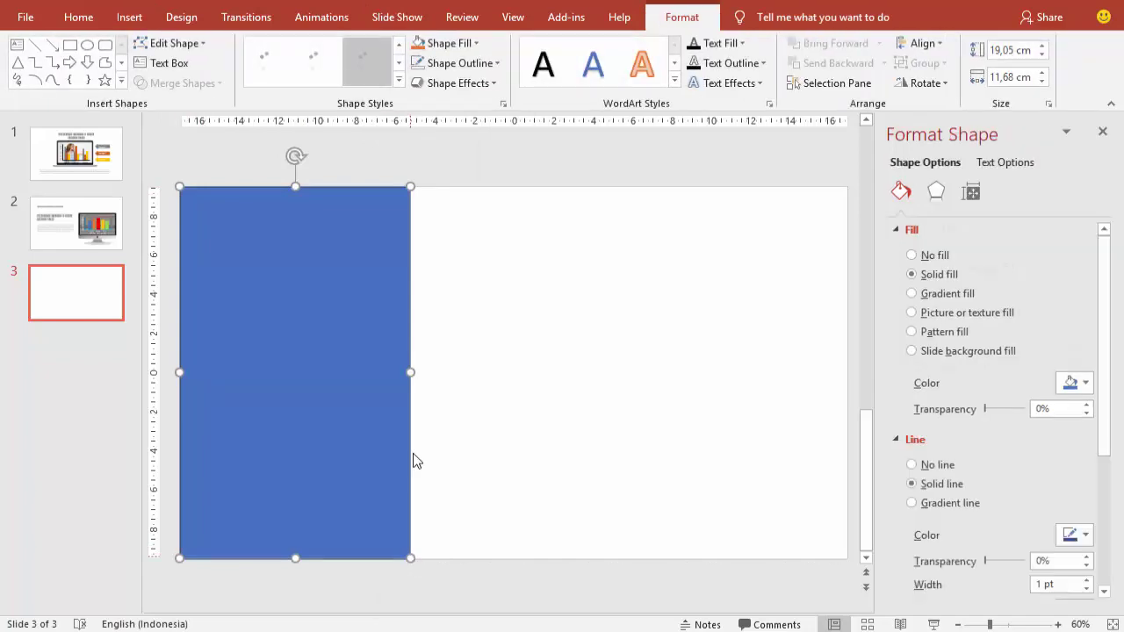
left_click(947, 465)
- Fill the rectangle with the adult-camera-clothes-1597 photo from the FASHION folder
left_click(940, 315)
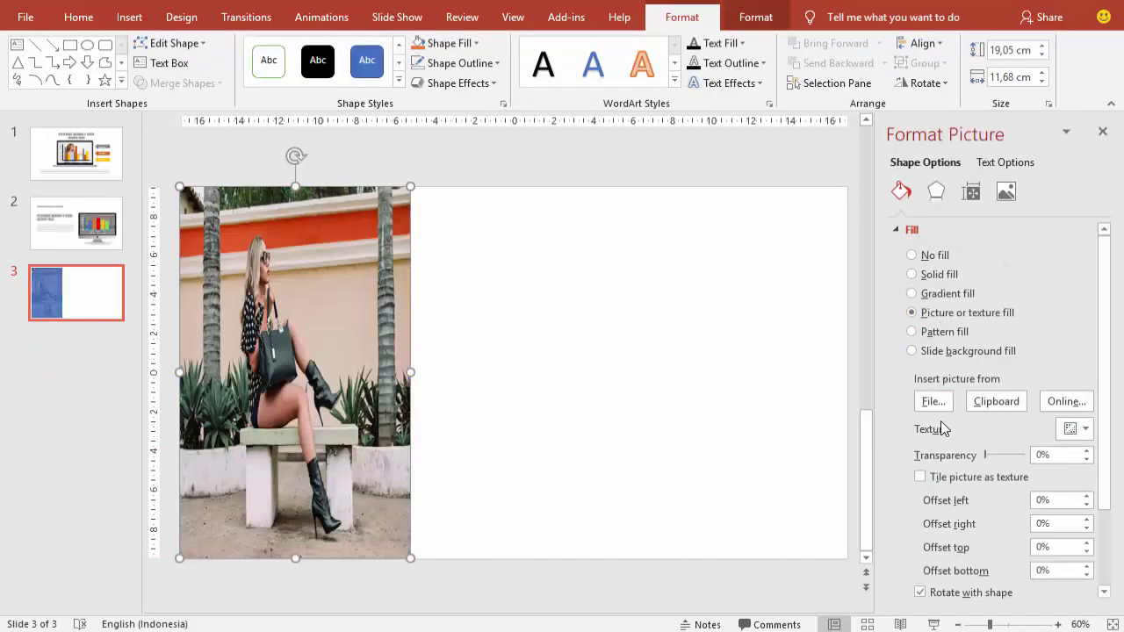
left_click(932, 402)
scroll(676, 250, "down", 3)
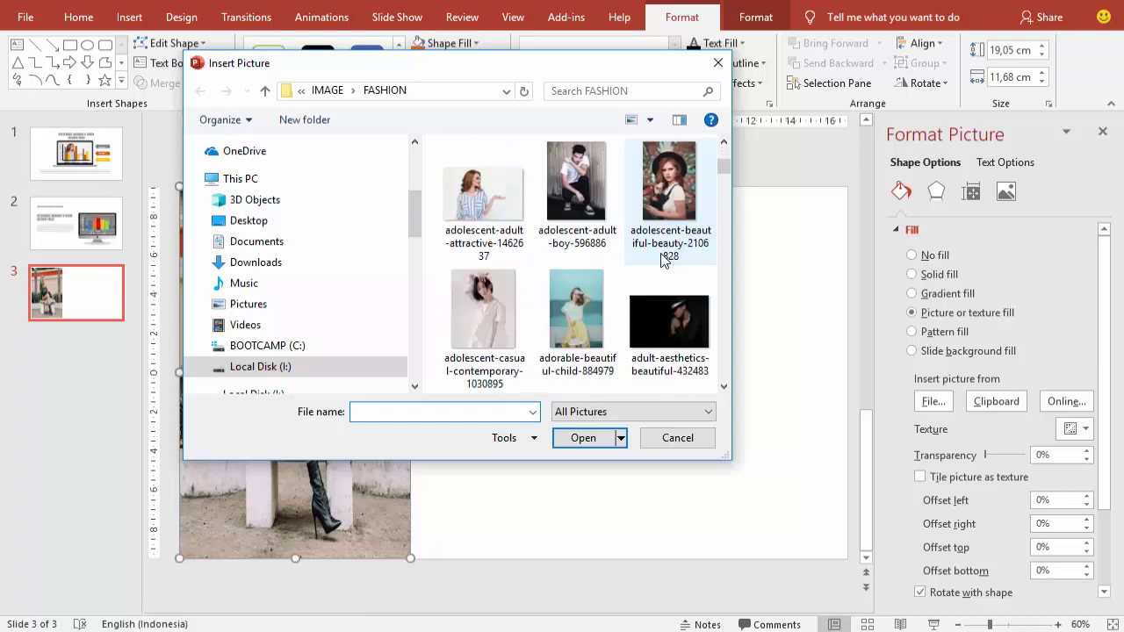
scroll(660, 261, "down", 3)
scroll(654, 266, "down", 3)
scroll(648, 268, "down", 3)
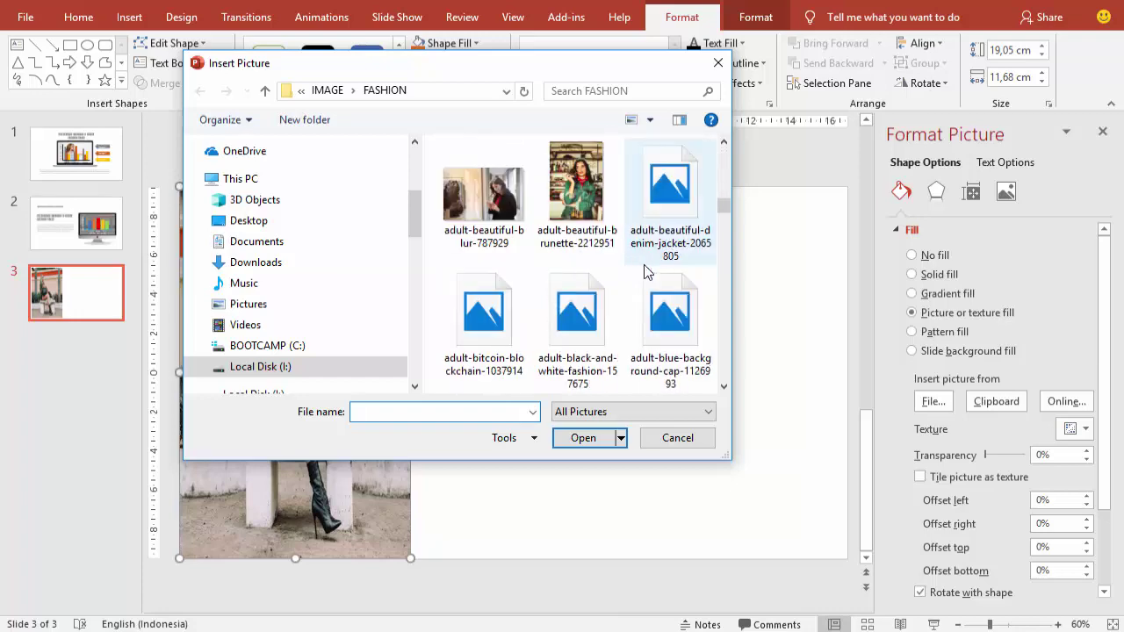
scroll(645, 269, "down", 1)
scroll(636, 267, "up", 2)
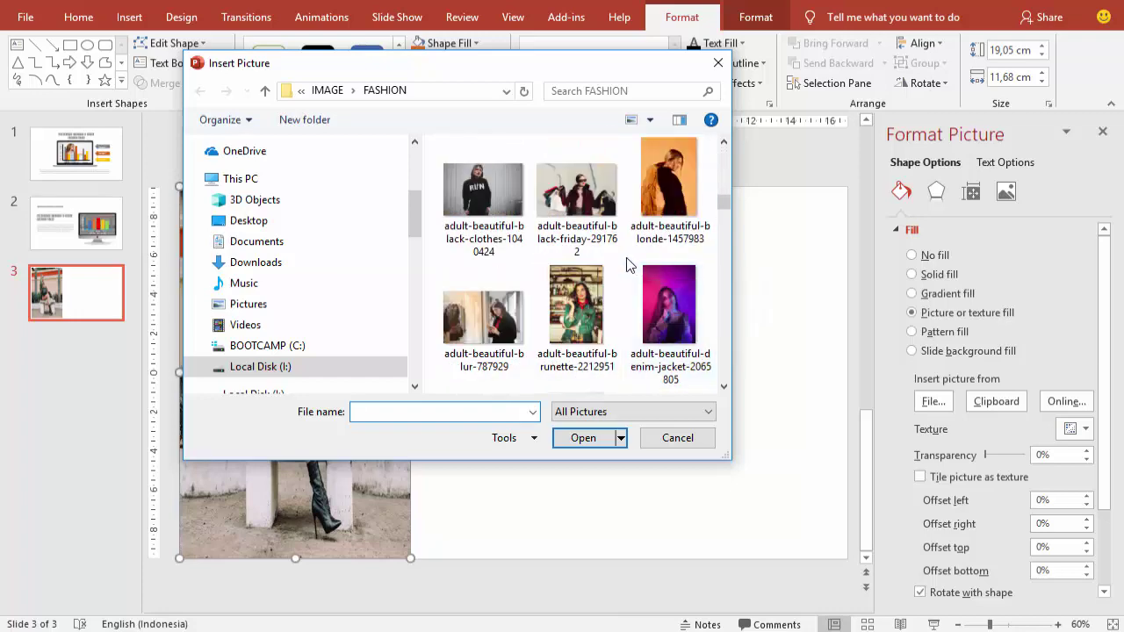
scroll(629, 265, "down", 2)
scroll(630, 265, "down", 1)
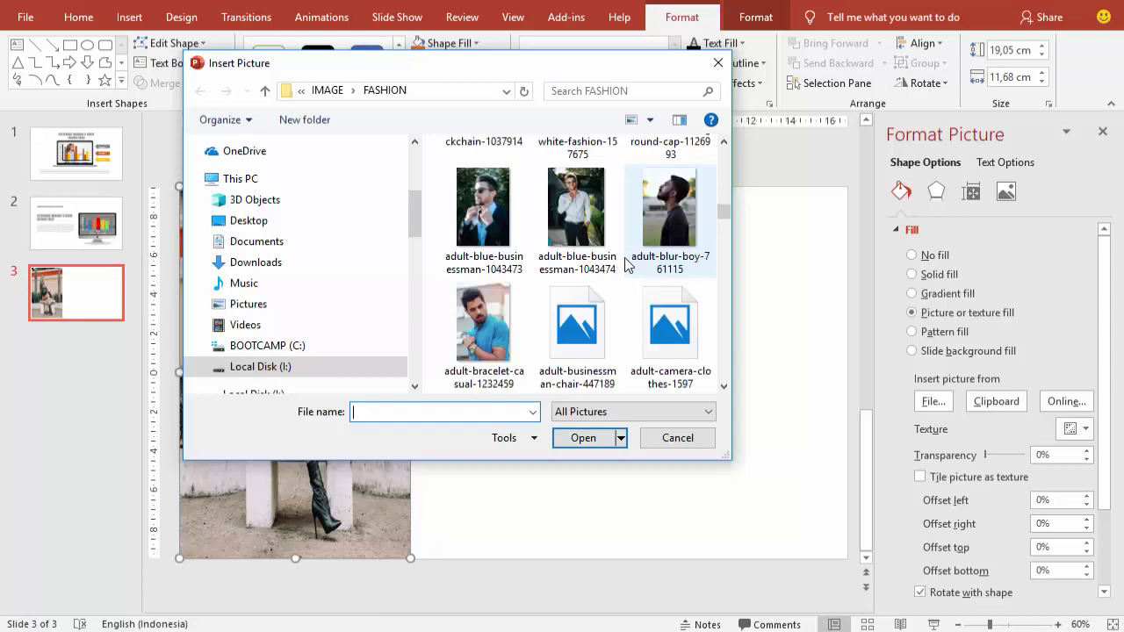
left_click(488, 224)
left_click(673, 344)
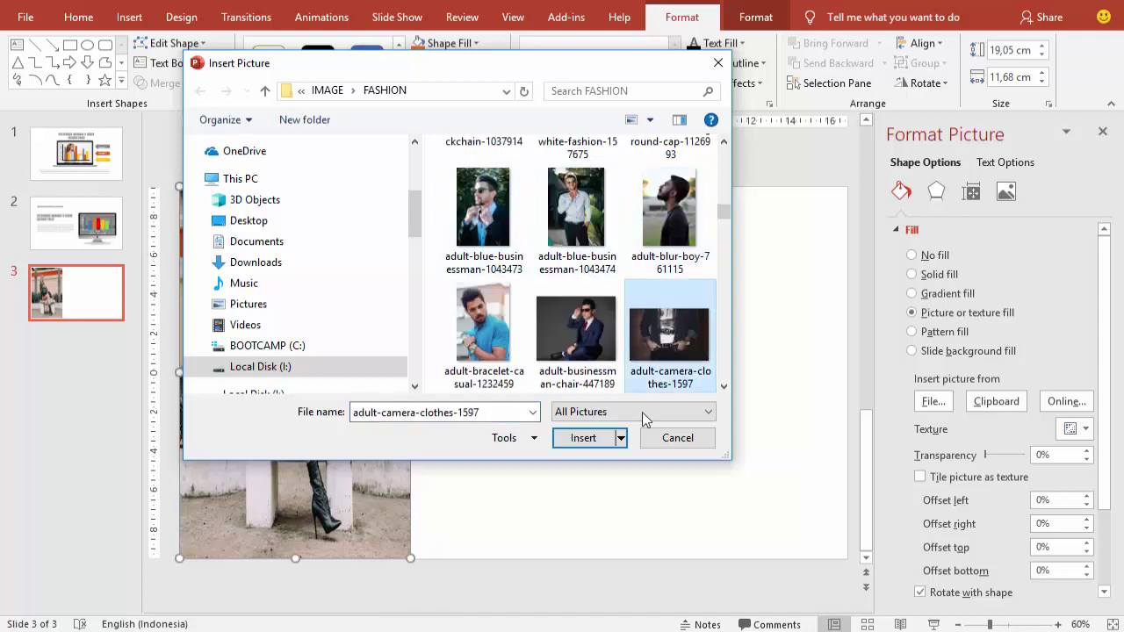
left_click(588, 442)
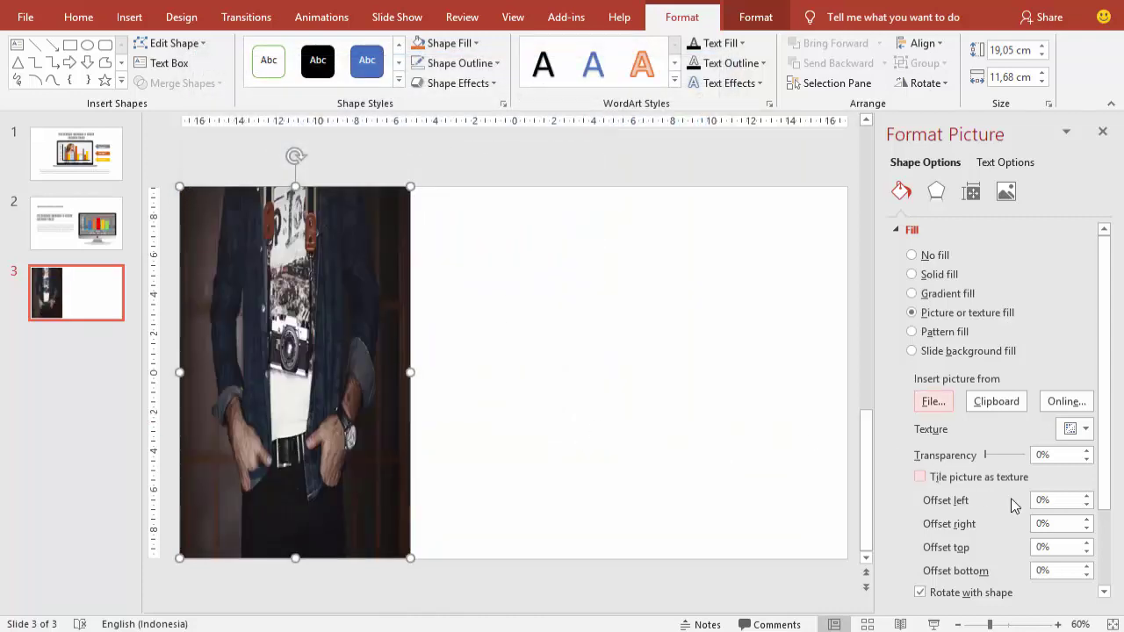
- Offset the photo fill to -25% left and -31% right to frame the man
left_click(1087, 504)
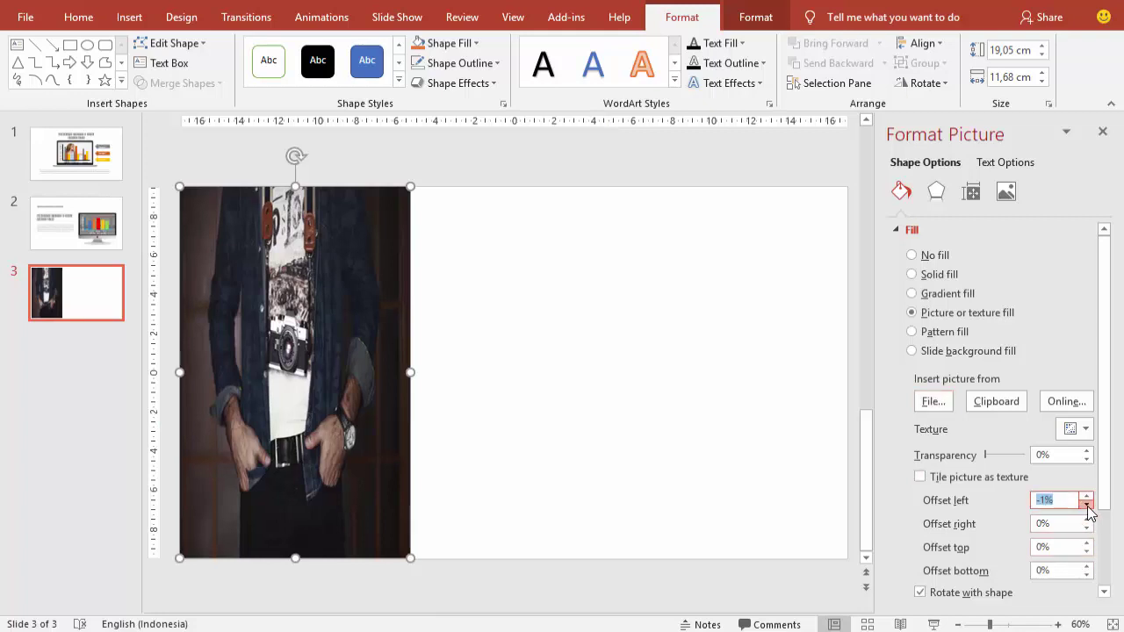
left_click(1087, 508)
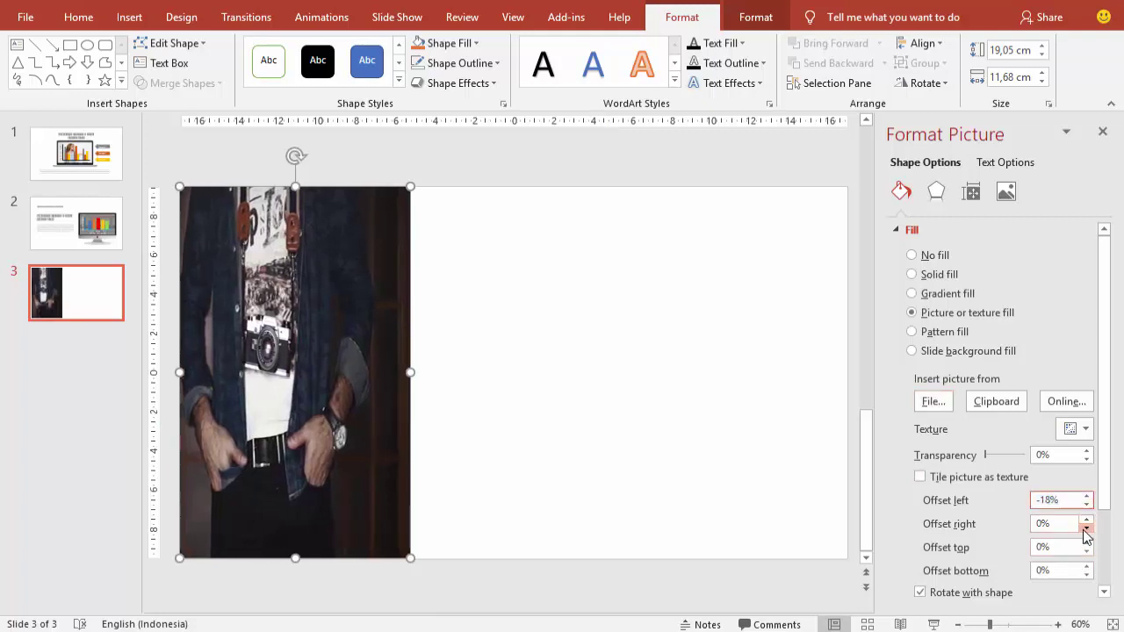
left_click(1086, 528)
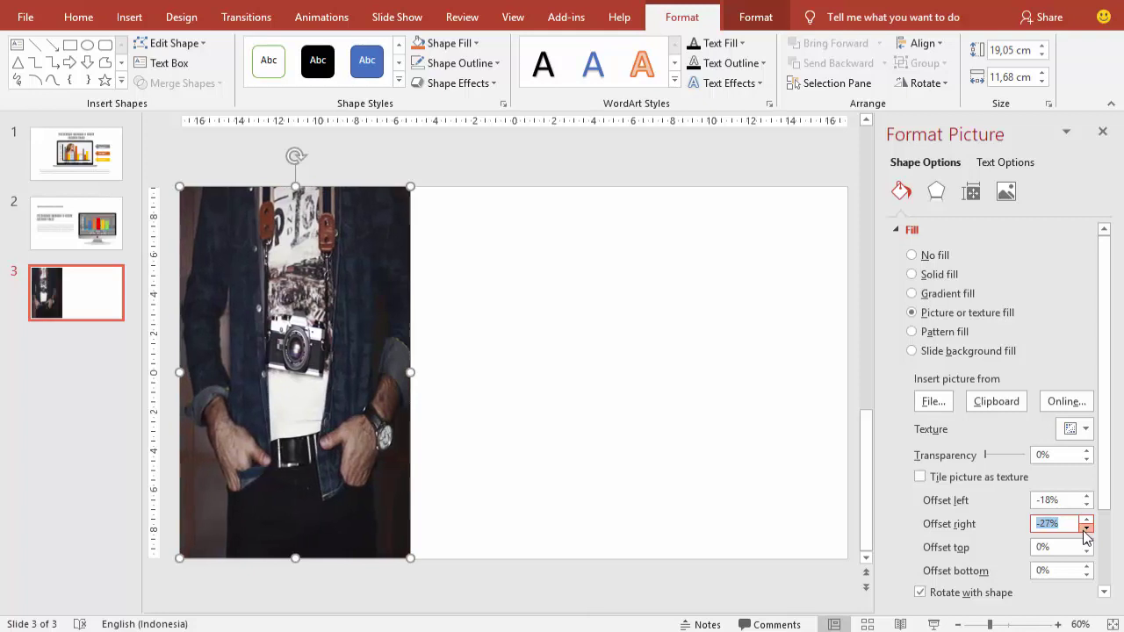
left_click(1086, 527)
left_click(1087, 505)
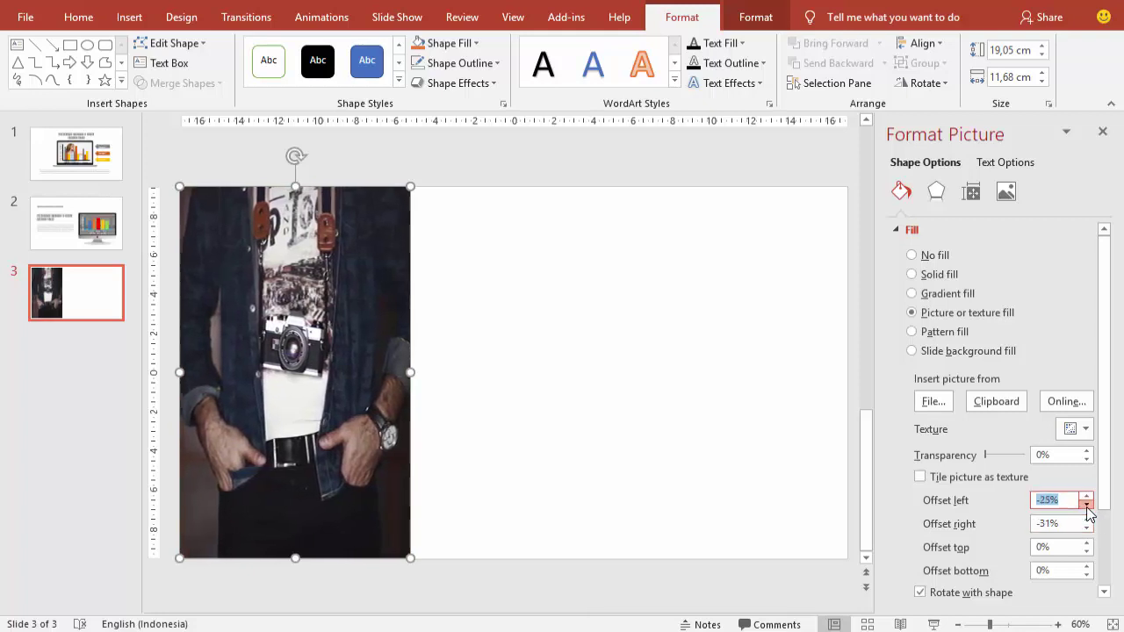
left_click(1087, 512)
left_click(619, 417)
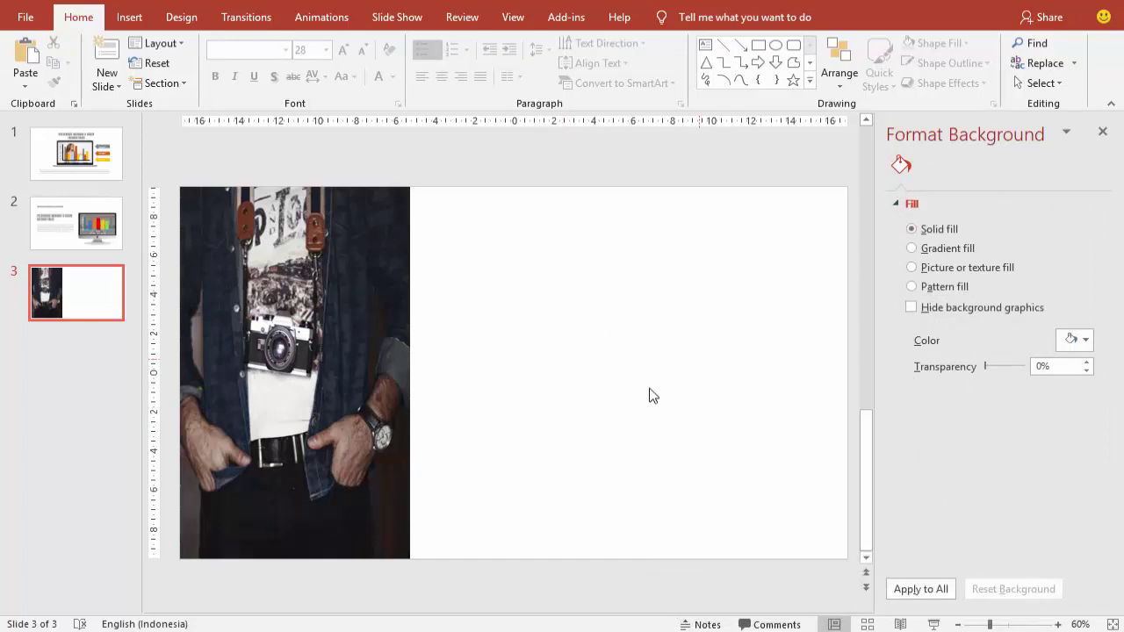
- Copy the bar chart from slide 2 and paste it onto slide 3
left_click(129, 17)
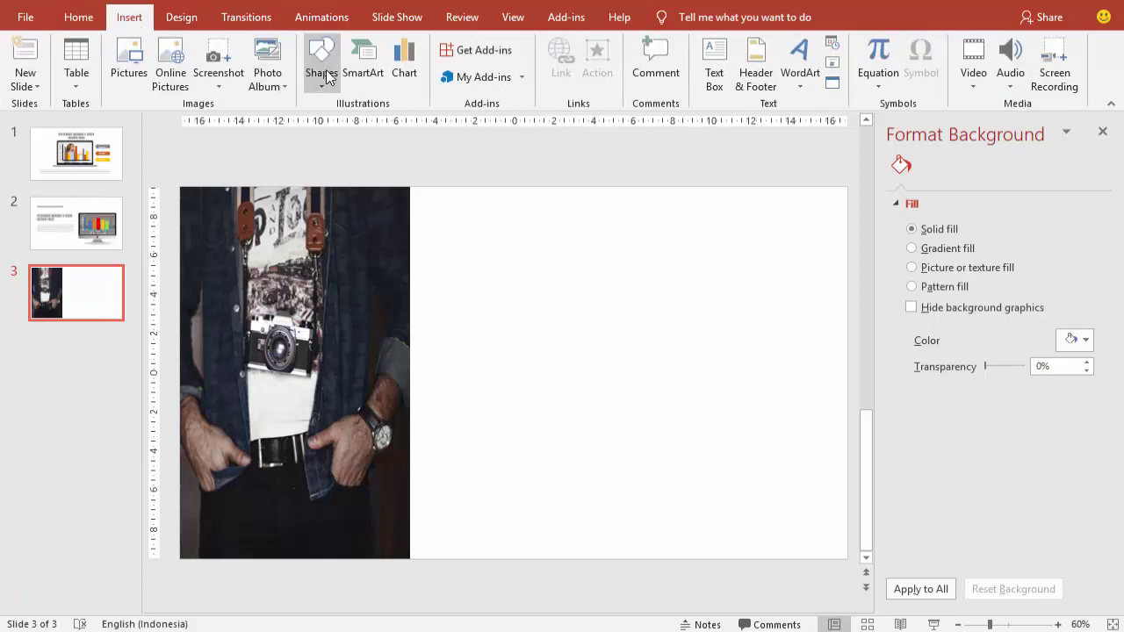
left_click(88, 224)
left_click(606, 373)
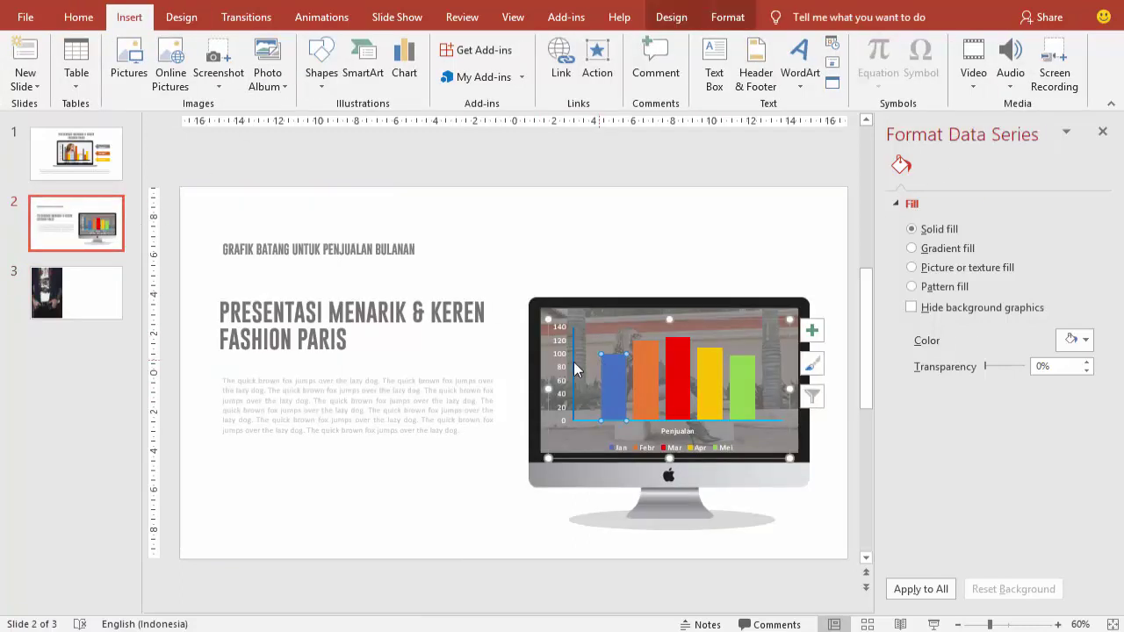
left_click(565, 355)
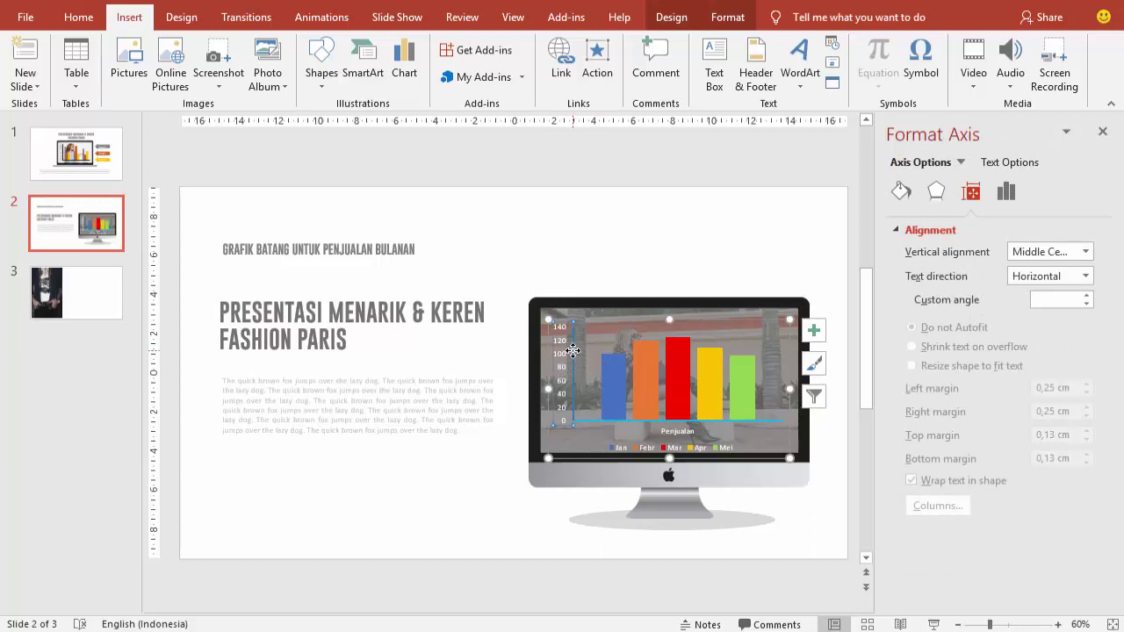
left_click(125, 309)
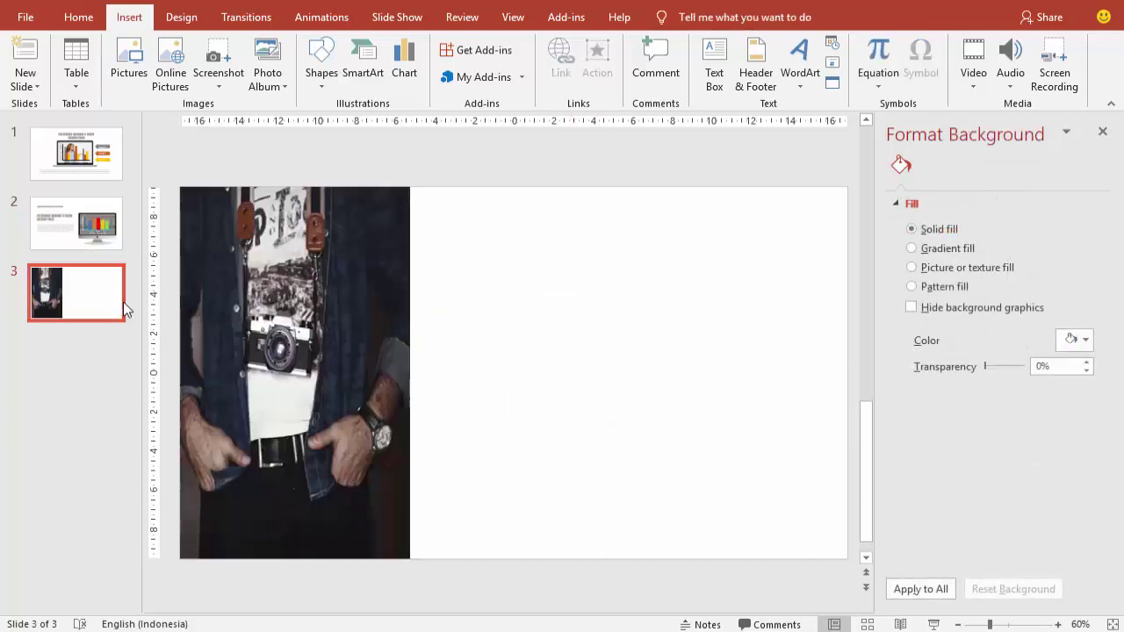
key("ctrl+v")
left_click_drag(548, 319, 500, 302)
- Remove the chart's legend and horizontal axis, leaving only the coloured bars
left_click(516, 334)
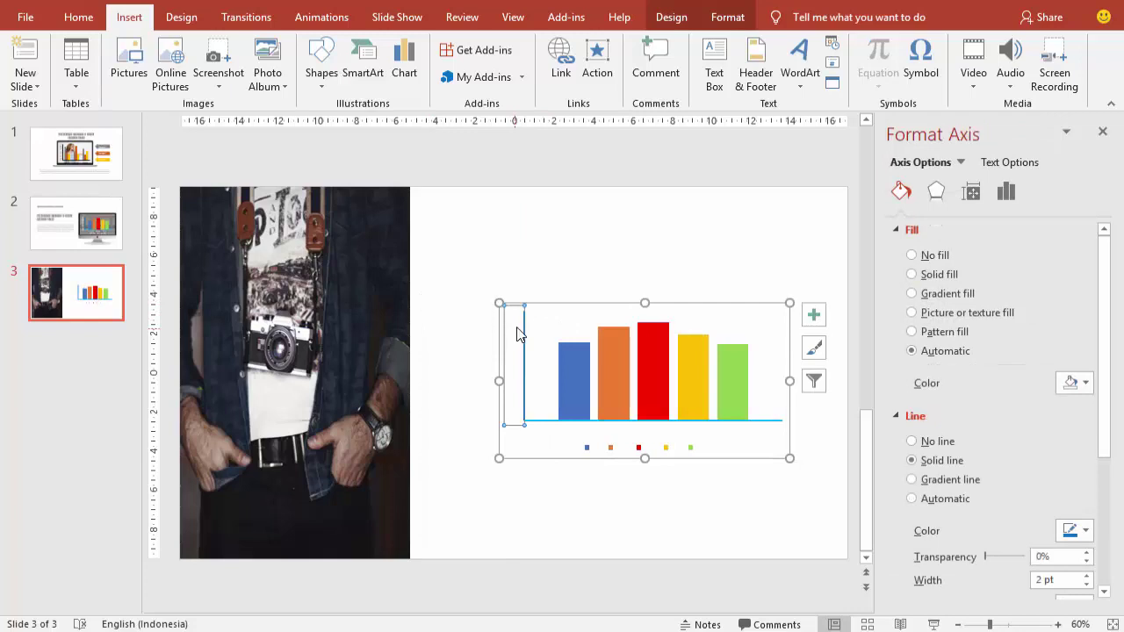
left_click(595, 267)
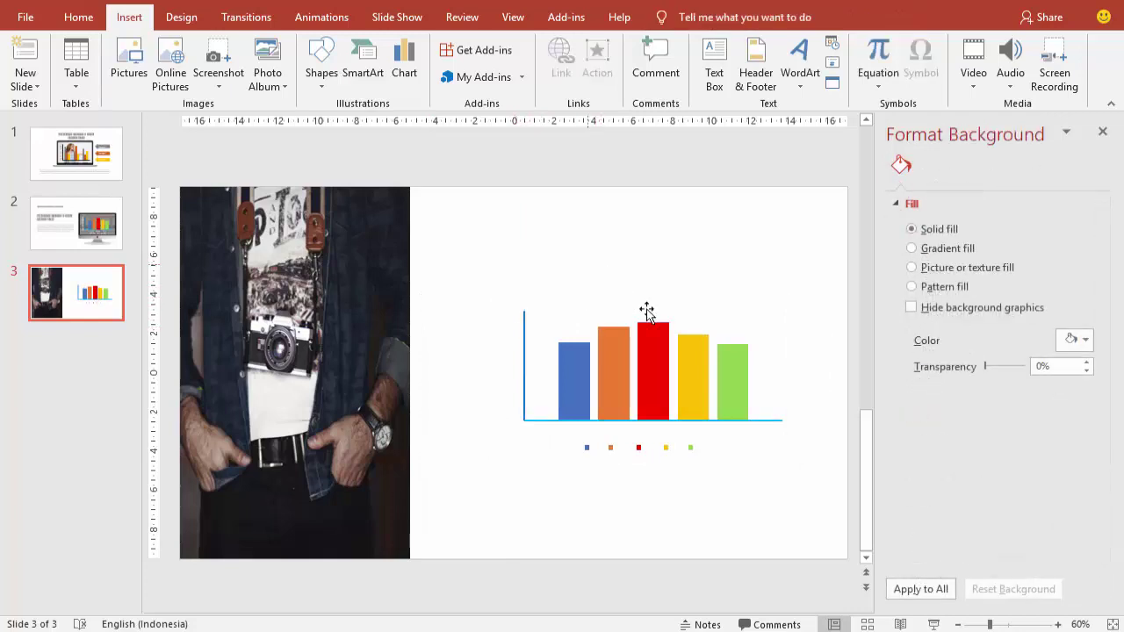
left_click(525, 343)
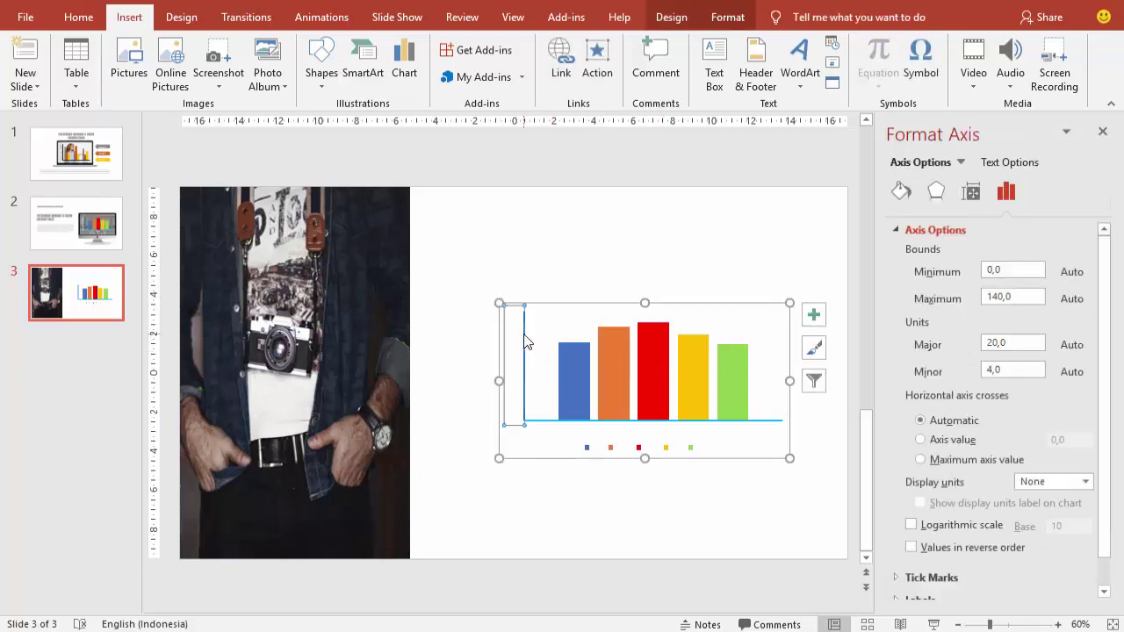
key("Escape")
left_click(523, 333)
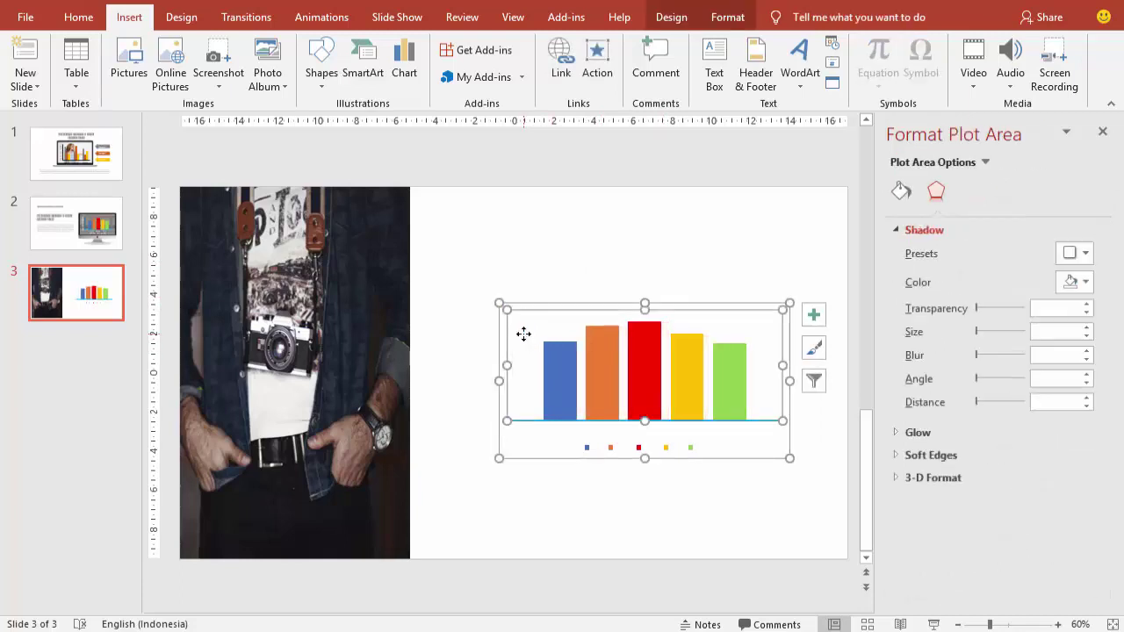
left_click(667, 443)
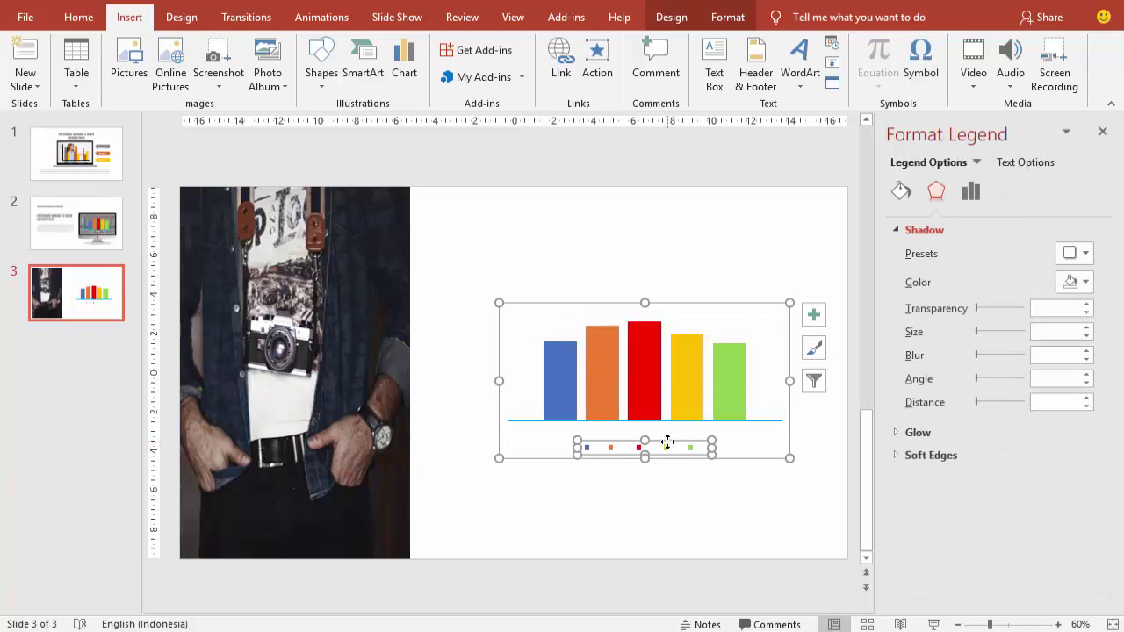
key("Delete")
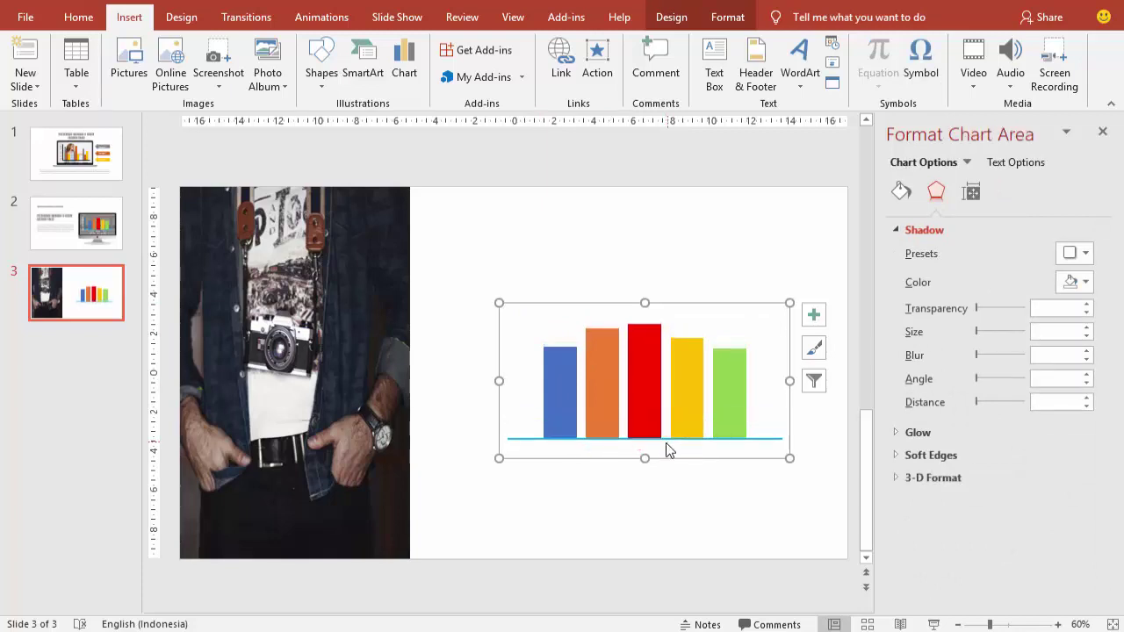
left_click(657, 439)
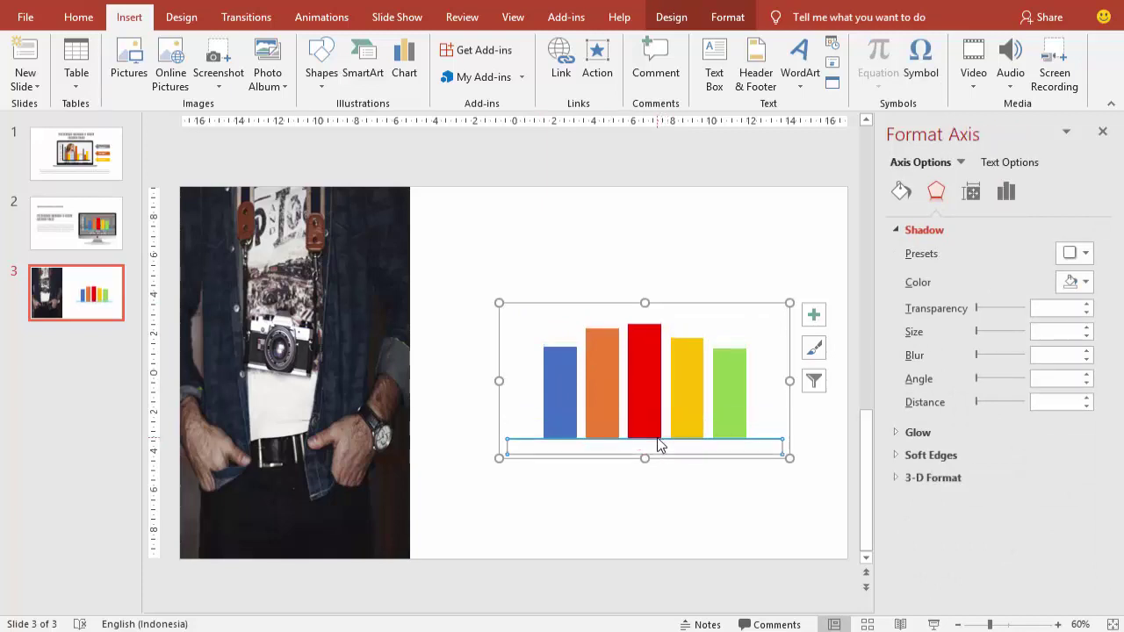
key("Delete")
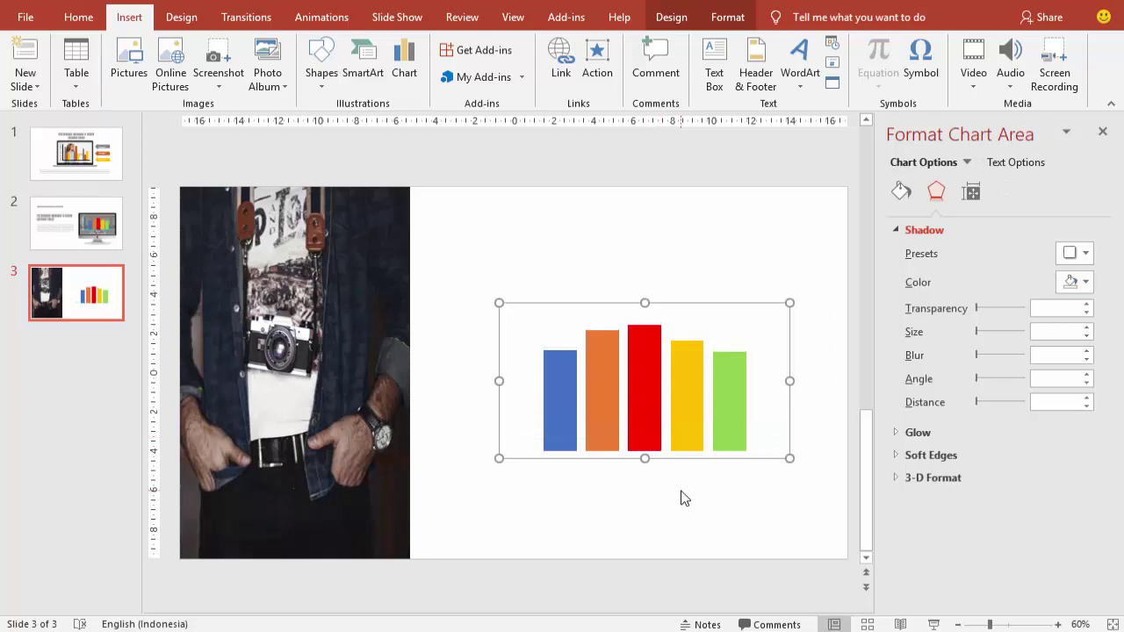
left_click(682, 494)
- Enlarge the chart and position it to the right of the photo
left_click(582, 353)
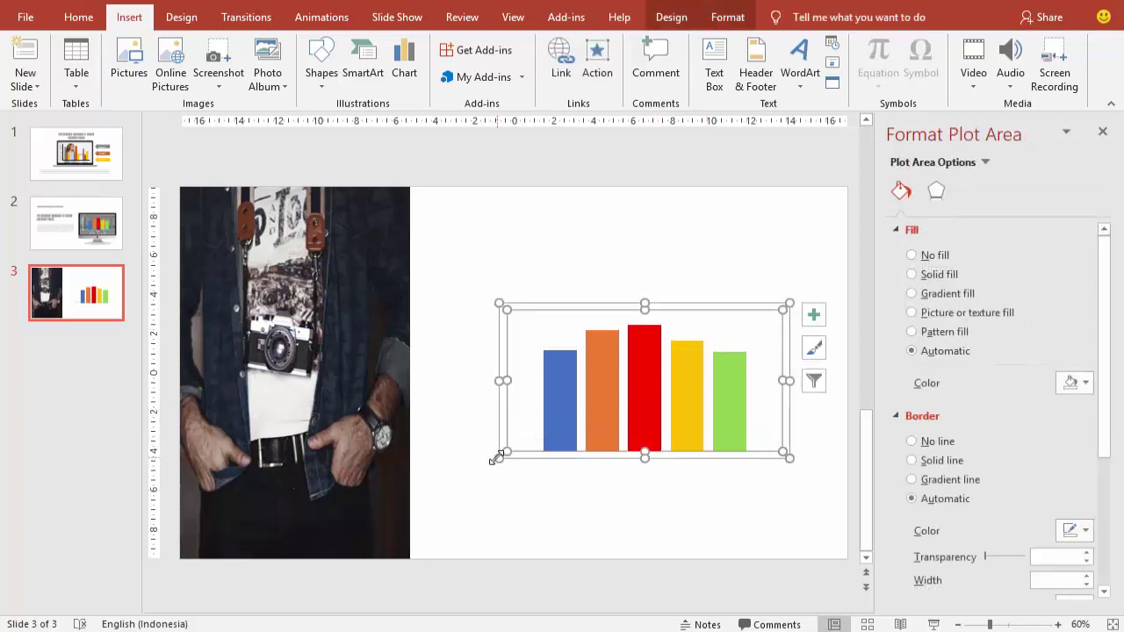
left_click_drag(496, 457, 469, 474)
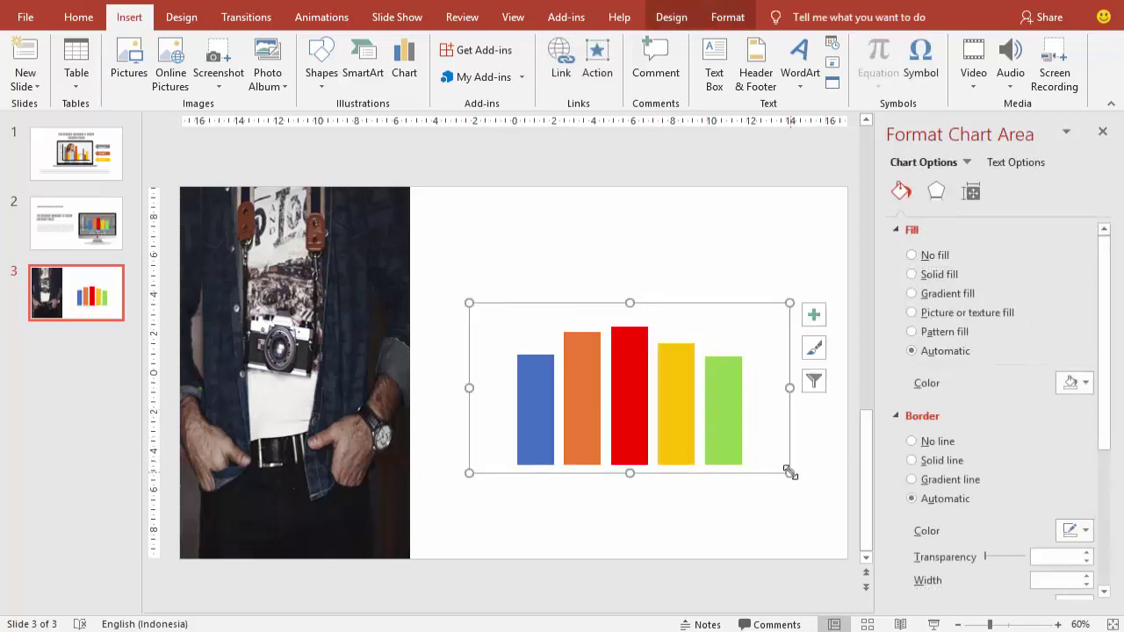
left_click_drag(789, 473, 802, 484)
left_click_drag(725, 307, 736, 298)
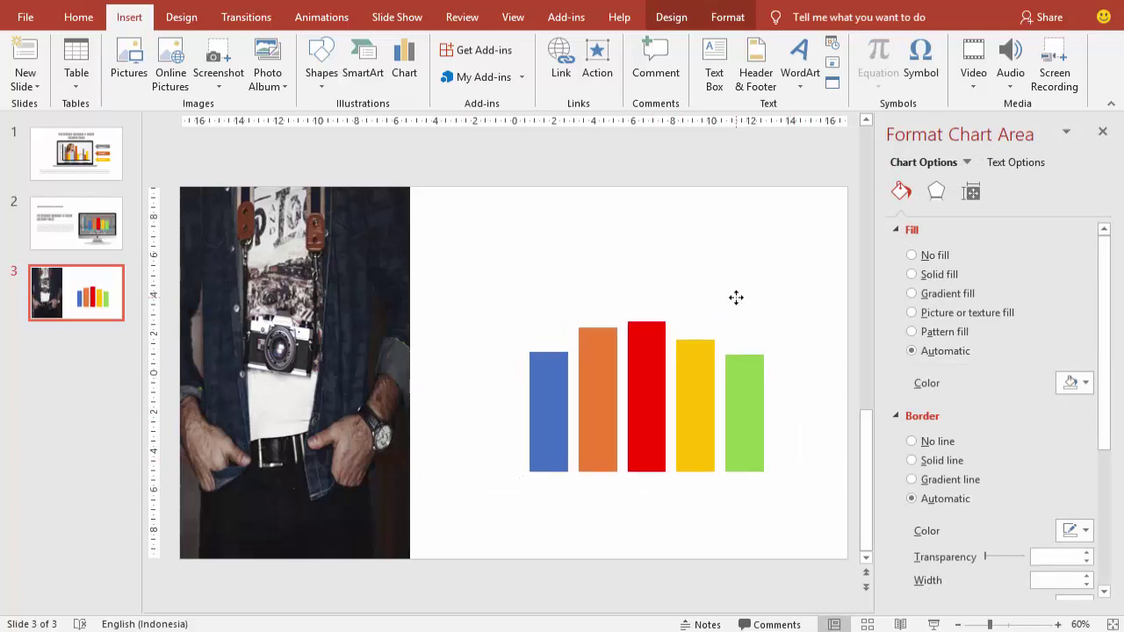
left_click(603, 209)
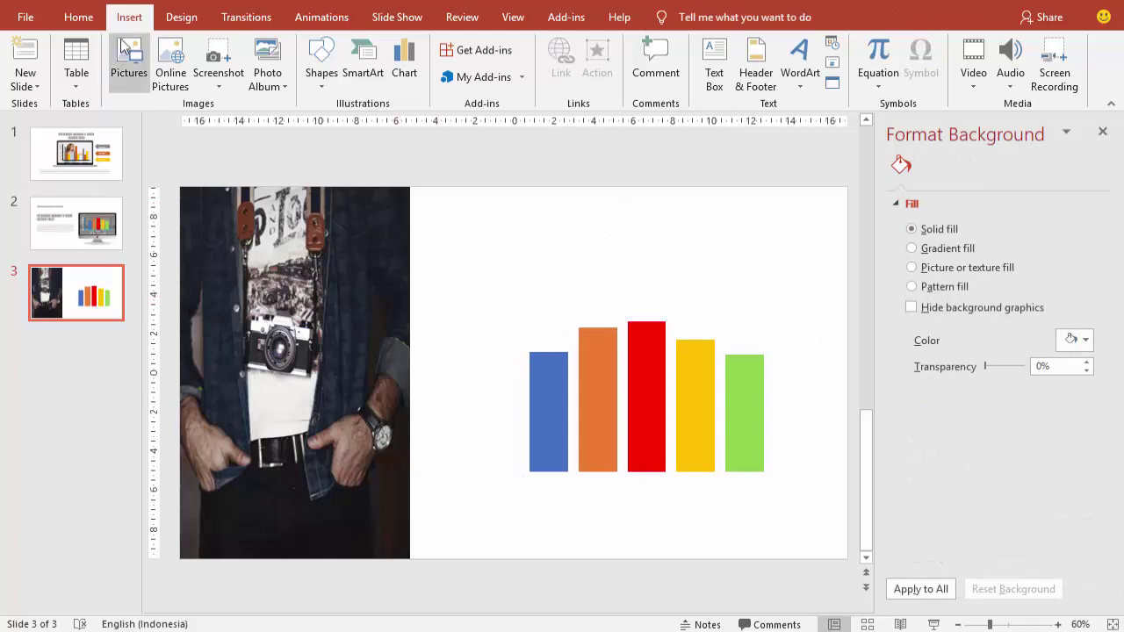
- Draw an isosceles triangle, 4,46 cm by 3,97 cm, above the bar chart
left_click(323, 74)
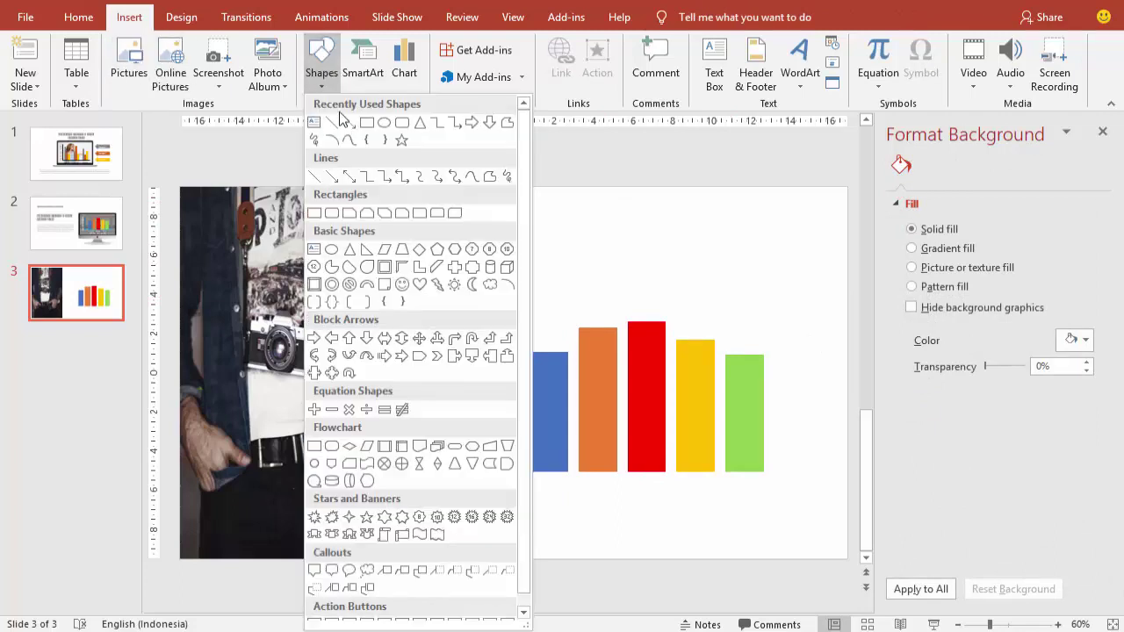
left_click(422, 122)
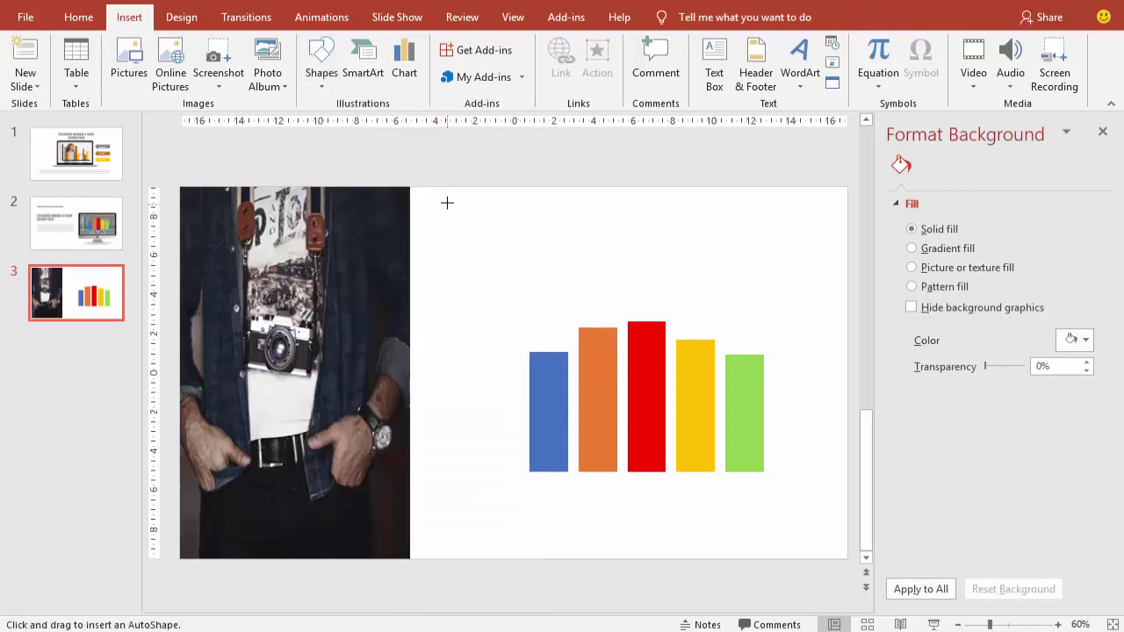
left_click_drag(446, 202, 525, 289)
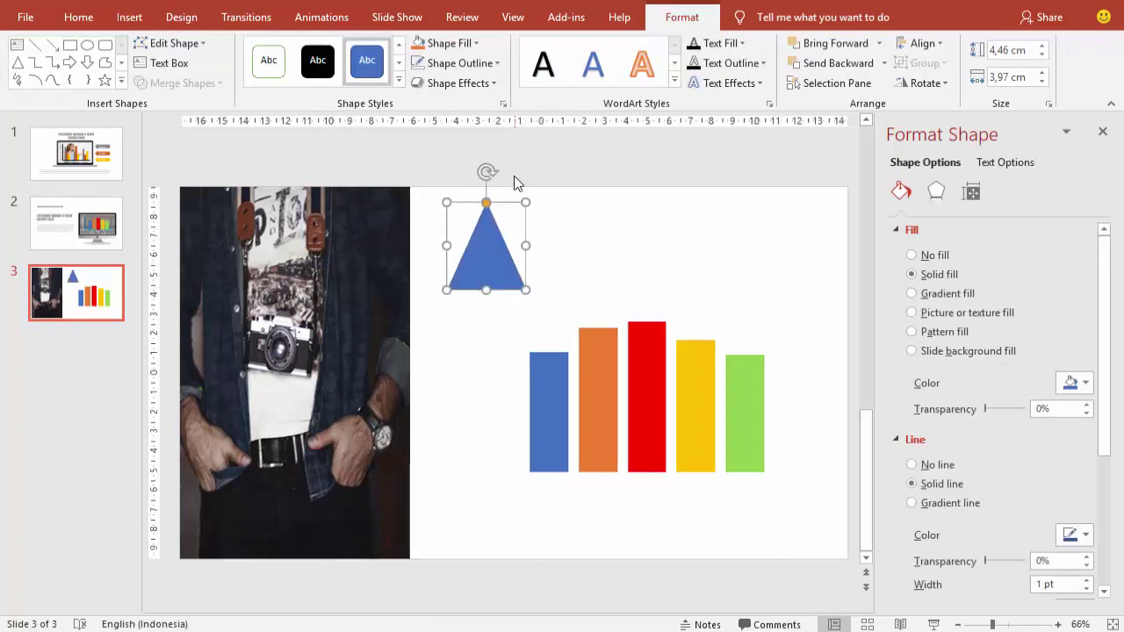
scroll(513, 176, "up", 2)
scroll(556, 167, "up", 2)
scroll(555, 161, "up", 2)
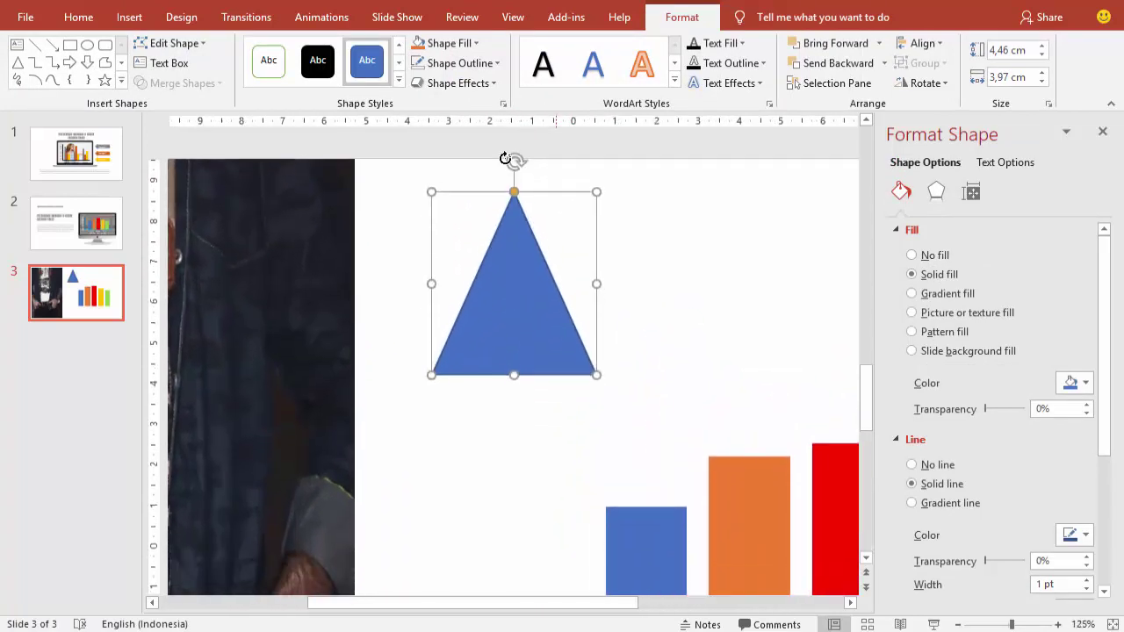
- Draw a rectangle covering the triangle's right half
left_click(129, 17)
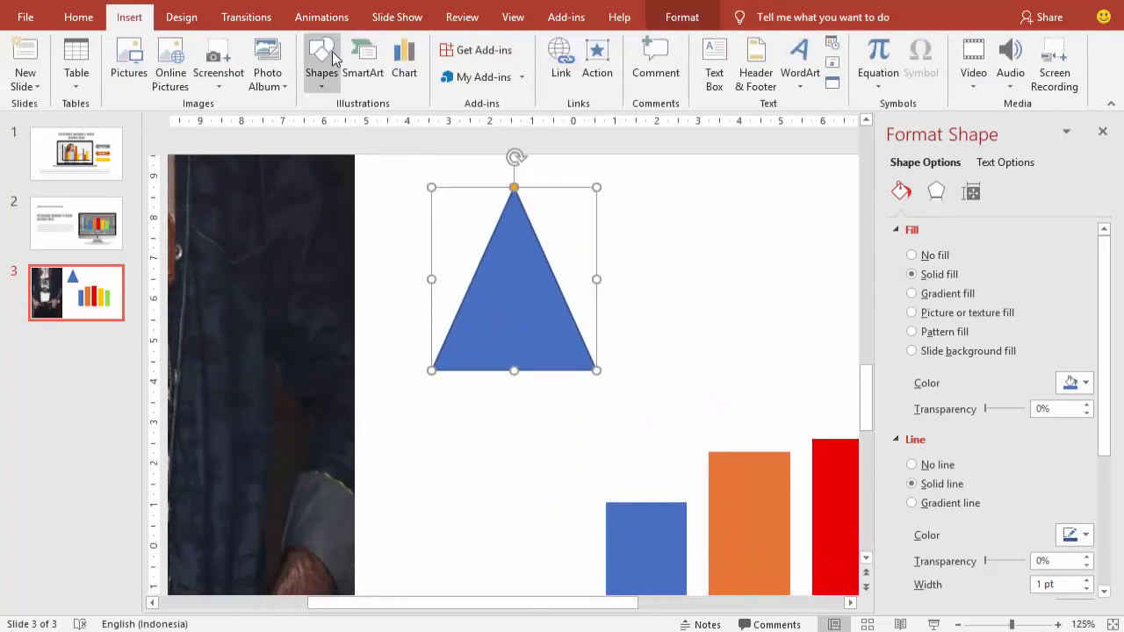
left_click(321, 65)
left_click(404, 136)
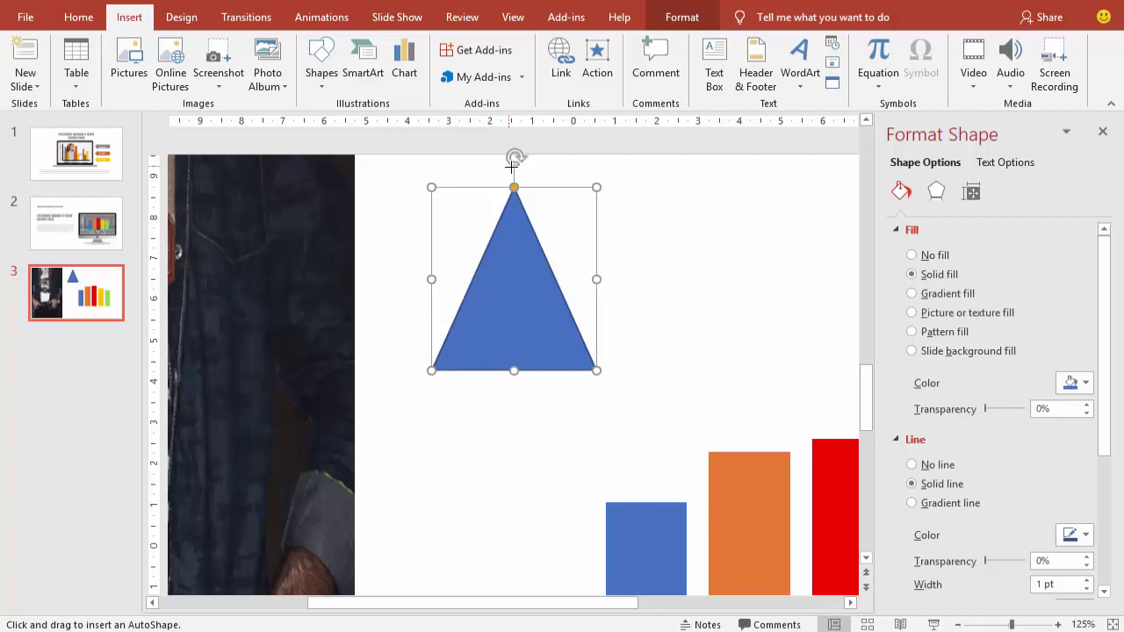
left_click_drag(512, 172, 654, 426)
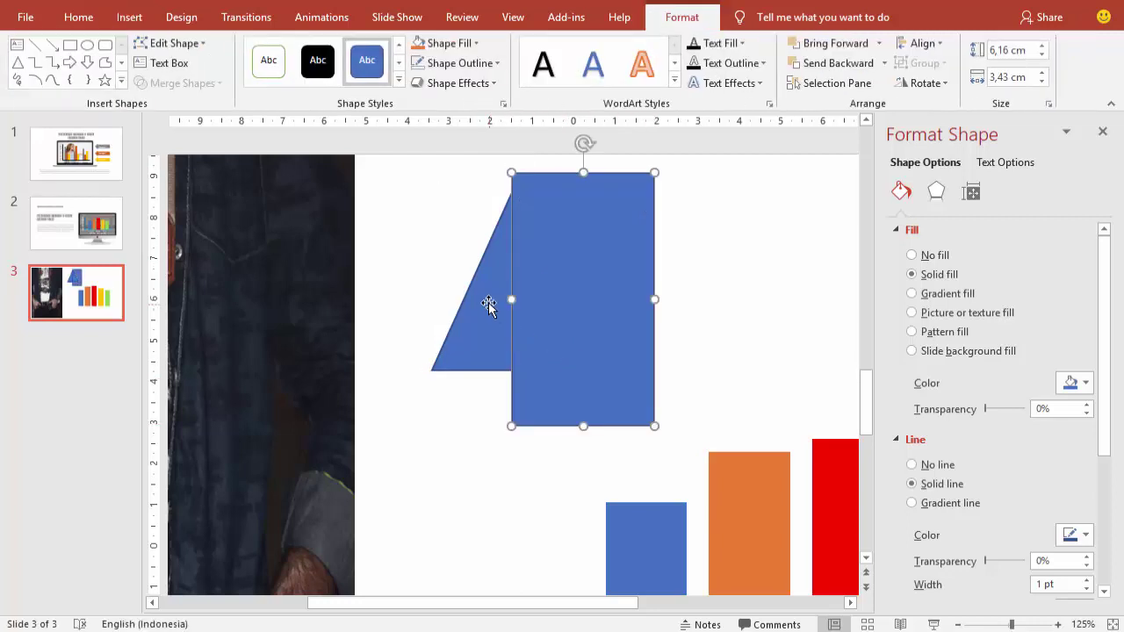
left_click(488, 302, "shift")
left_click(180, 83)
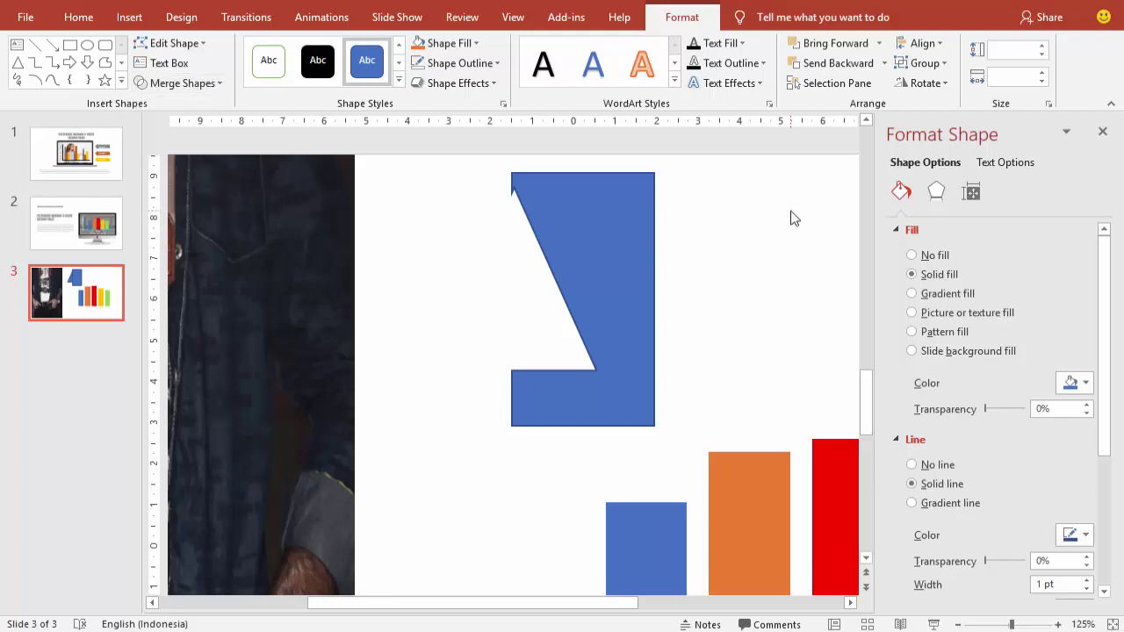
key("ctrl+z")
left_click(709, 243)
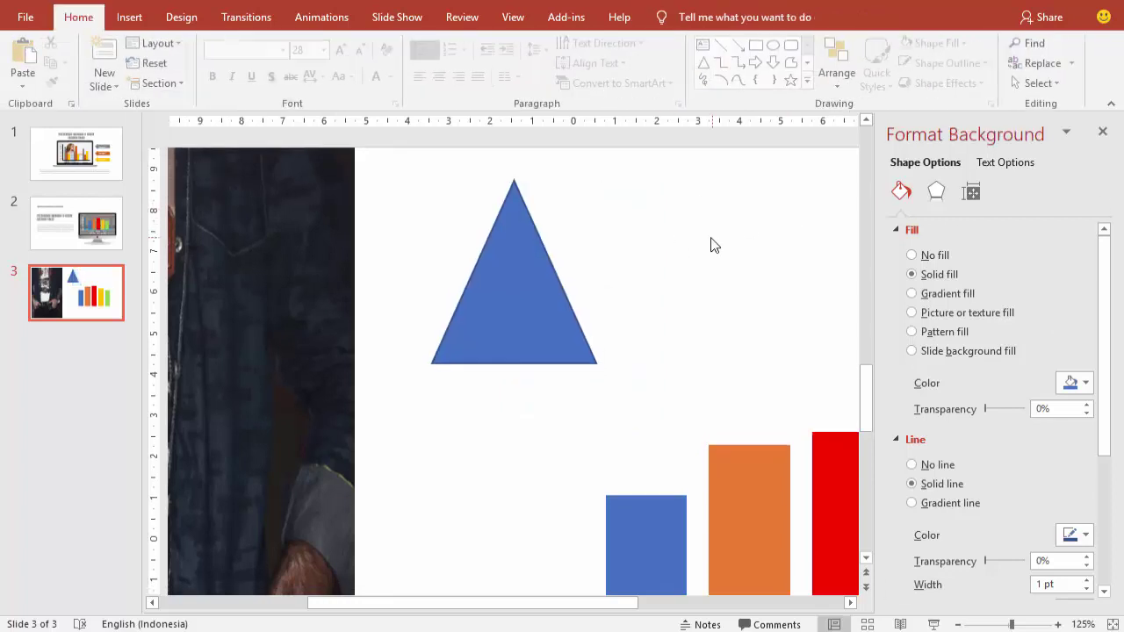
key("ctrl+z")
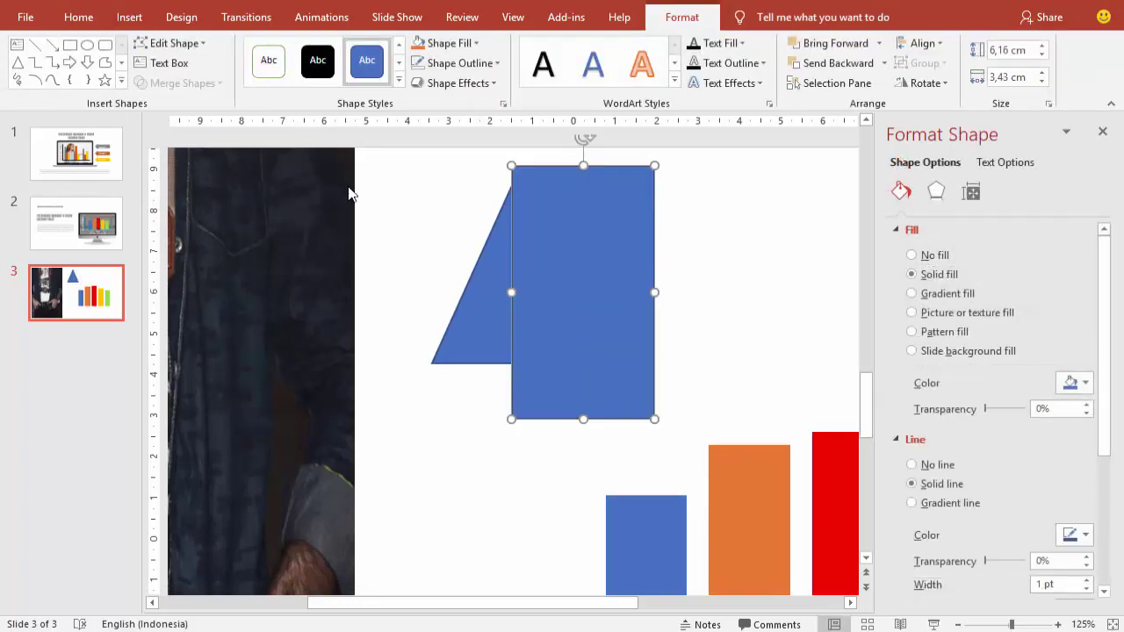
- Subtract the rectangle from the triangle, leaving a 4,33 cm by 1,93 cm sliver
left_click(475, 299)
left_click(624, 250, "shift")
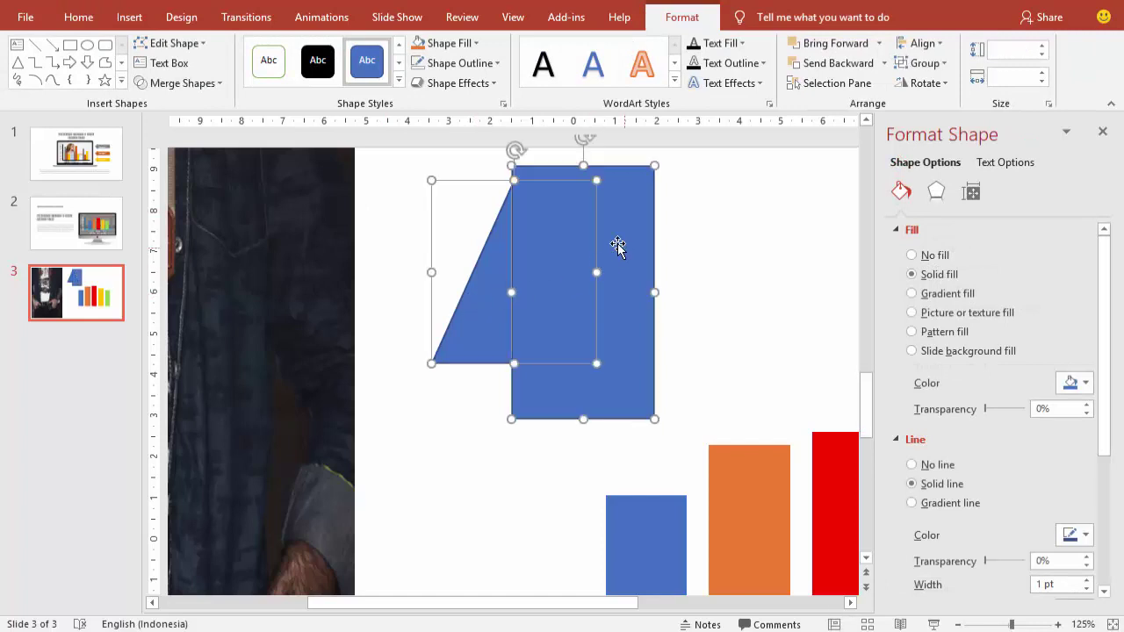
left_click(180, 83)
left_click(191, 189)
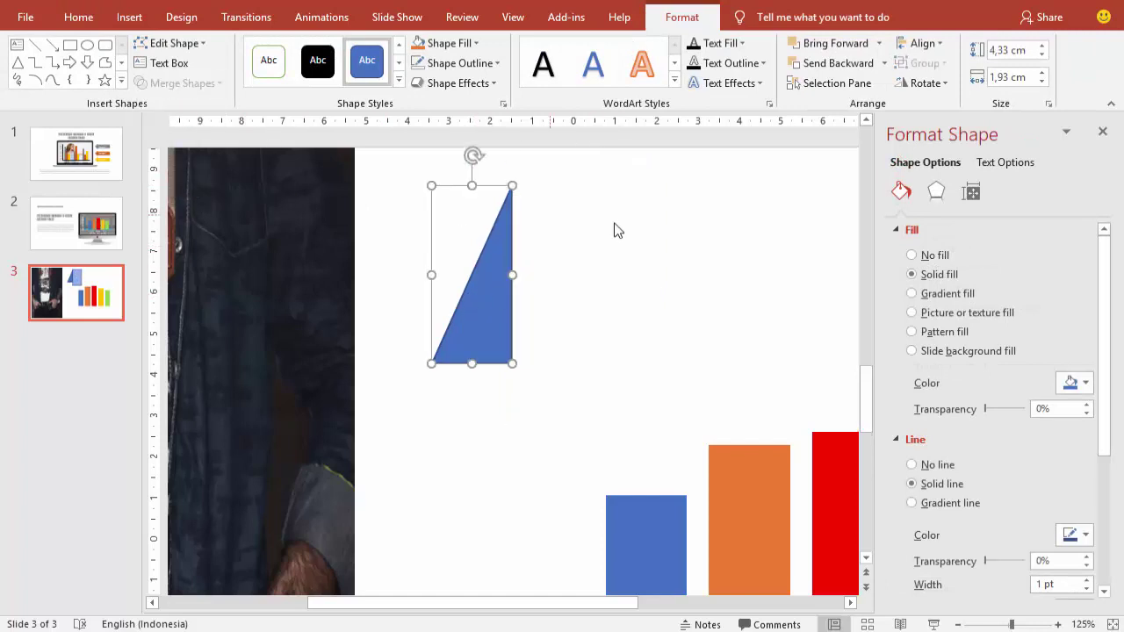
- Use Edit Points to bend the sliver's sloping edge into an S-shaped half-bell curve
right_click(502, 243)
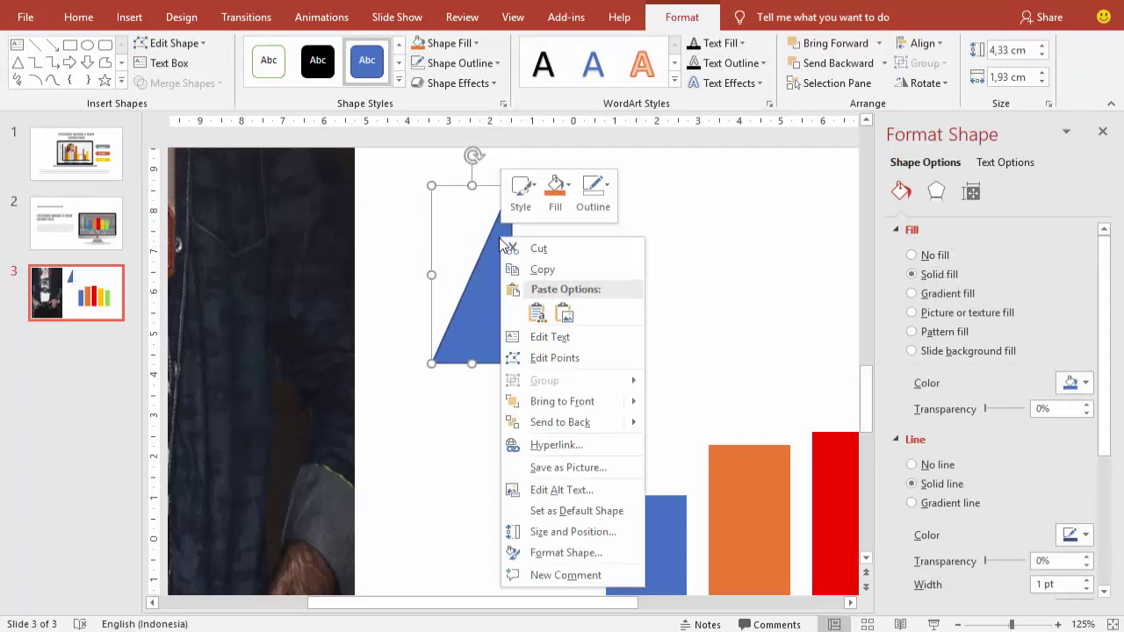
left_click(533, 359)
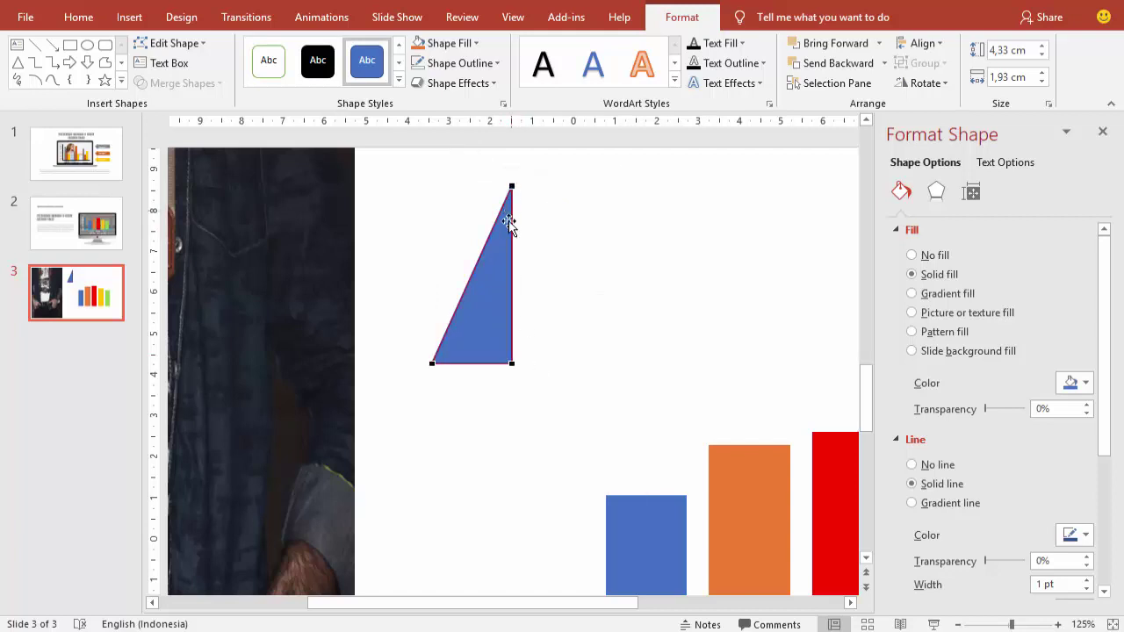
left_click(510, 186)
left_click_drag(481, 246, 459, 207)
left_click(432, 361)
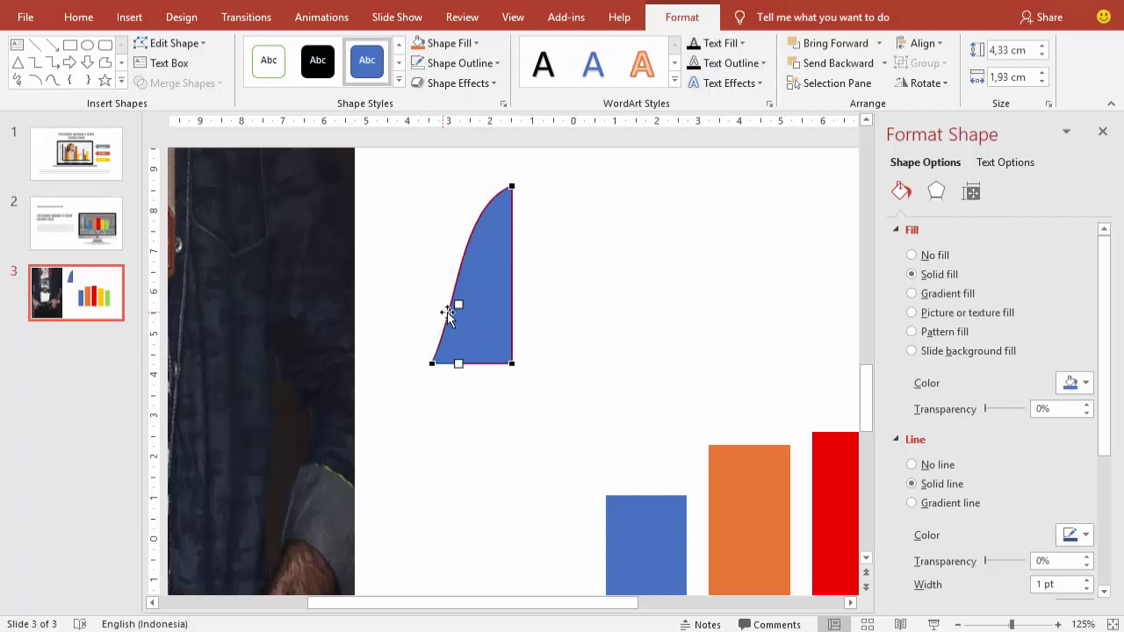
left_click_drag(457, 305, 478, 311)
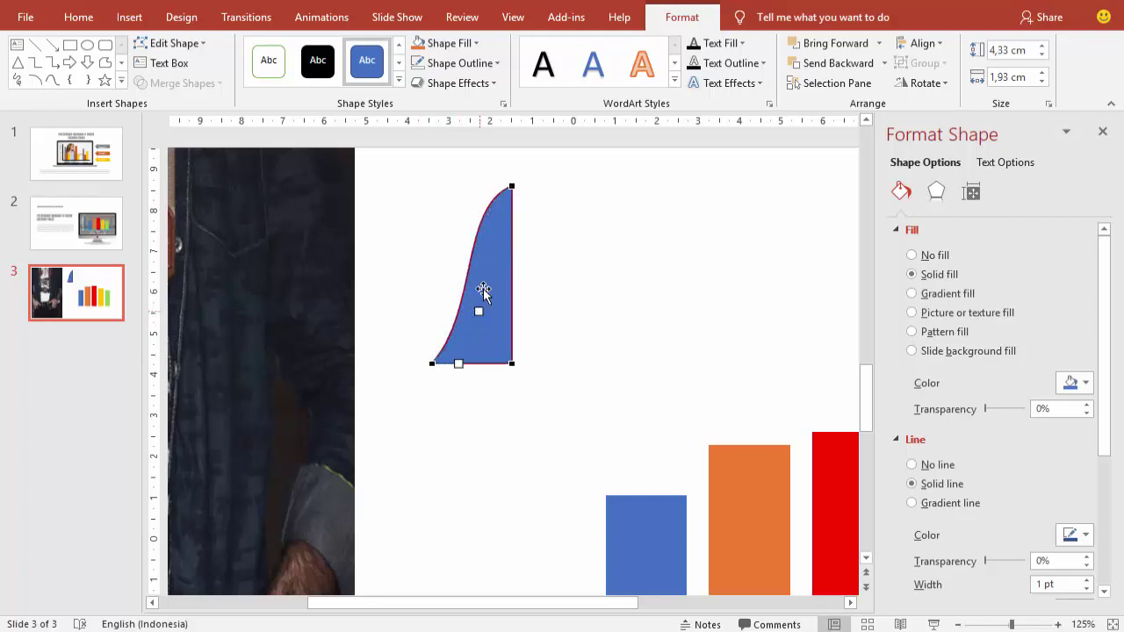
left_click(511, 188)
left_click_drag(459, 207, 447, 190)
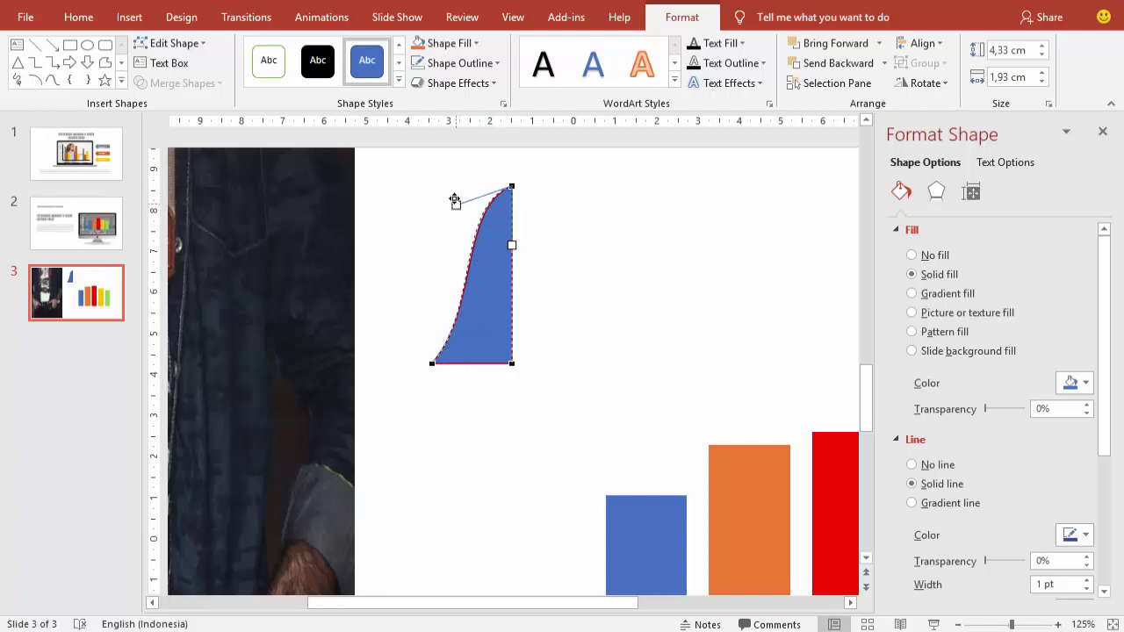
left_click(593, 220)
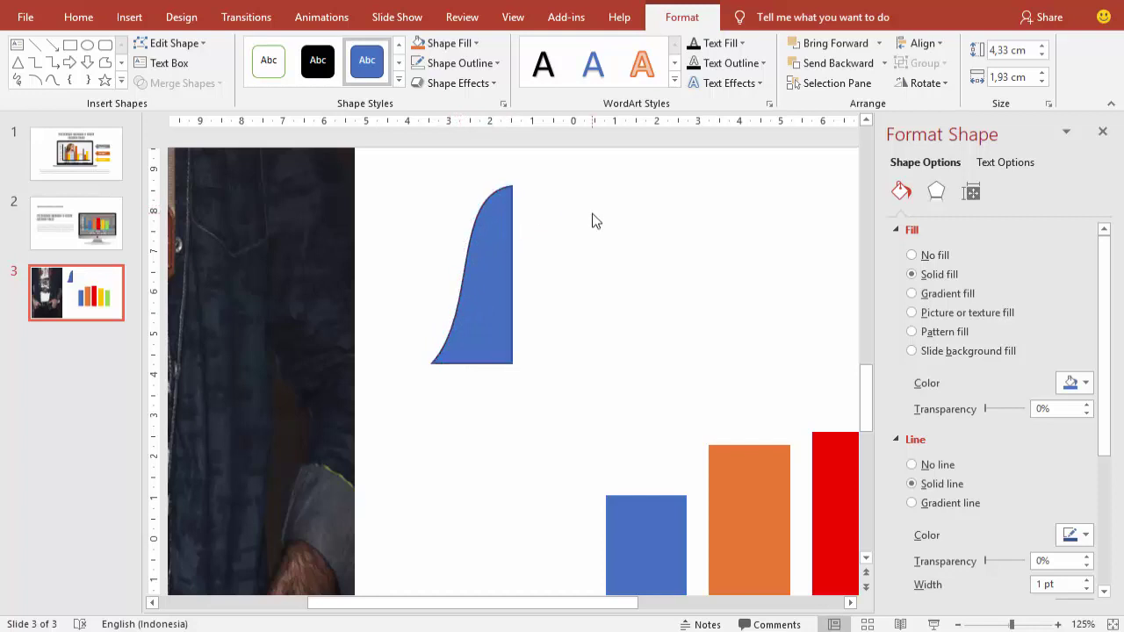
left_click(501, 248)
- Duplicate the half-bell, flip the copy horizontally, and join it beside the original
key("ctrl+d")
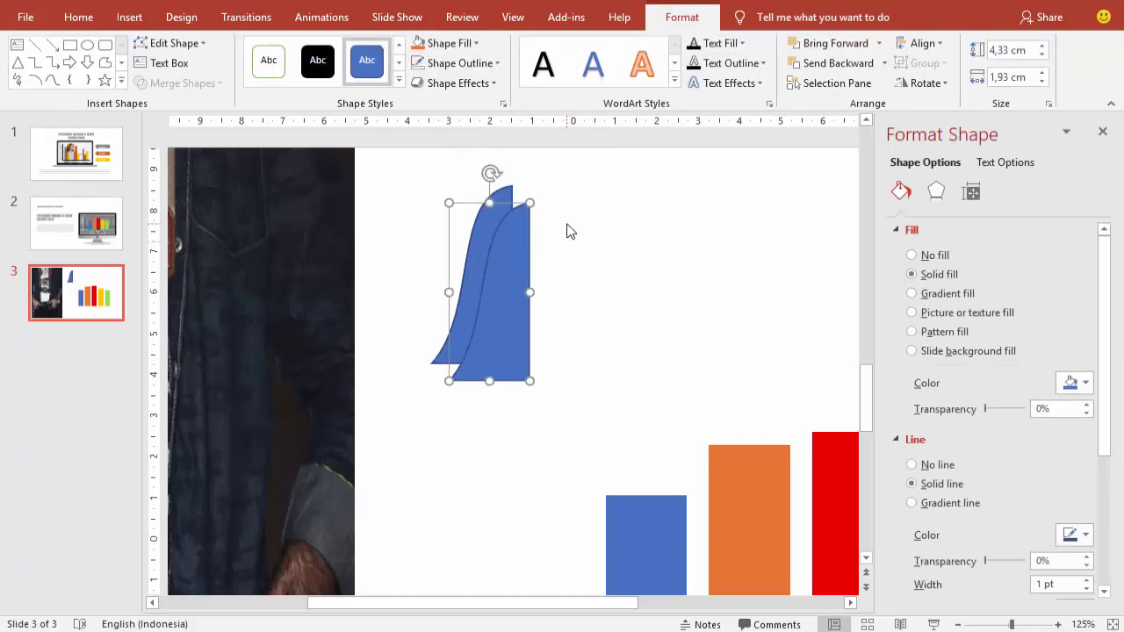
left_click(924, 83)
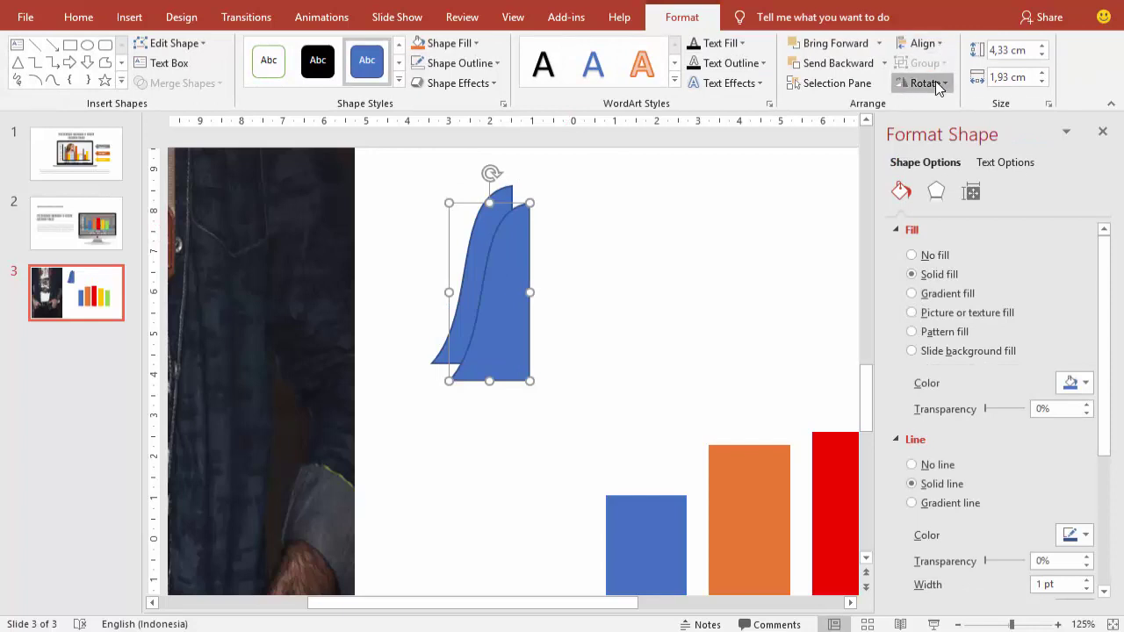
left_click(938, 167)
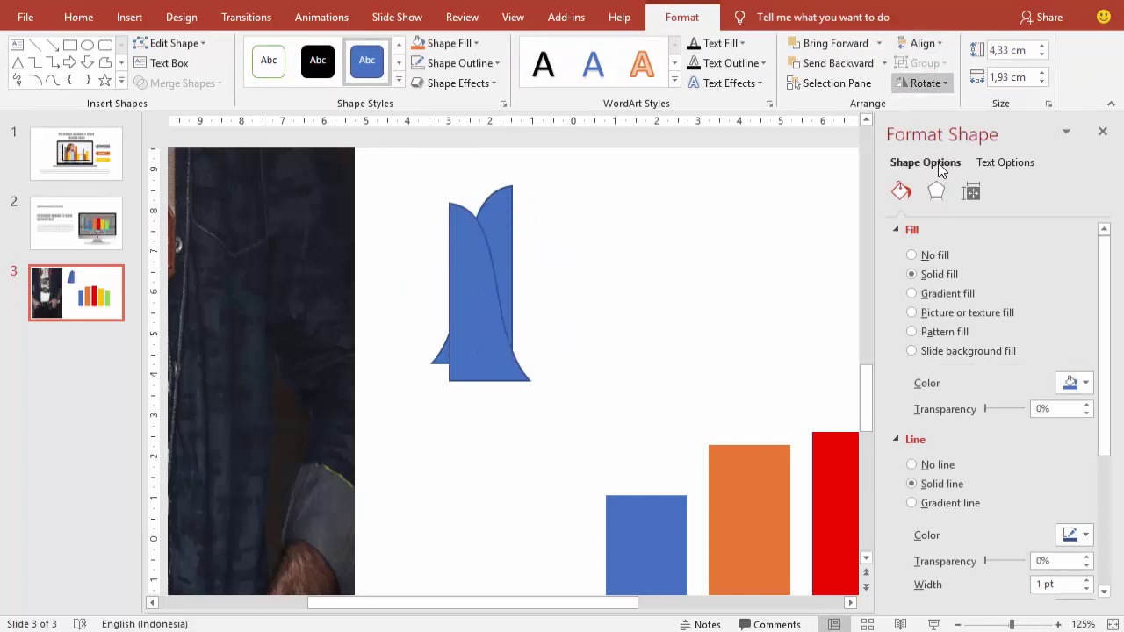
left_click_drag(450, 255, 539, 254)
- Remove both halves' outlines and give the right half a darker blue fill
left_click(507, 253)
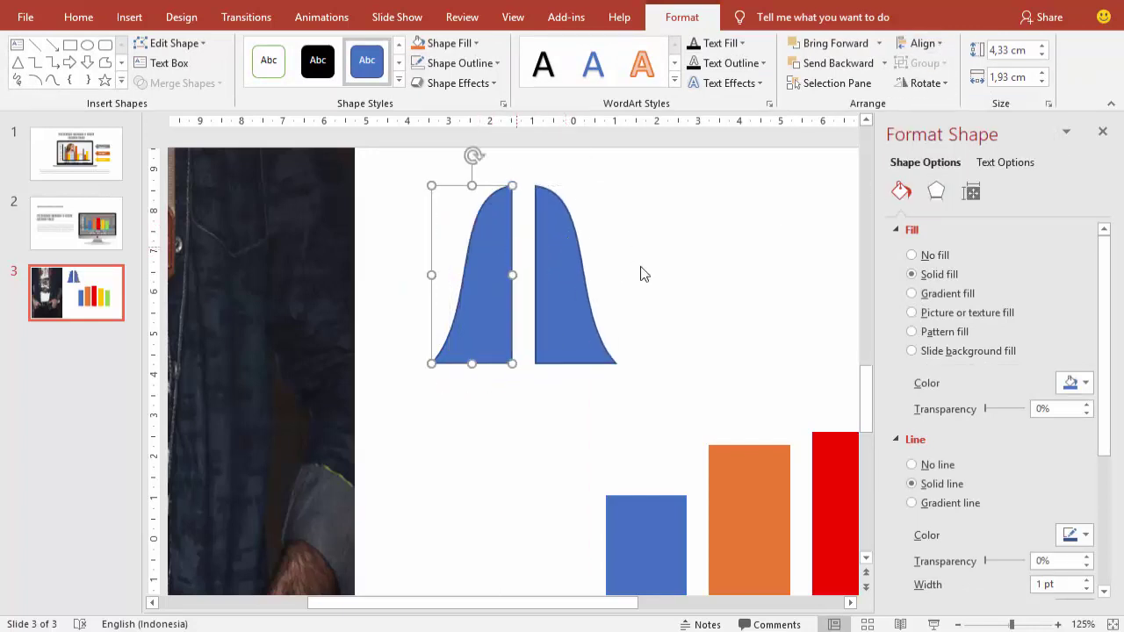
left_click(932, 465)
left_click(575, 310)
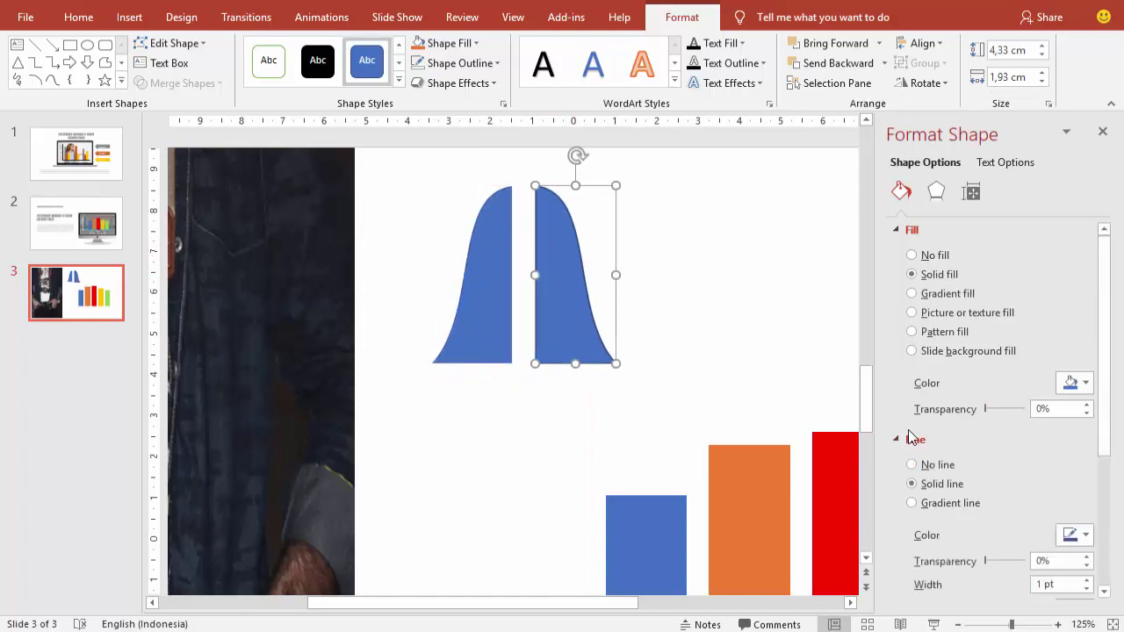
left_click(911, 464)
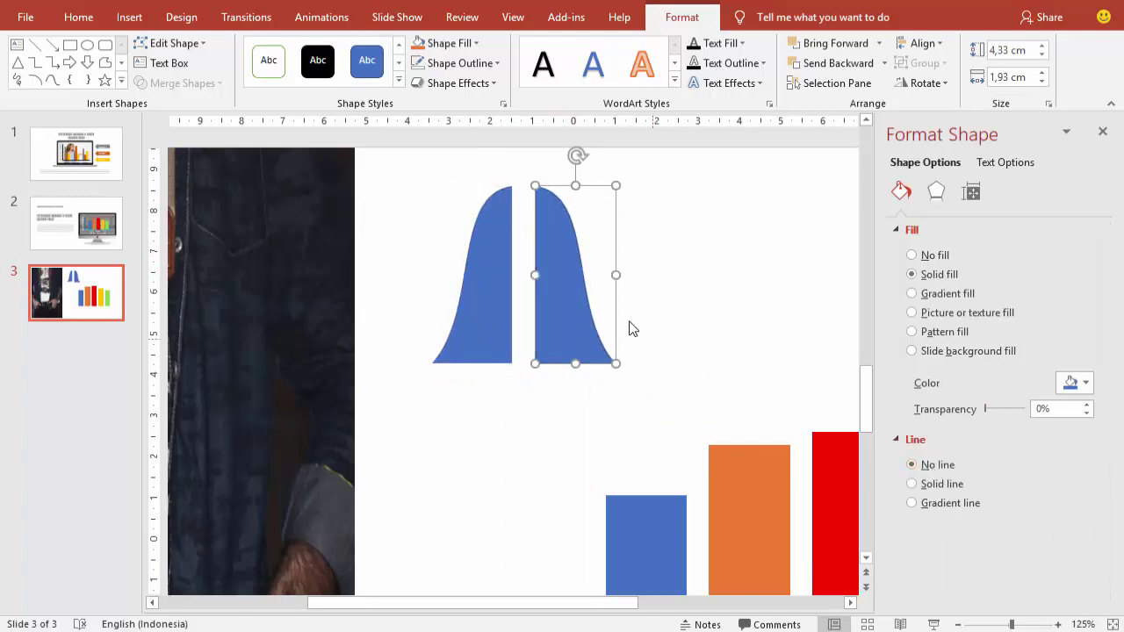
left_click(1073, 382)
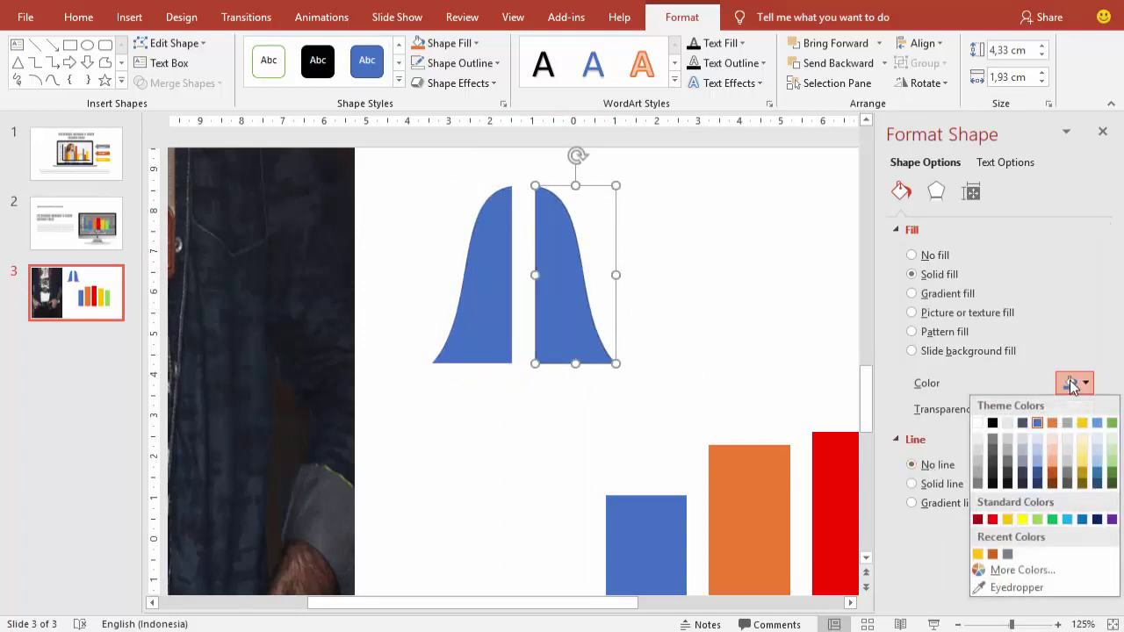
left_click(1003, 572)
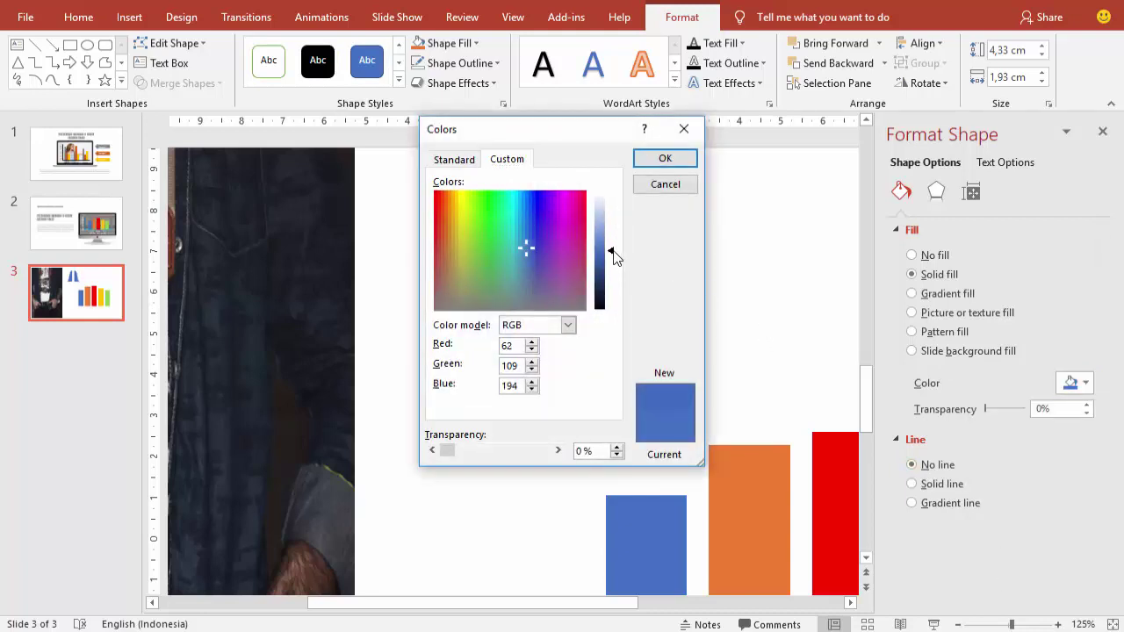
left_click_drag(619, 262, 534, 247)
left_click(664, 158)
- Copy the bell to the right, then group the original two halves
left_click(506, 258, "shift")
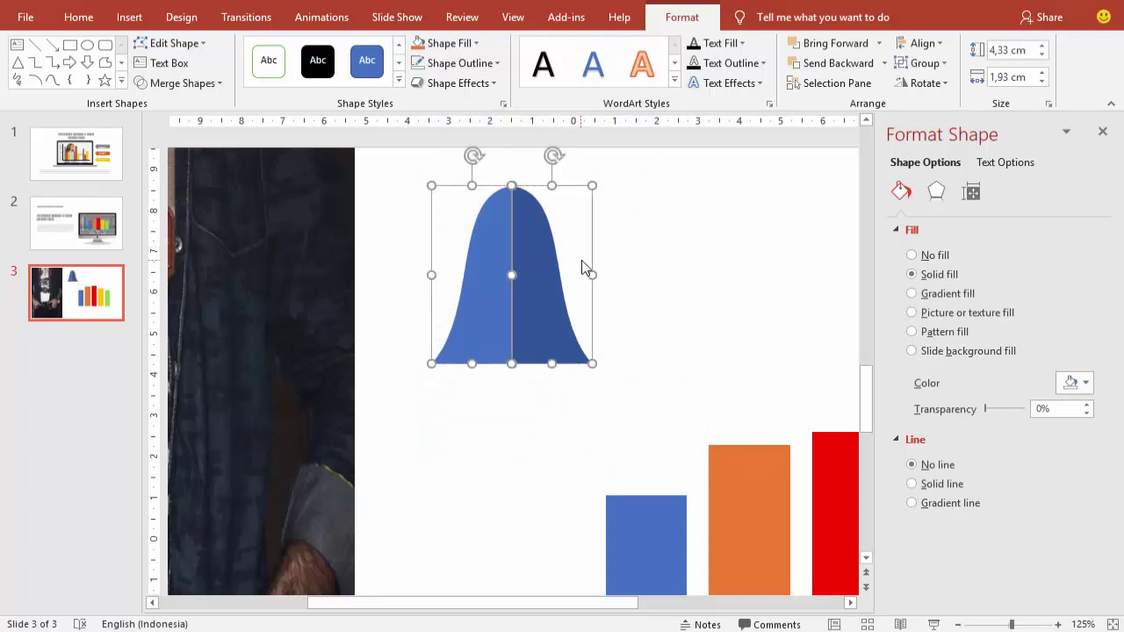
key("ctrl+d")
left_click_drag(539, 264, 759, 255)
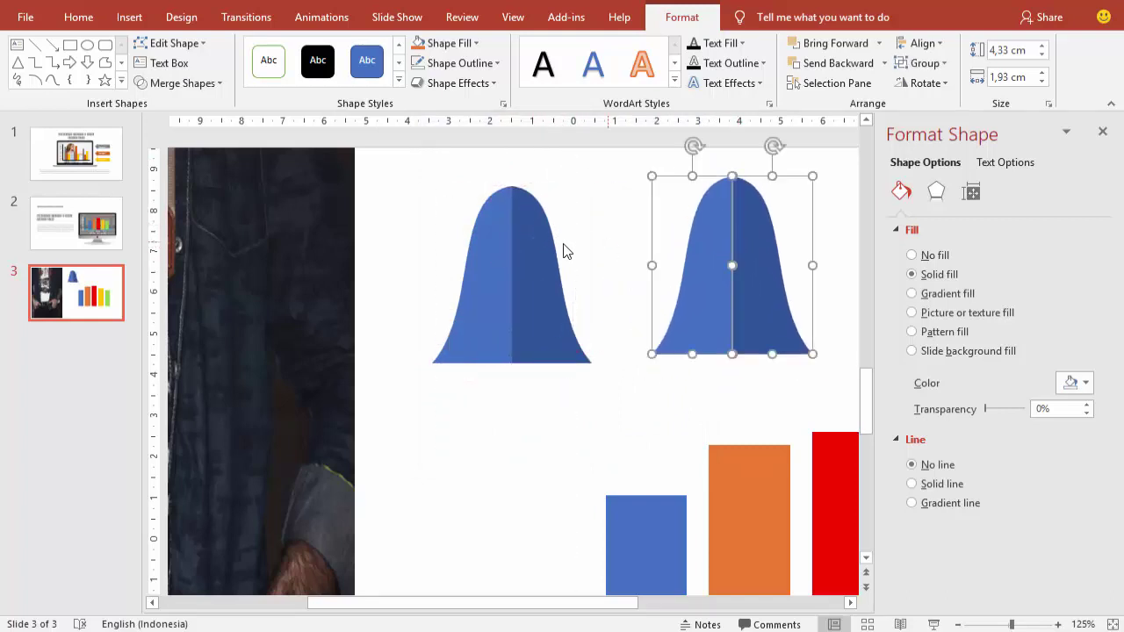
left_click(539, 246)
left_click(494, 253, "shift")
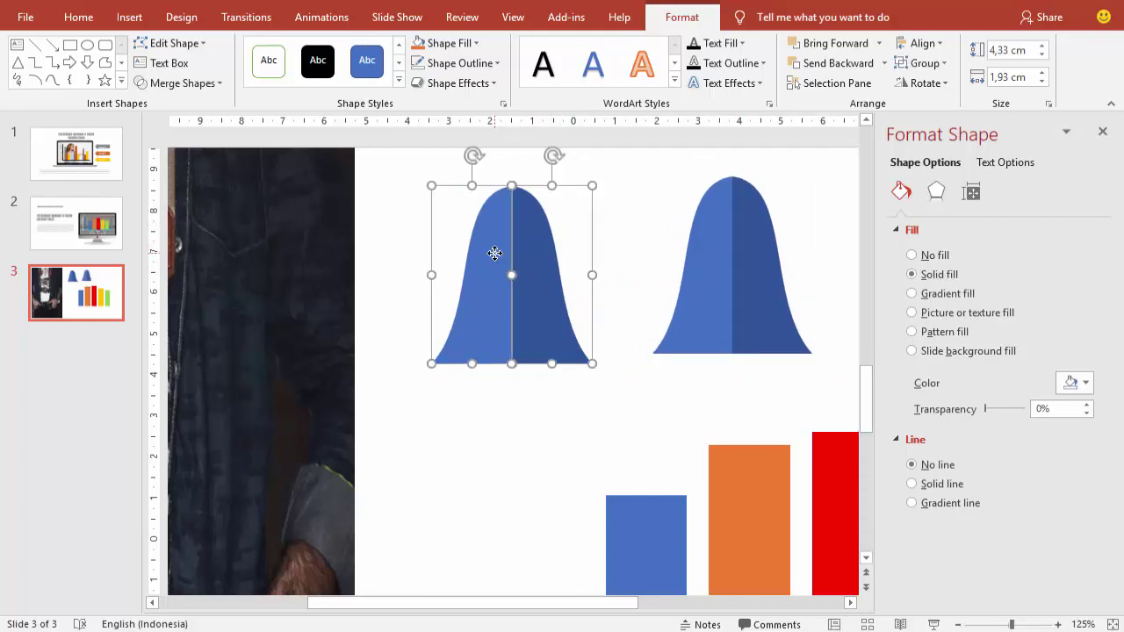
right_click(495, 254)
mouse_move(539, 354)
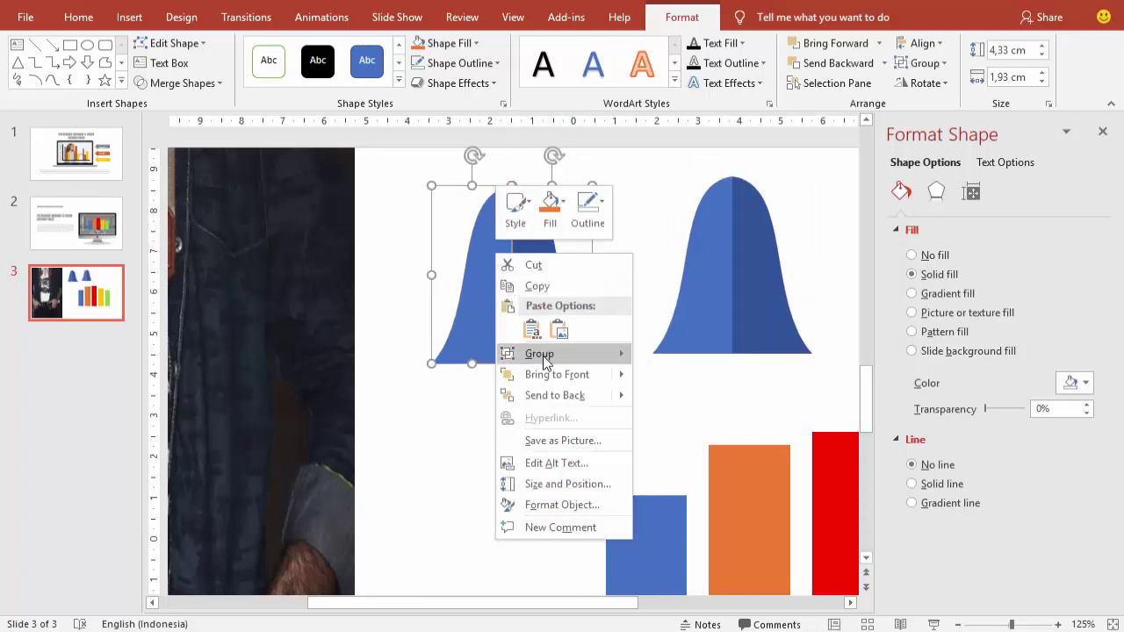
left_click(655, 355)
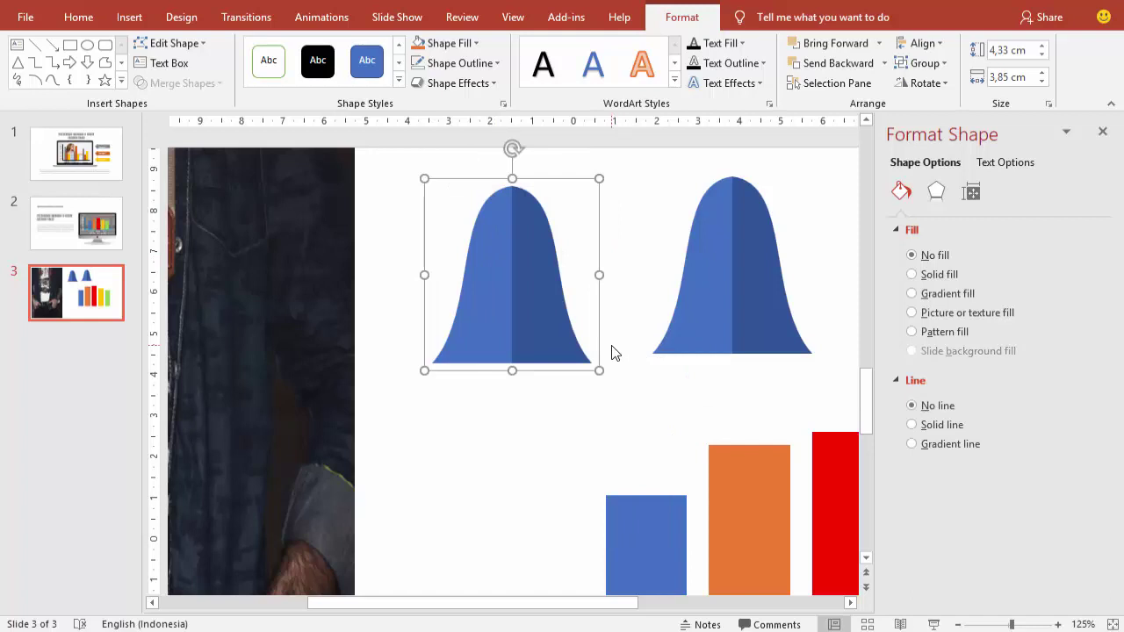
- Paste the grouped bell into the chart's first blue column
left_click(668, 525)
left_click(662, 525)
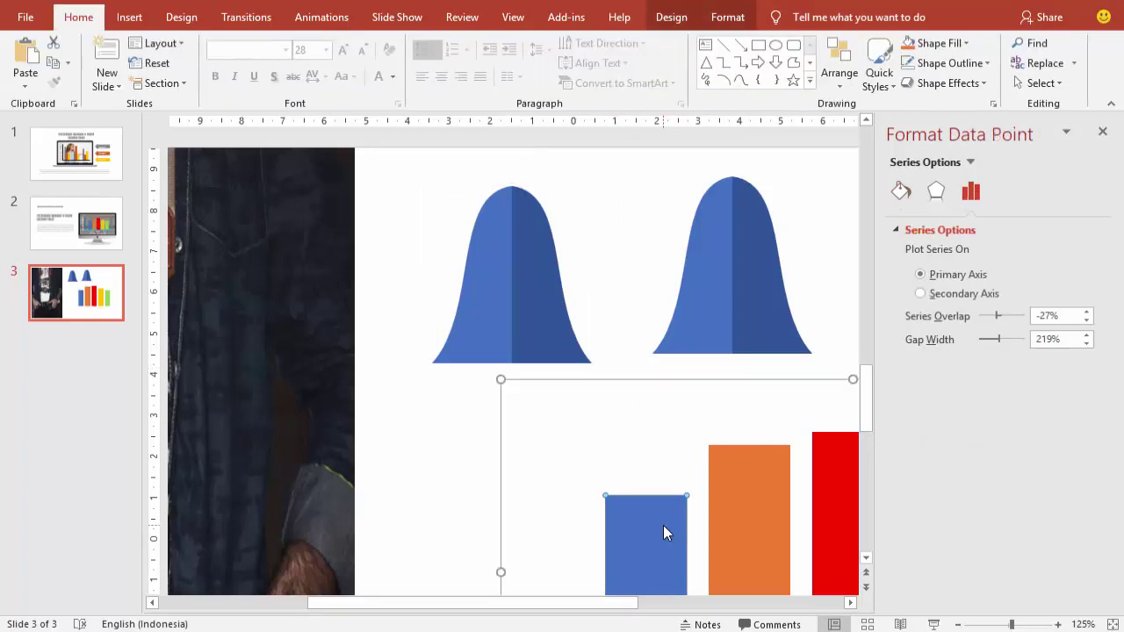
key("ctrl+v")
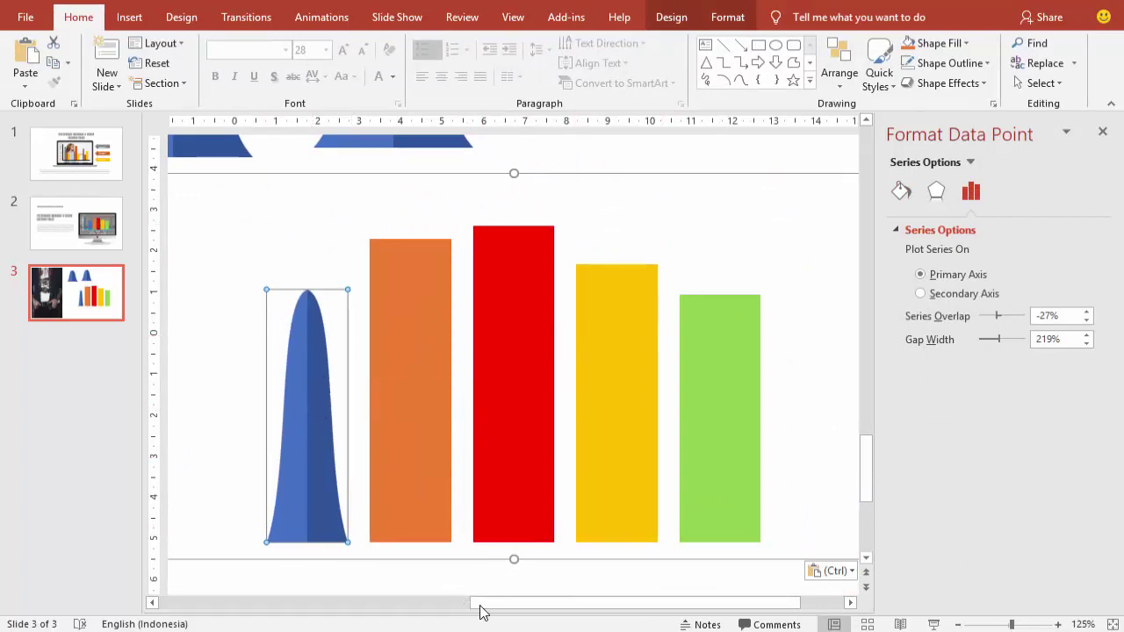
left_click_drag(480, 612, 463, 612)
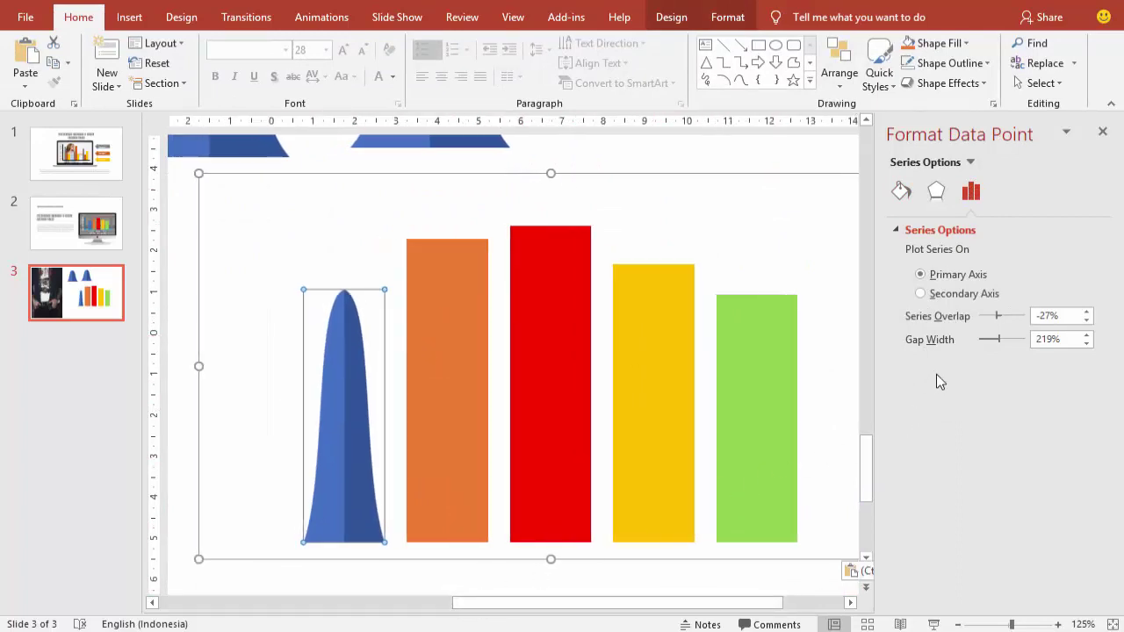
- Select the top-left bell and bring up its context options
left_click(865, 120)
scroll(872, 125, "up", 3)
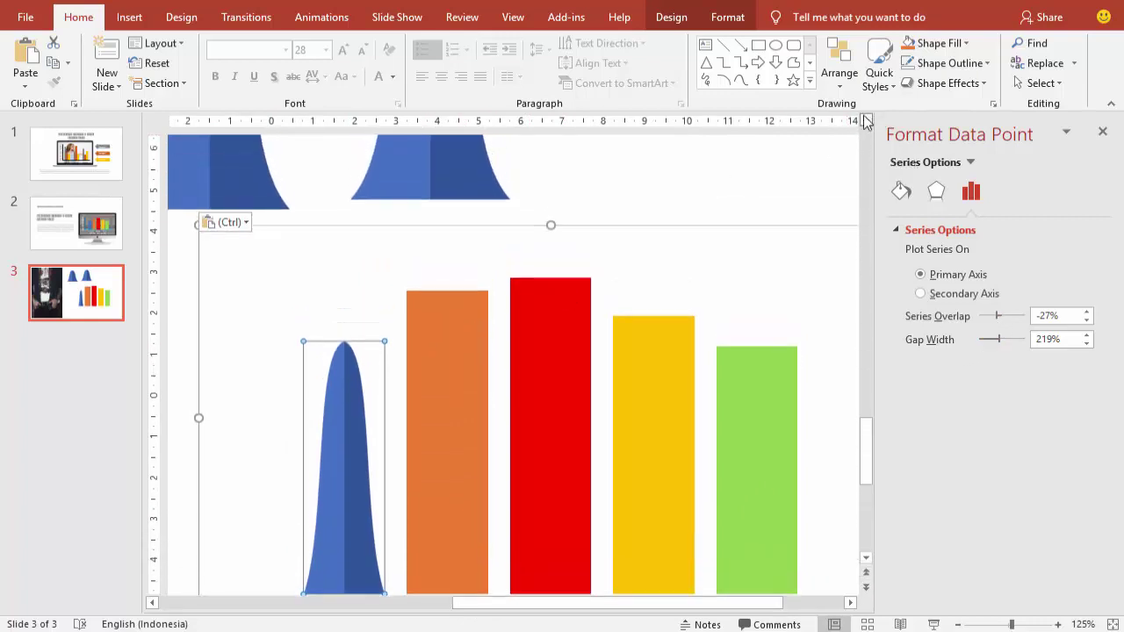
left_click(198, 168)
right_click(198, 168)
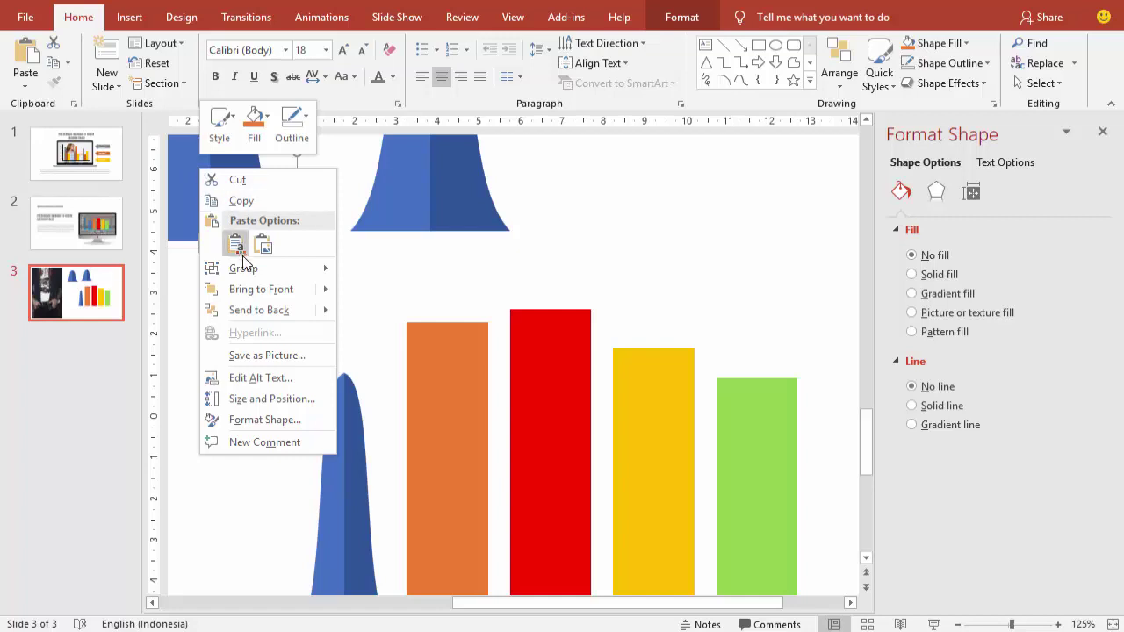
- Ungroup the top-left bell and fill its left half yellow
mouse_move(263, 267)
left_click(362, 312)
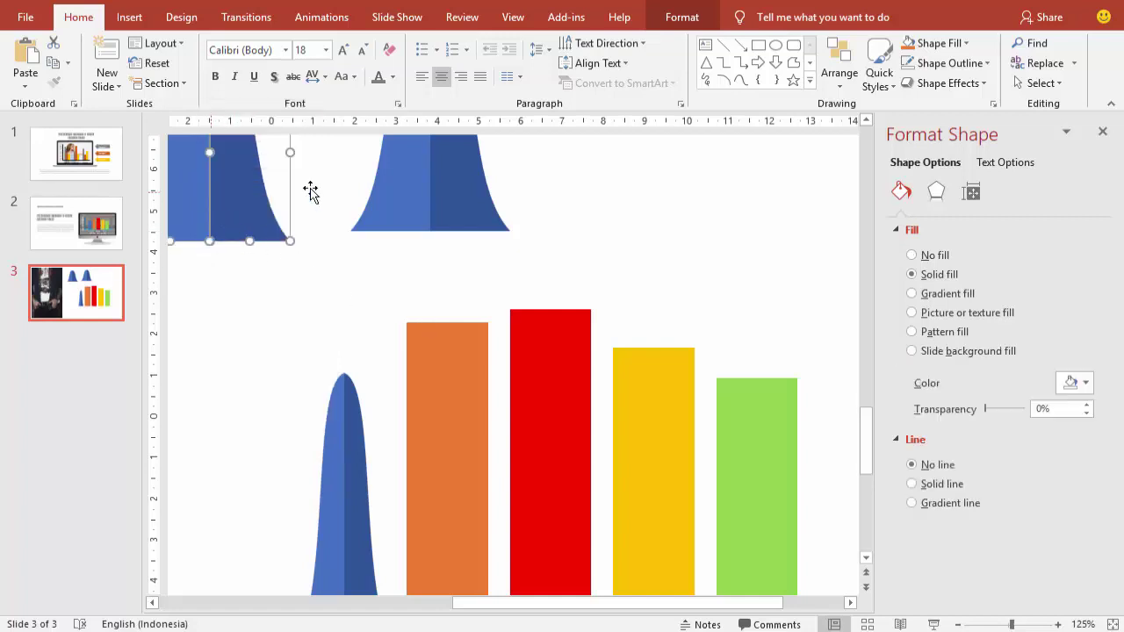
left_click(530, 193)
left_click(196, 186)
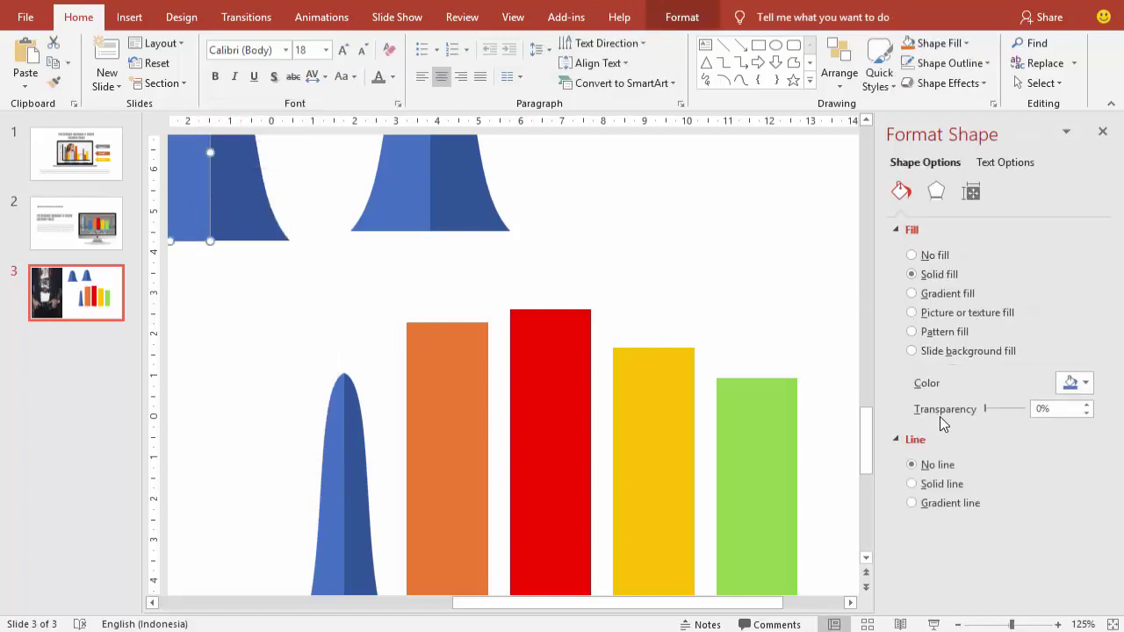
left_click(1073, 383)
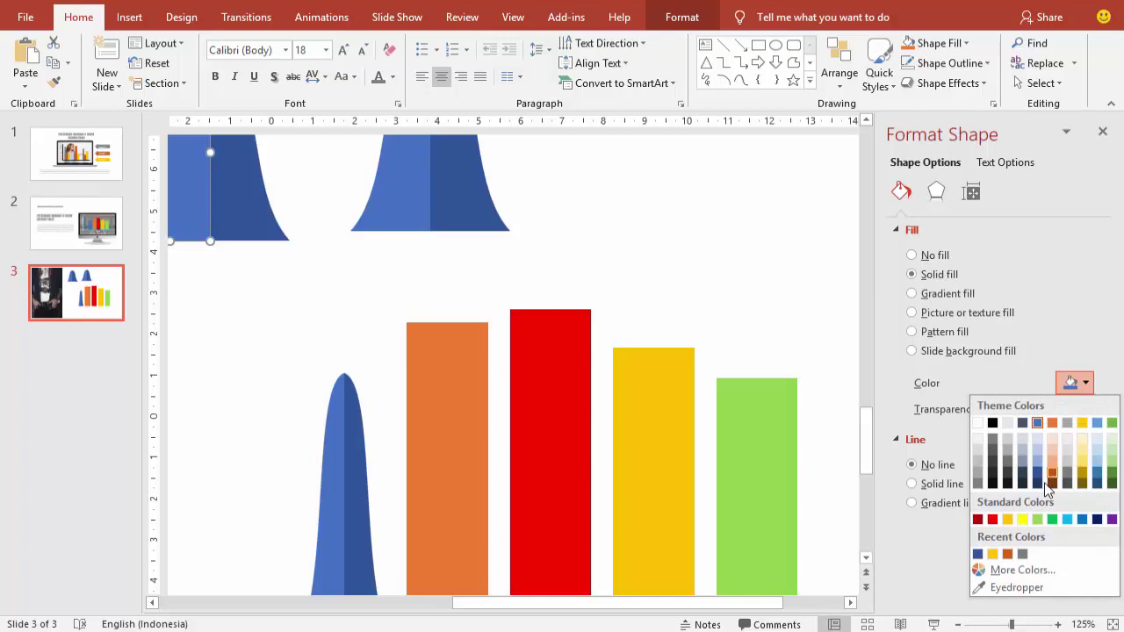
left_click(992, 553)
- Give the bell's right half a darker gold fill of RGB 210/160/0
scroll(308, 231, "up", 1)
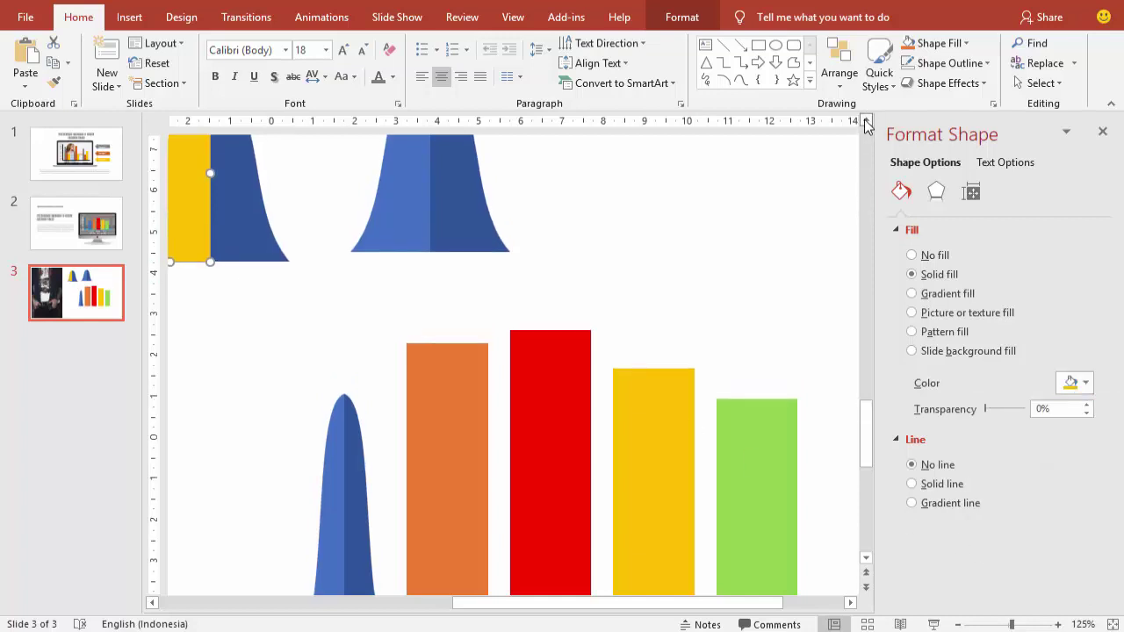
scroll(308, 231, "up", 1)
scroll(308, 231, "up", 2)
left_click(240, 203)
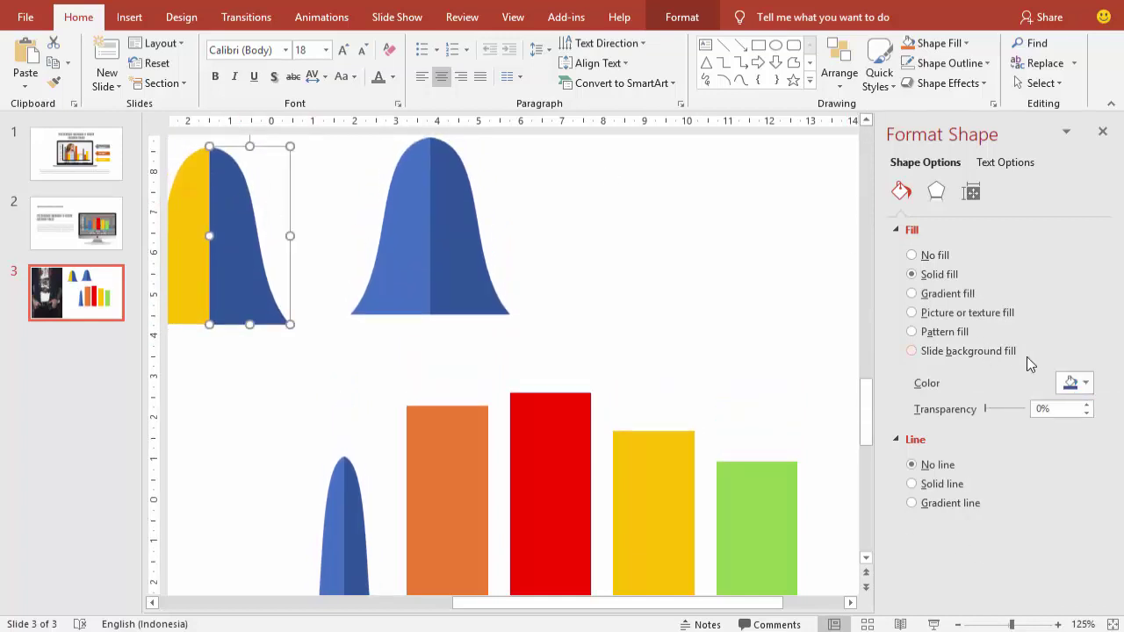
left_click(1071, 383)
left_click(982, 555)
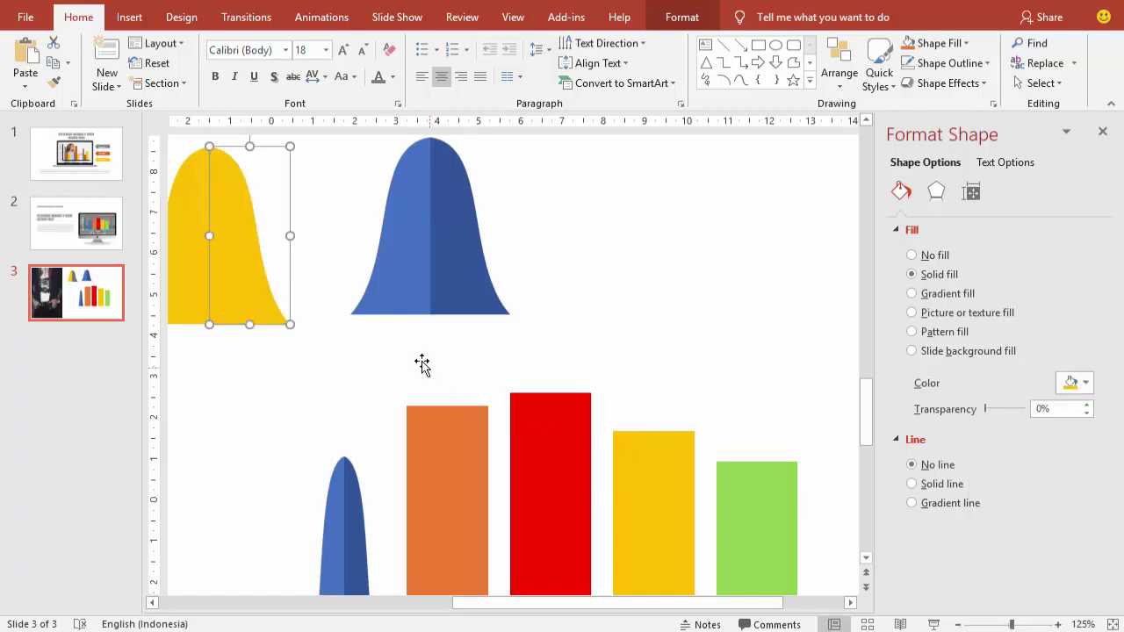
left_click(1071, 383)
left_click(1018, 568)
left_click_drag(613, 255, 612, 269)
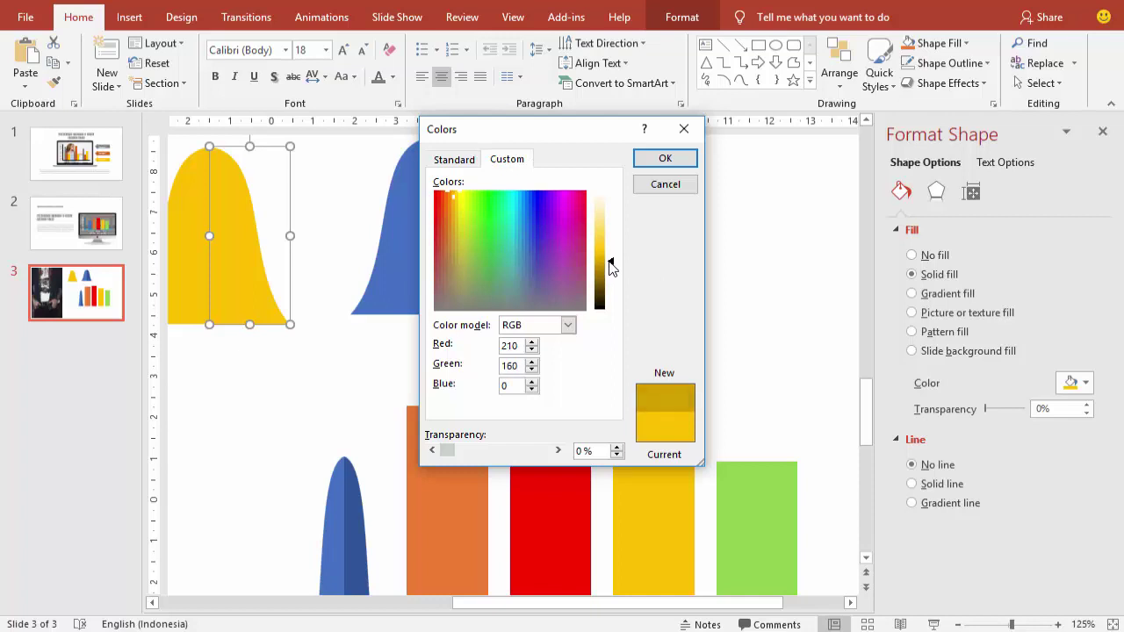
left_click(650, 159)
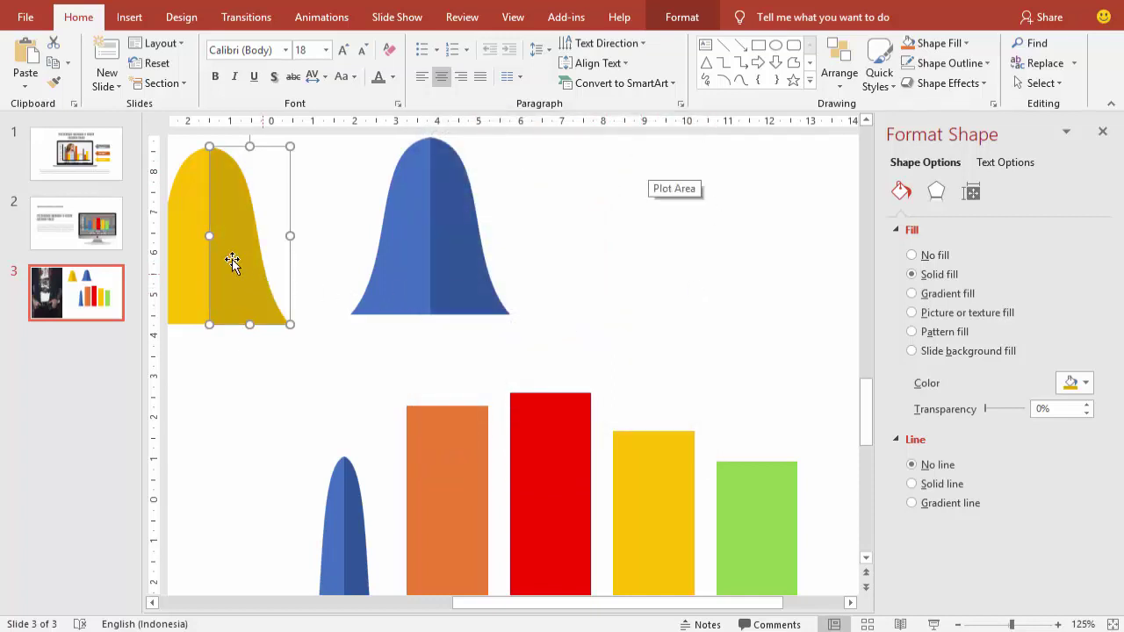
left_click(203, 239)
- Fill the bell's left half with the orange bar's sampled colour and the right half dark orange
left_click(1073, 383)
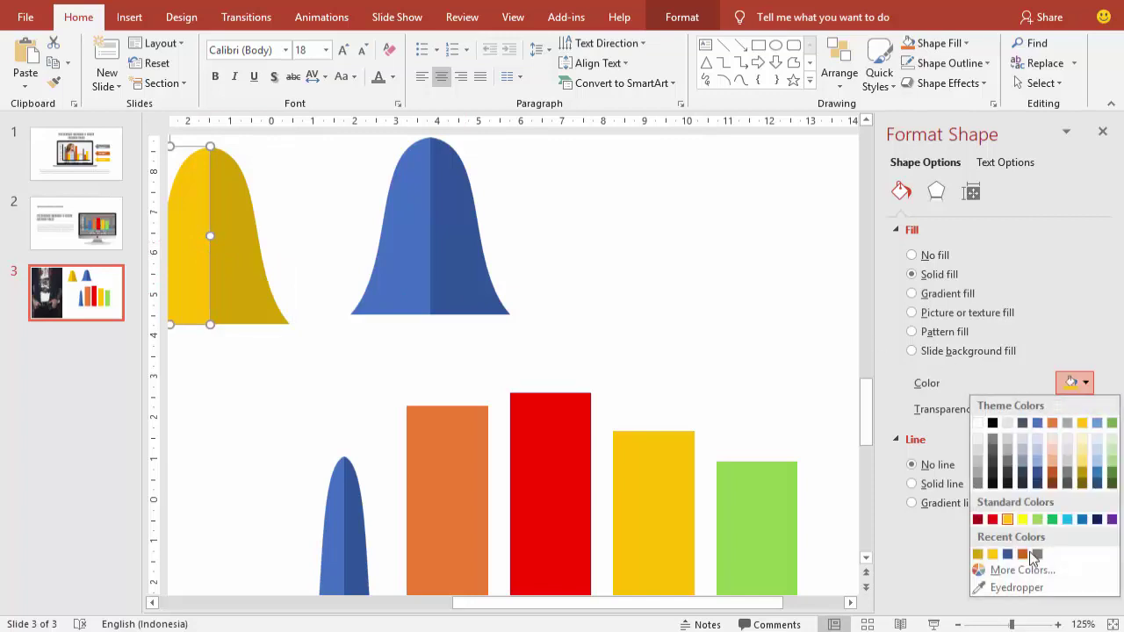
left_click(1017, 587)
left_click(488, 468)
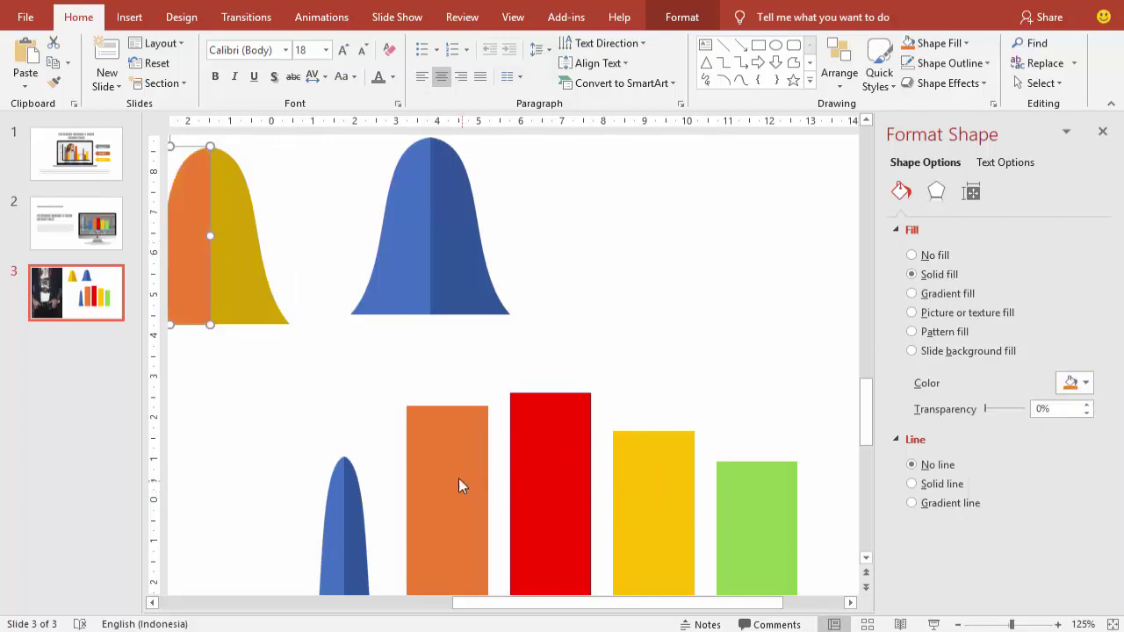
left_click(245, 294)
left_click(1073, 382)
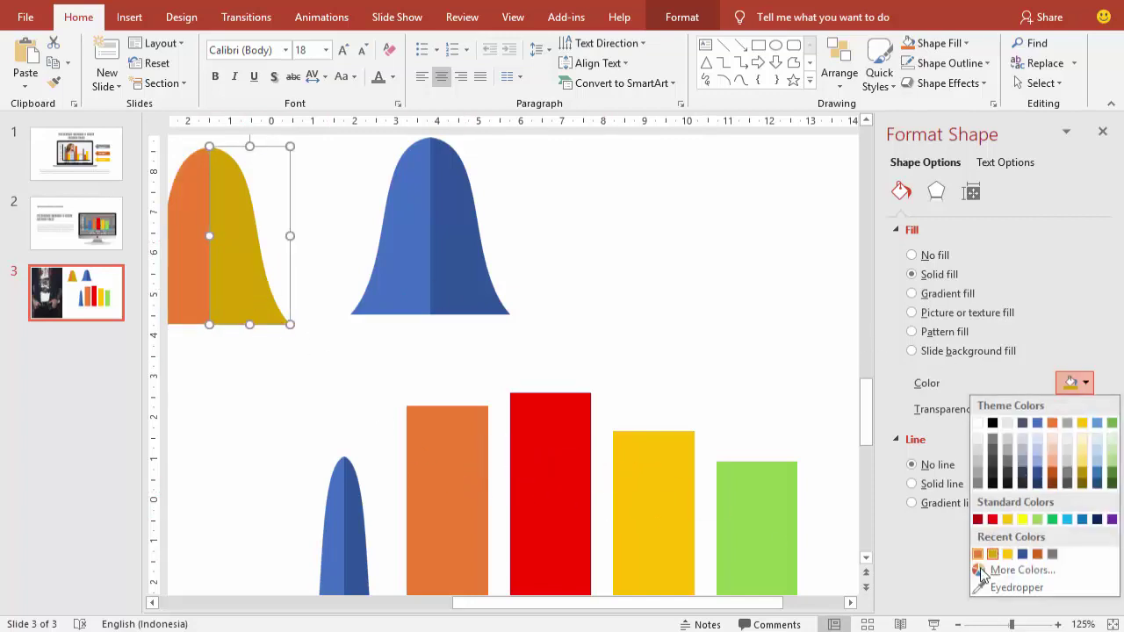
left_click(1036, 554)
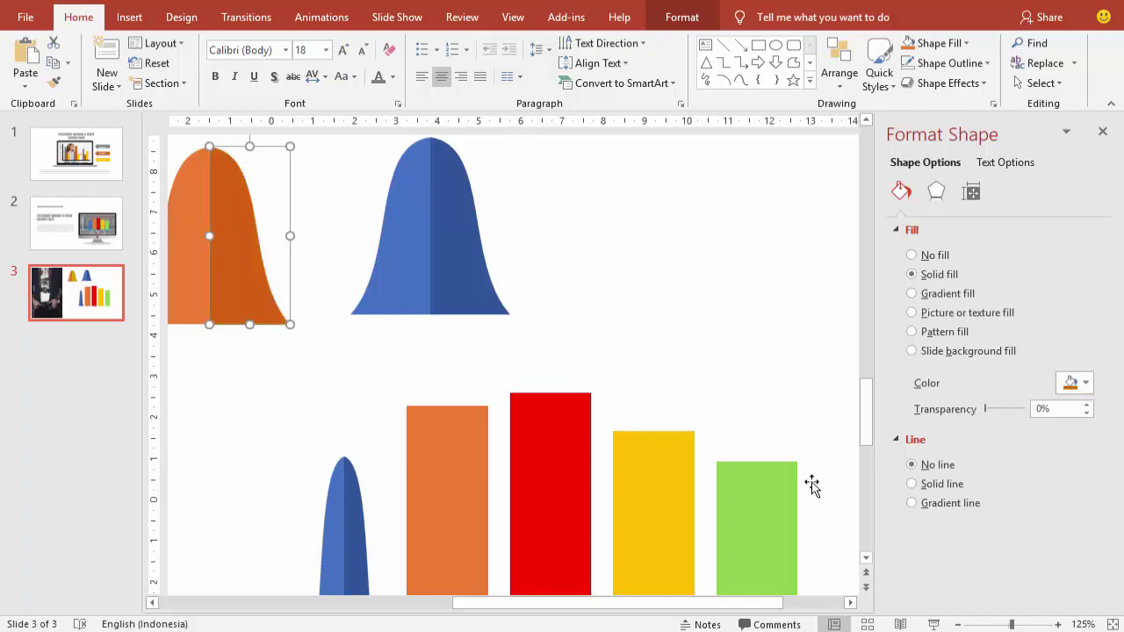
- Group the two orange bell halves into one shape
left_click(220, 354)
left_click(220, 278, "shift")
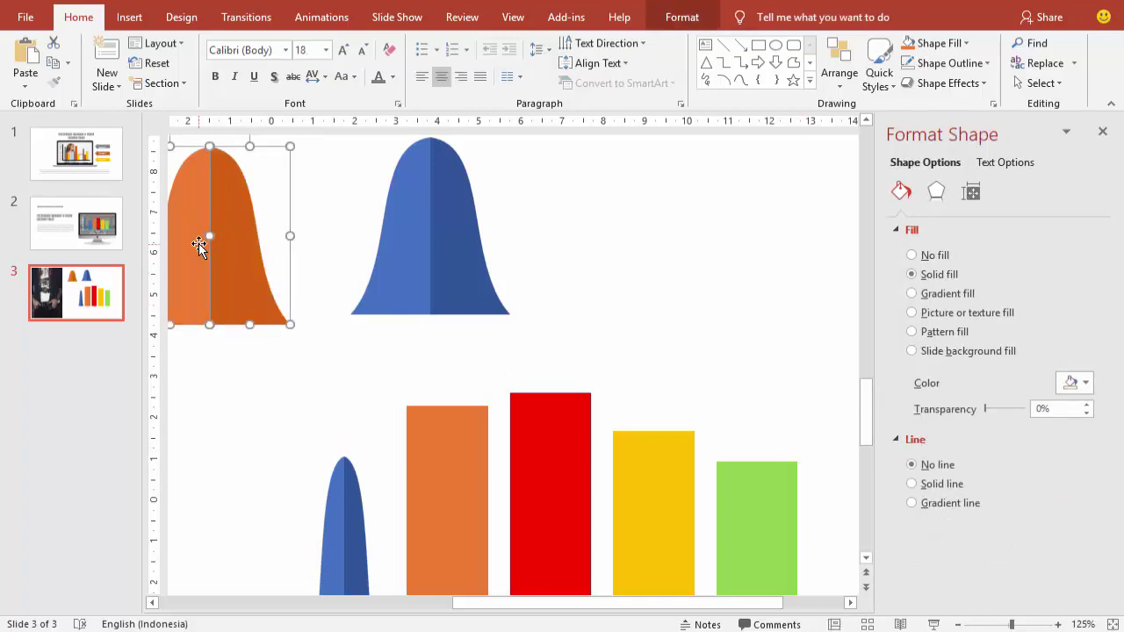
right_click(199, 244)
mouse_move(244, 387)
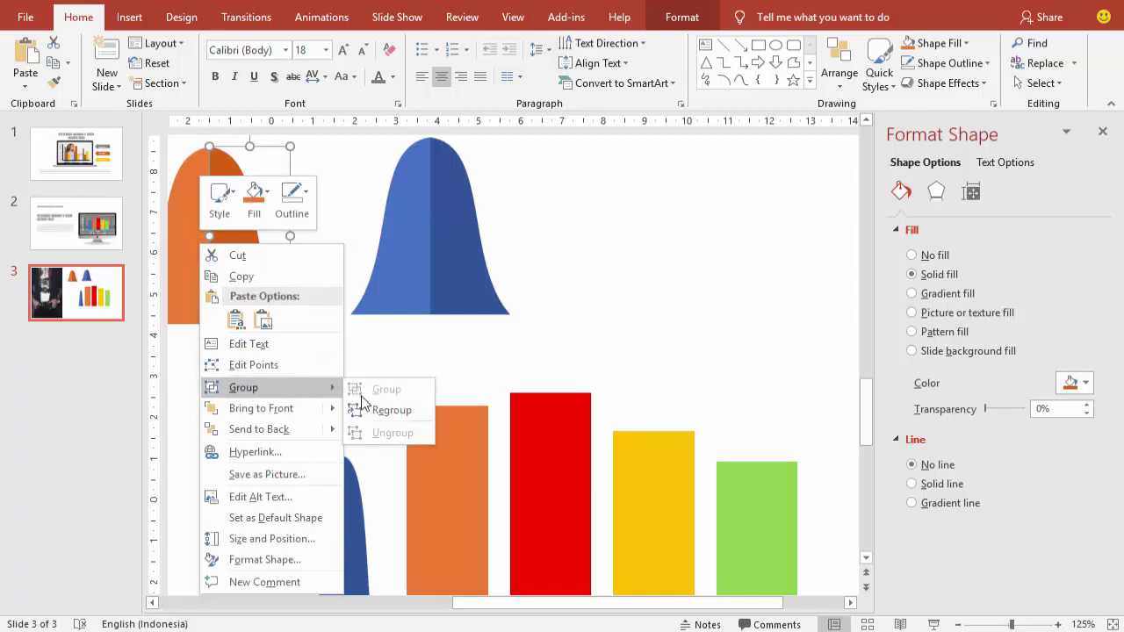
left_click(386, 409)
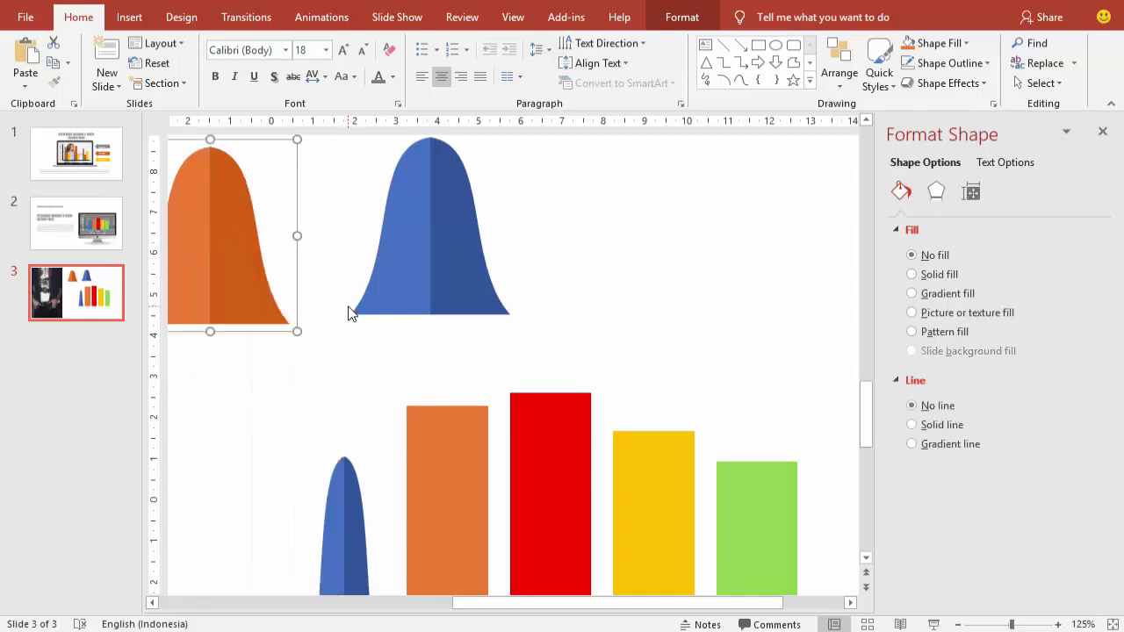
- Paste the orange bell in place of the chart's orange bar
left_click(458, 464)
left_click(446, 465)
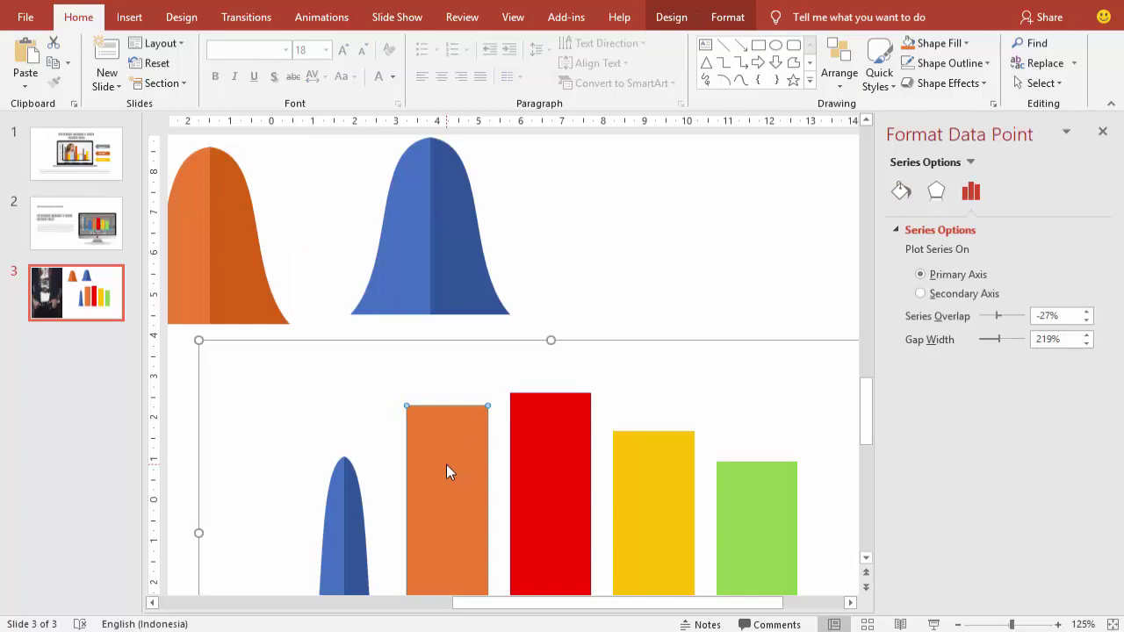
key("ctrl+v")
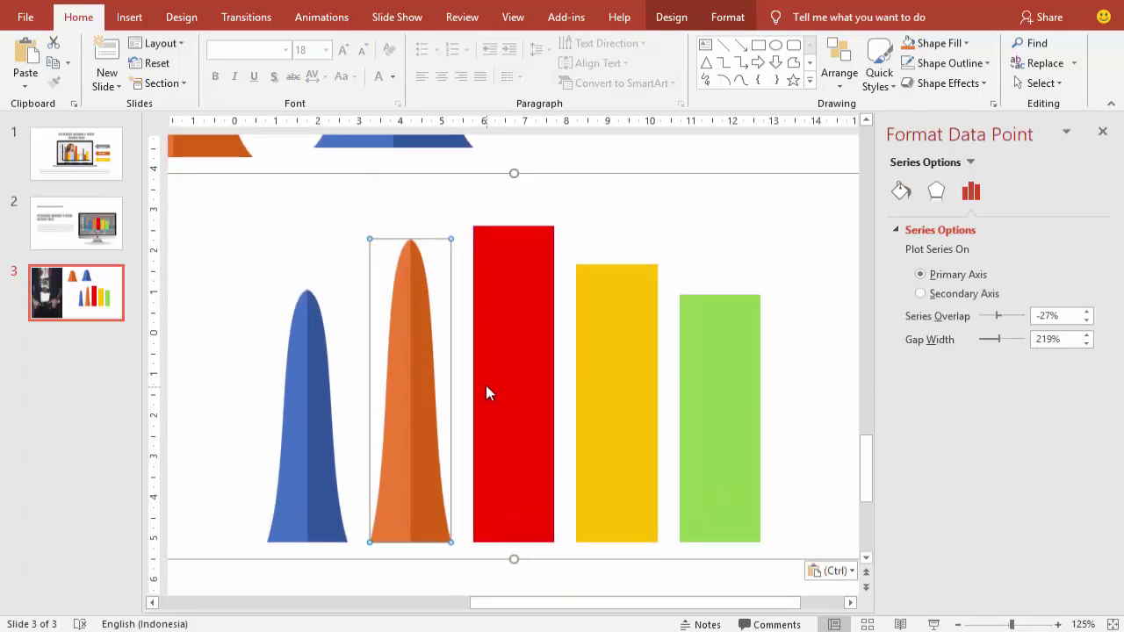
key("ctrl")
key("ctrl")
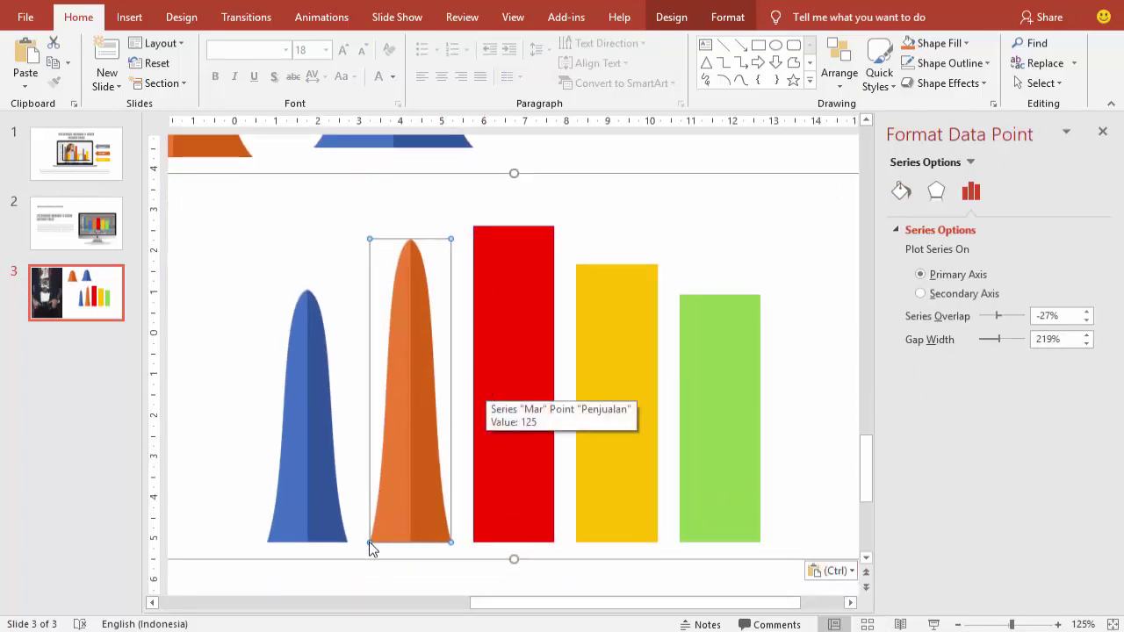
scroll(532, 357, "down", 5, "ctrl")
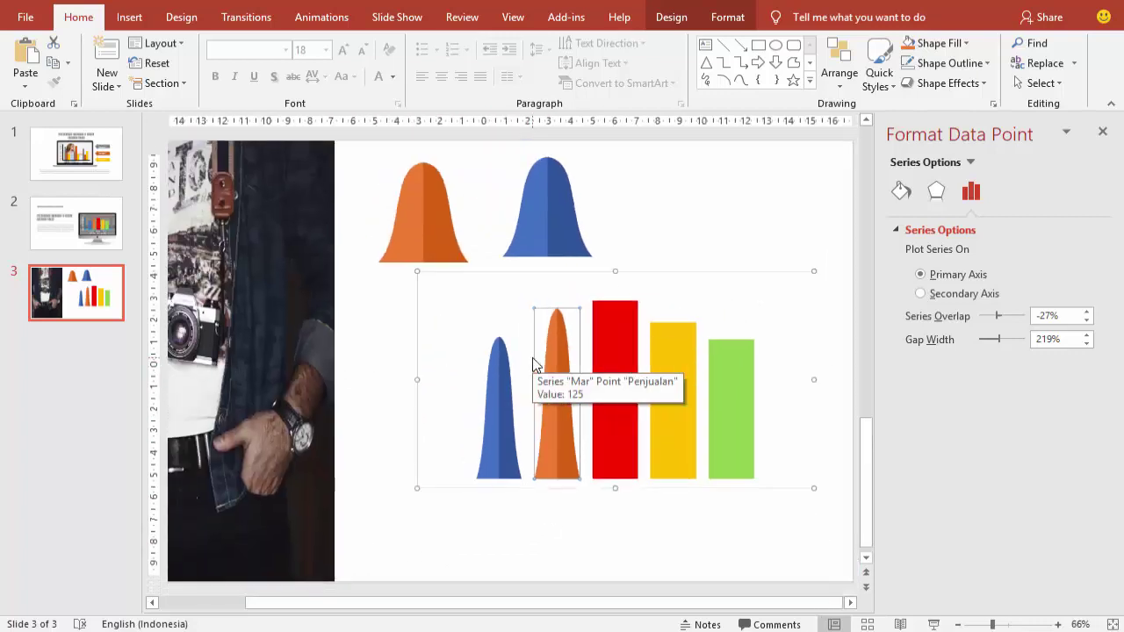
- Fill the bell's left half red and its right half a darker custom red
left_click(466, 223)
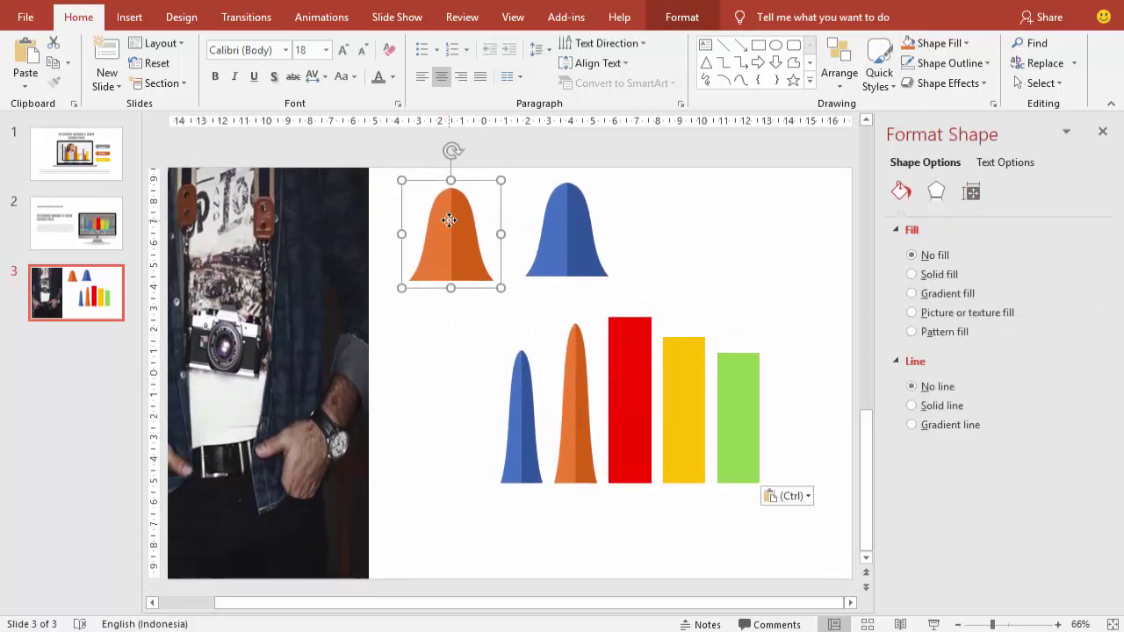
left_click(444, 222)
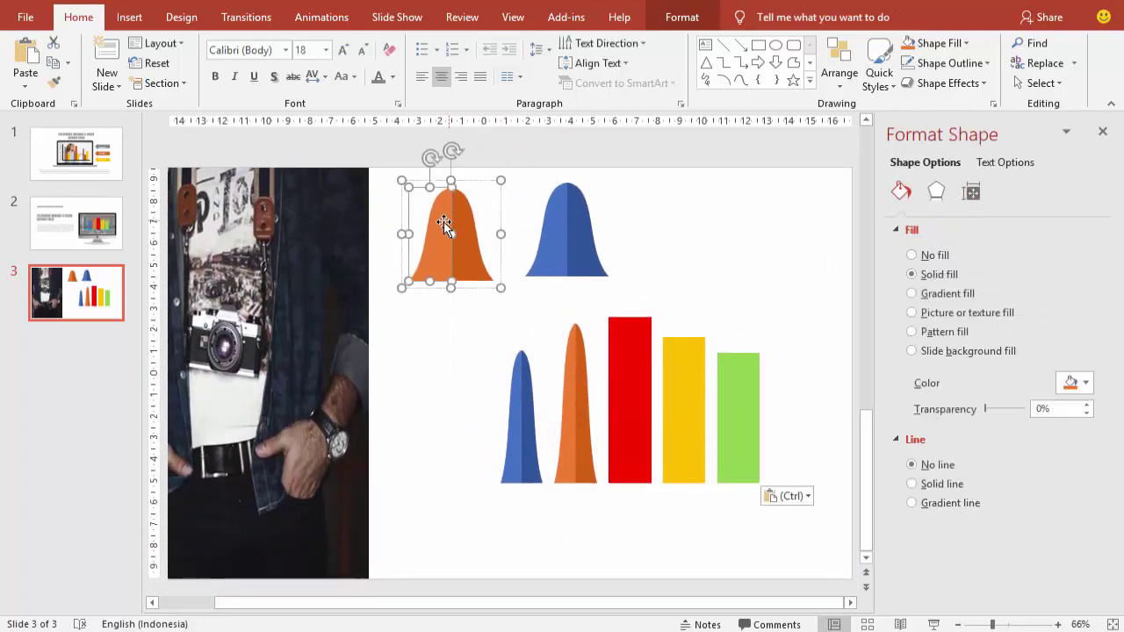
left_click(1070, 386)
left_click(991, 519)
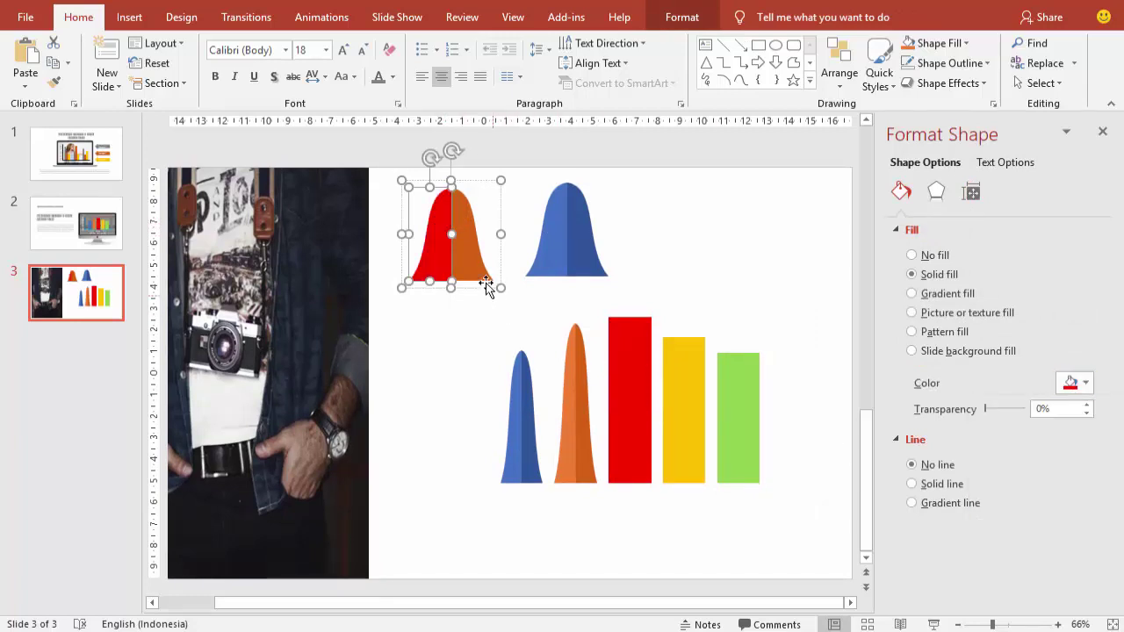
left_click(1070, 382)
left_click(992, 519)
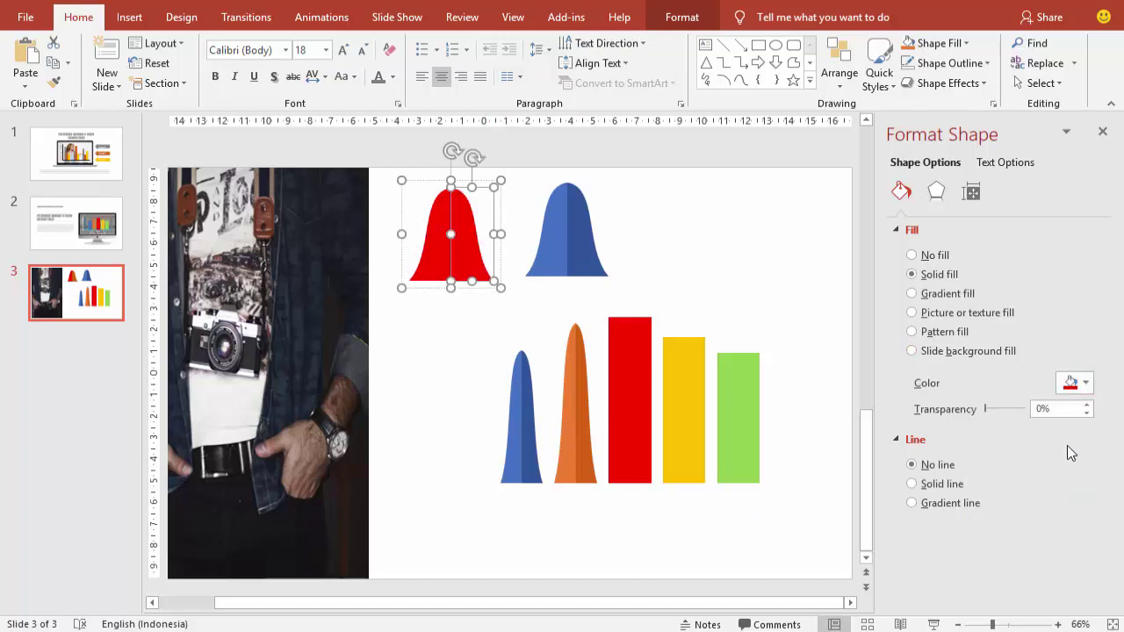
left_click(1070, 383)
left_click(1013, 569)
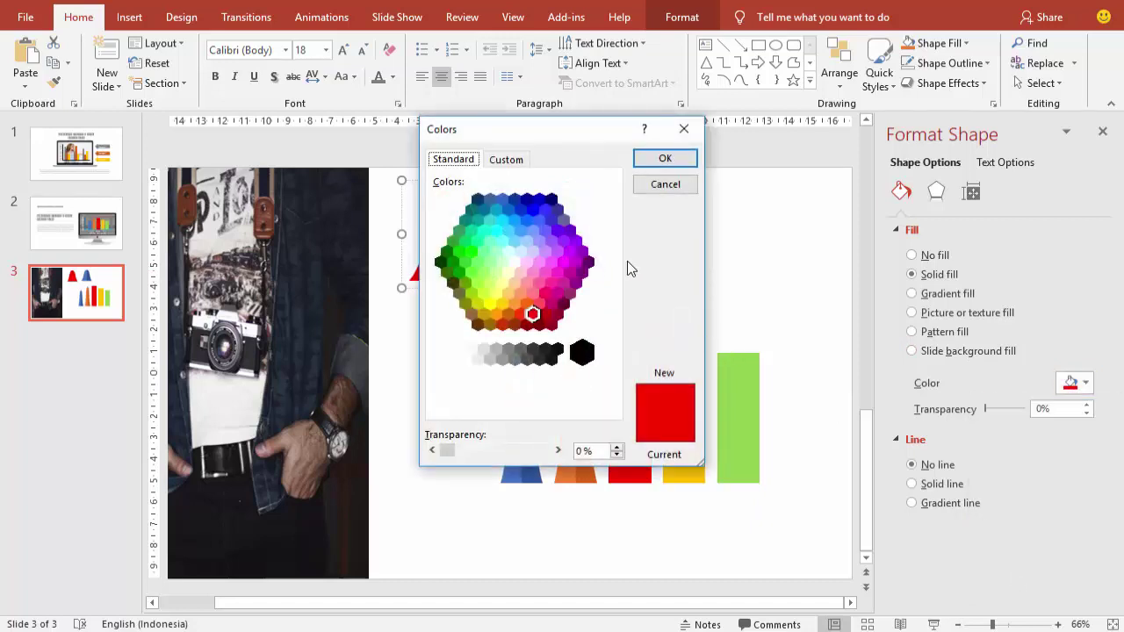
left_click(504, 160)
left_click_drag(611, 255, 610, 266)
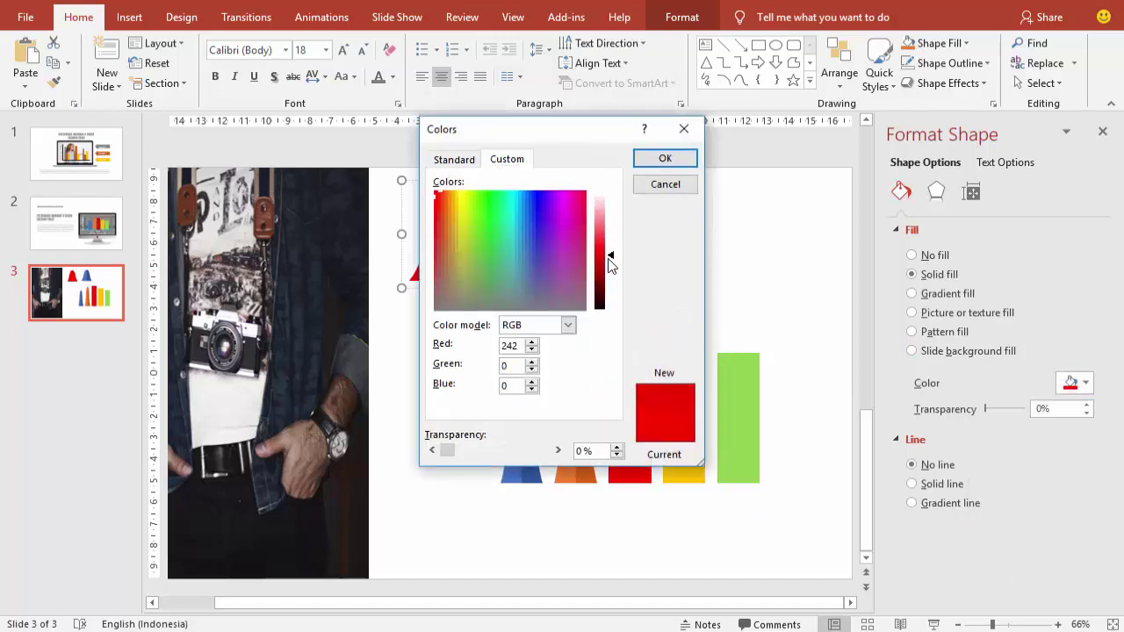
left_click(665, 160)
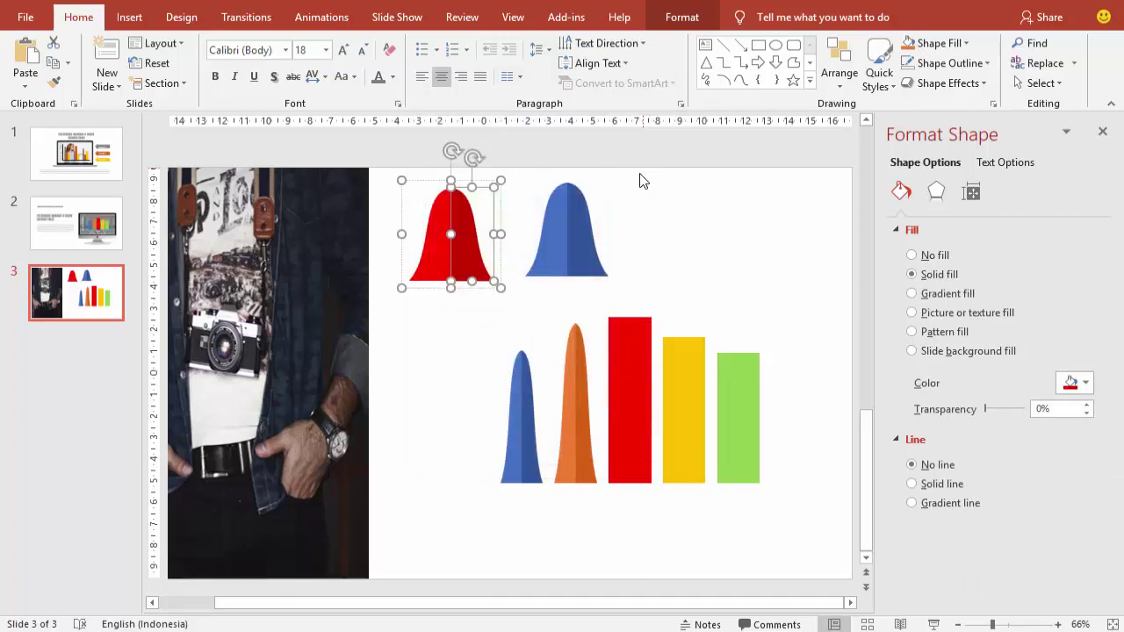
- Paste the red bell group in place of the chart's red bar
left_click(669, 233)
left_click(451, 220)
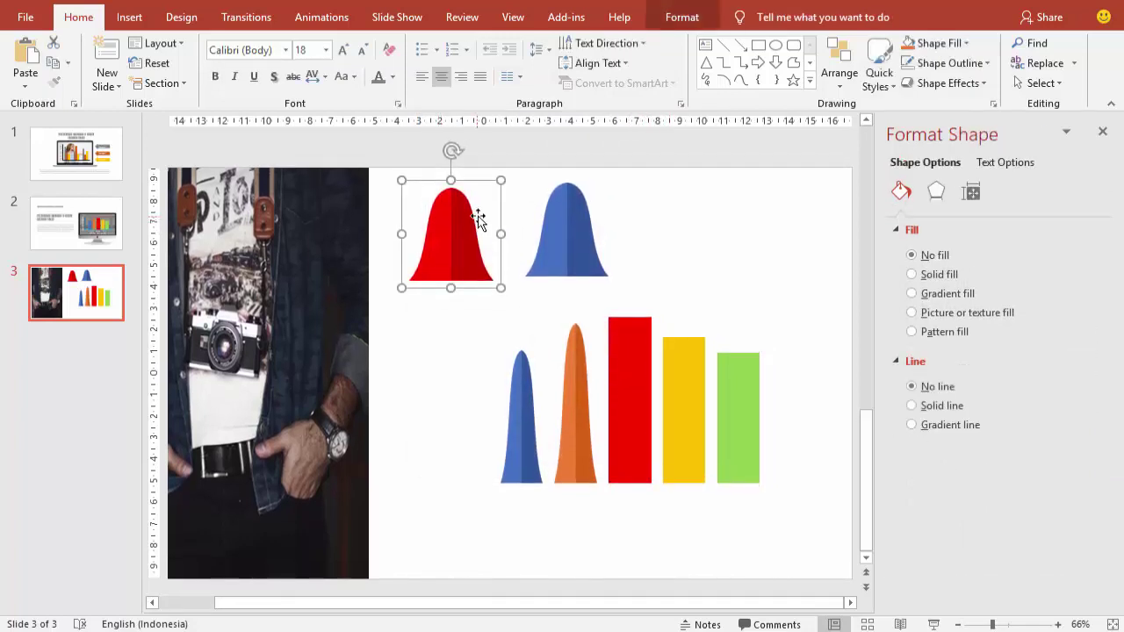
left_click(635, 391)
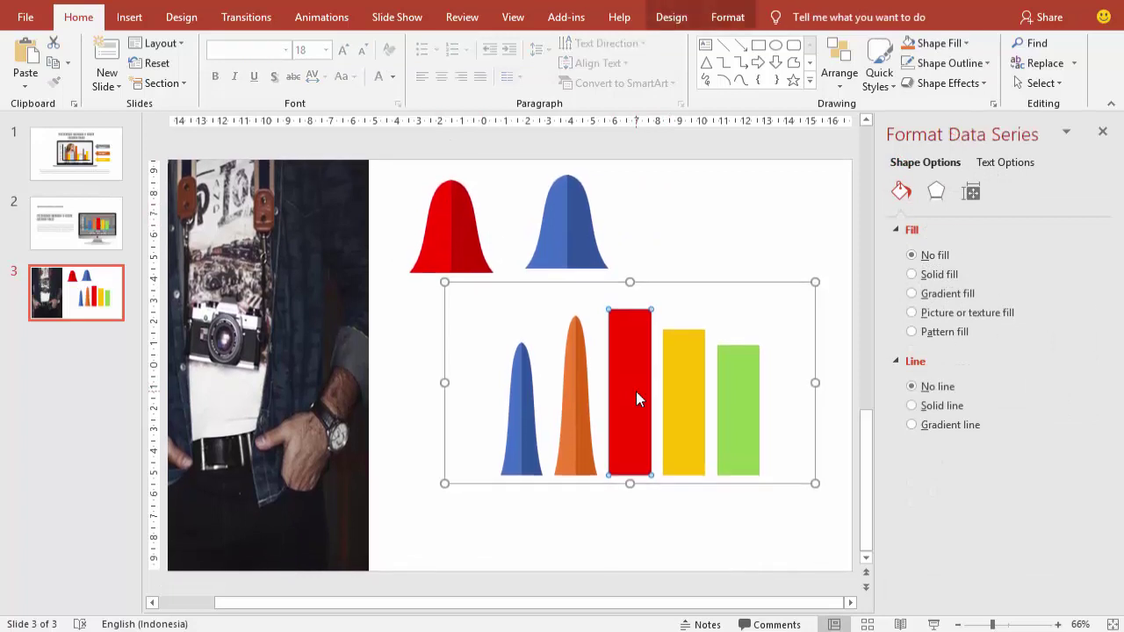
left_click(634, 385)
key("ctrl+v")
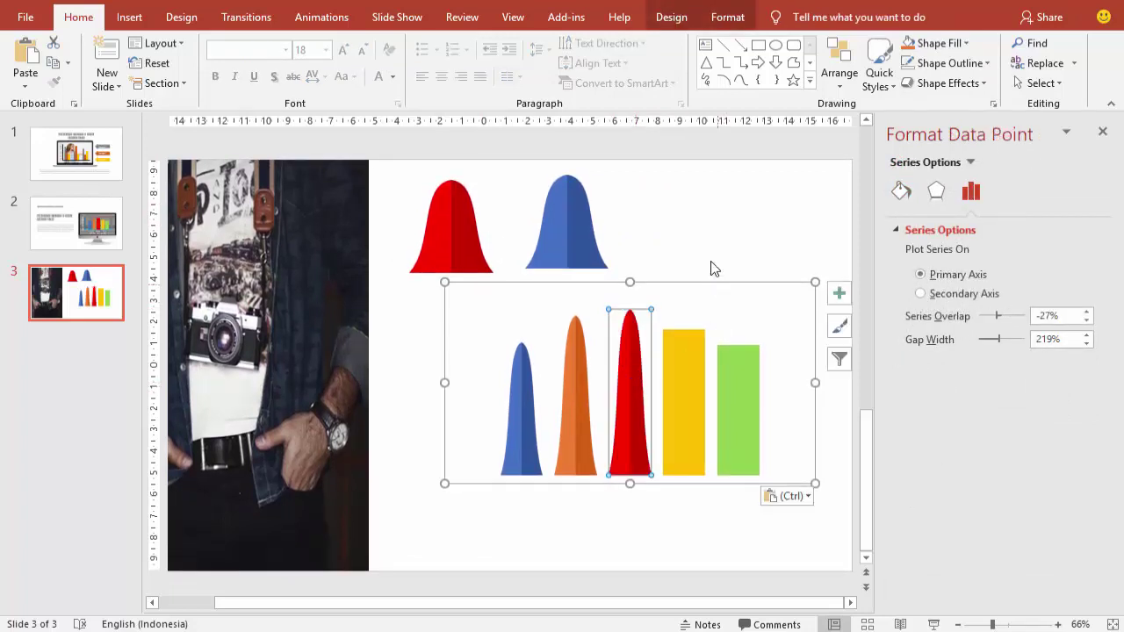
left_click(732, 228)
left_click(691, 356)
left_click(691, 356)
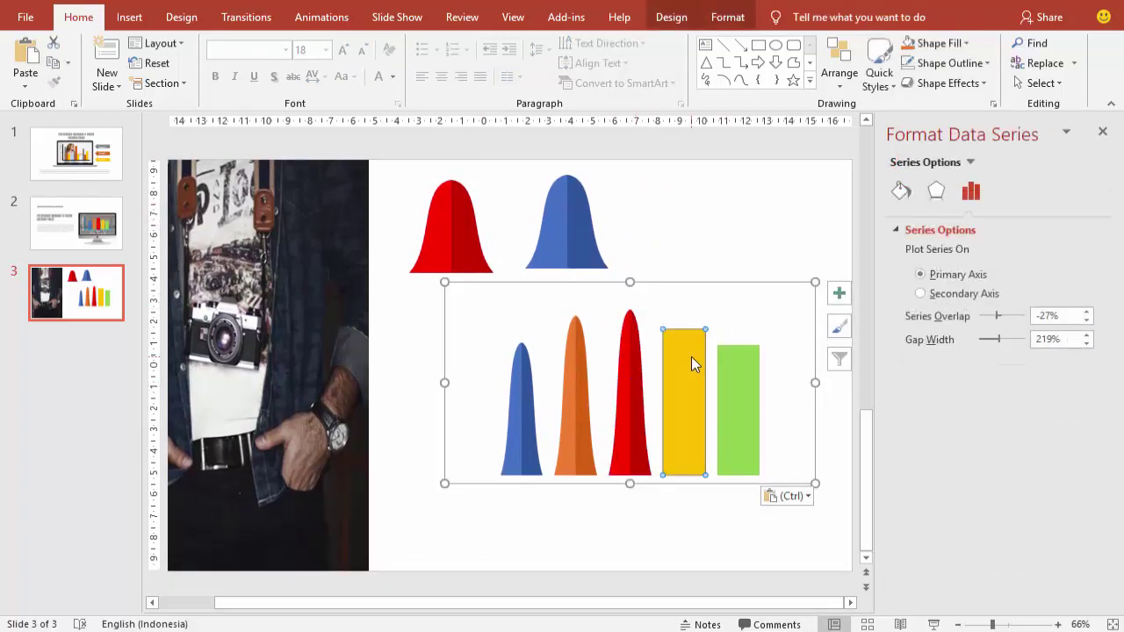
- Fill the bell's left half gold and its right half a darker gold (RGB 210/160/0)
left_click(441, 239)
left_click(442, 241)
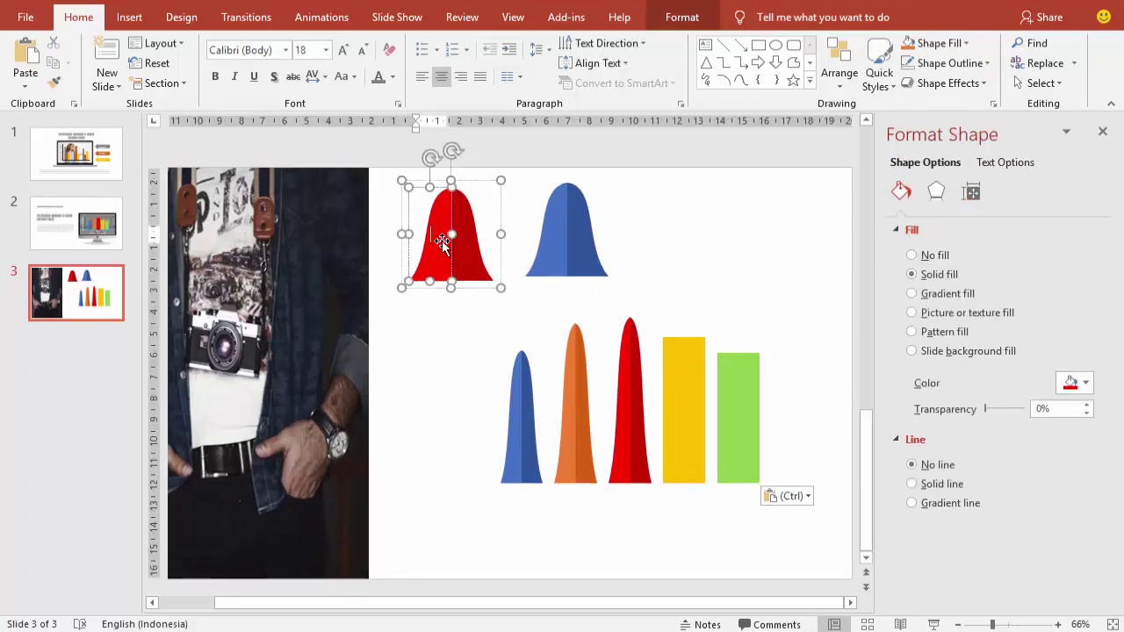
left_click(1075, 382)
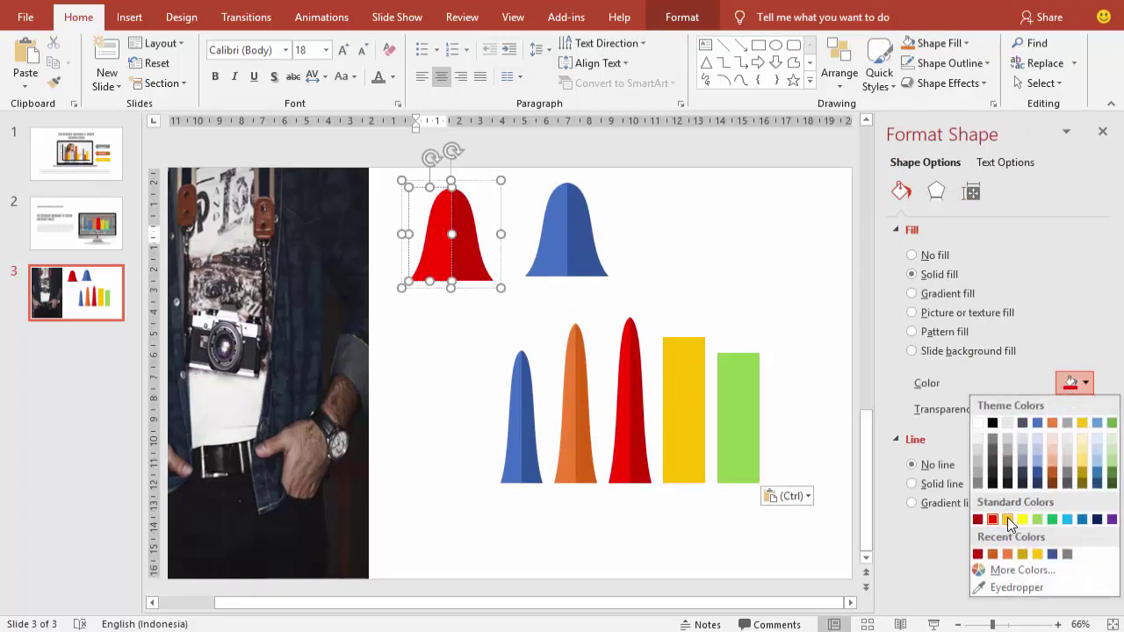
left_click(1007, 518)
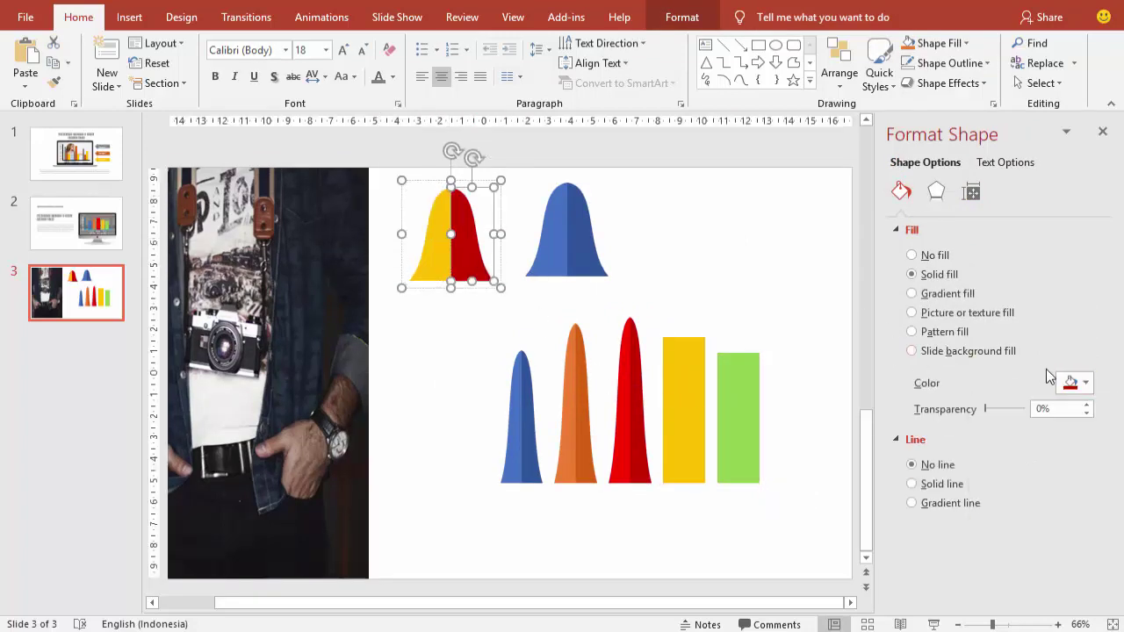
left_click(1074, 383)
left_click(1009, 519)
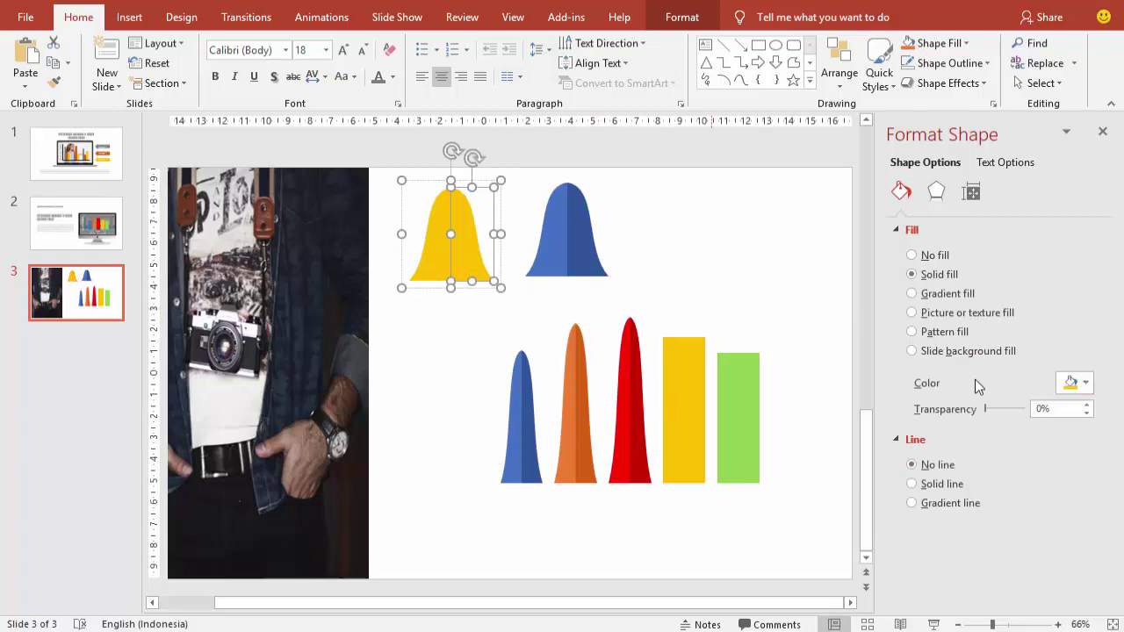
left_click(1074, 382)
left_click(1009, 584)
left_click(1074, 383)
left_click(1018, 567)
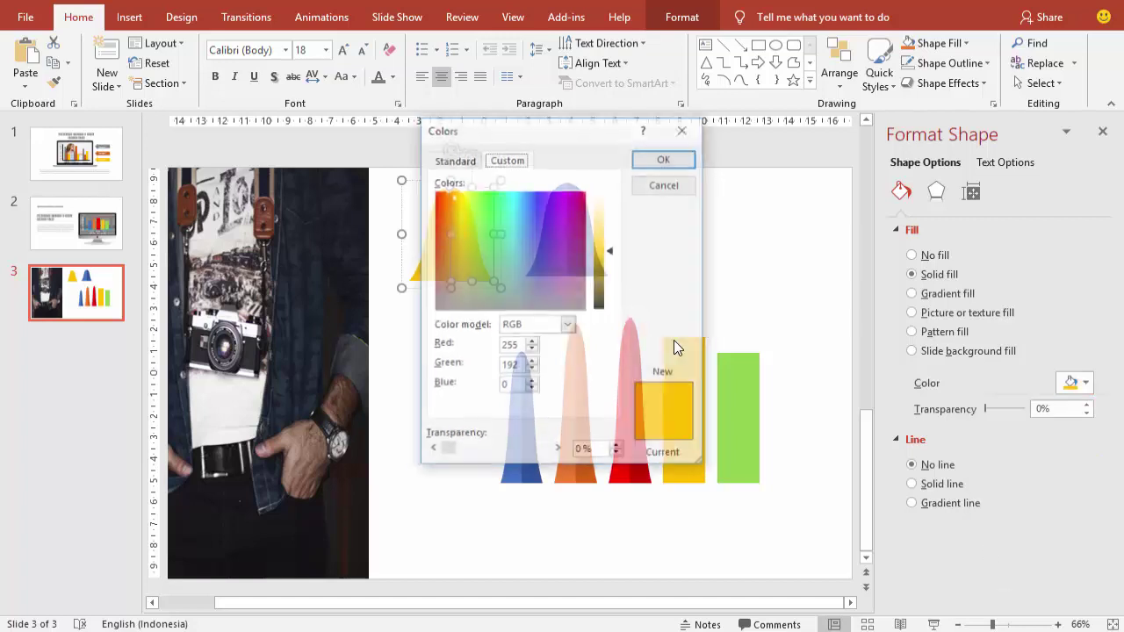
left_click_drag(612, 256, 612, 266)
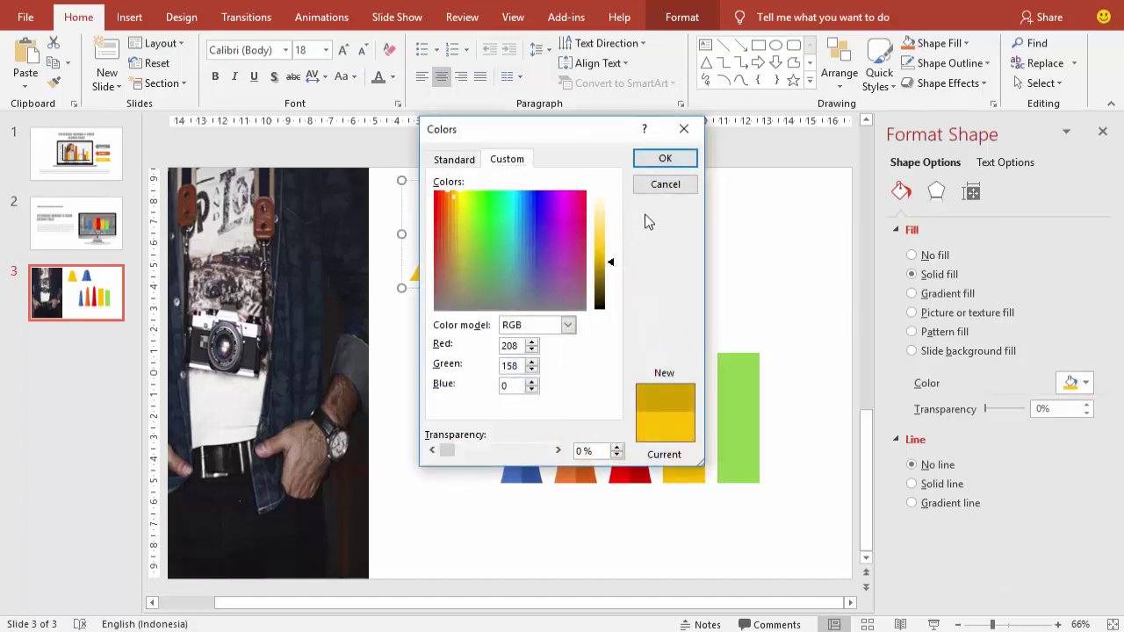
left_click(665, 158)
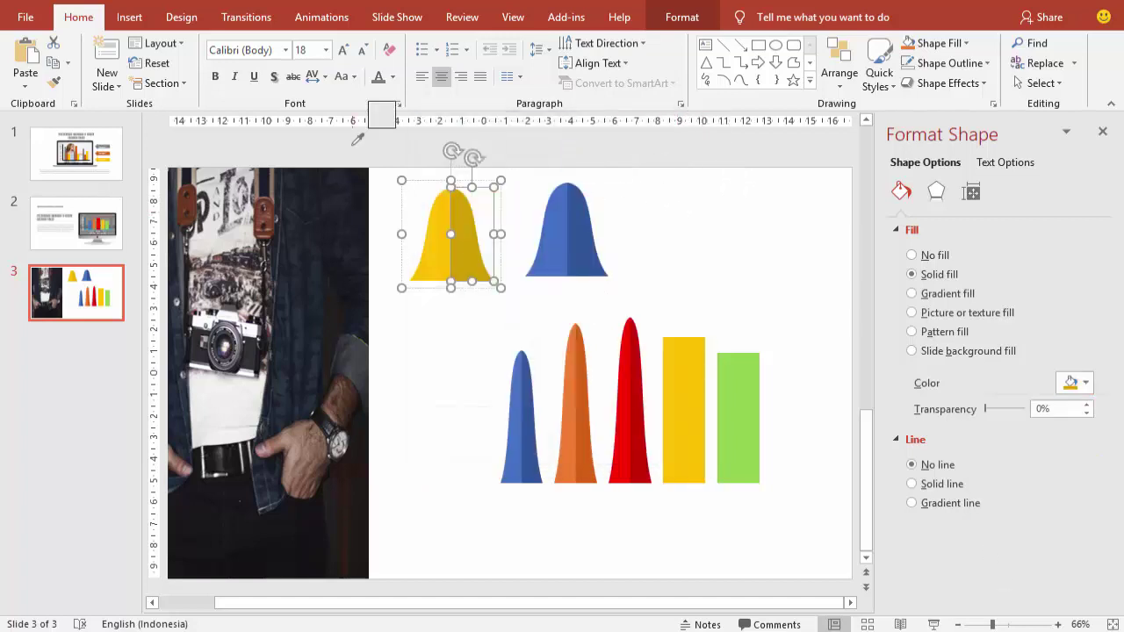
- Paste the yellow bell in place of the chart's yellow column
left_click(411, 164)
left_click(469, 227)
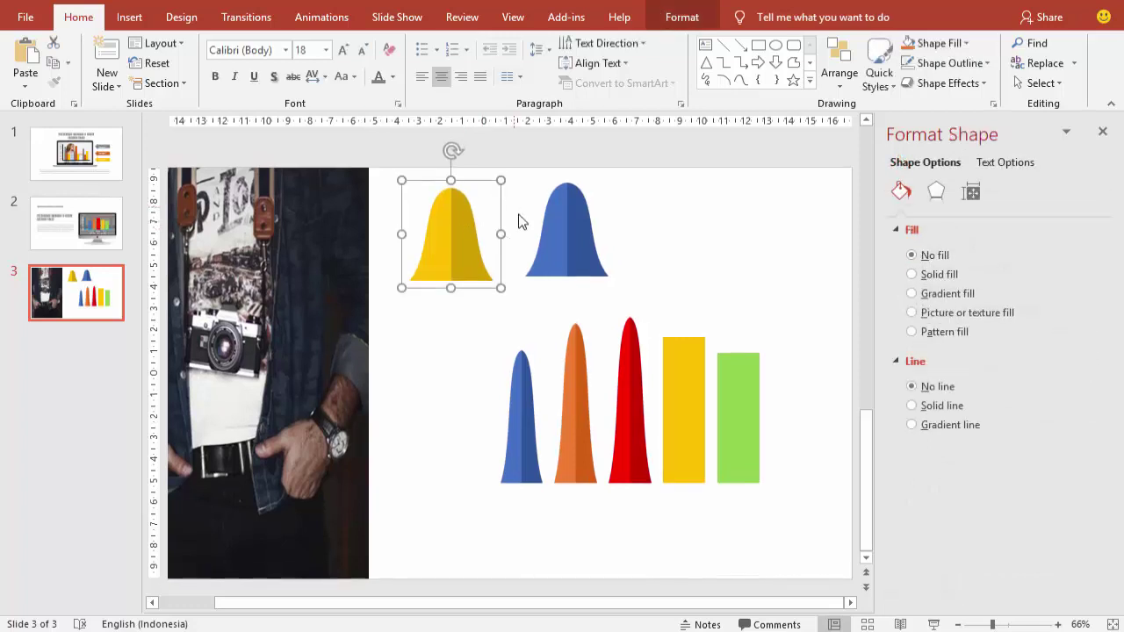
left_click(674, 390)
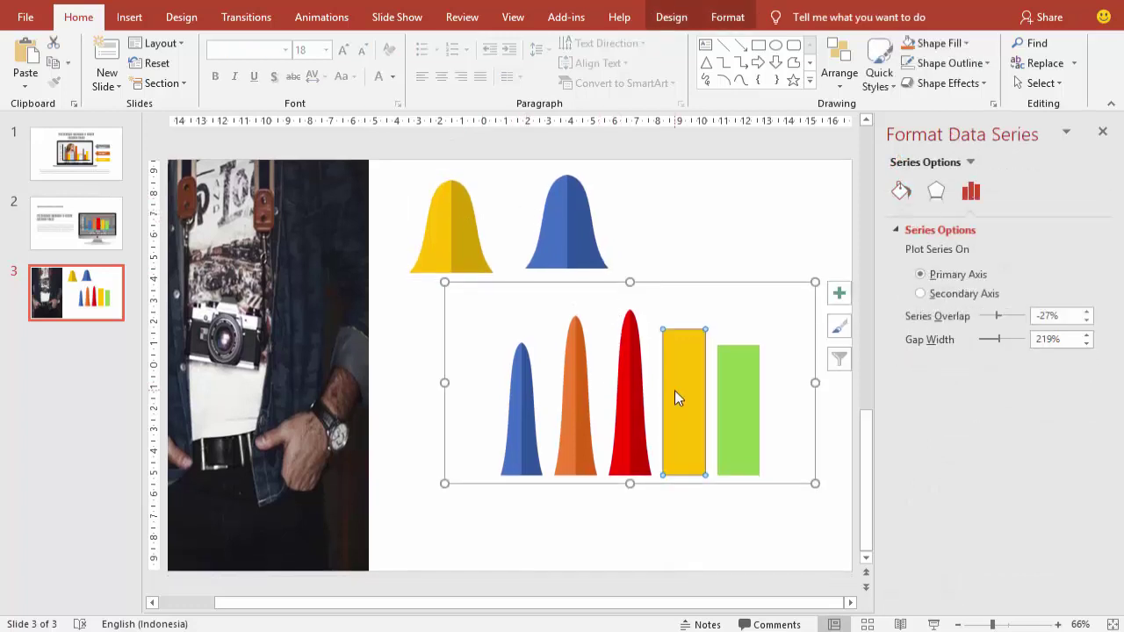
left_click(674, 389)
key("ctrl+v")
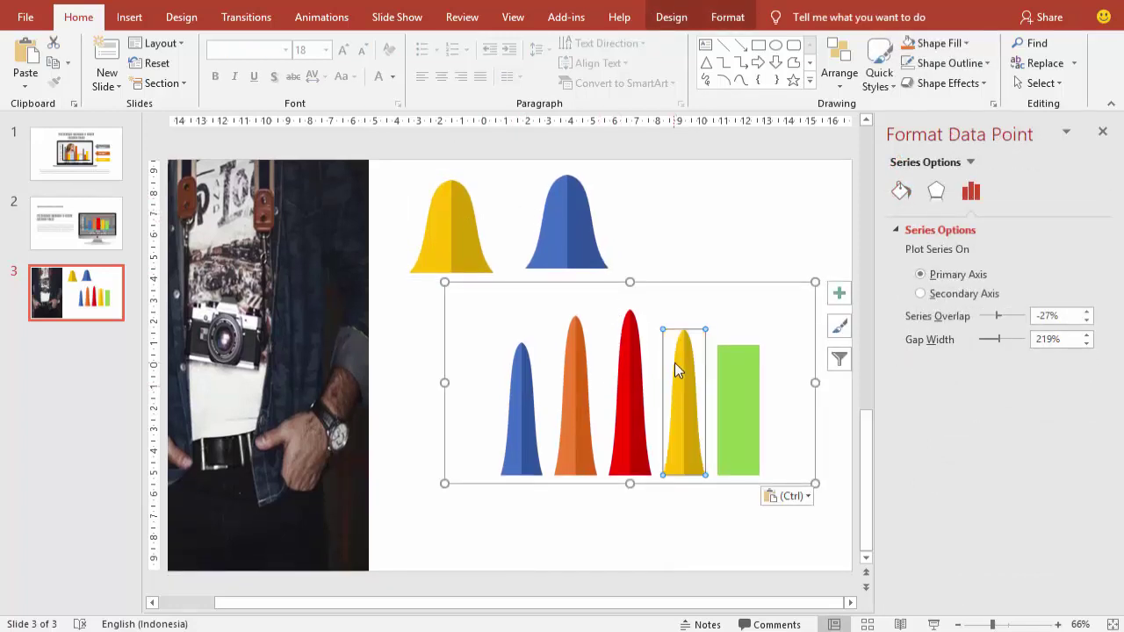
- Fill the bell's left half light green and its right half dark green
left_click(748, 379)
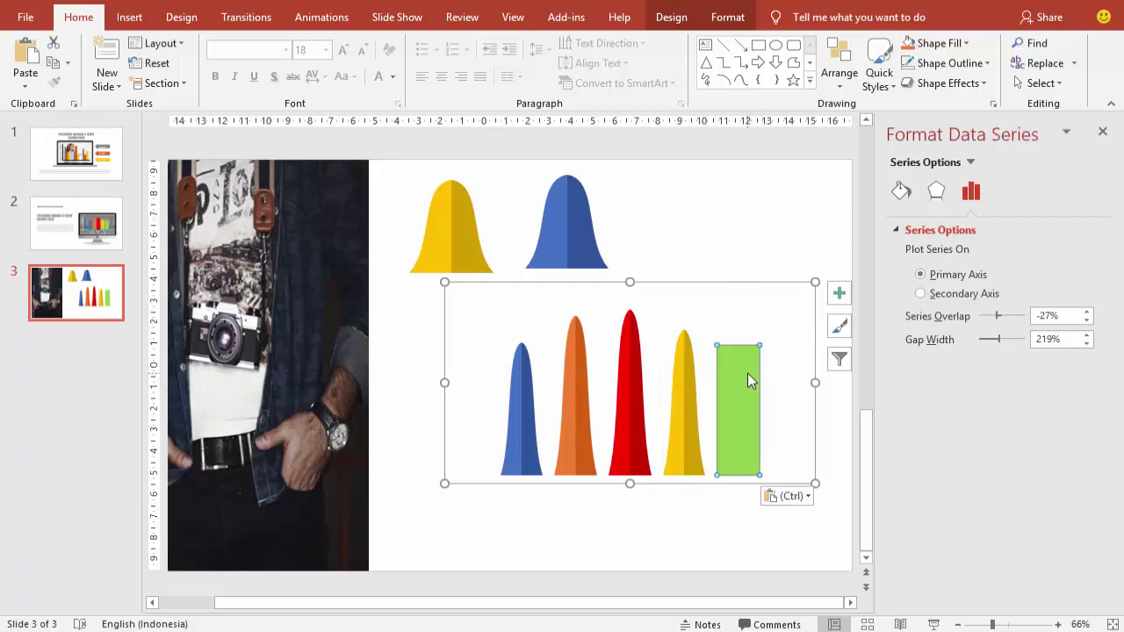
left_click(438, 239)
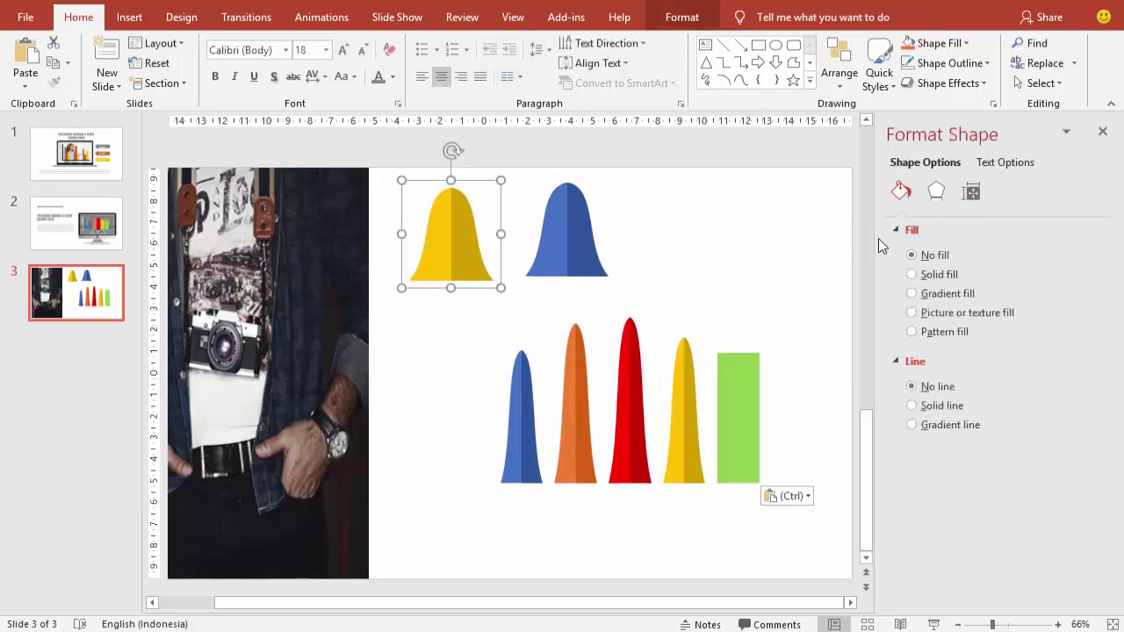
left_click(432, 243)
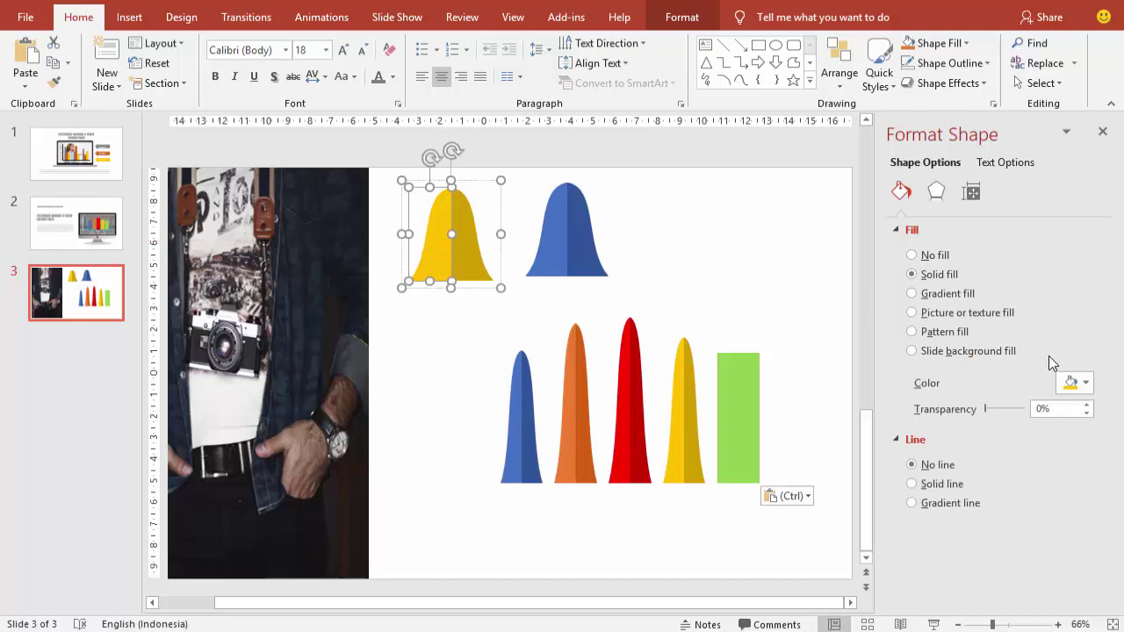
left_click(1071, 388)
left_click(985, 485)
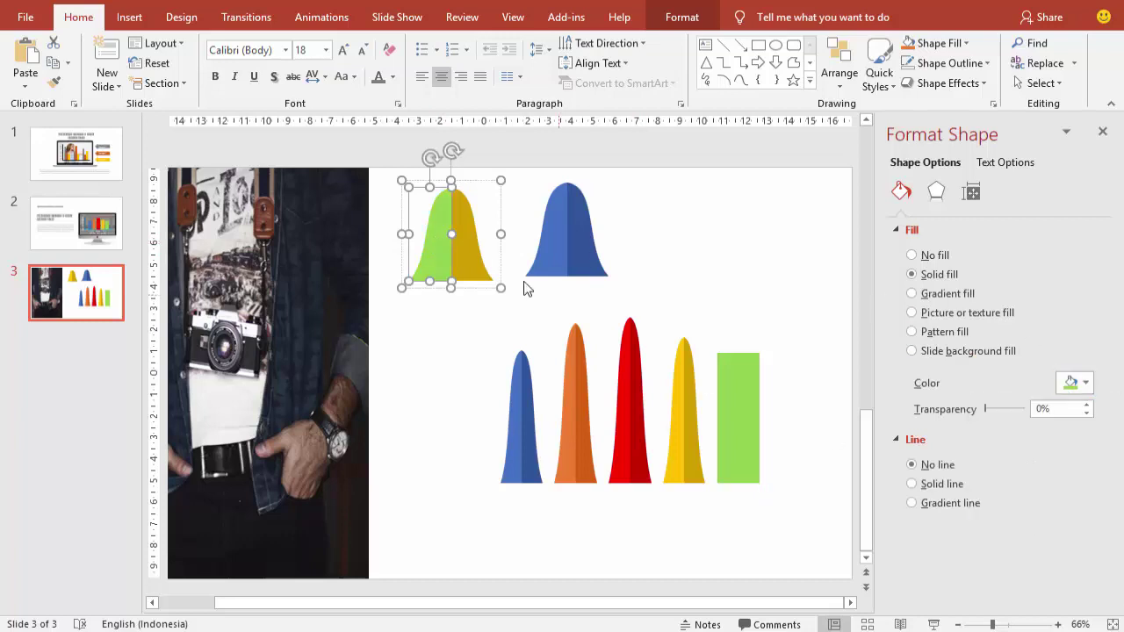
left_click(472, 264)
left_click(1070, 383)
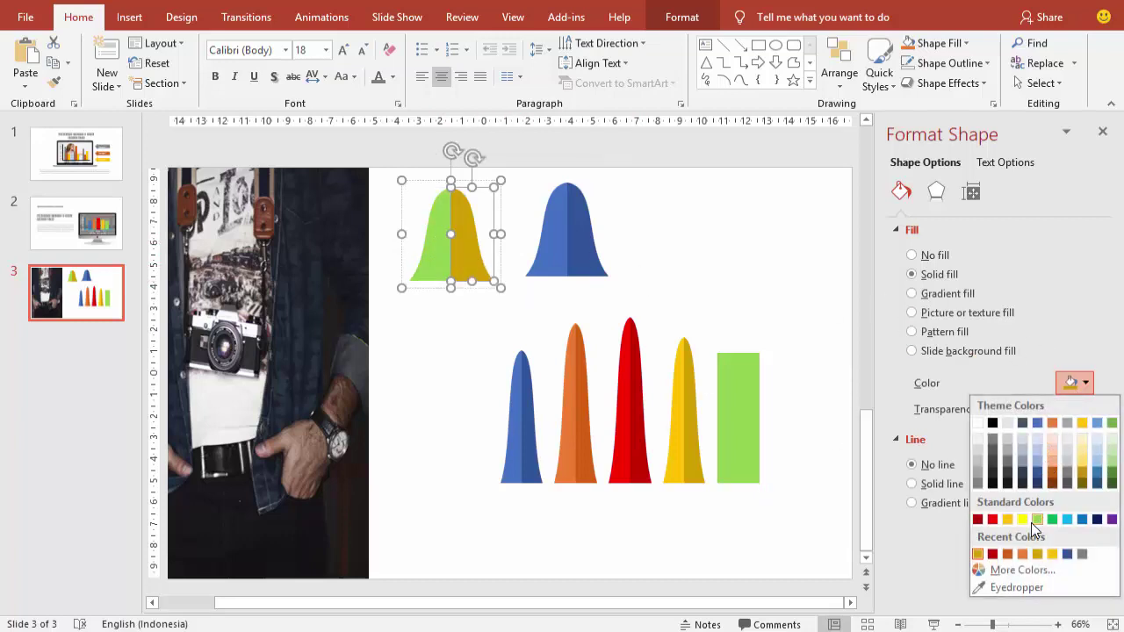
left_click(1112, 475)
- Copy the green bell and paste it in place of the chart's green column
left_click(751, 208)
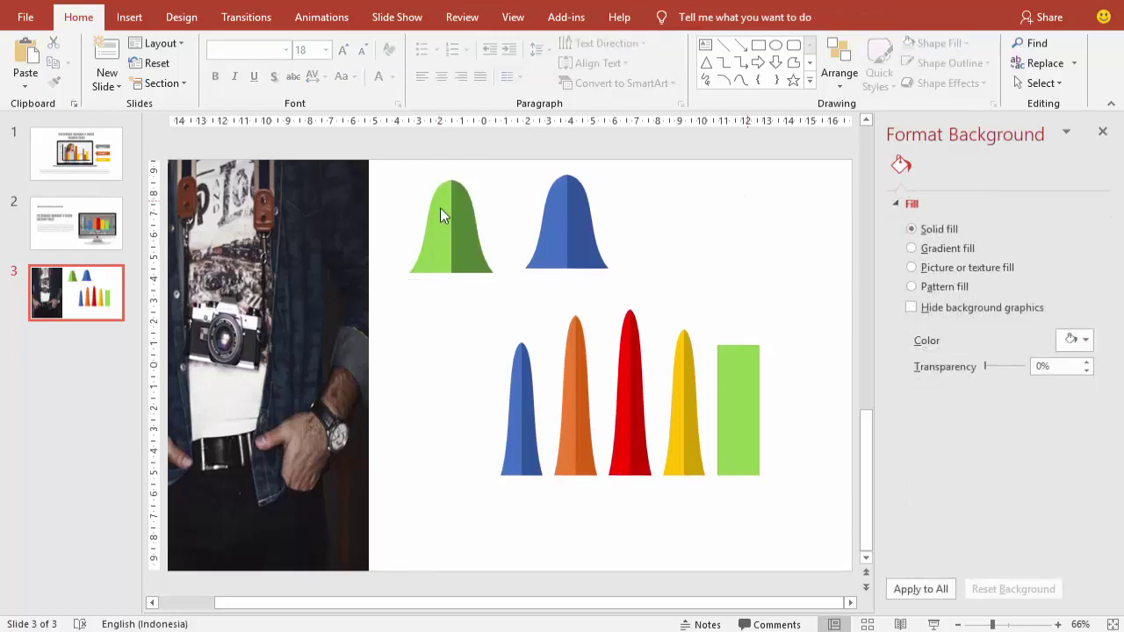
left_click(442, 212)
key("ctrl+c")
left_click(740, 403)
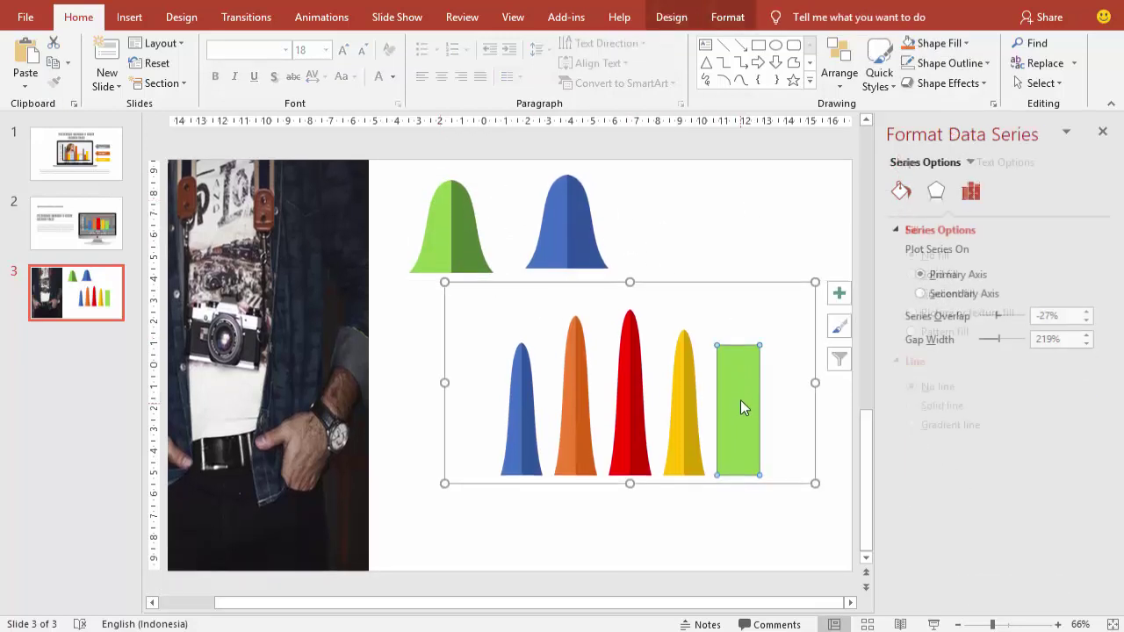
key("ctrl+v")
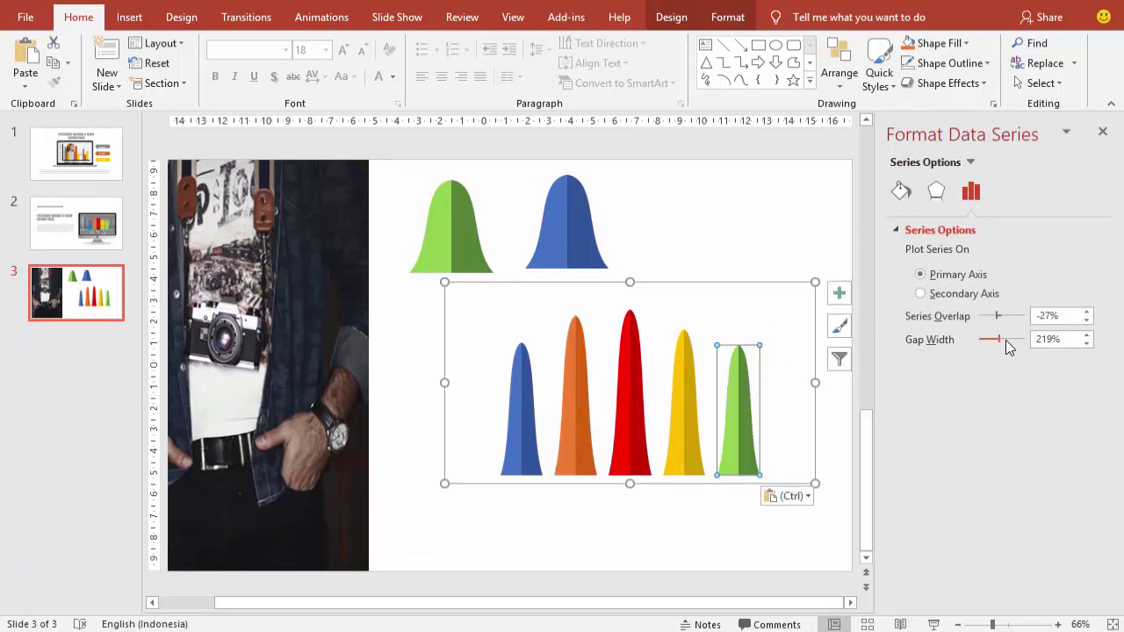
- Set Series Overlap 35% and Gap Width 45%, then delete the loose blue and green bells
mouse_move(1000, 339)
left_mouse_down()
mouse_move(980, 339)
mouse_move(1007, 317)
left_mouse_up()
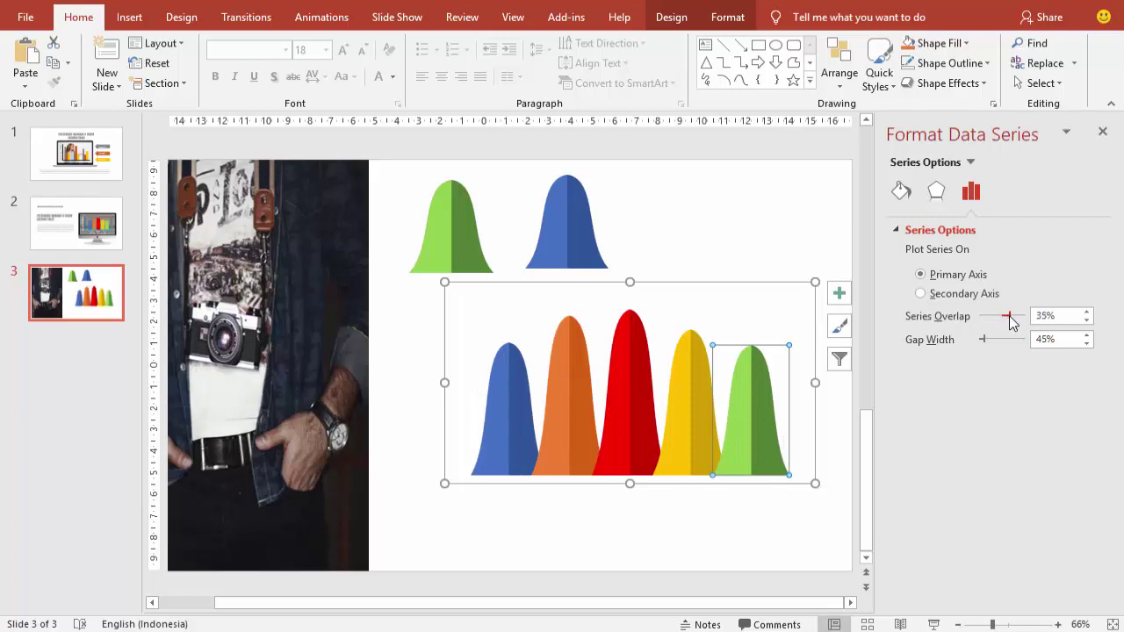
left_click(702, 224)
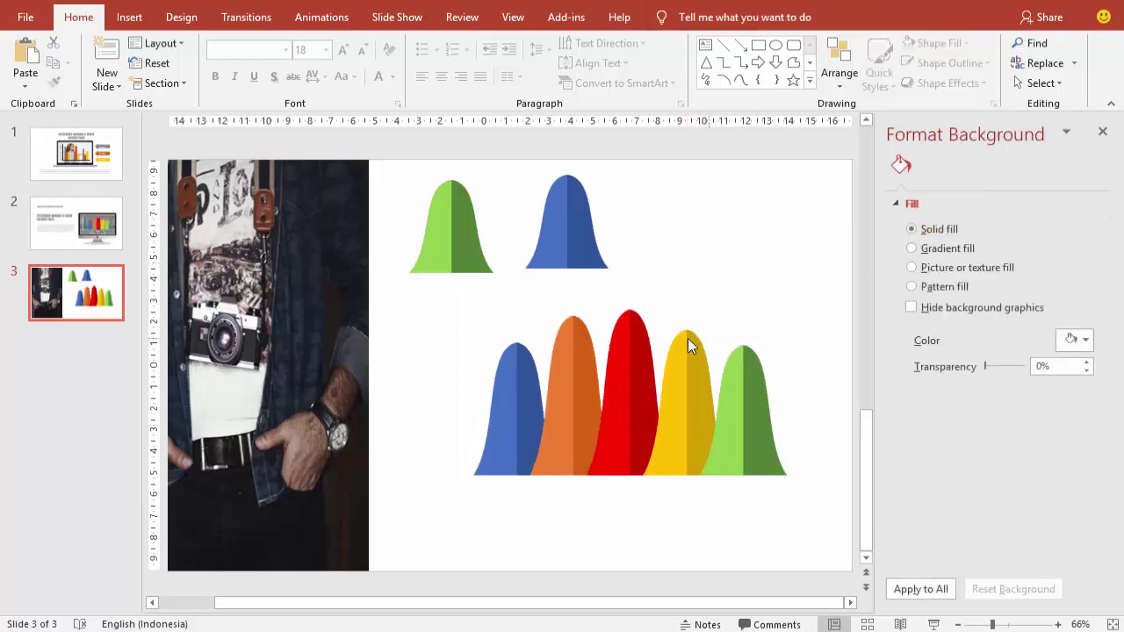
left_click(576, 246)
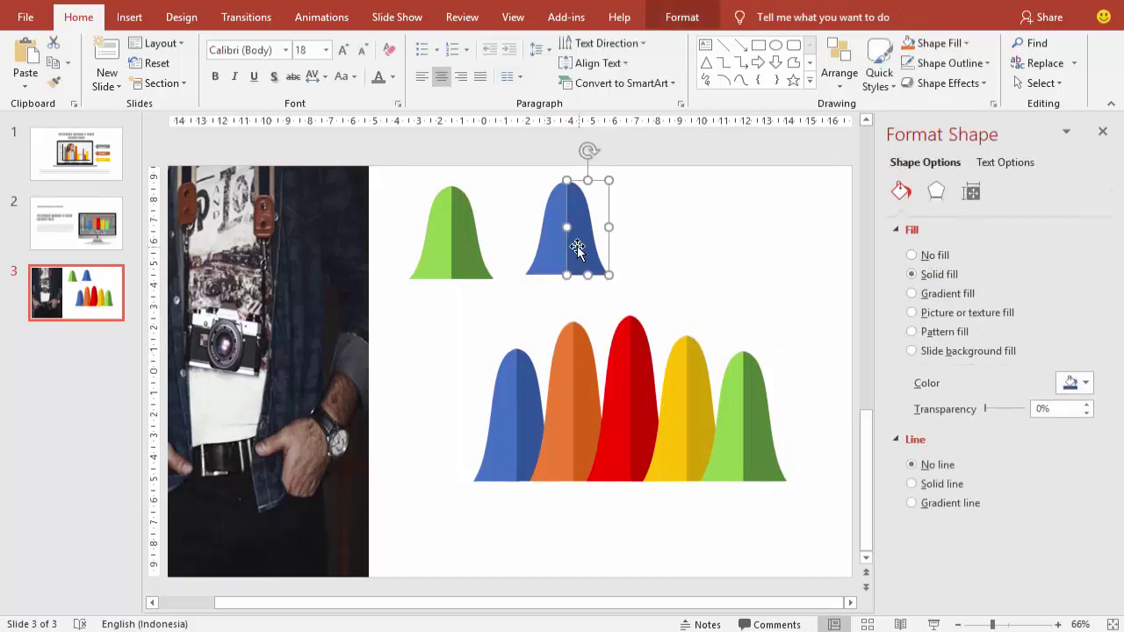
key("Delete")
left_click(469, 232)
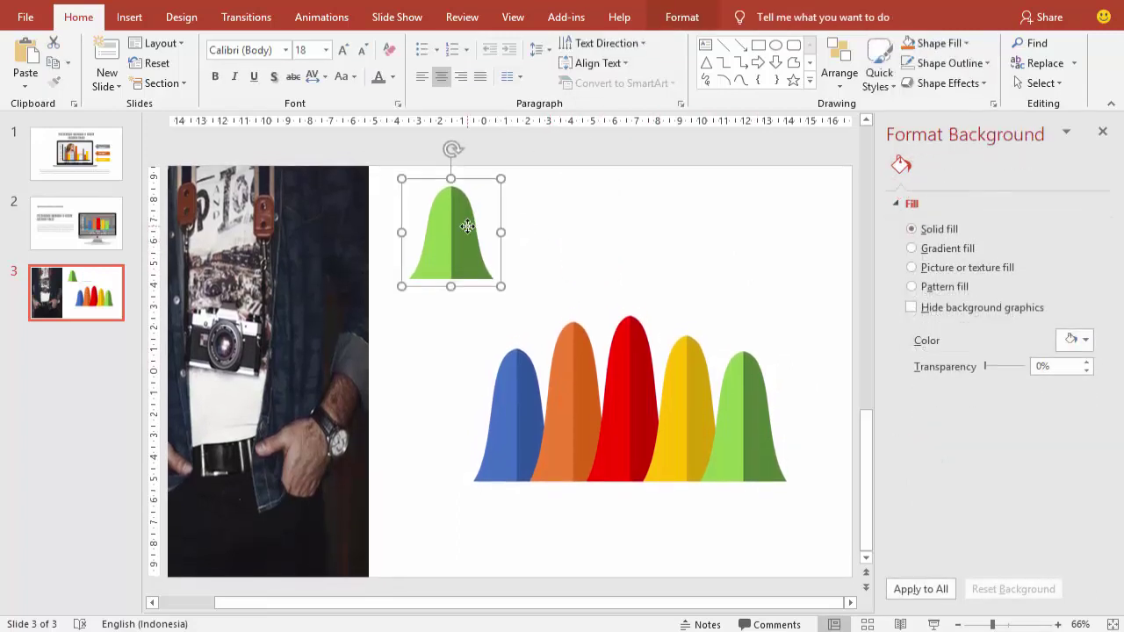
key("Delete")
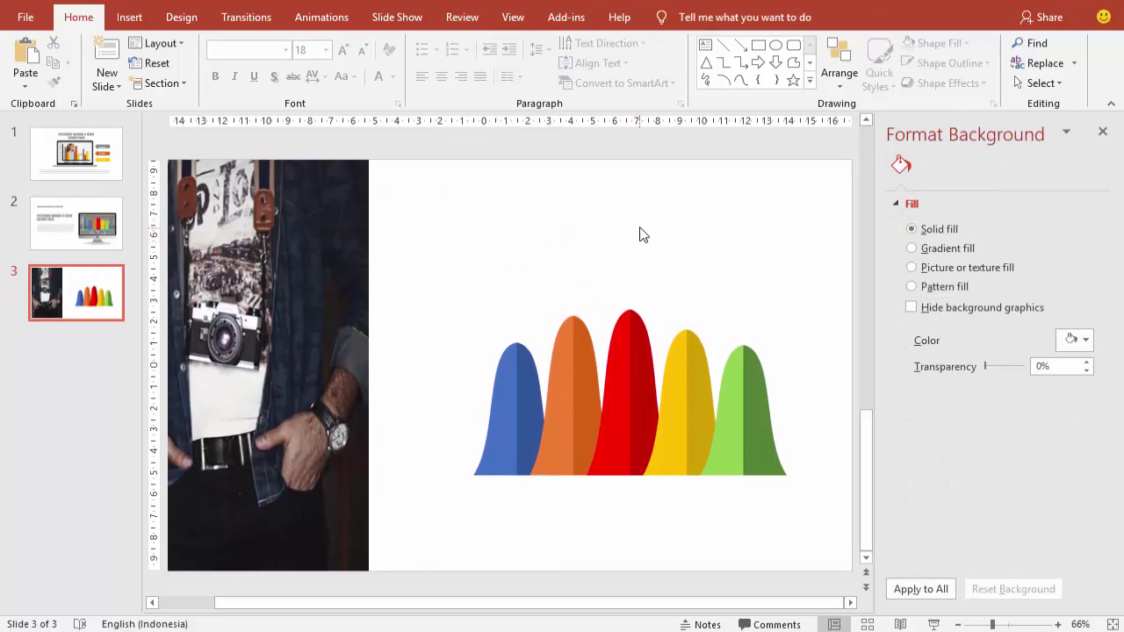
scroll(640, 233, "down", 2)
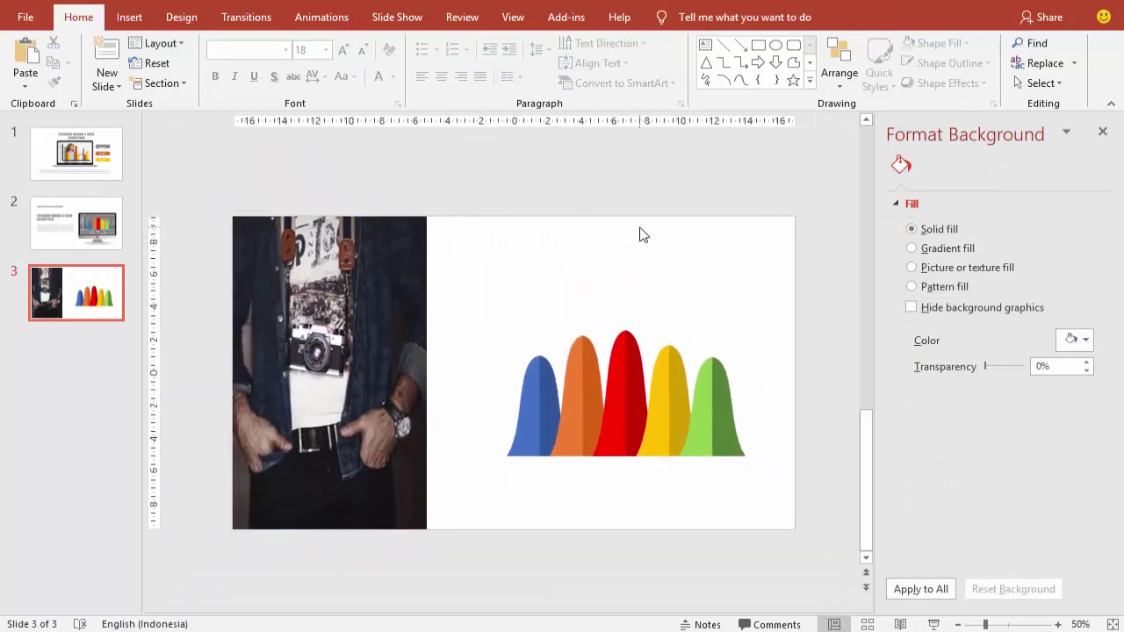
- Drag the chart's left and right edges outward to widen it across the white area
left_click(616, 416)
left_click_drag(485, 385, 439, 386)
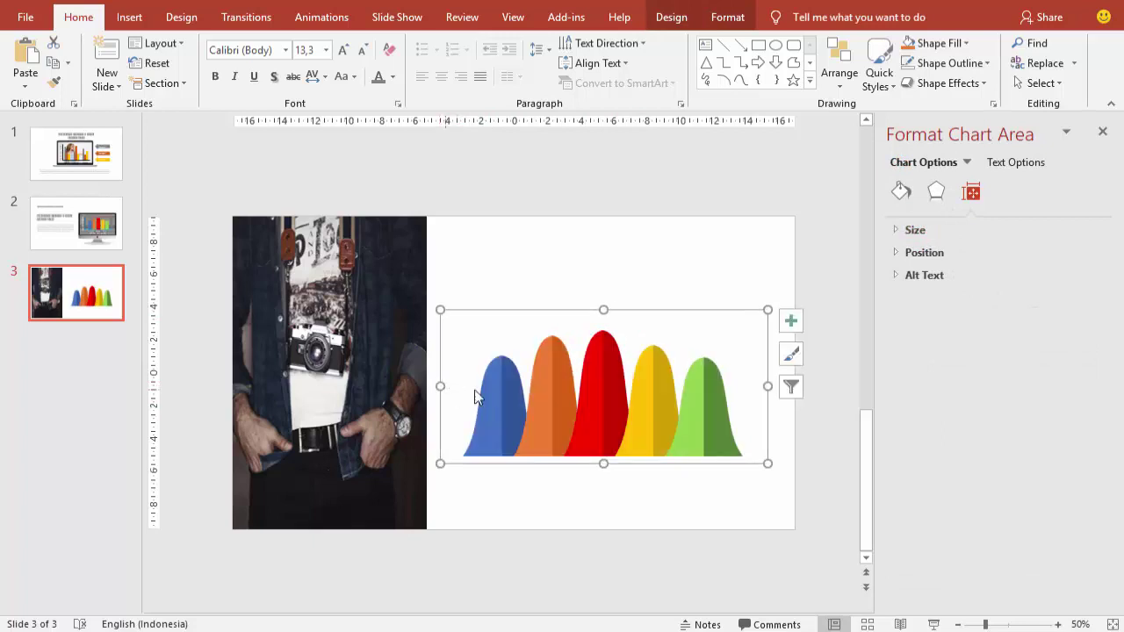
left_click_drag(768, 386, 775, 385)
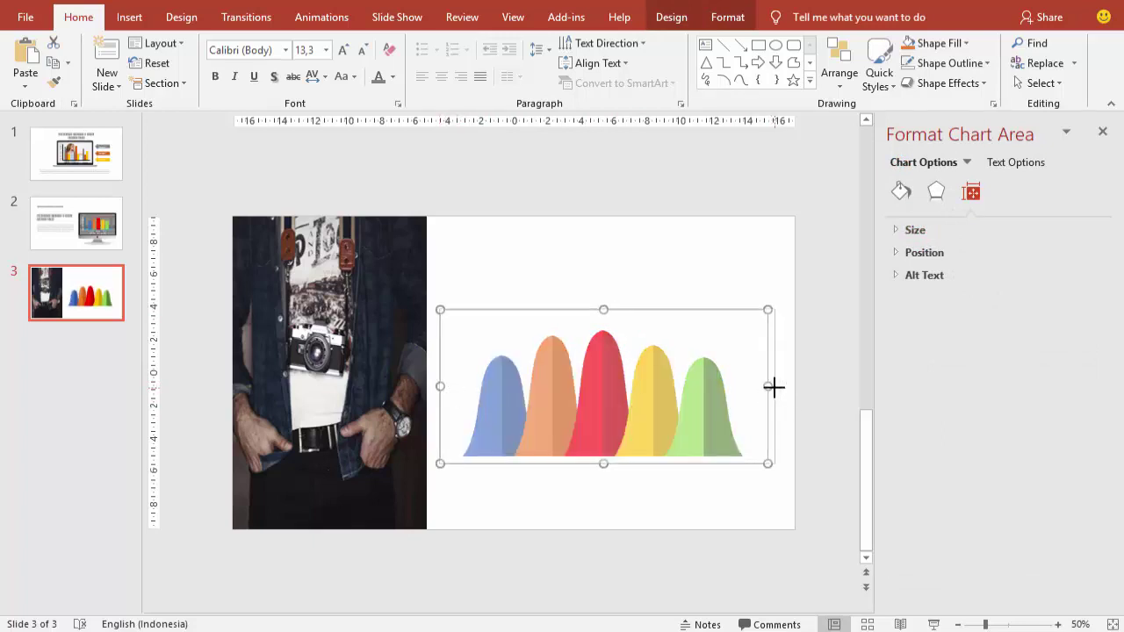
left_click(695, 278)
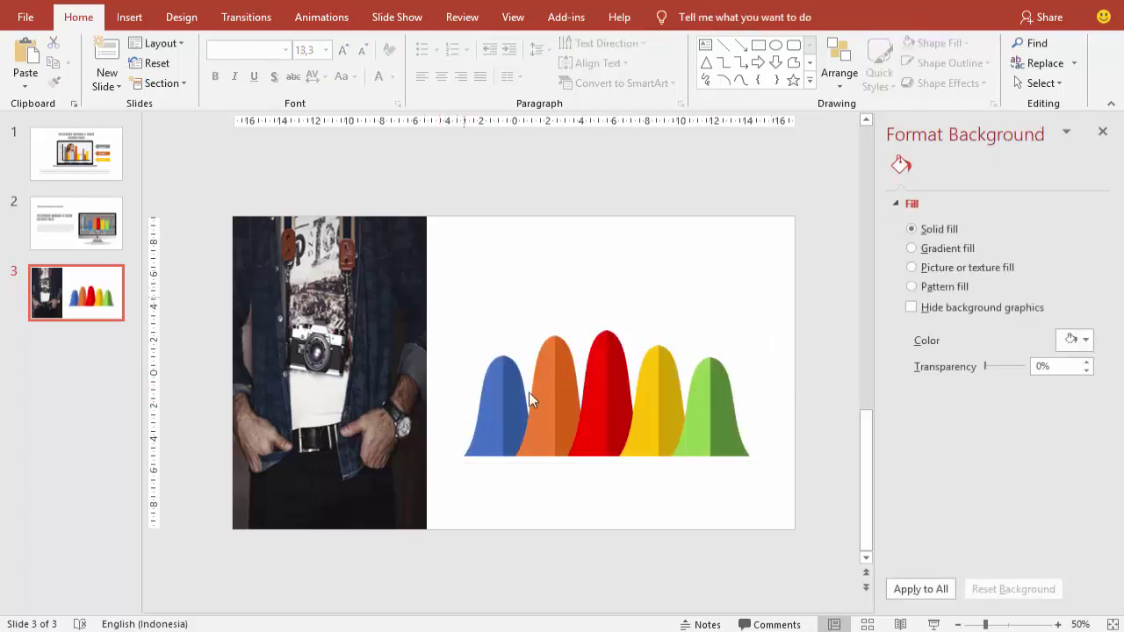
mouse_move(526, 330)
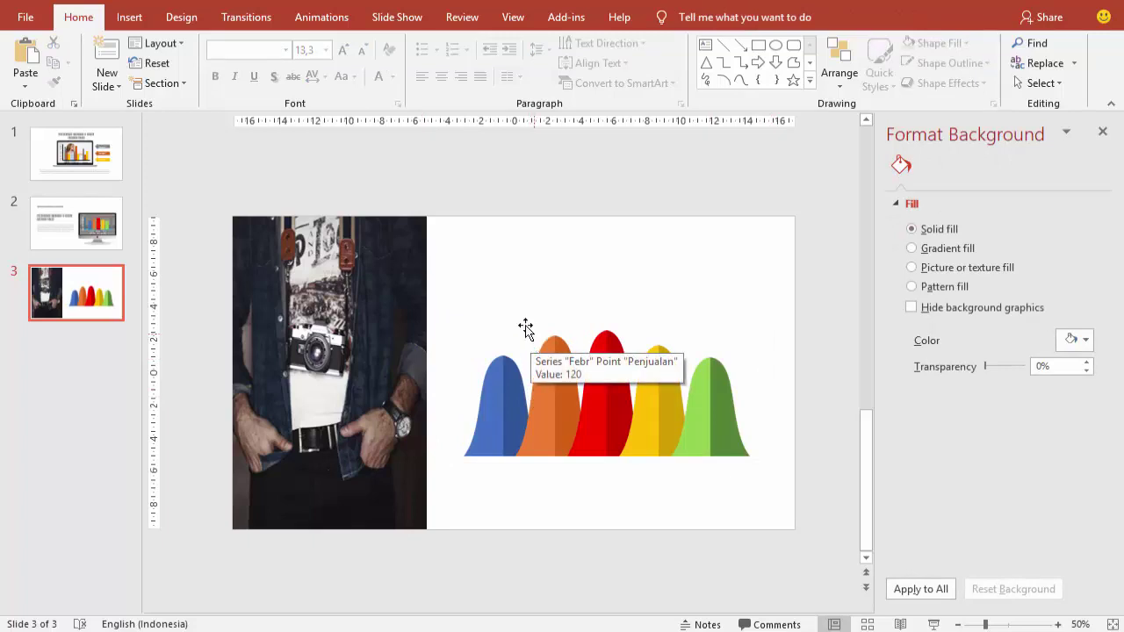
- Paste slide 2's title box below the bell curve and retype it 'GRAFIK UNIK HASIL MODIFIKASI'
left_click(93, 239)
left_click(431, 309)
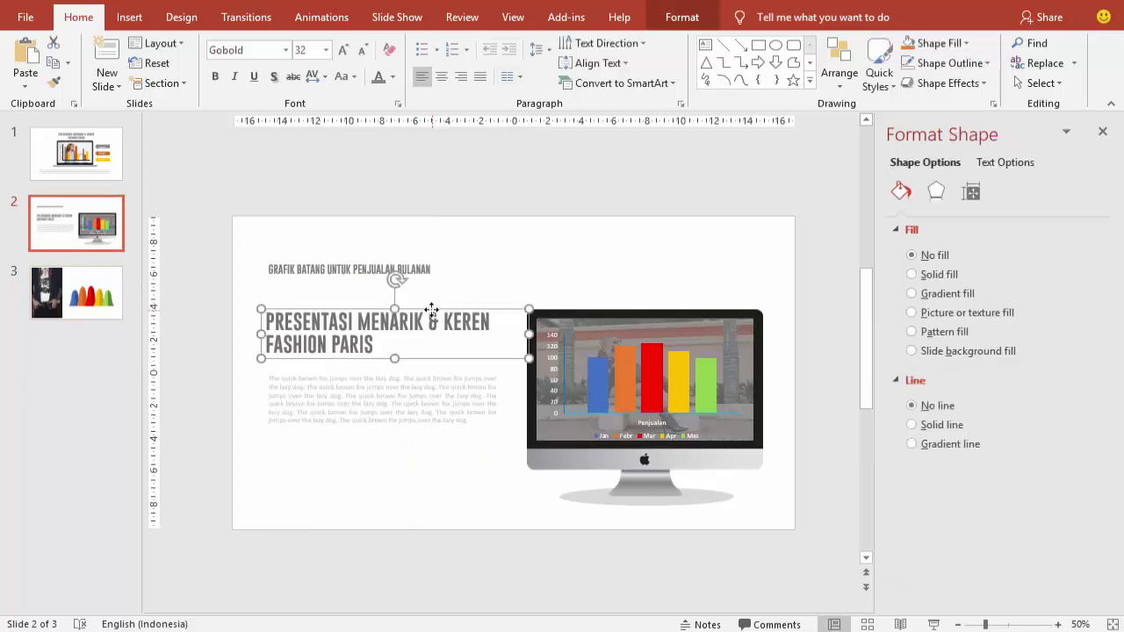
left_click(76, 293)
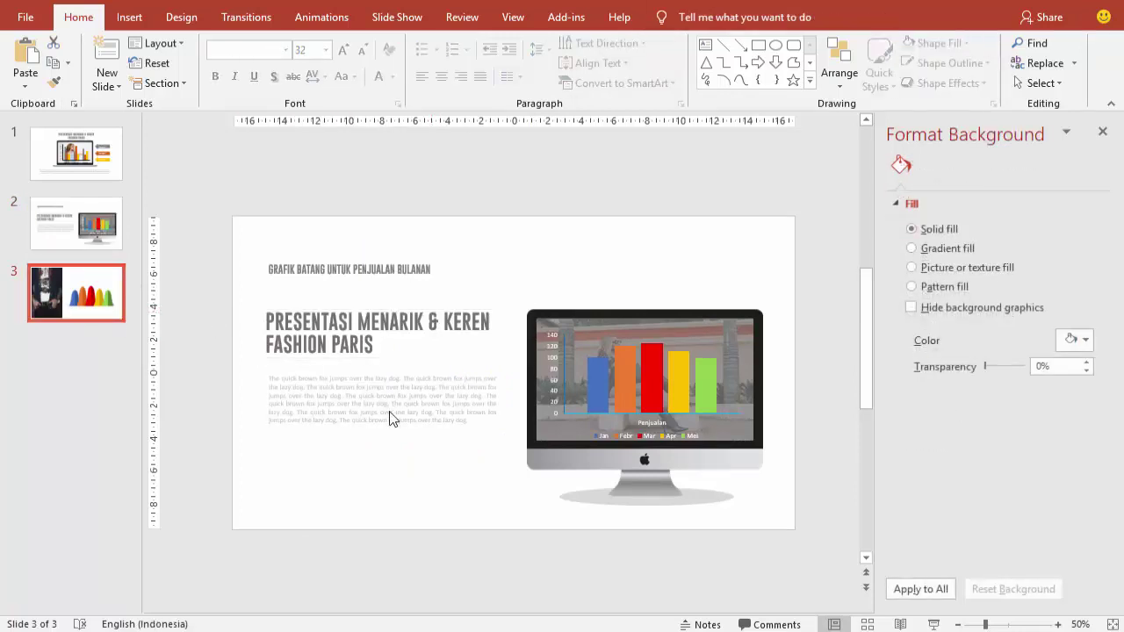
key("ctrl+v")
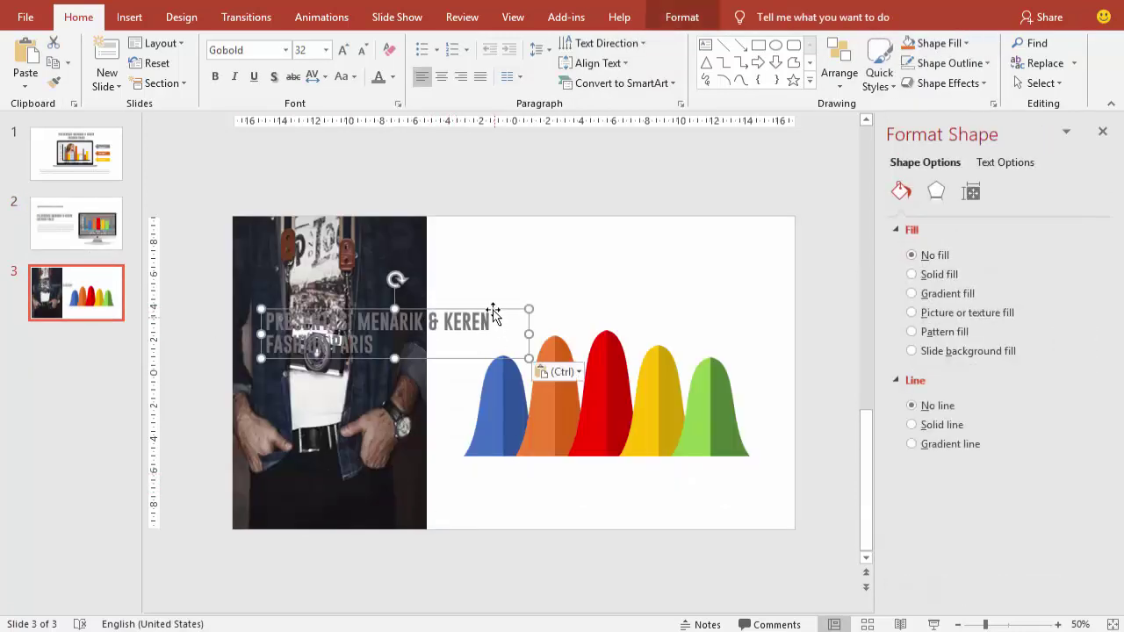
left_click_drag(493, 314, 551, 477)
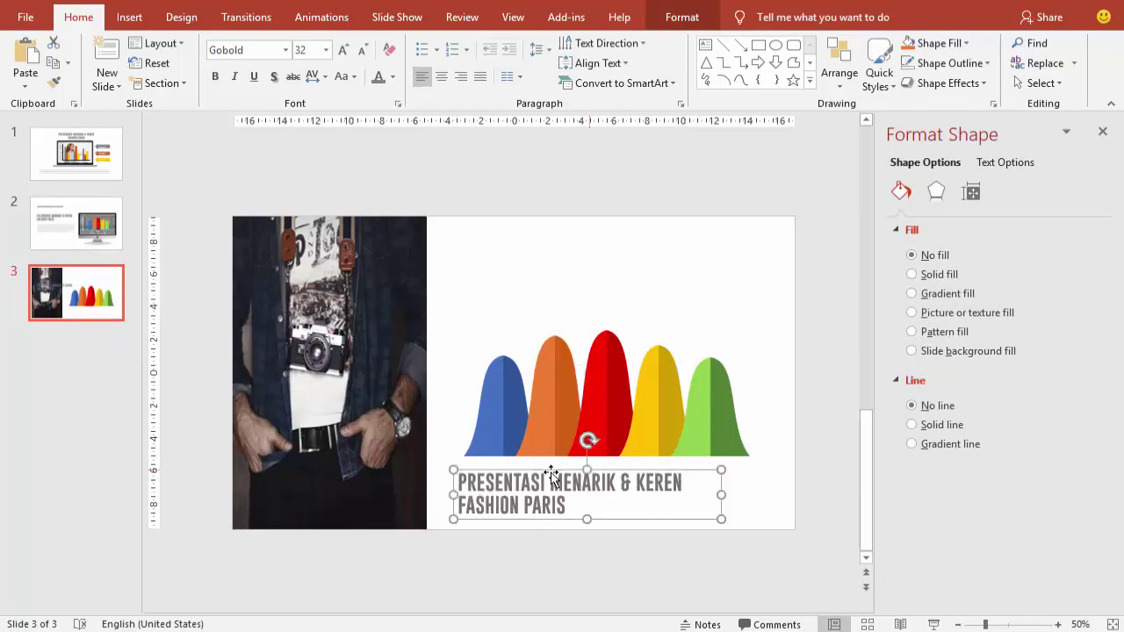
left_click_drag(460, 481, 566, 505)
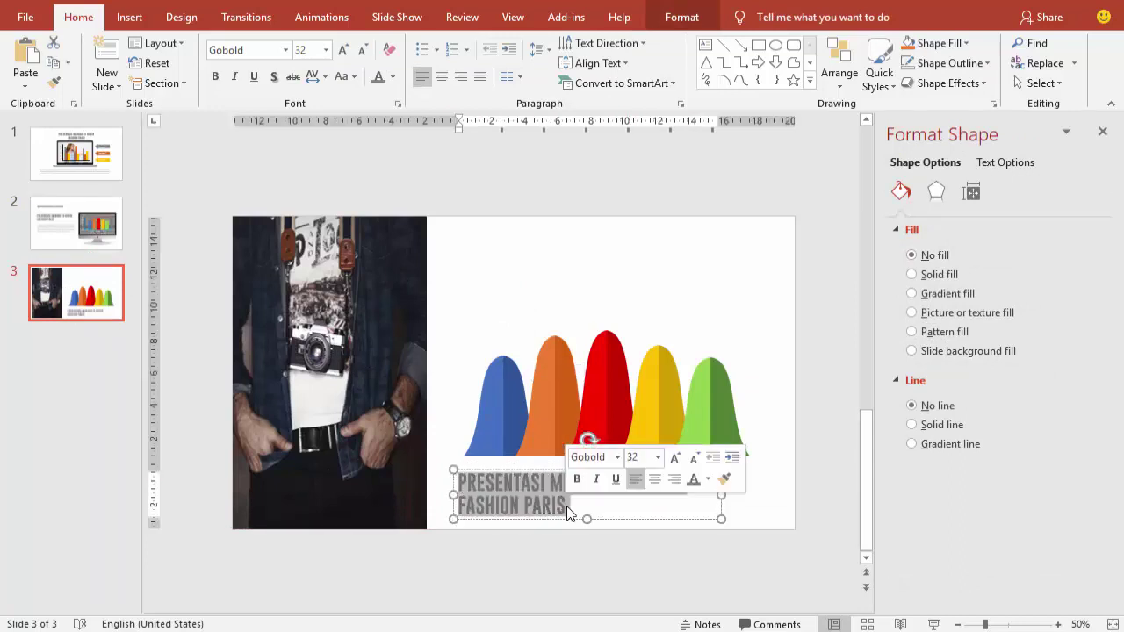
type("GRAFIK UNIK")
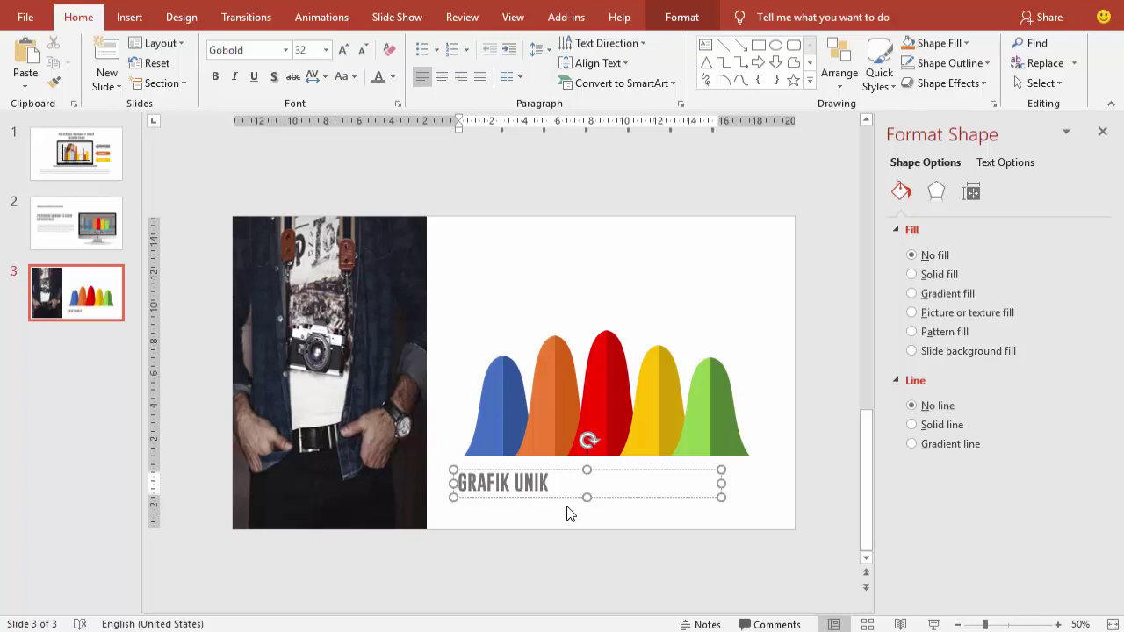
type(" HA")
type("SIL MOD")
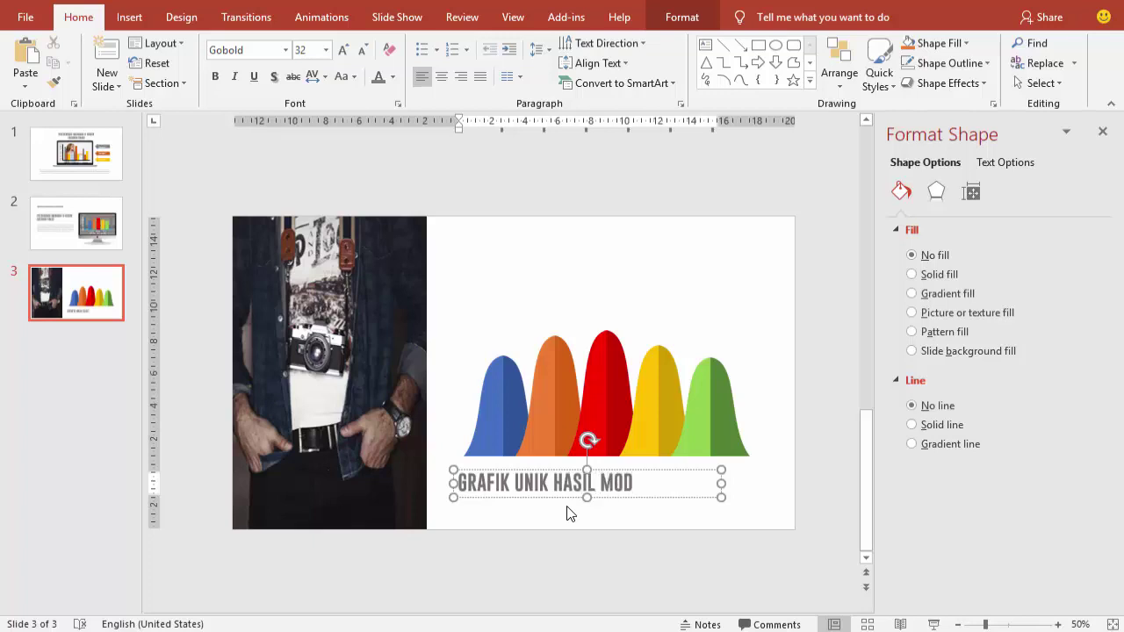
type("IFIKASI")
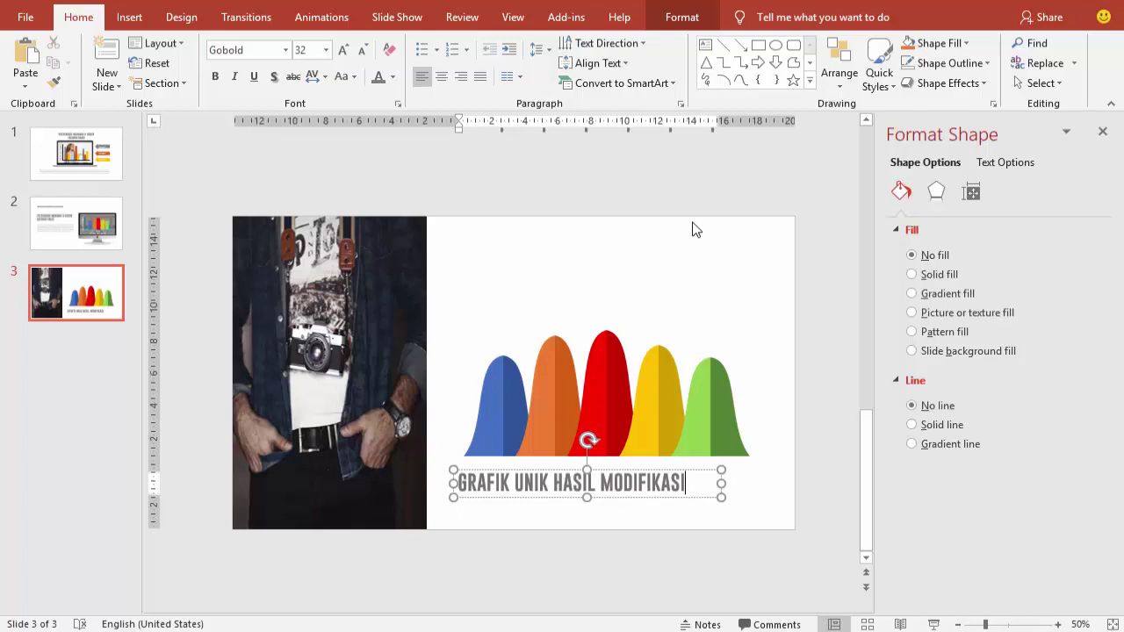
- Nudge the chart up and move the title to sit just beneath it
left_click(709, 369)
left_click(720, 313)
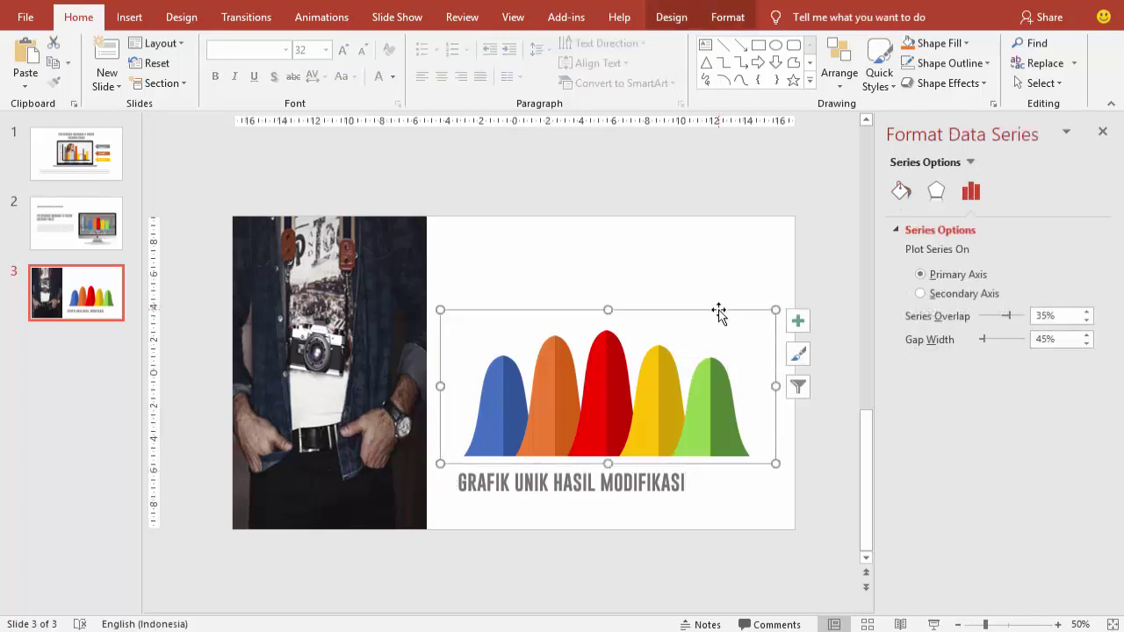
key("Up")
key("Up")
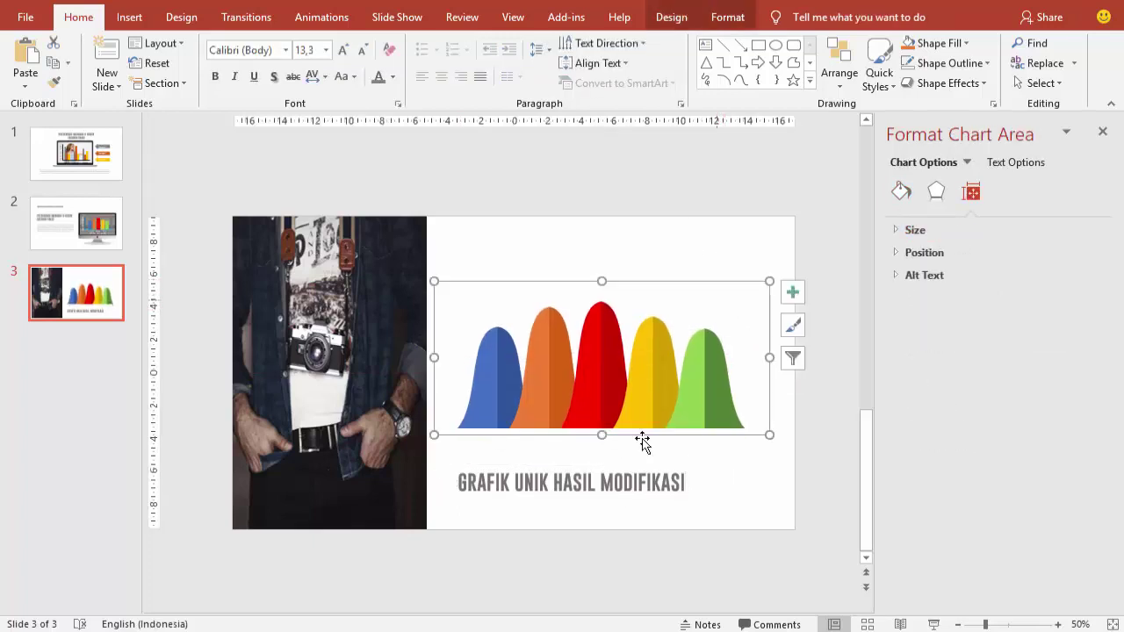
left_click(630, 478)
left_click_drag(630, 479, 632, 439)
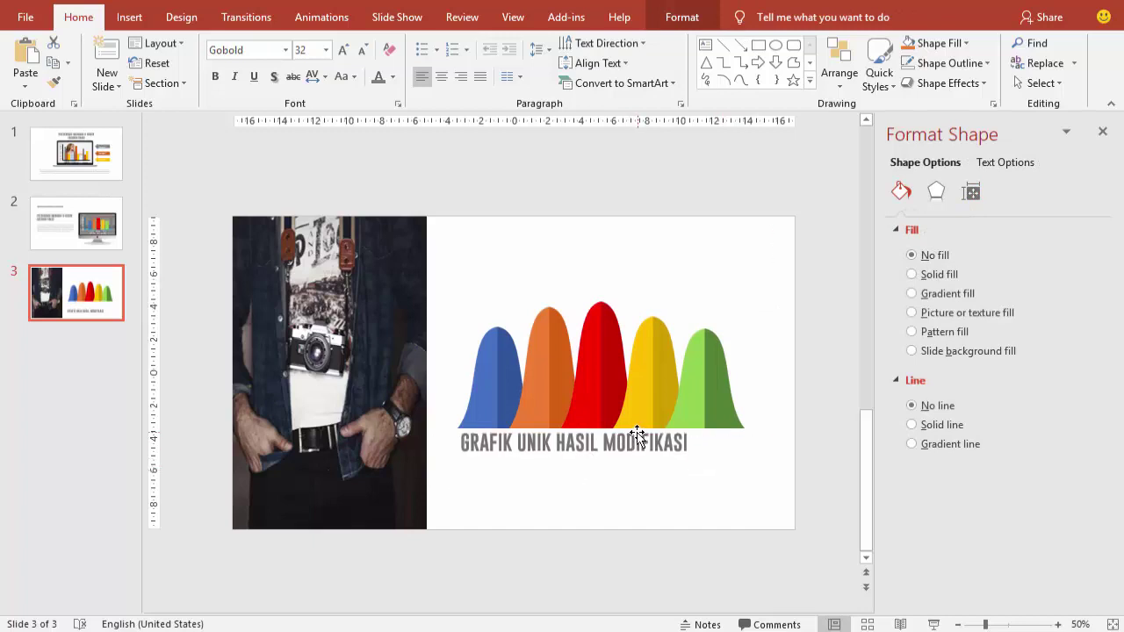
left_click(77, 223)
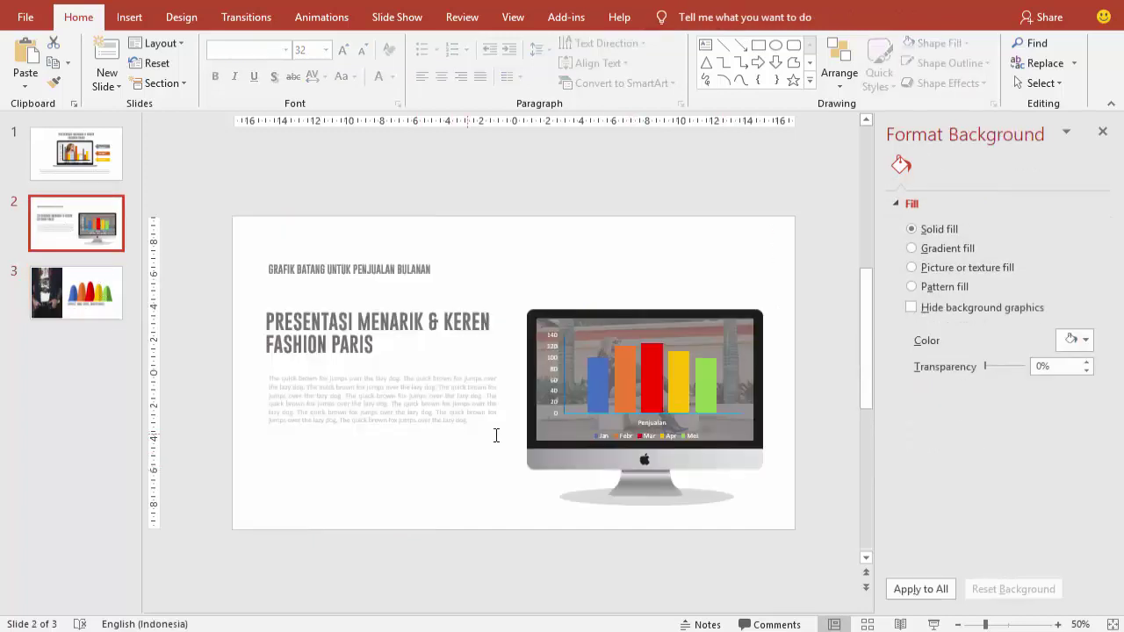
- Copy slide 2's body paragraph onto slide 3 under the title, widened to match the chart
left_click(488, 394)
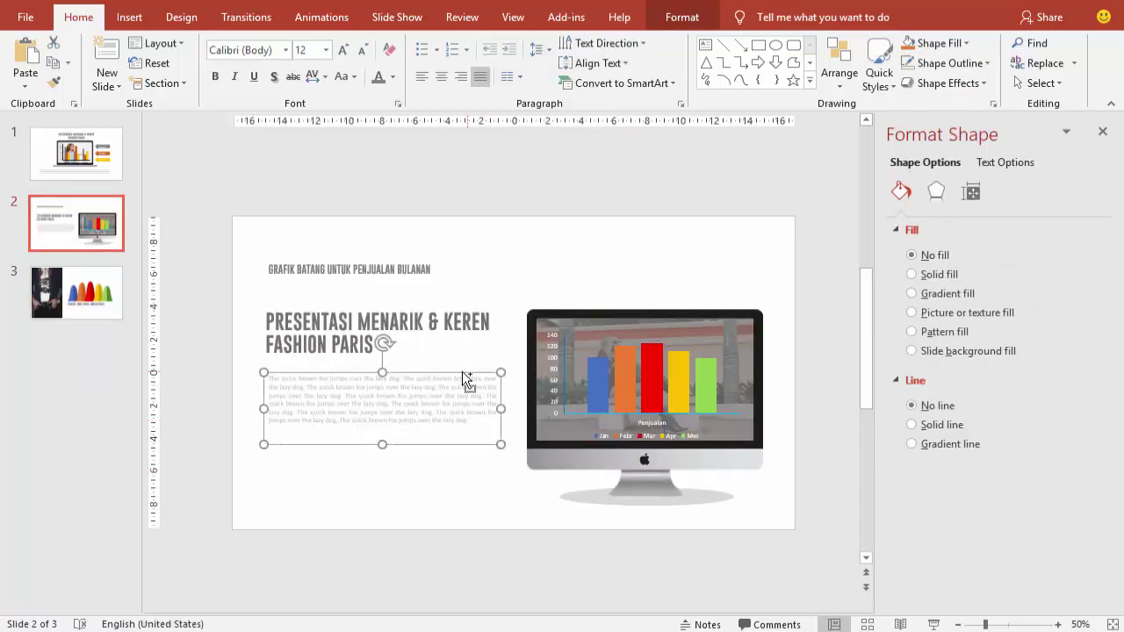
key("ctrl+c")
left_click(76, 292)
key("ctrl+v")
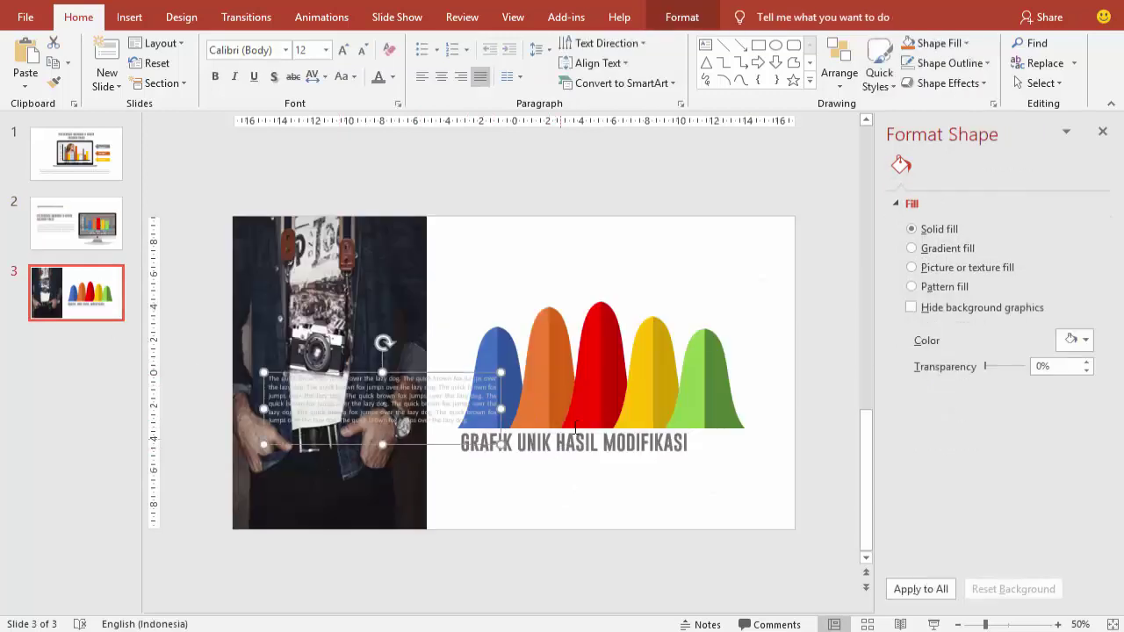
left_click_drag(440, 373, 631, 461)
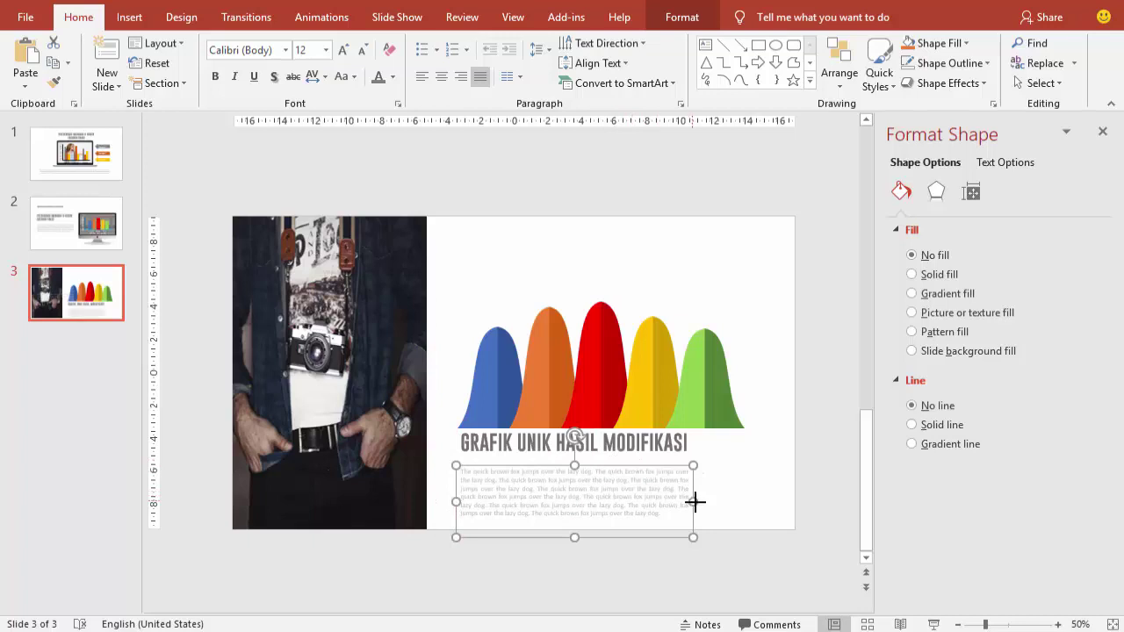
left_click_drag(693, 500, 746, 501)
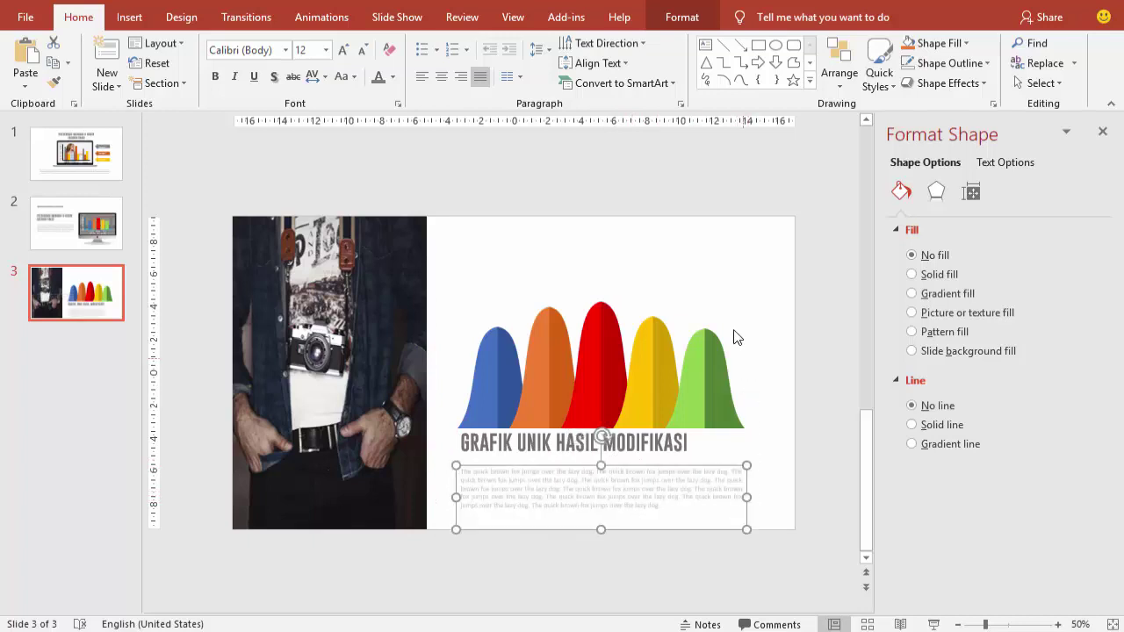
left_click(685, 237)
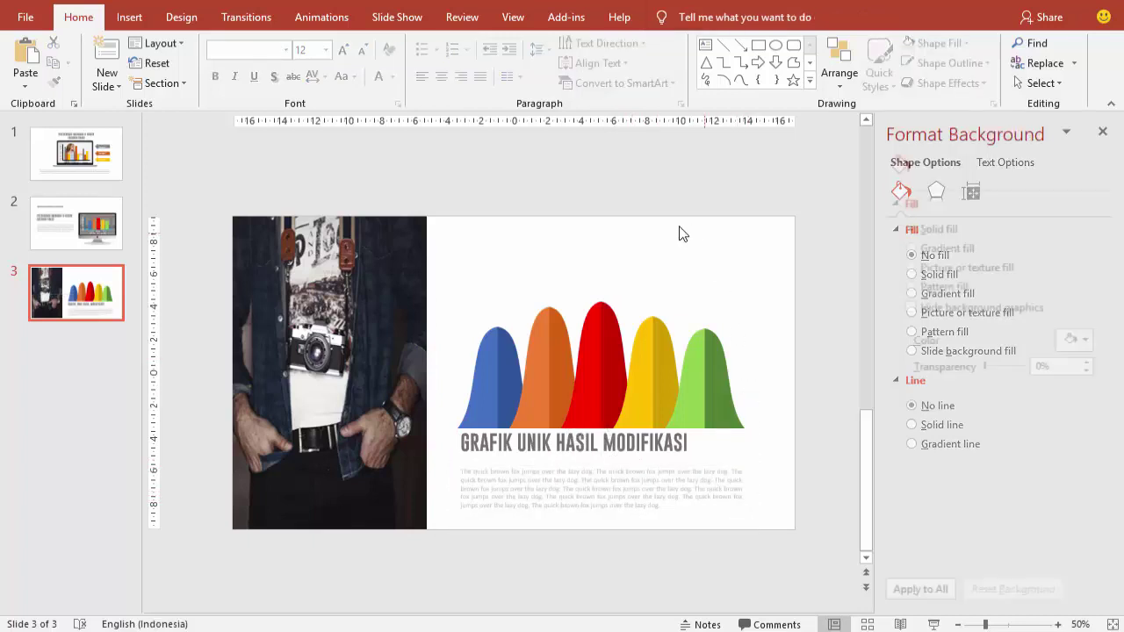
- Draw a 1,36 × 8,2 cm rectangle above the chart with grey fill and no outline
left_click(129, 17)
left_click(318, 66)
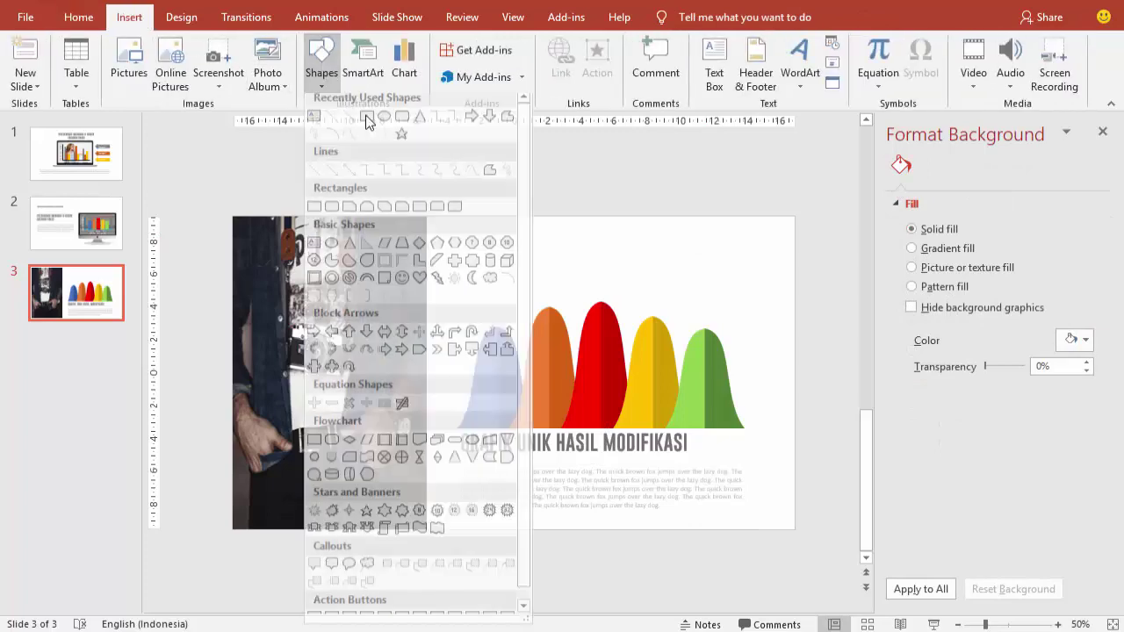
left_click(378, 131)
left_click_drag(538, 236, 675, 255)
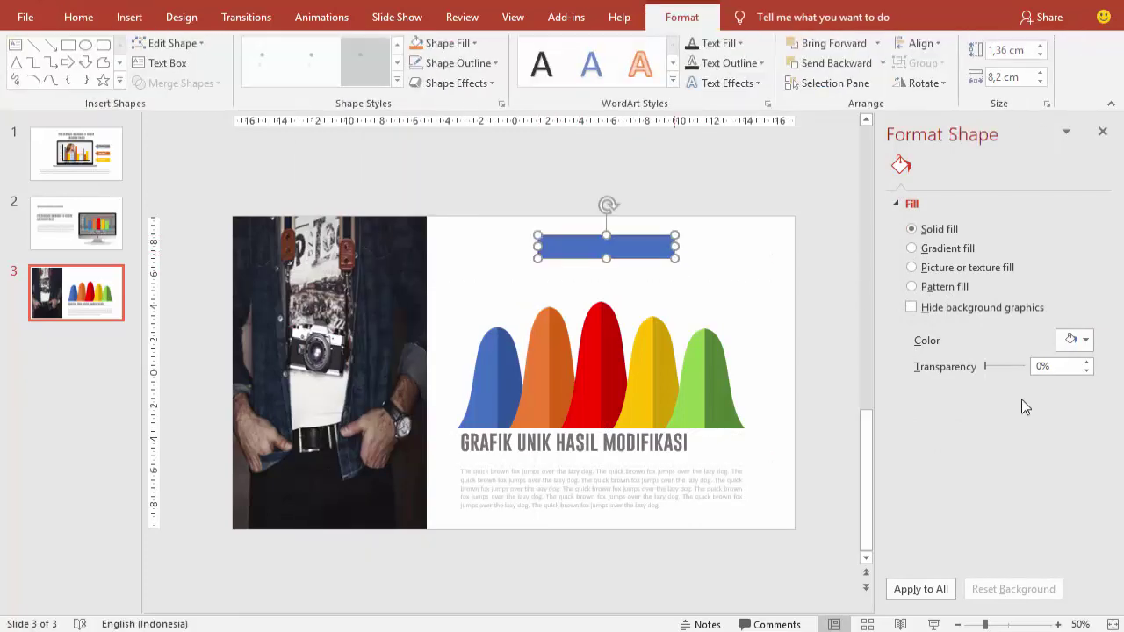
left_click(1071, 383)
left_click(1006, 451)
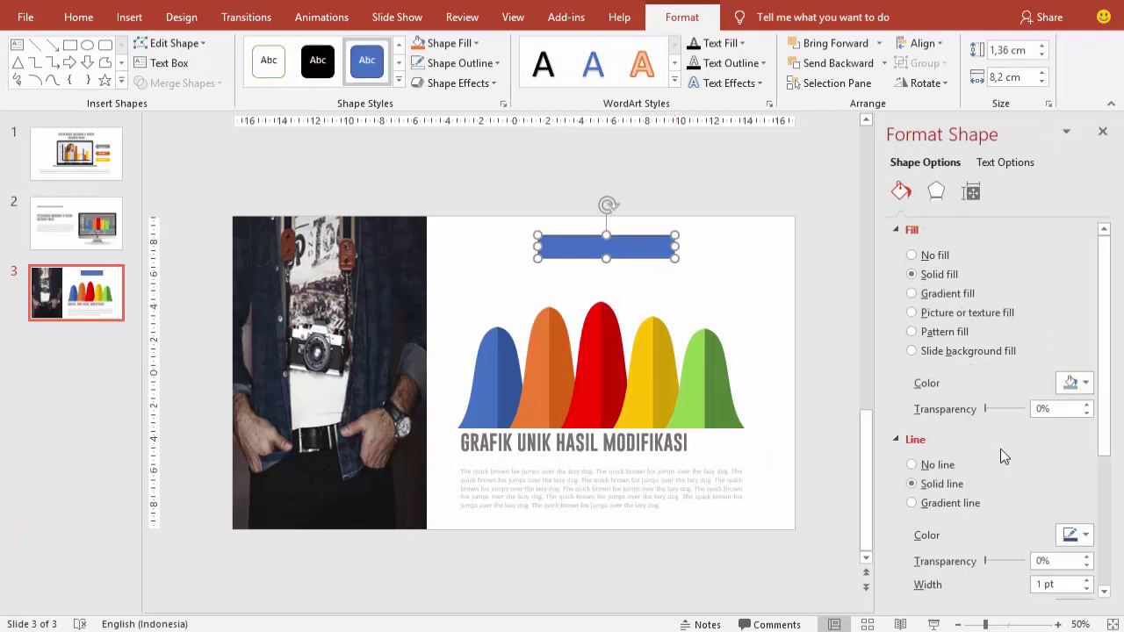
left_click(912, 464)
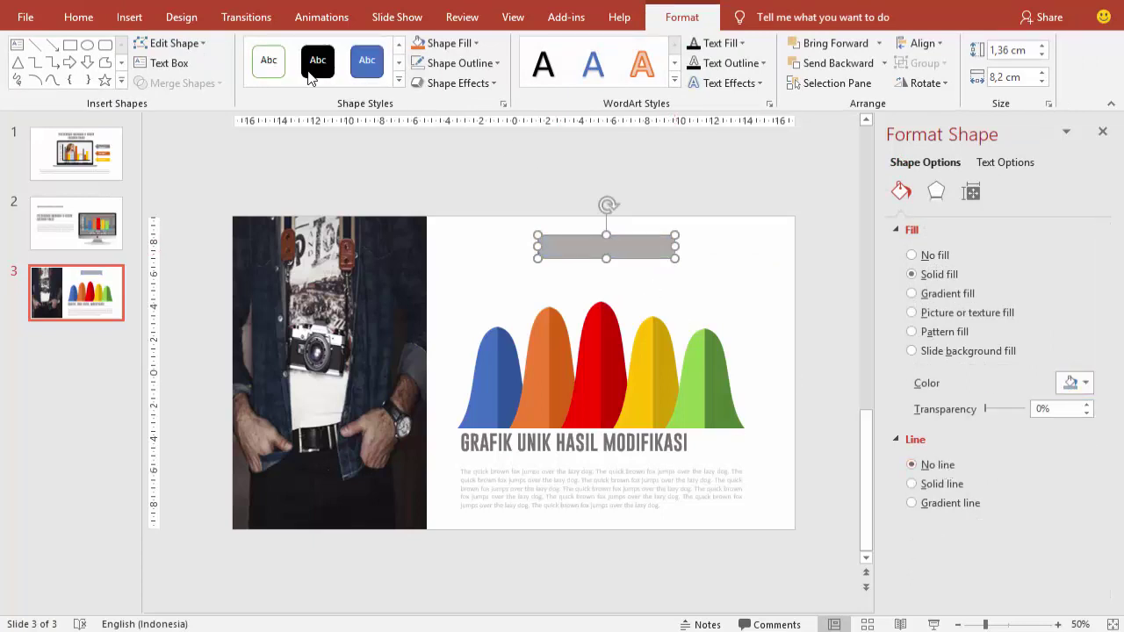
left_click(129, 18)
left_click(323, 86)
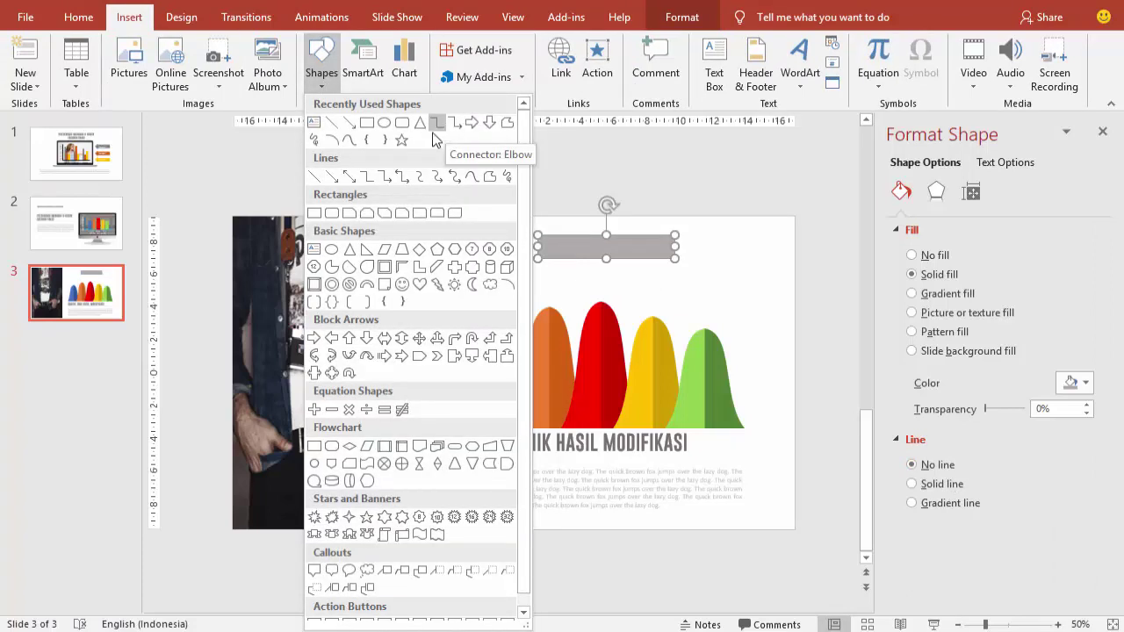
- Draw an elbow arrow connector from the grey rectangle's left end down to the blue curve
left_click(382, 179)
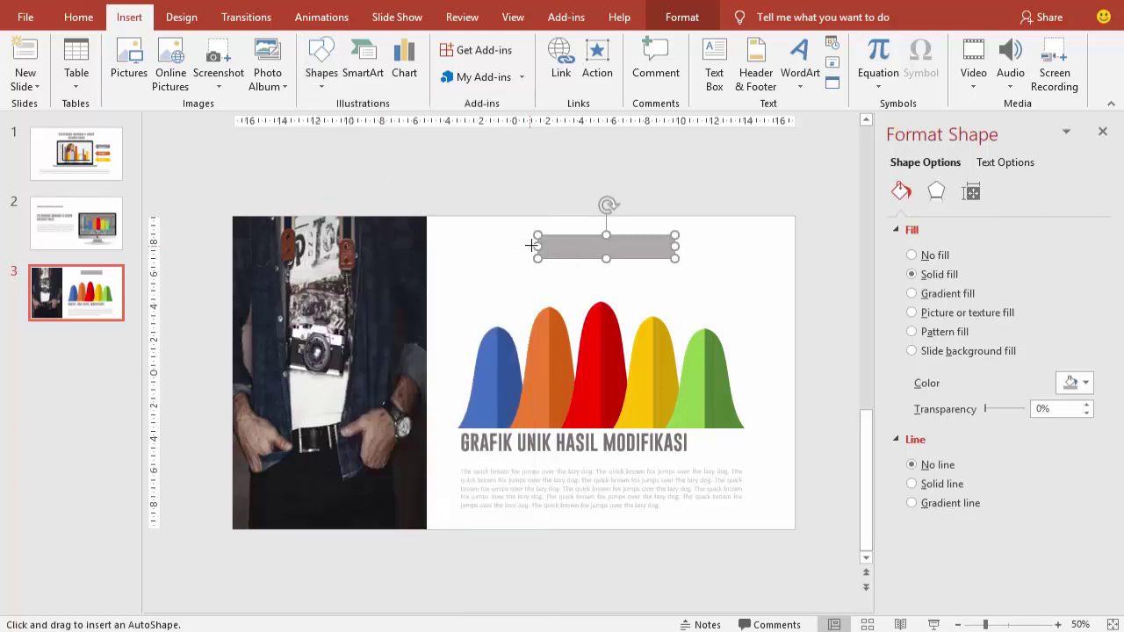
left_click_drag(533, 244, 498, 314)
left_click(549, 281)
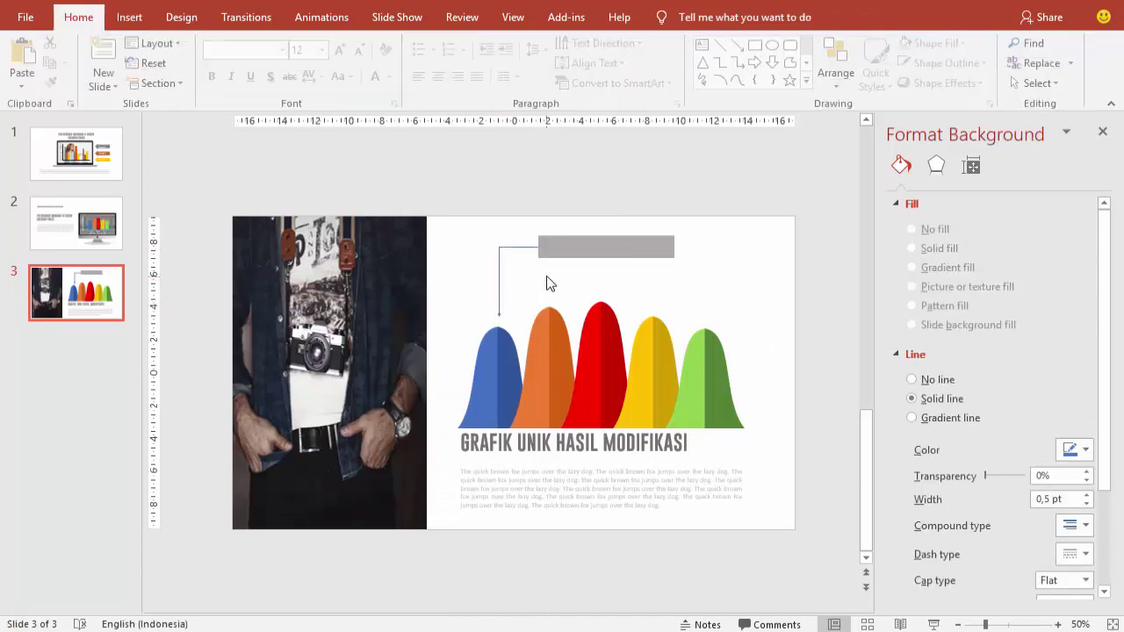
- Format the connector line with a grey colour and a 2 pt width
left_click(498, 281)
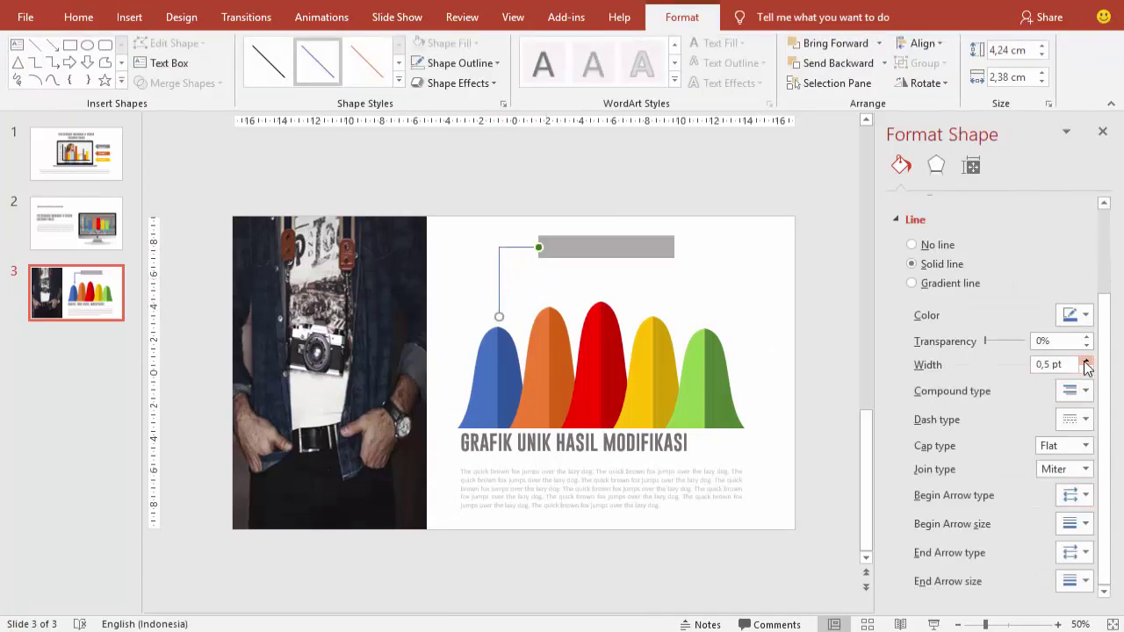
left_click(1085, 362)
left_click(1084, 362)
left_click(1085, 361)
left_click(1085, 360)
left_click(1085, 361)
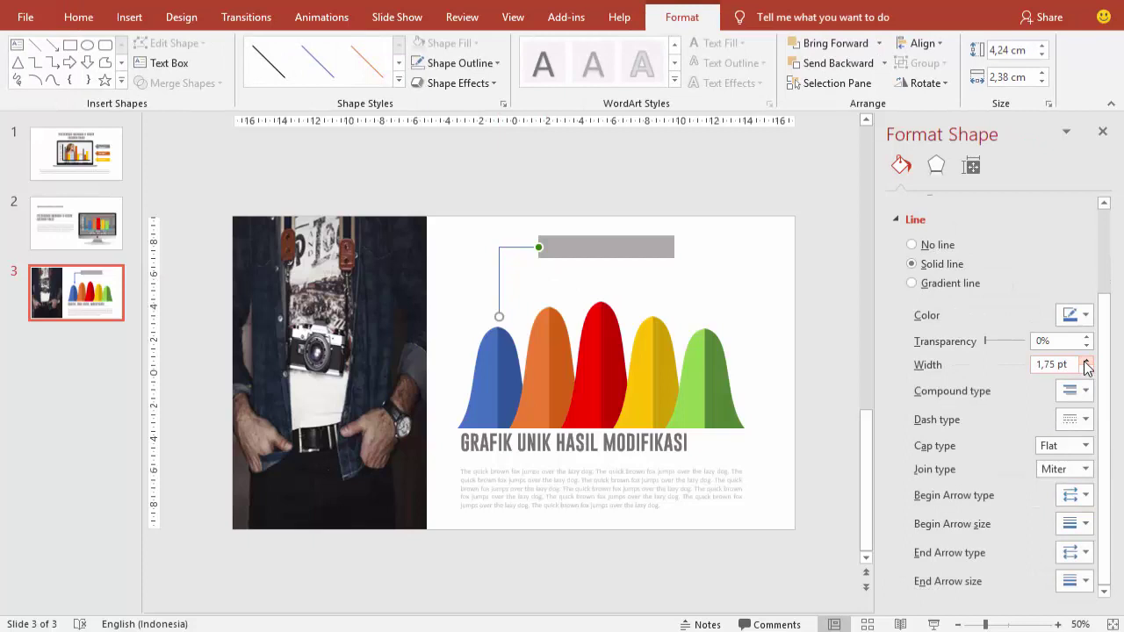
left_click(1073, 318)
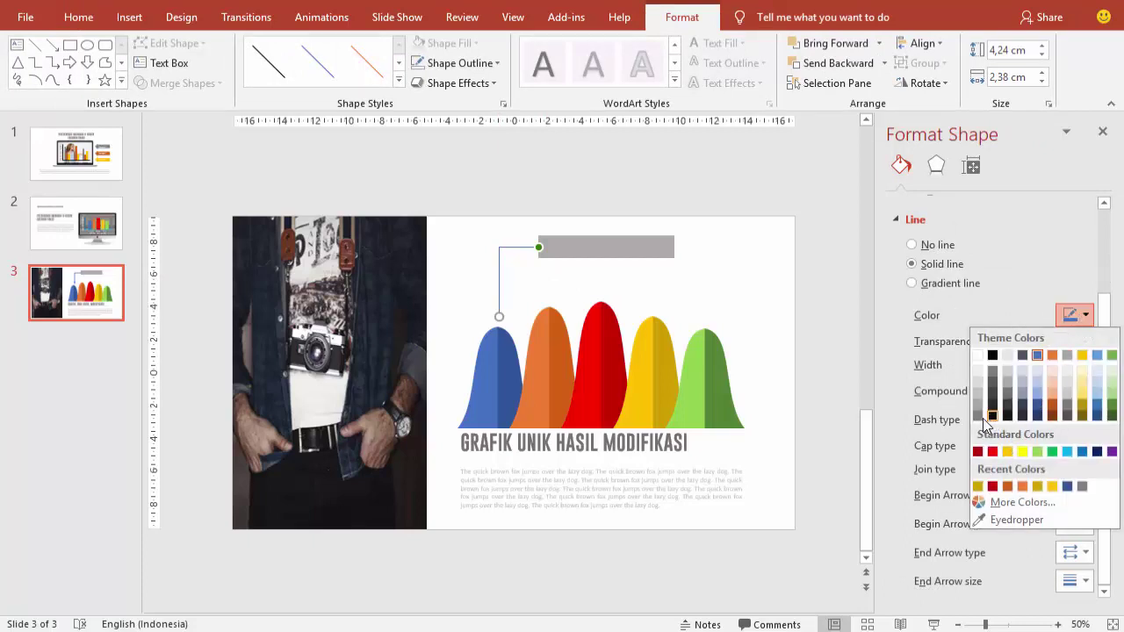
left_click(518, 237)
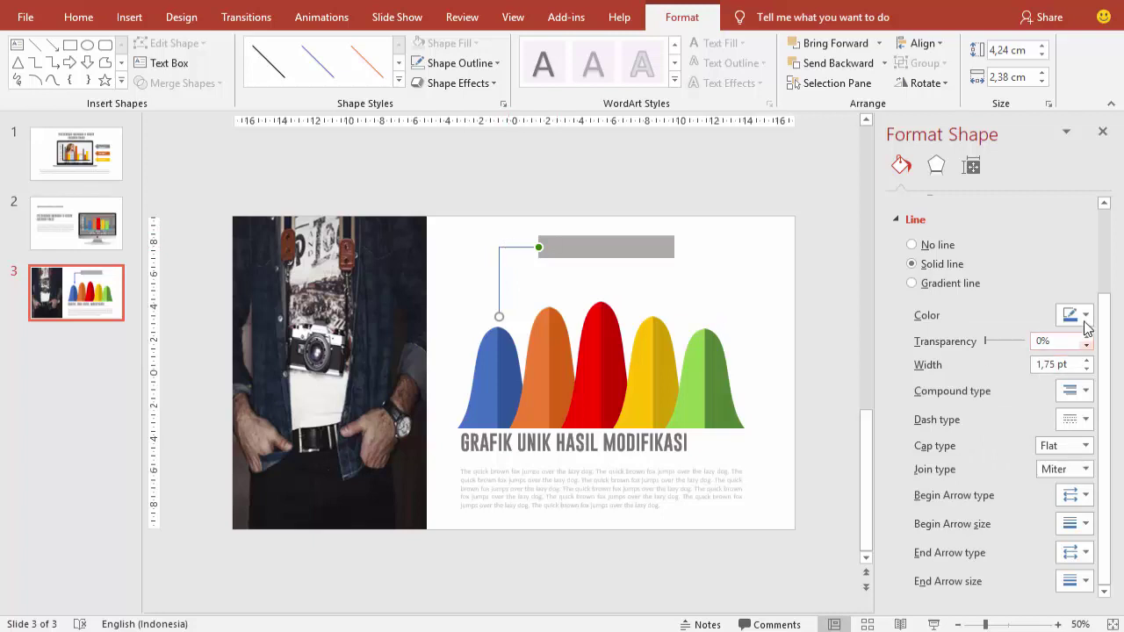
left_click(1080, 316)
left_click(978, 410)
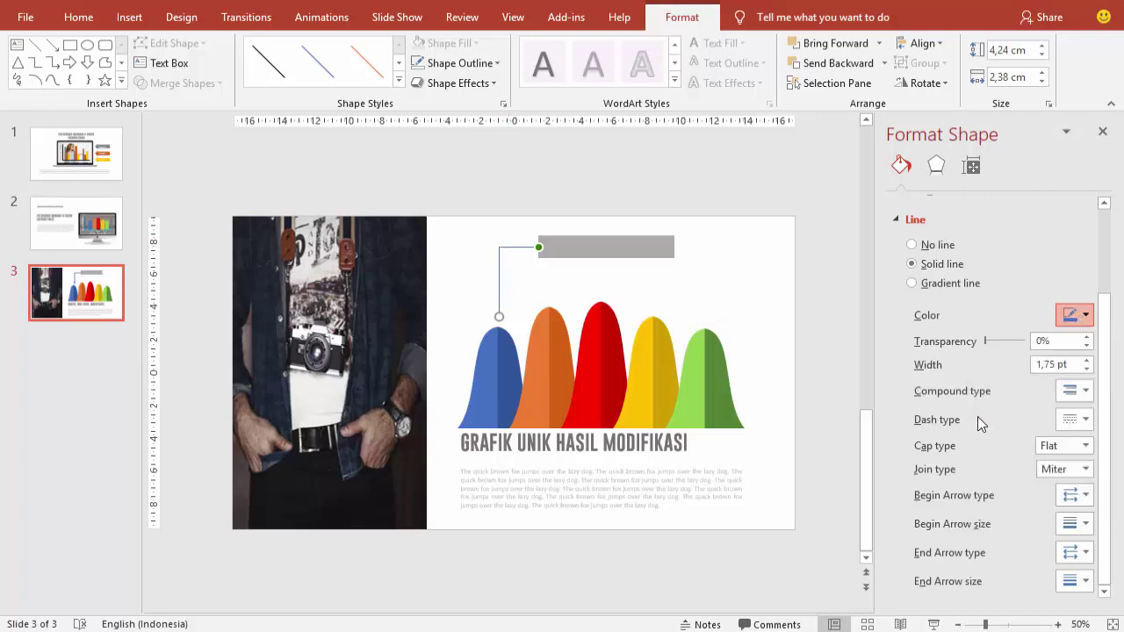
left_click(1087, 369)
left_click(1087, 369)
left_click(1087, 369)
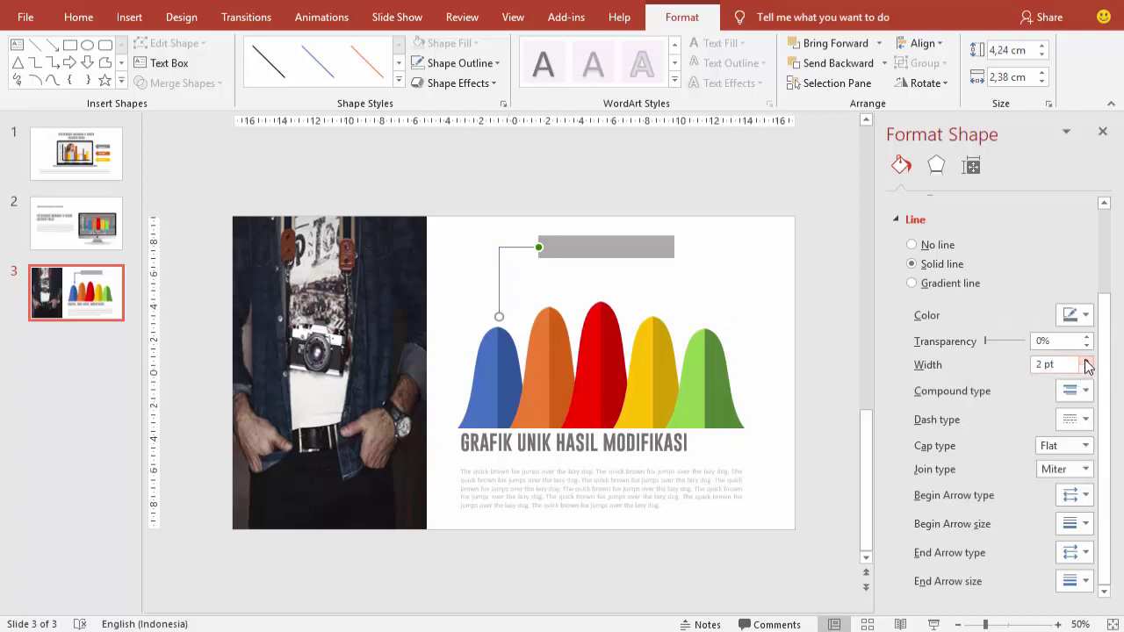
left_click(776, 269)
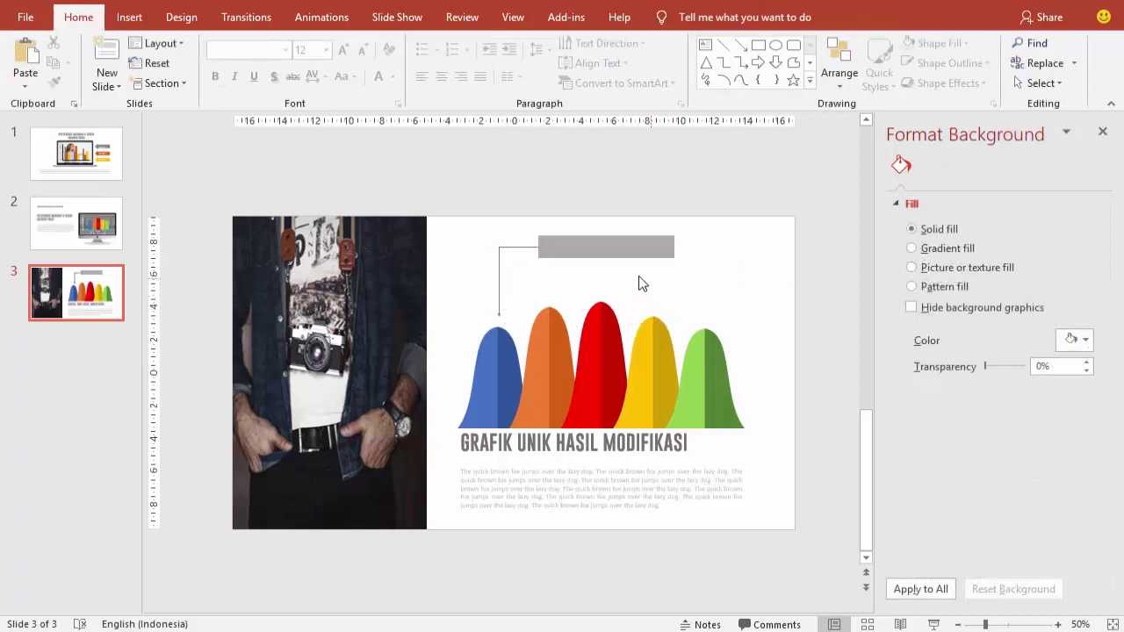
- Duplicate the grey rectangle lower right and copy the elbow connector toward the green curve
left_click(621, 250)
left_click_drag(618, 251, 699, 277)
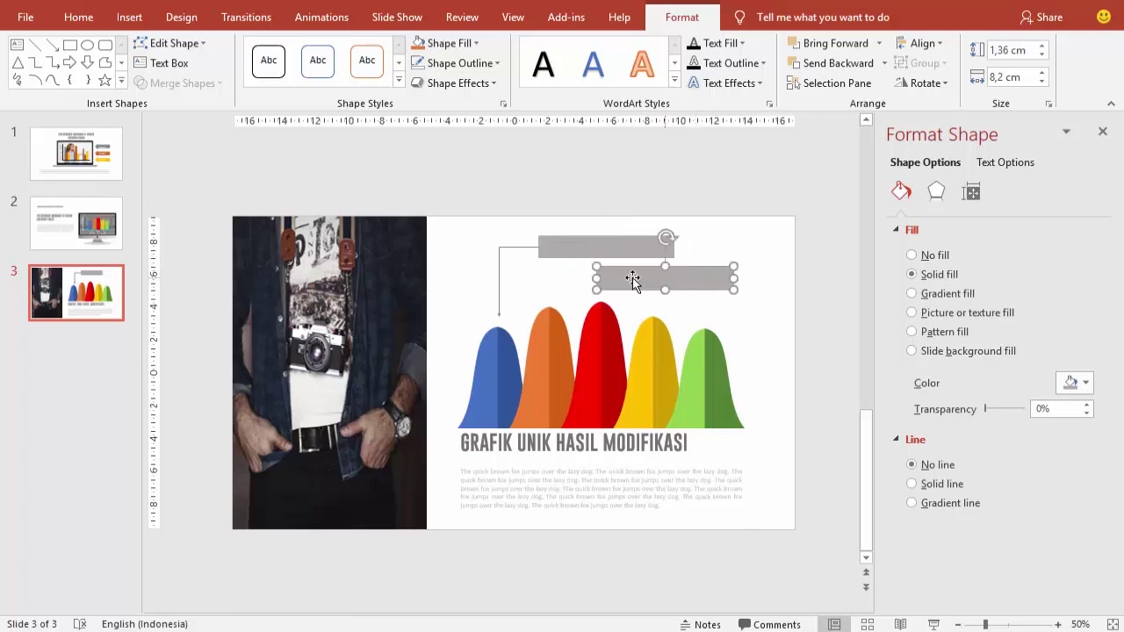
left_click(499, 265)
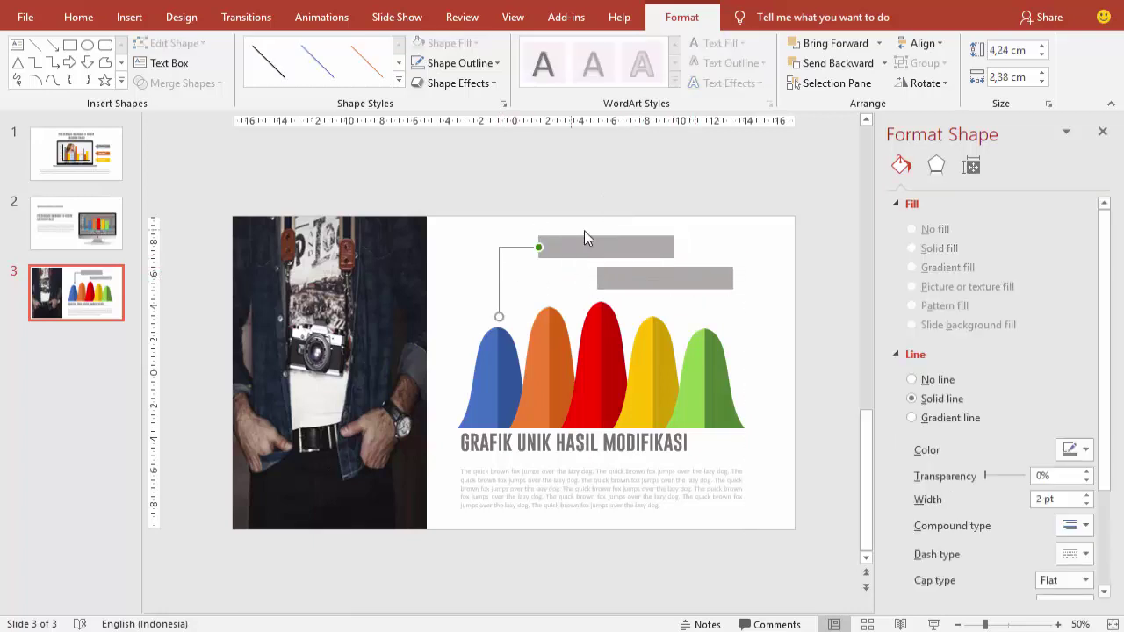
left_click_drag(502, 275, 713, 296)
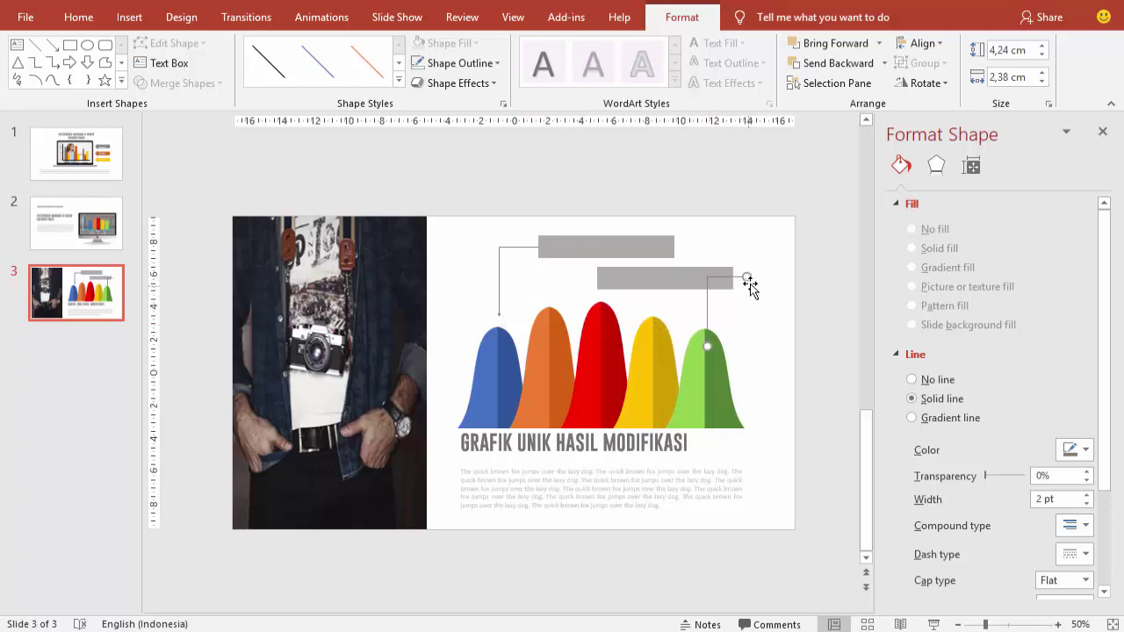
- Attach the copied connector from the lower grey box to the top of the green bell
left_click_drag(746, 276, 695, 277)
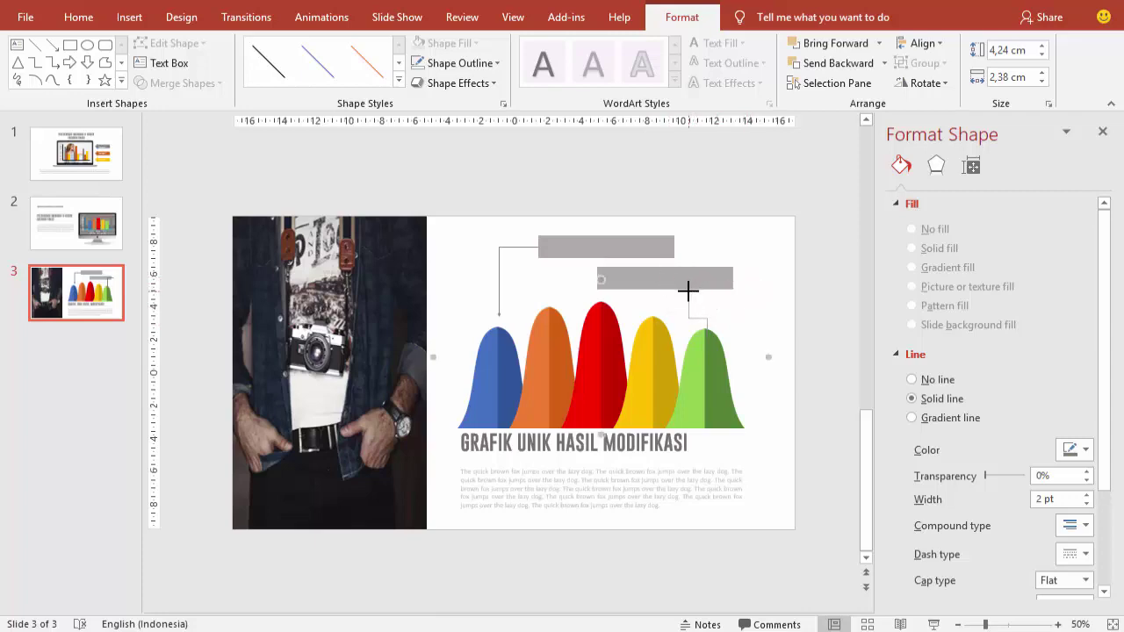
left_click(736, 317)
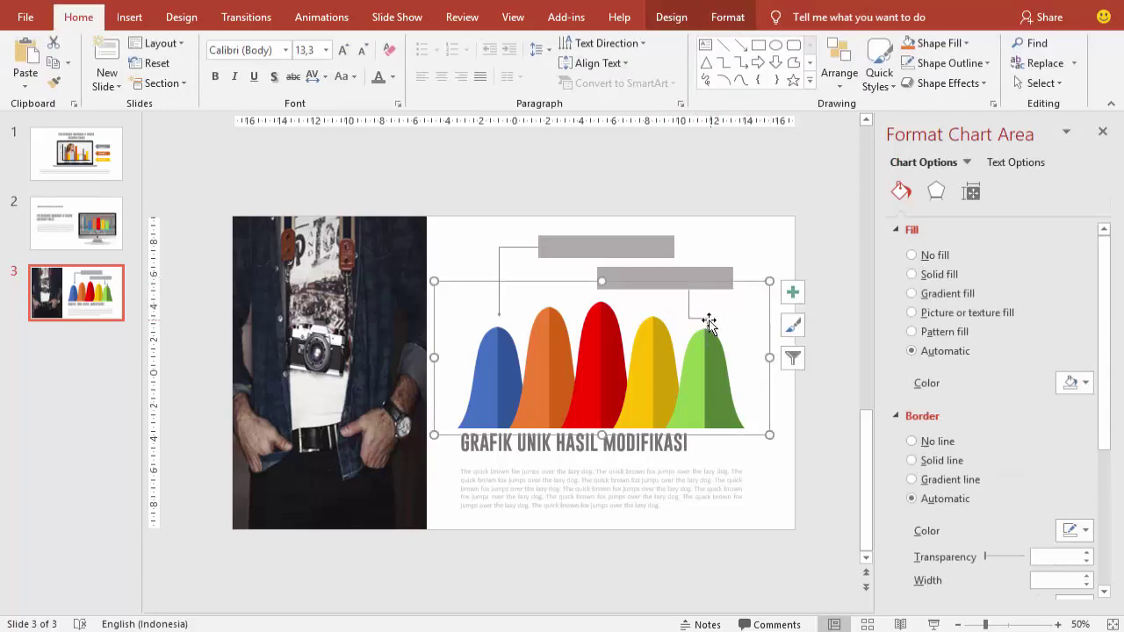
left_click(702, 318)
left_click_drag(702, 345, 710, 325)
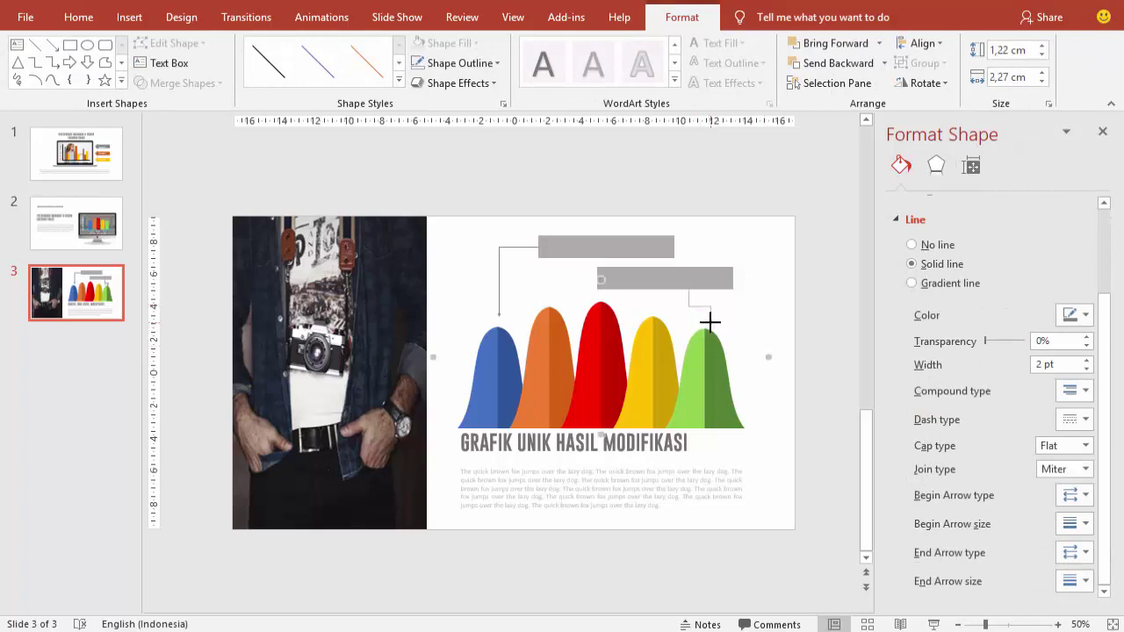
left_click(757, 272)
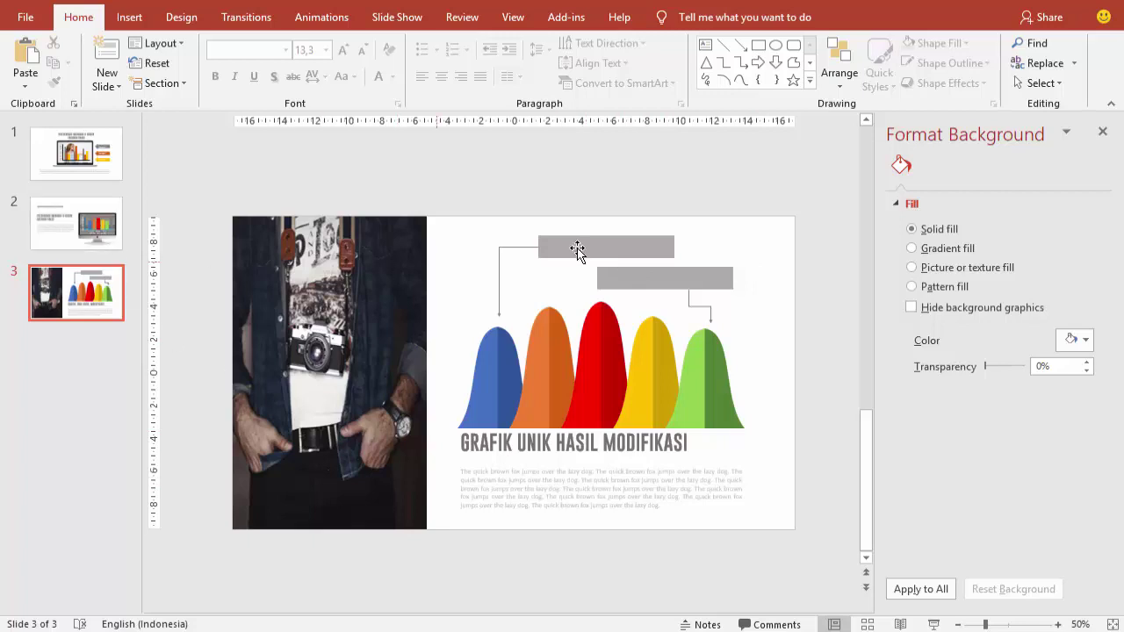
- Add a white 'Penjualan Maret' text box and place it on the upper grey box
left_click(129, 17)
left_click(713, 72)
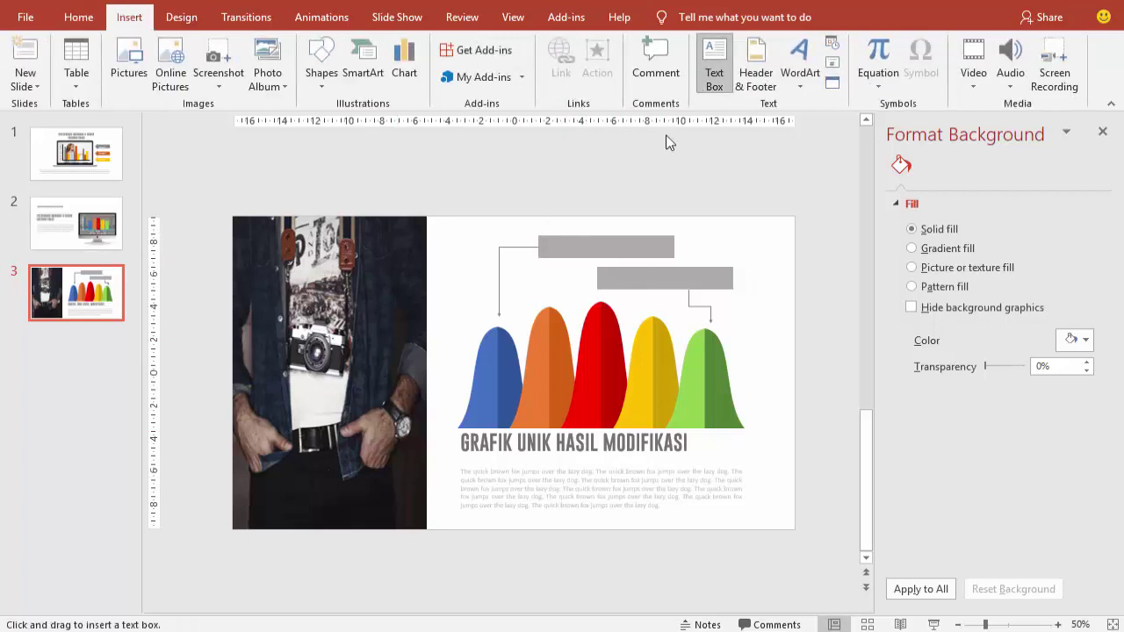
left_click_drag(456, 224, 577, 240)
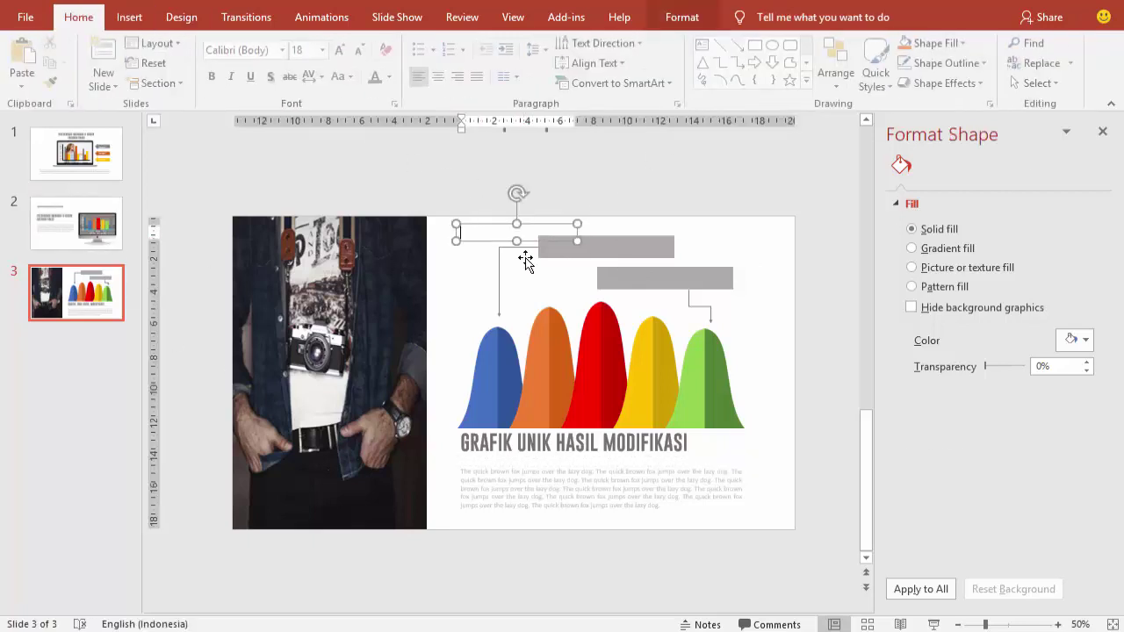
type("Pen")
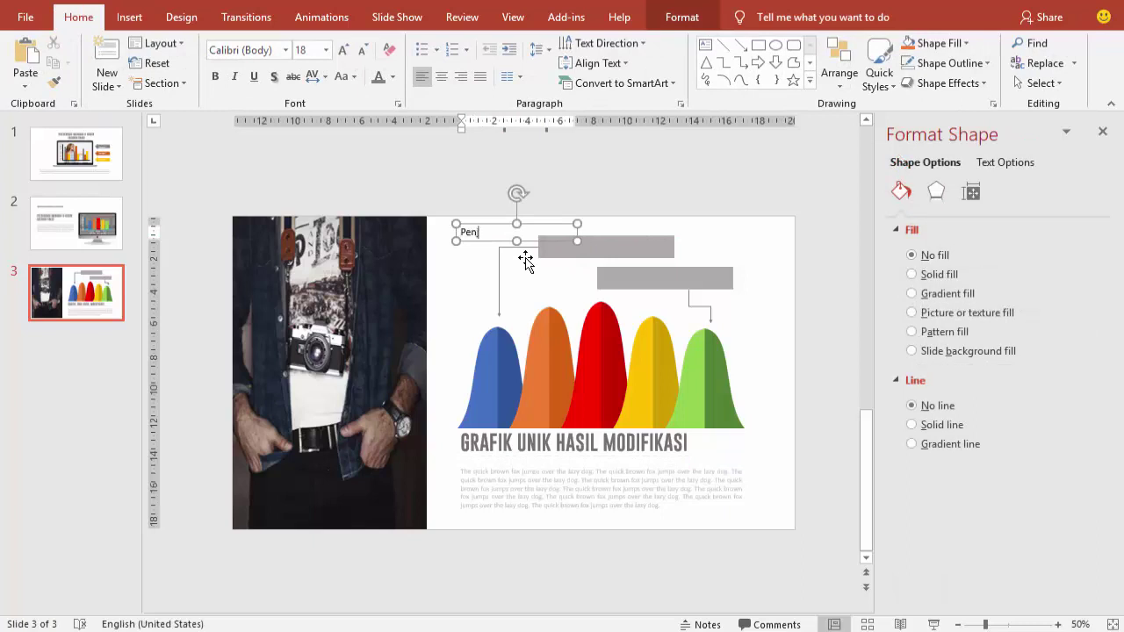
type("jualan Maret")
left_click(542, 227)
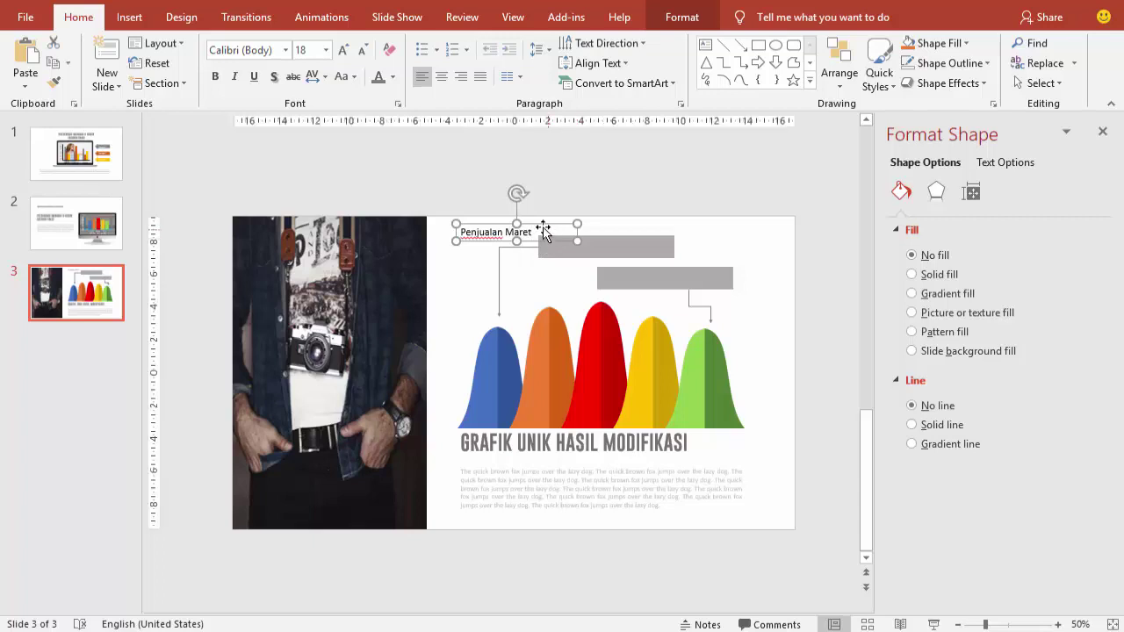
left_click(383, 77)
left_click(392, 77)
left_click(379, 114)
left_click_drag(536, 225, 625, 237)
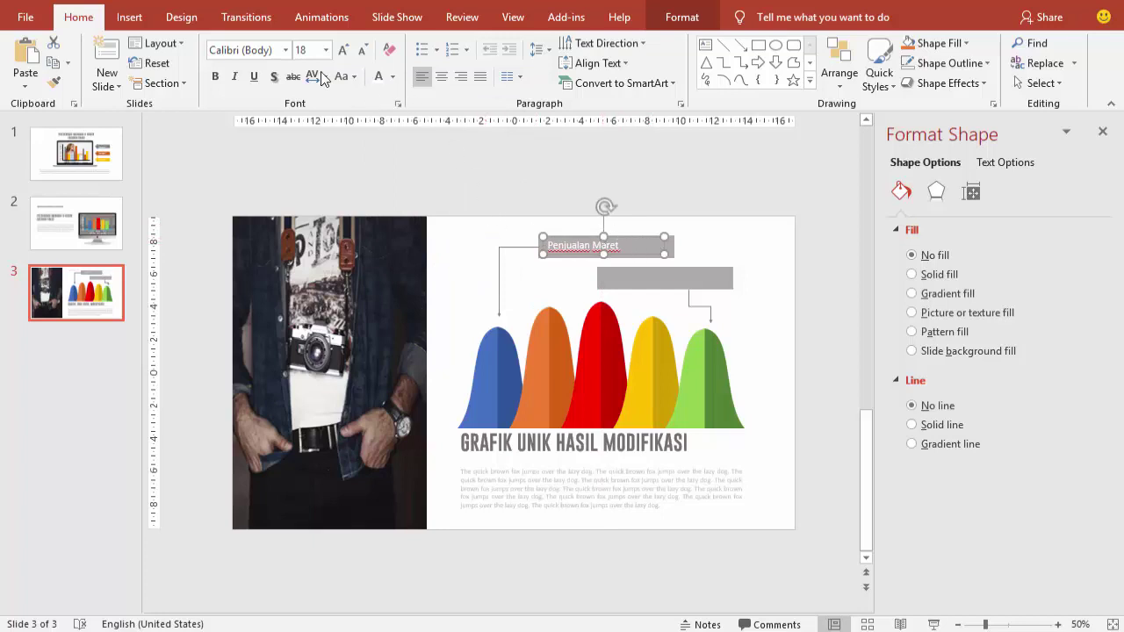
- Change the label's font to Open Sans
left_click(277, 54)
type("Open Sans")
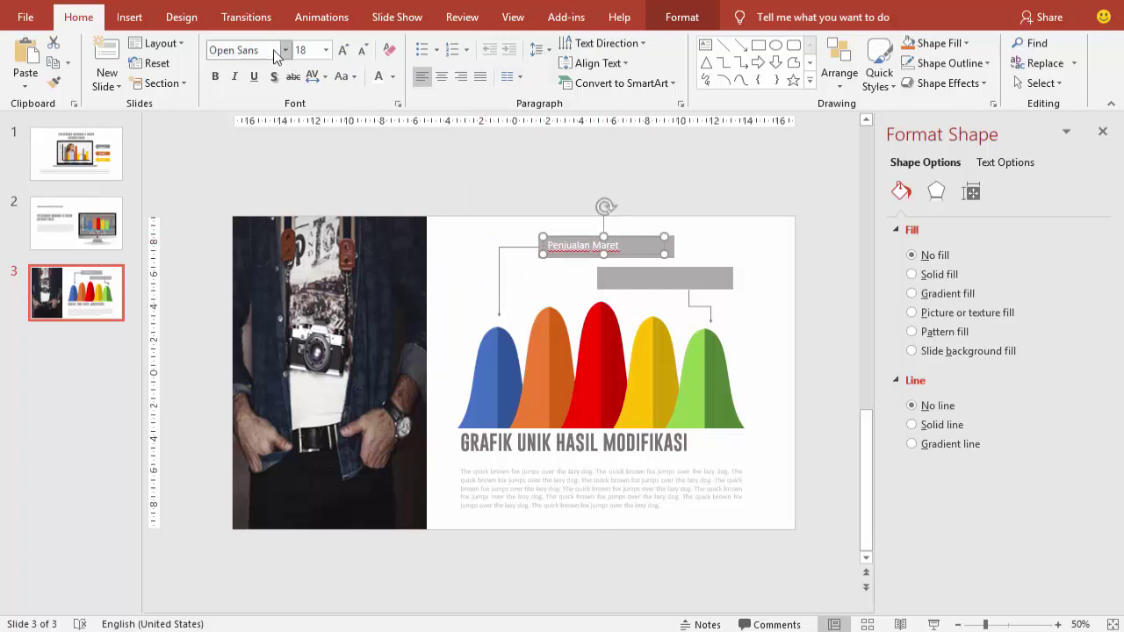
key("Return")
scroll(813, 300, "up", 3, "ctrl")
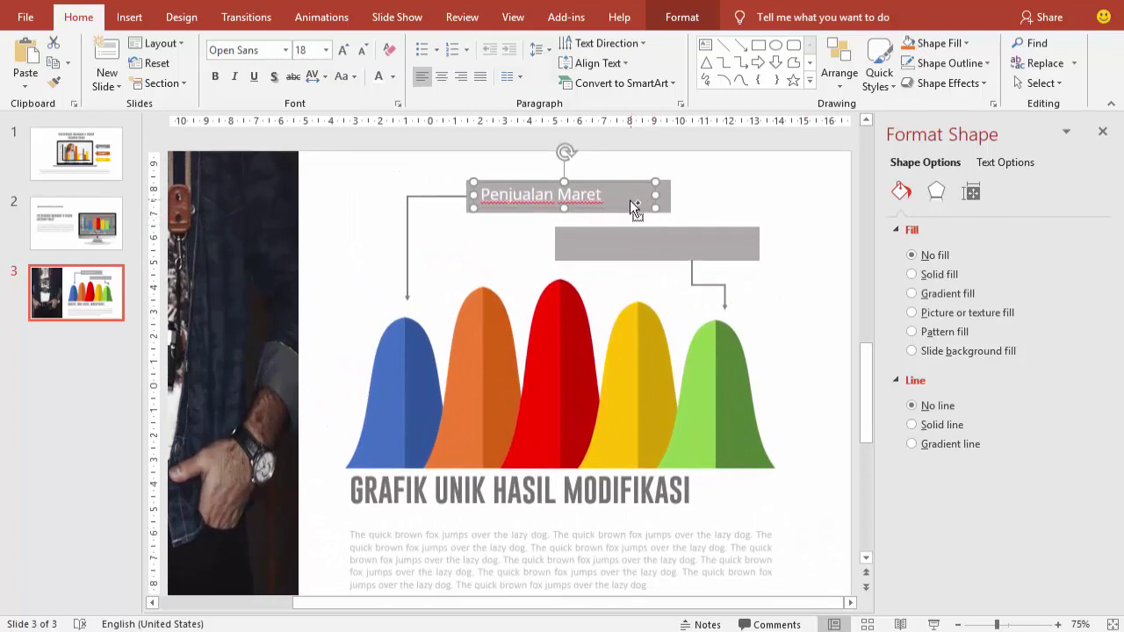
- Copy the label onto the lower grey box and edit it to 'Penjualan Juli'
mouse_move(633, 204)
left_mouse_down()
mouse_move(704, 244)
mouse_move(708, 236)
left_mouse_up()
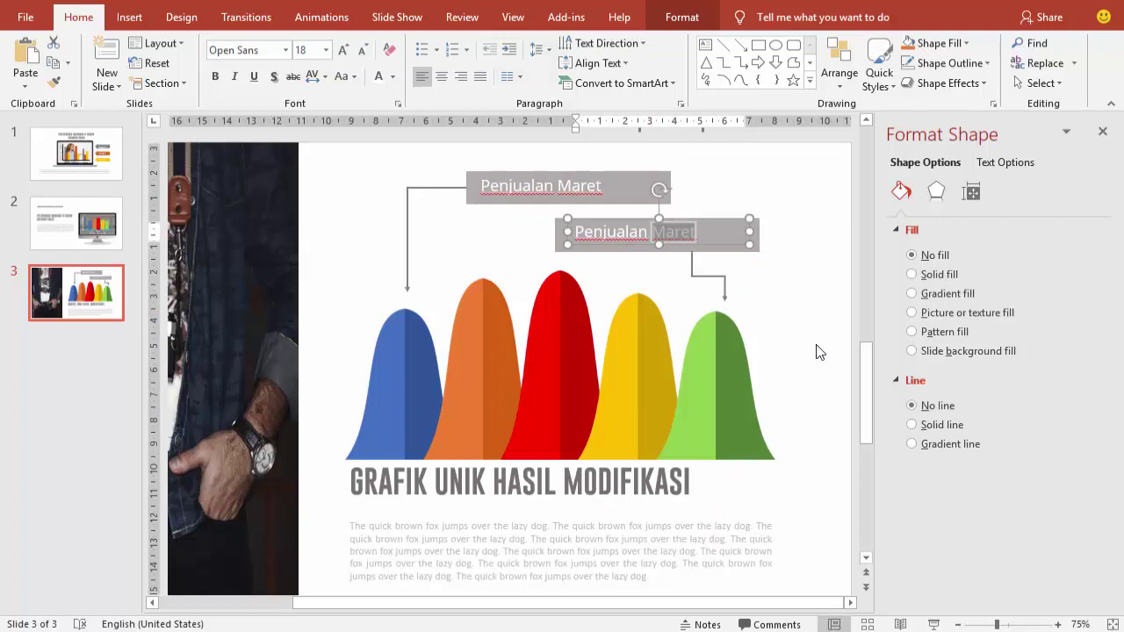
type("Juli")
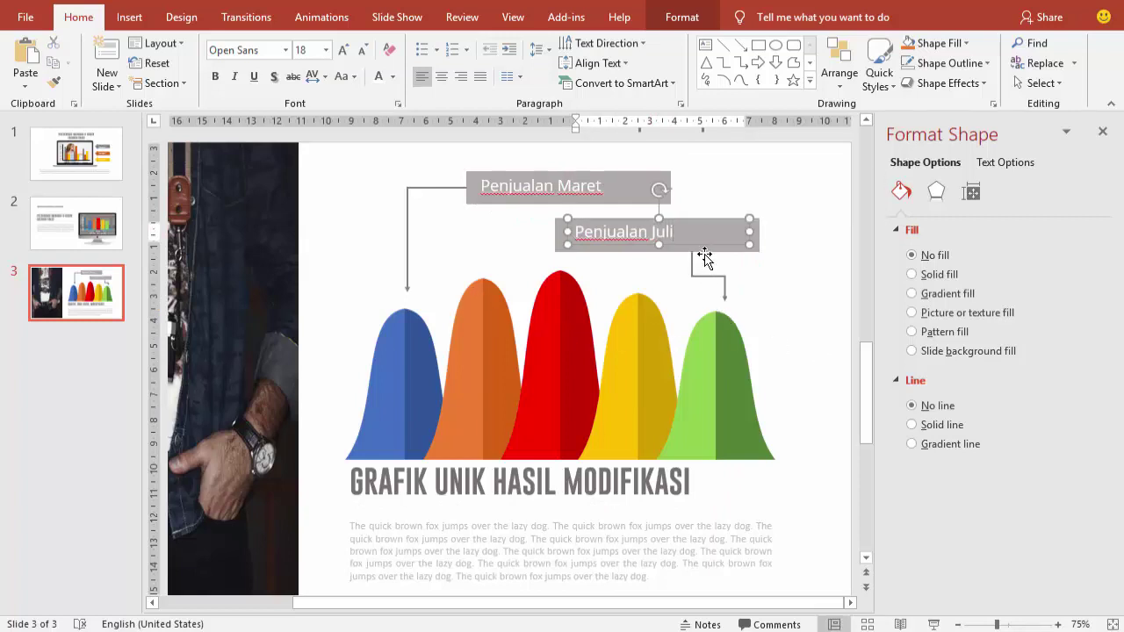
left_click(702, 244)
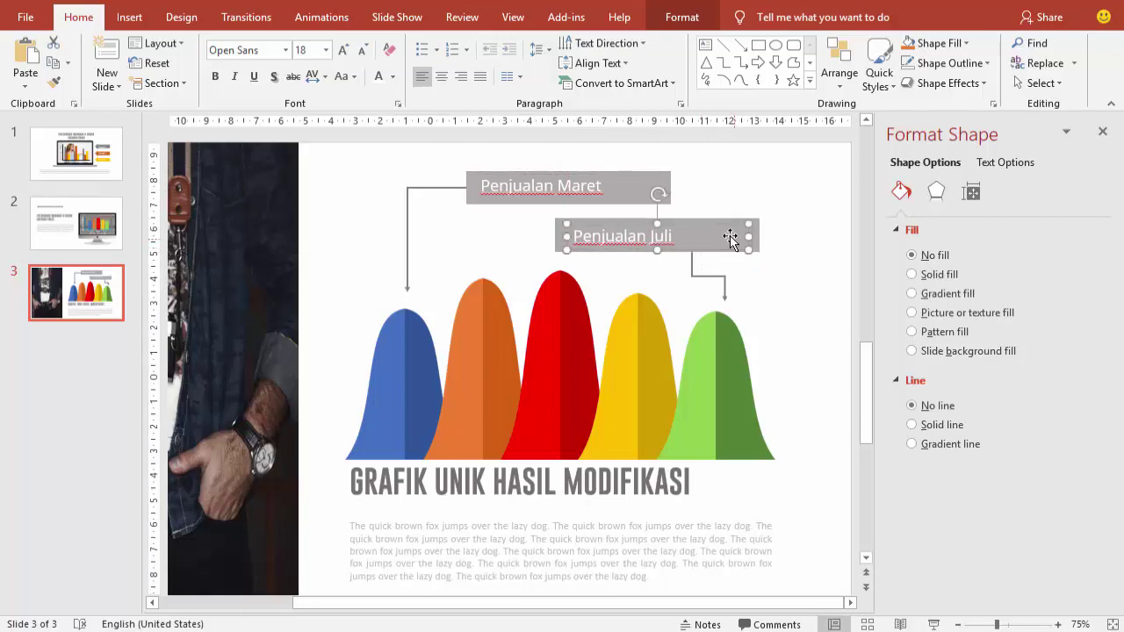
left_click(806, 192)
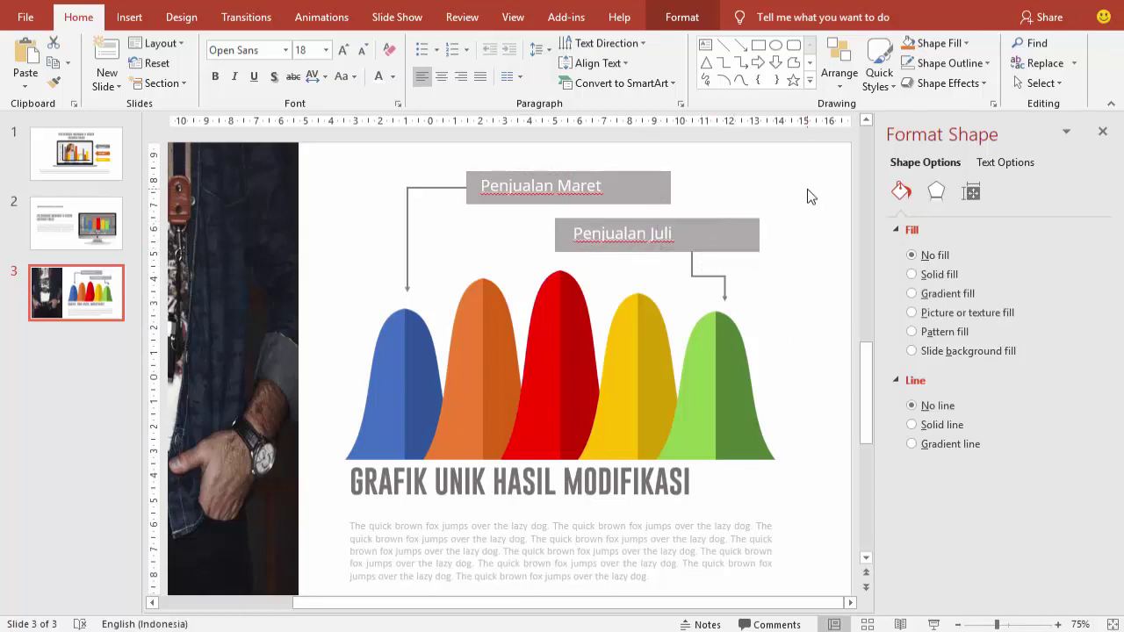
scroll(803, 176, "down", 3)
- Inspect the green bell series' options, then deselect the chart
double_click(701, 375)
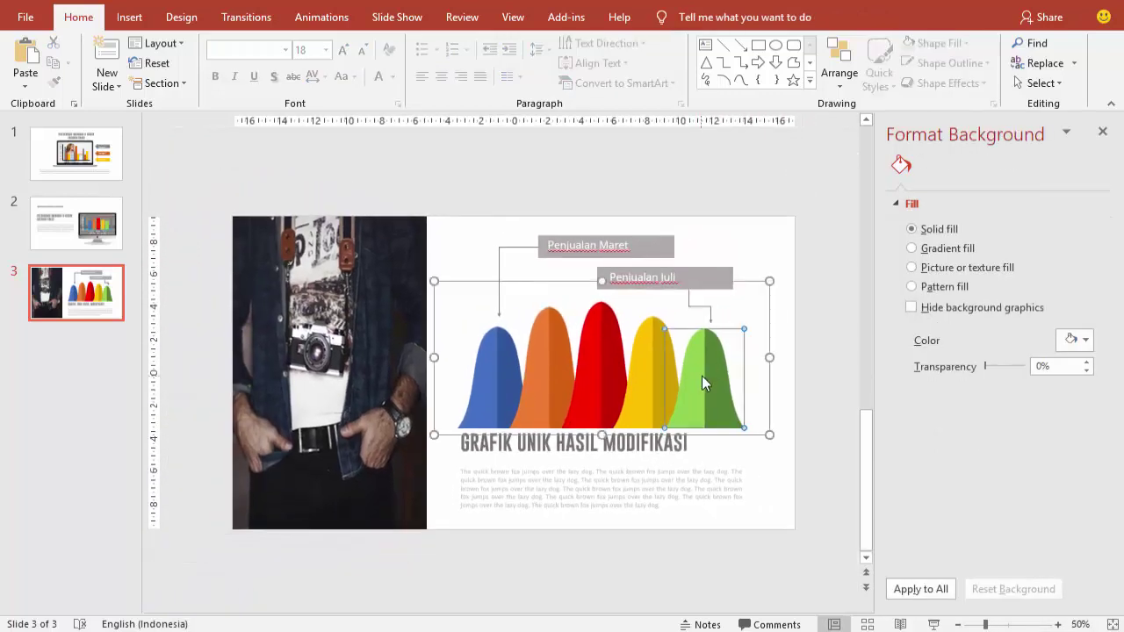
right_click(707, 369)
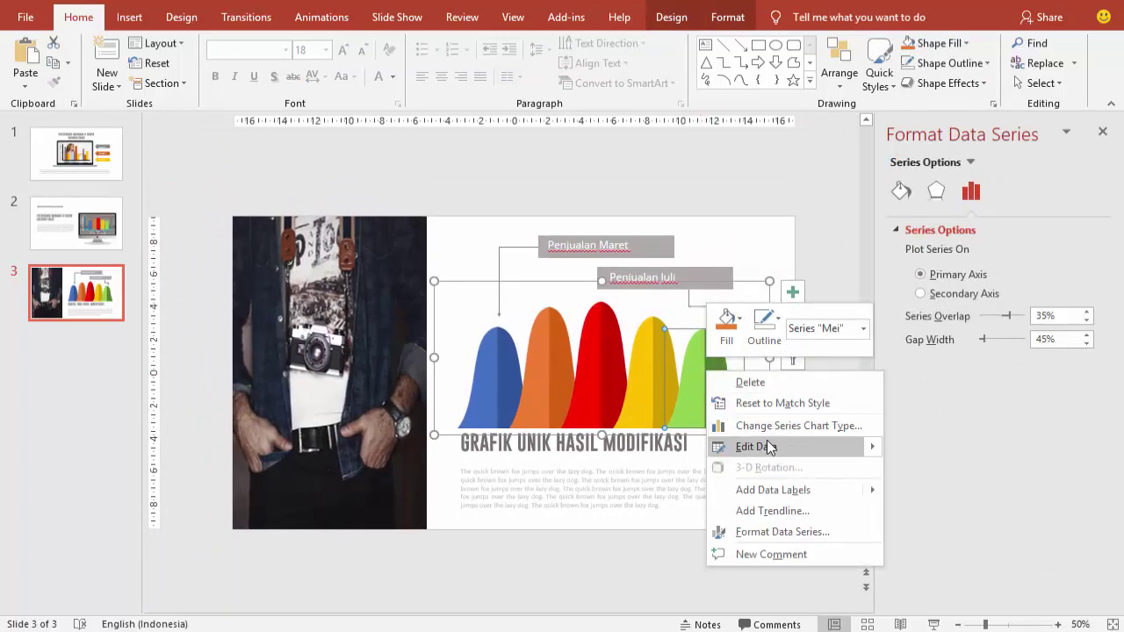
key("Escape")
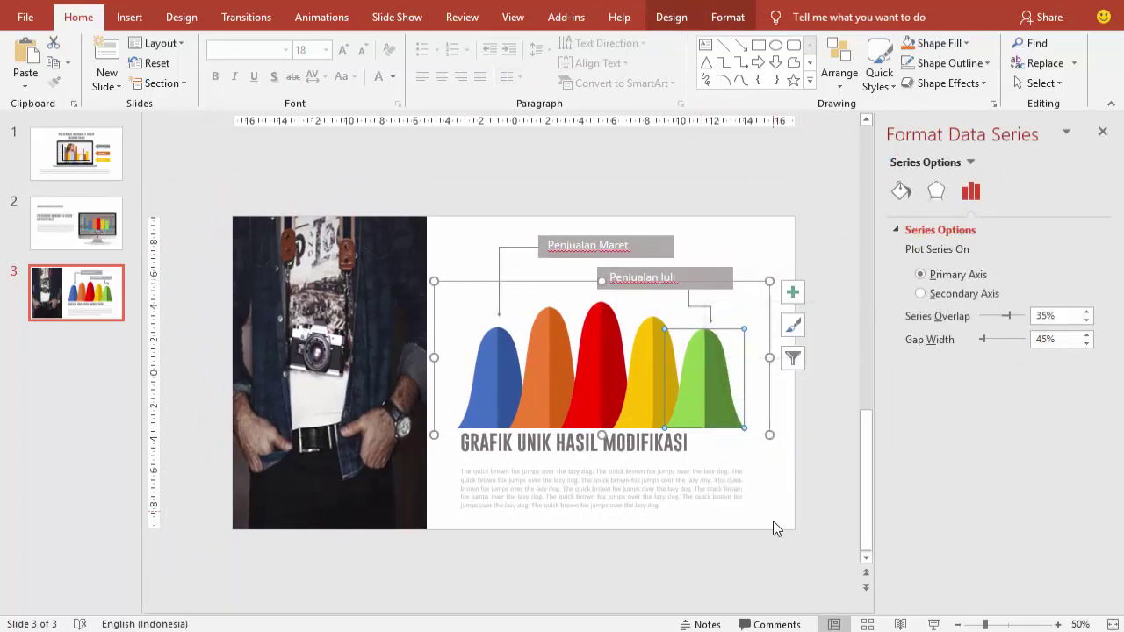
left_click(773, 522)
scroll(746, 476, "down", 2, "ctrl")
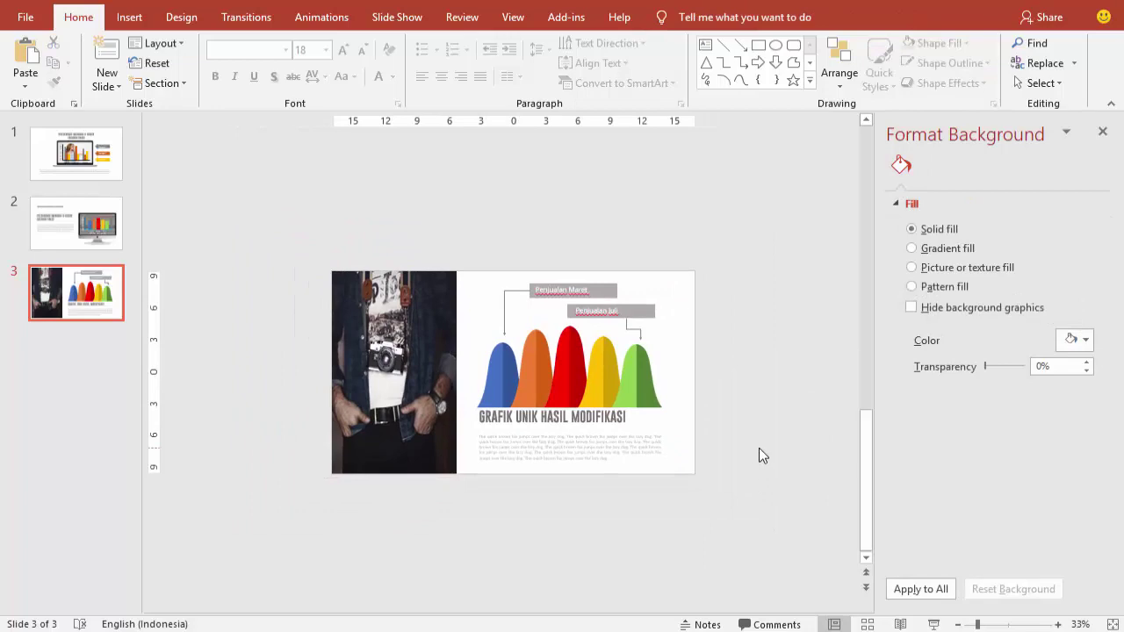
- Preview slide 3 as a slide show, then add a new slide 4 after it
left_click(933, 624)
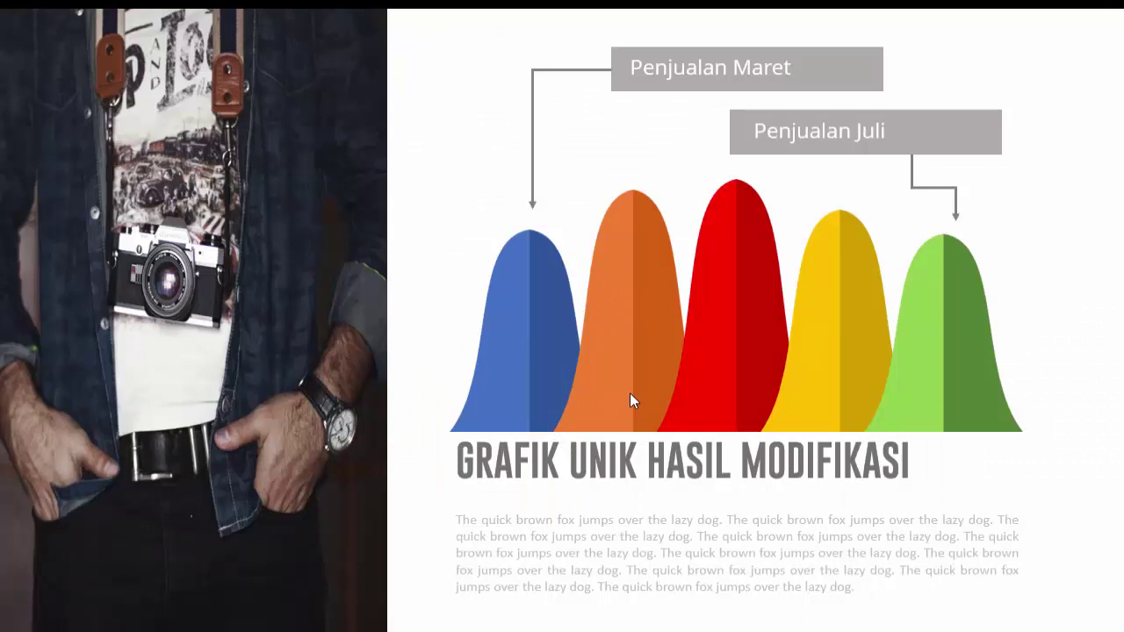
key("Escape")
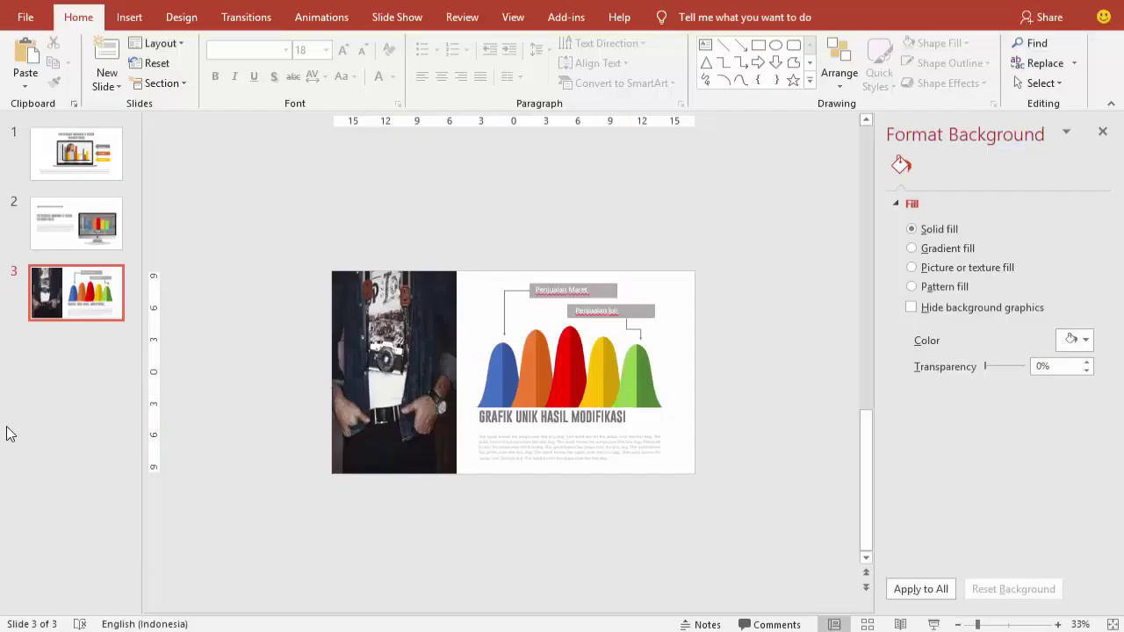
right_click(77, 338)
left_click(116, 399)
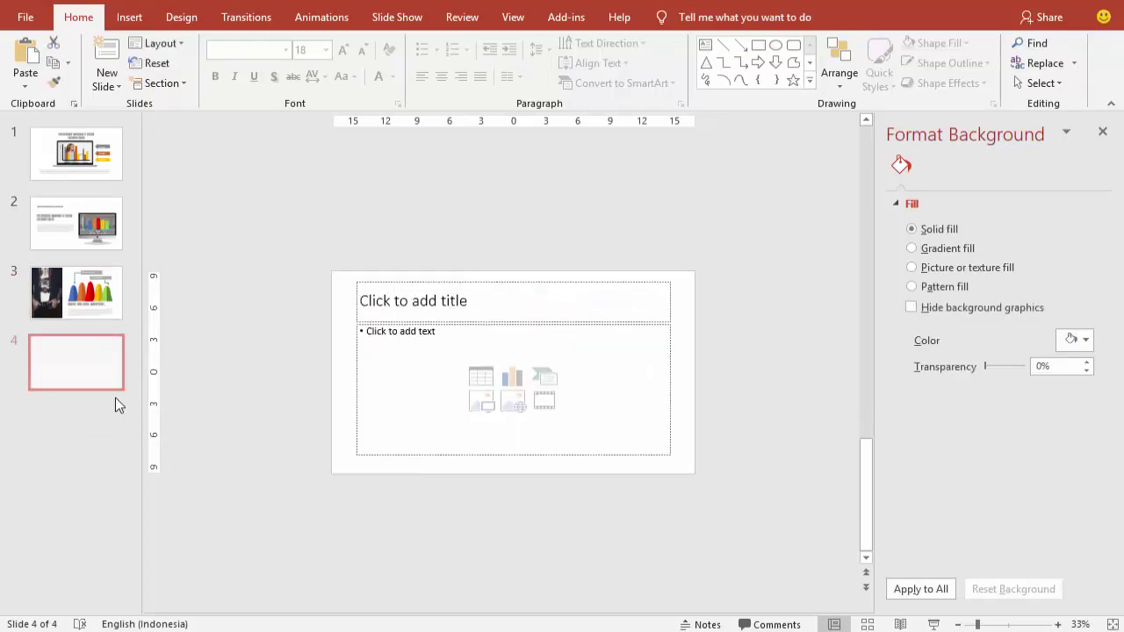
- Delete the title and content placeholders from slide 4
left_click(486, 279)
key("Delete")
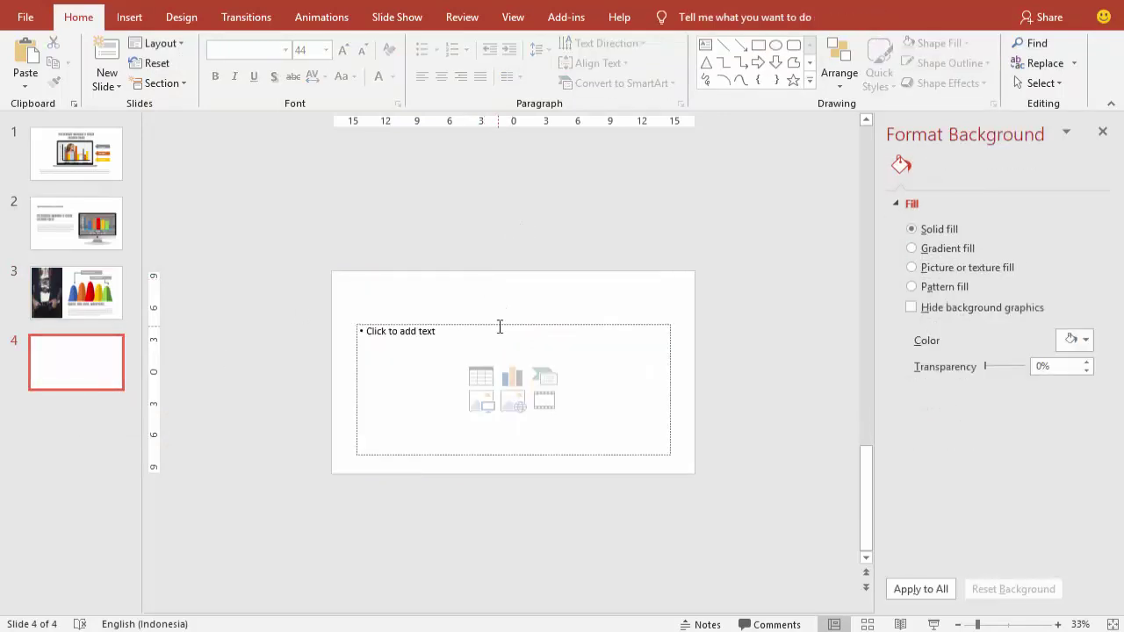
left_click(495, 325)
key("Delete")
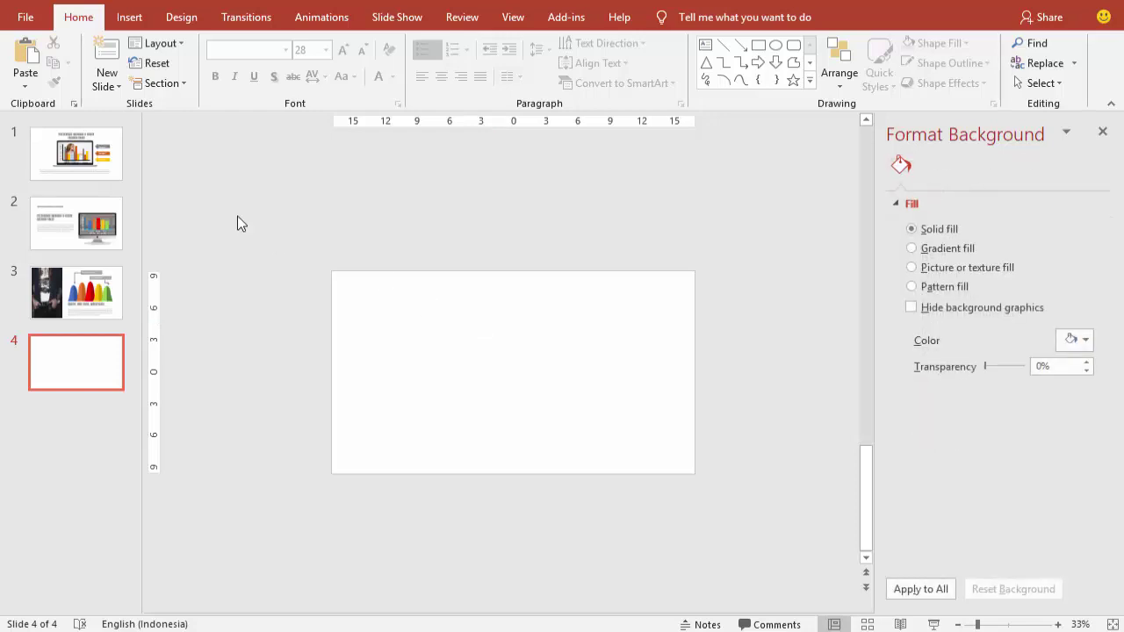
- After checking slide 2's chart, insert a clustered column chart on slide 4
left_click(103, 224)
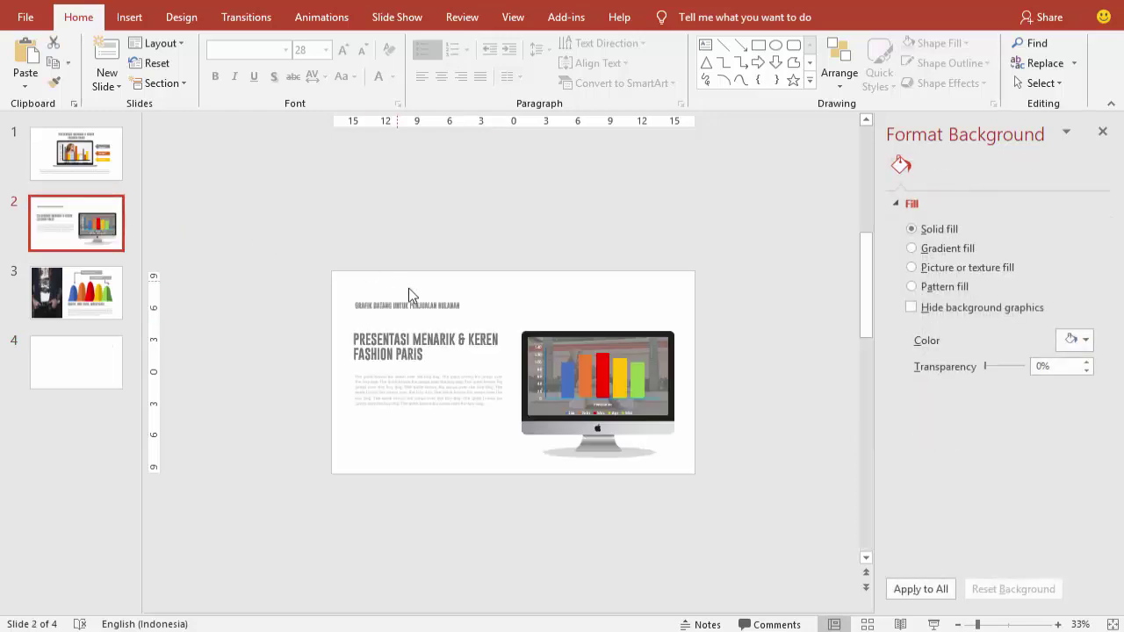
left_click(569, 349)
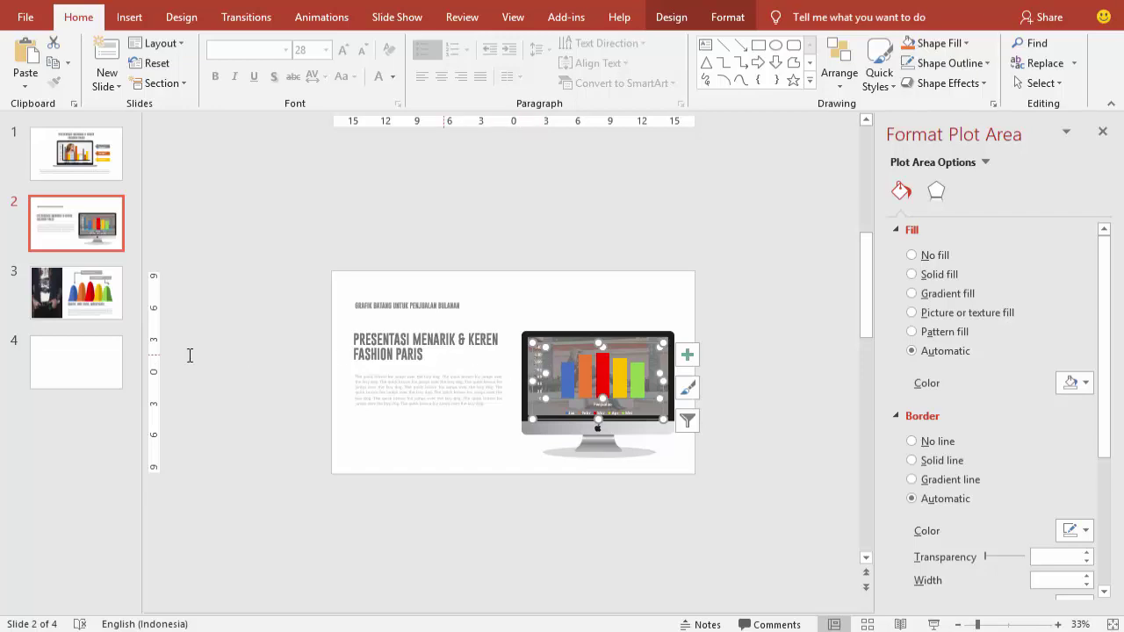
left_click(100, 357)
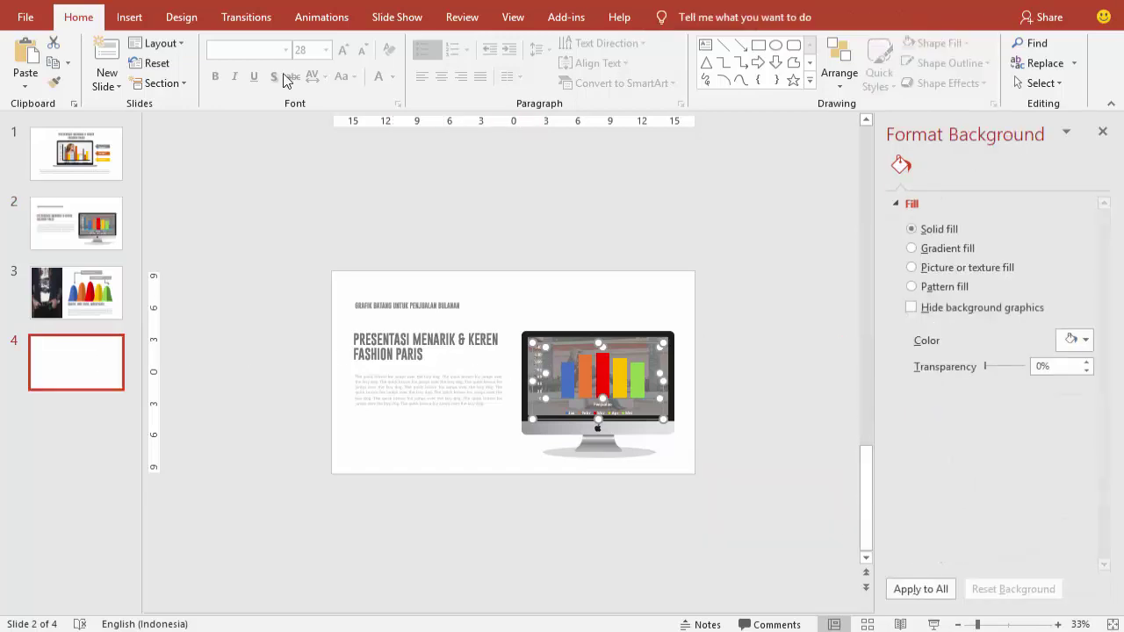
left_click(129, 16)
left_click(405, 55)
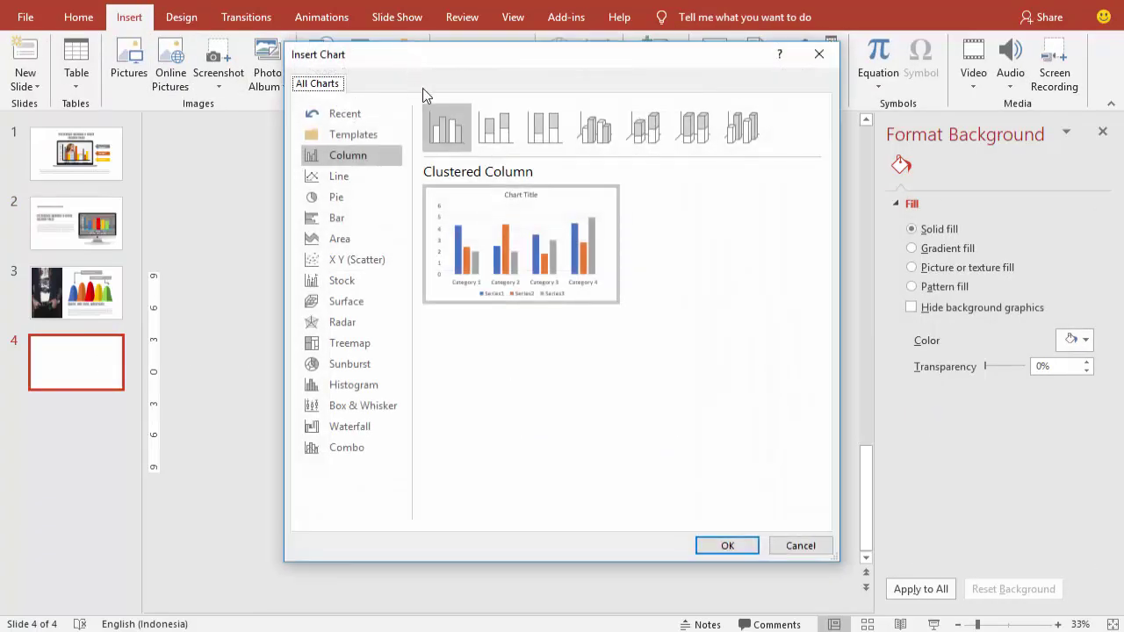
left_click(717, 542)
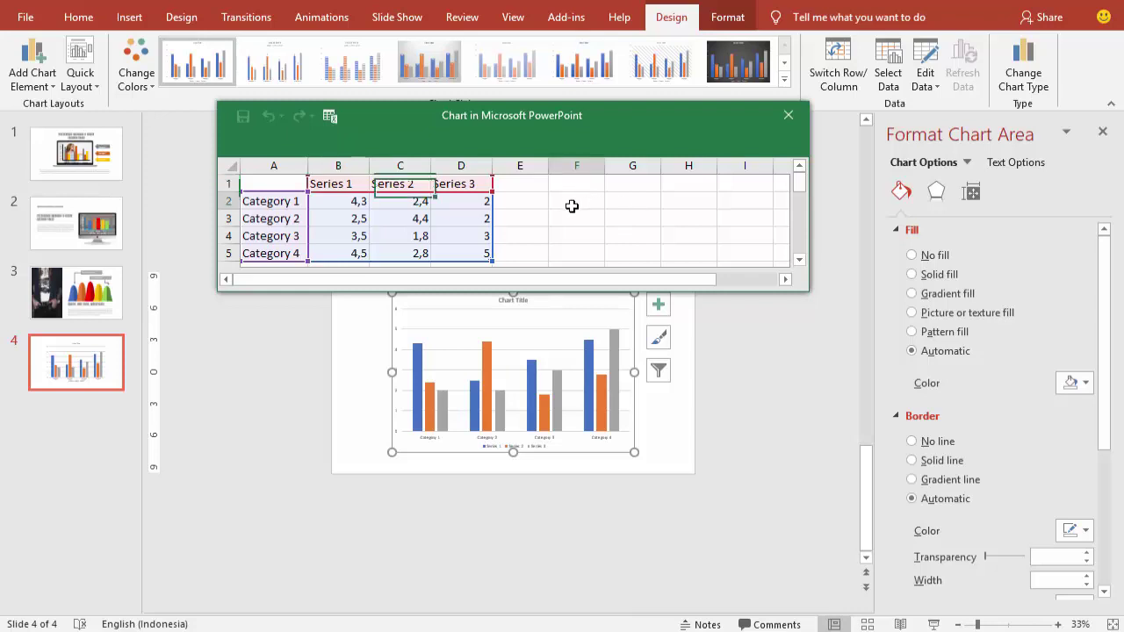
- Delete data rows 3–5 and rename the remaining category in A2 to Penjualan
left_click(571, 205)
left_click(231, 225)
left_click_drag(231, 225, 231, 254)
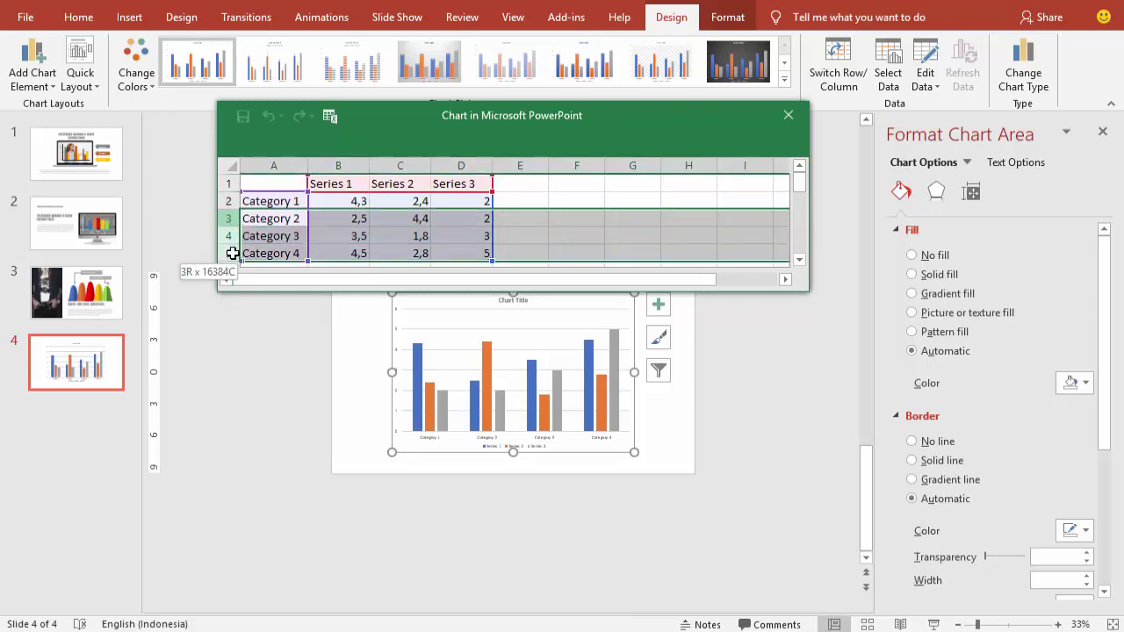
right_click(231, 220)
left_click(274, 359)
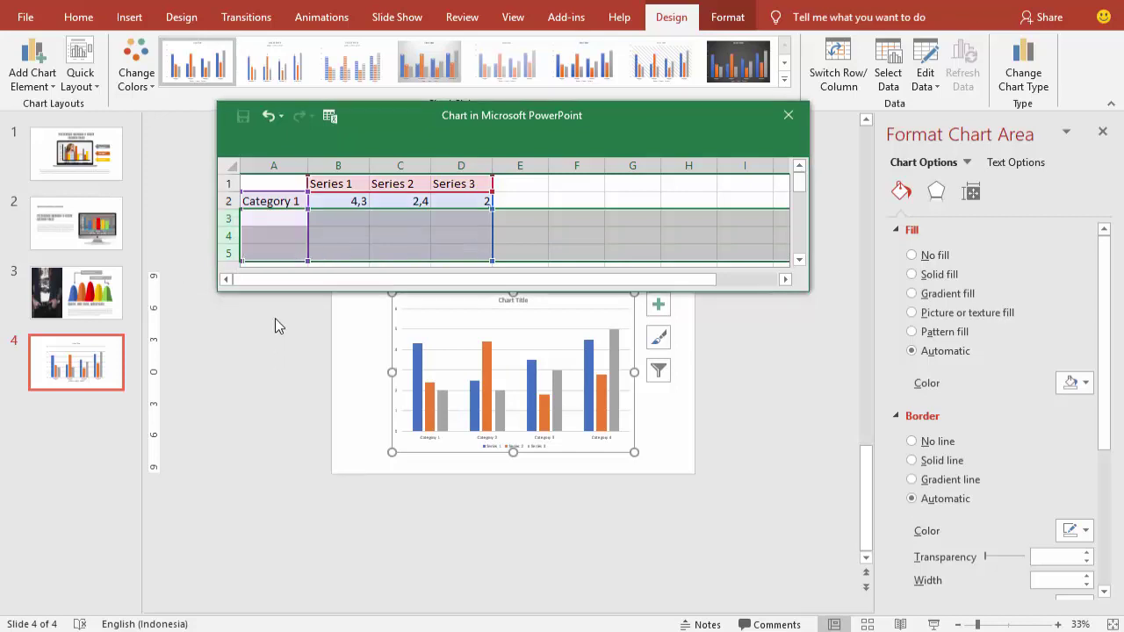
left_click(276, 201)
type("Pen")
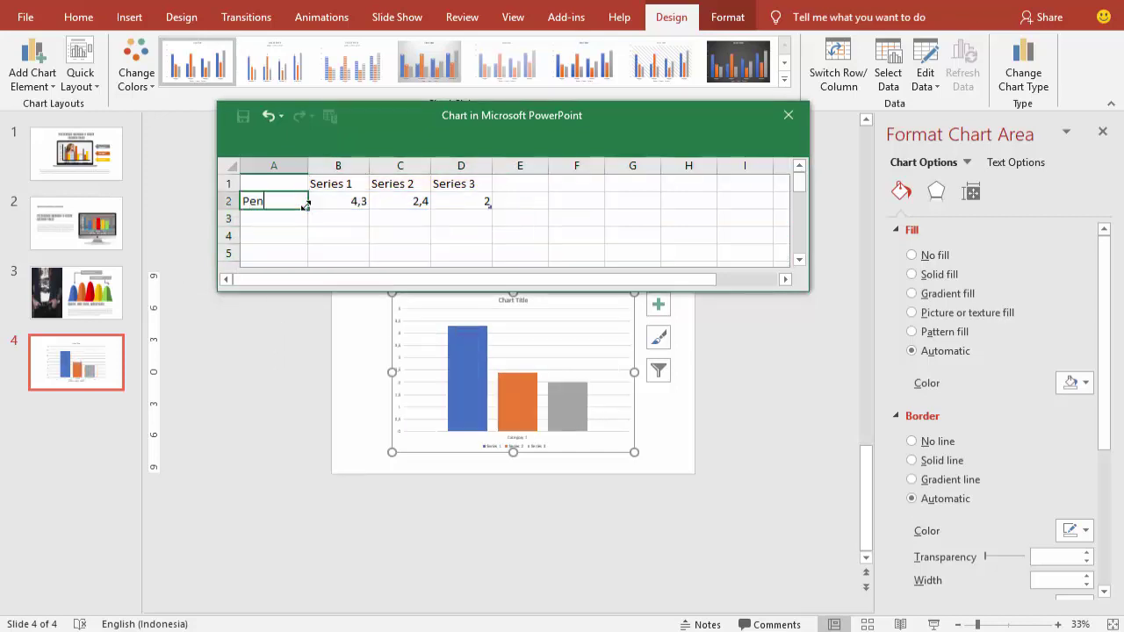
type("jualan")
key("Return")
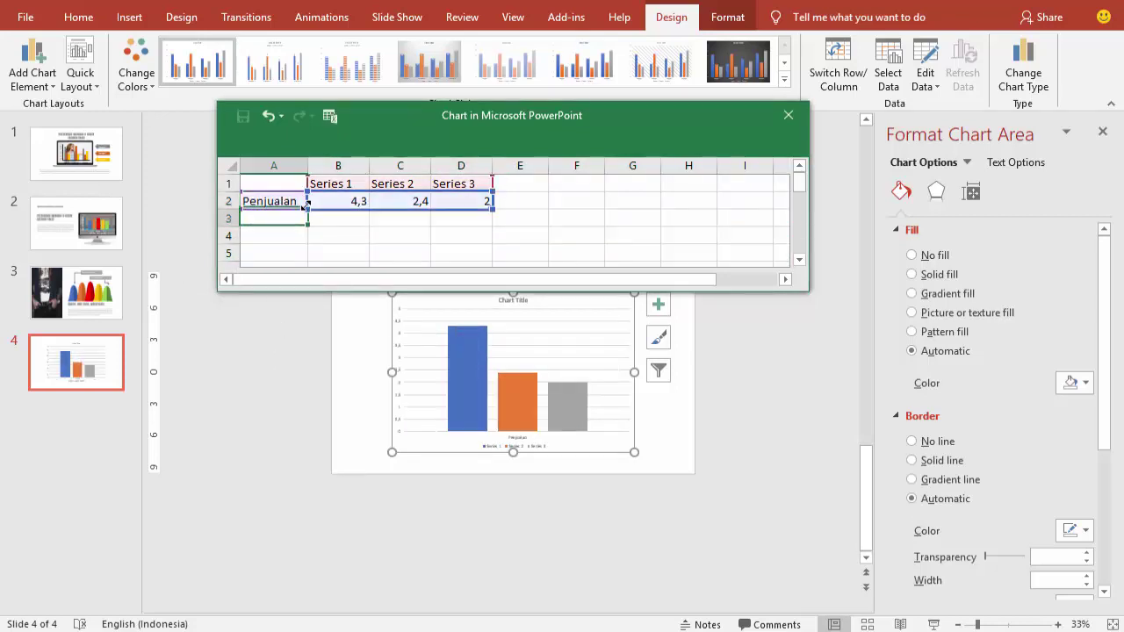
- Enter the year headers 2017, 2018, 2019, 2020 and 2021 in B1:F1
left_click(334, 181)
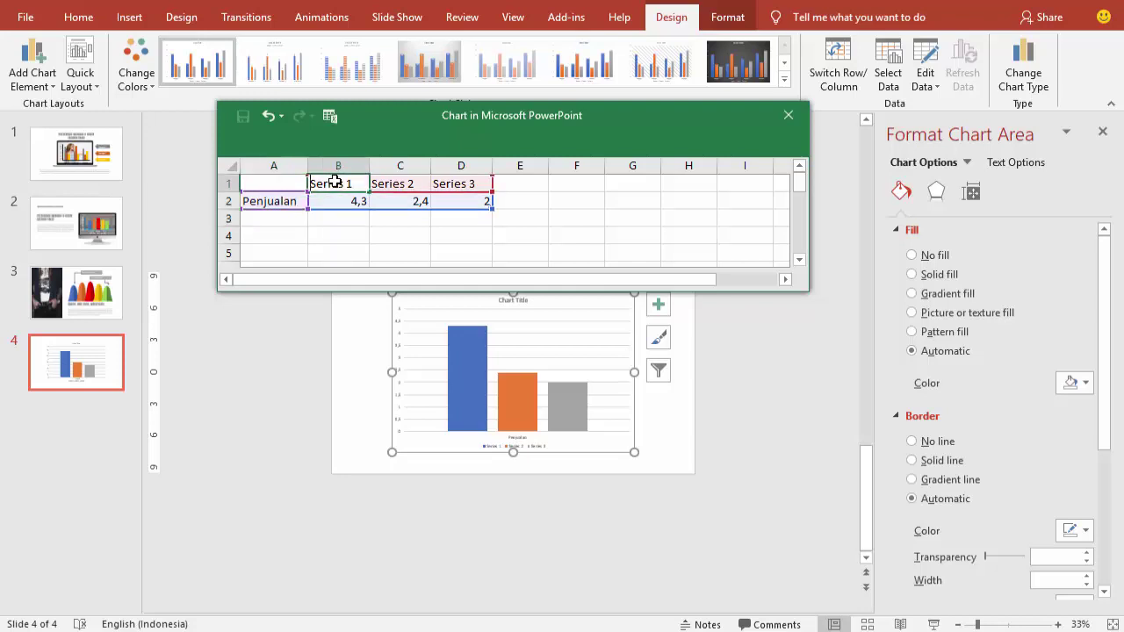
type("201")
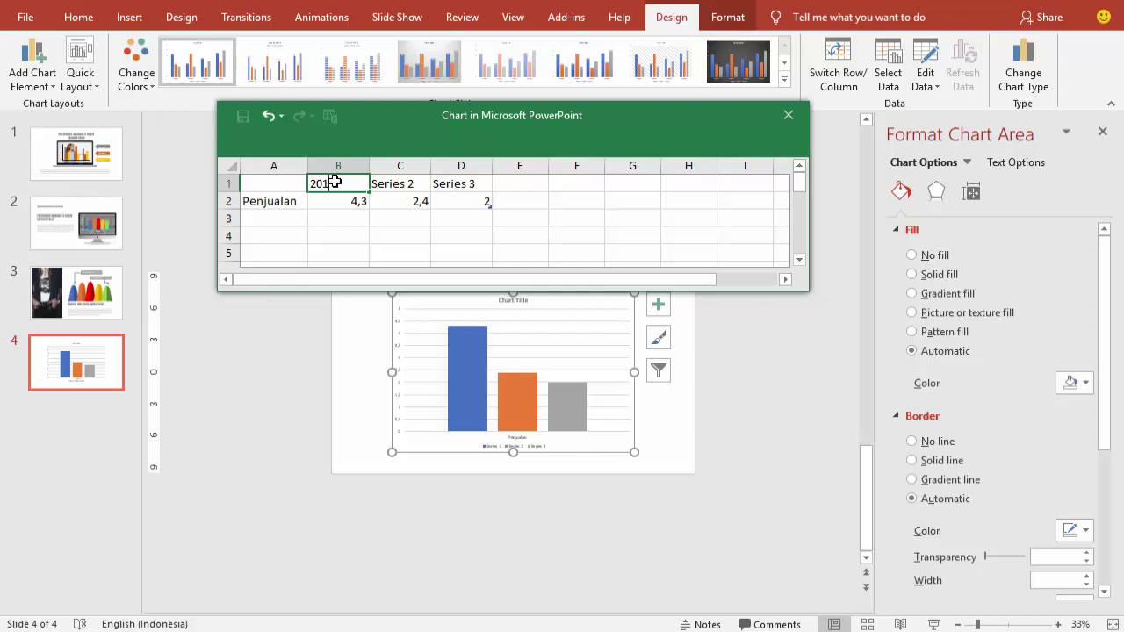
type("7")
left_click(400, 186)
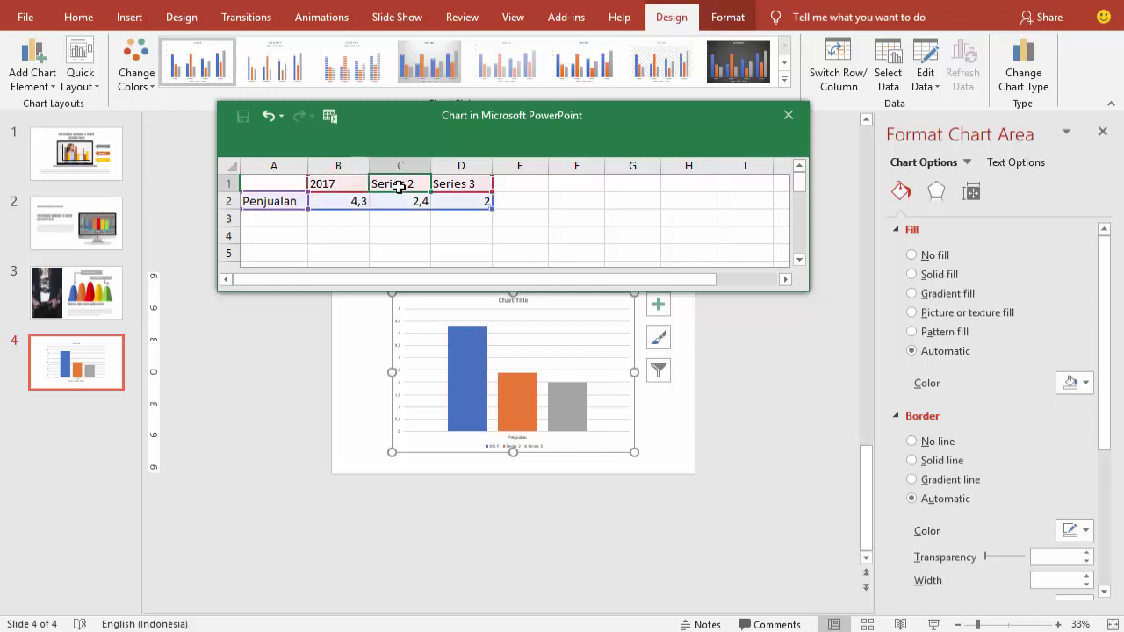
type("2018")
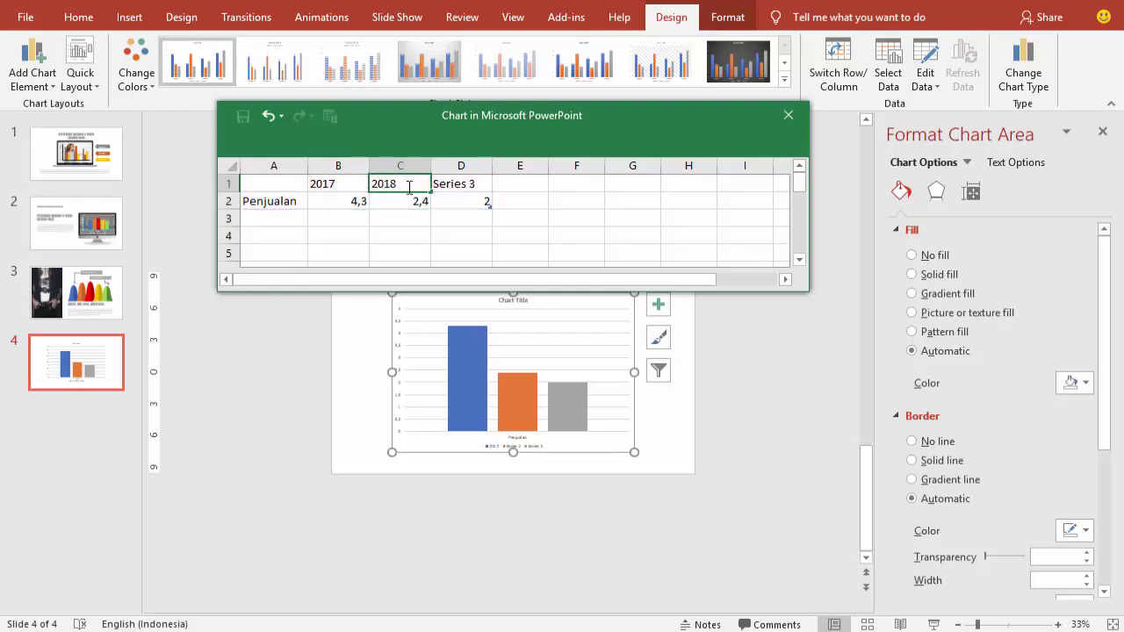
left_click(449, 184)
type("201")
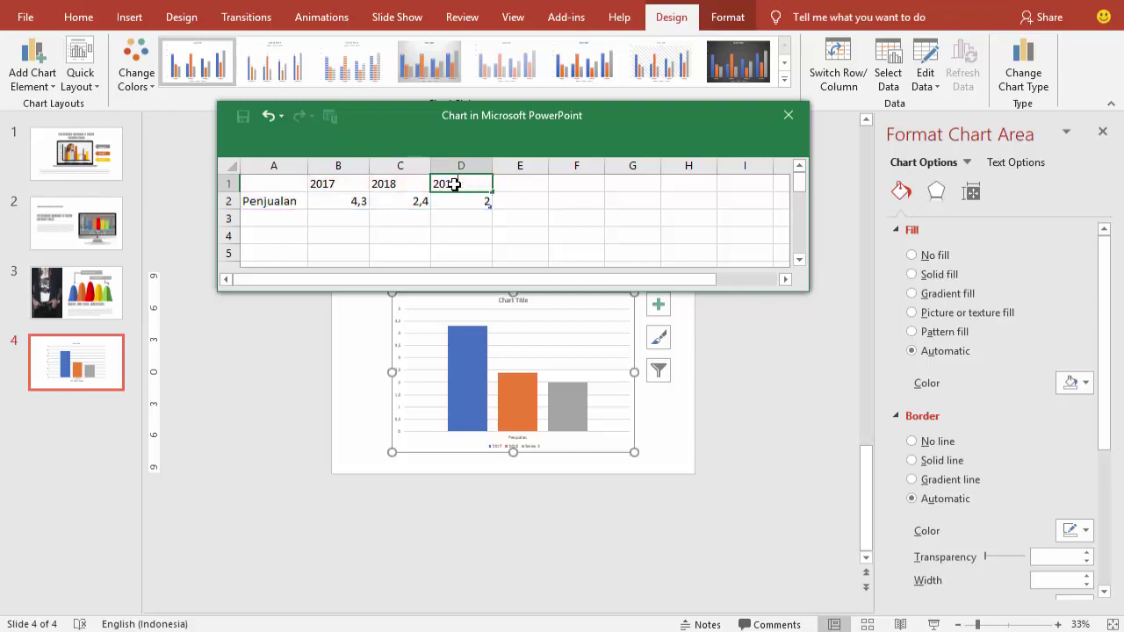
key("Return")
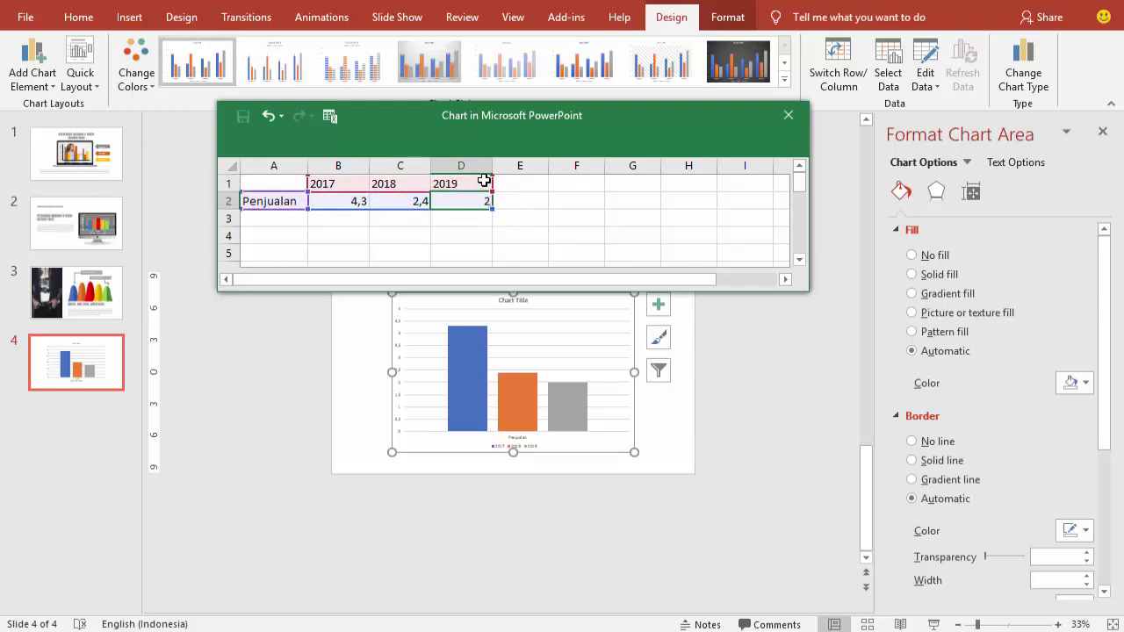
left_click(363, 181)
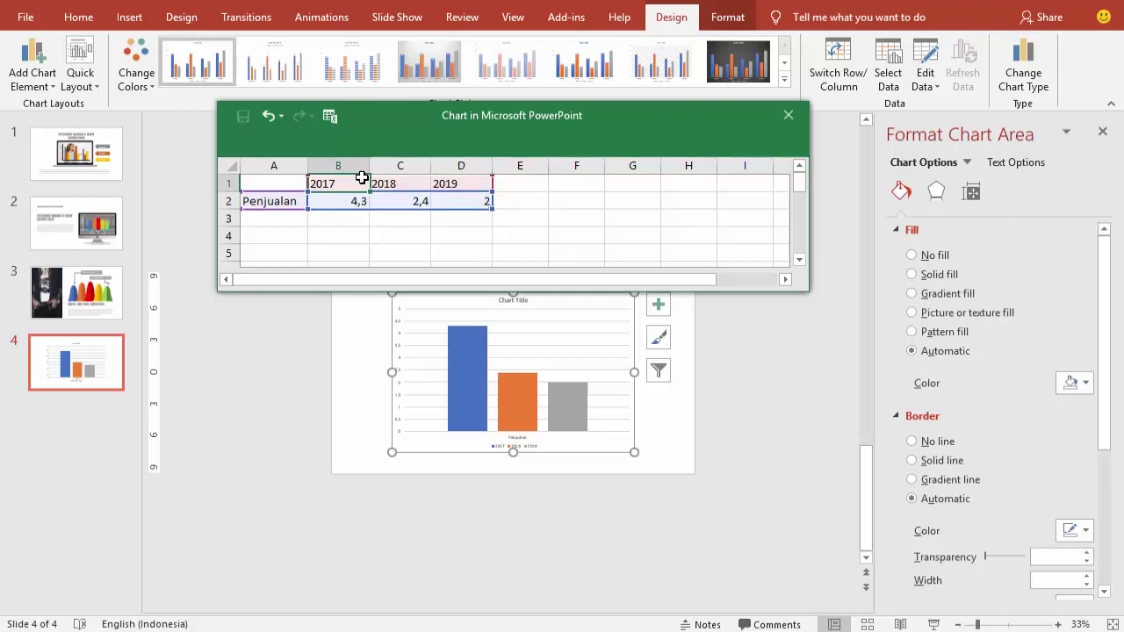
left_click(507, 183)
type("20")
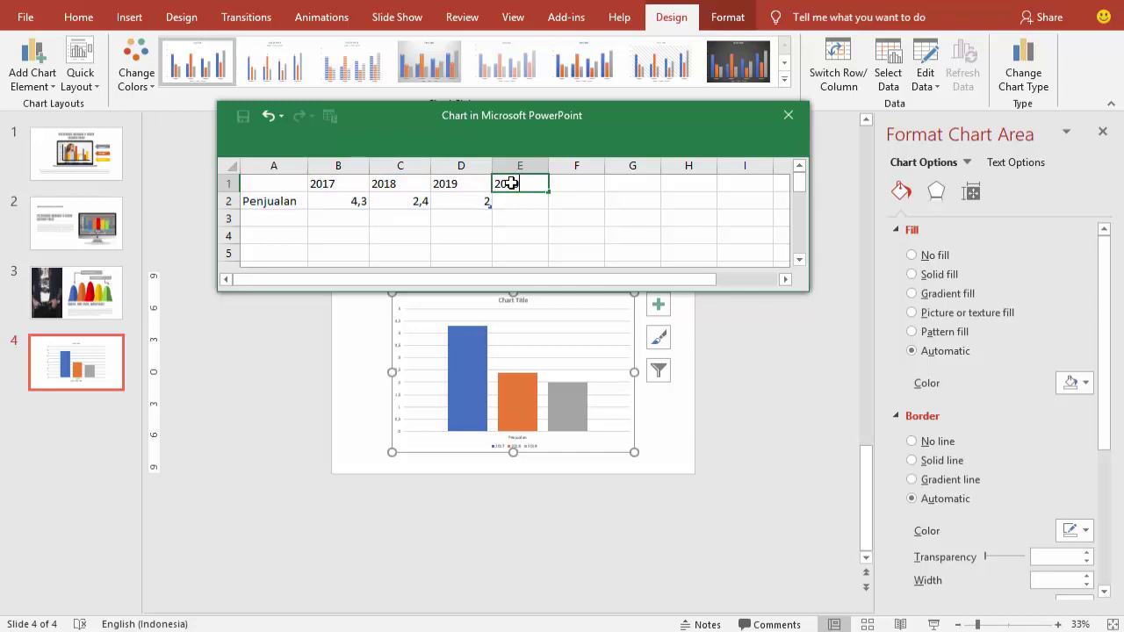
type("20")
key("Tab")
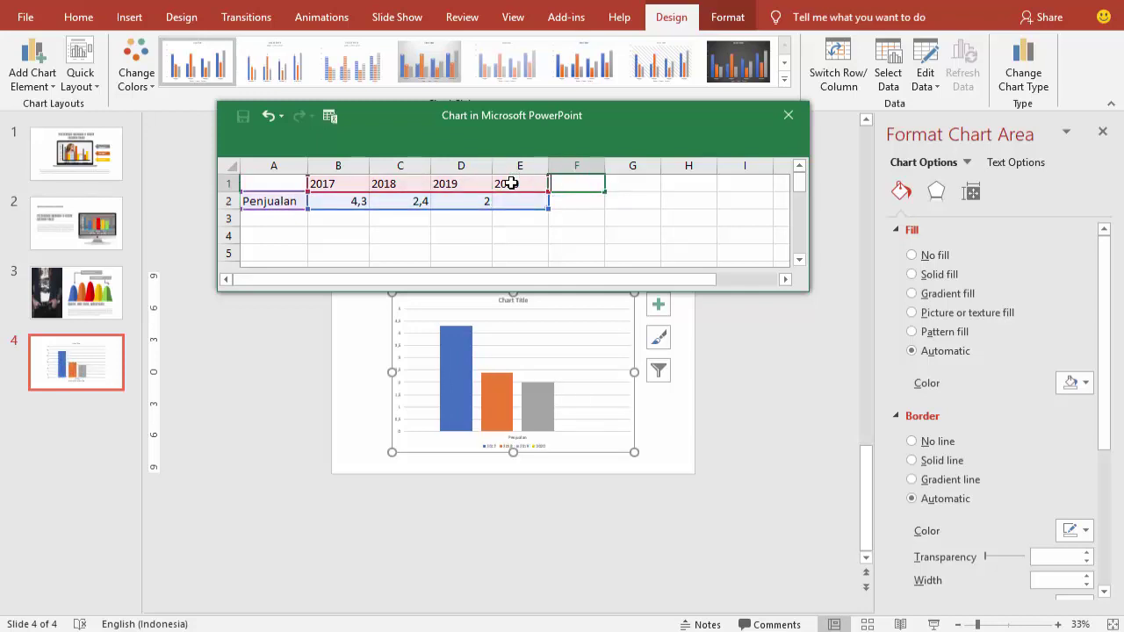
type("2021")
key("Return")
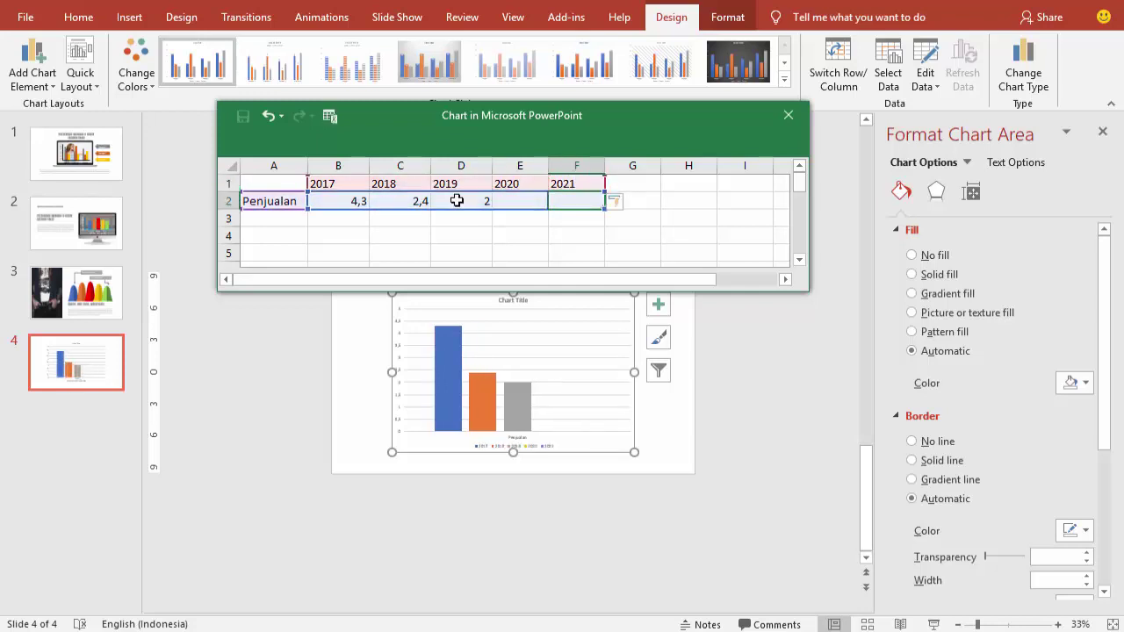
- Enter the Penjualan values 35, 65, 70, 80 and 95 for 2017–2021
left_click(358, 200)
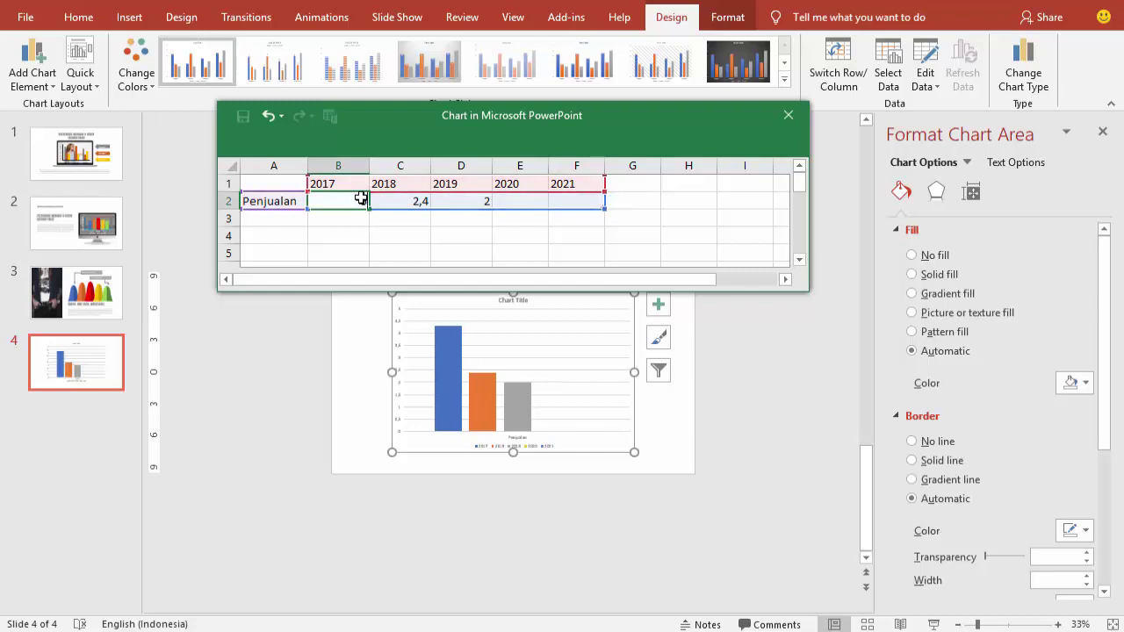
type("35")
key("Tab")
type("6")
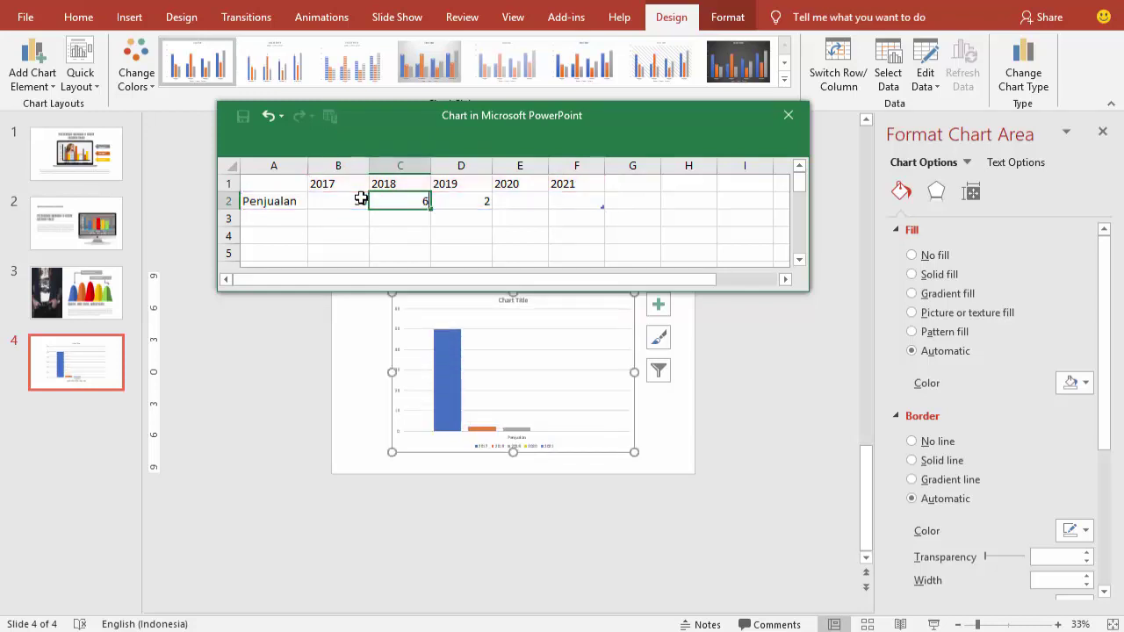
type("5")
key("Tab")
type("7")
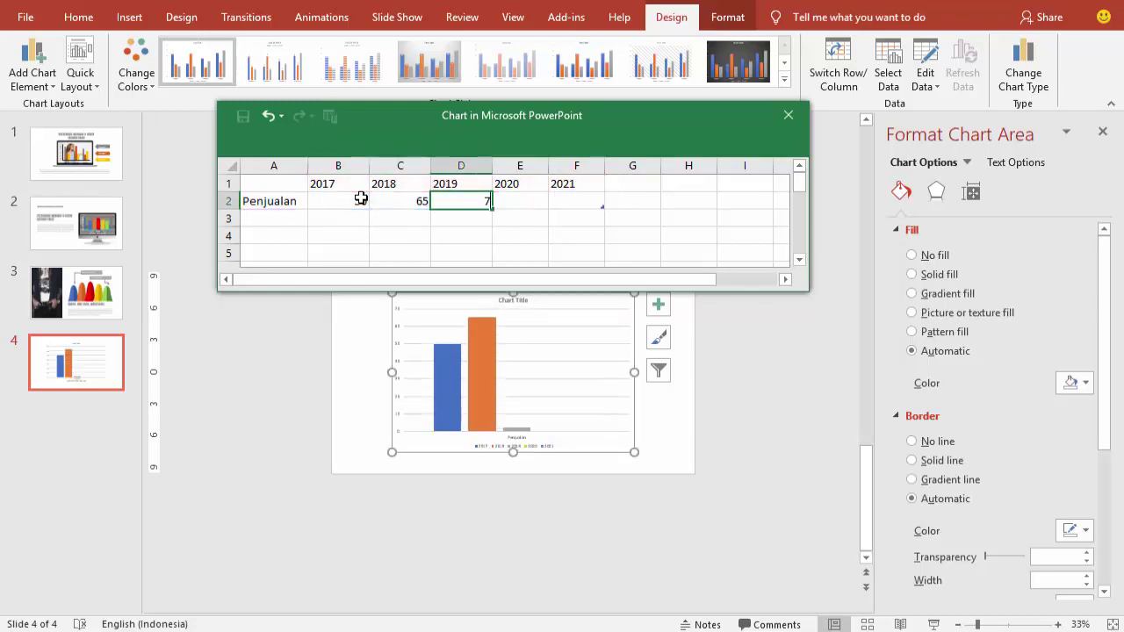
key("Tab")
type("8")
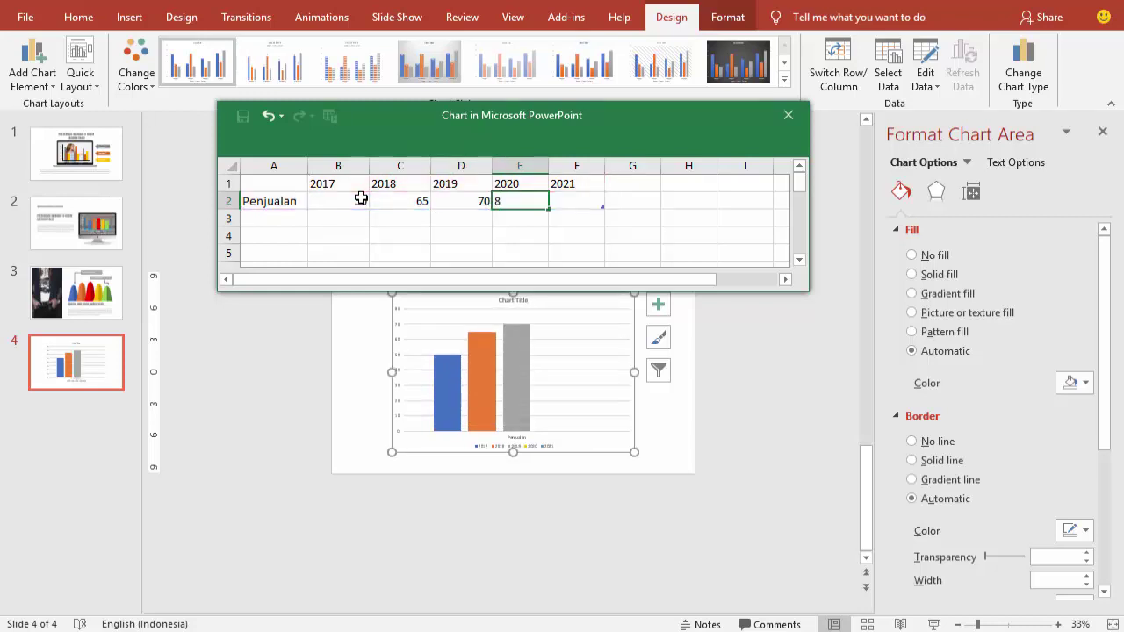
type("0")
key("Tab")
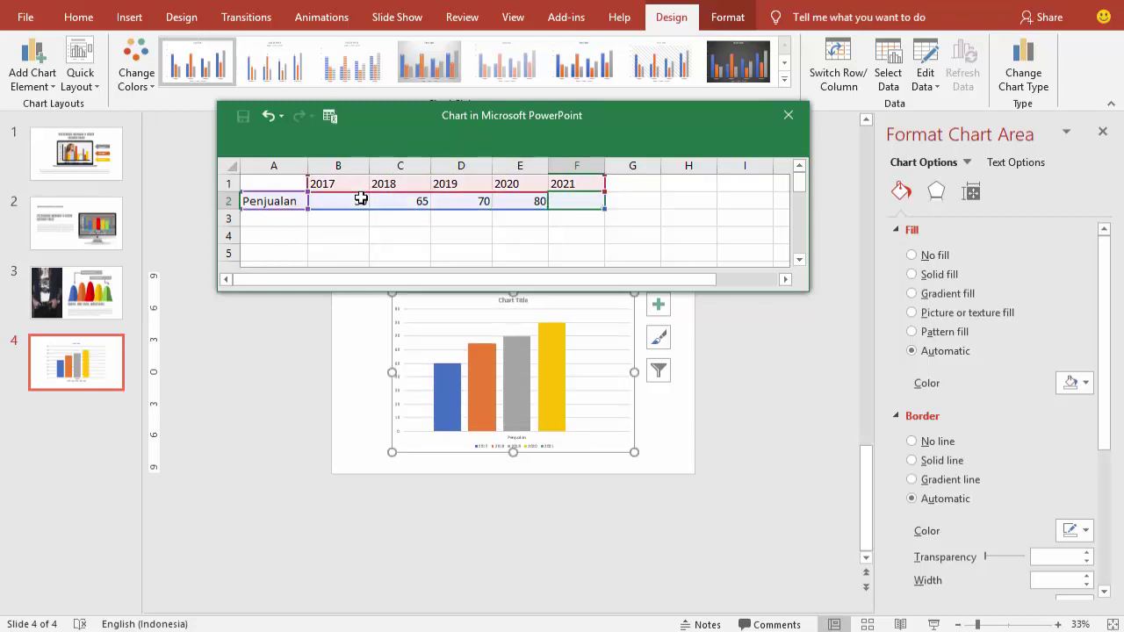
type("95")
key("Return")
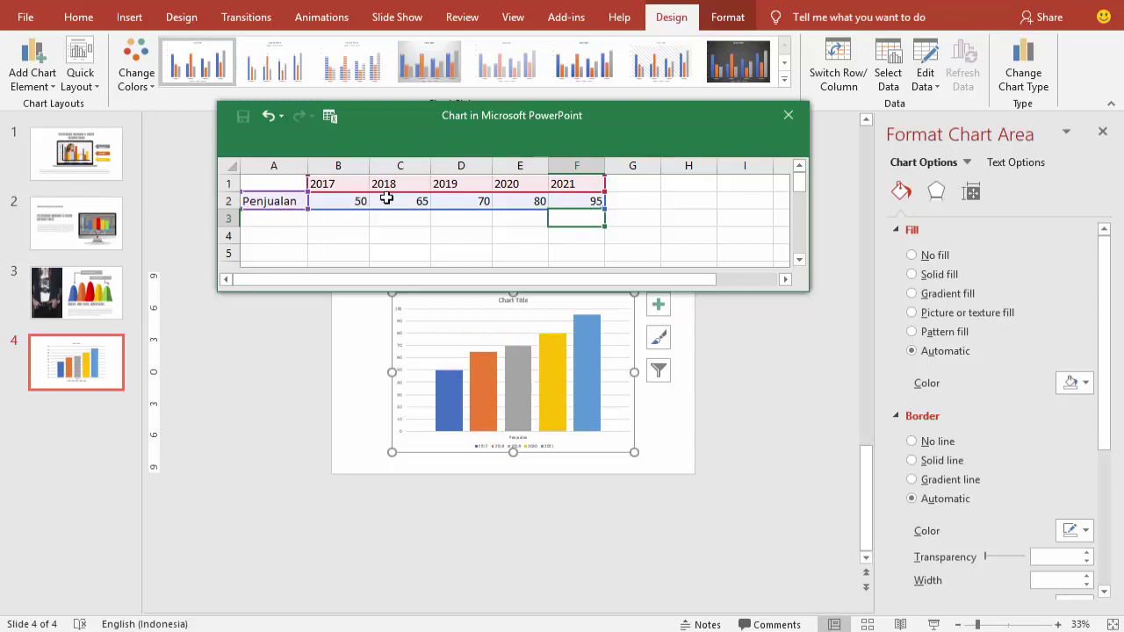
- Correct the 2019 sales value to 45
left_click(523, 203)
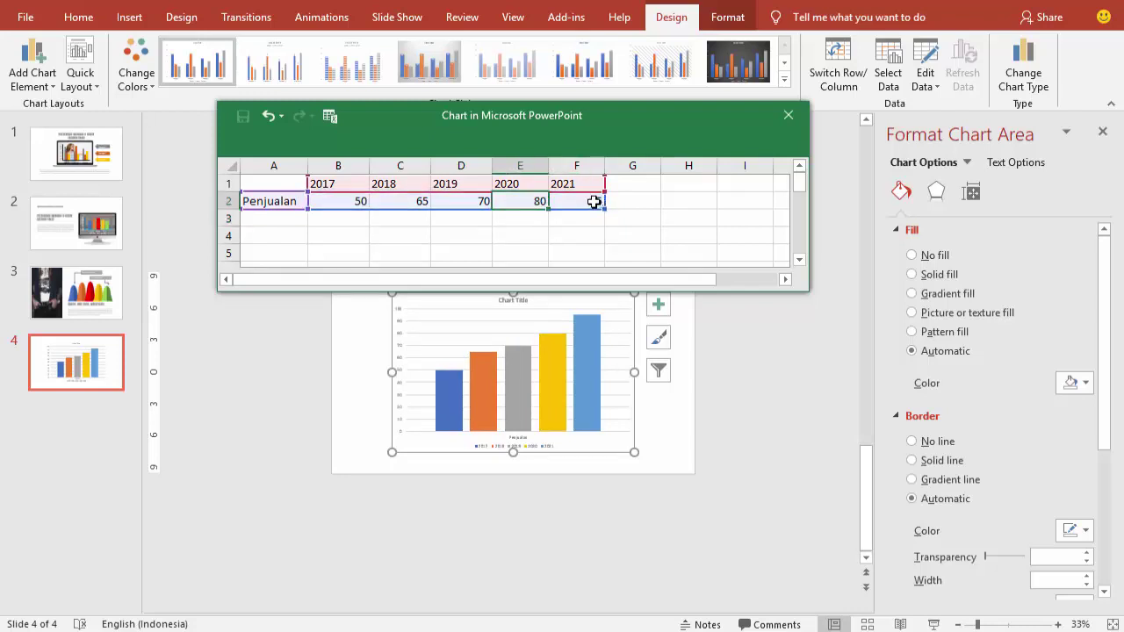
left_click(445, 200)
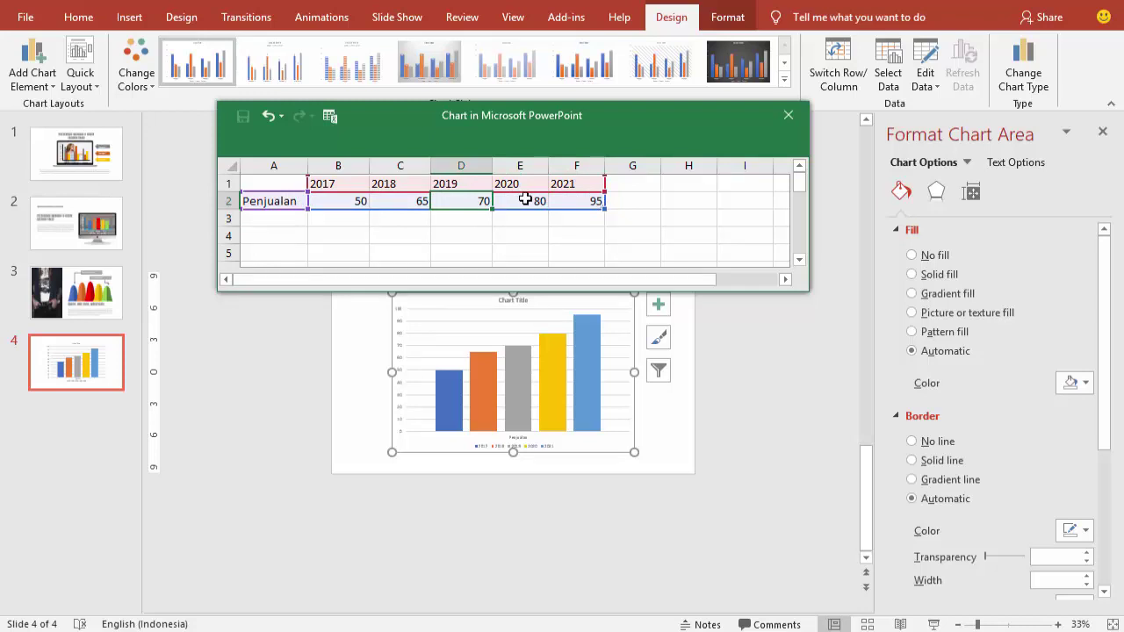
type("45")
left_click(525, 200)
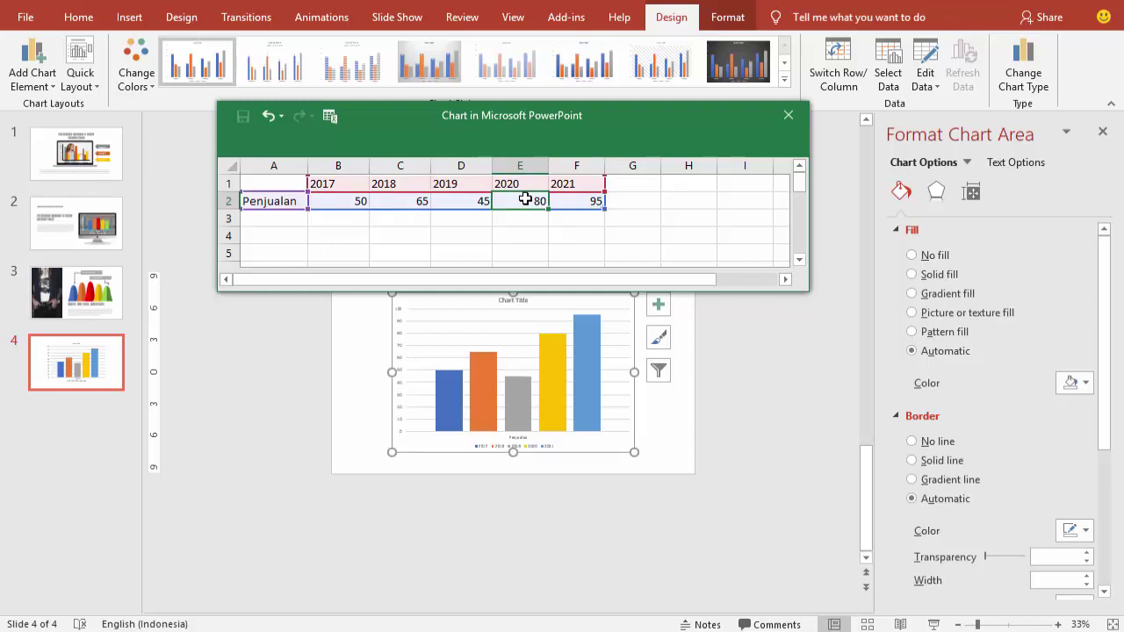
- Enter 56 for 2020 and 75 for 2021 in the chart data, then return to the slide
type("56")
key("Return")
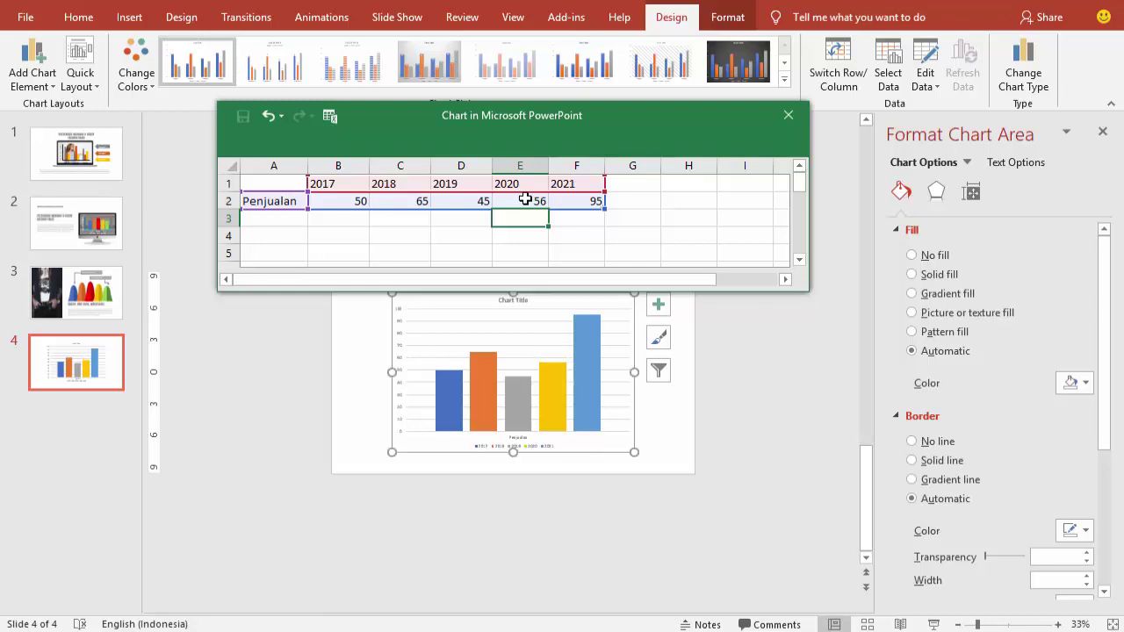
left_click(574, 201)
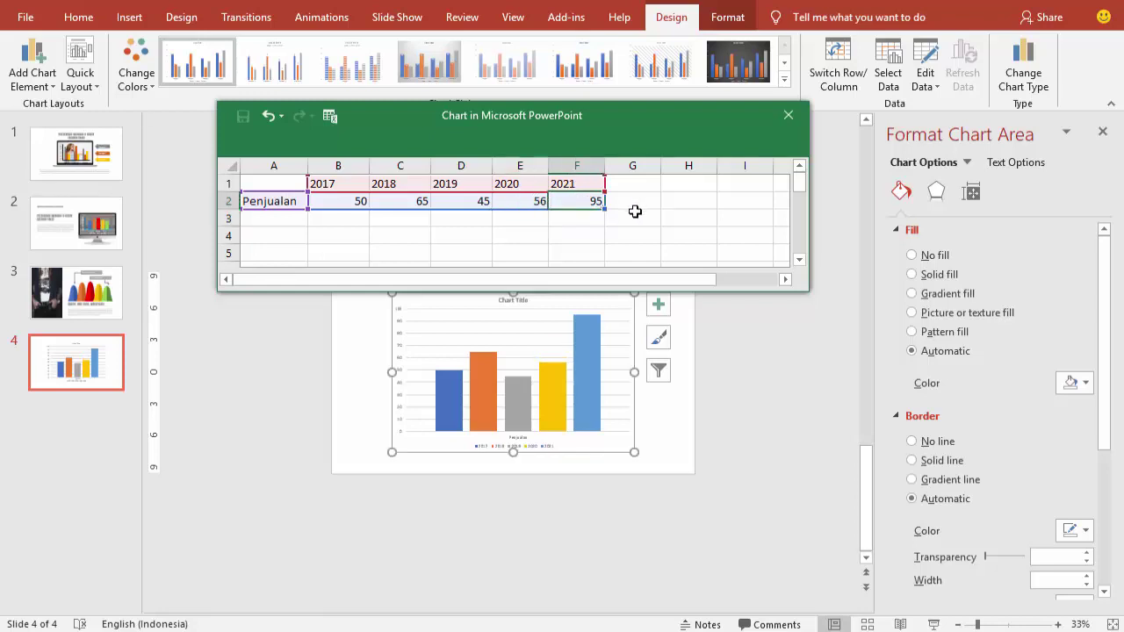
type("75")
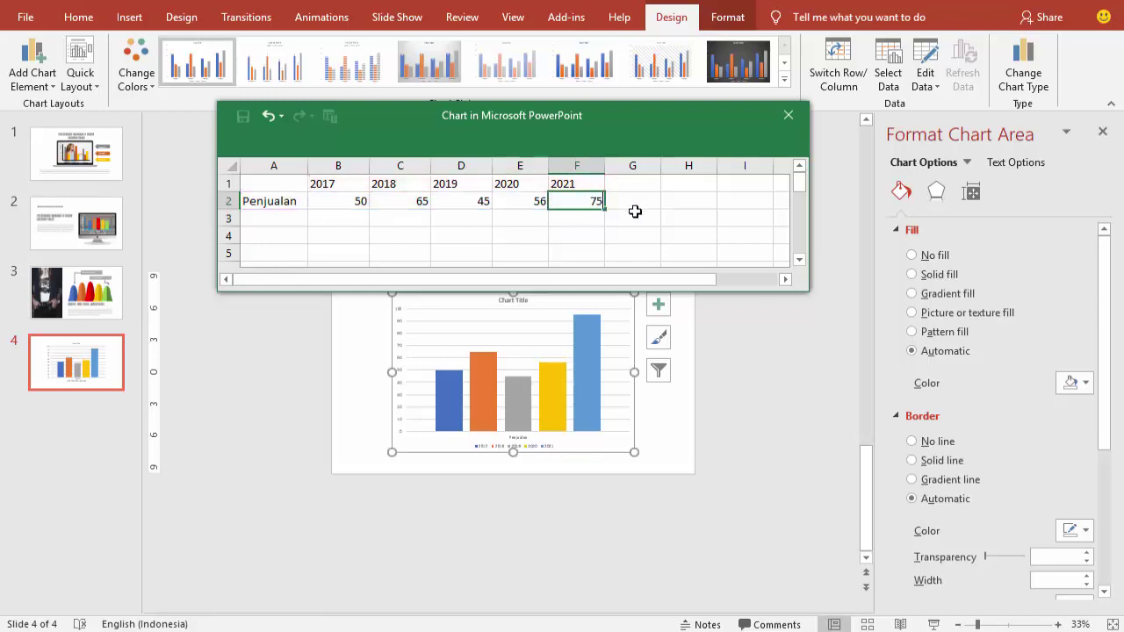
key("Return")
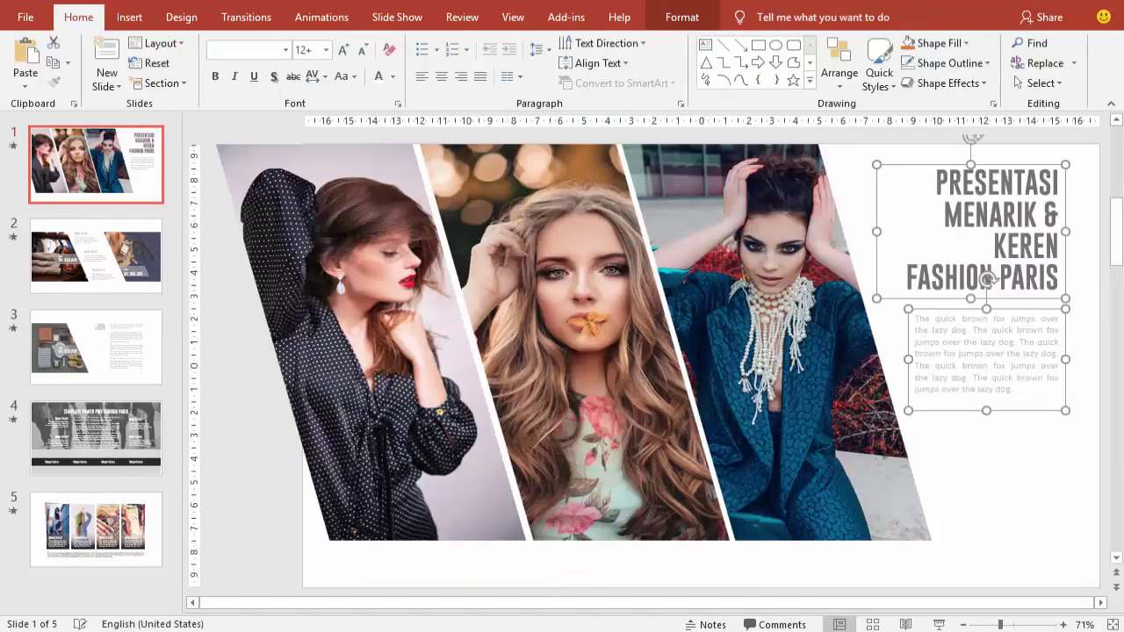
left_click(508, 590)
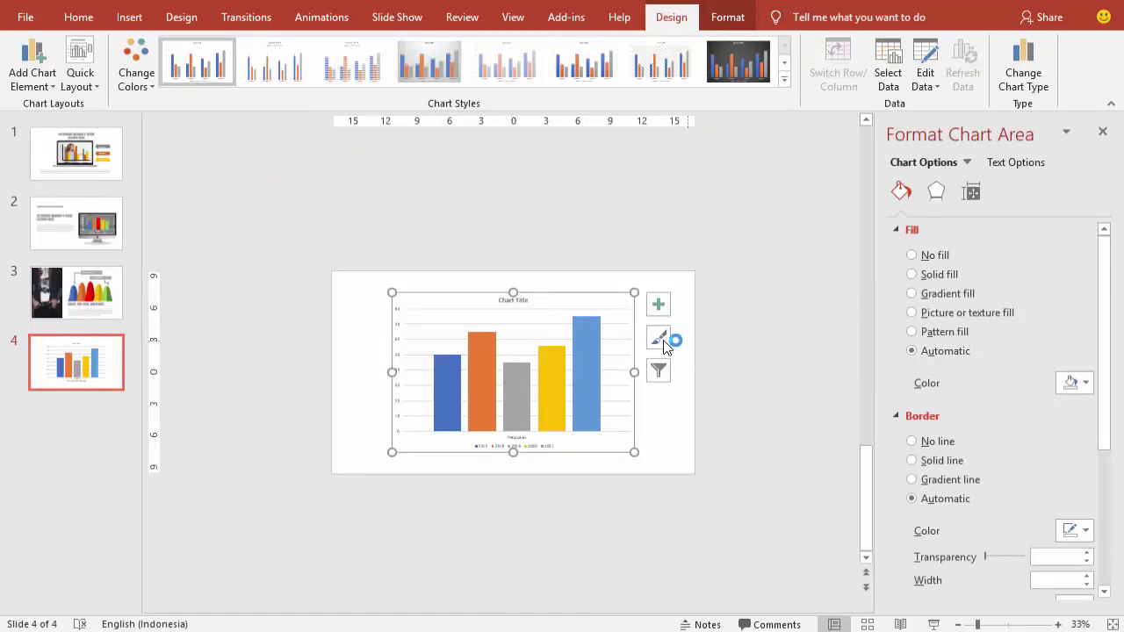
- Delete the chart's gridlines and vertical value axis
left_click(618, 309)
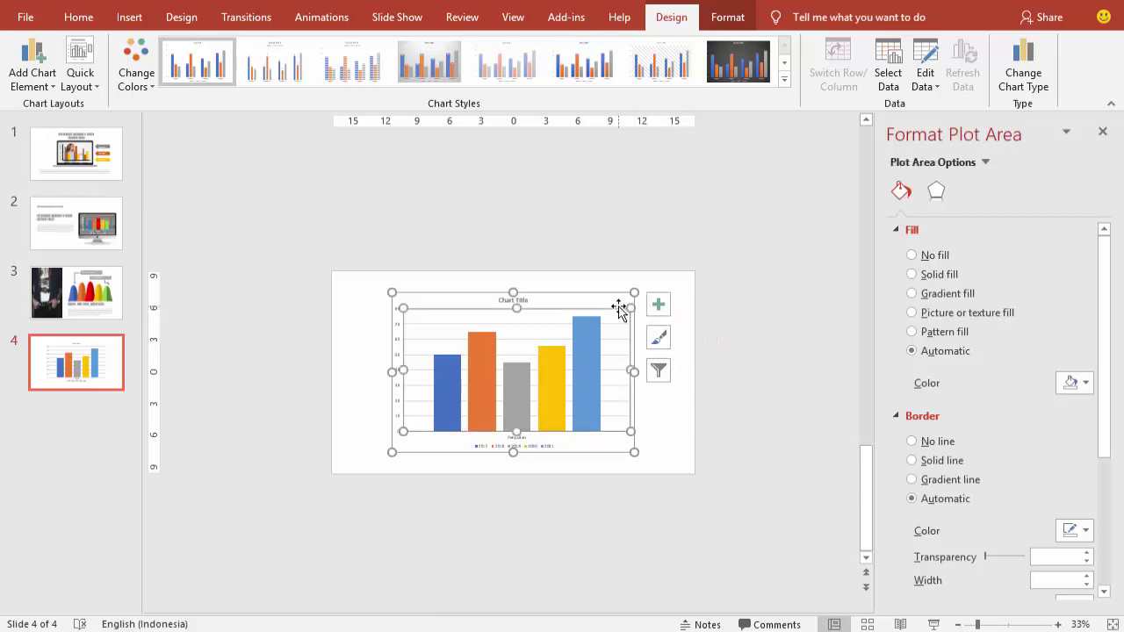
scroll(630, 310, "up", 3)
left_click(775, 266)
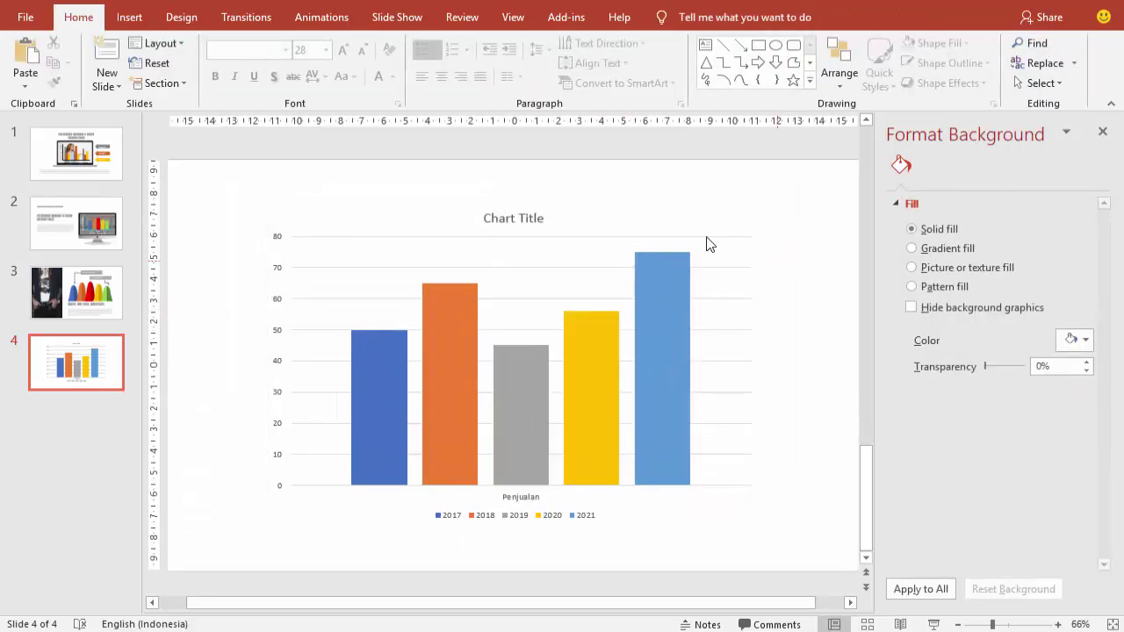
left_click(705, 232)
left_click(705, 236)
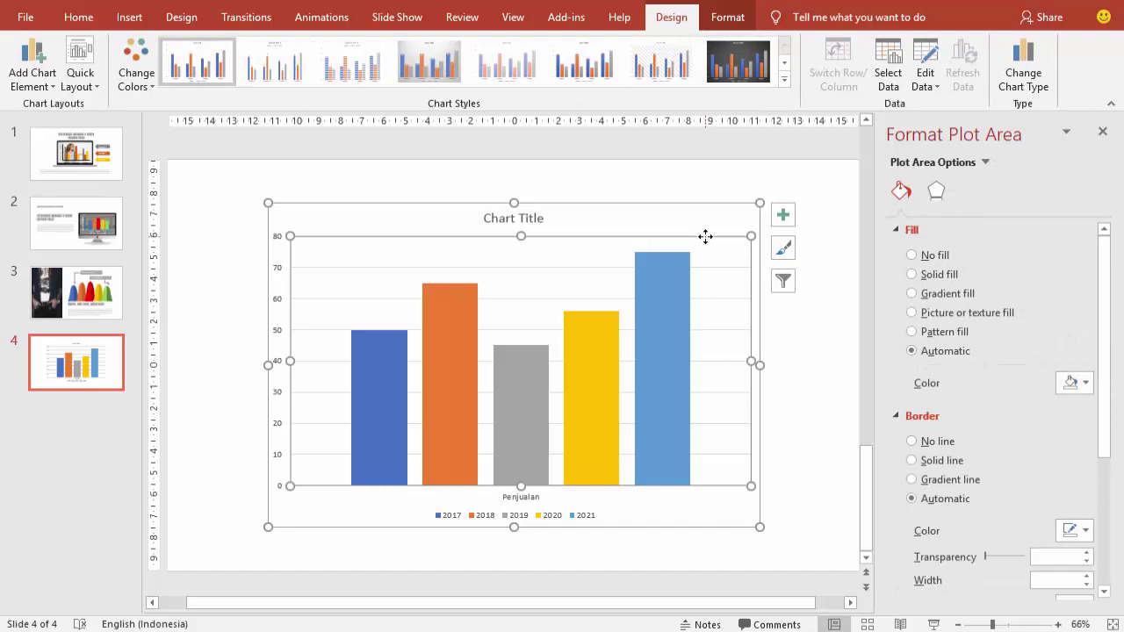
left_click(584, 267)
key("Delete")
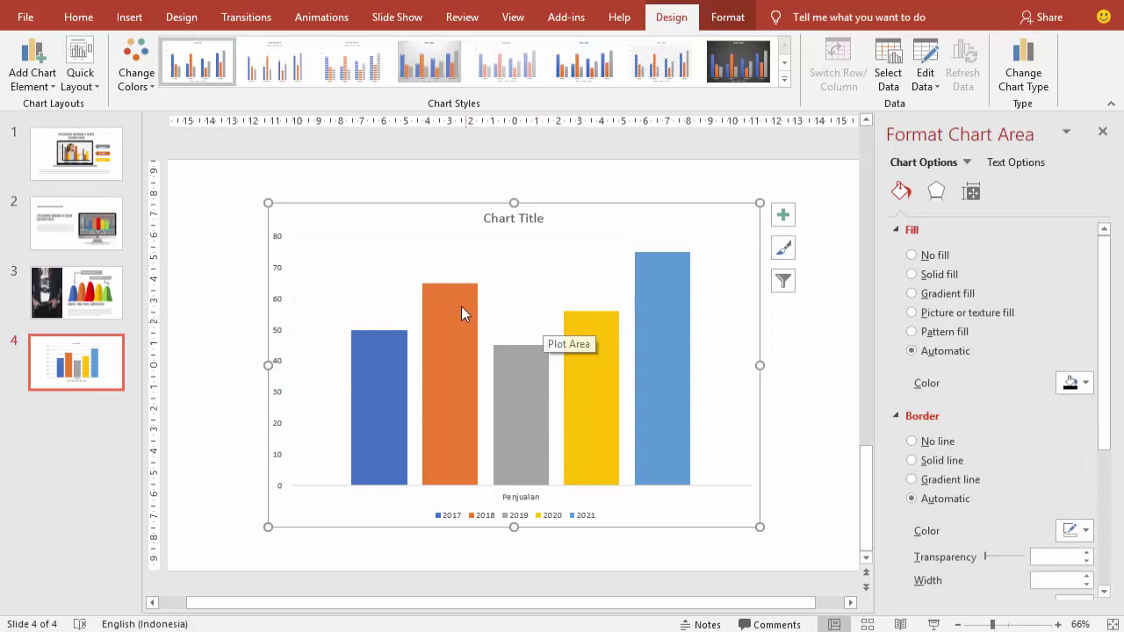
left_click(292, 288)
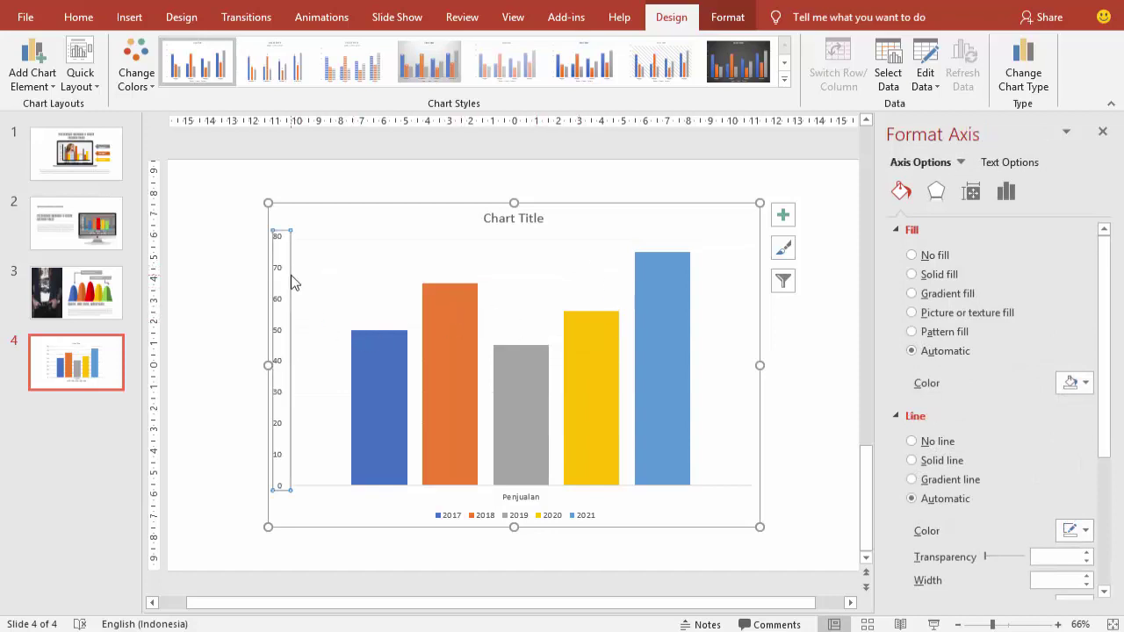
key("Delete")
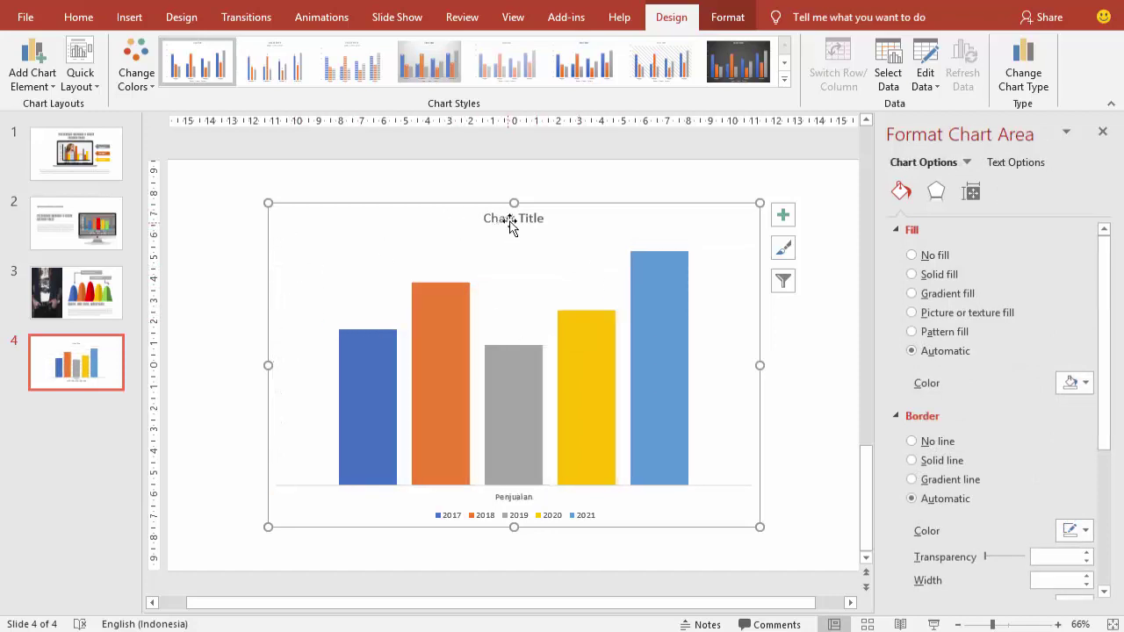
- Delete the chart title, the legend and the horizontal category axis
left_click(512, 223)
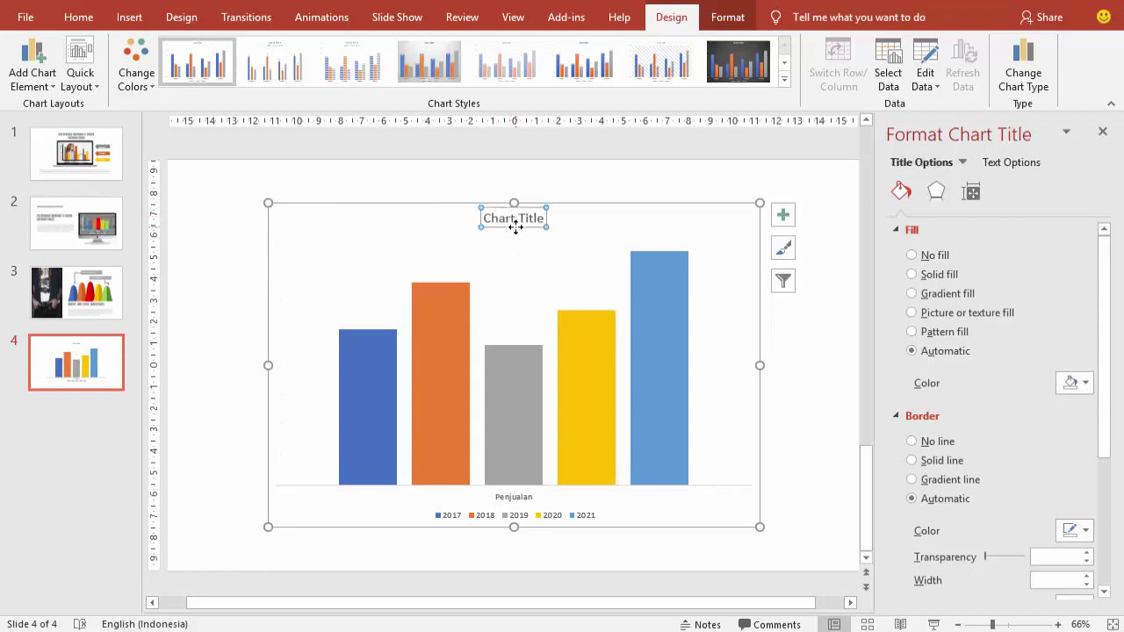
key("Delete")
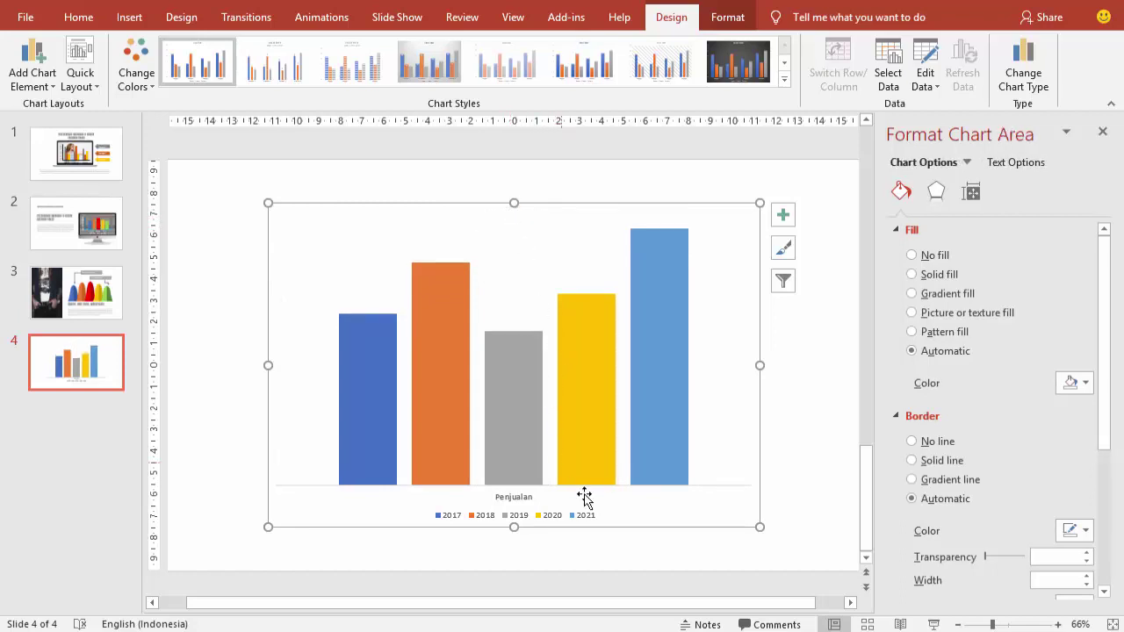
left_click(586, 518)
left_click(573, 504)
left_click(573, 509)
key("Delete")
left_click(523, 518)
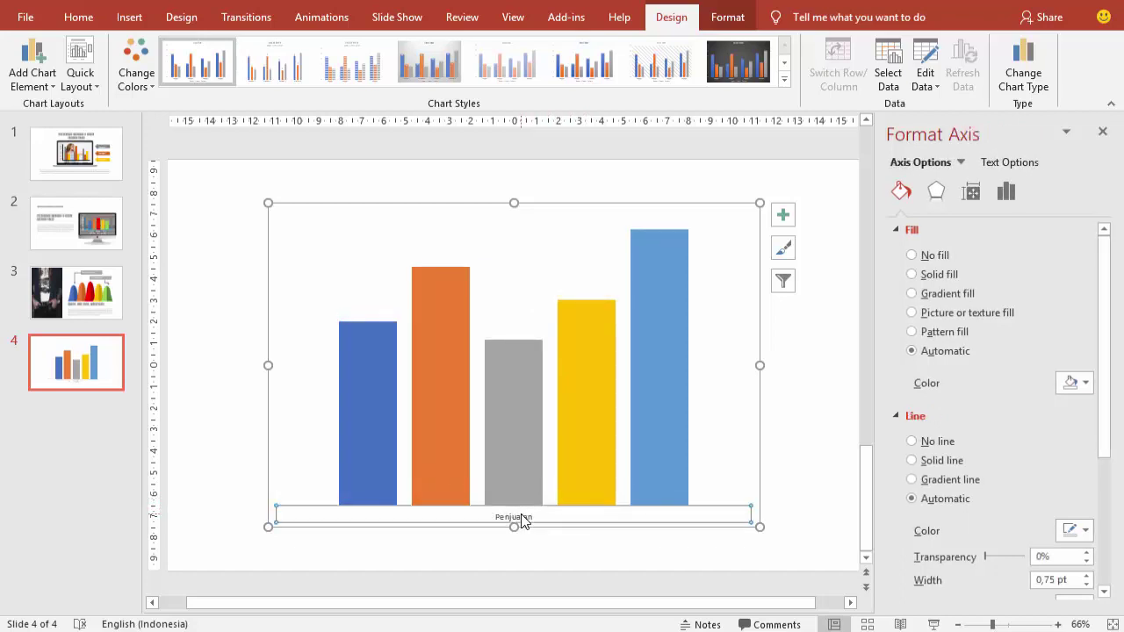
key("Delete")
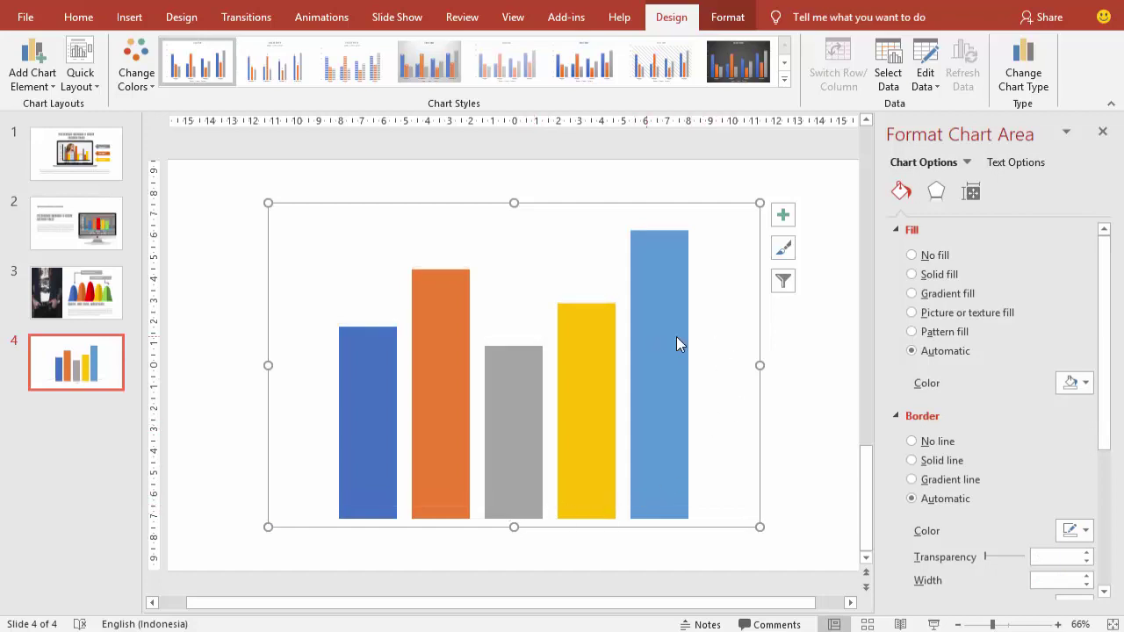
- Shrink the chart toward the slide's lower right
scroll(660, 338, "down", 2, "ctrl")
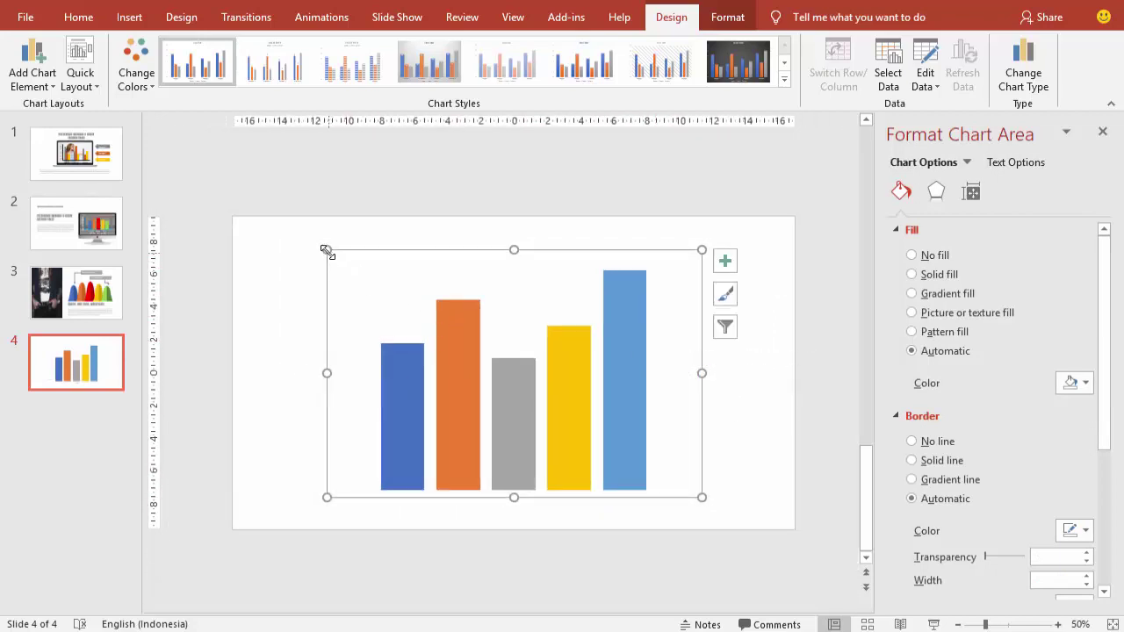
left_click_drag(326, 250, 469, 325)
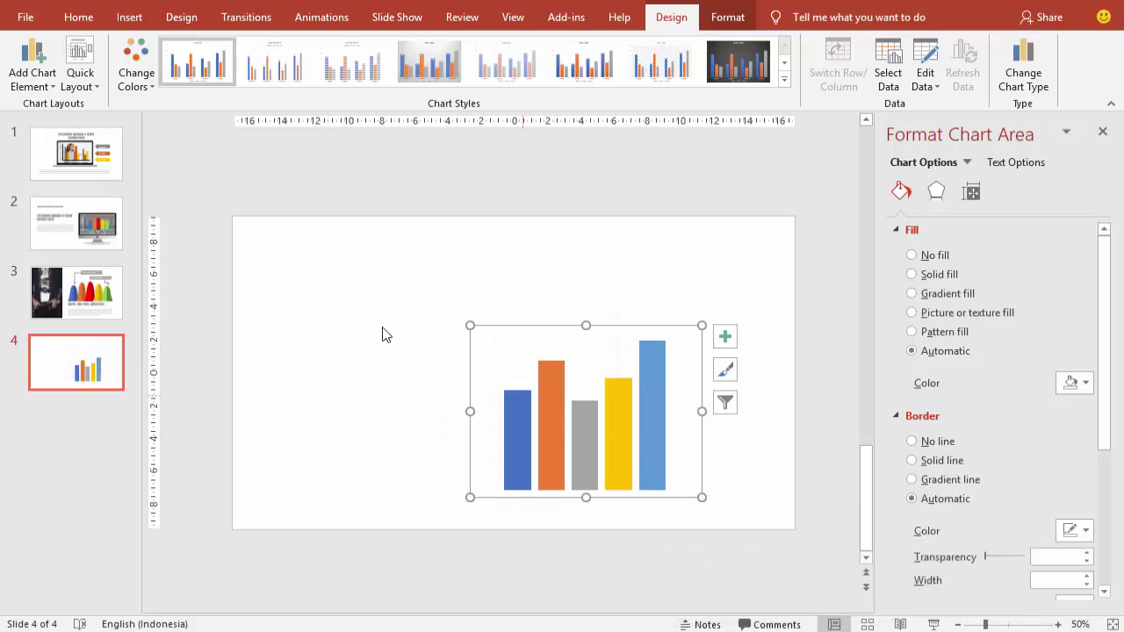
left_click(306, 216)
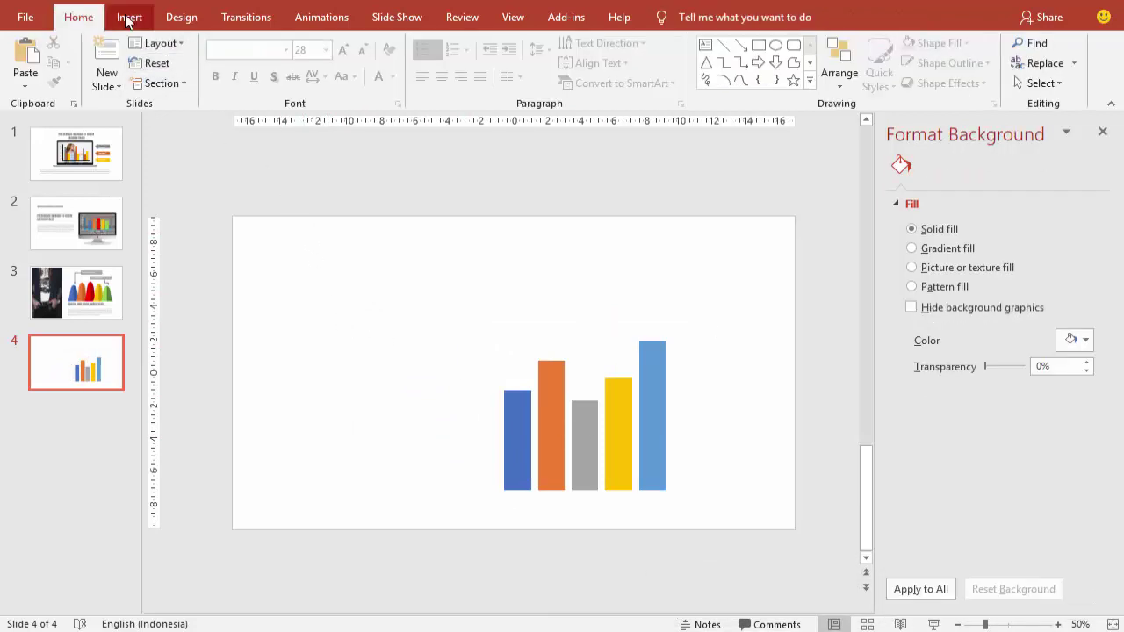
- Draw a blue triangle at the slide's upper left
left_click(128, 18)
left_click(320, 83)
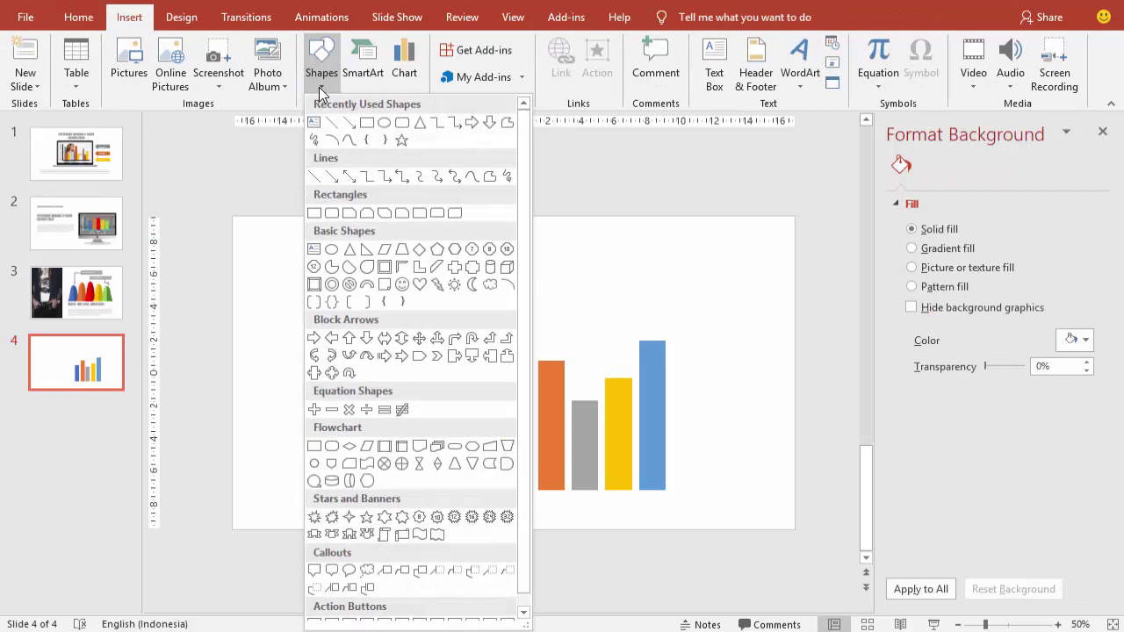
left_click(409, 124)
left_click_drag(317, 249, 391, 329)
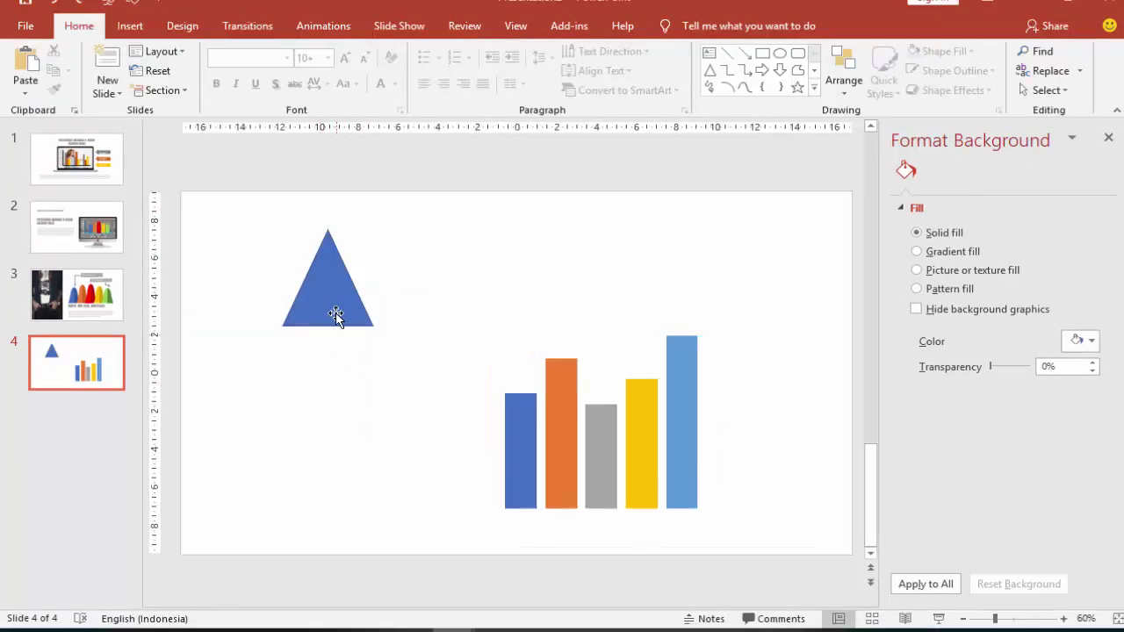
left_click(334, 304)
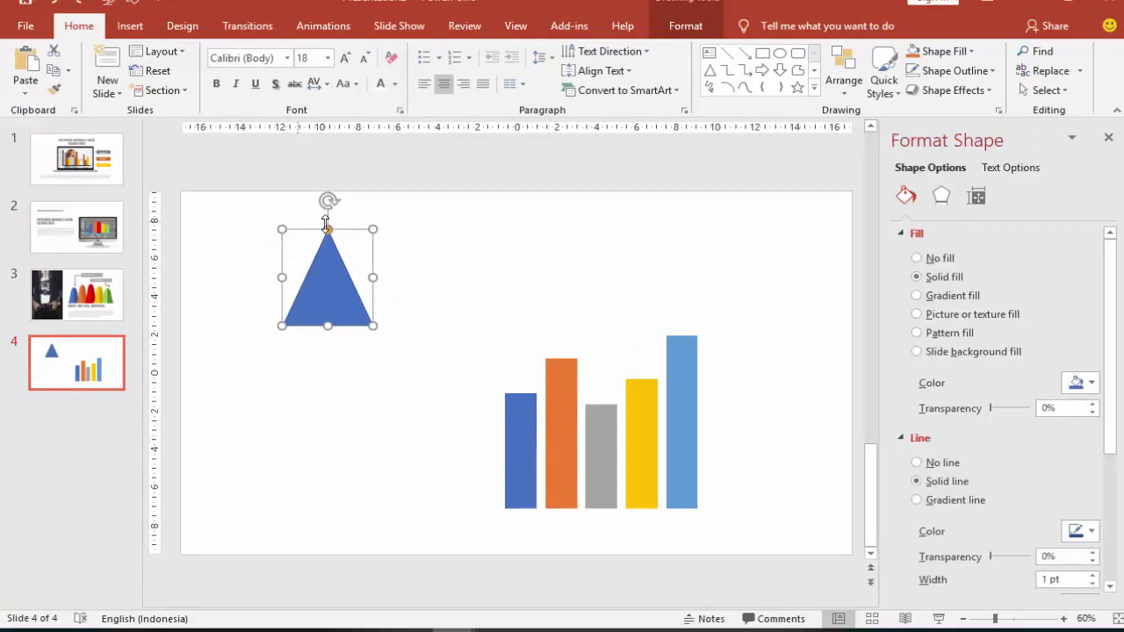
- Draw an oval over the triangle and stretch it into a tall ellipse
left_click(130, 26)
left_click(323, 75)
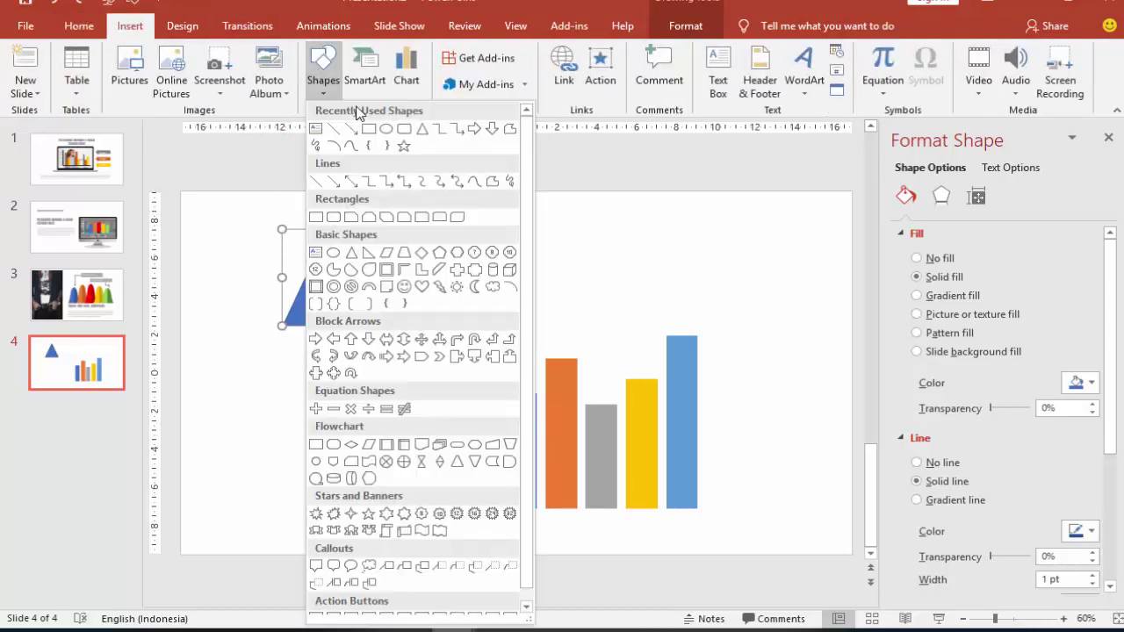
left_click(367, 129)
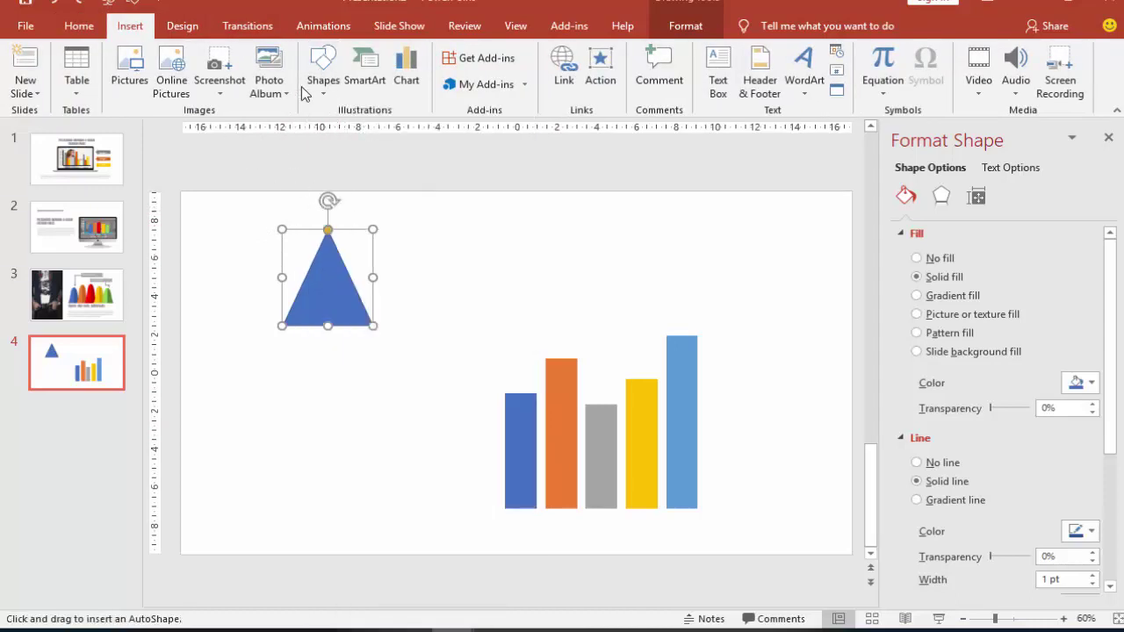
left_click(330, 59)
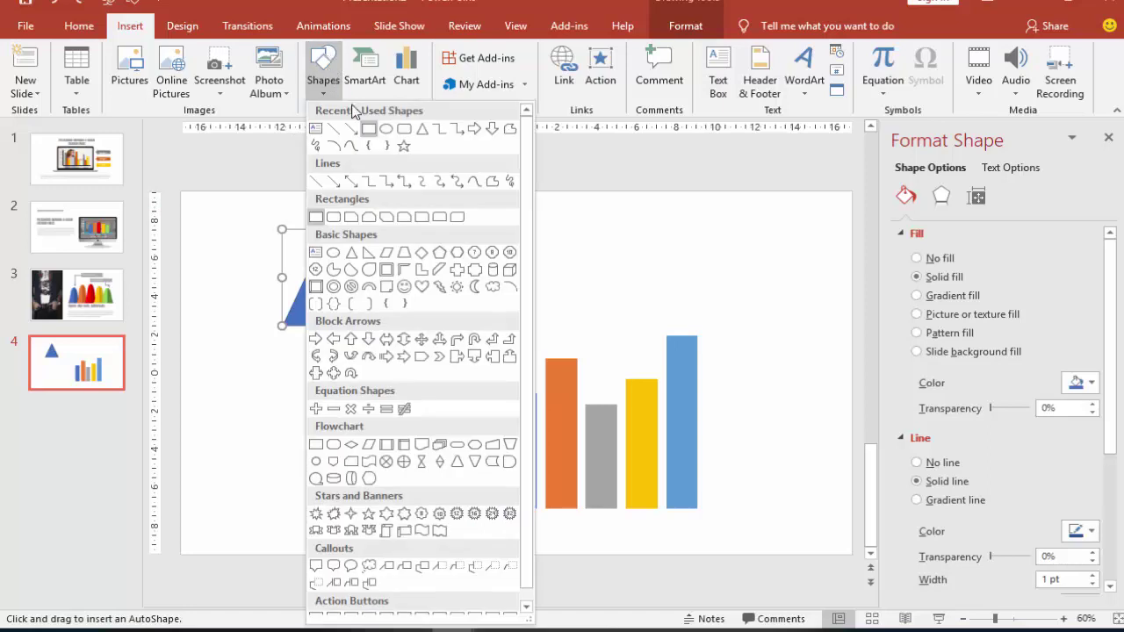
left_click(387, 132)
left_click_drag(375, 190, 517, 326)
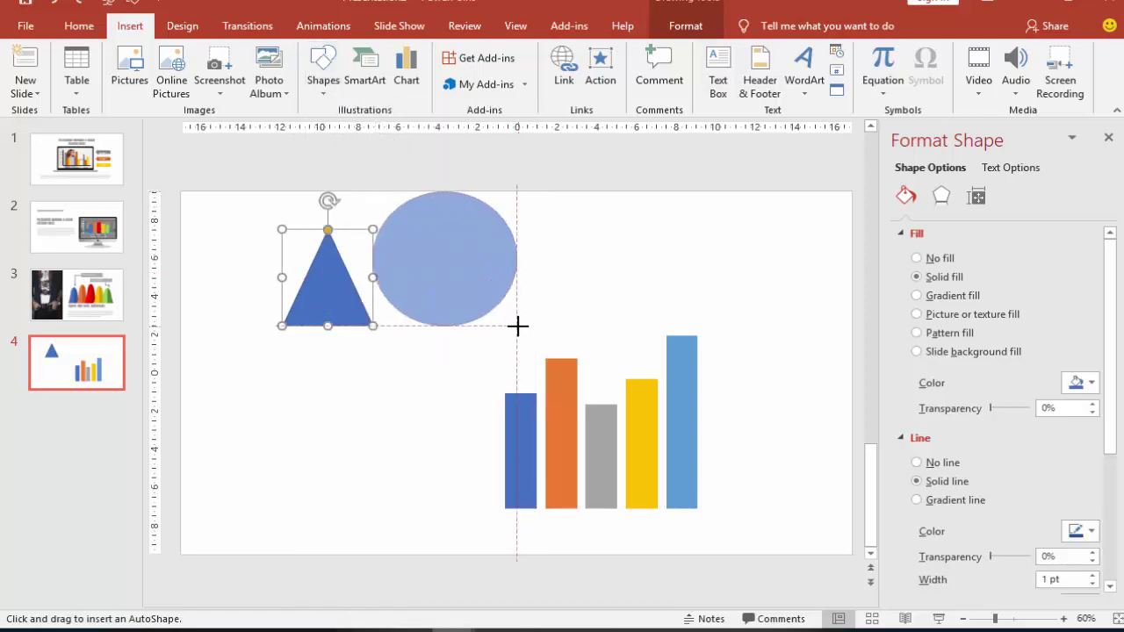
left_click_drag(446, 271, 396, 252)
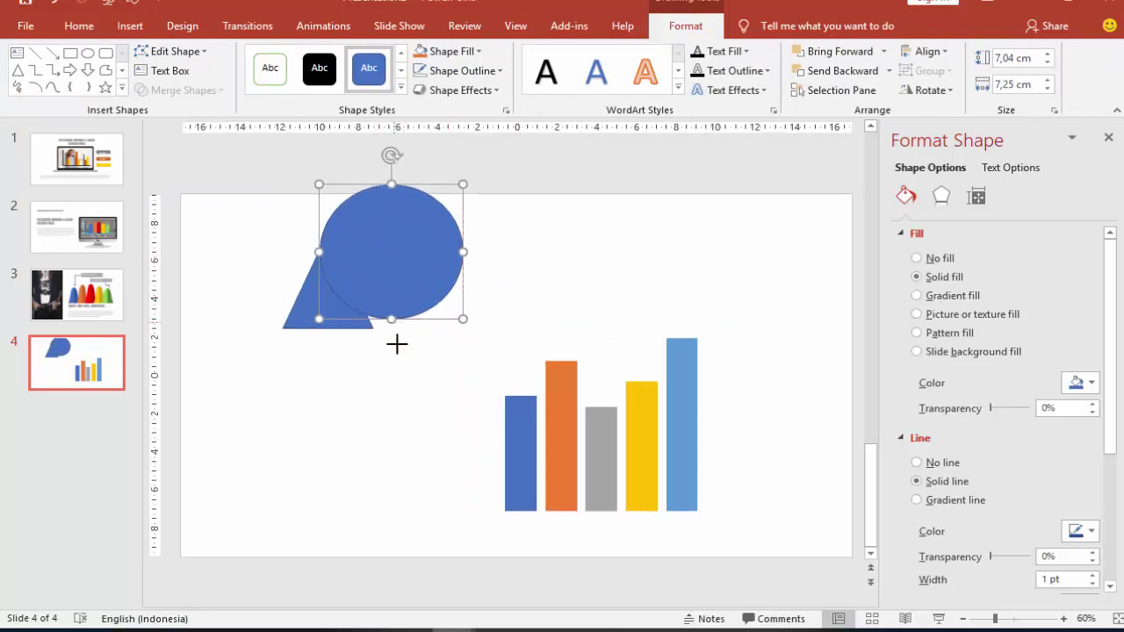
left_click_drag(392, 318, 391, 351)
left_click_drag(401, 293, 411, 267)
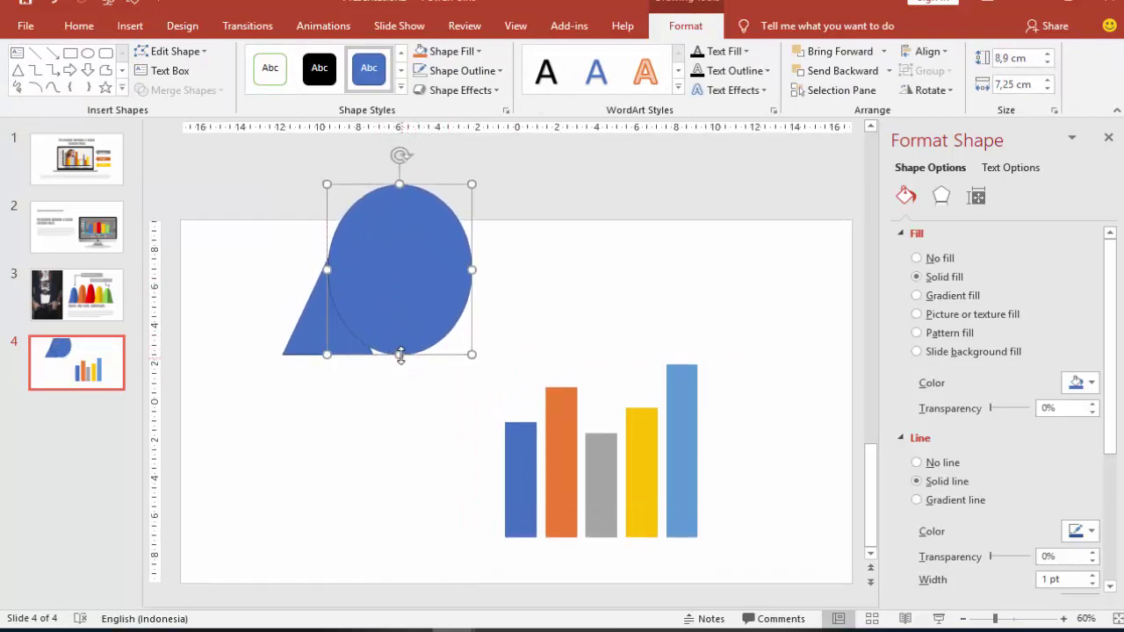
left_click_drag(396, 351, 400, 382)
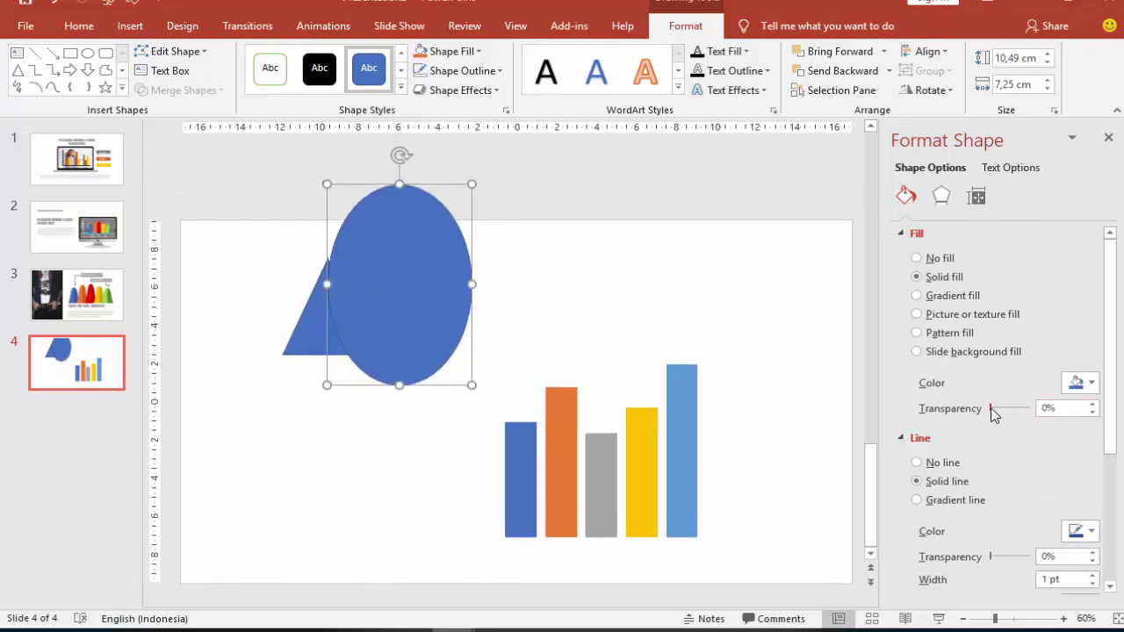
- Make the ellipse 42% transparent and place a copy left of the triangle at its apex
left_click_drag(992, 409, 1007, 409)
scroll(468, 343, "up", 4, "ctrl")
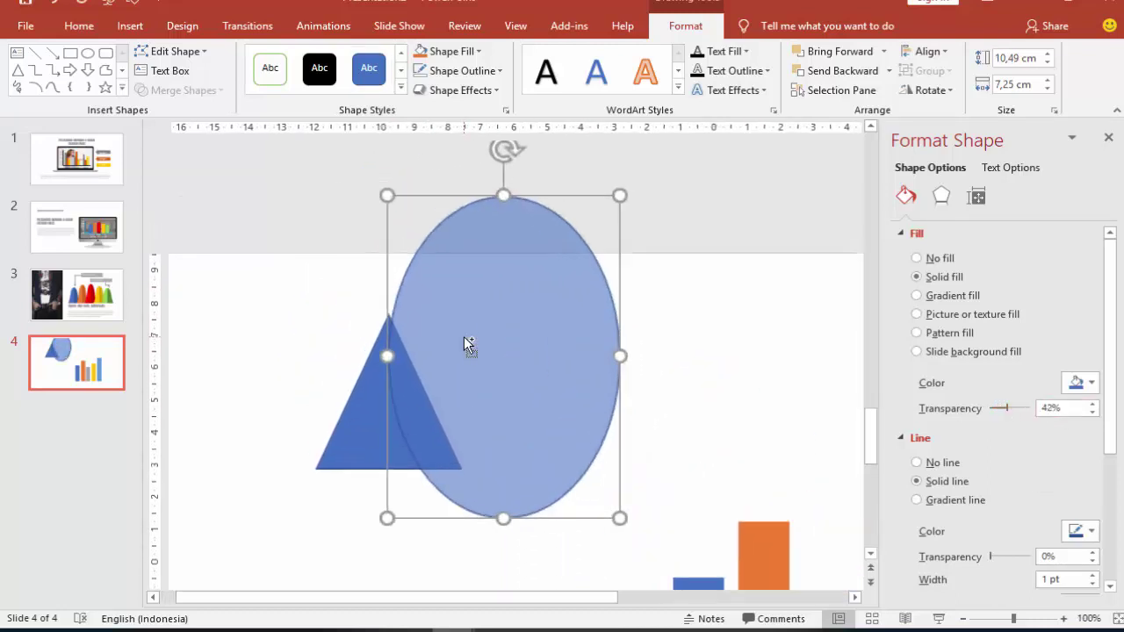
left_click_drag(504, 337, 500, 266)
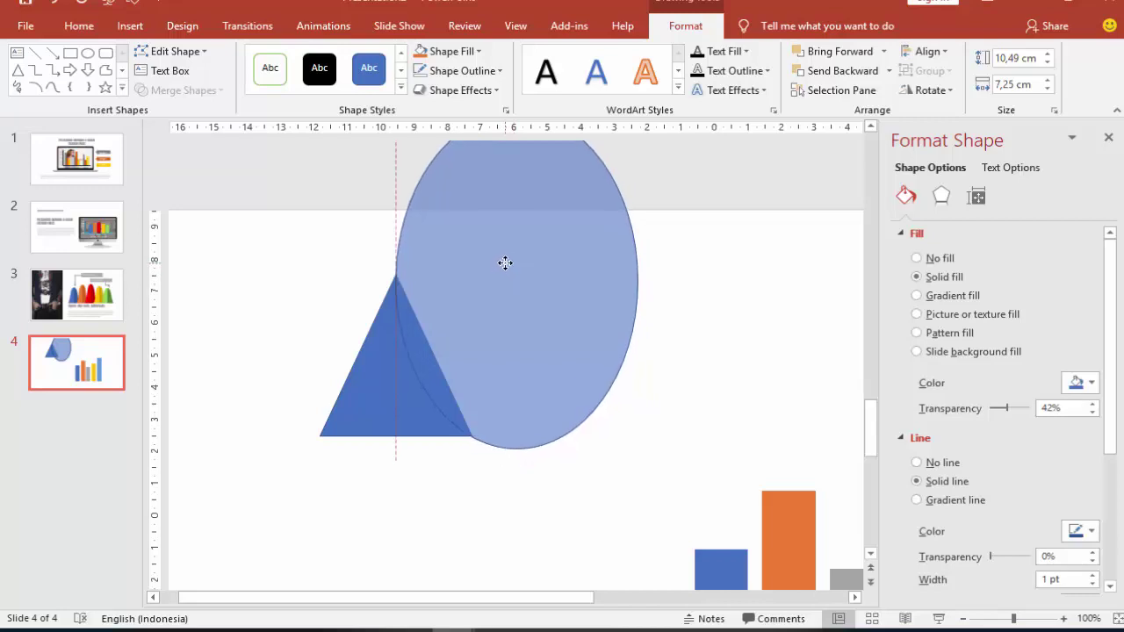
left_click_drag(501, 266, 356, 251)
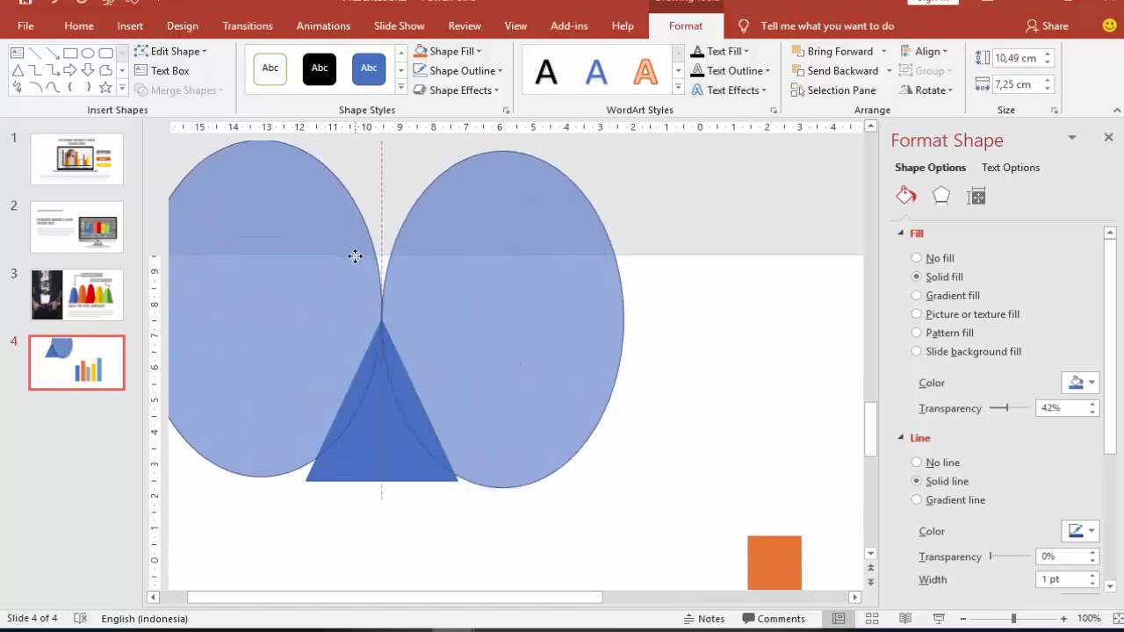
left_click_drag(356, 252, 352, 272)
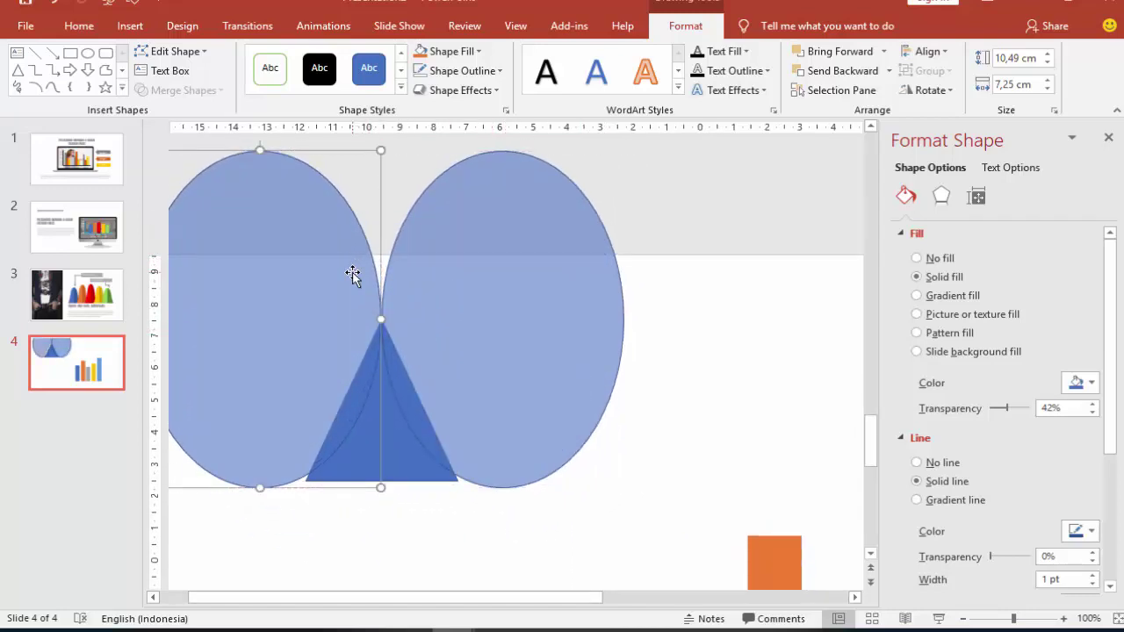
- Nudge the left and right ellipses so they line up at the triangle's apex
key("Down")
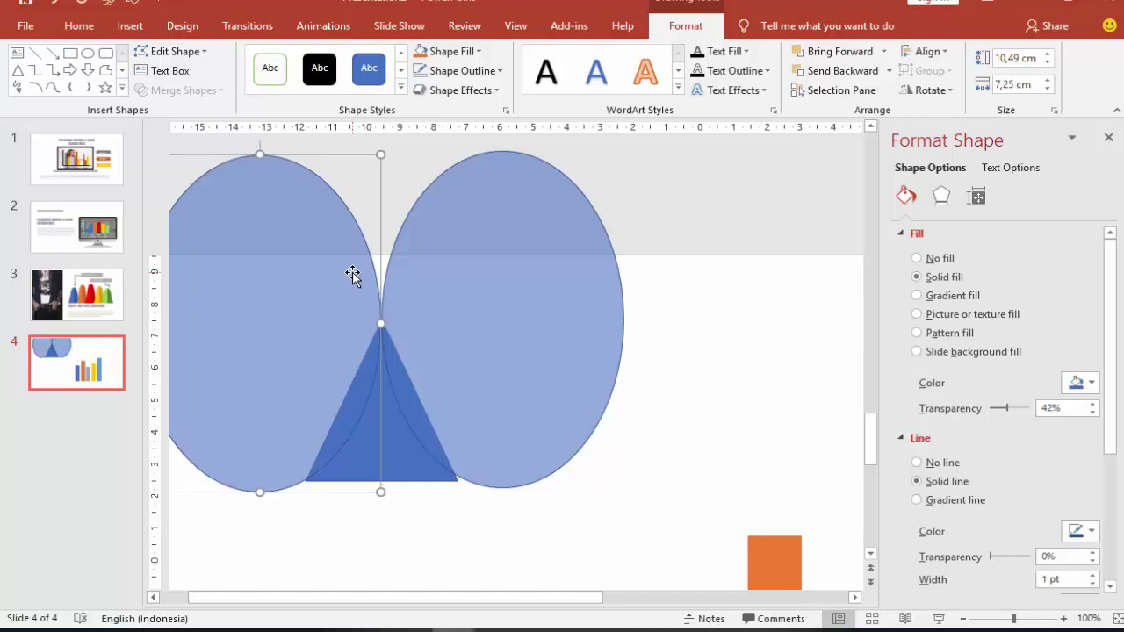
left_click(684, 294)
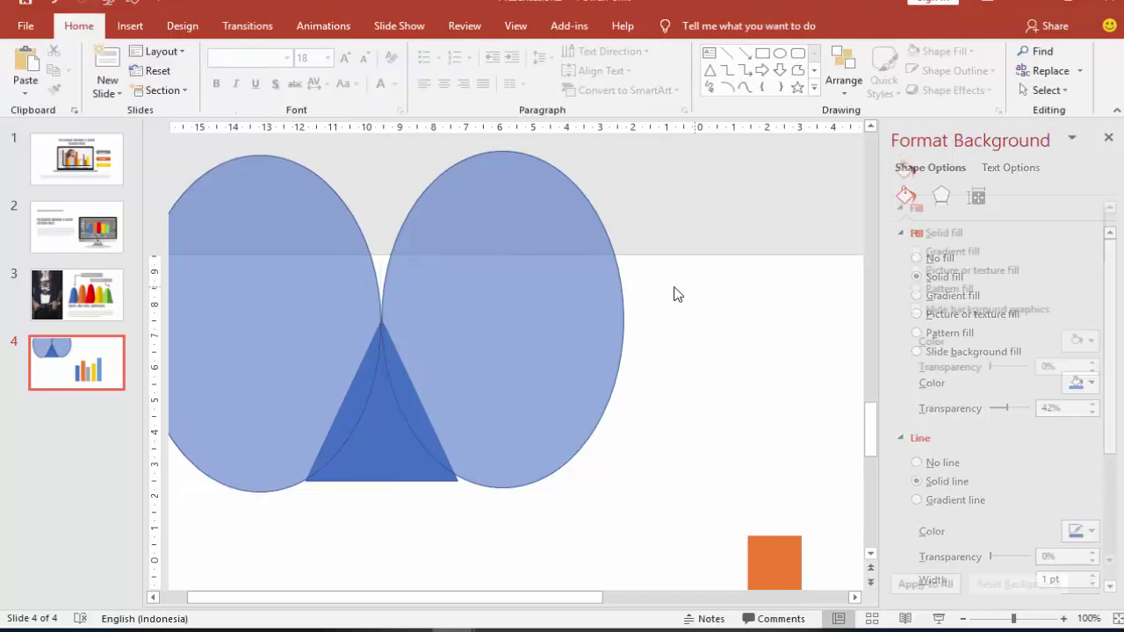
left_click(527, 329)
key("Down")
key("Down")
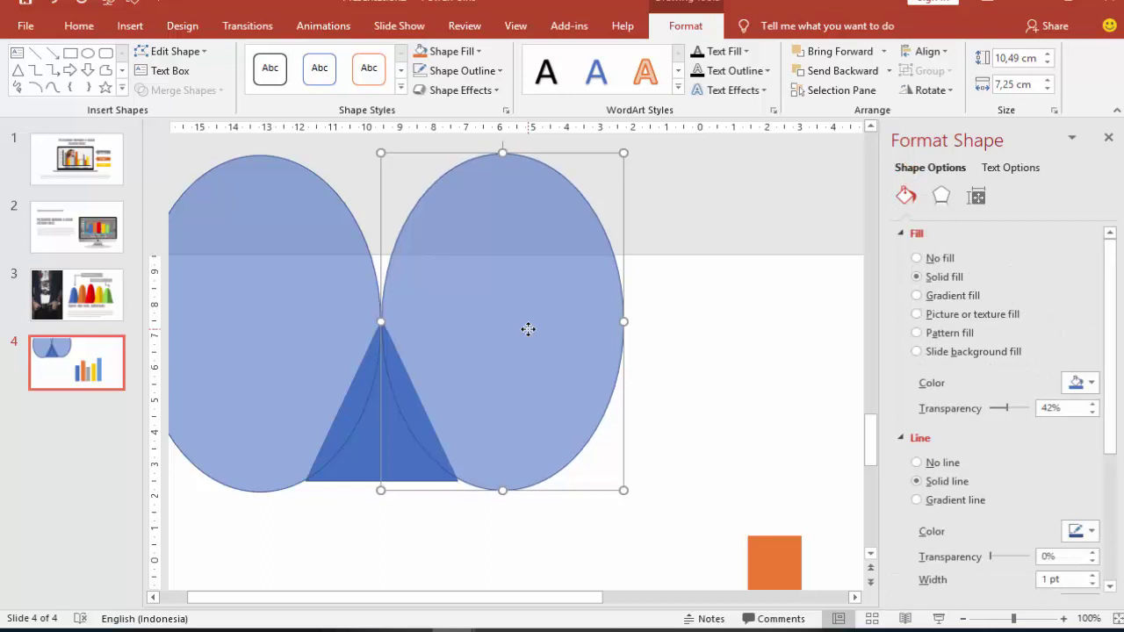
key("Down")
key("ctrl+z")
left_click(658, 339)
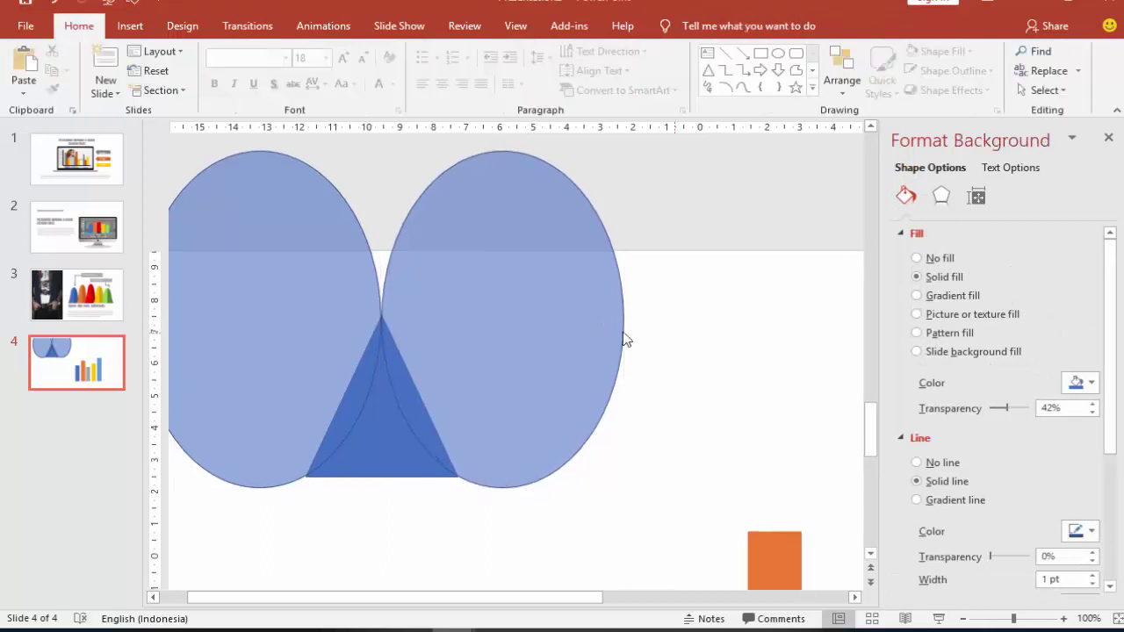
- Subtract the right and then the left ellipse from the triangle with Merge Shapes
left_click(373, 449)
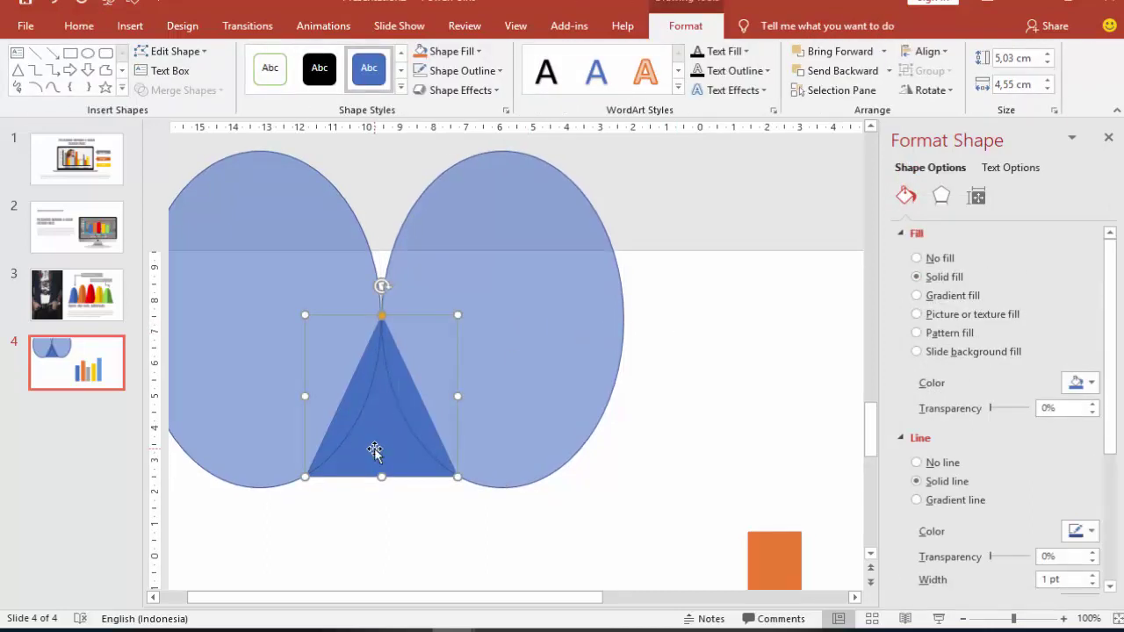
left_click(543, 301, "shift")
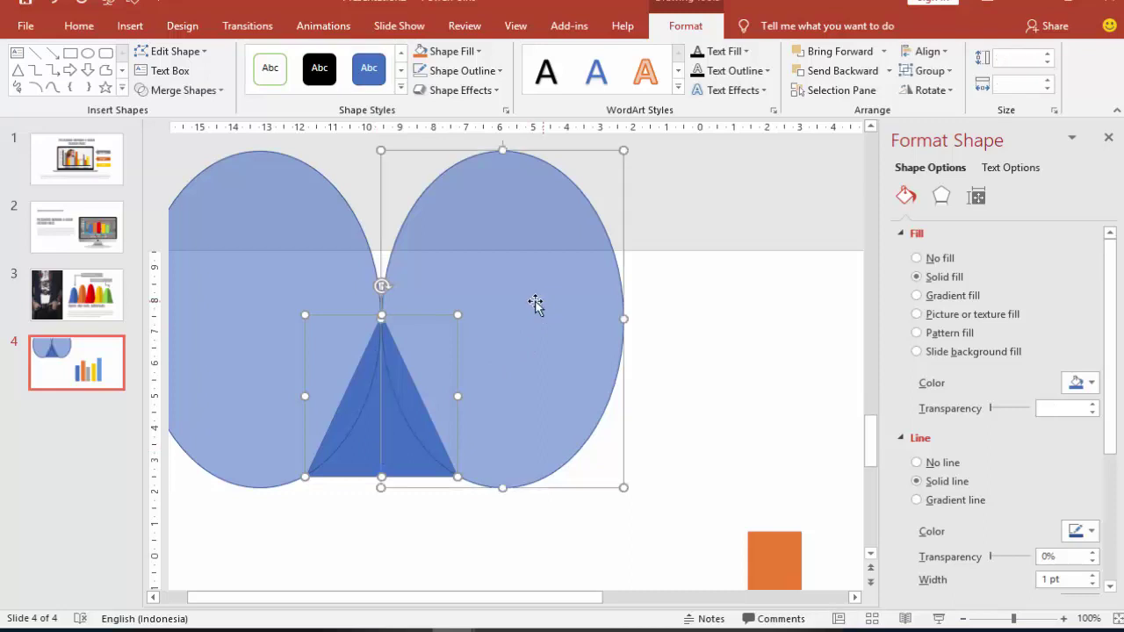
left_click(184, 91)
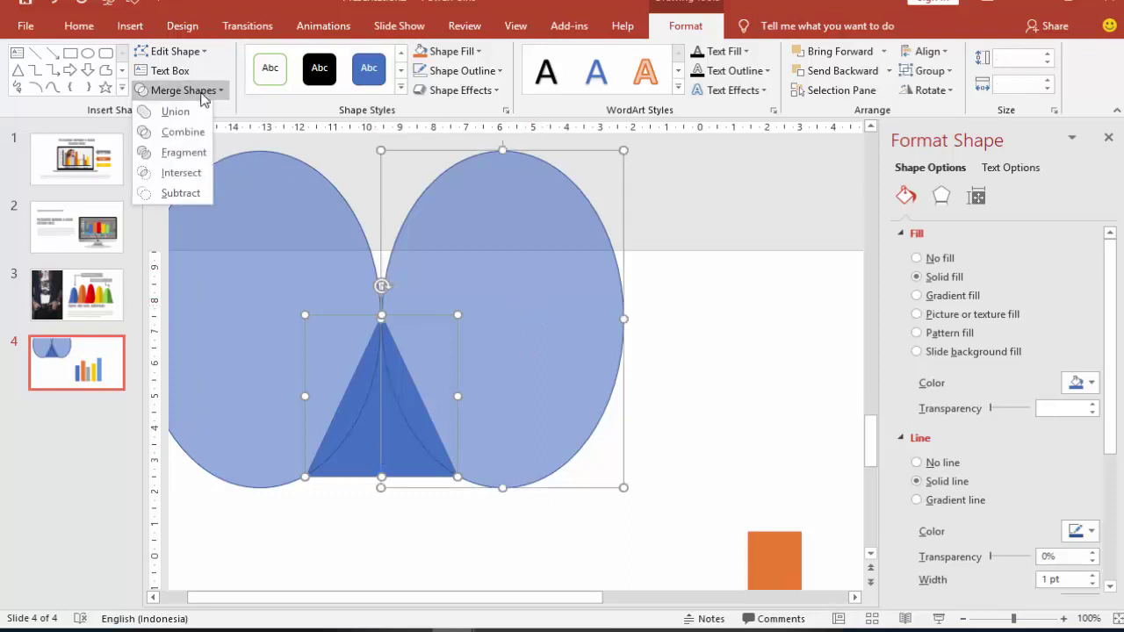
left_click(199, 193)
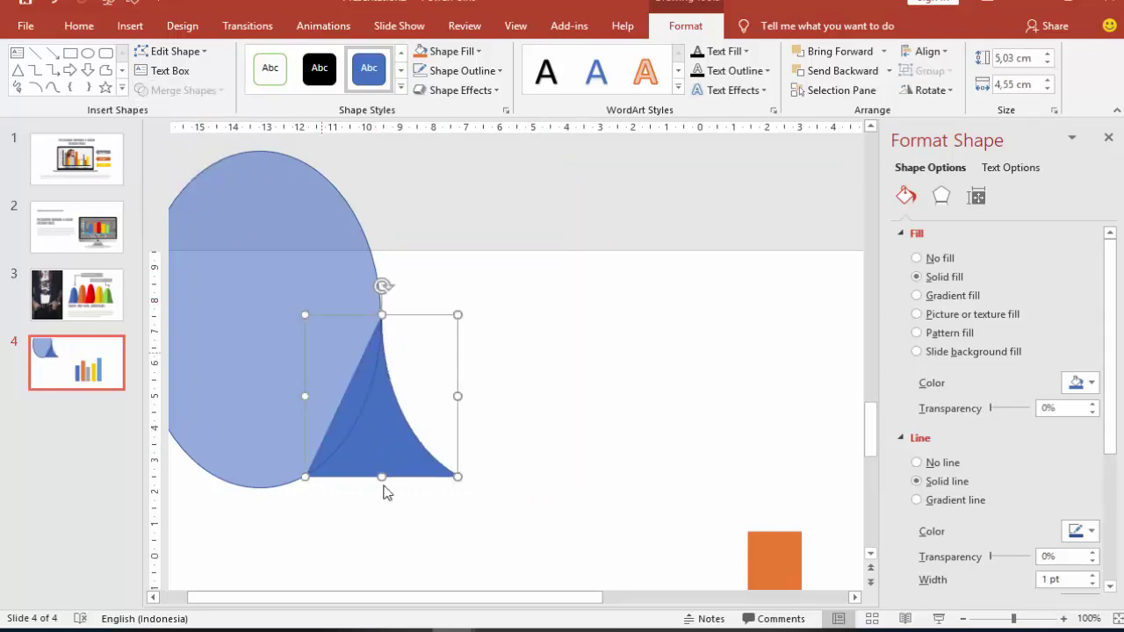
left_click(551, 409)
left_click(388, 444)
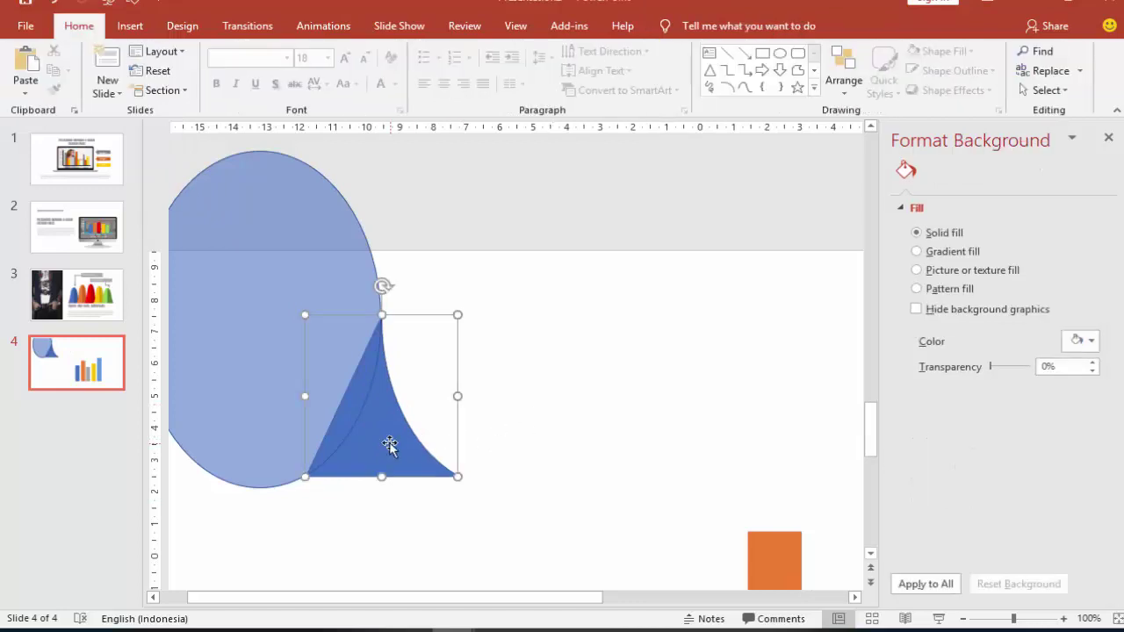
left_click(274, 239, "shift")
left_click(202, 91)
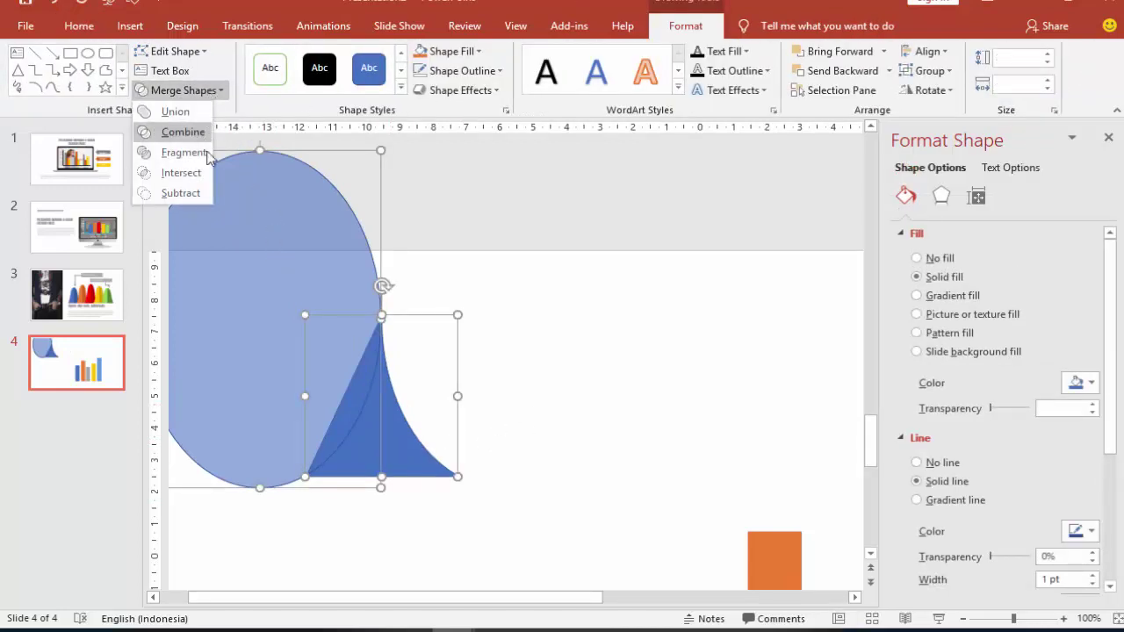
left_click(196, 191)
- Give the resulting concave spike shape a gradient fill
left_click(579, 326)
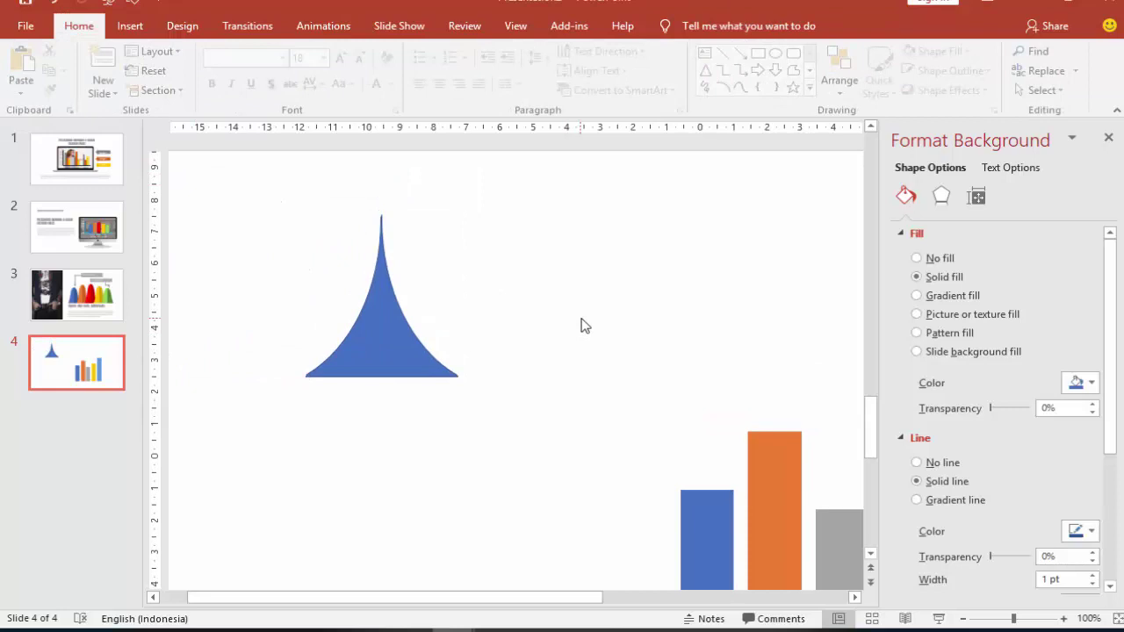
left_click(399, 344)
left_click(938, 296)
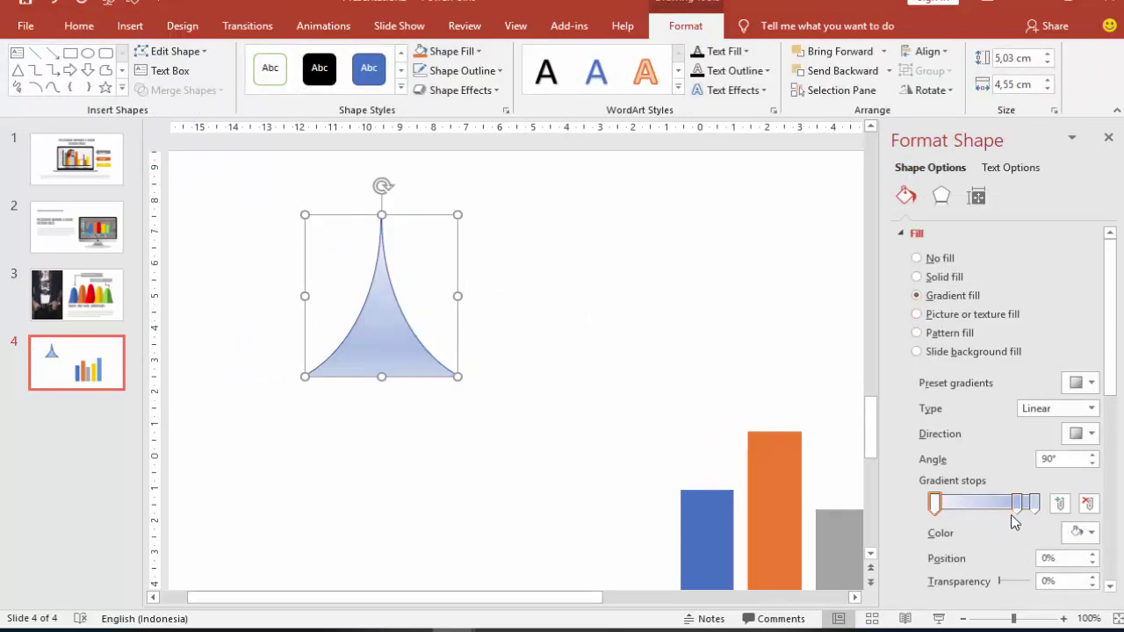
- Reduce the gradient to two stops, light blue to dark blue, with a partly transparent end
left_click_drag(1010, 516, 959, 522)
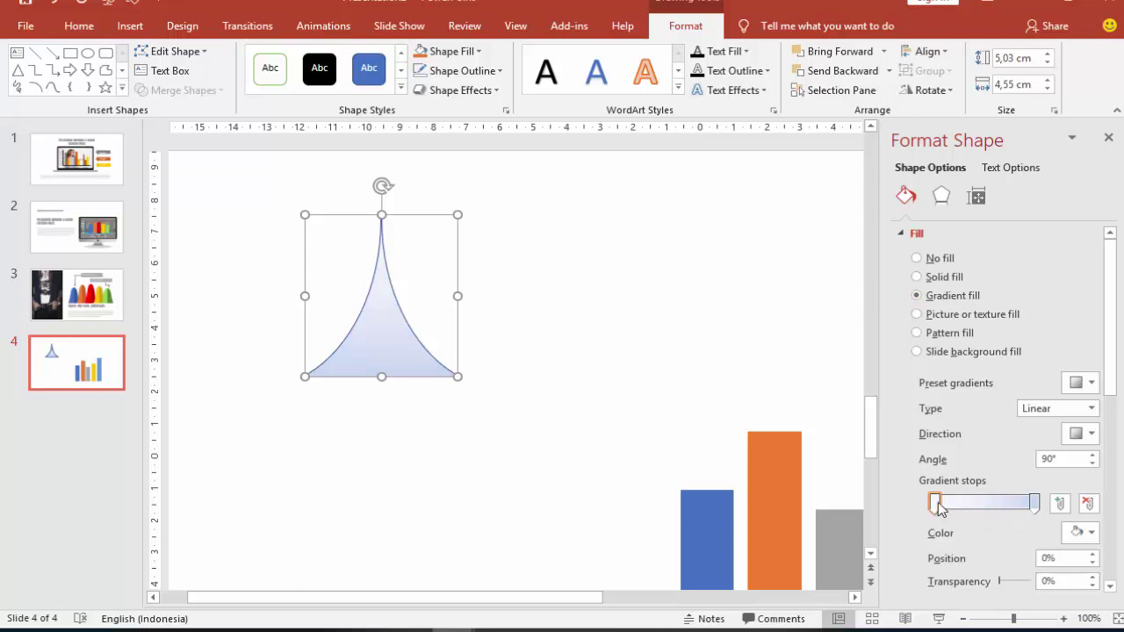
left_click(1079, 532)
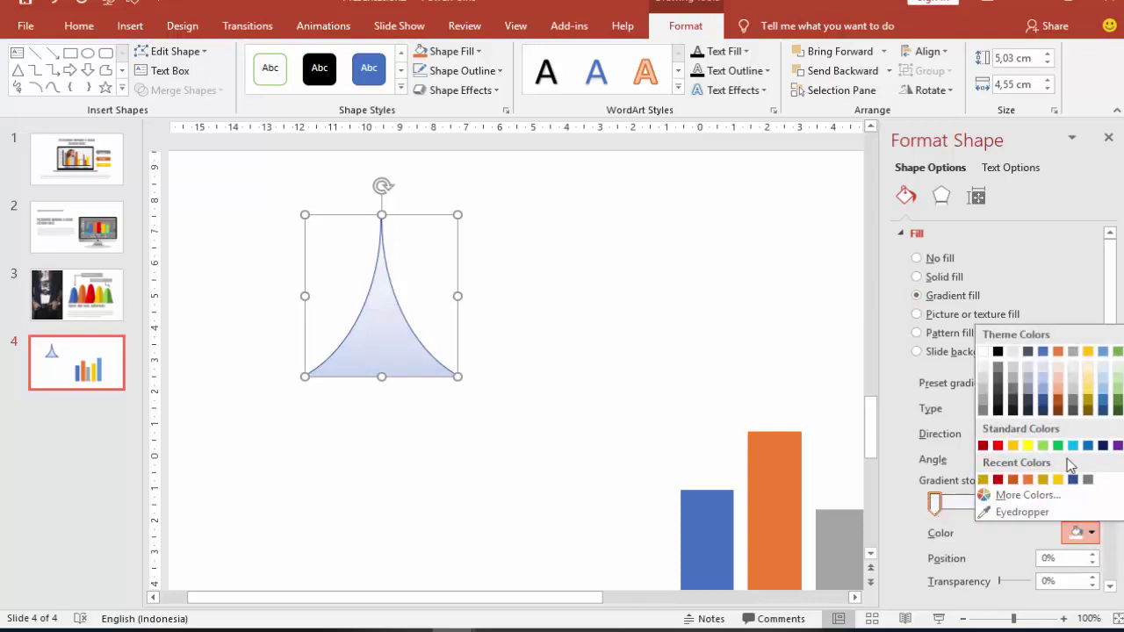
left_click(1073, 446)
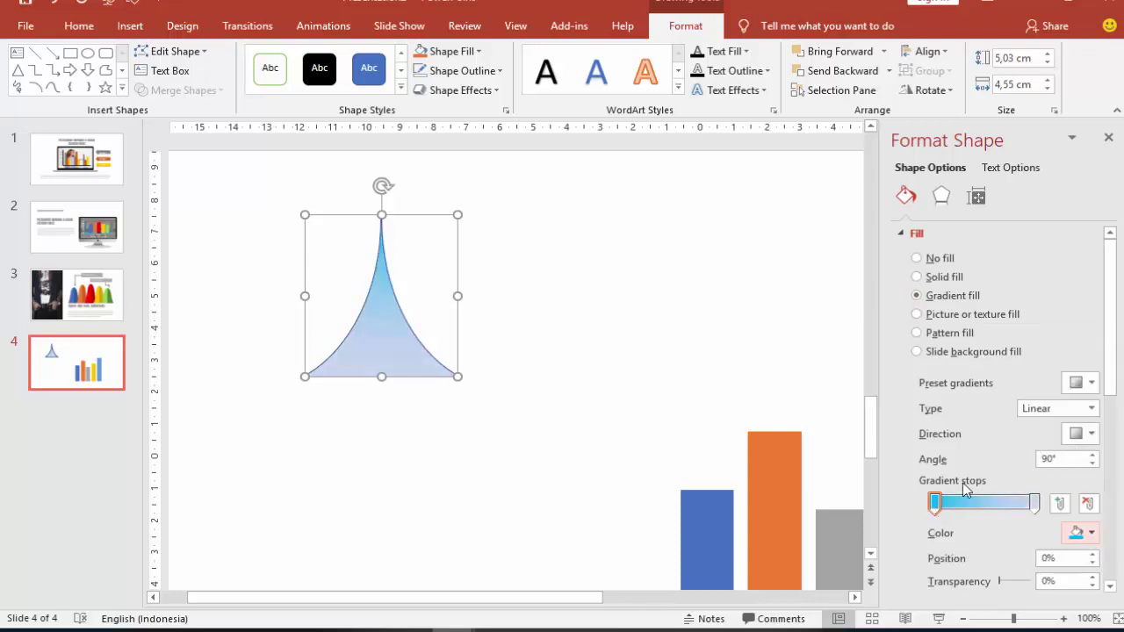
left_click(1035, 502)
left_click(1080, 532)
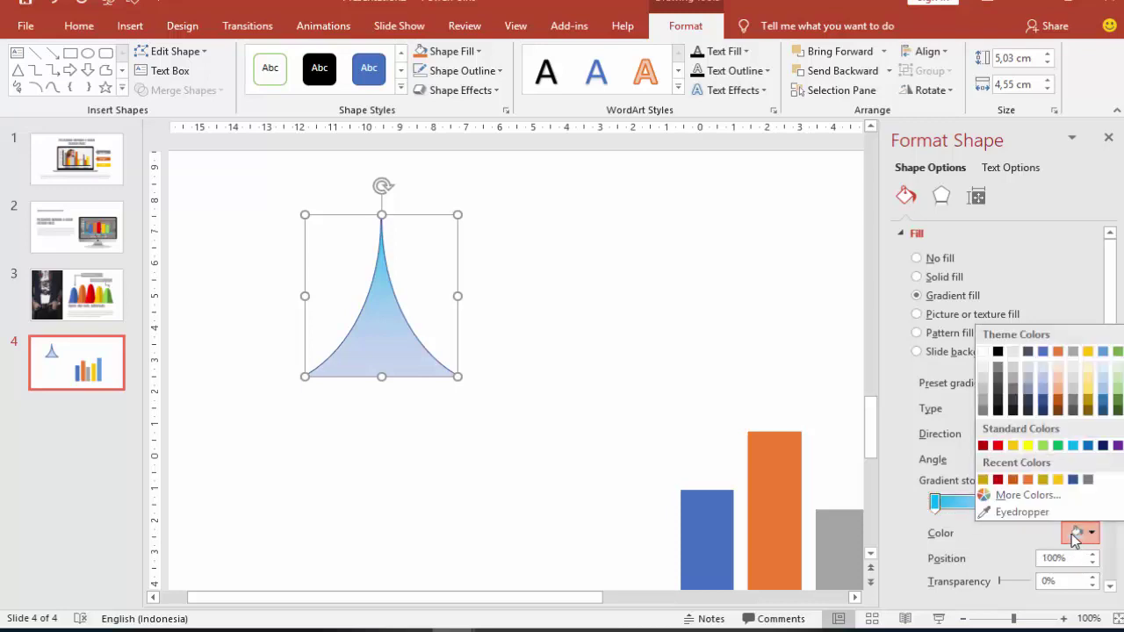
left_click(1087, 445)
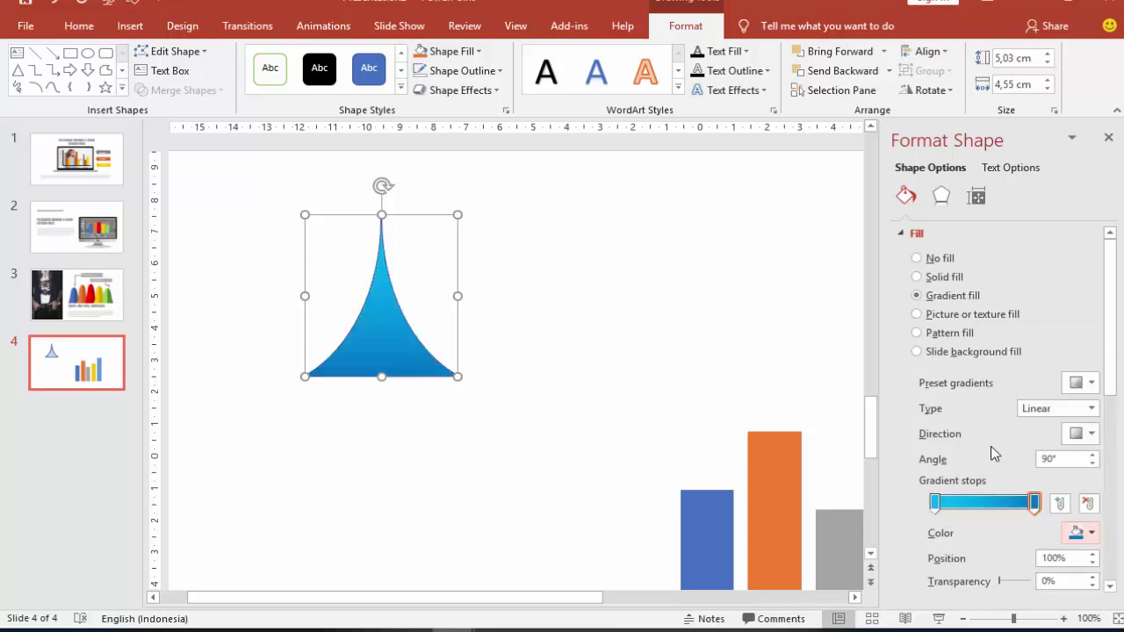
left_click(1036, 506)
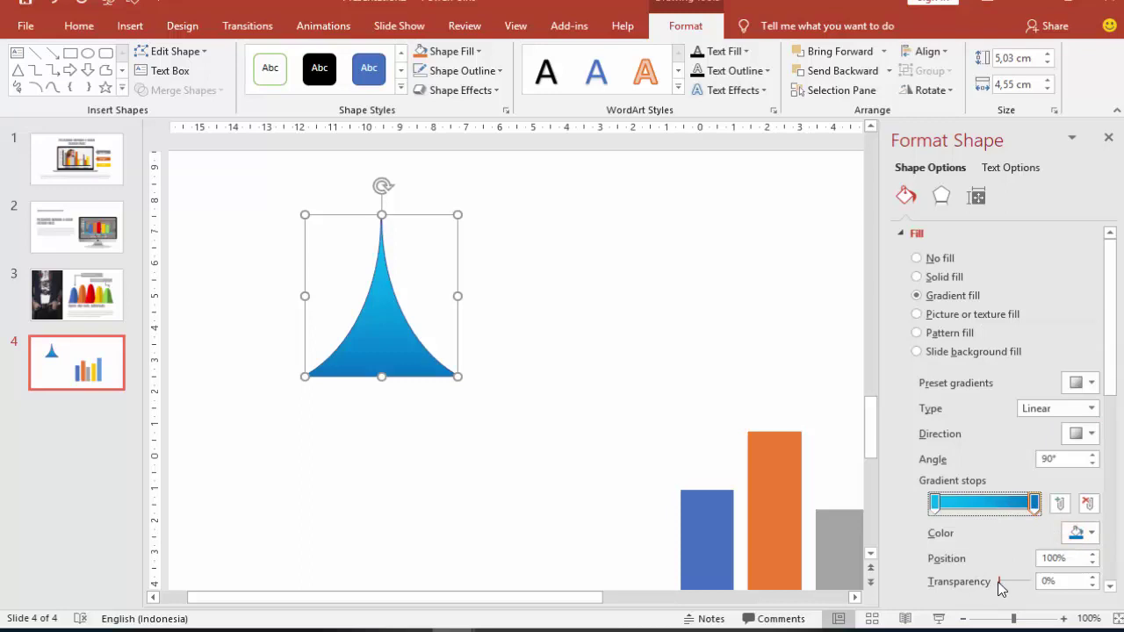
left_click_drag(998, 583, 1018, 581)
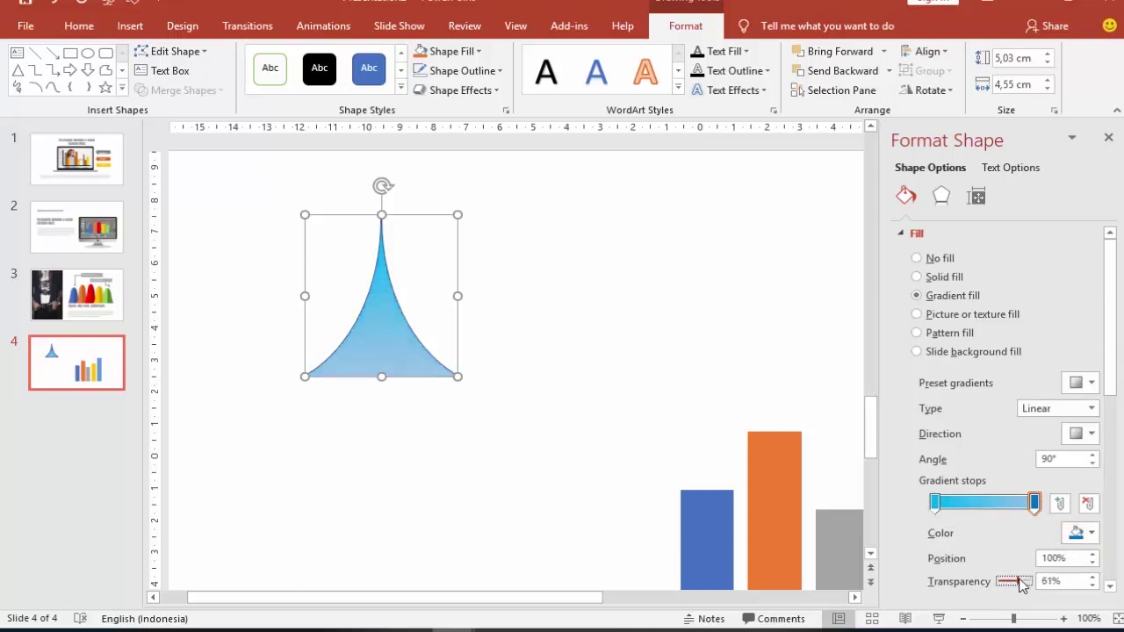
- Swap the stops to a deeper blue first and a 65%-transparent light blue last
left_click(933, 504)
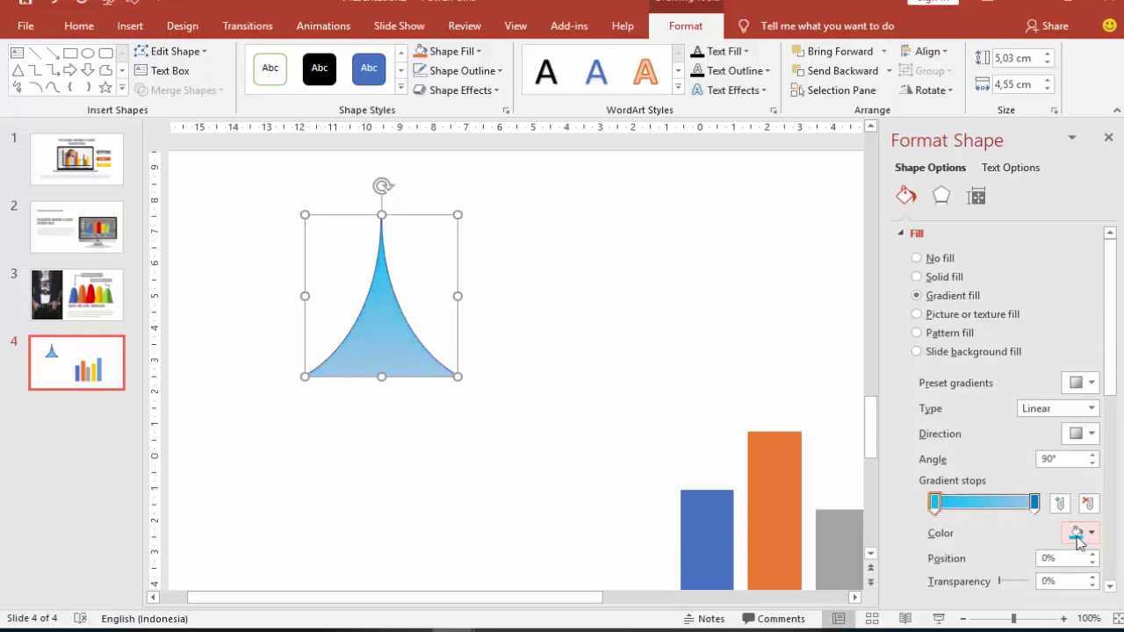
left_click(1079, 533)
left_click(1088, 446)
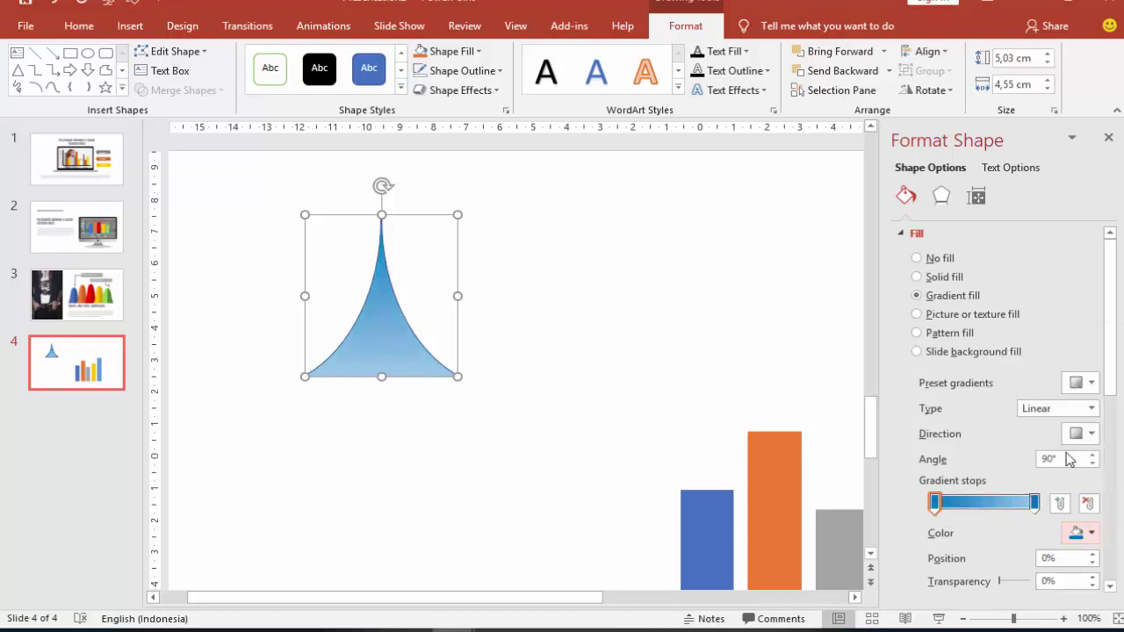
left_click(1035, 502)
left_click(1079, 532)
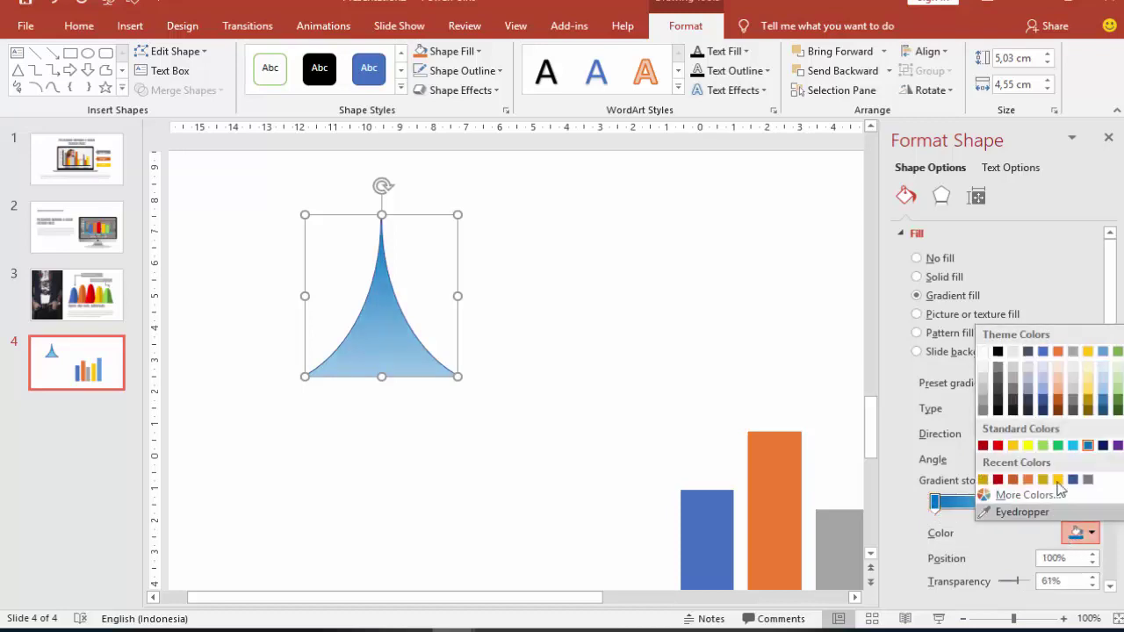
left_click(1073, 446)
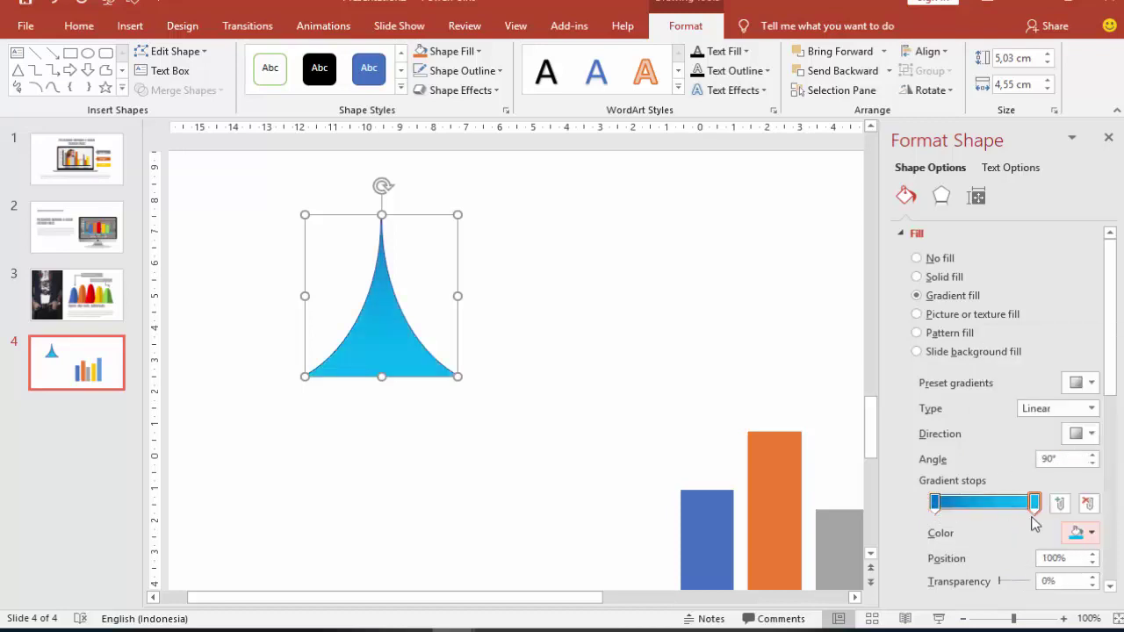
left_click_drag(1001, 583, 1022, 586)
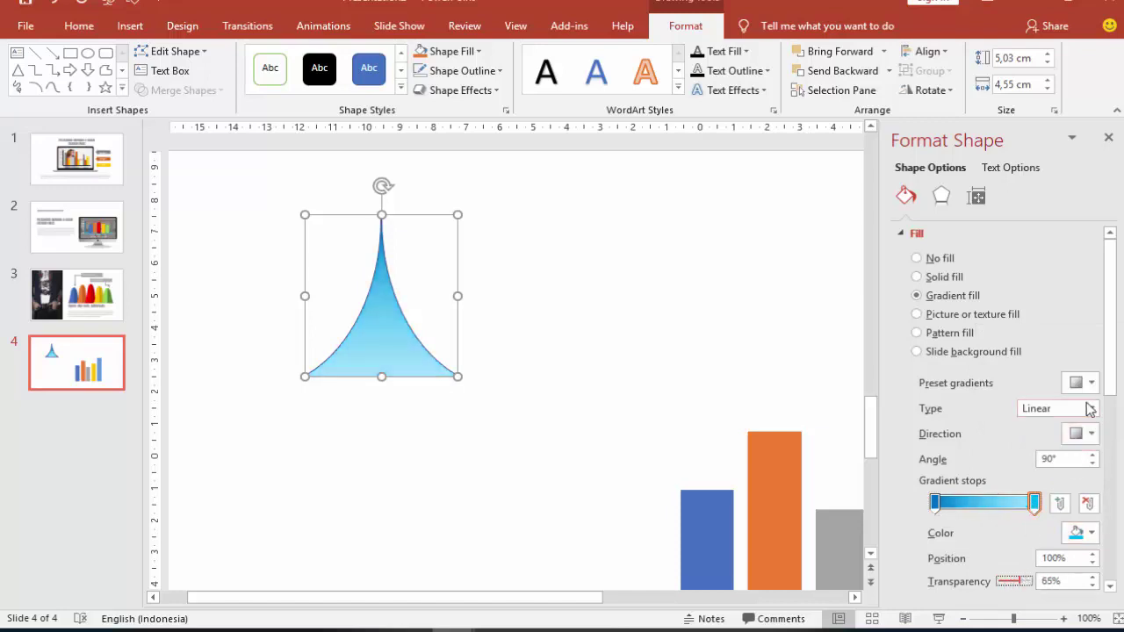
left_click(792, 311)
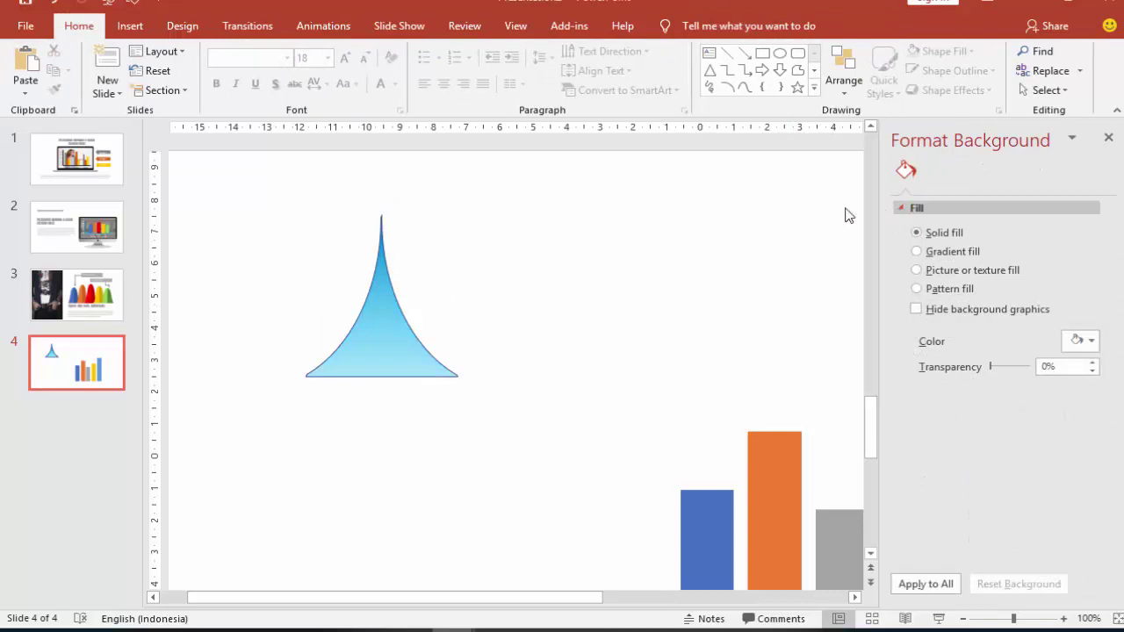
- Remove the spike shape's outline
left_click(418, 332)
left_click(908, 235)
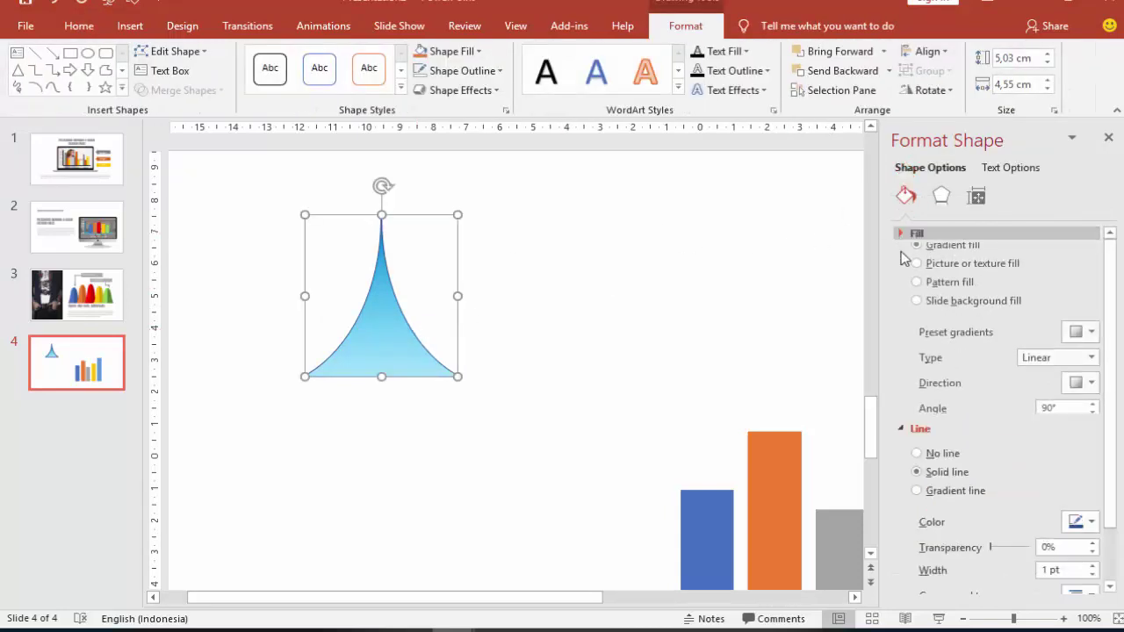
left_click(917, 280)
left_click(604, 295)
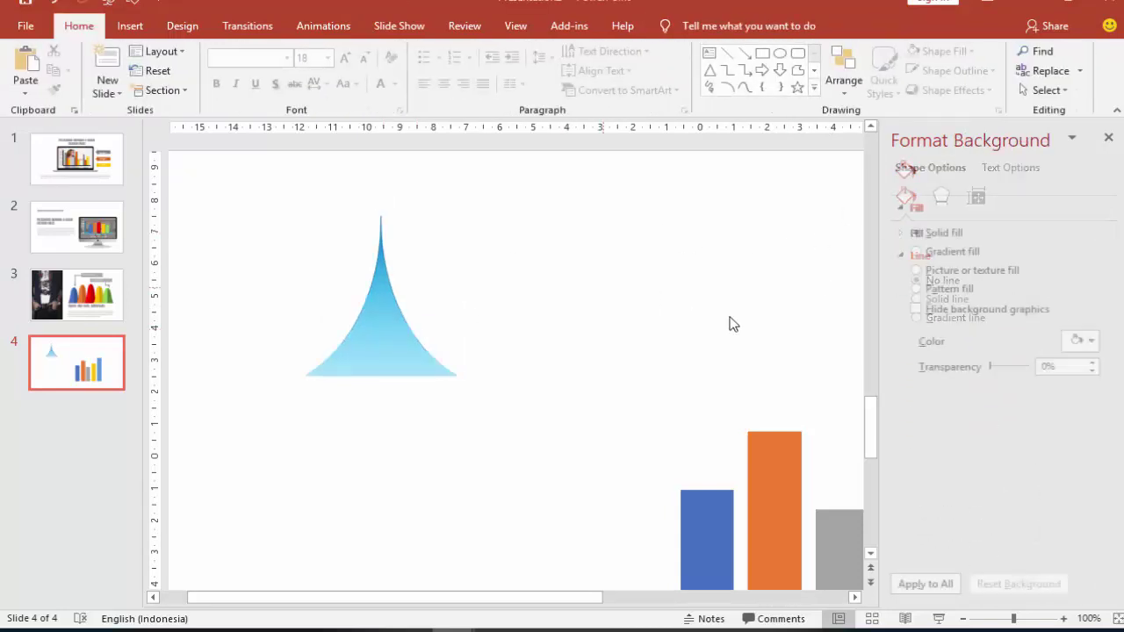
- Paste the blue spike into the chart's first bar
scroll(733, 324, "down", 4)
left_click(310, 290)
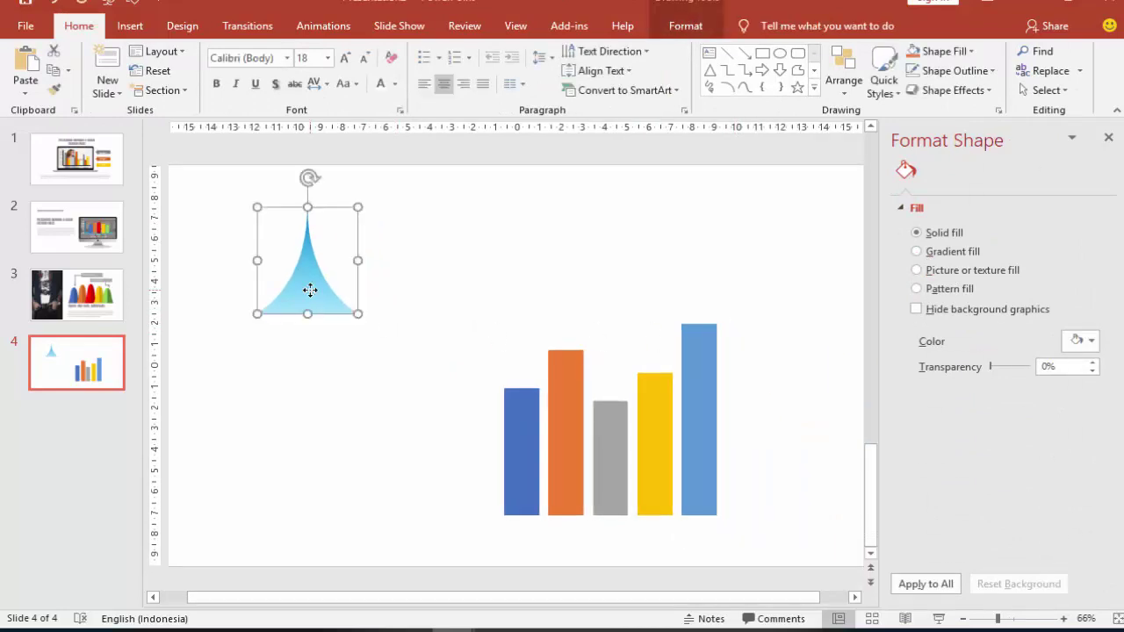
left_click(518, 436)
left_click(525, 435)
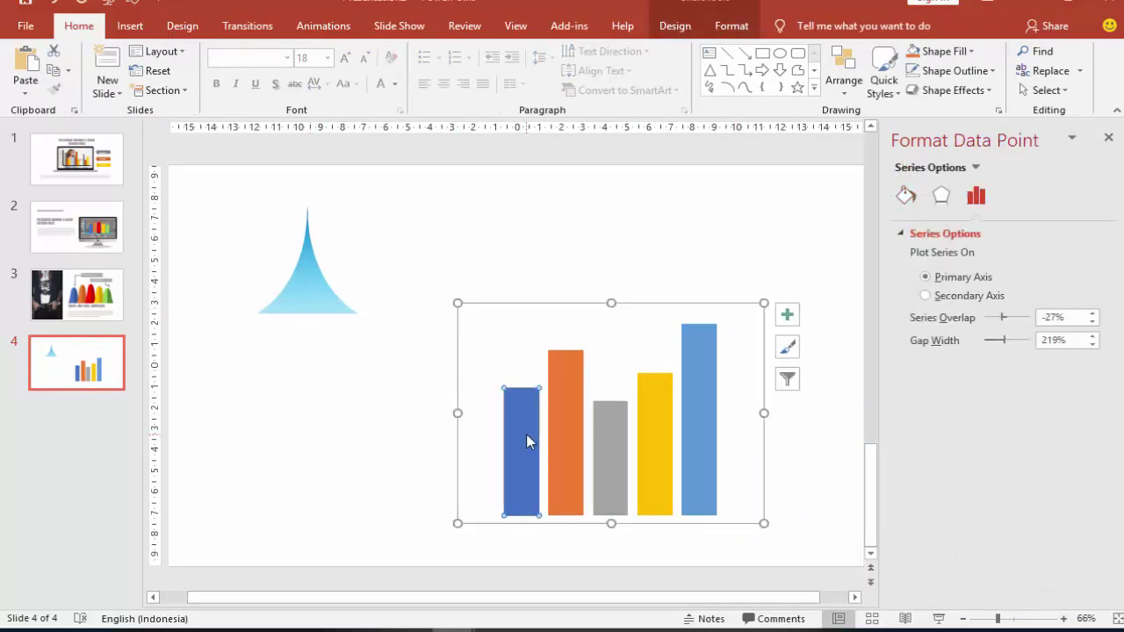
key("ctrl+v")
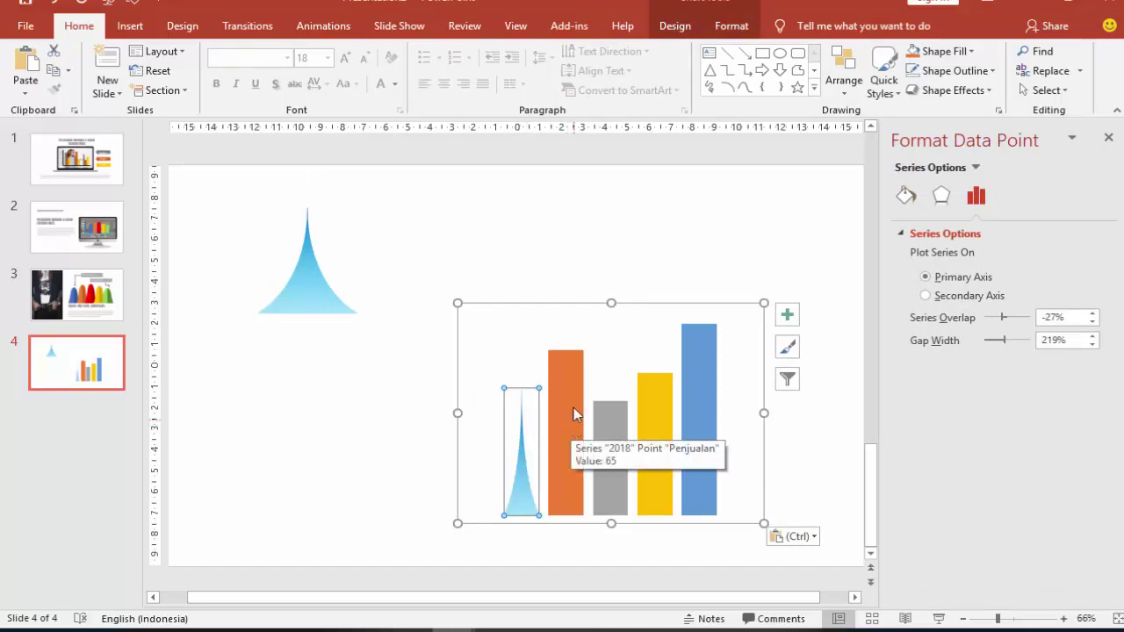
- Recolour the spike's gradient orange-red to gold-yellow, fading the end to about 63%
left_click(306, 283)
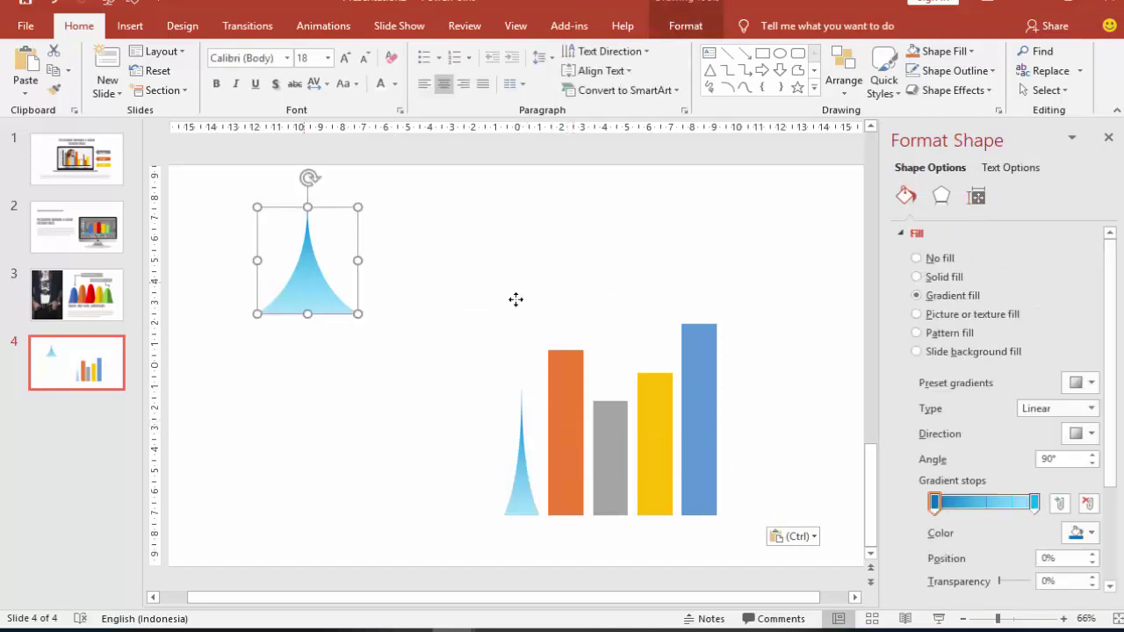
left_click(934, 502)
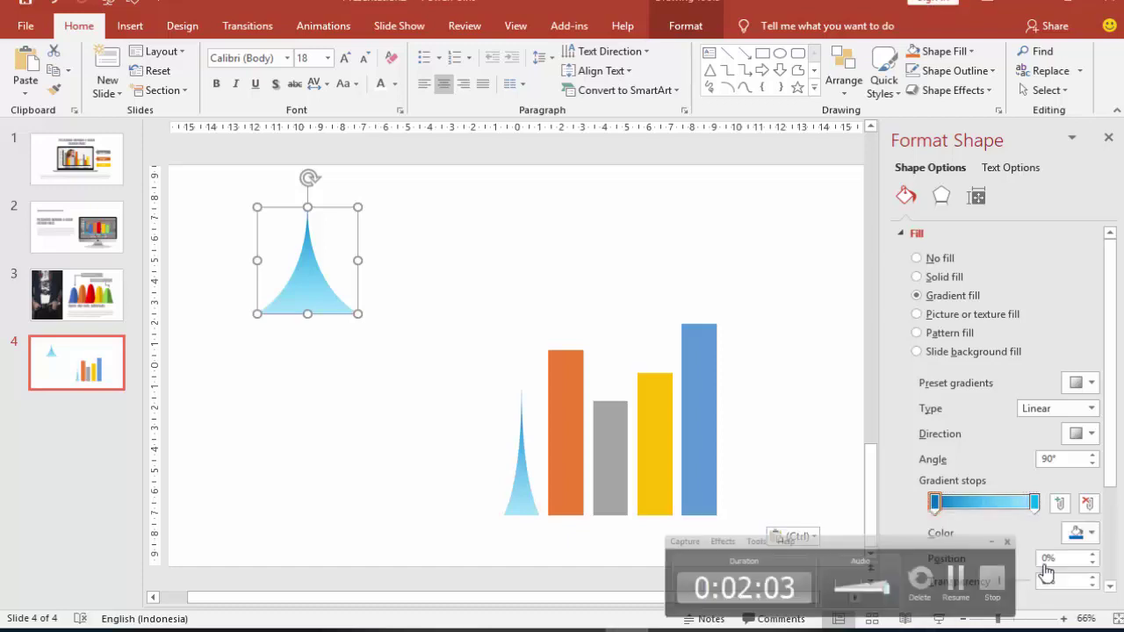
left_click(934, 504)
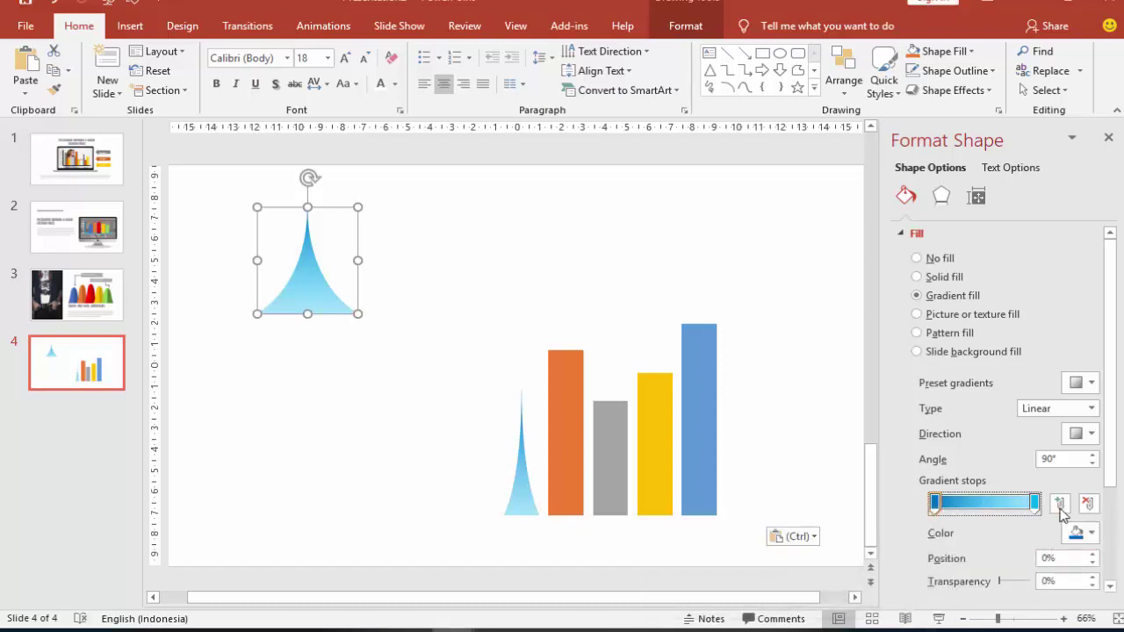
left_click(1078, 535)
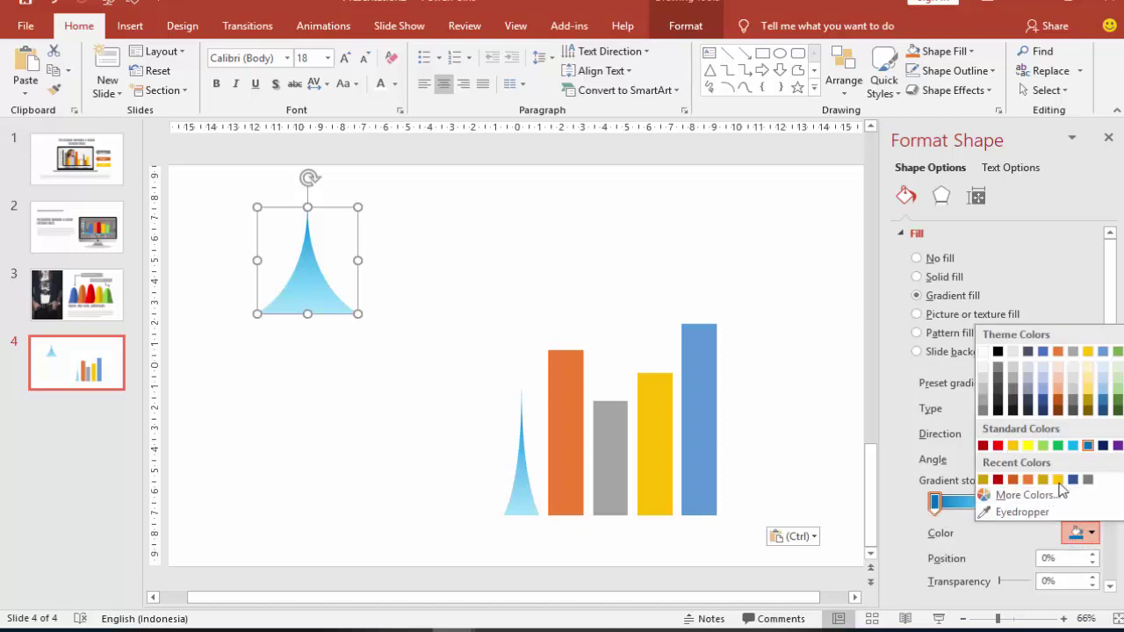
left_click(1028, 480)
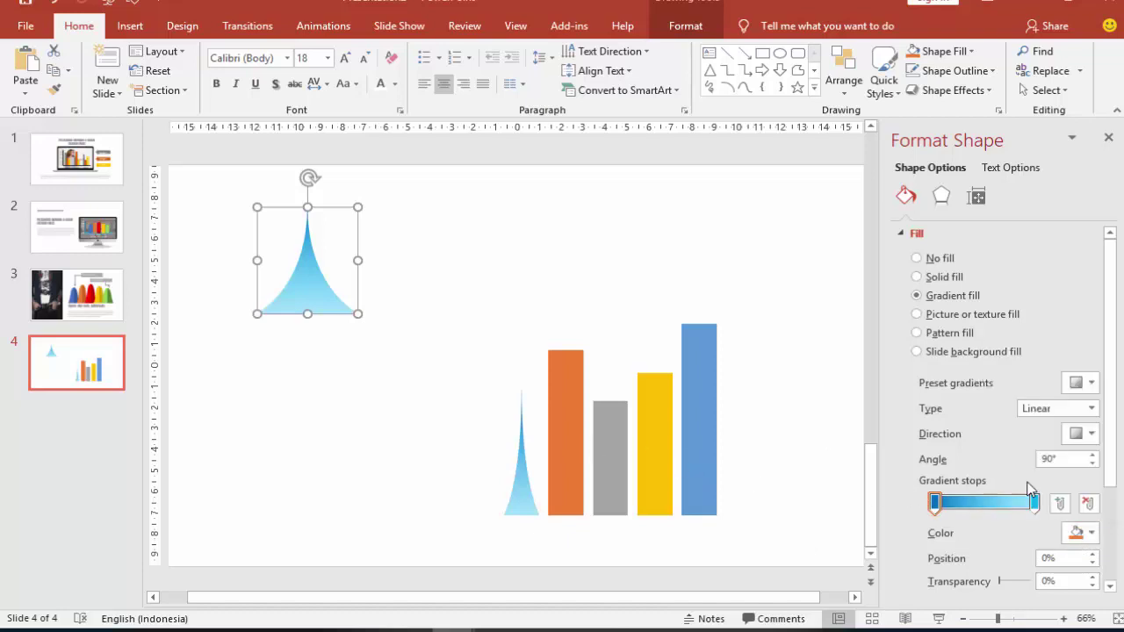
left_click(1034, 503)
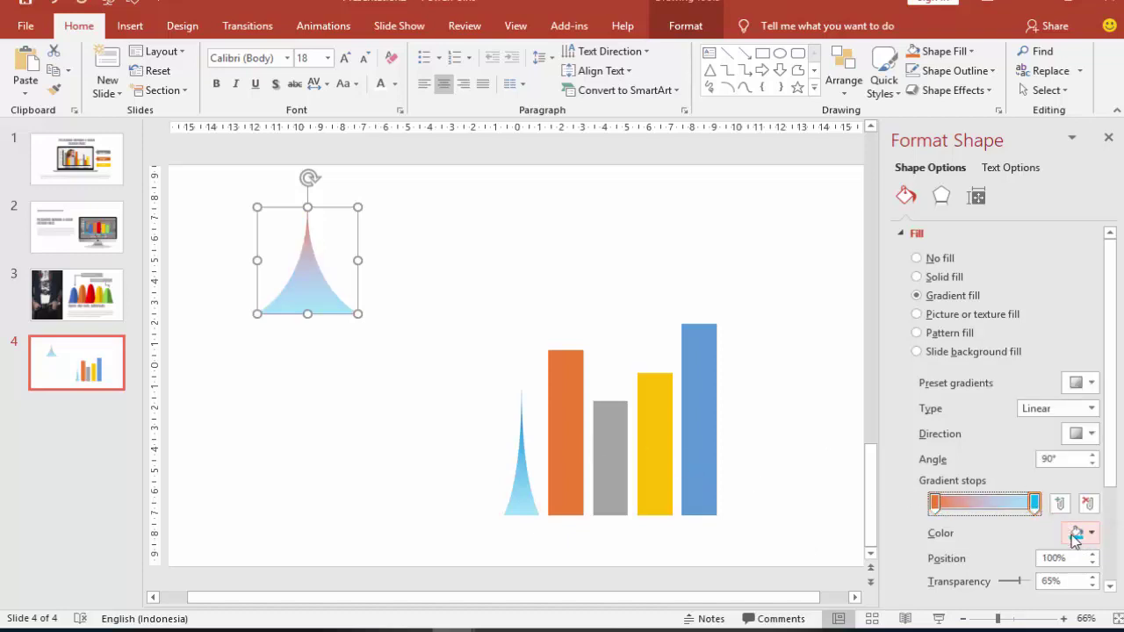
left_click(1079, 532)
left_click(1058, 480)
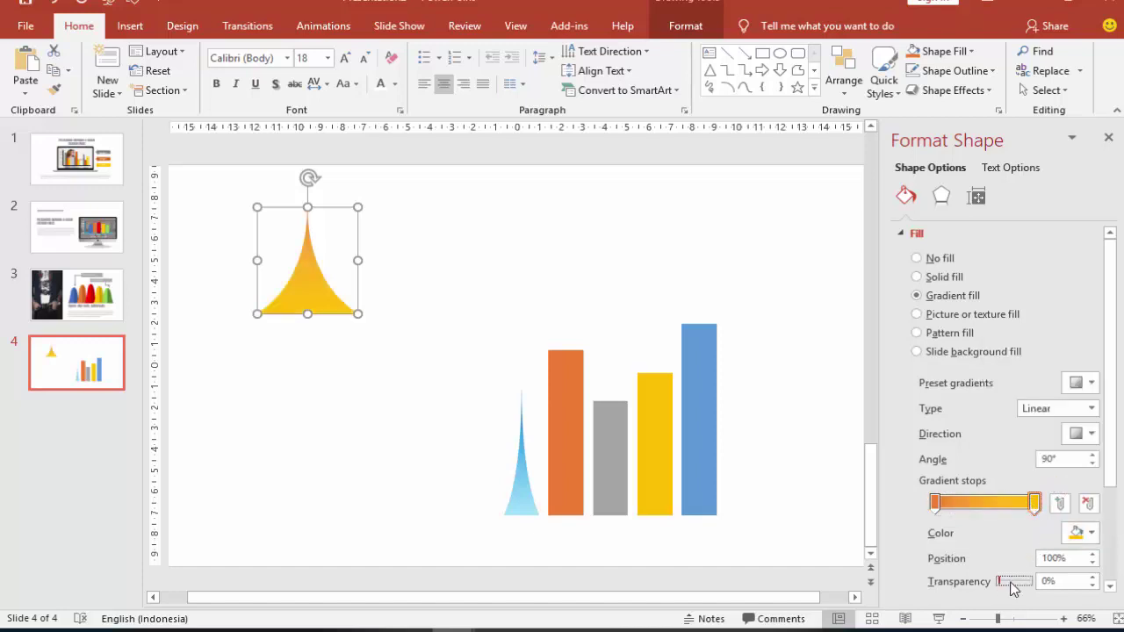
left_click_drag(999, 581, 1018, 582)
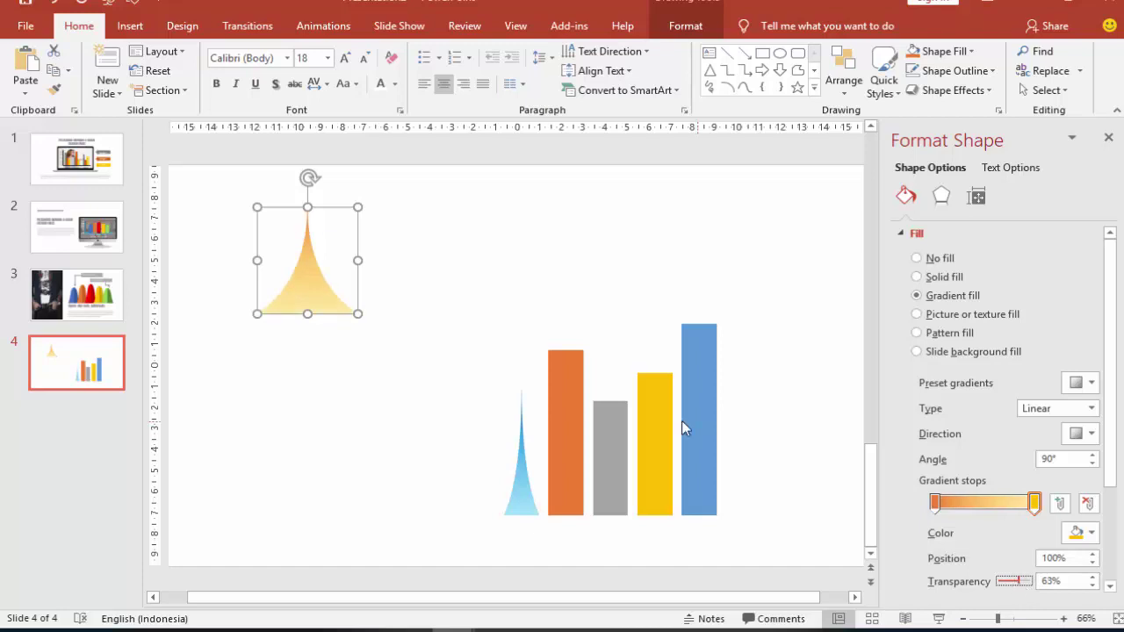
- Paste the yellow spike into the second (orange) chart bar
left_click(567, 399)
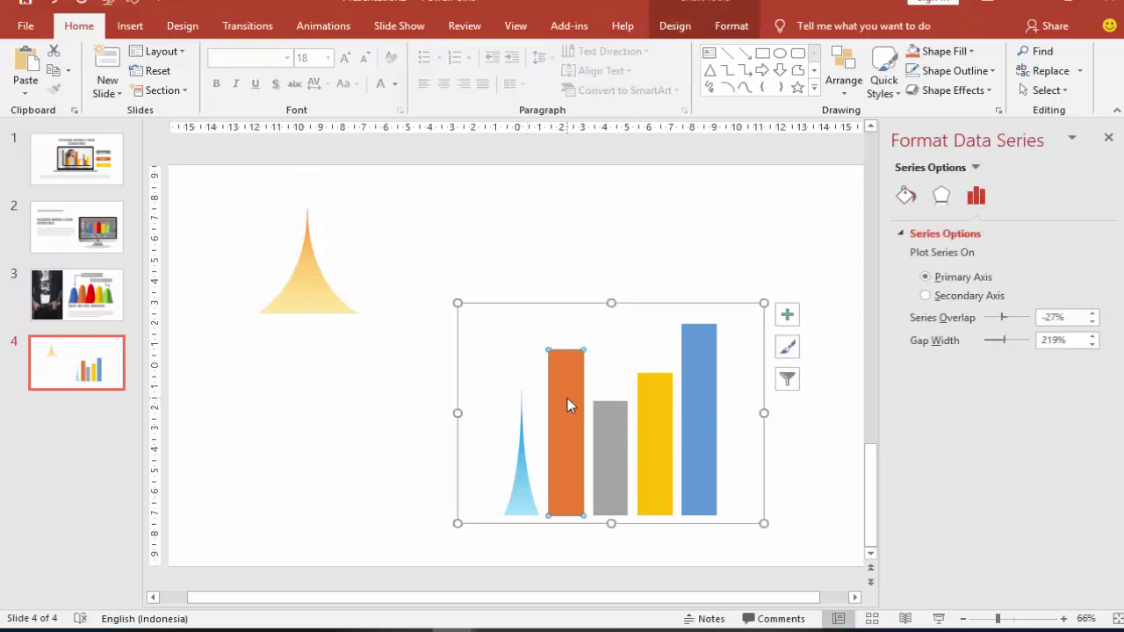
key("ctrl+v")
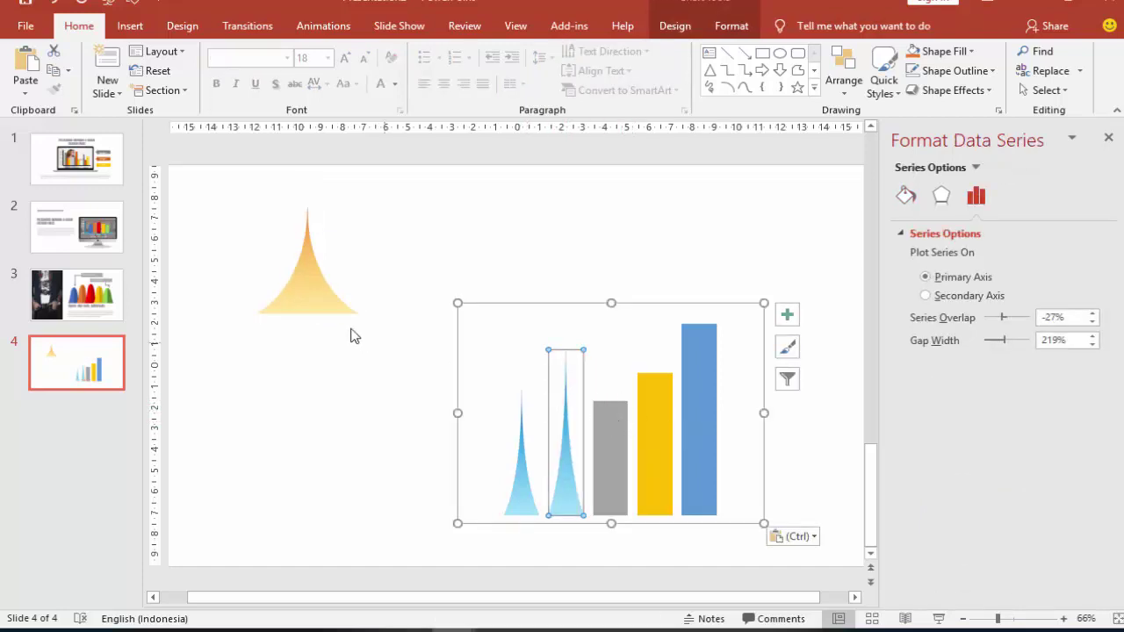
left_click(322, 306)
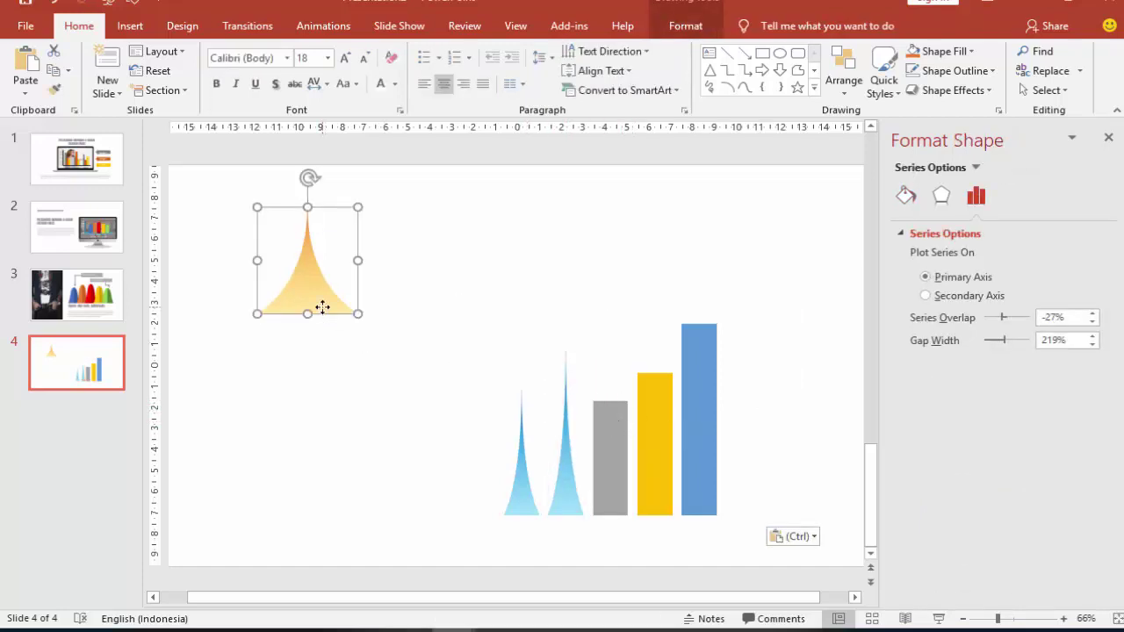
left_click(566, 437)
key("ctrl+v")
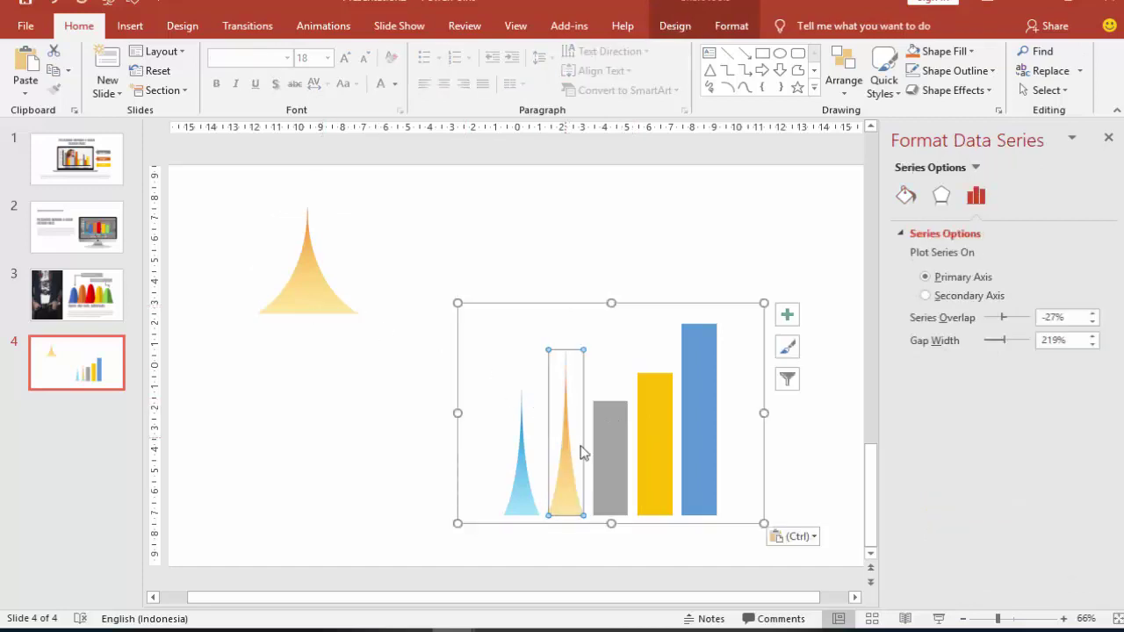
left_click(553, 244)
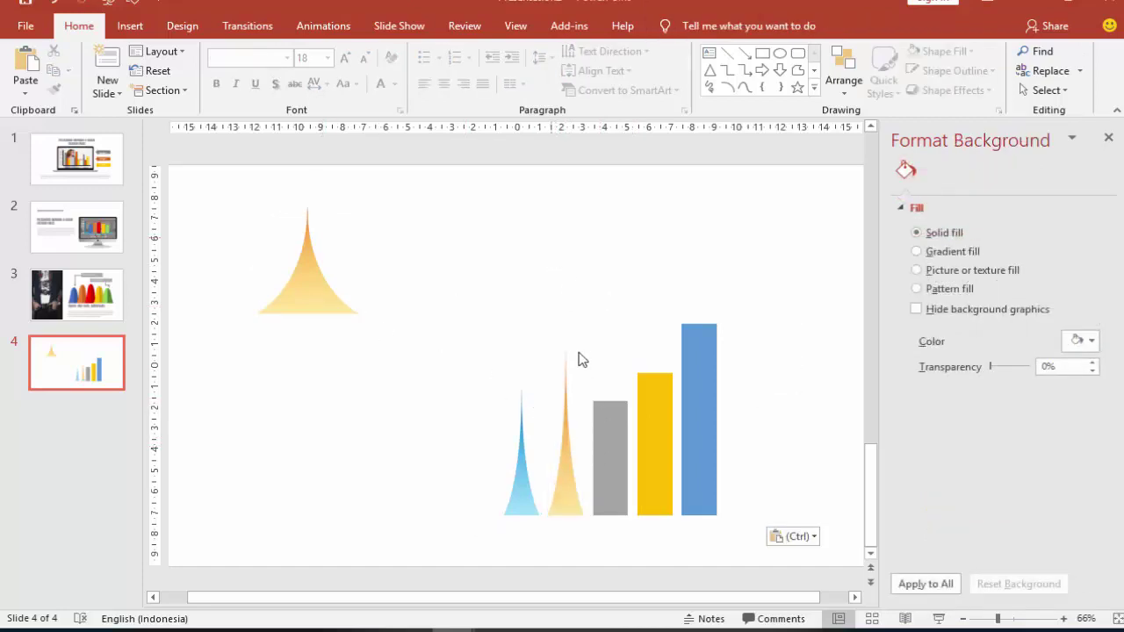
- Recolour the spike's gradient to dark red and red, with the end stop 59% transparent
left_click(311, 291)
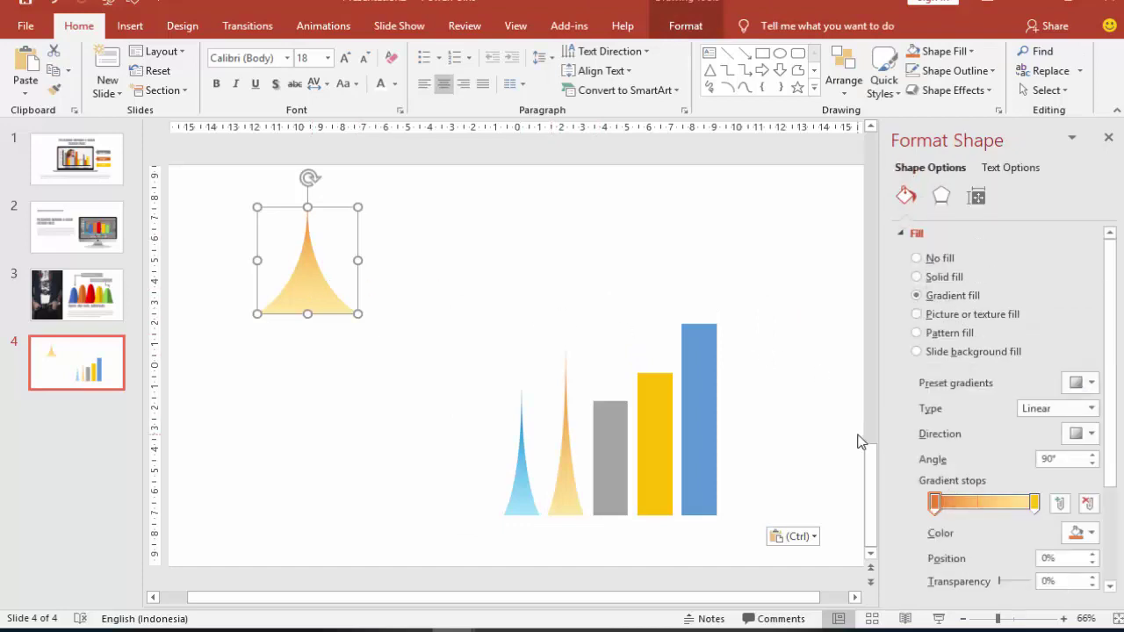
left_click(1080, 532)
left_click(1028, 480)
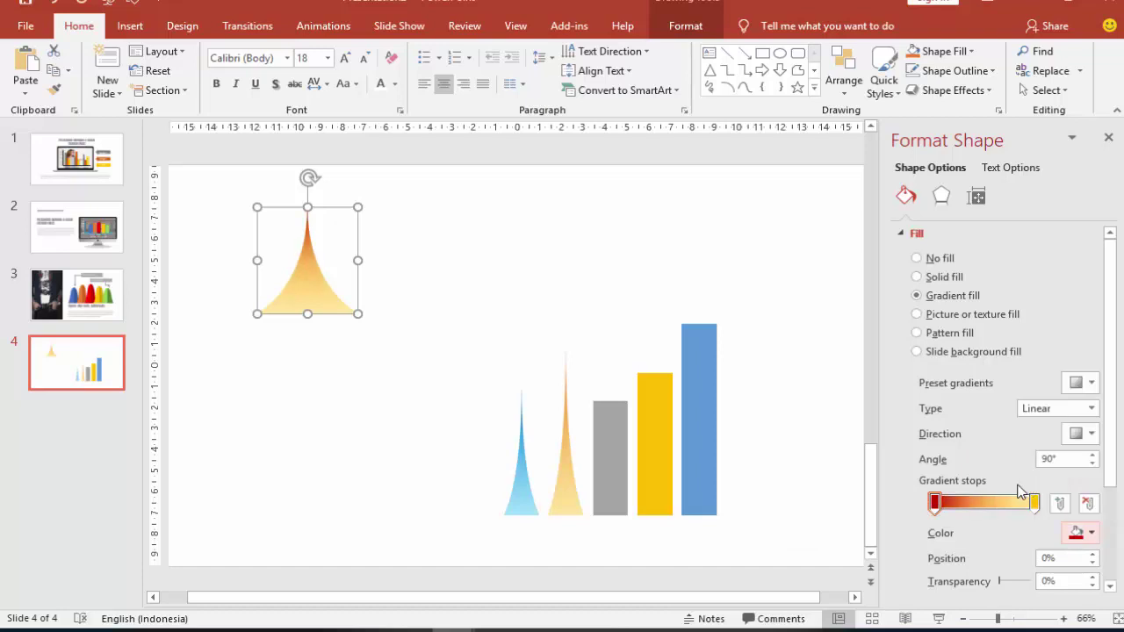
left_click(1034, 501)
left_click(1086, 533)
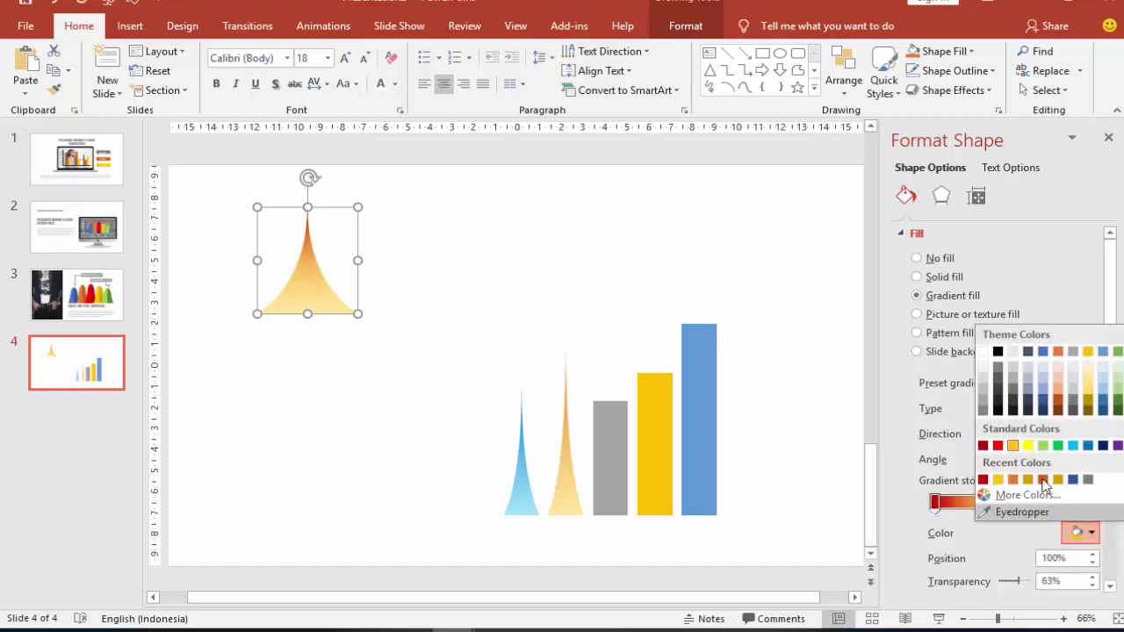
left_click(1027, 476)
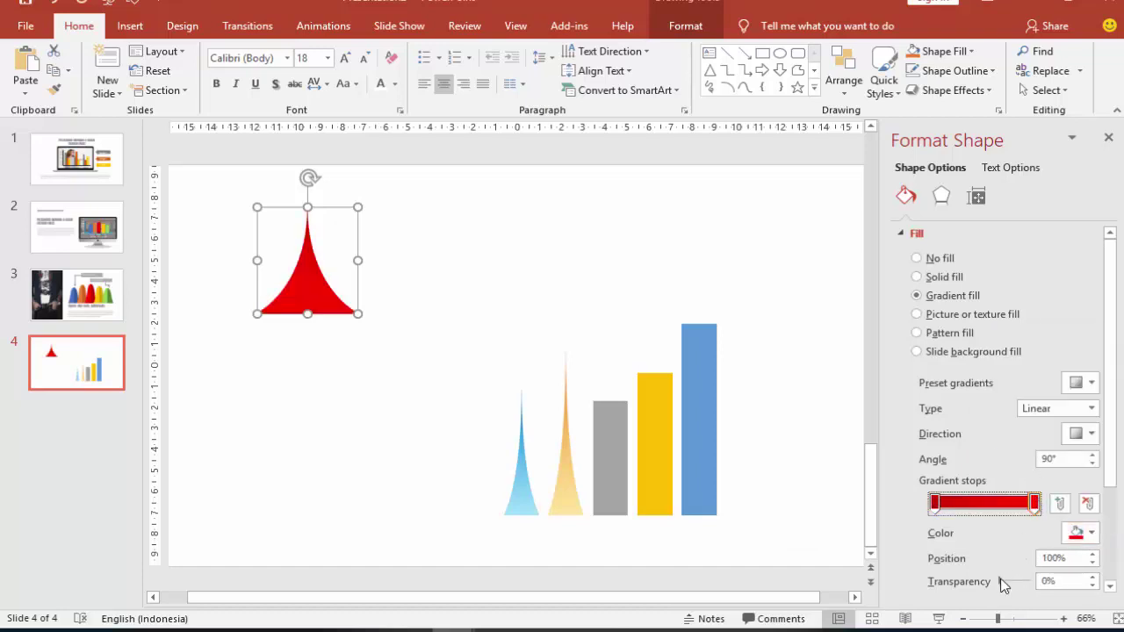
left_click_drag(999, 581, 1018, 588)
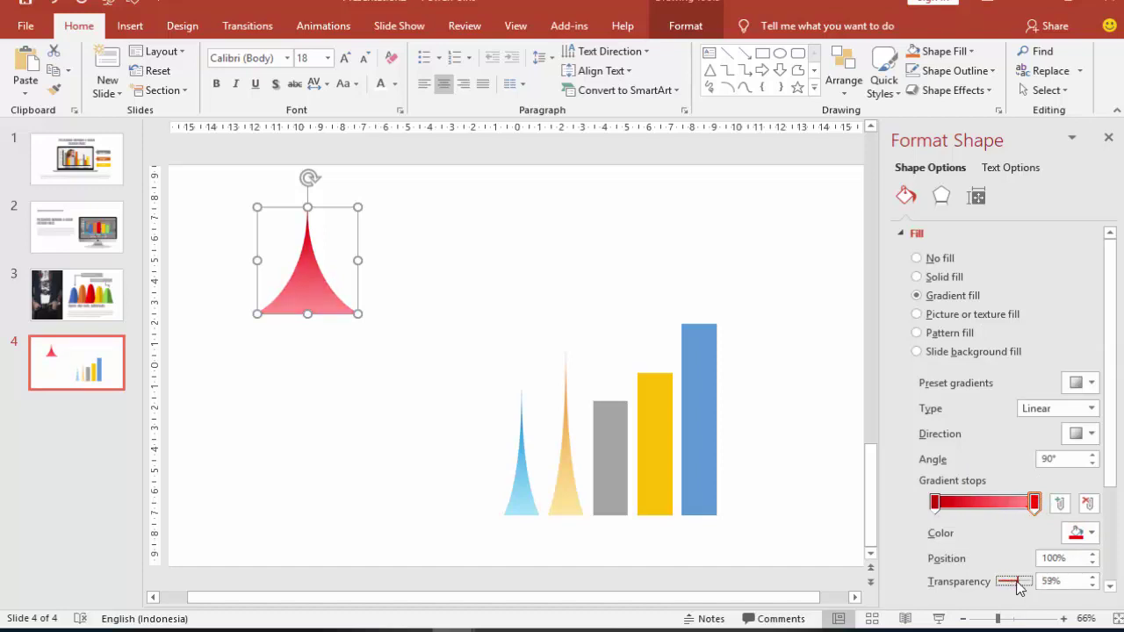
left_click(477, 297)
left_click(317, 275)
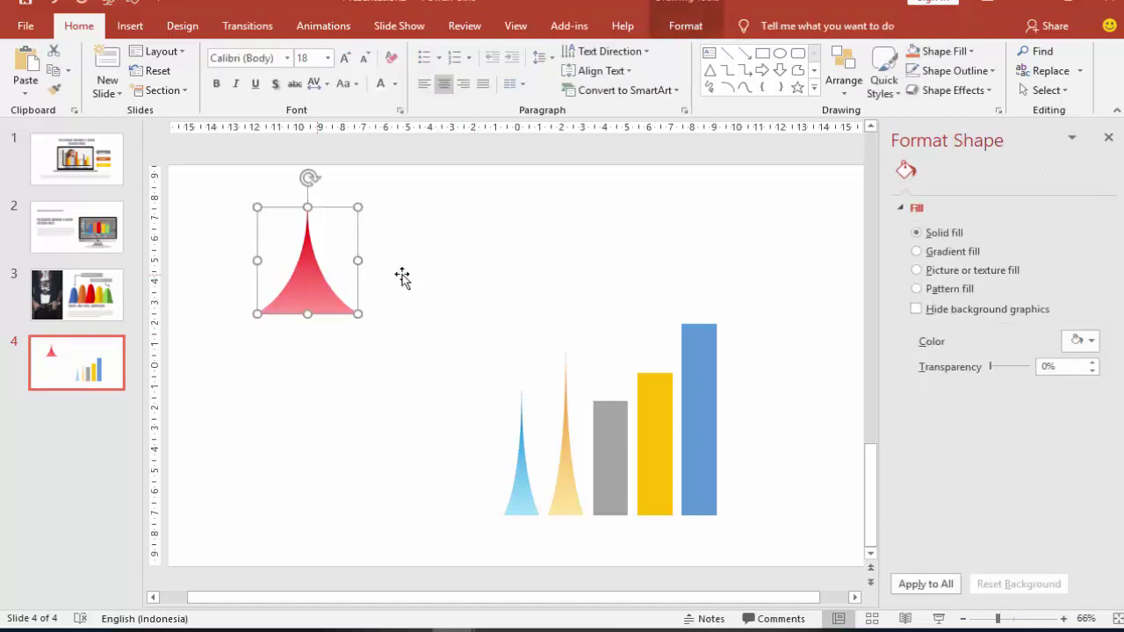
- Paste the red spike into the grey bar, then recolour the spike green with a 51%-transparent end
left_click(614, 431)
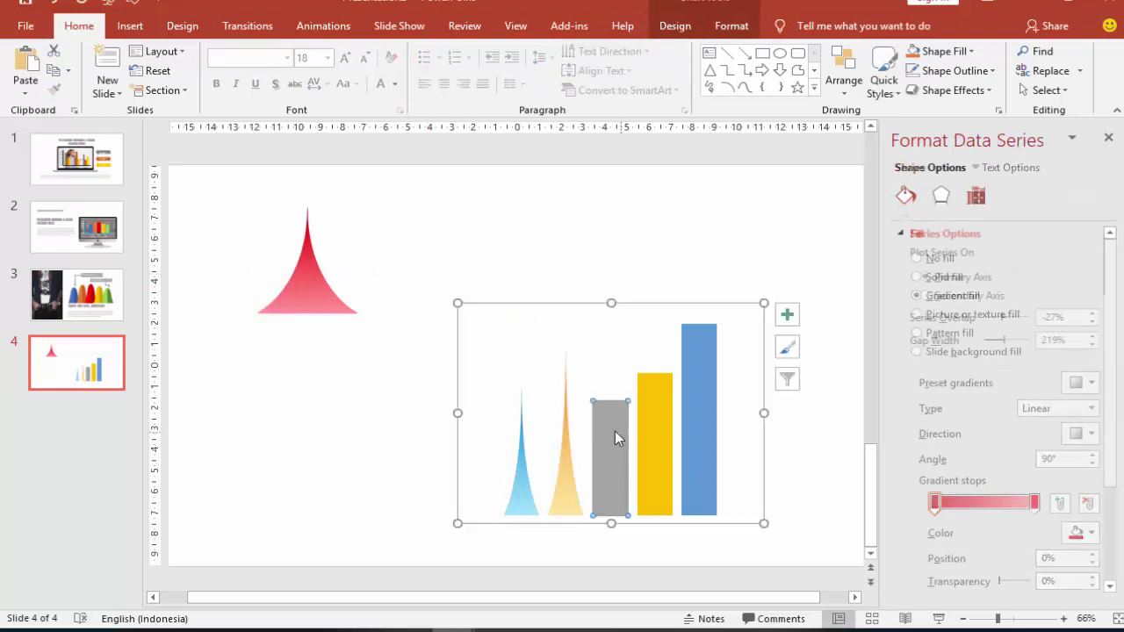
key("ctrl+v")
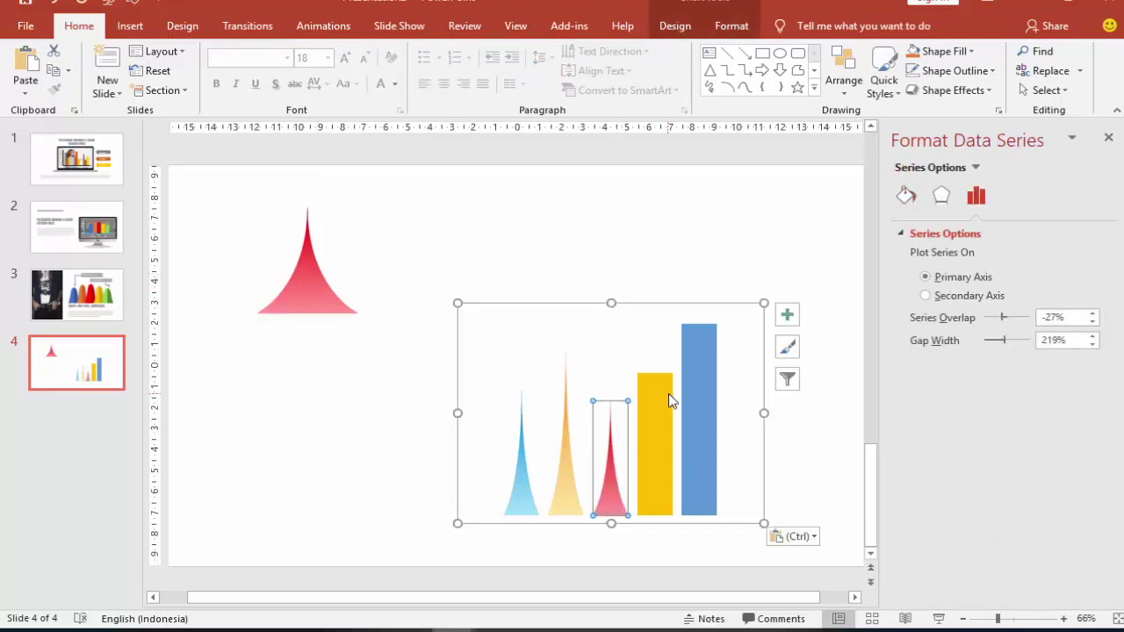
left_click(317, 280)
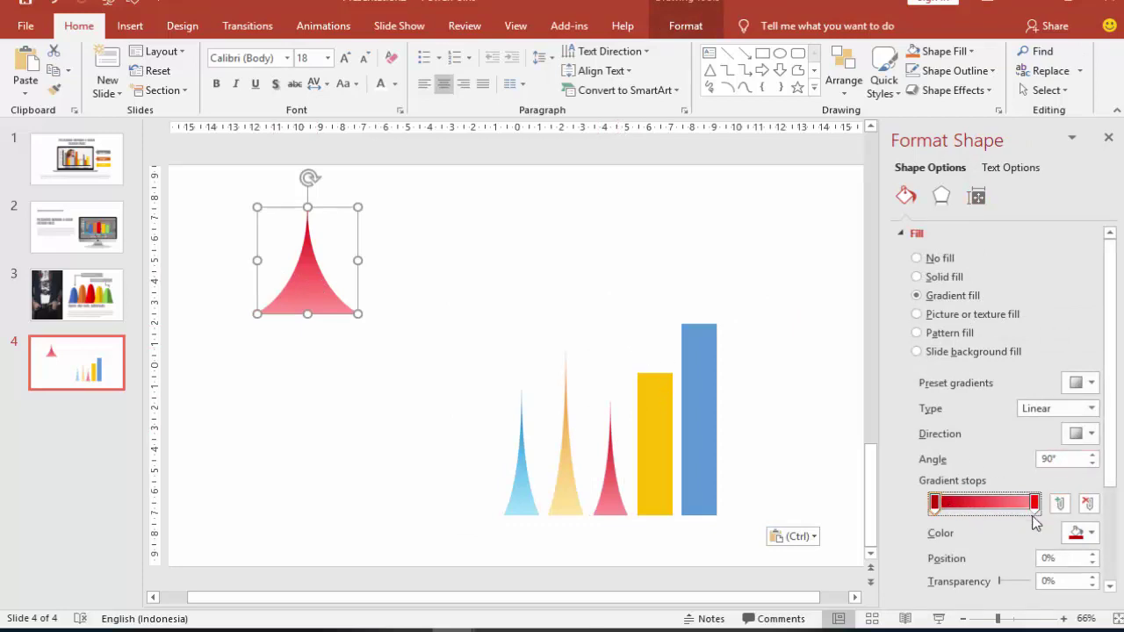
left_click(1080, 533)
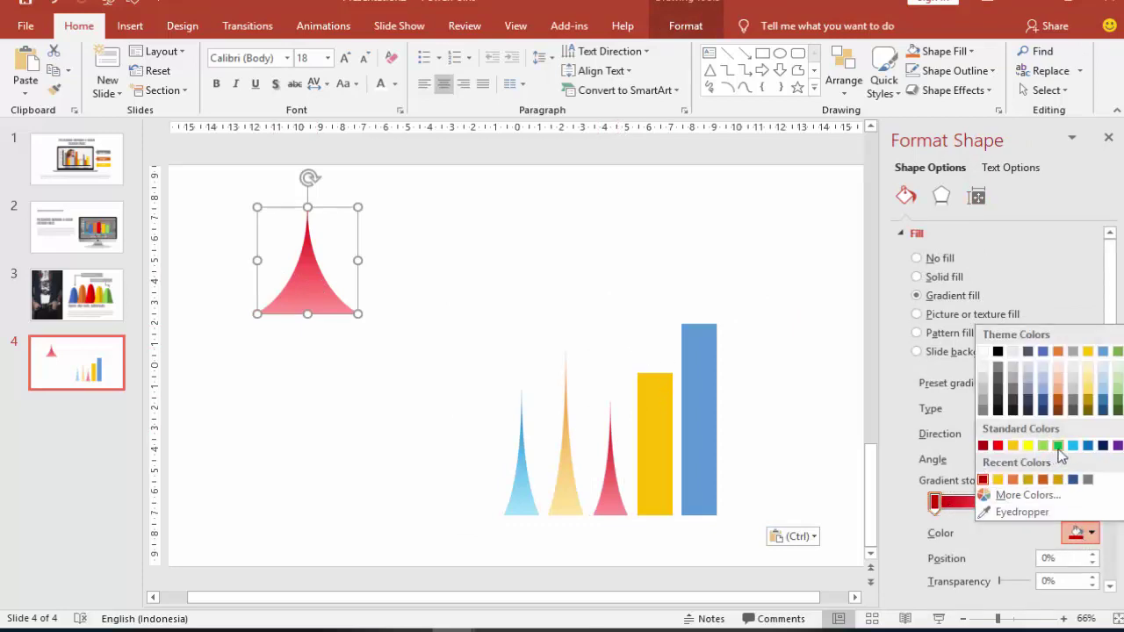
left_click(1056, 446)
left_click(1034, 502)
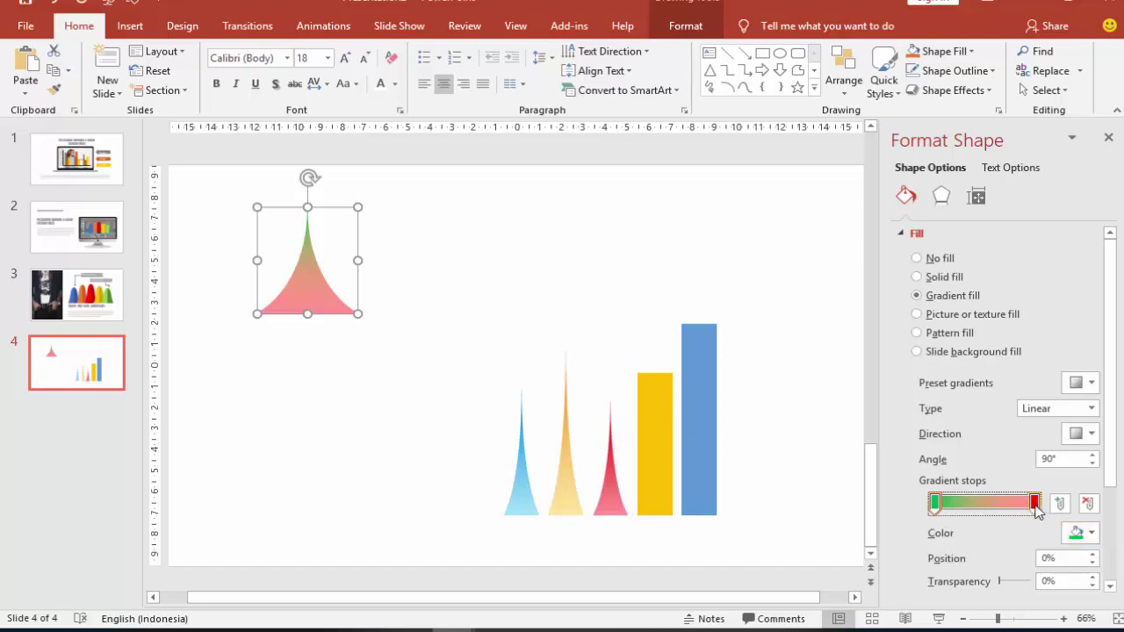
left_click(1079, 533)
left_click(1044, 446)
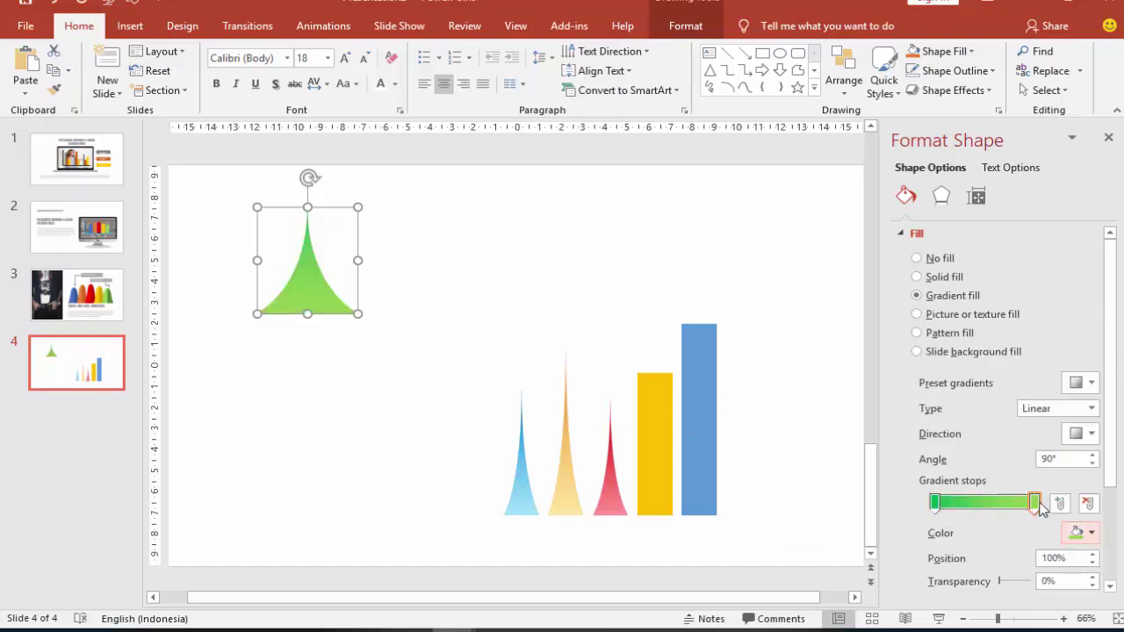
left_click_drag(999, 581, 1017, 582)
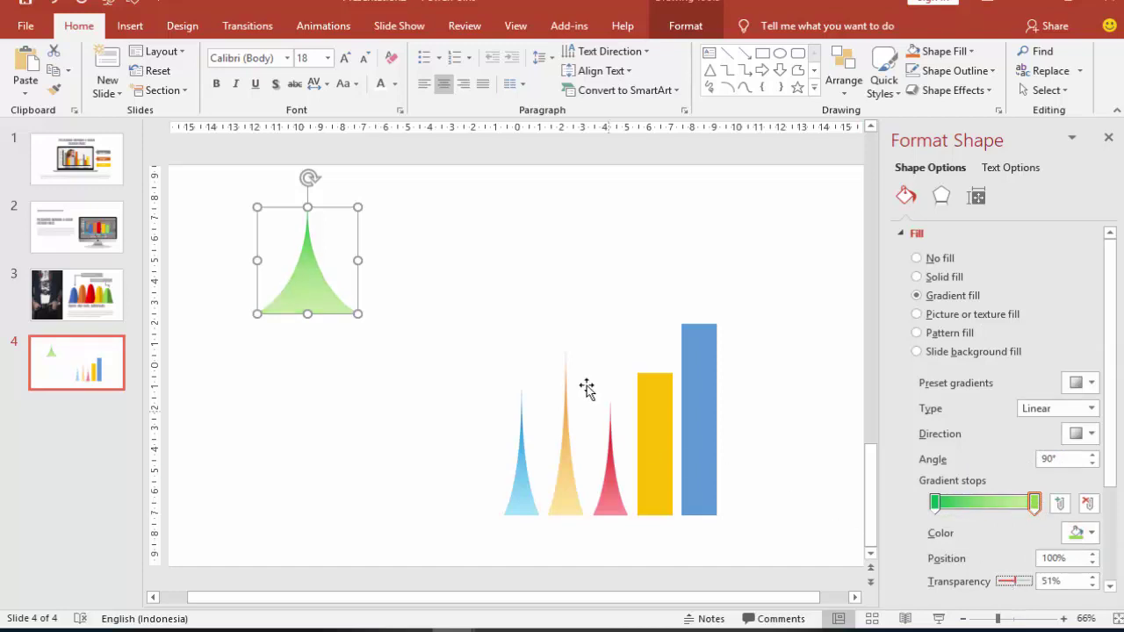
- Paste the green spike into the yellow chart bar
left_click(549, 311)
left_click(302, 272)
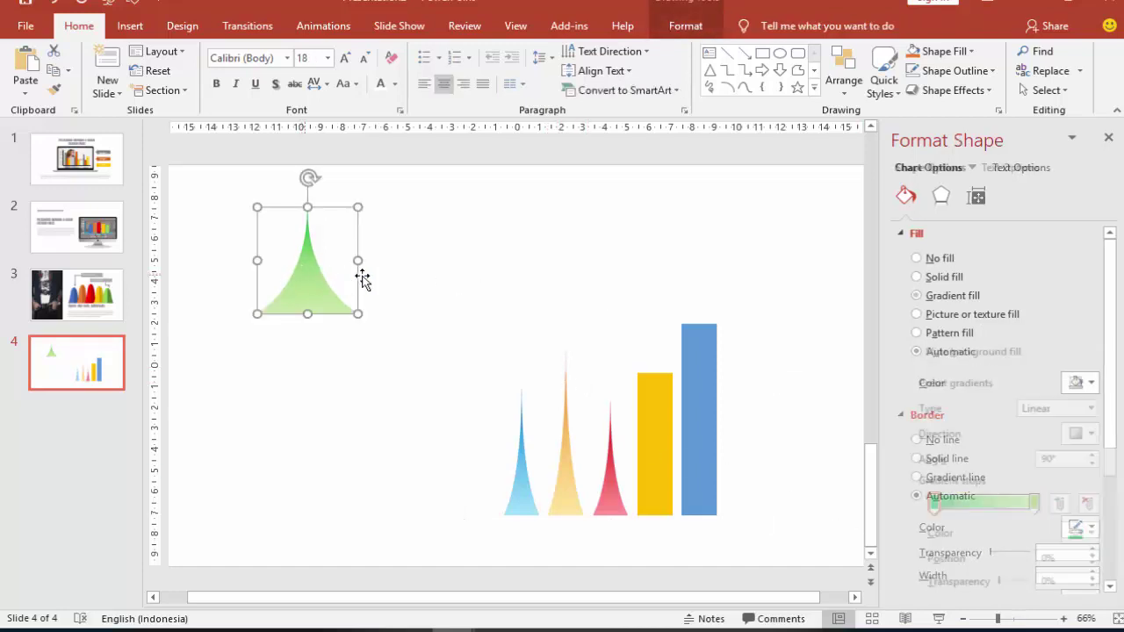
left_click(654, 439)
left_click(653, 436)
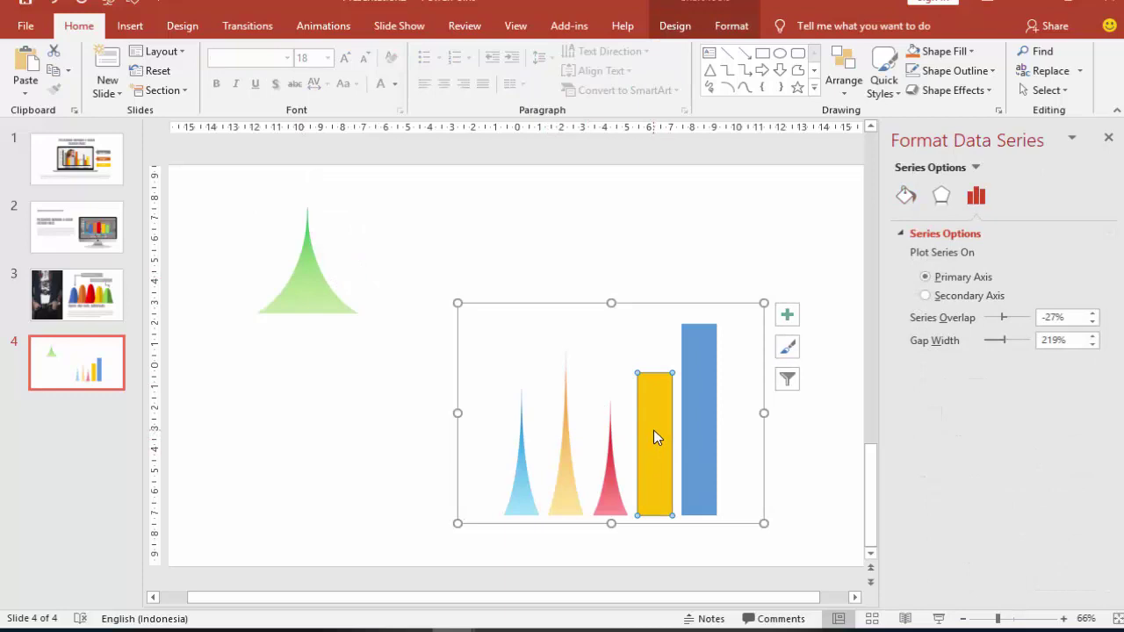
key("ctrl+v")
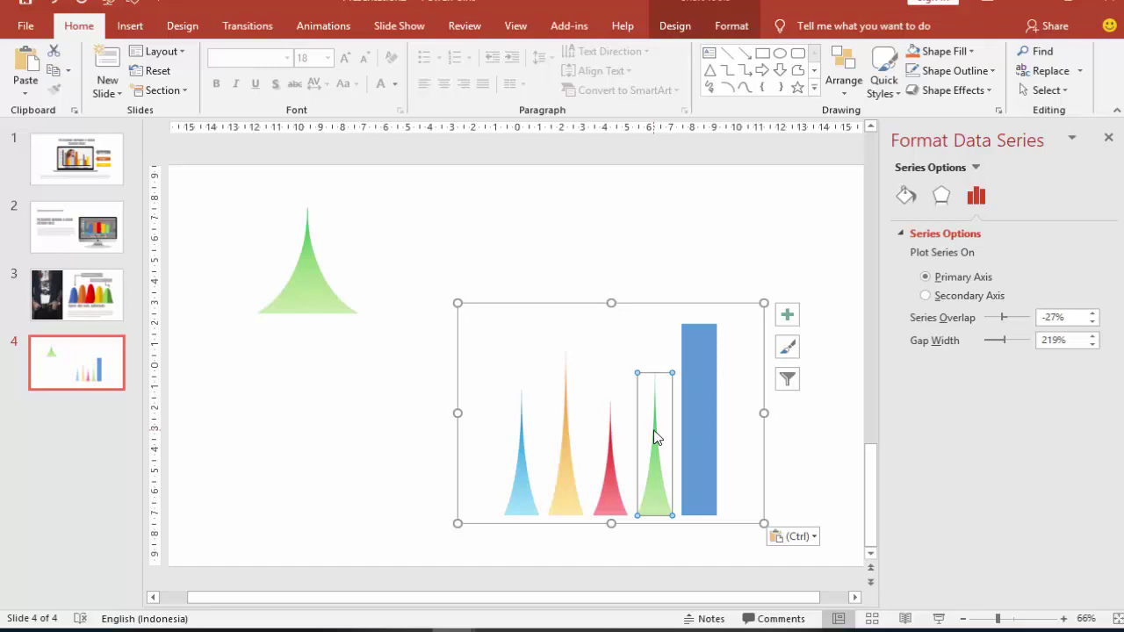
- Set the standalone spike's gradient stops to purple and a custom magenta from More Colors
left_click(693, 424)
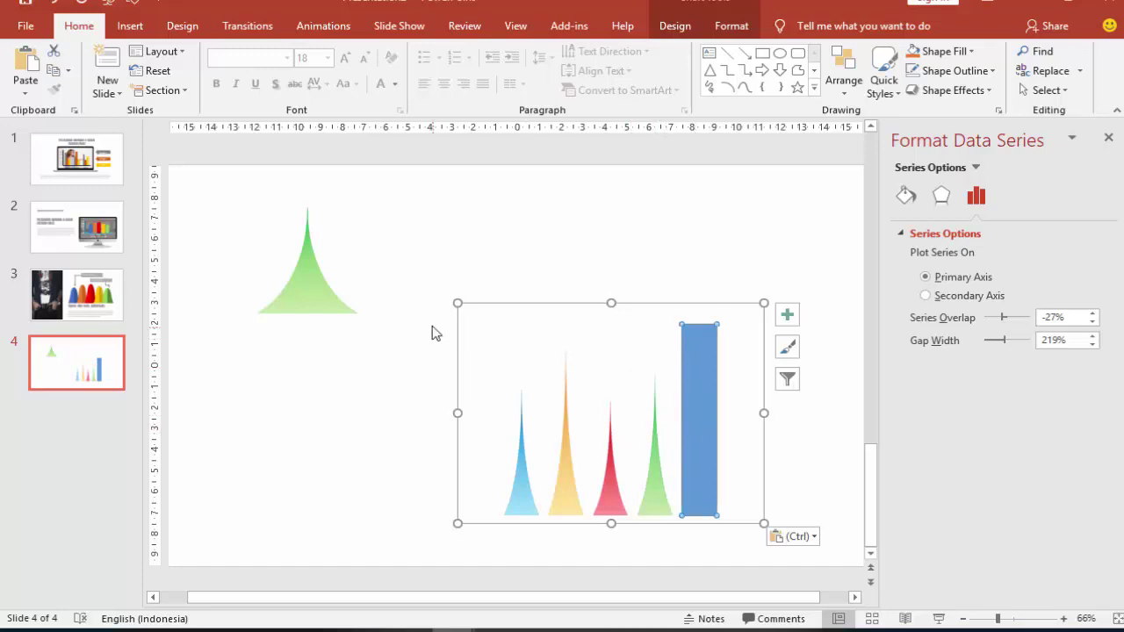
left_click(335, 294)
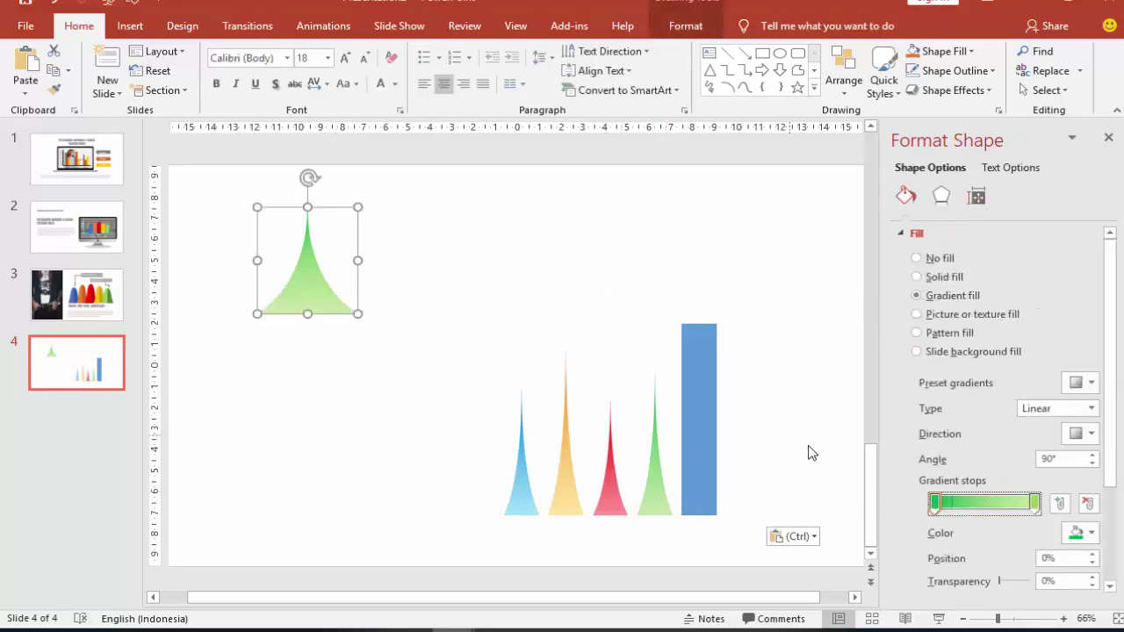
left_click(1079, 533)
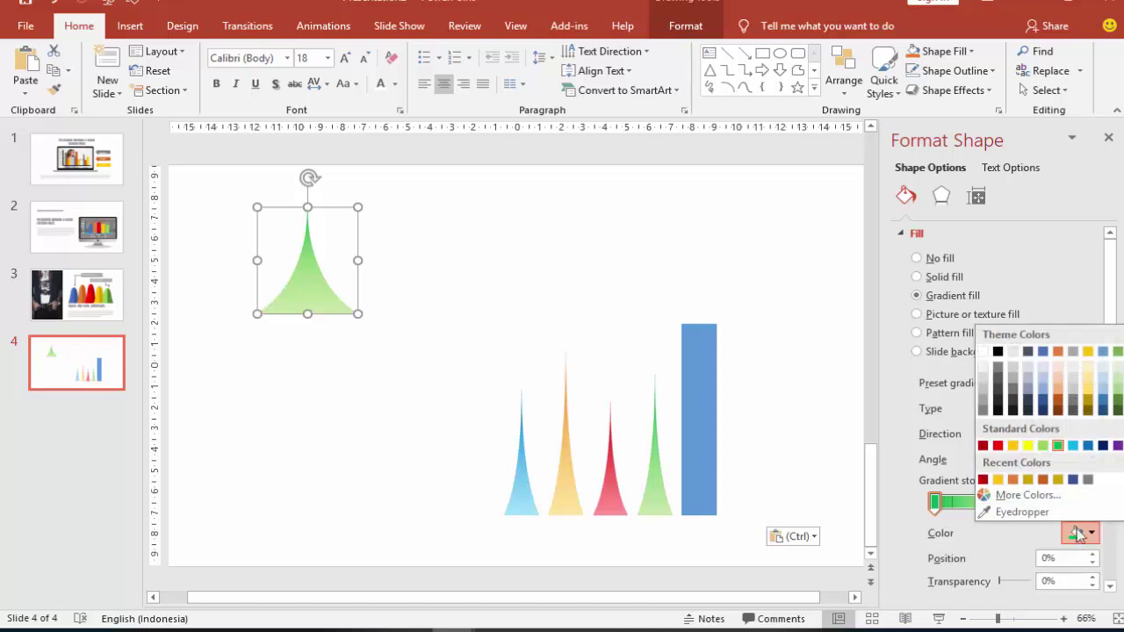
left_click(1116, 446)
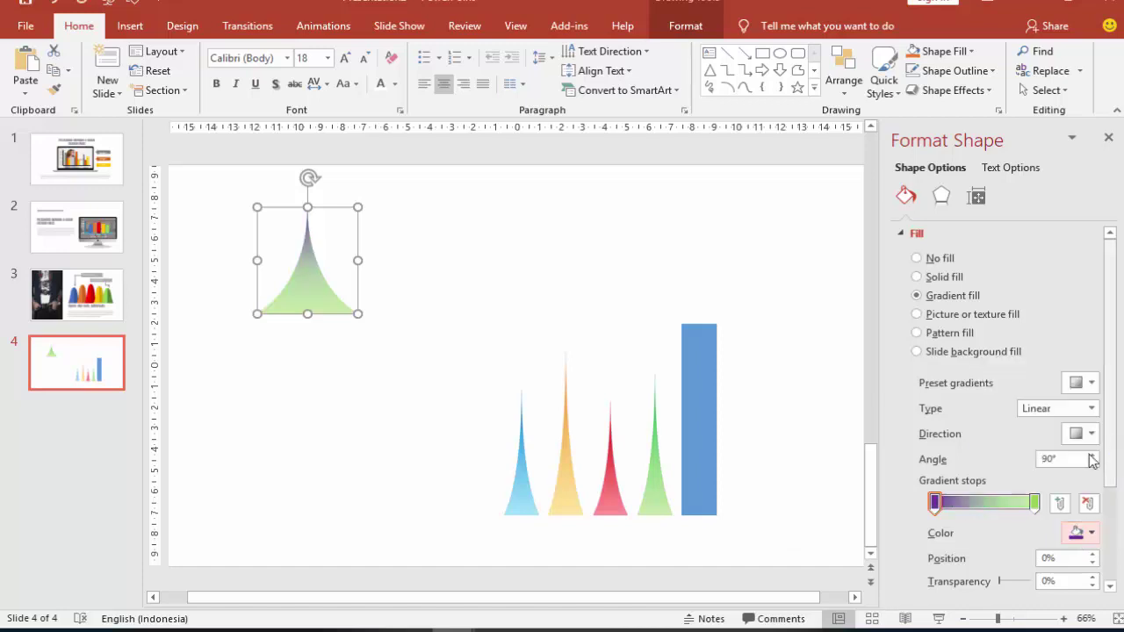
left_click(1034, 502)
left_click(1079, 533)
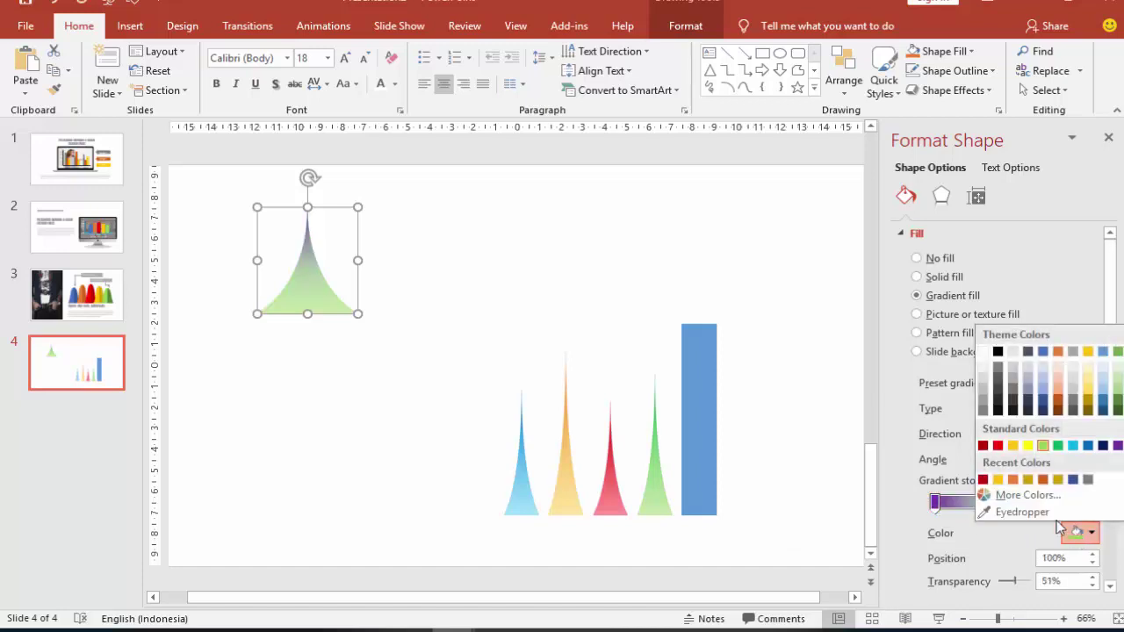
left_click(1027, 495)
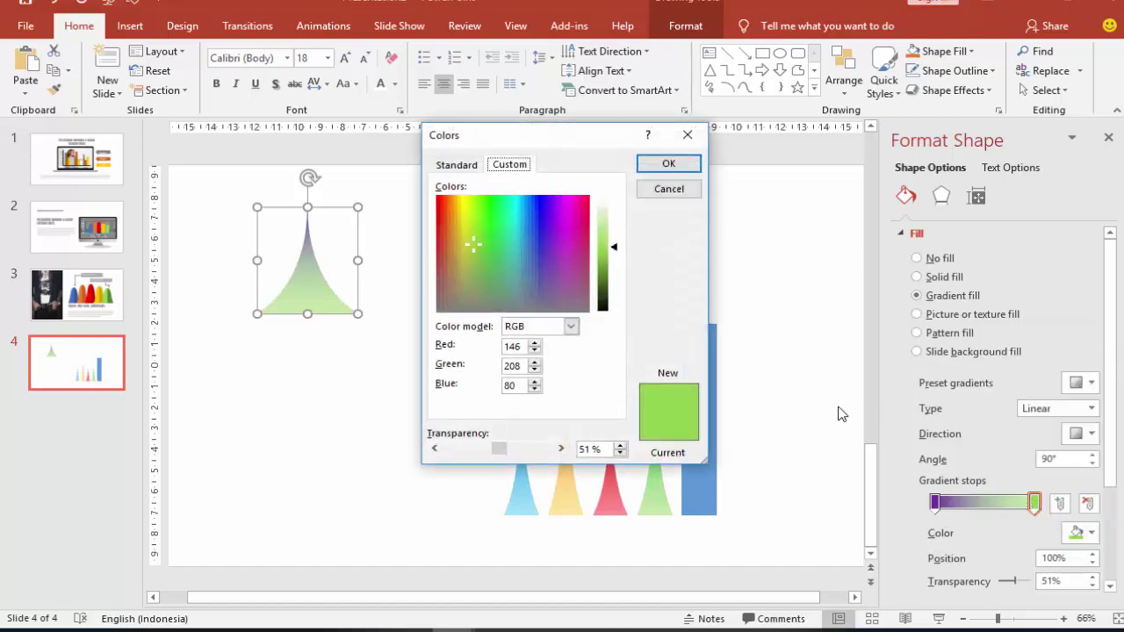
left_click(567, 246)
left_click(670, 165)
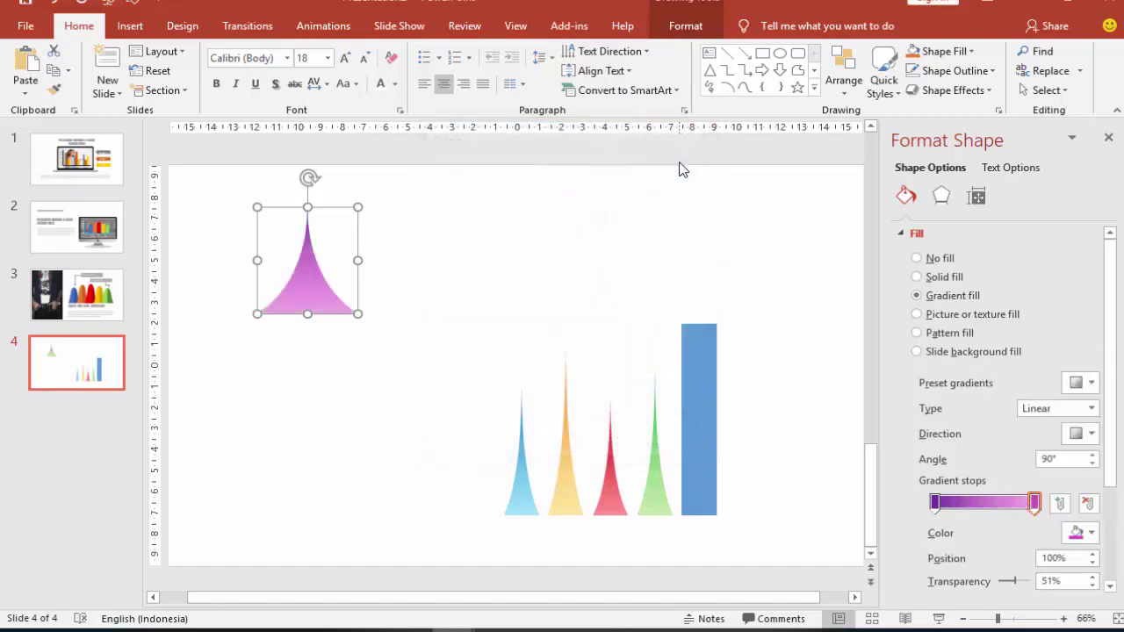
left_click(1034, 503)
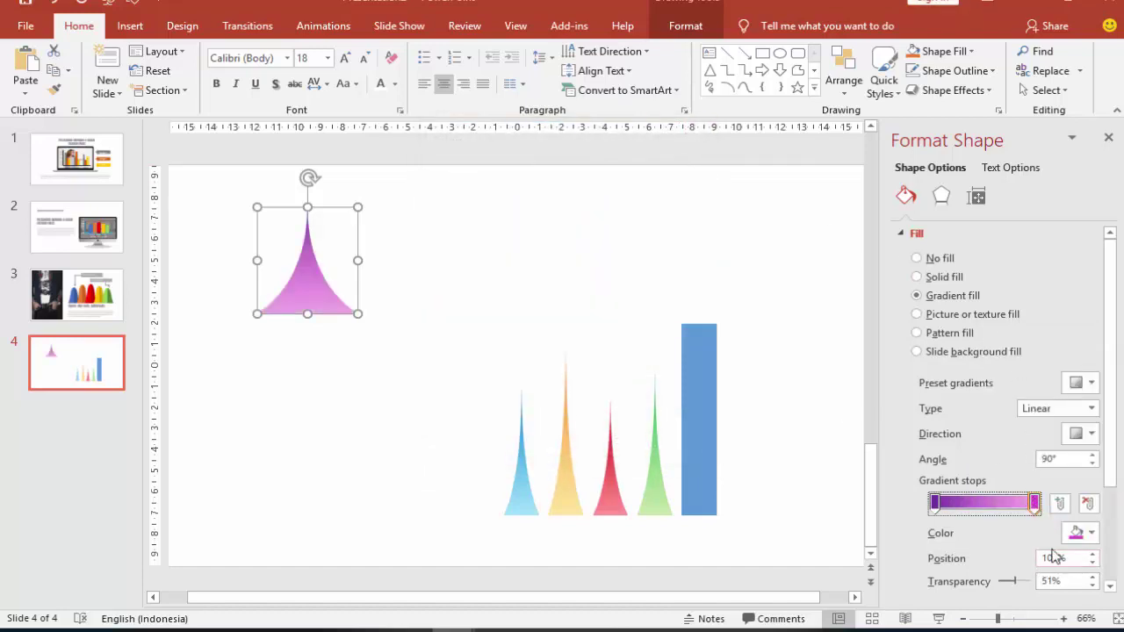
left_click(479, 241)
left_click(314, 262)
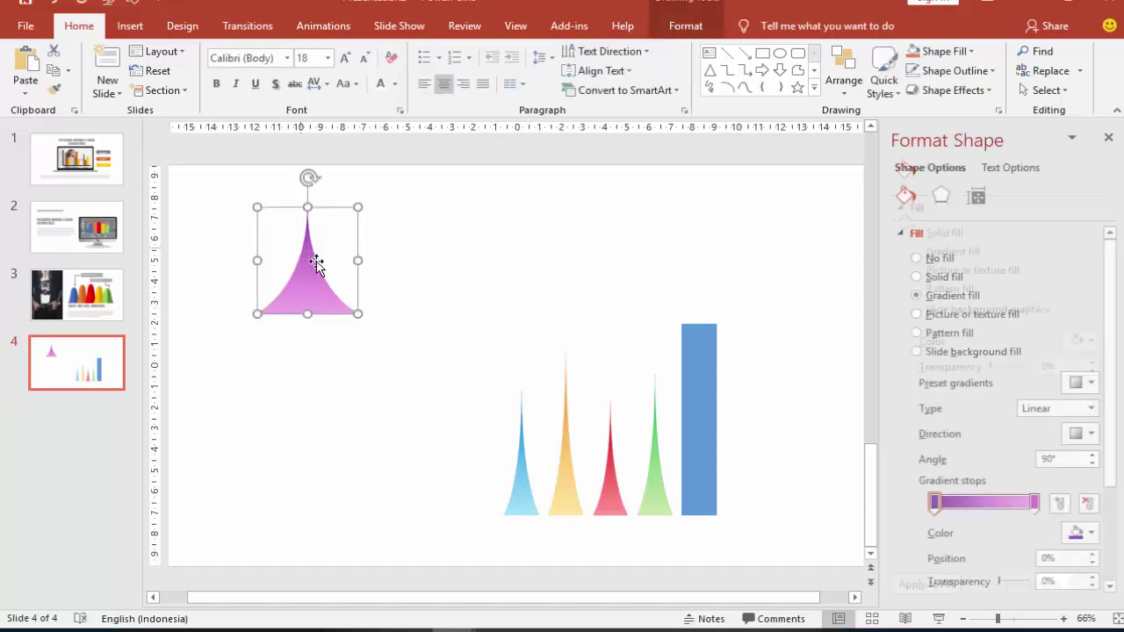
- Paste the purple spike into the blue bar series, then set gap width 116% and overlap 64%
left_click(700, 376)
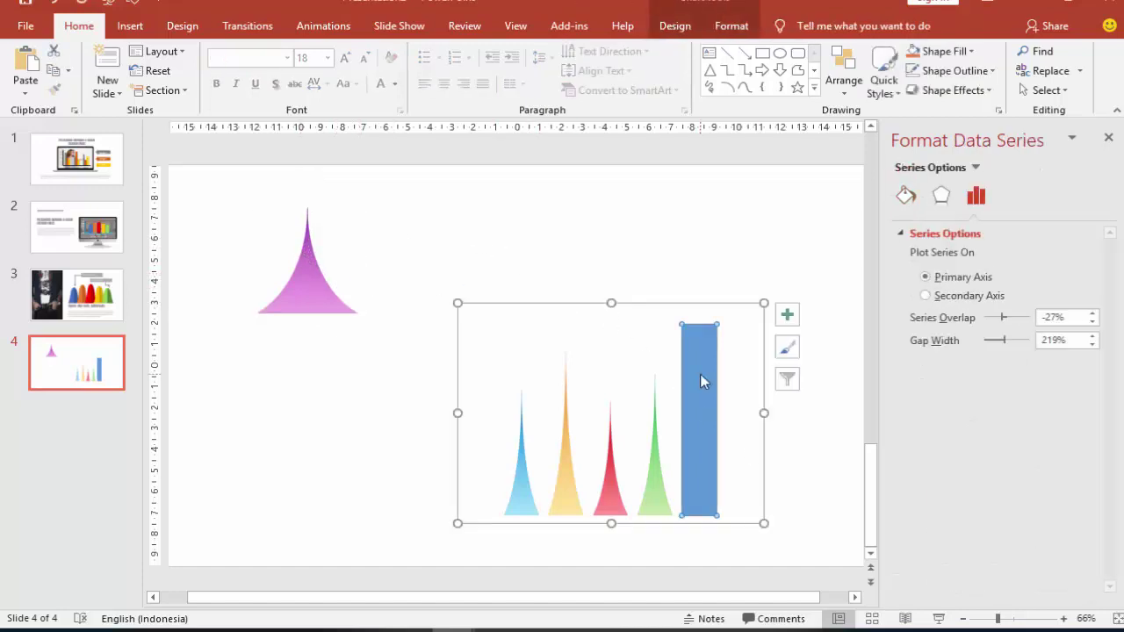
key("ctrl+v")
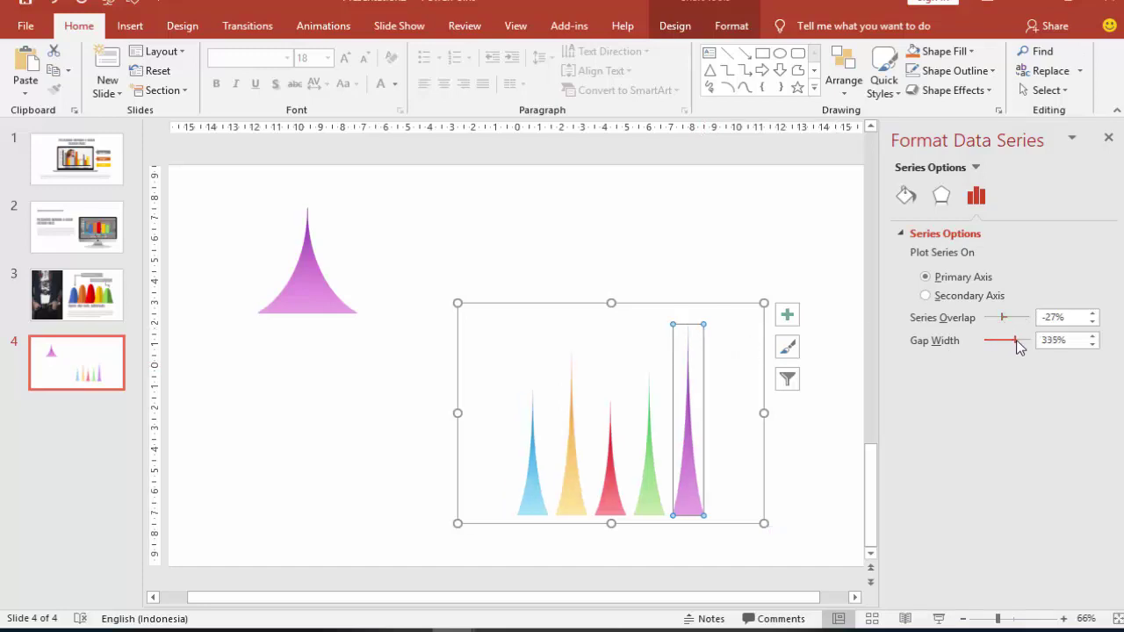
mouse_move(1015, 340)
left_mouse_down()
mouse_move(996, 340)
mouse_move(990, 319)
left_mouse_up()
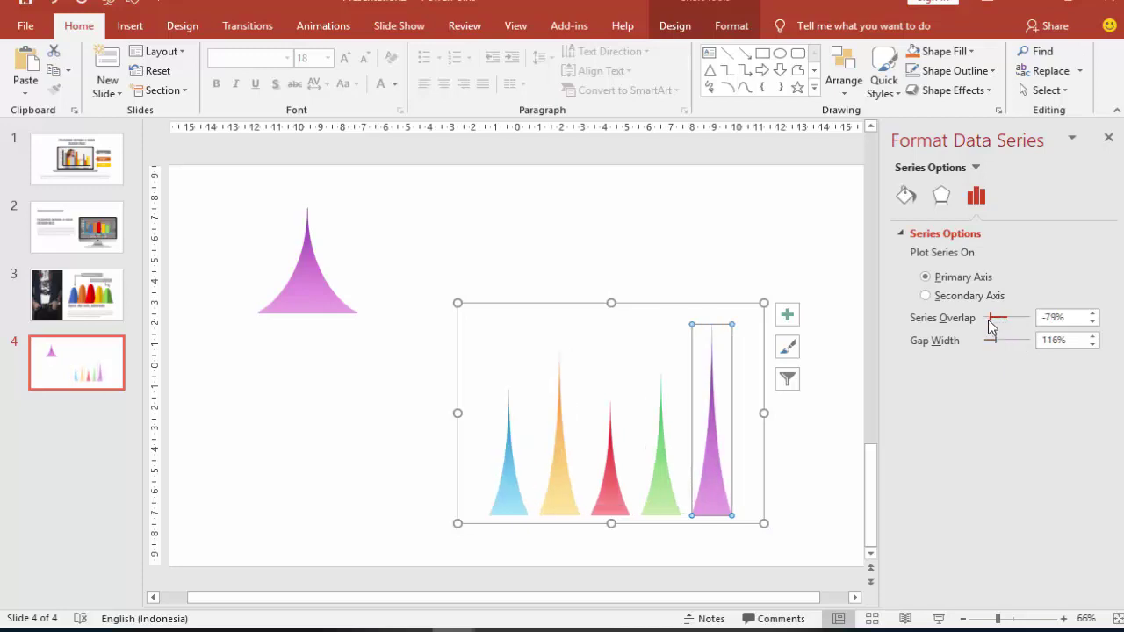
left_click_drag(987, 319, 1021, 319)
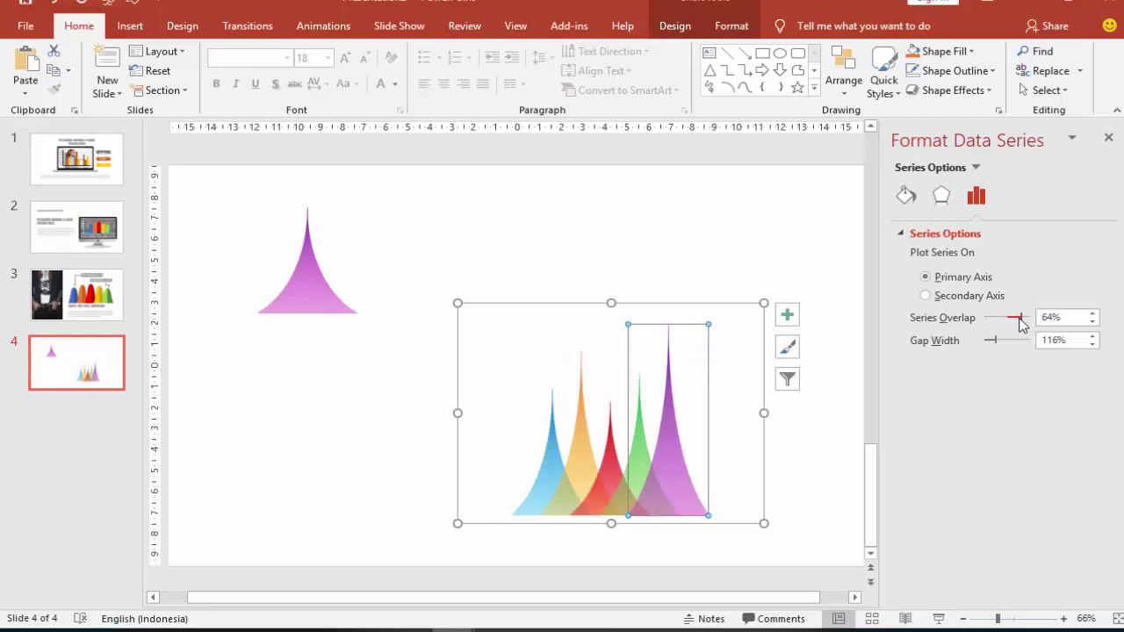
left_click(594, 255)
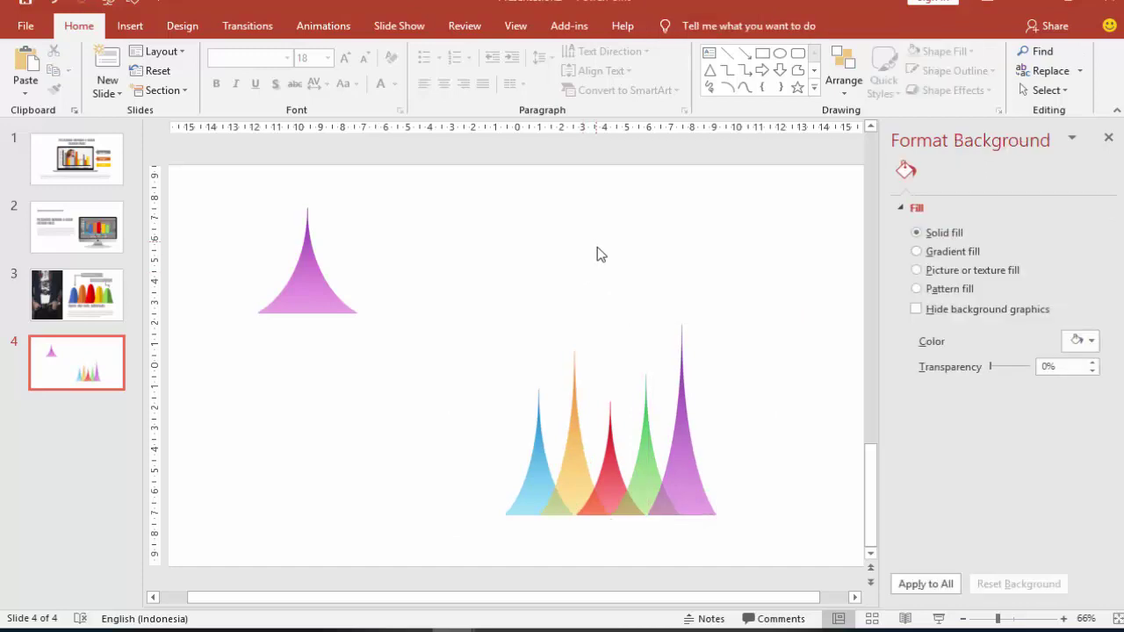
- Delete the loose purple spike, then move the spike chart higher and widen it left and right
left_click(292, 302)
key("Delete")
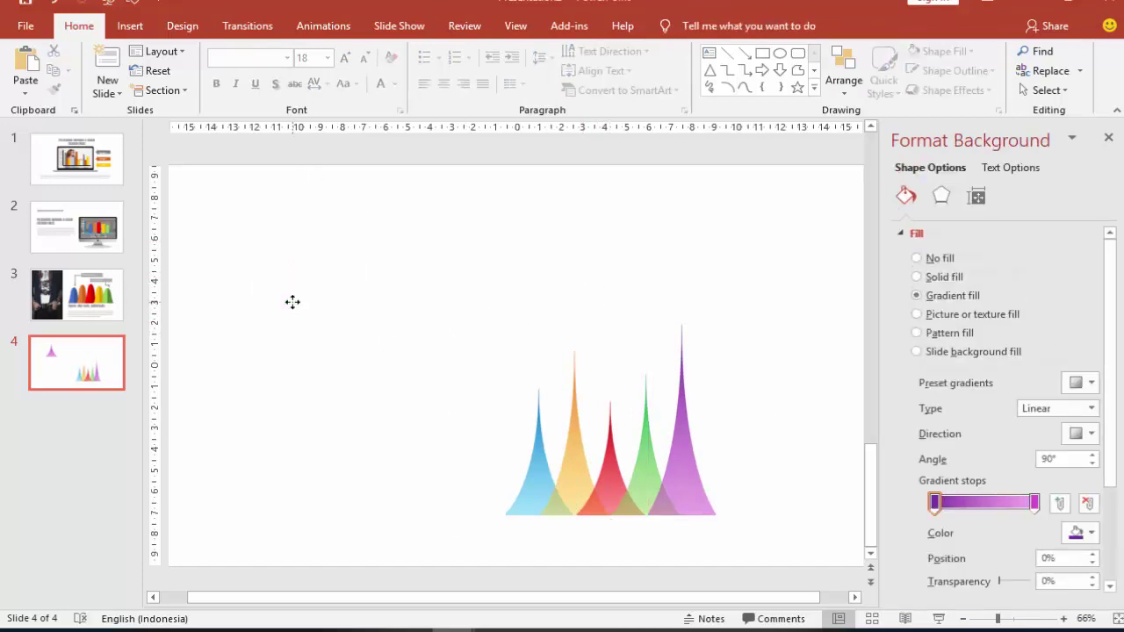
left_click(599, 447)
left_click(717, 392)
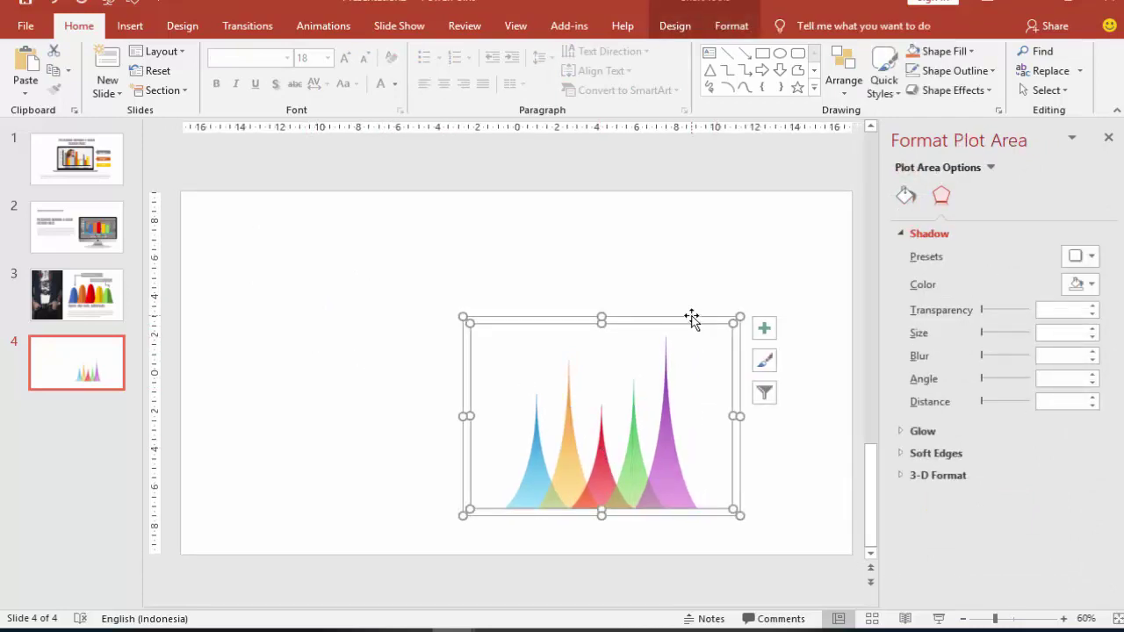
left_click_drag(693, 318, 712, 309)
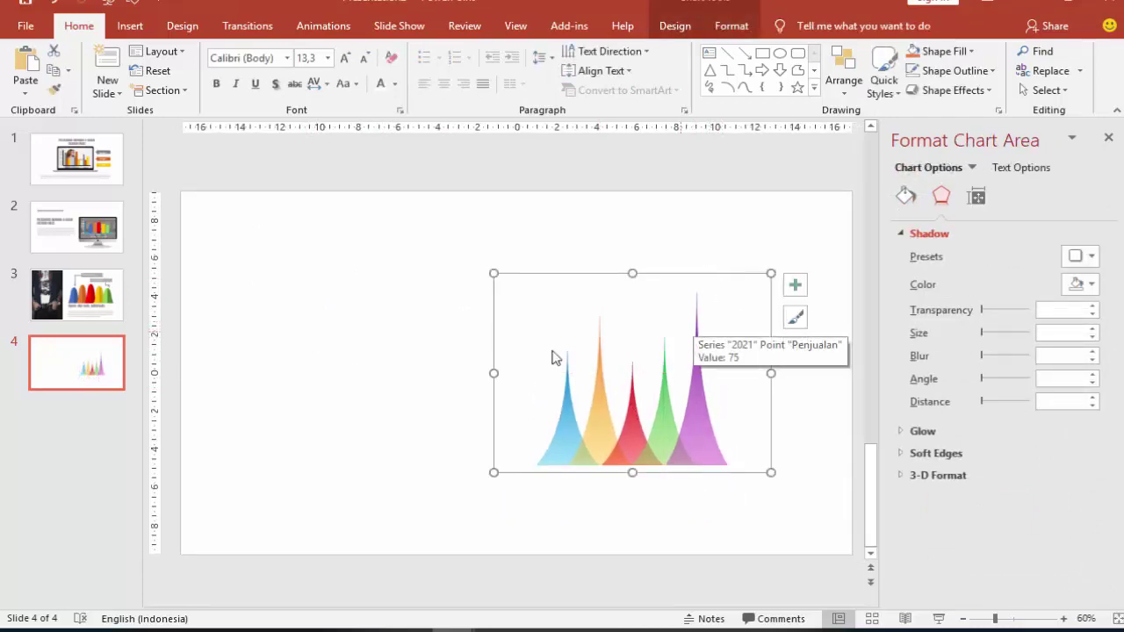
left_click_drag(548, 273, 552, 221)
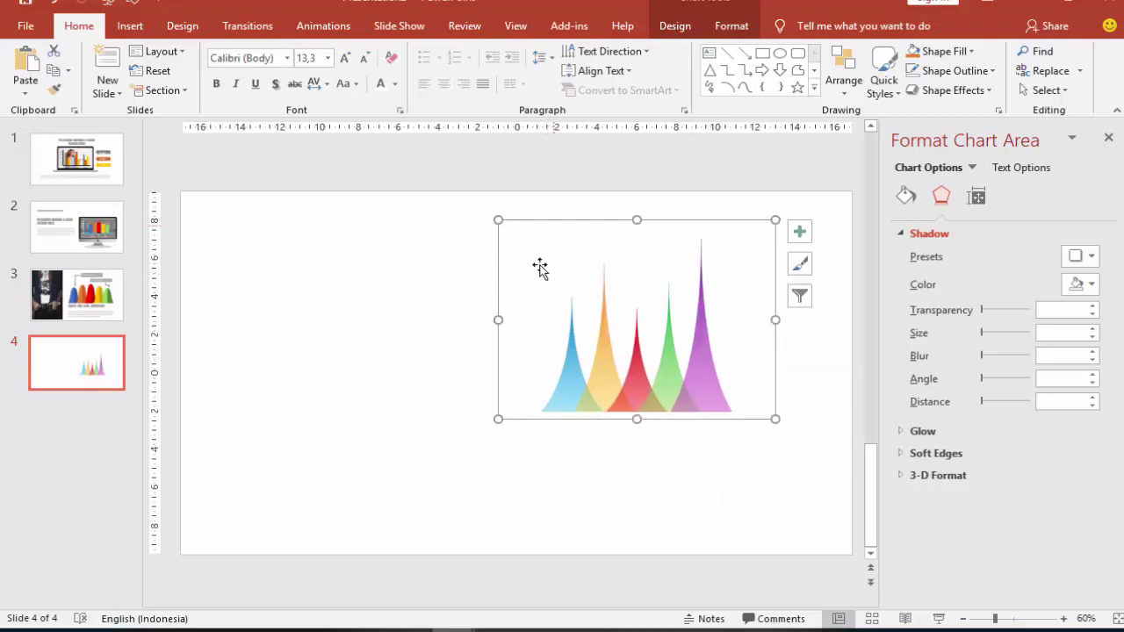
mouse_move(501, 321)
left_mouse_down()
mouse_move(462, 311)
mouse_move(449, 319)
left_mouse_up()
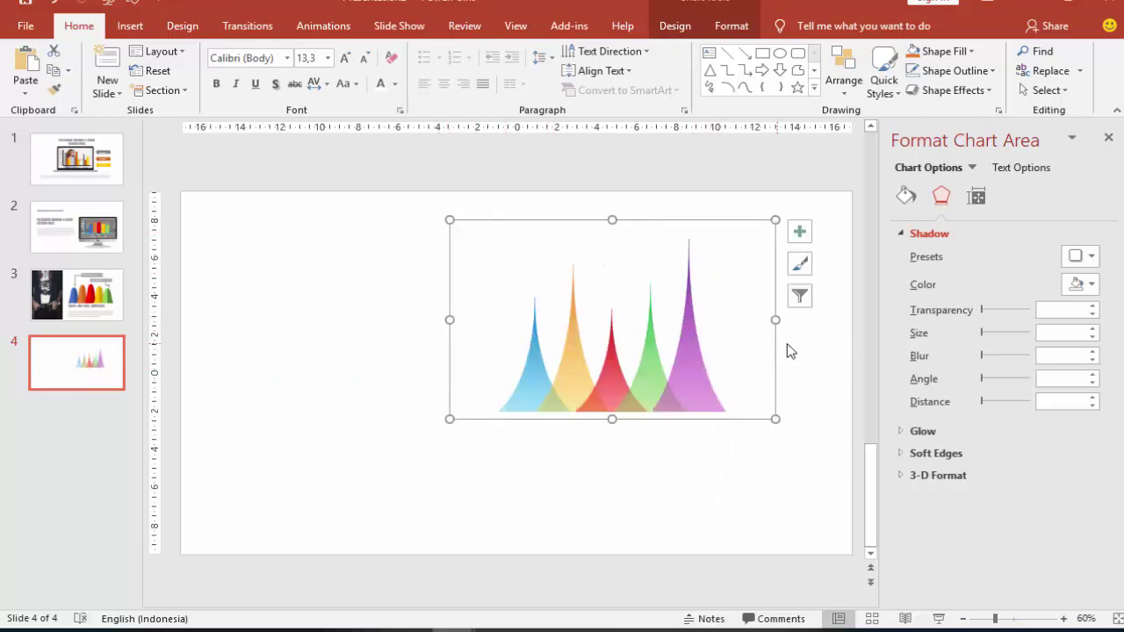
left_click_drag(775, 319, 811, 324)
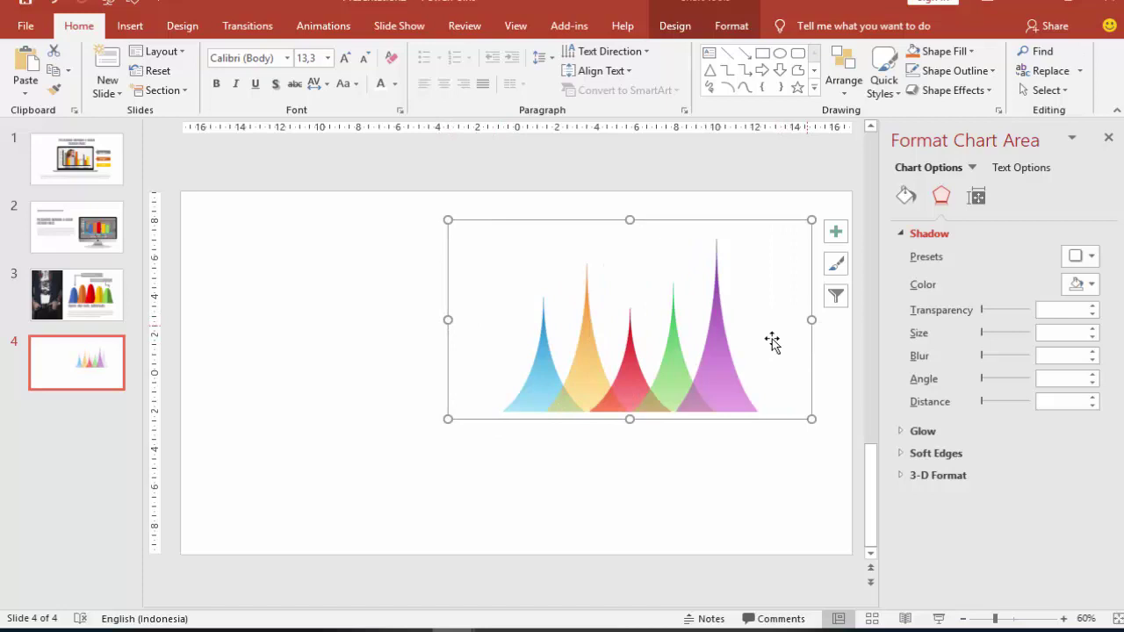
left_click(289, 346)
left_click(128, 26)
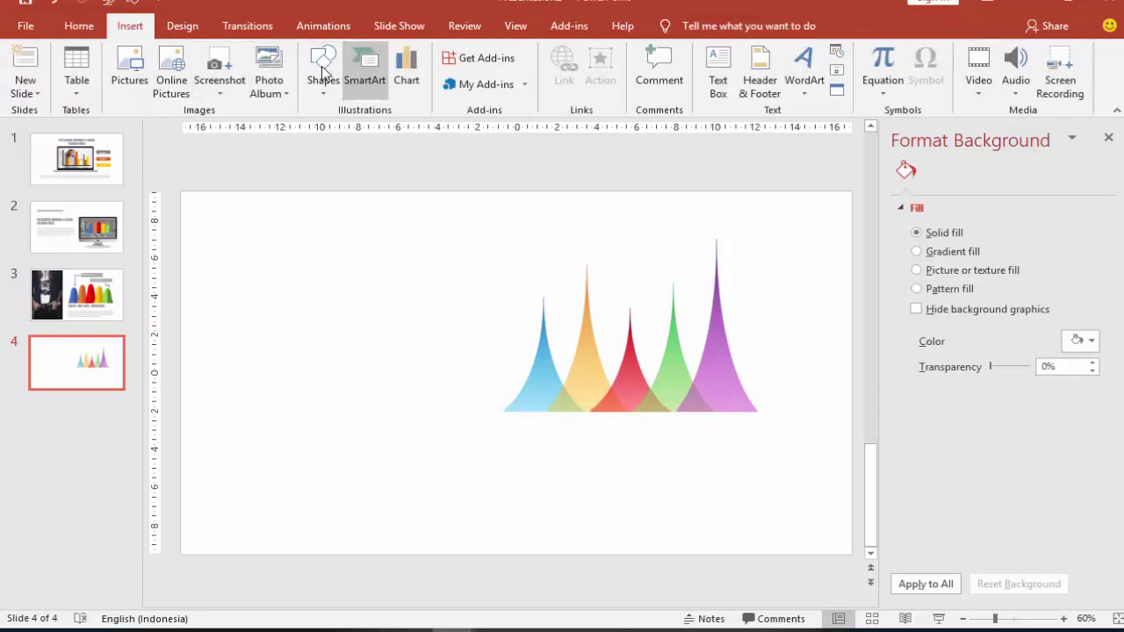
- Draw a tall rectangle down the left side of slide 4
left_click(364, 74)
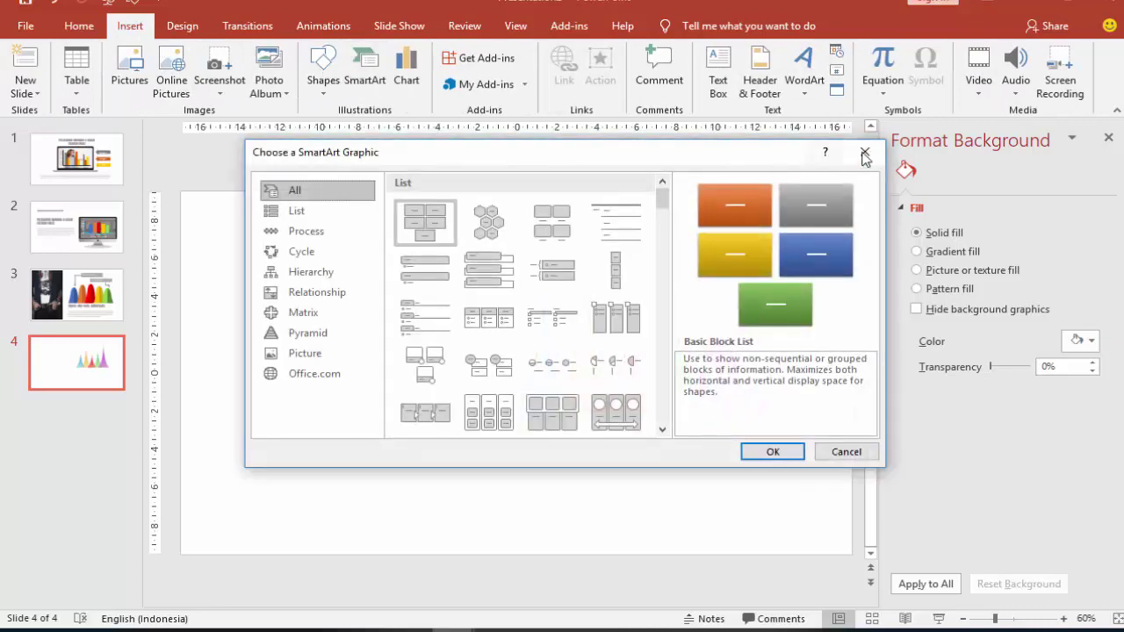
left_click(878, 151)
left_click(322, 64)
left_click(343, 143)
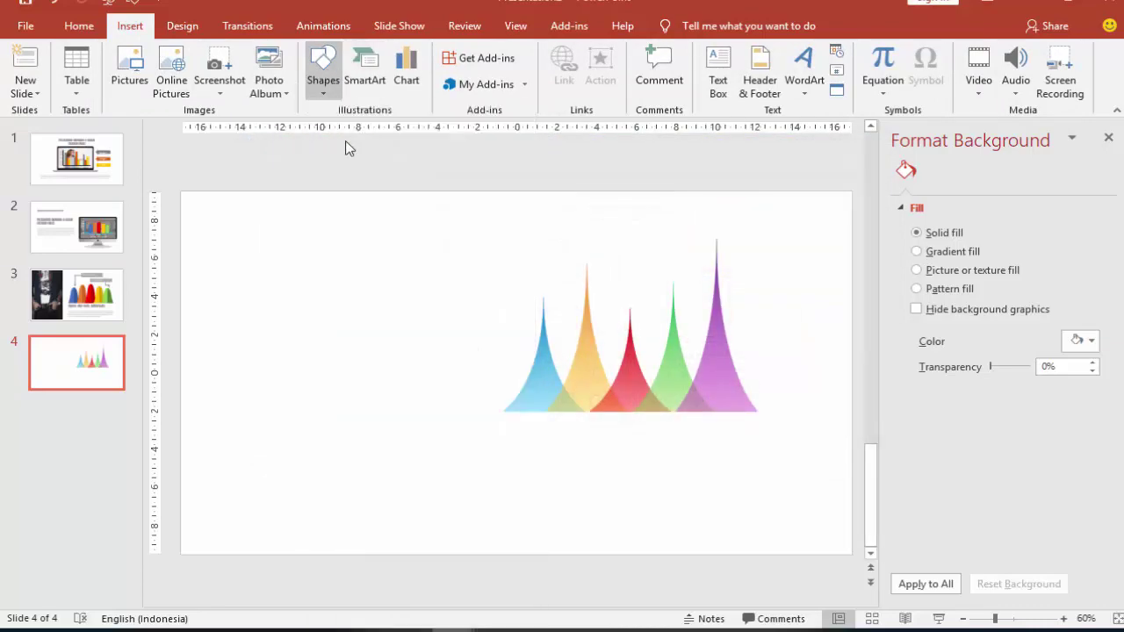
left_click_drag(181, 191, 409, 554)
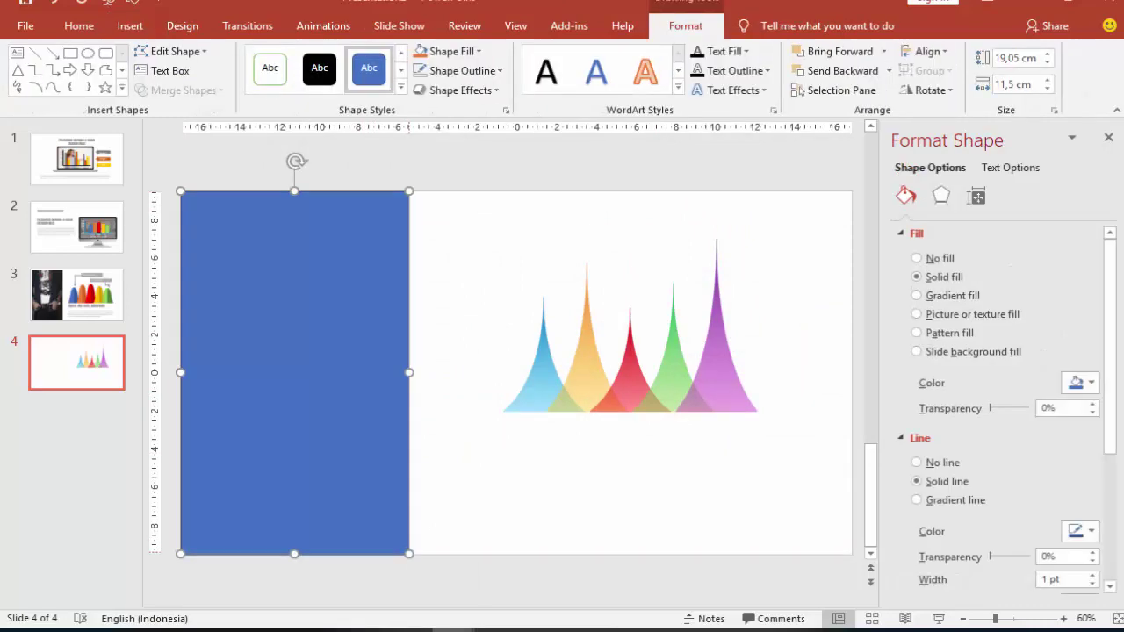
- Remove the rectangle's outline and fill it with the photo of a woman in a hat
left_click(945, 463)
left_click(946, 316)
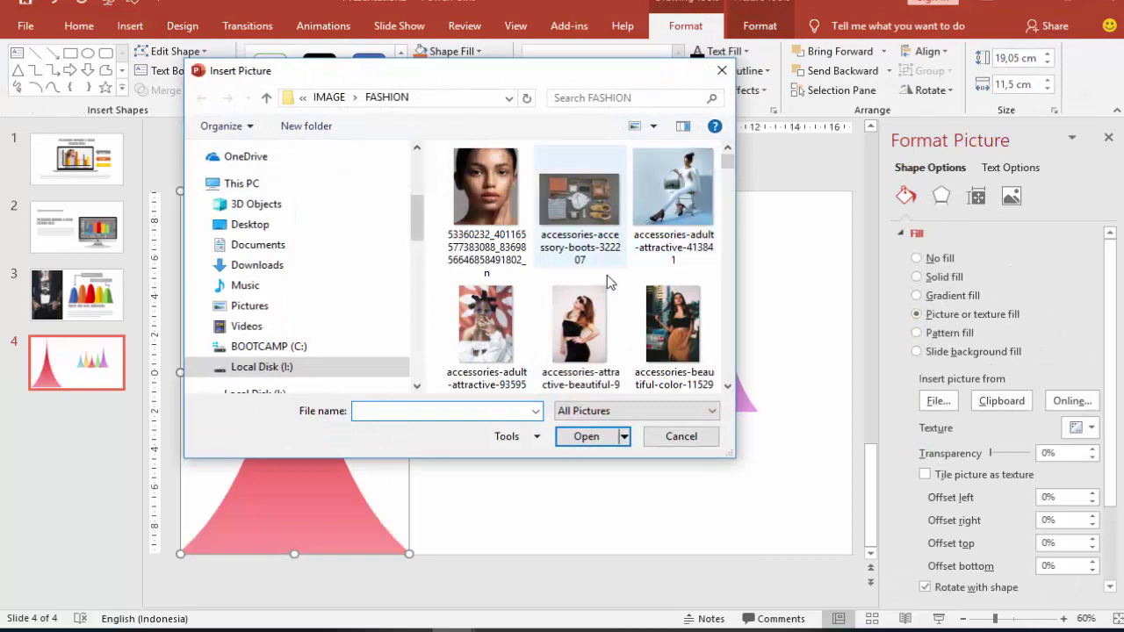
left_click(593, 307)
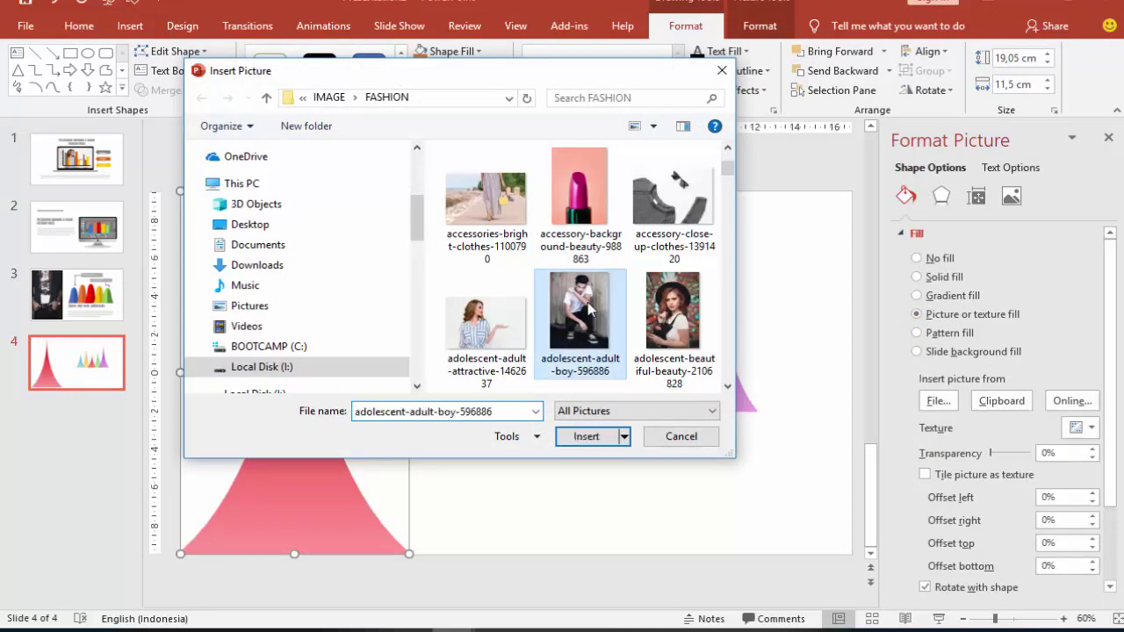
left_click(671, 333)
left_click(599, 438)
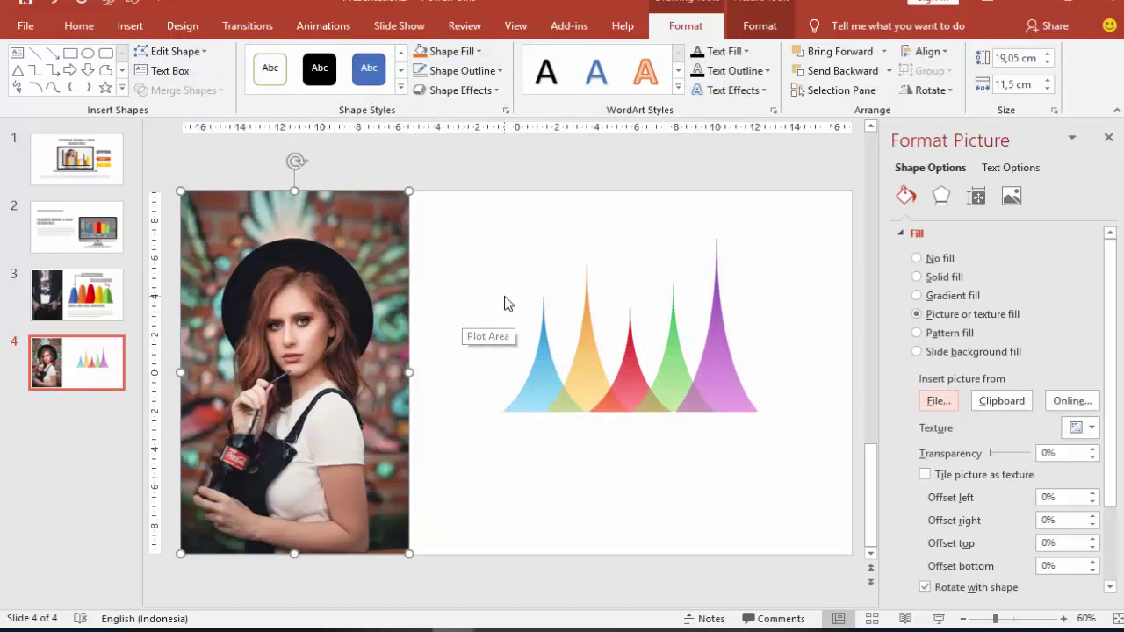
left_click(86, 295)
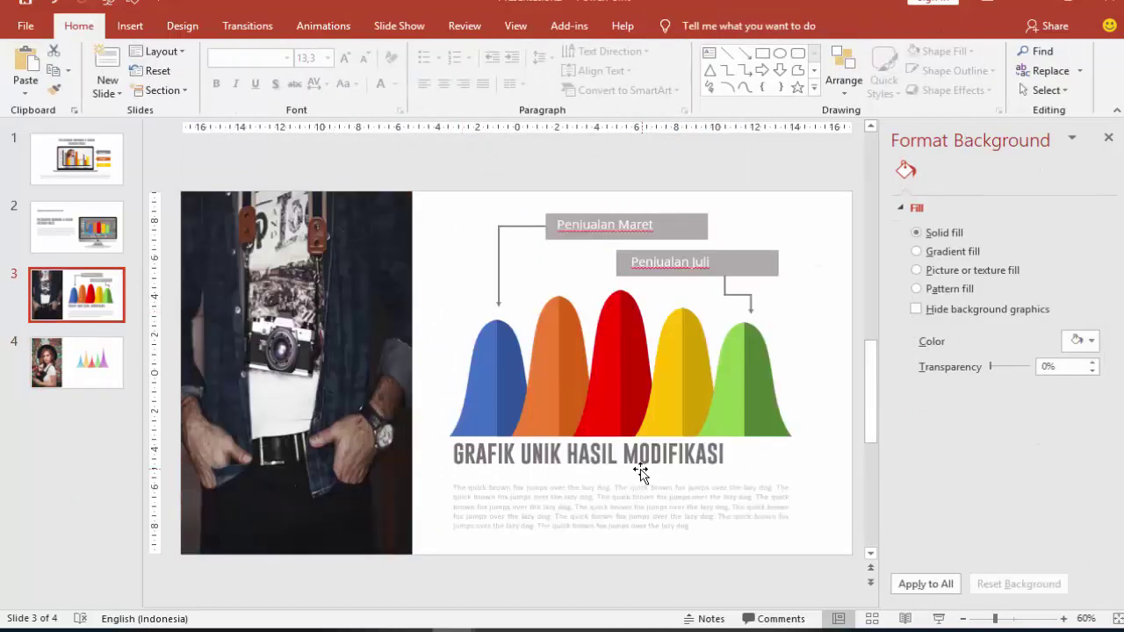
- Paste slide 3's title and paragraph onto slide 4 and narrow both boxes into a column
left_click(639, 483)
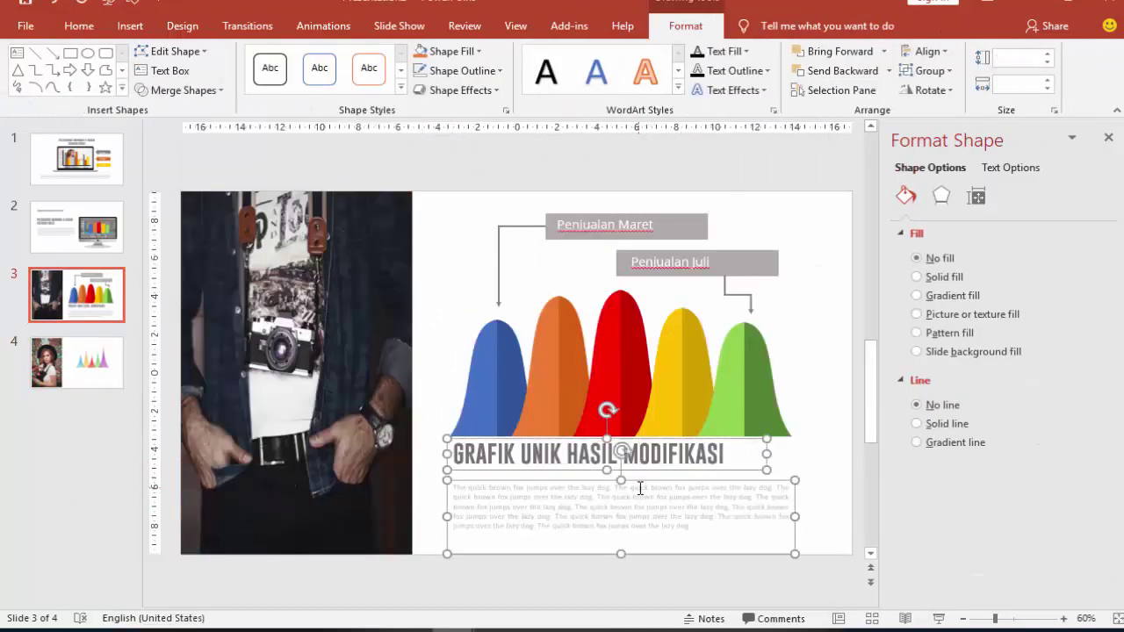
left_click(110, 369)
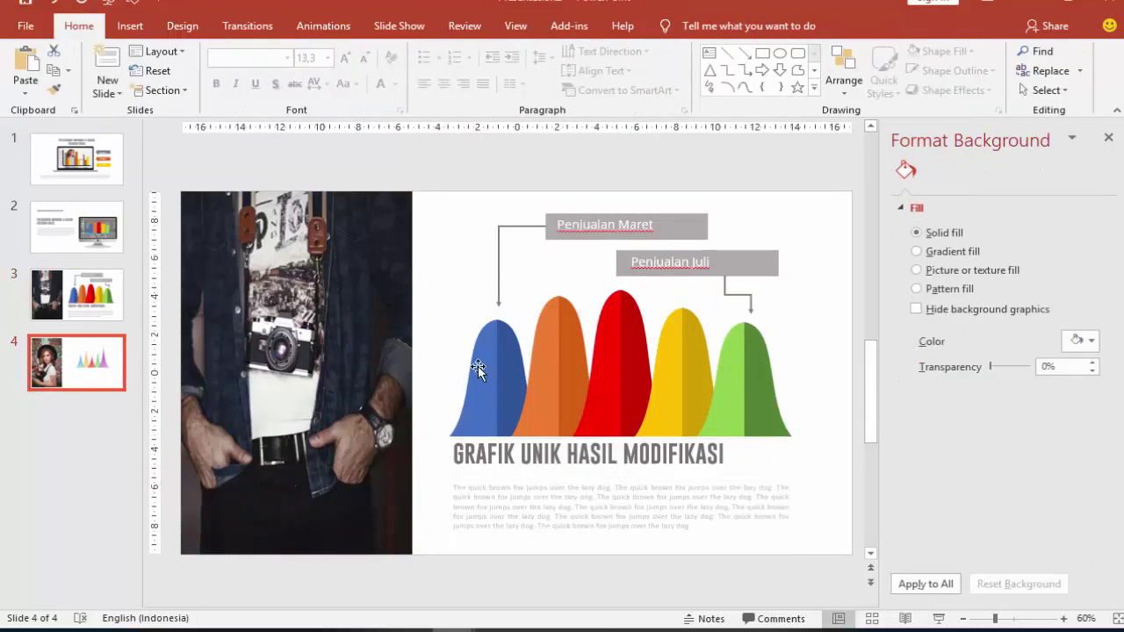
key("ctrl+v")
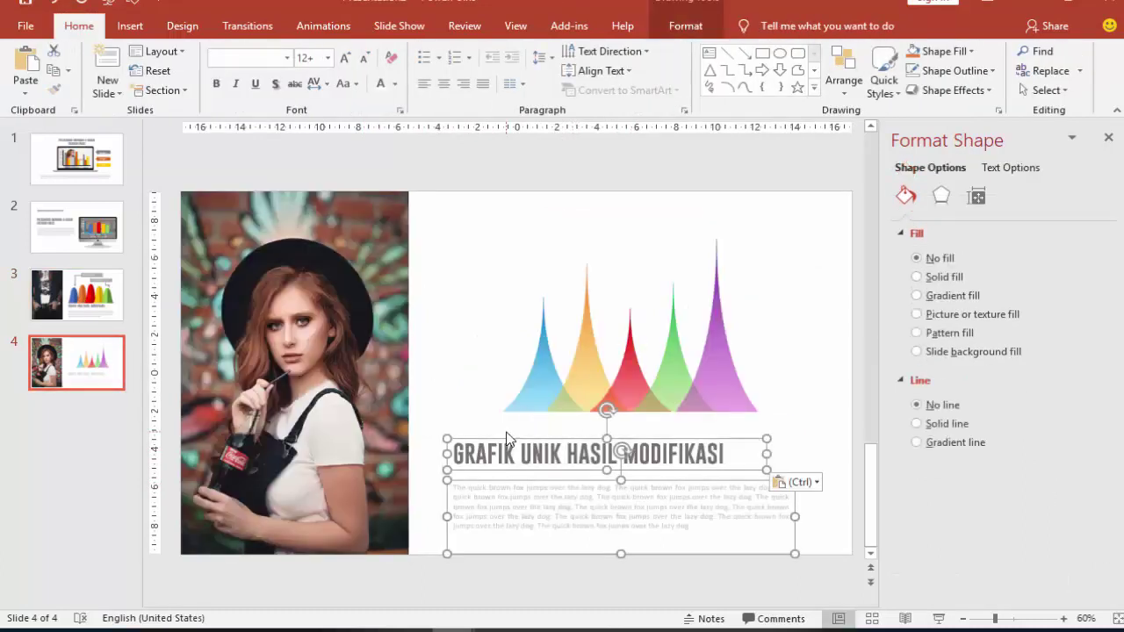
left_click(784, 436)
left_click(764, 457)
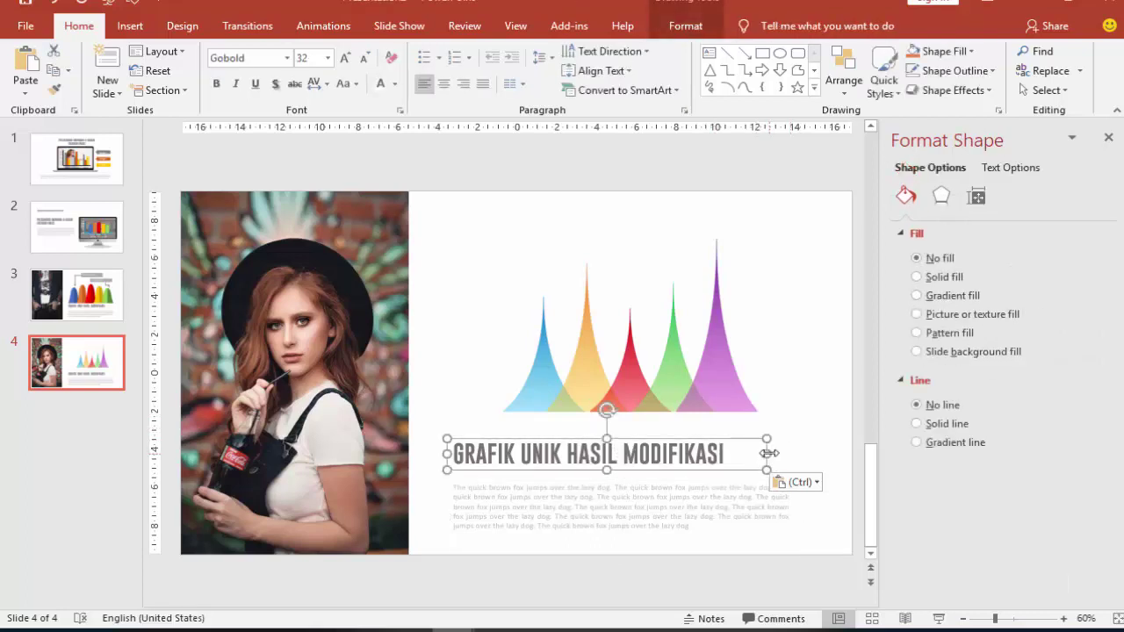
mouse_move(768, 453)
left_mouse_down()
mouse_move(603, 448)
mouse_move(624, 448)
mouse_move(591, 420)
left_mouse_up()
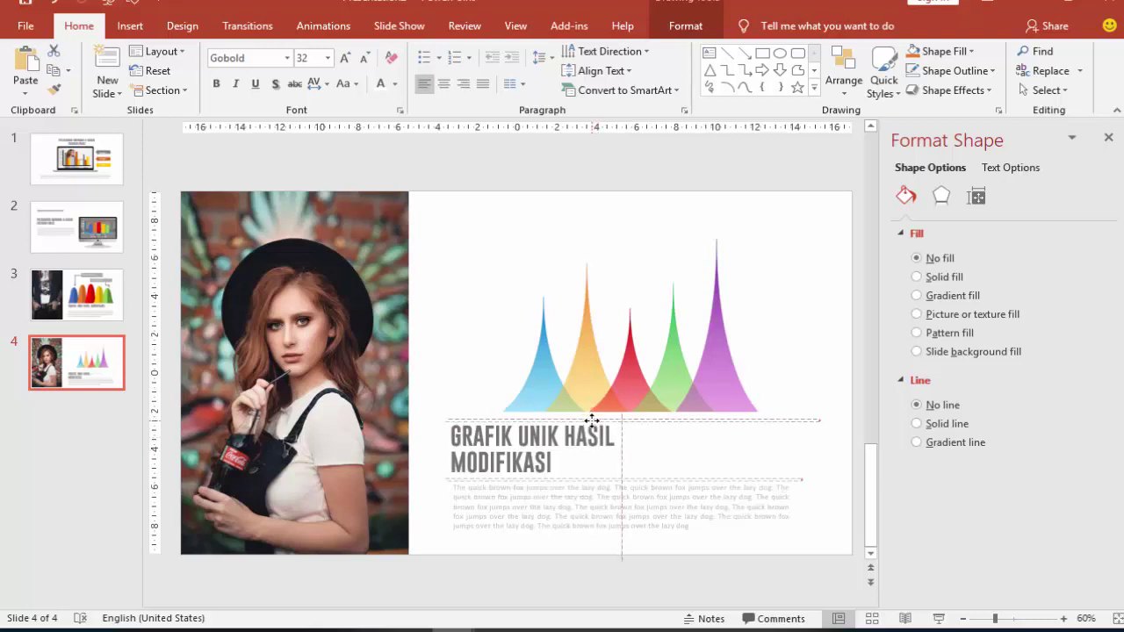
left_click(648, 497)
left_click_drag(794, 516, 655, 516)
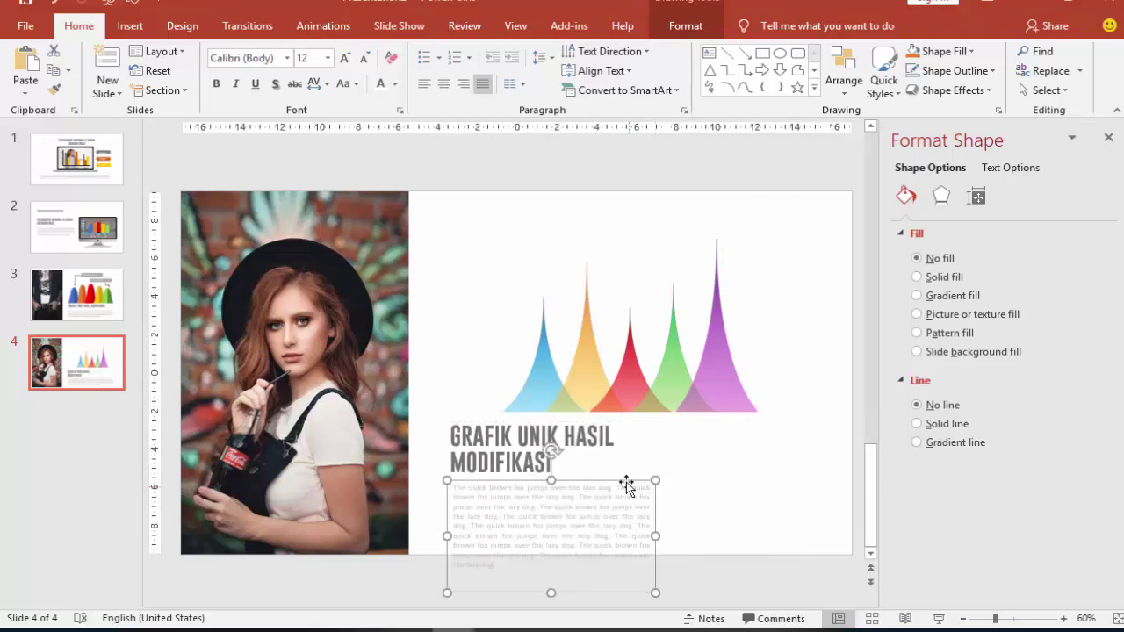
- Stack the paragraph under the title and move the peaks chart and title up closer together
left_click(514, 443)
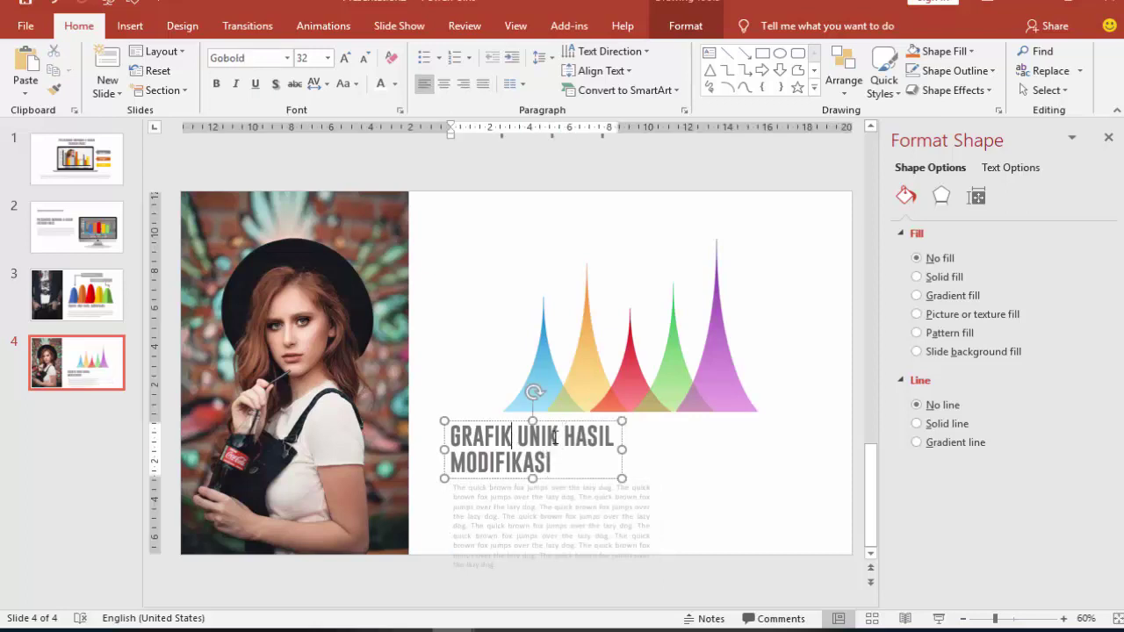
left_click(647, 501)
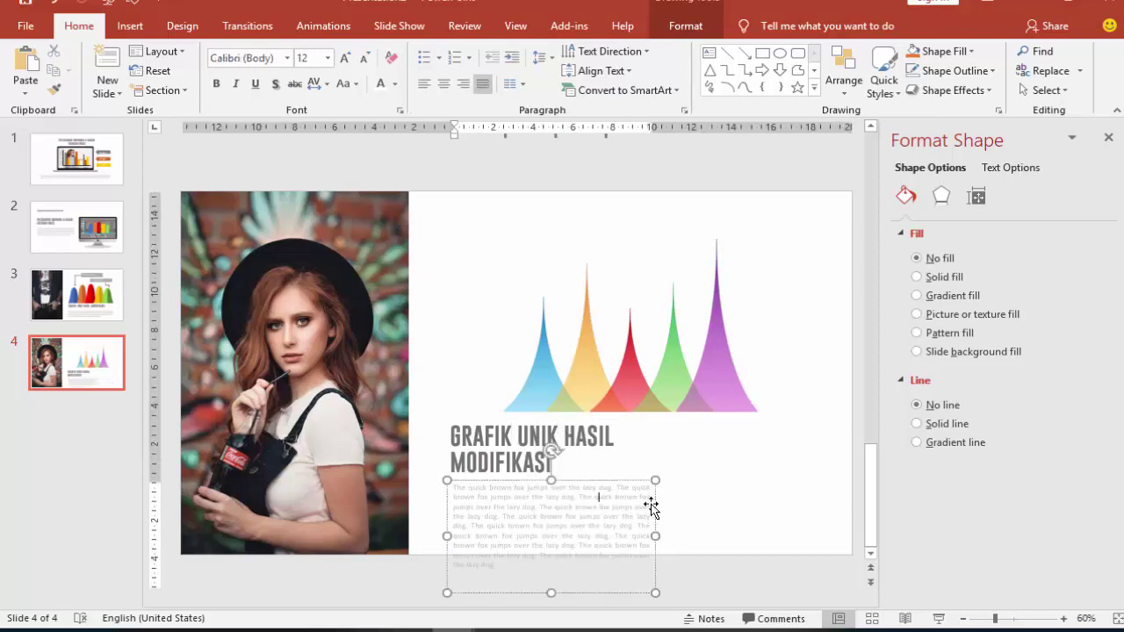
left_click_drag(647, 501, 638, 475)
left_click(570, 394)
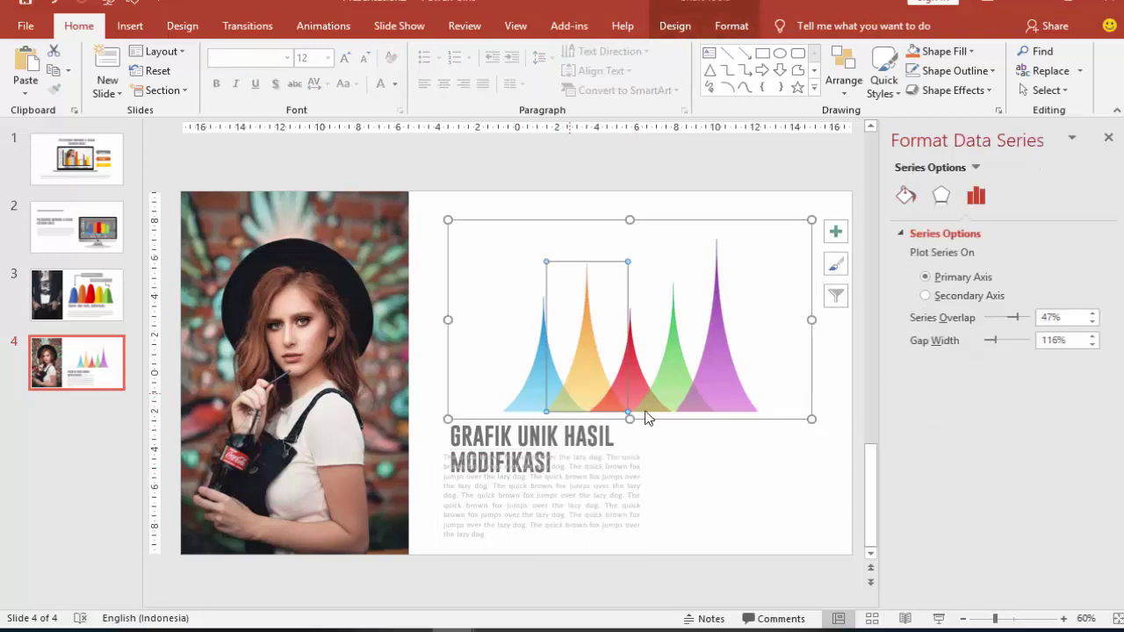
left_click_drag(650, 422, 656, 395)
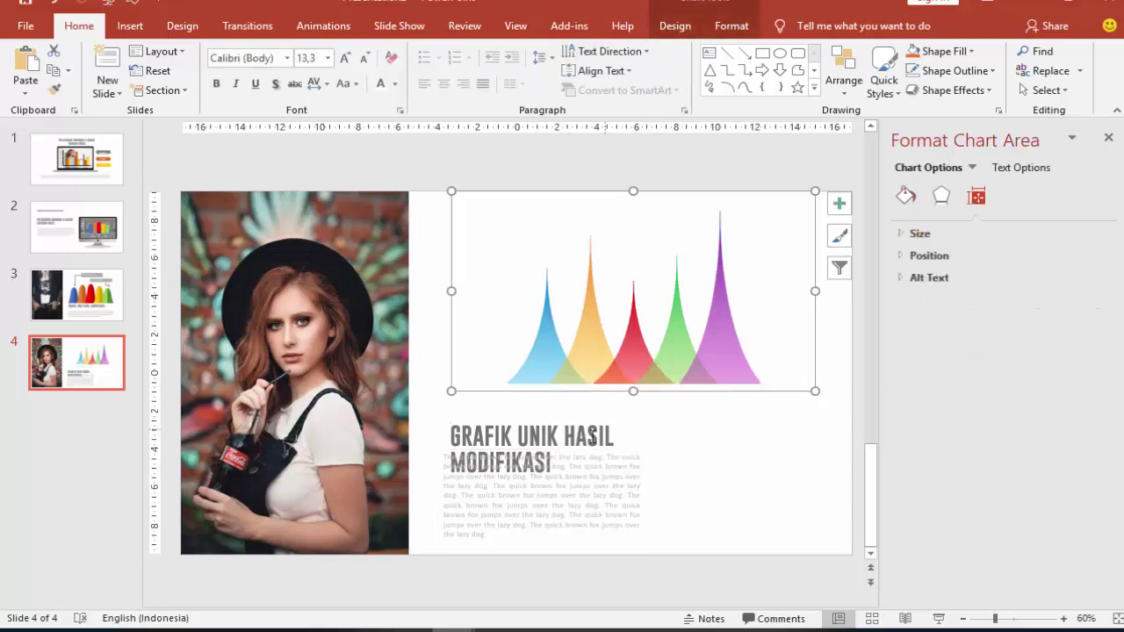
mouse_move(553, 420)
left_mouse_down()
mouse_move(561, 391)
mouse_move(550, 390)
left_mouse_up()
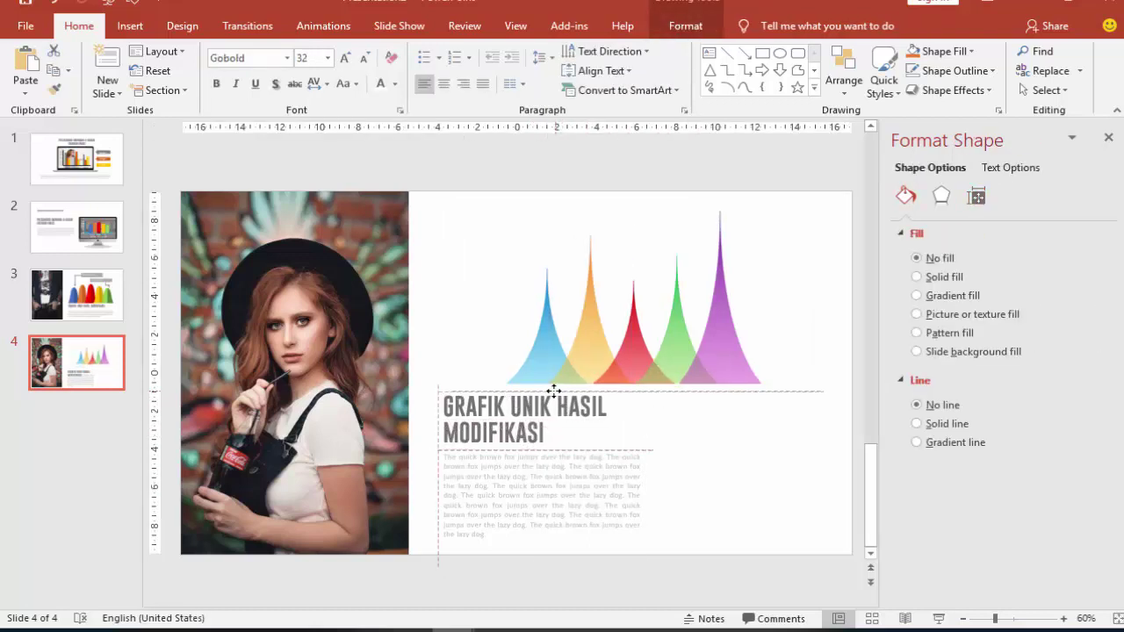
left_click(722, 439)
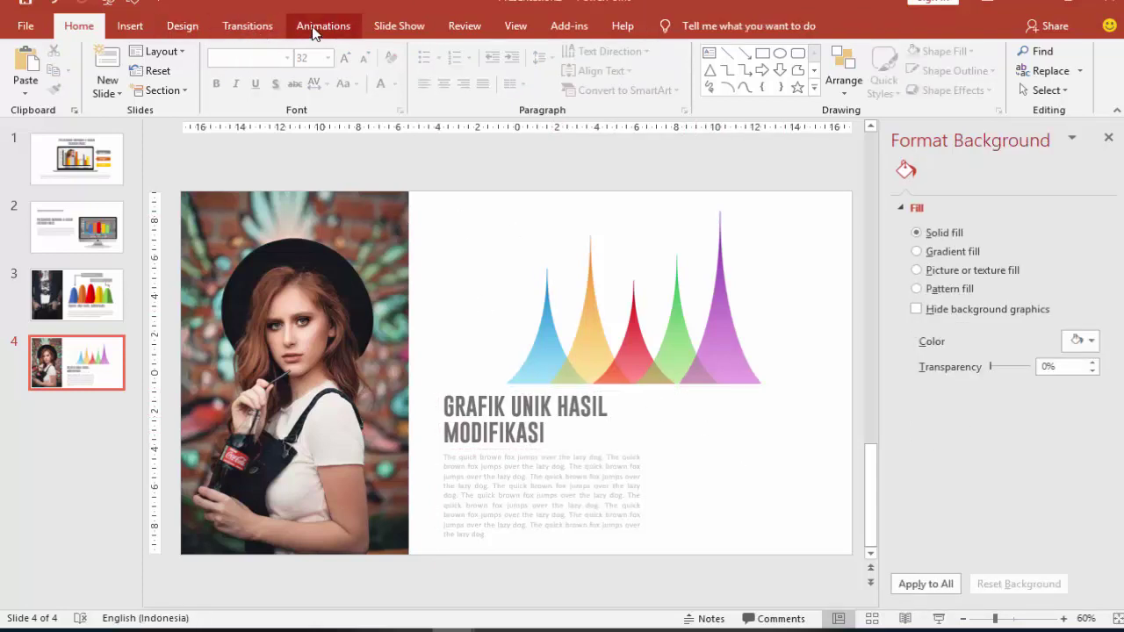
- Insert a default Line chart and close its data sheet
left_click(130, 26)
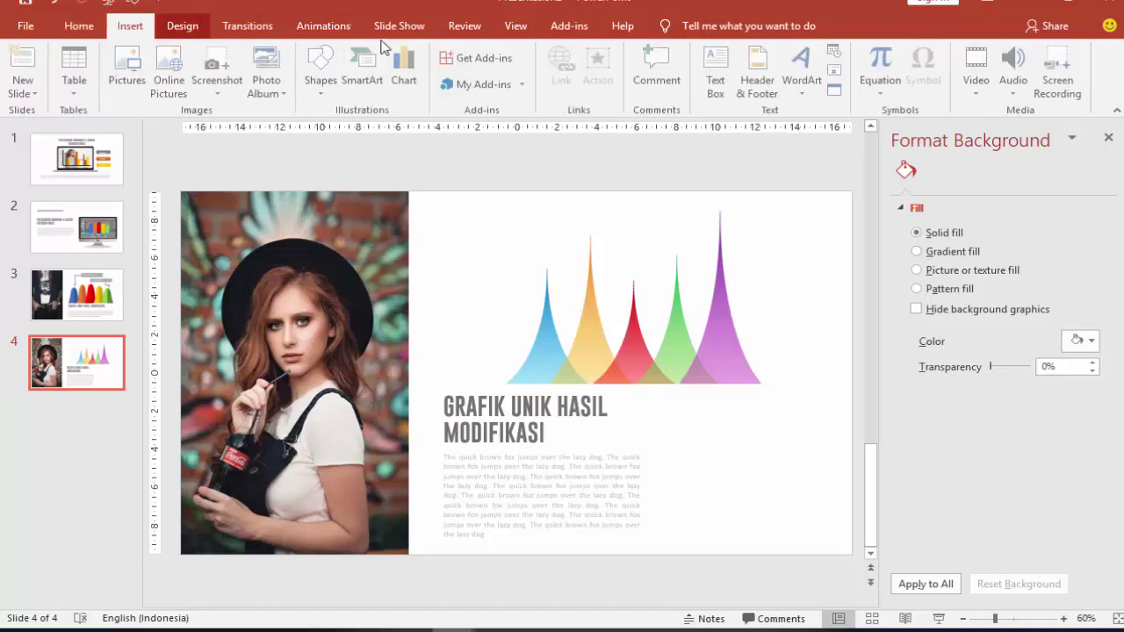
left_click(412, 95)
left_click(340, 181)
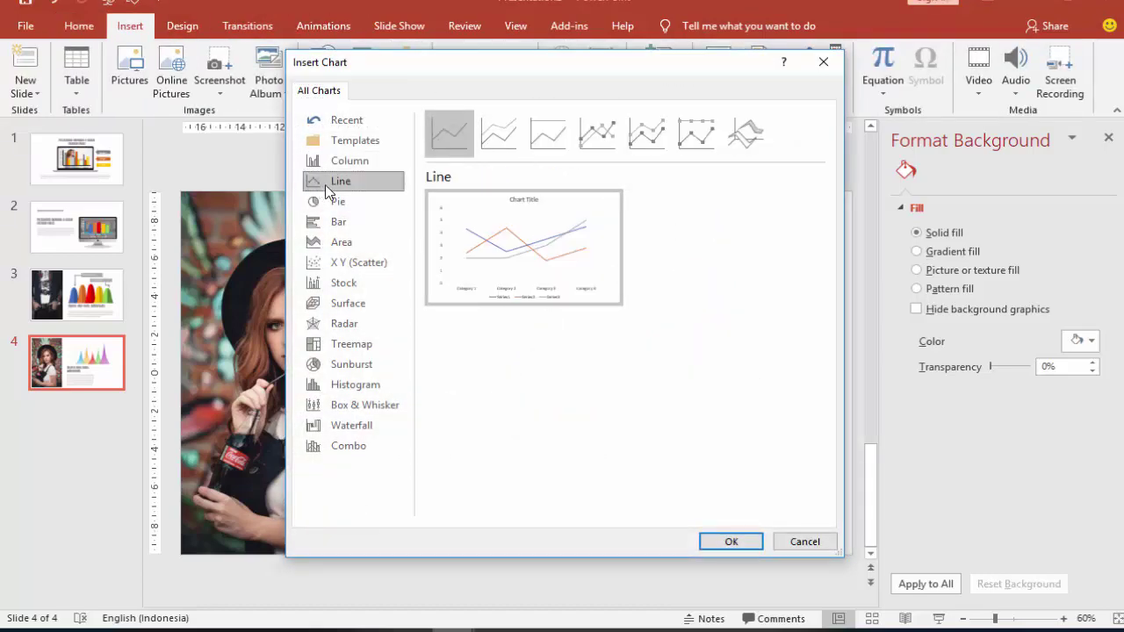
left_click(734, 544)
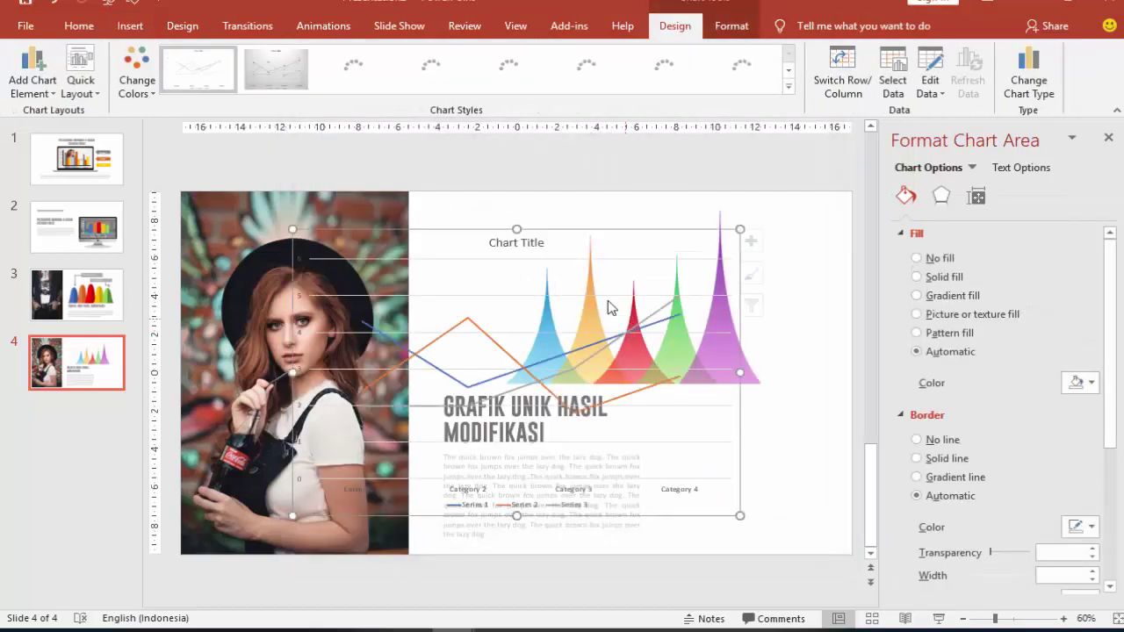
left_click(792, 59)
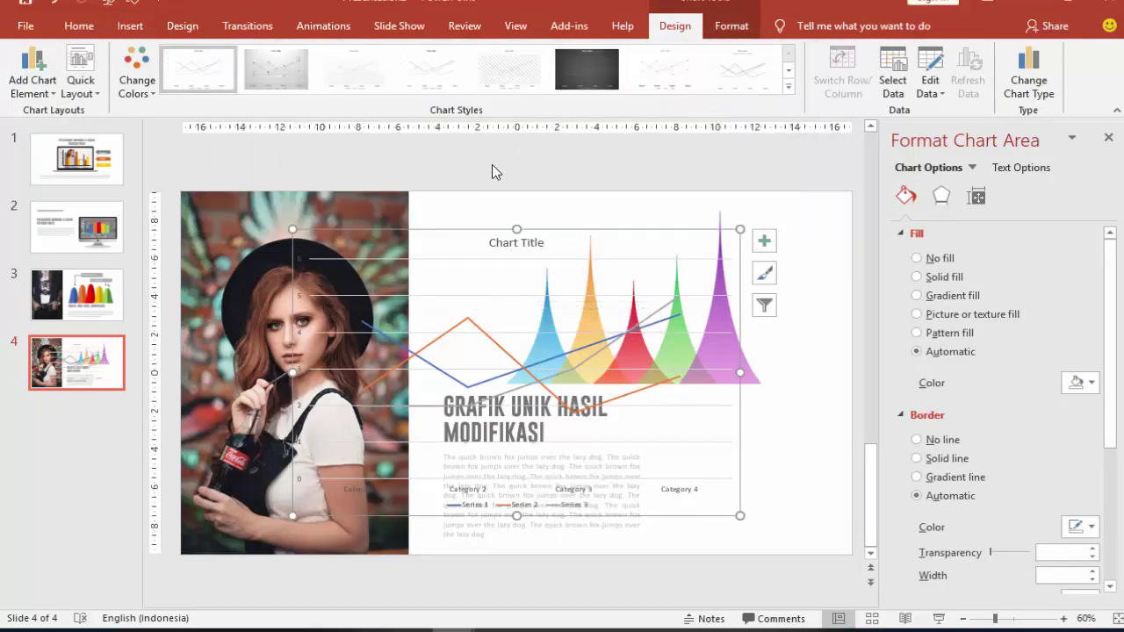
- Move the line chart to slide 4's lower right and shrink it
mouse_move(477, 325)
left_mouse_down()
mouse_move(718, 409)
mouse_move(697, 389)
left_mouse_up()
left_click(856, 596)
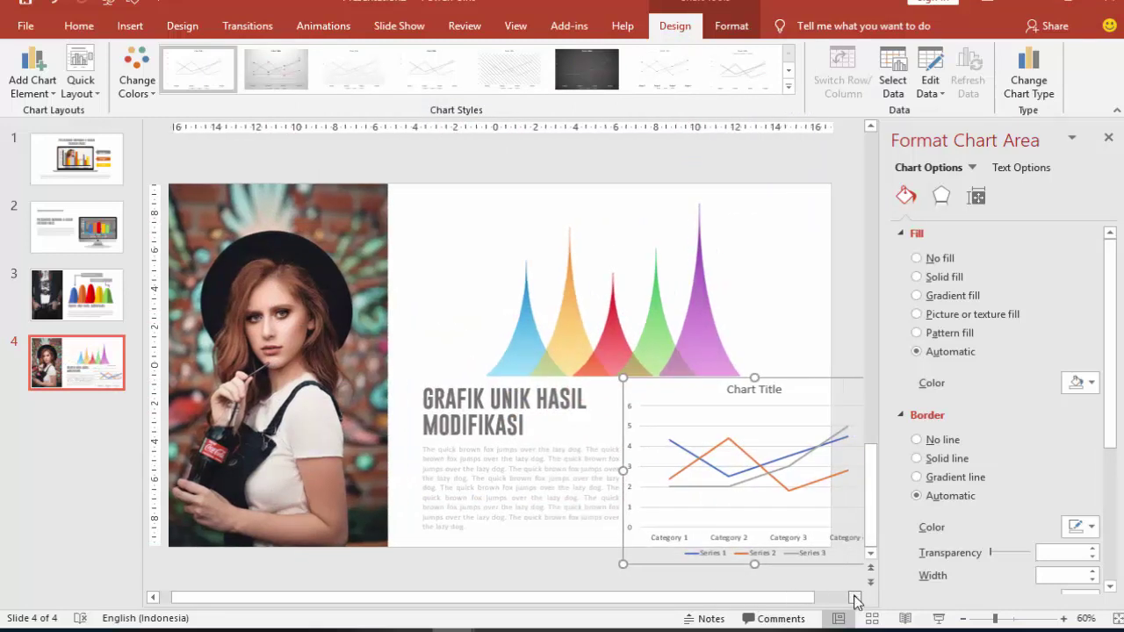
left_click_drag(850, 566, 775, 502)
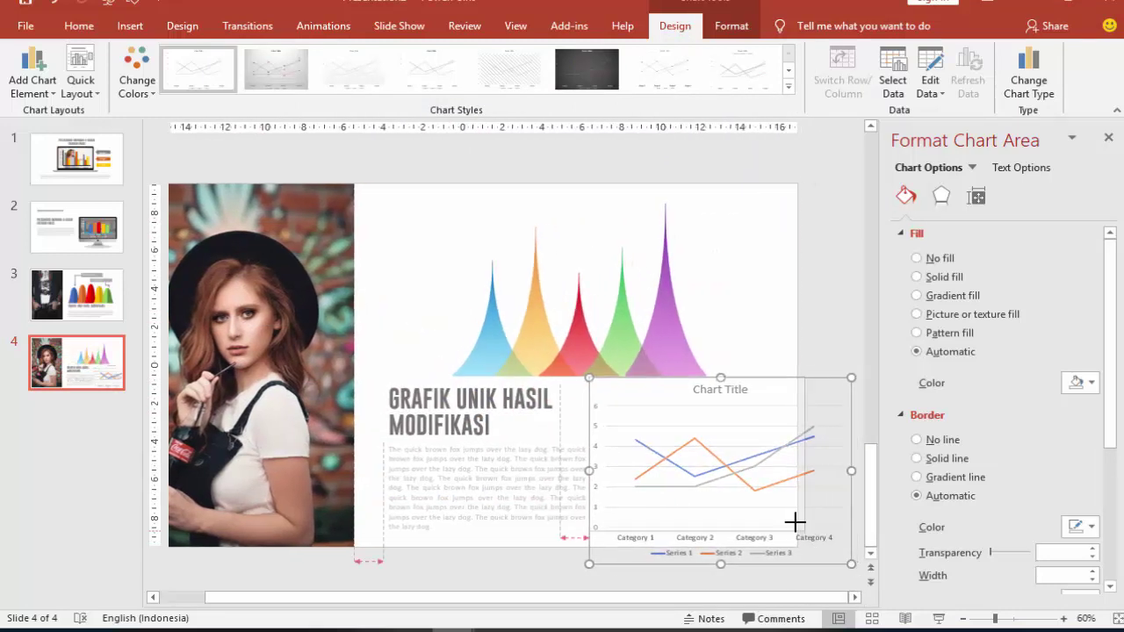
- Delete the line chart's legend, category axis, gridlines, vertical axis and title
left_click(761, 499)
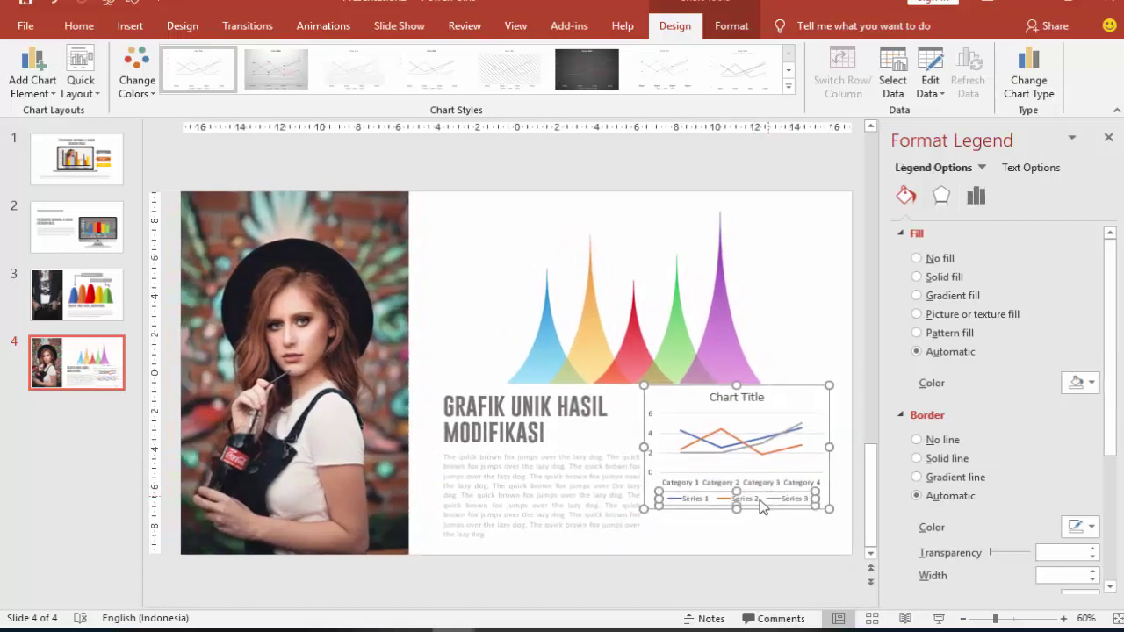
key("Delete")
left_click(768, 500)
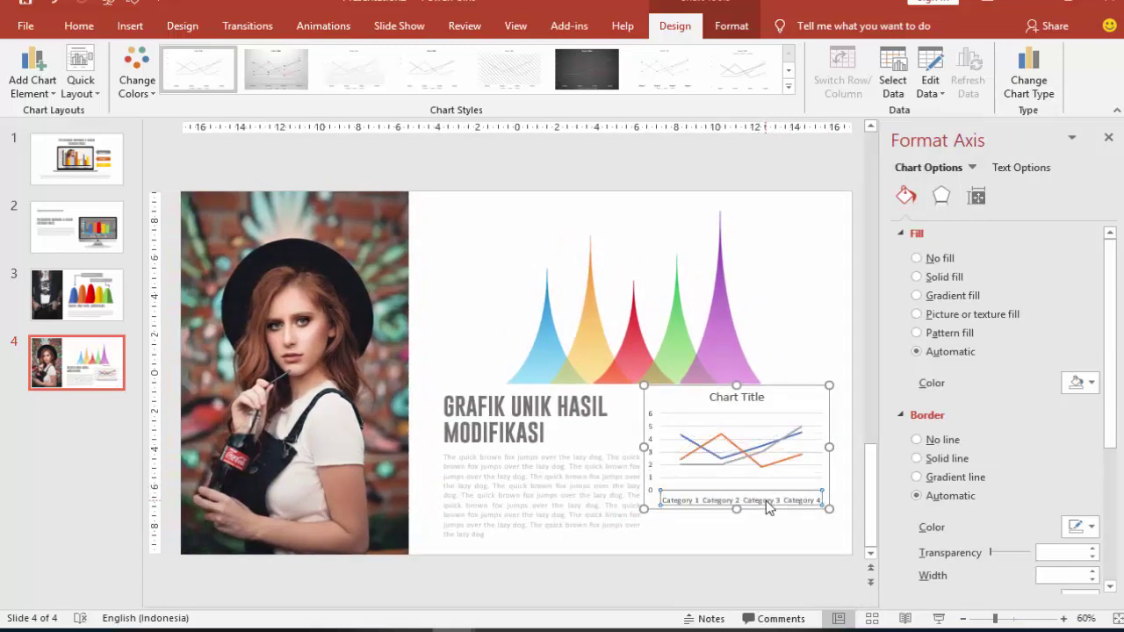
key("Delete")
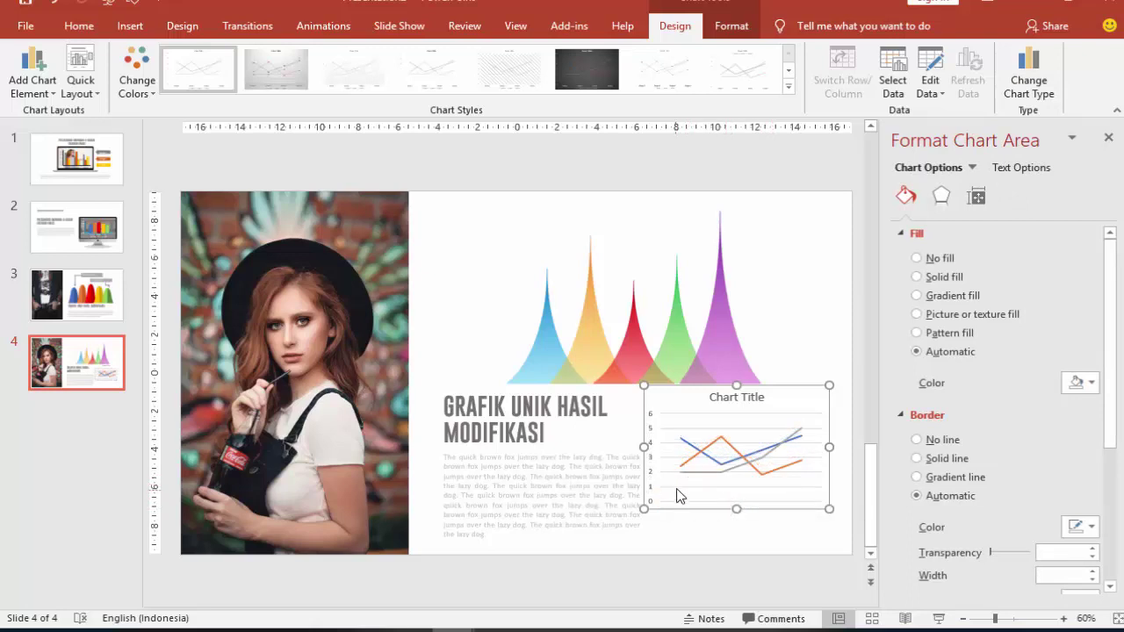
left_click(679, 496)
key("Delete")
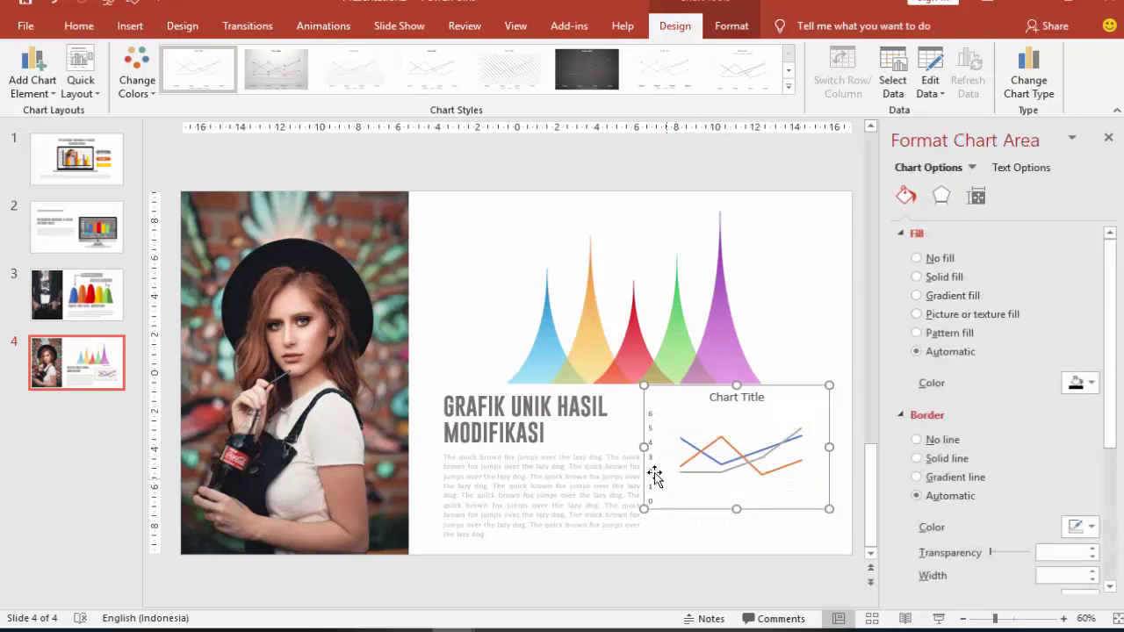
left_click(650, 474)
key("Delete")
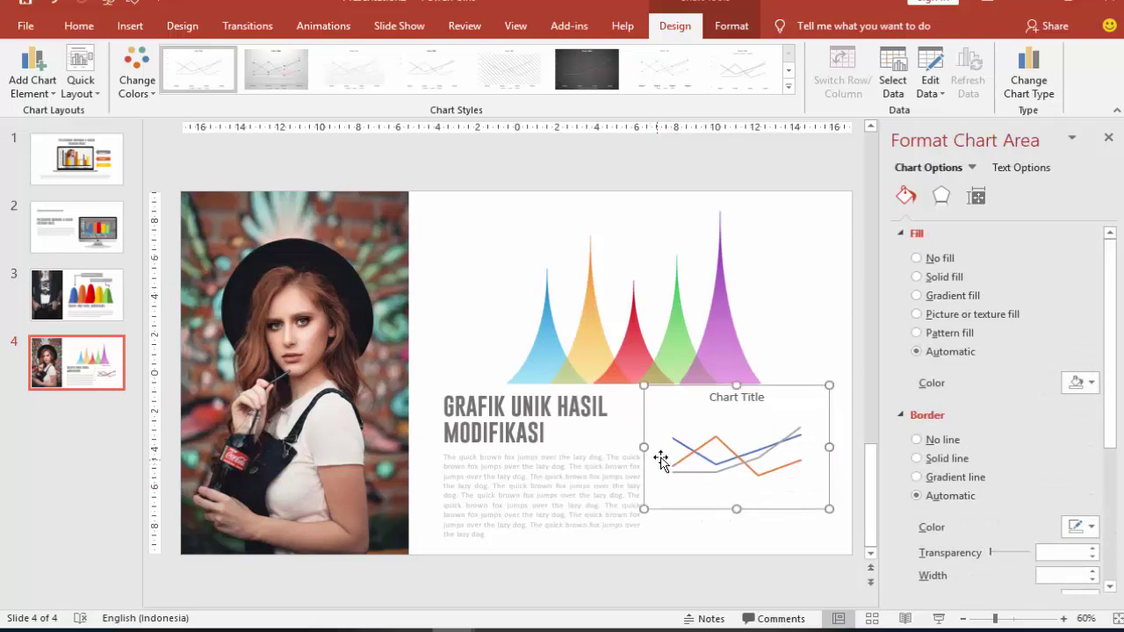
left_click(762, 396)
key("Delete")
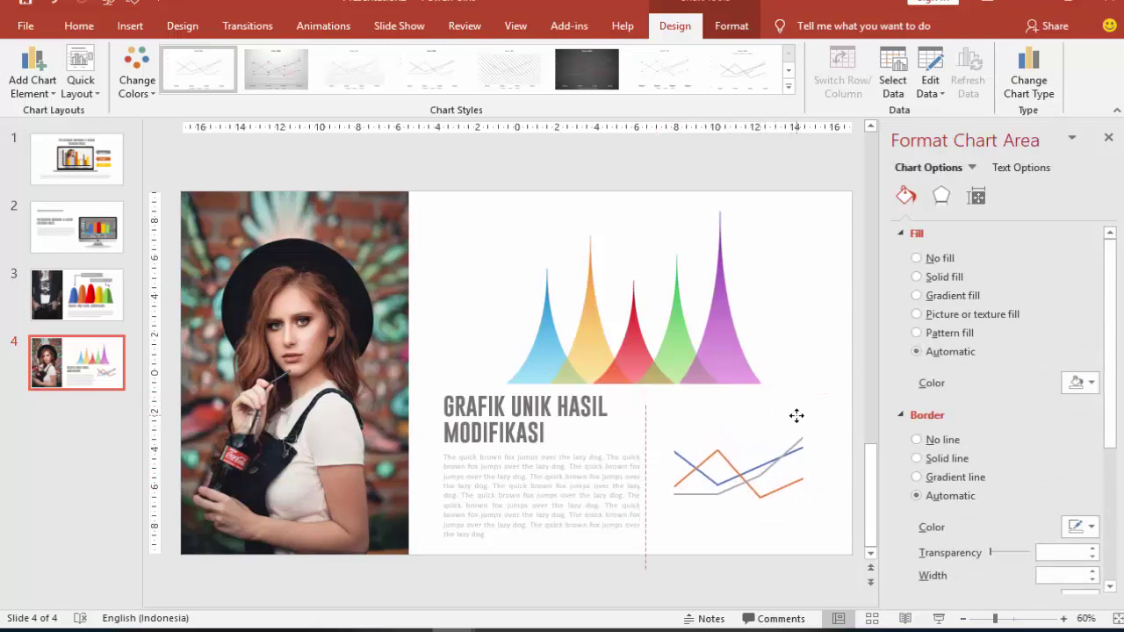
- Lower the line chart slightly and preview slide 4 as a slideshow
left_click_drag(794, 398, 796, 433)
left_click(812, 285)
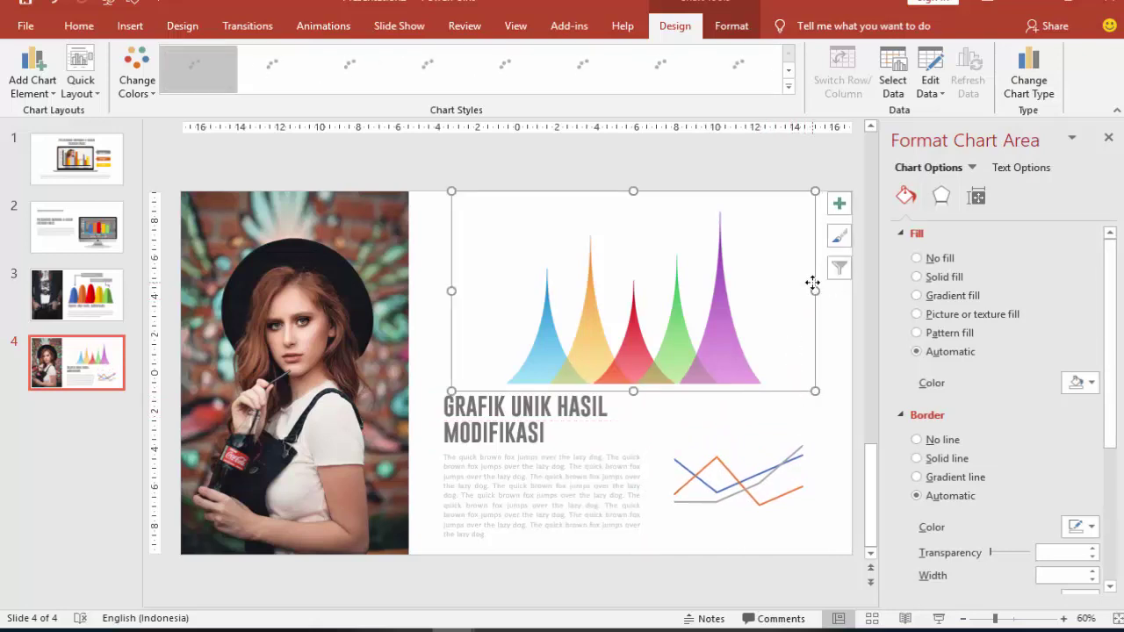
left_click(855, 330)
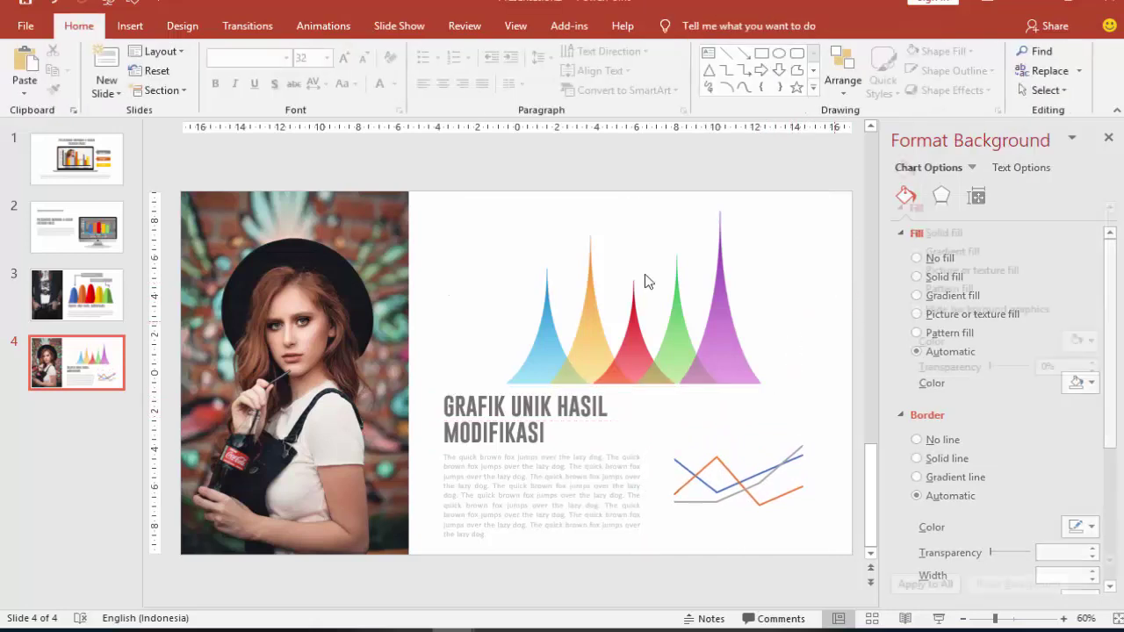
left_click(744, 497)
left_click(823, 353)
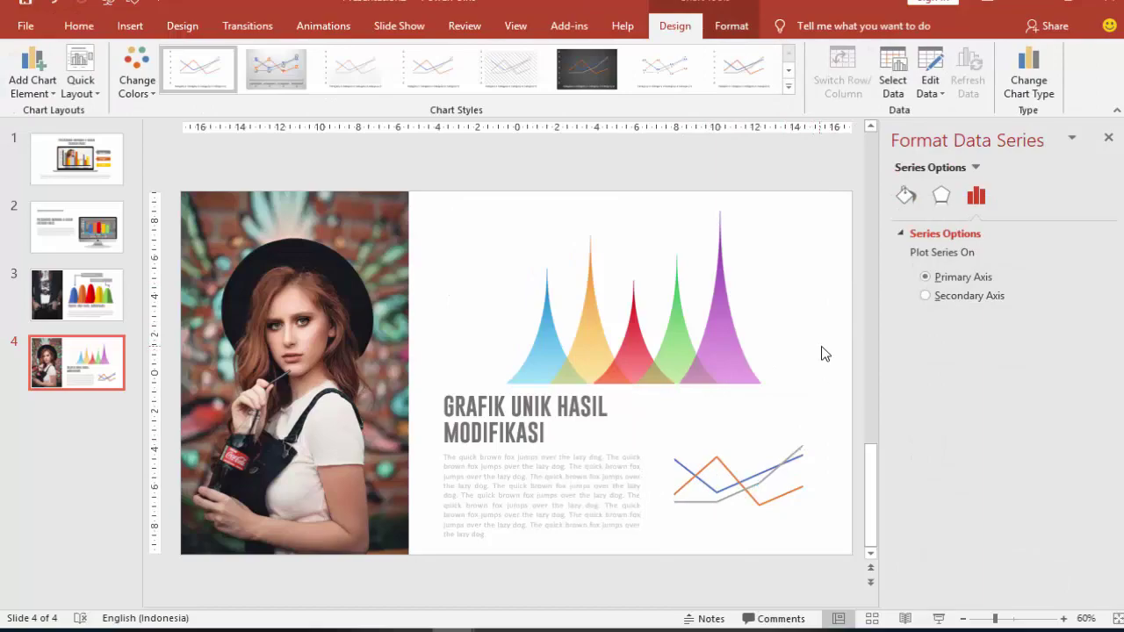
left_click(937, 618)
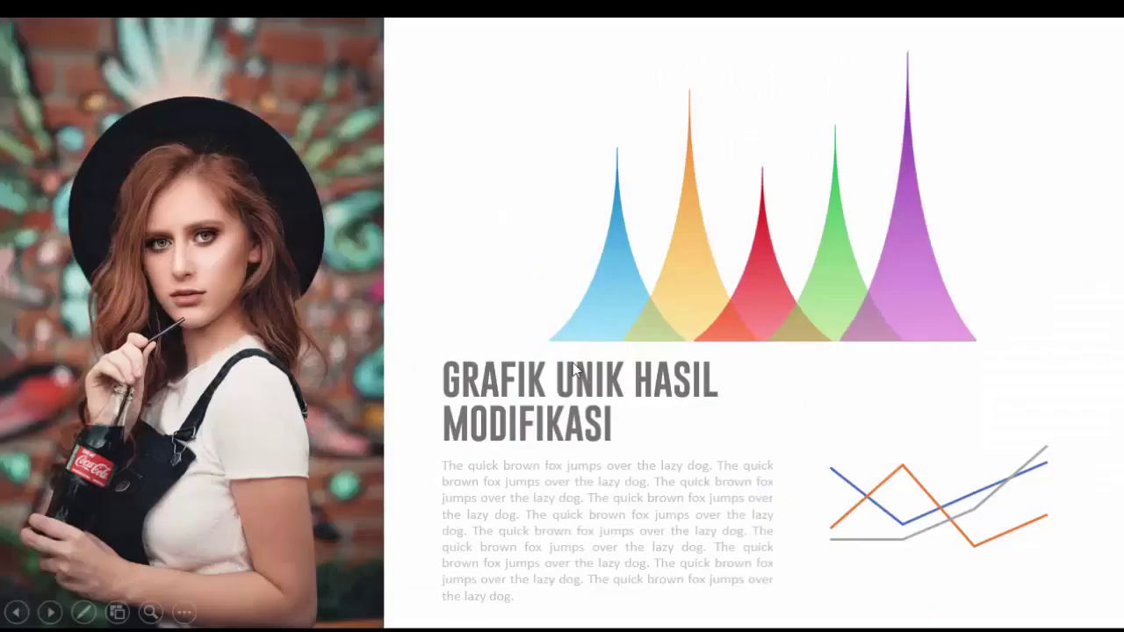
key("Escape")
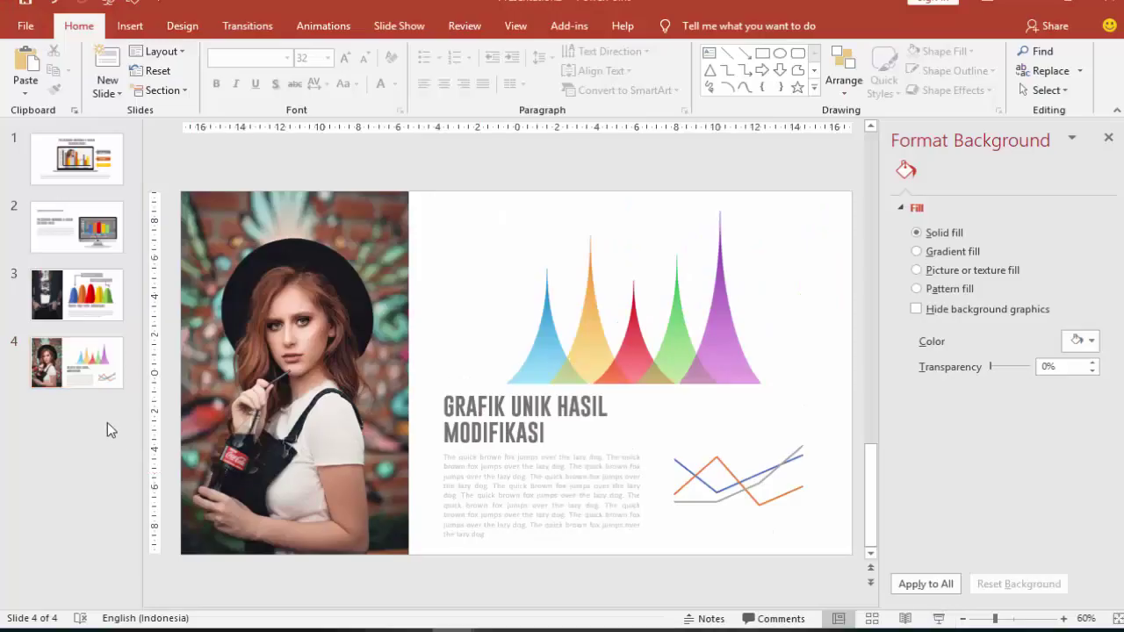
right_click(108, 416)
- Add slide 5 and delete its content and title placeholders, leaving it empty
left_click(137, 470)
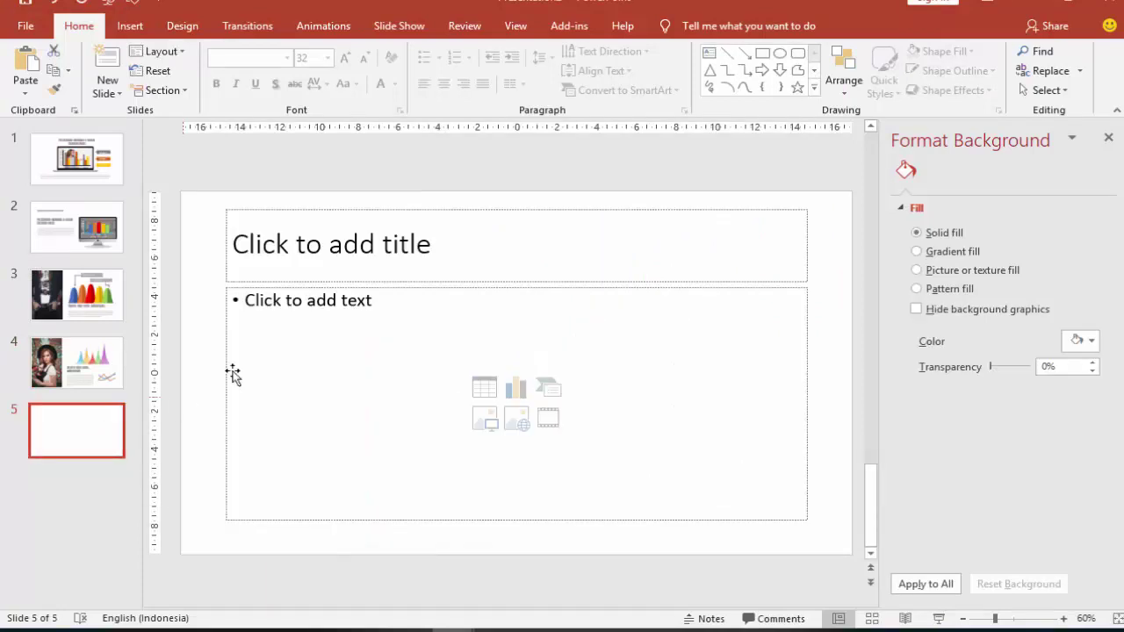
left_click(226, 331)
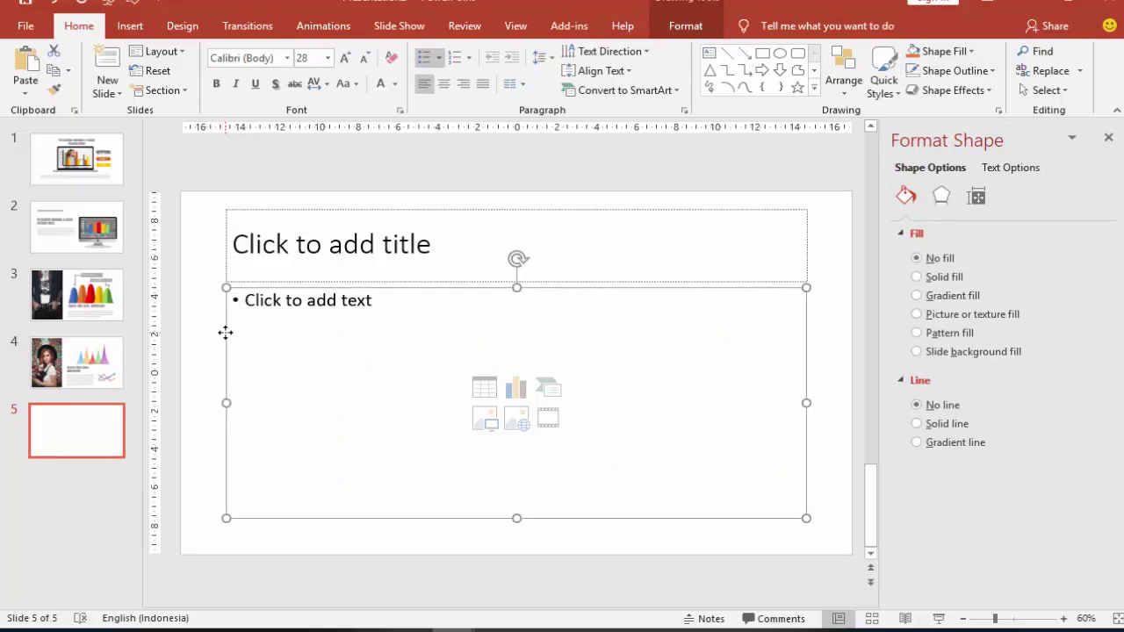
key("Delete")
left_click(263, 280)
key("Delete")
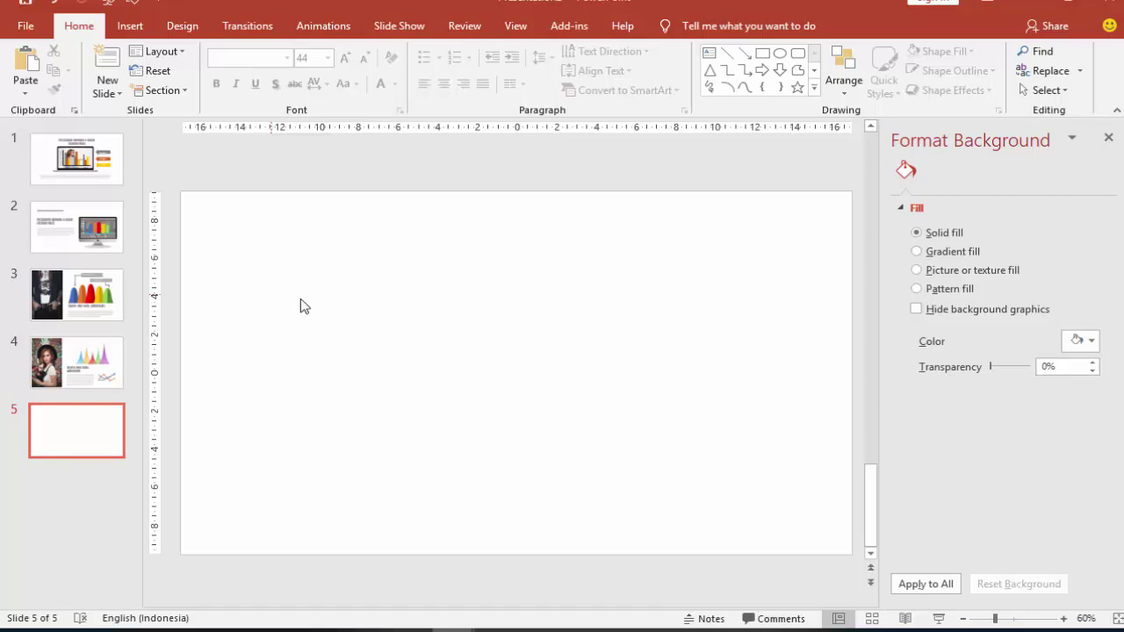
- Pick the Rectangle shape from the Insert Shapes gallery
left_click(129, 25)
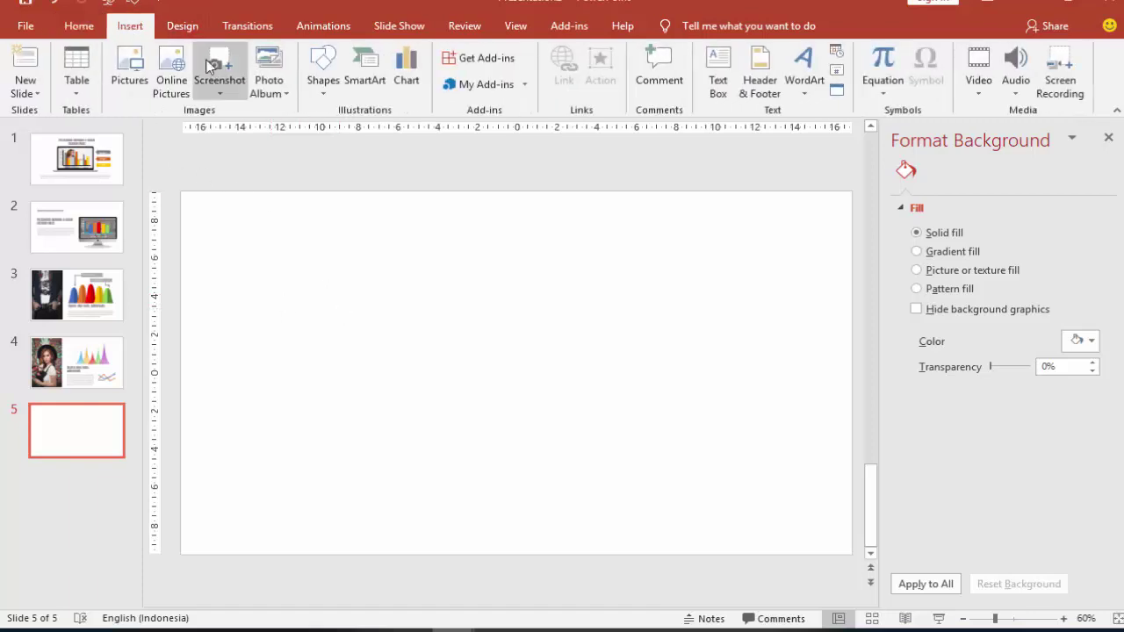
left_click(313, 85)
left_click(371, 134)
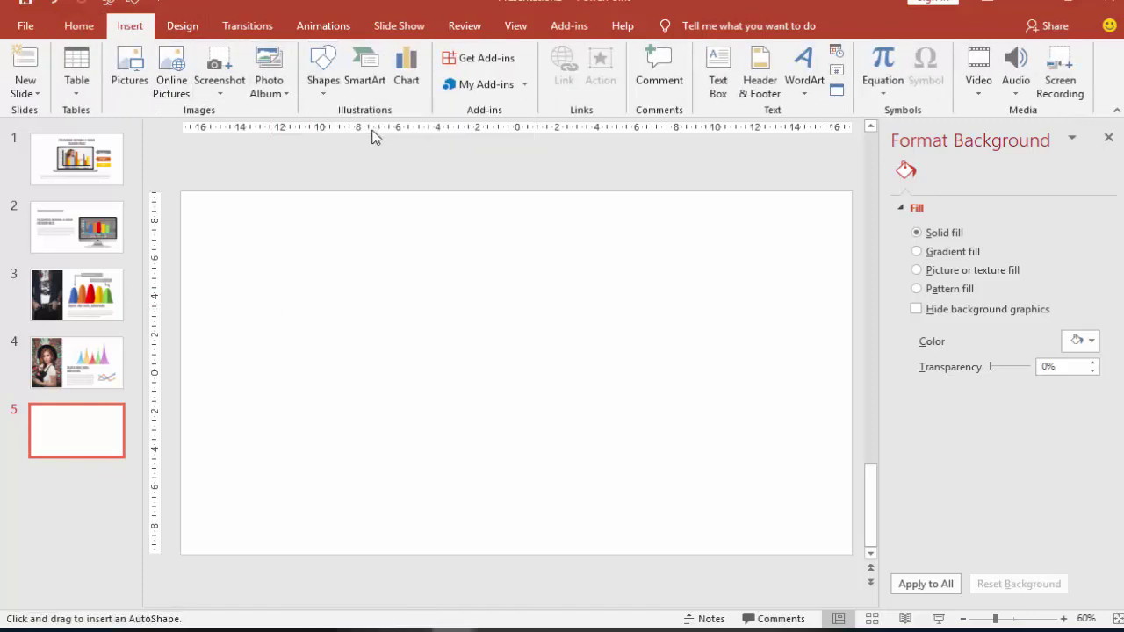
- Draw a large rectangle on slide 5's right side and remove its outline
left_click_drag(460, 260, 838, 493)
left_click(926, 465)
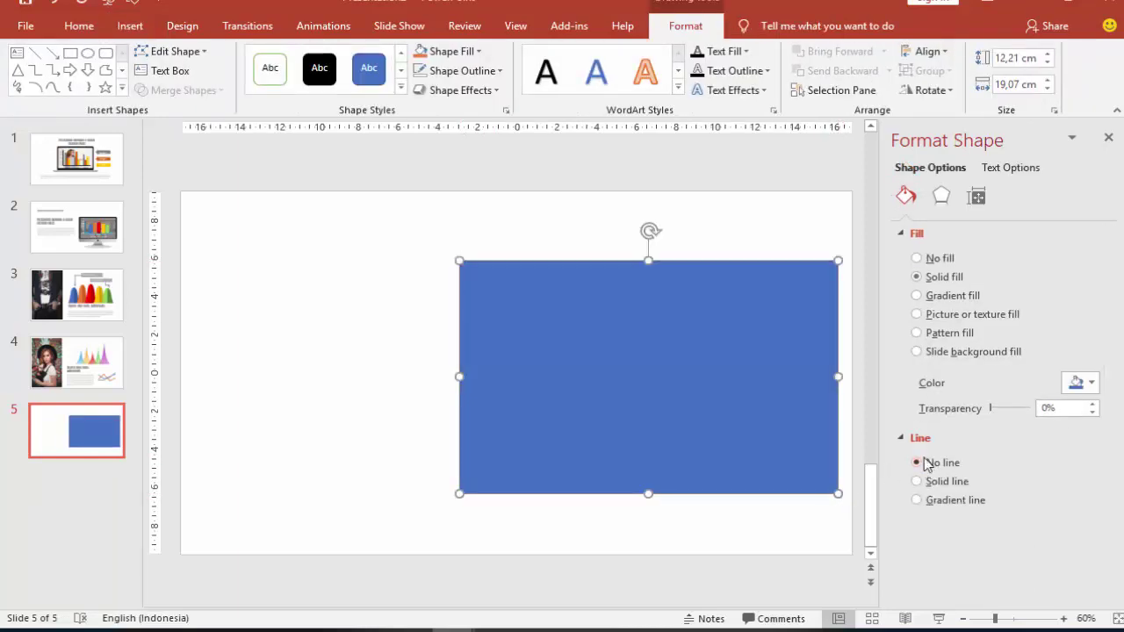
left_click(949, 312)
- Picture-fill the rectangle from file with the photo of the woman in a black hat
left_click(935, 400)
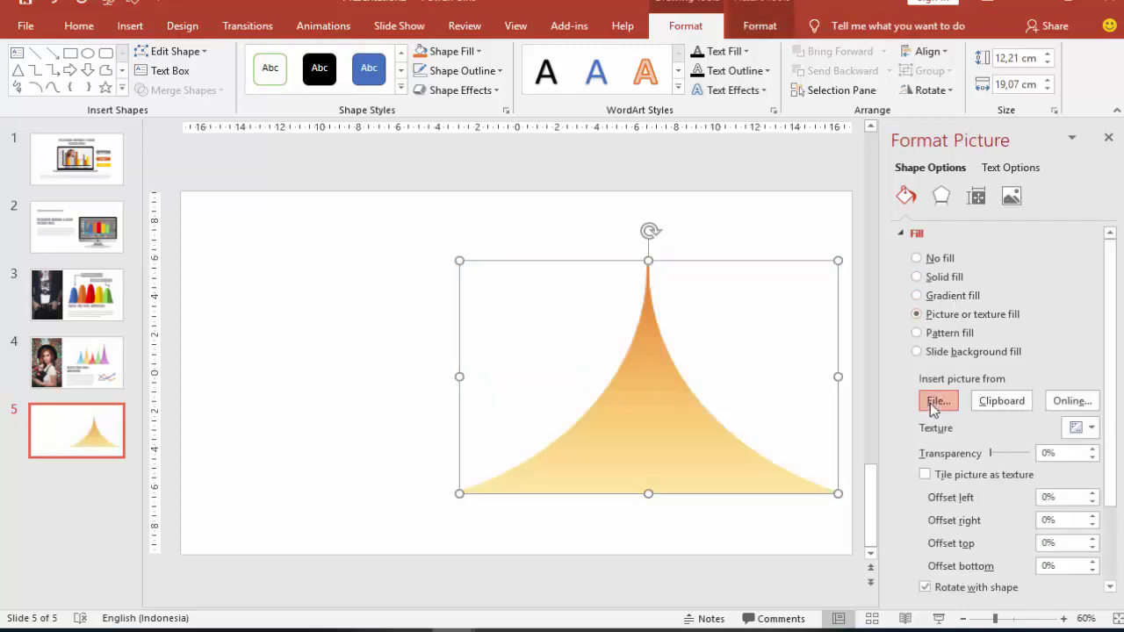
left_click_drag(727, 185, 726, 244)
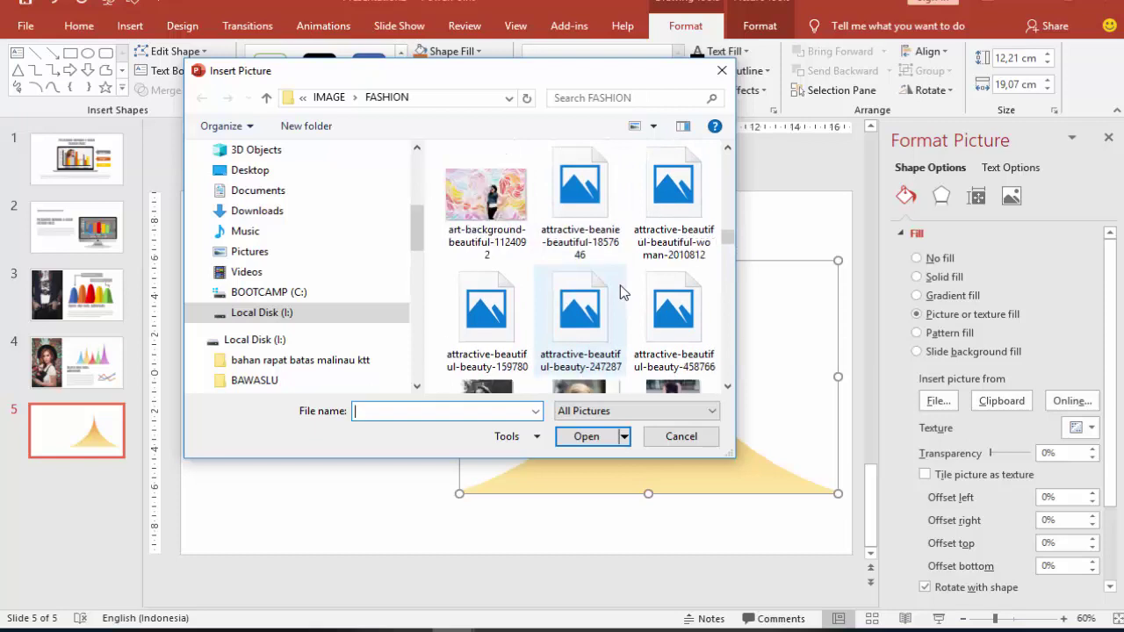
scroll(620, 291, "down", 2)
scroll(617, 290, "down", 2)
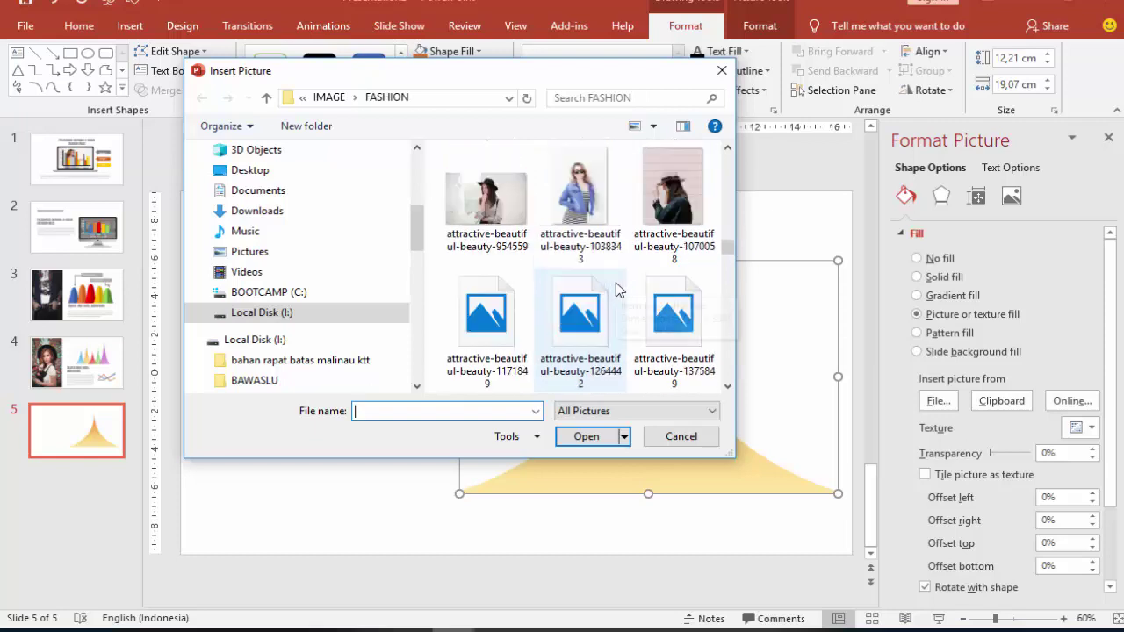
scroll(623, 298, "down", 3)
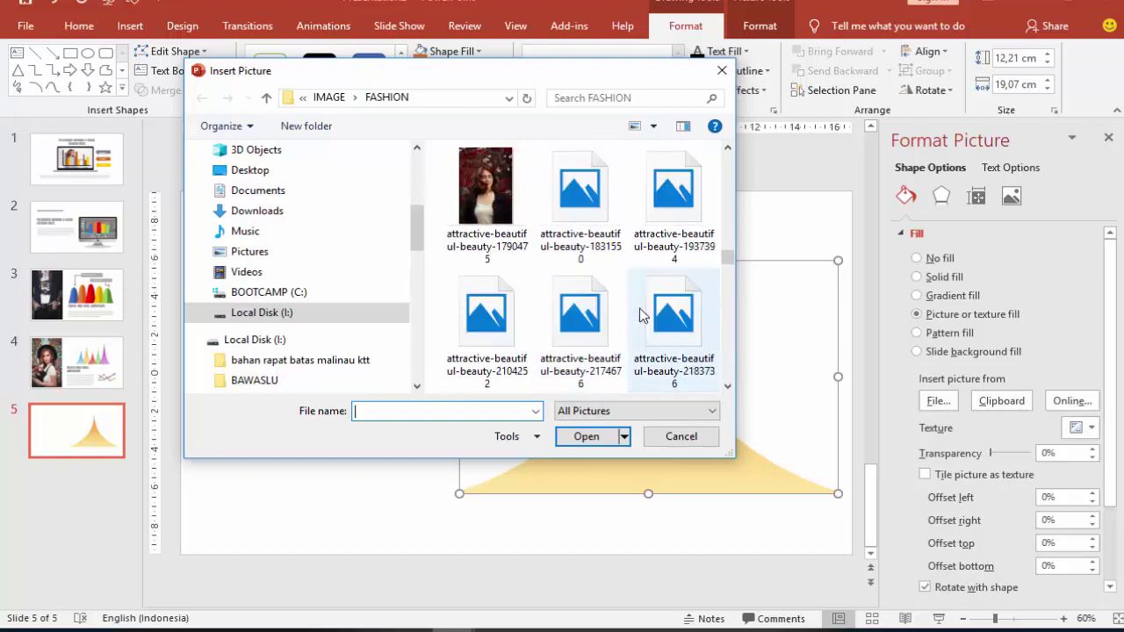
scroll(639, 314, "up", 2)
scroll(639, 314, "up", 2)
left_click(488, 204)
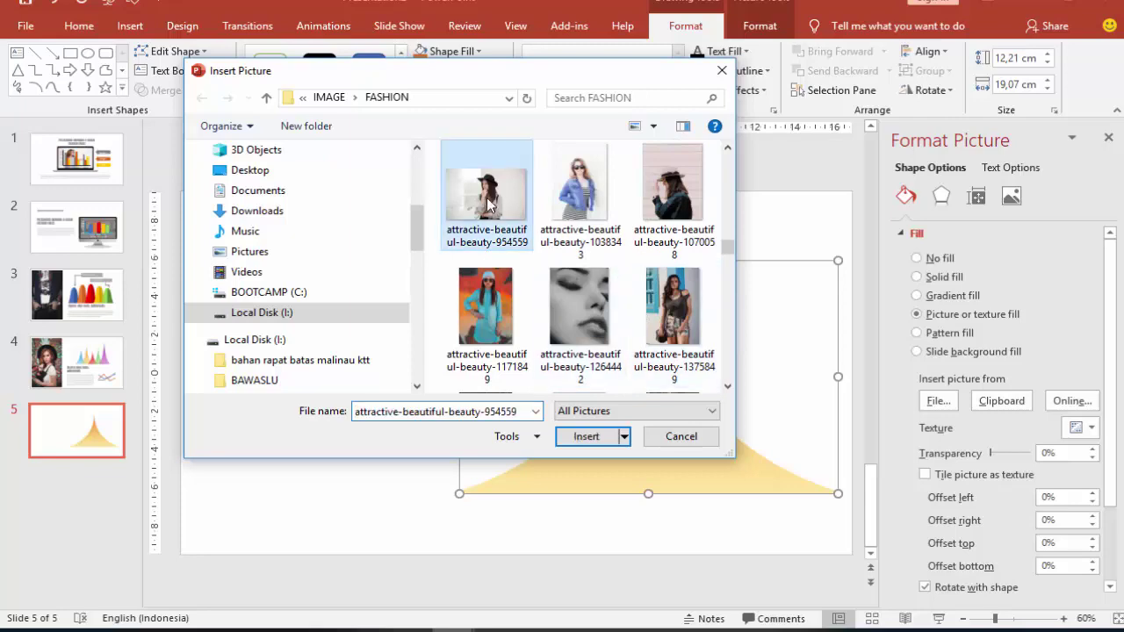
left_click(587, 437)
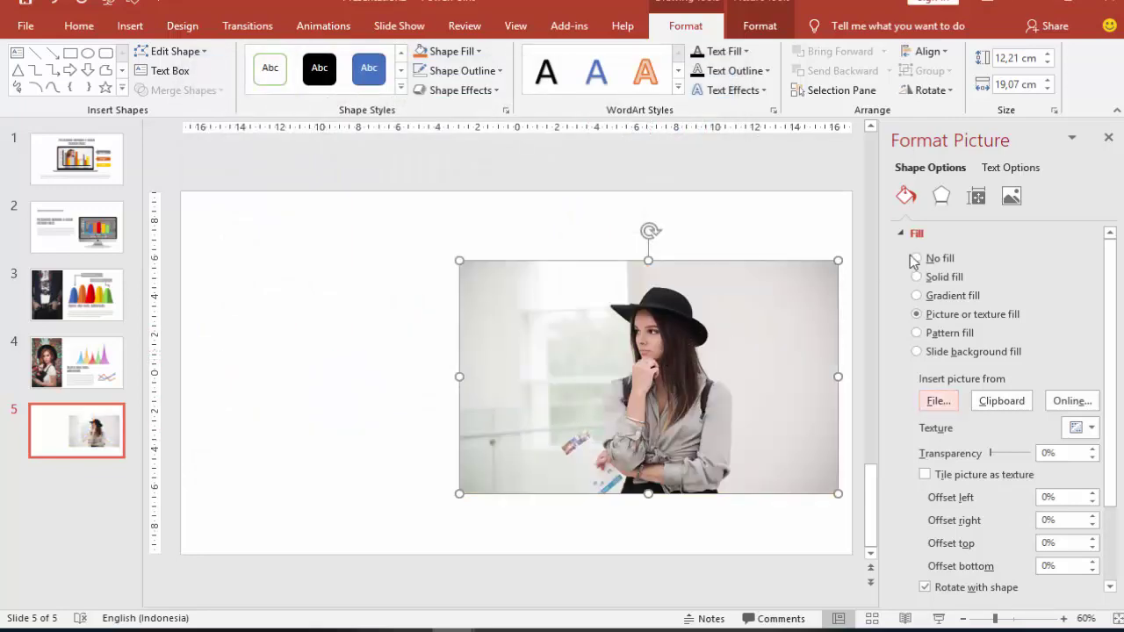
- Set the photo's Picture Color saturation preset to 33% in Format Picture
left_click(1010, 197)
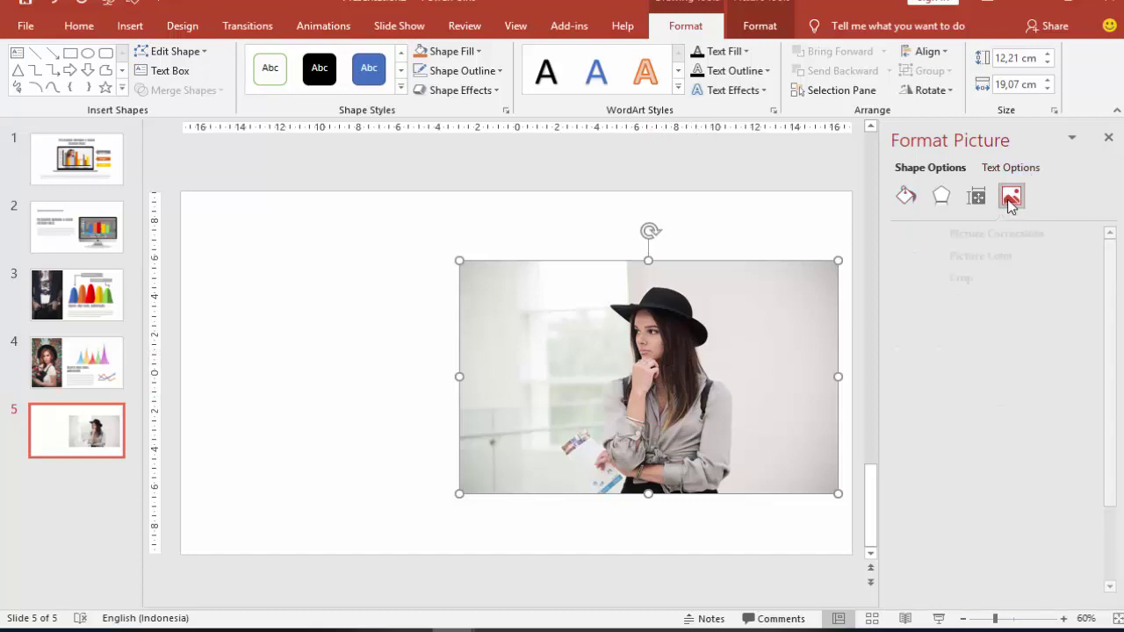
left_click(903, 257)
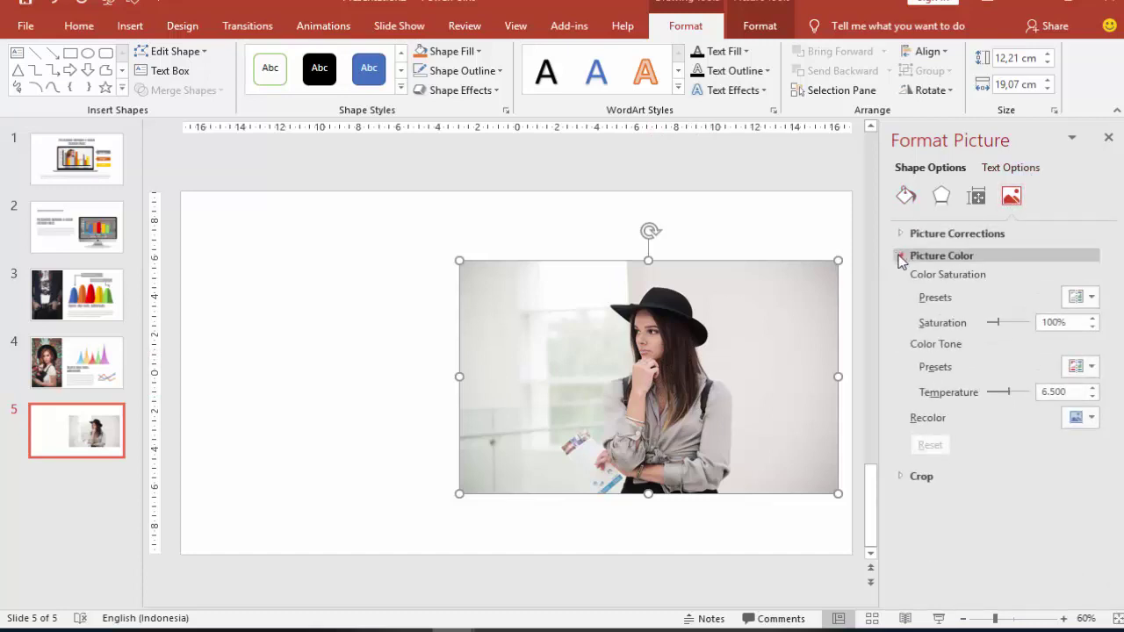
left_click(1072, 298)
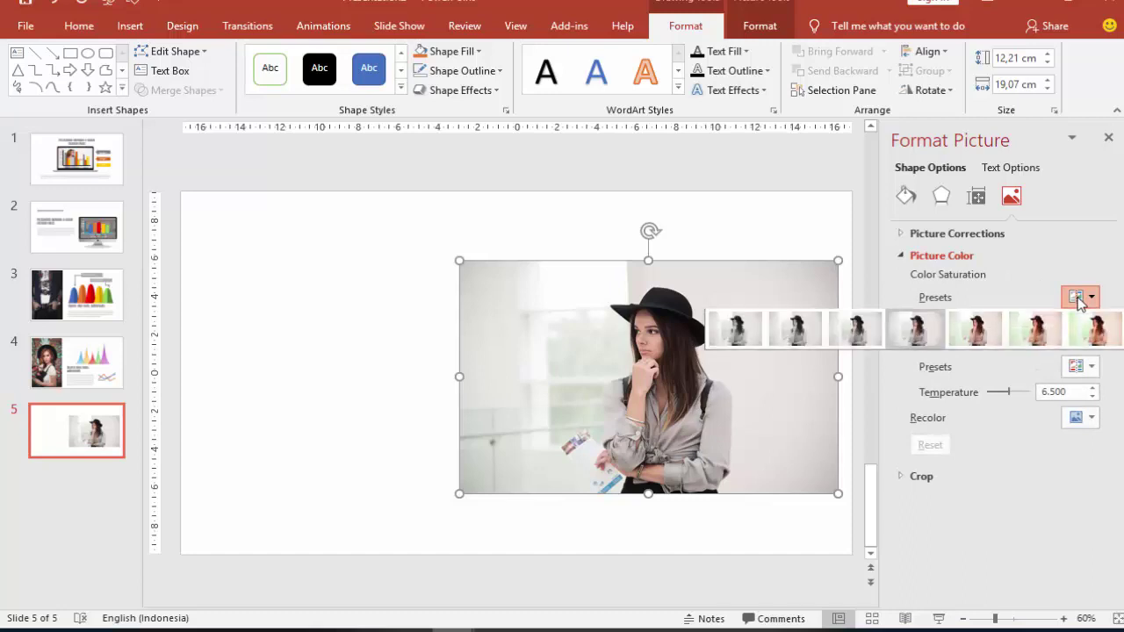
key("Escape")
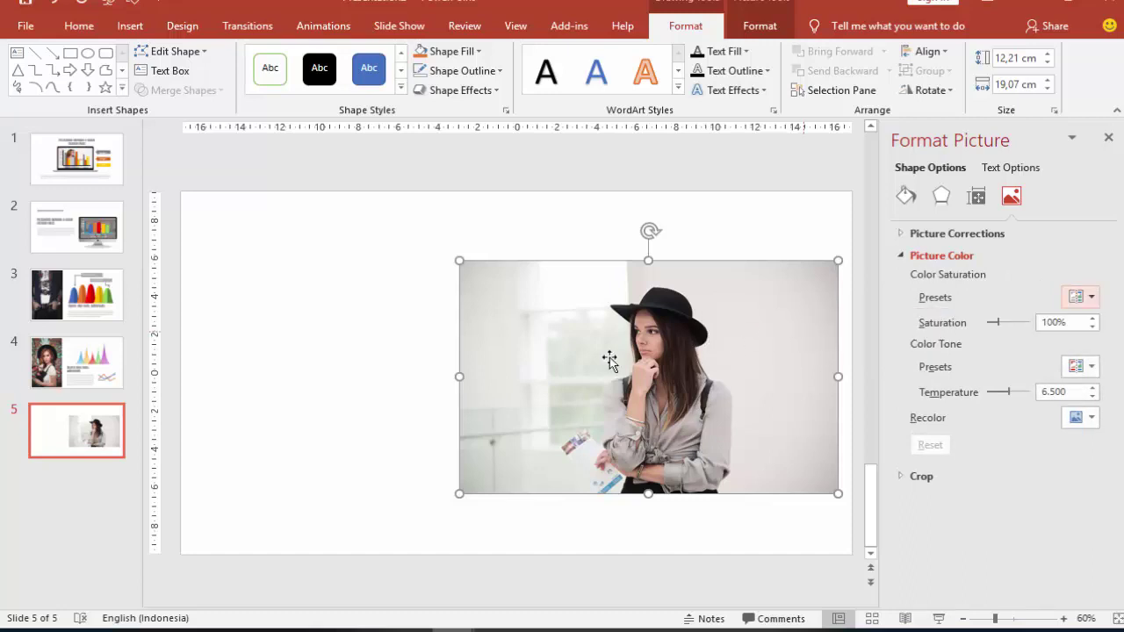
left_click(392, 351)
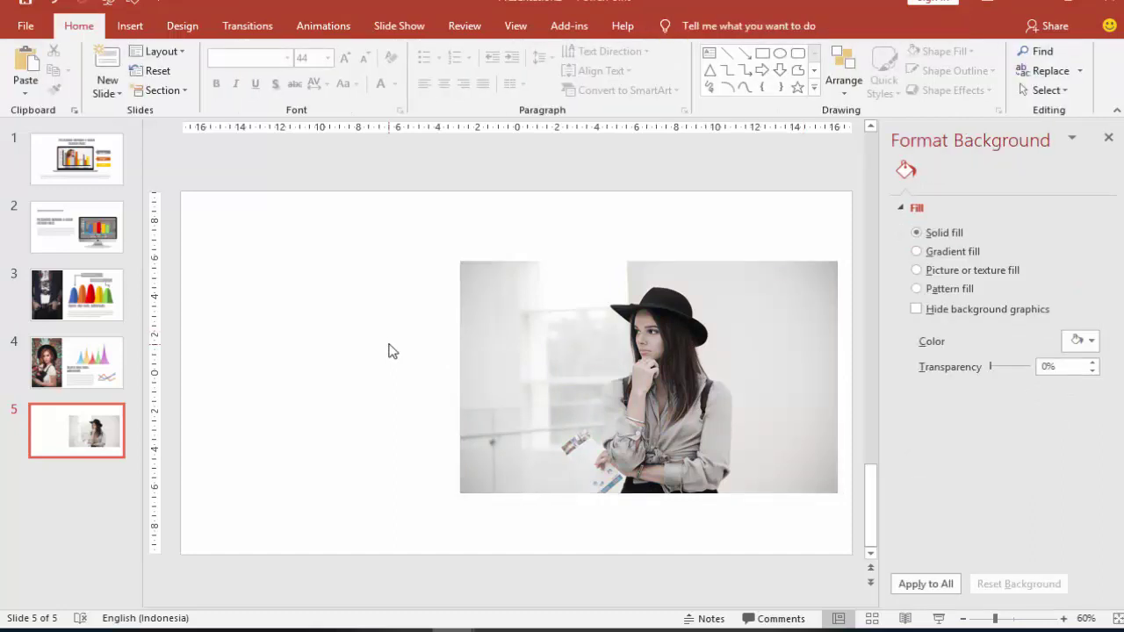
- Draw a 9.85 cm borderless blue circle overlapping the photo's left edge
left_click(130, 25)
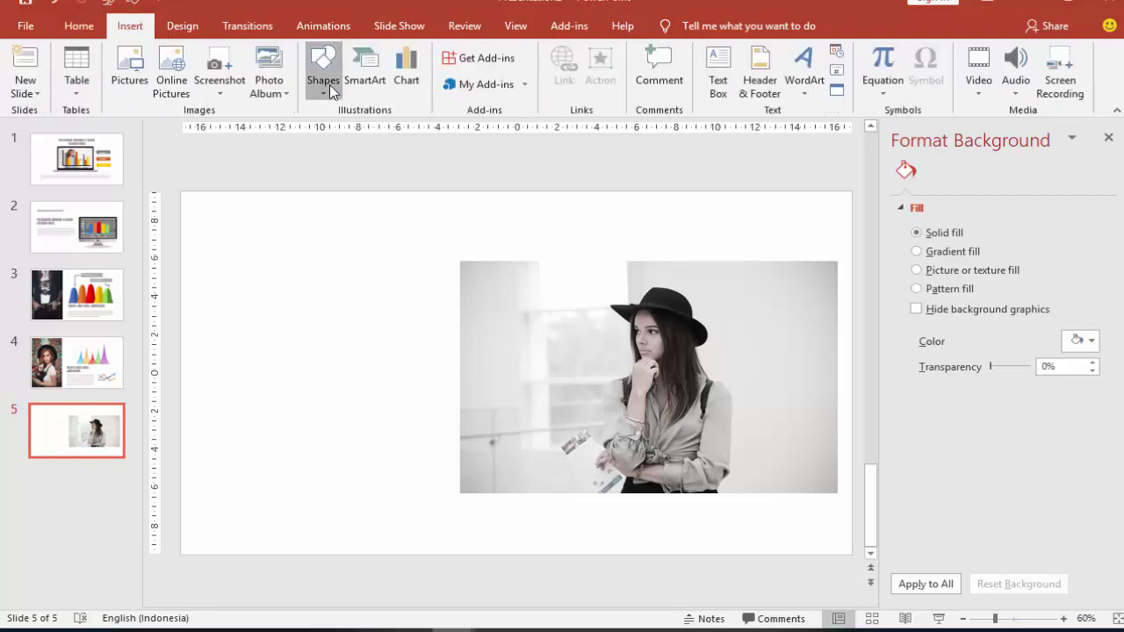
left_click(321, 84)
left_click(386, 132)
left_click_drag(412, 269, 600, 457)
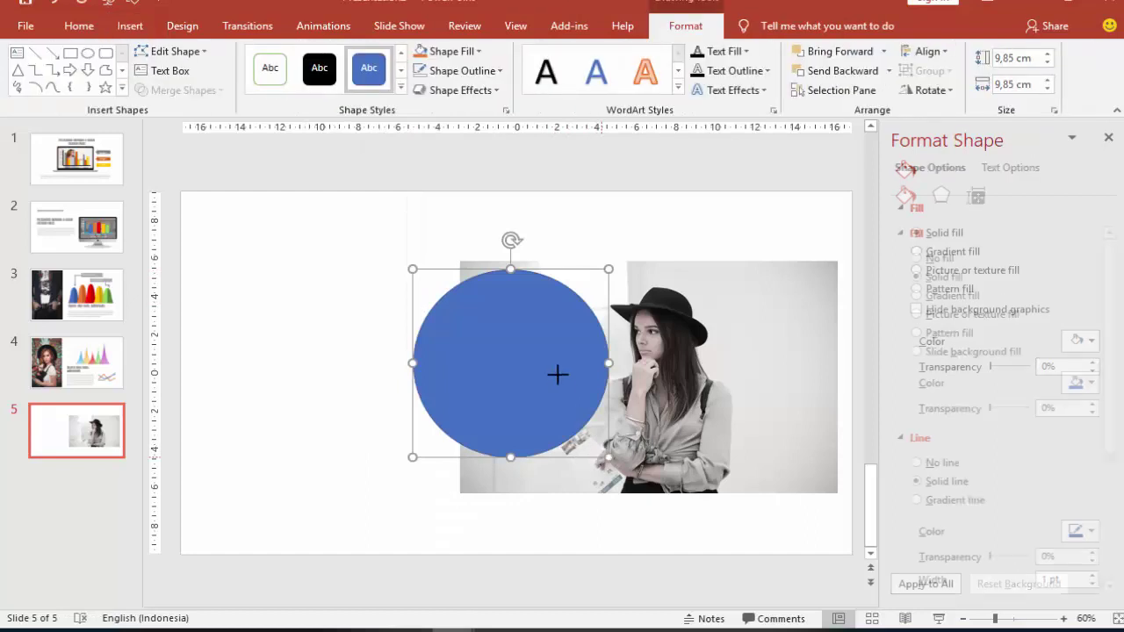
left_click_drag(557, 372, 507, 357)
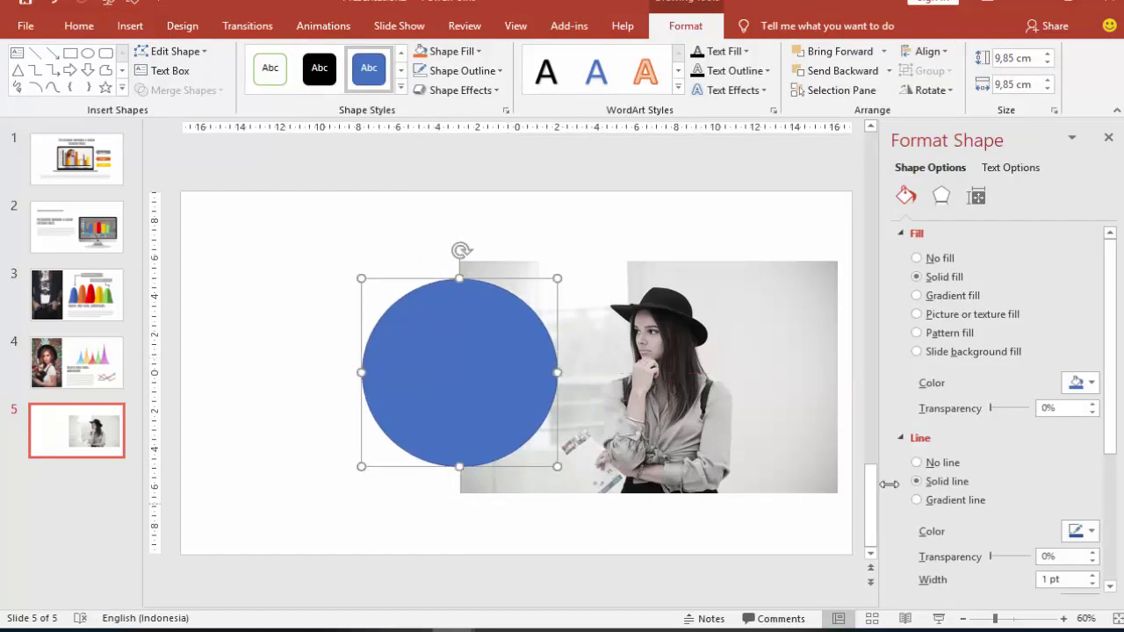
left_click(920, 463)
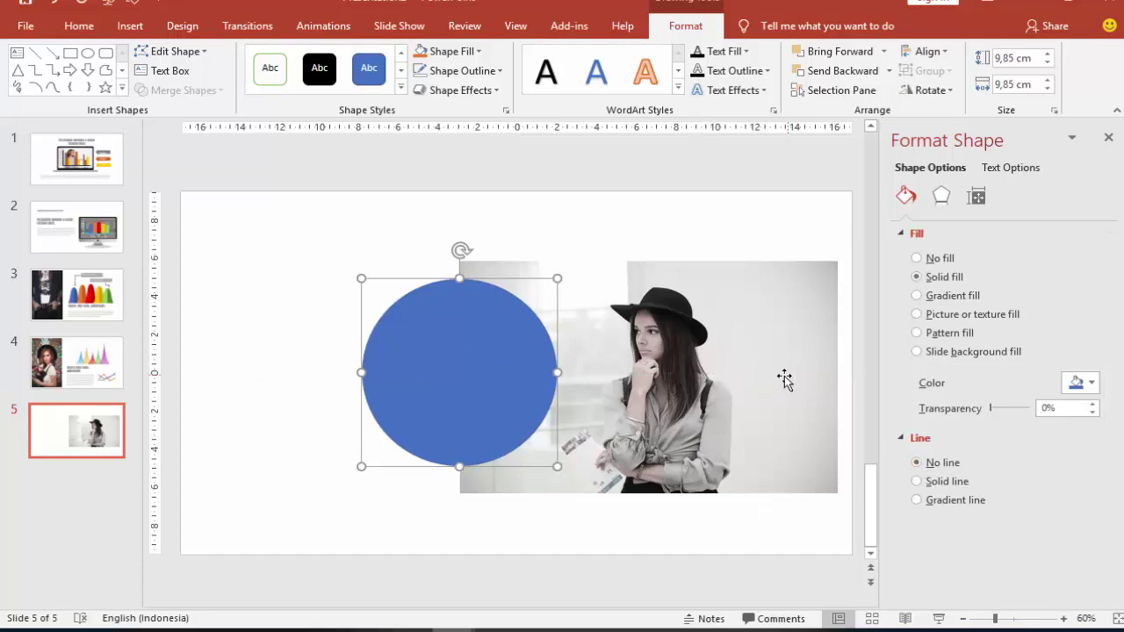
left_click_drag(523, 349, 532, 357)
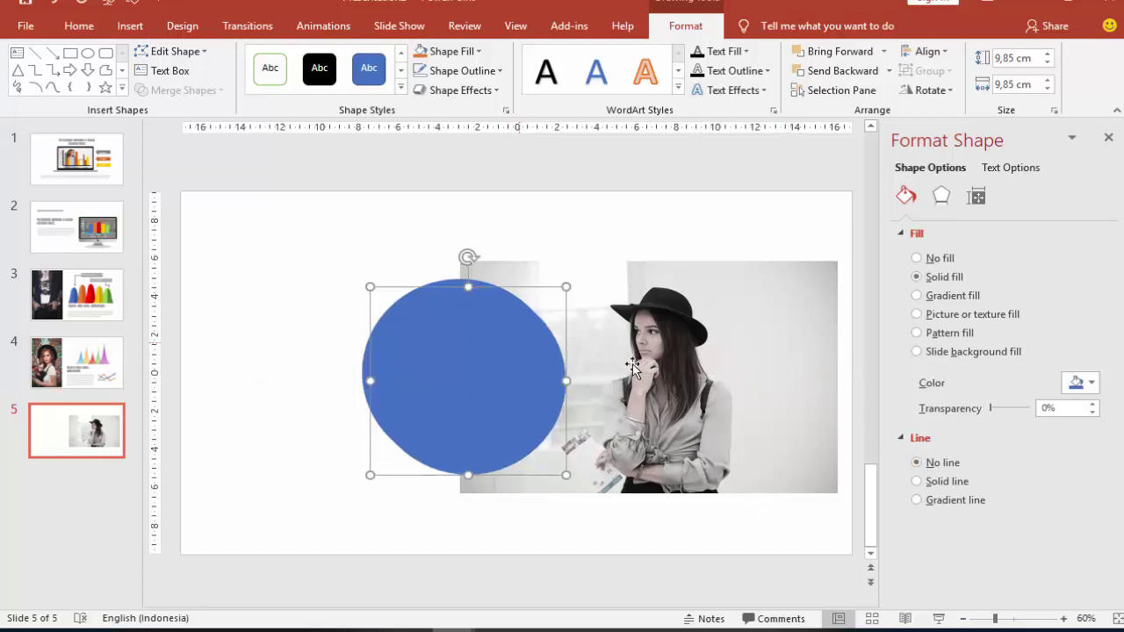
- Fill the smaller 8.83 cm circle grey and centre it on the blue circle
left_click(1072, 384)
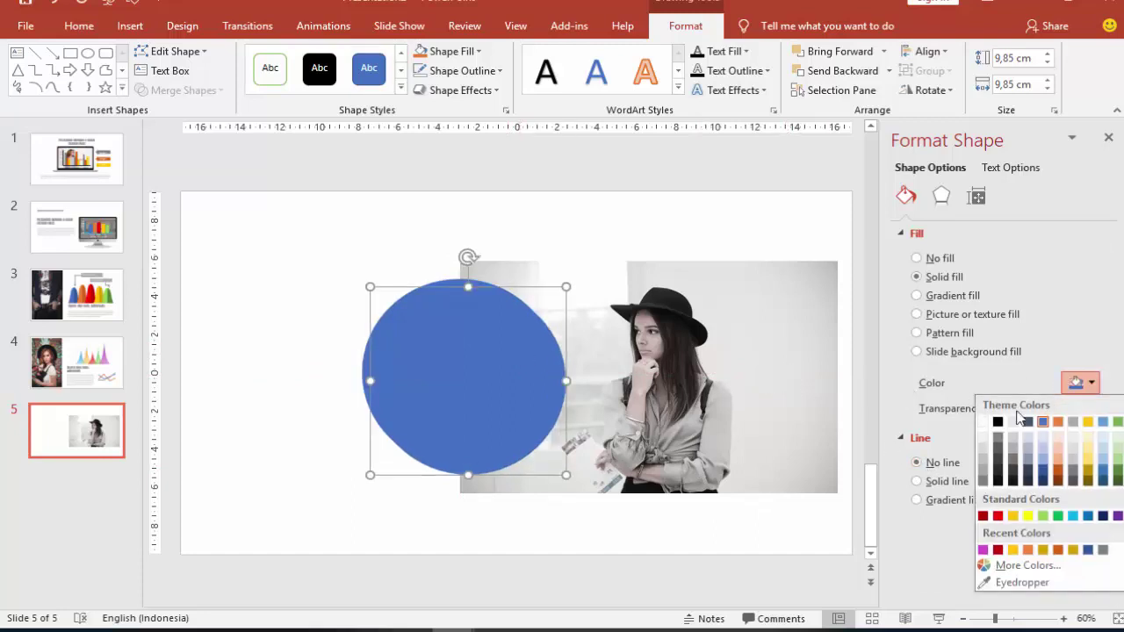
left_click(985, 477)
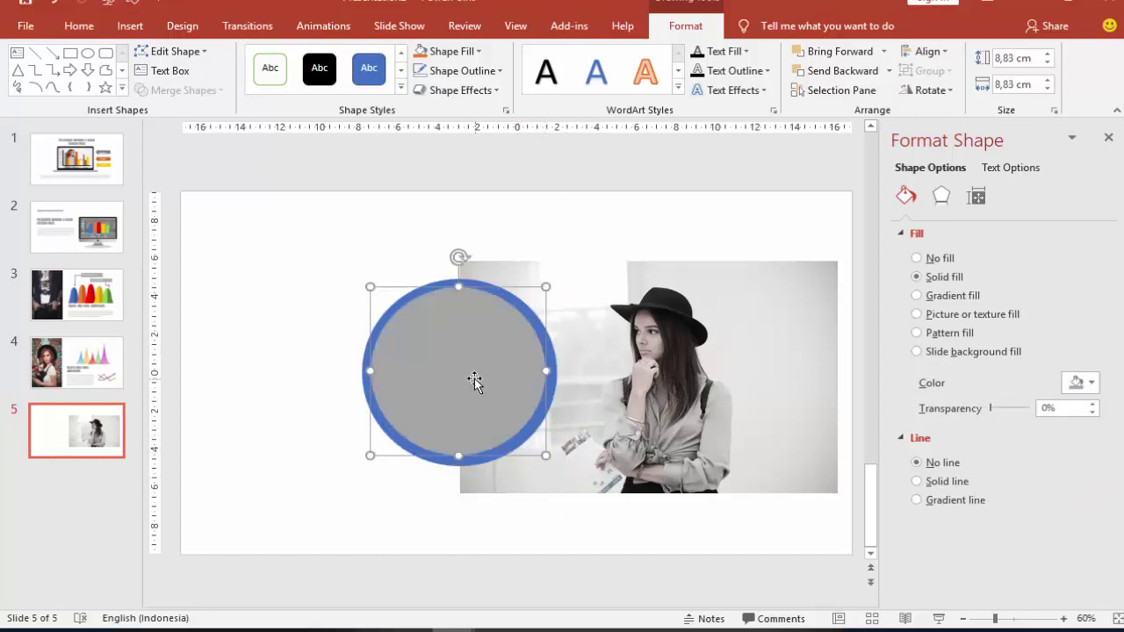
left_click_drag(471, 381, 481, 374)
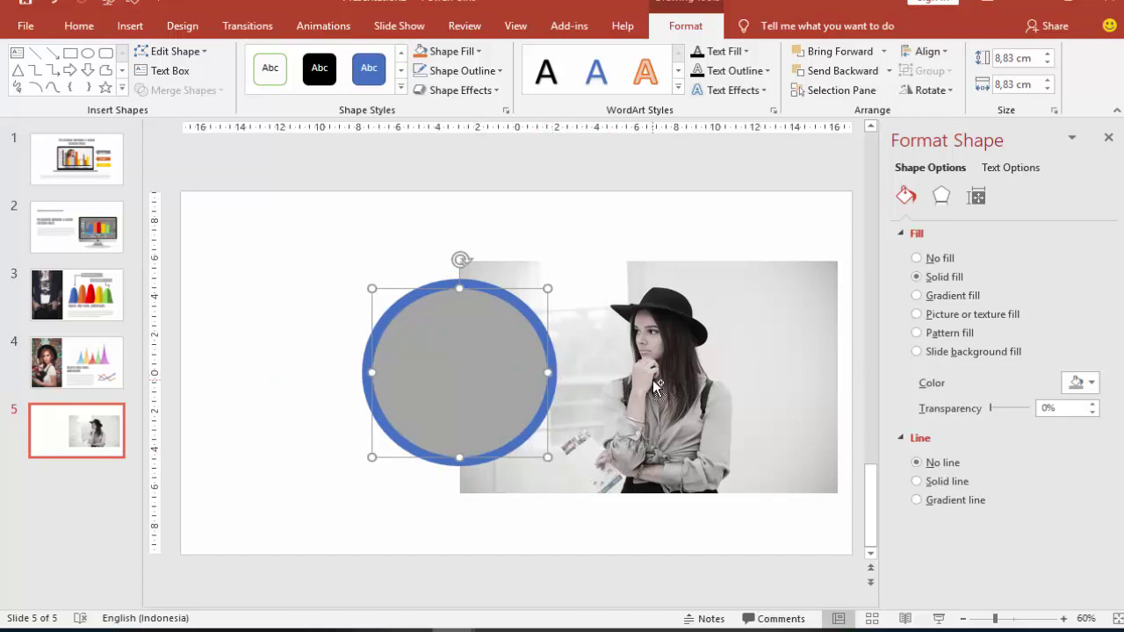
key("Right")
key("Right")
key("Down")
key("Down")
- Colour the new inner circle yellow and centre it, slightly smaller, inside the grey ring
left_click(1087, 386)
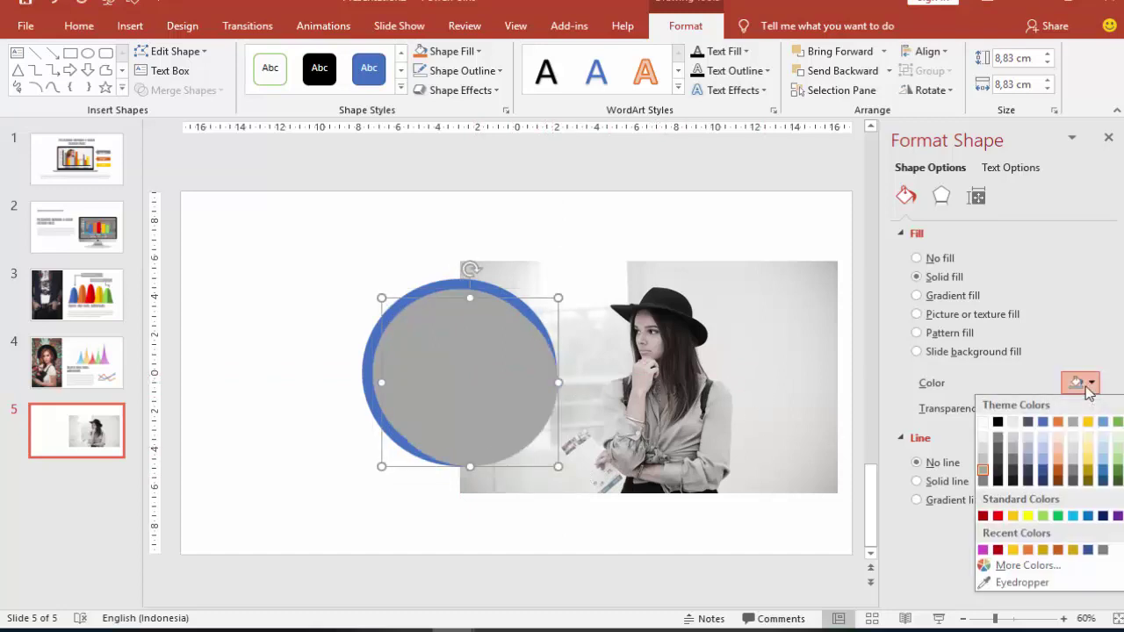
left_click(1013, 549)
left_click_drag(553, 461, 490, 376)
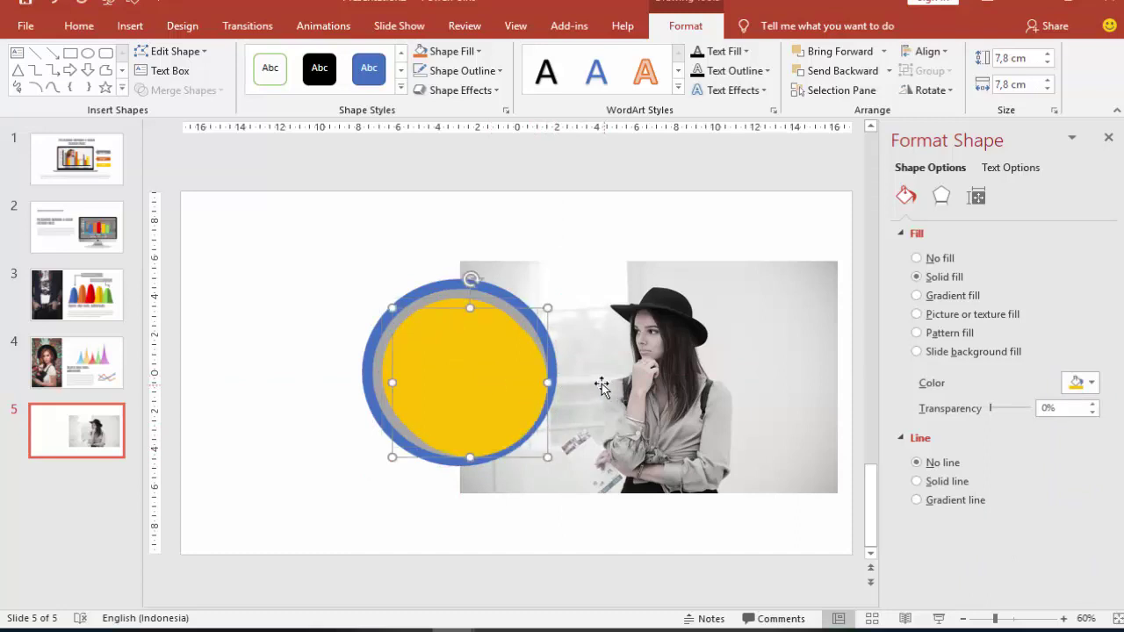
left_click_drag(537, 448, 525, 435)
- Colour the next inner circle light green and shrink it inside the yellow ring
left_click(1076, 384)
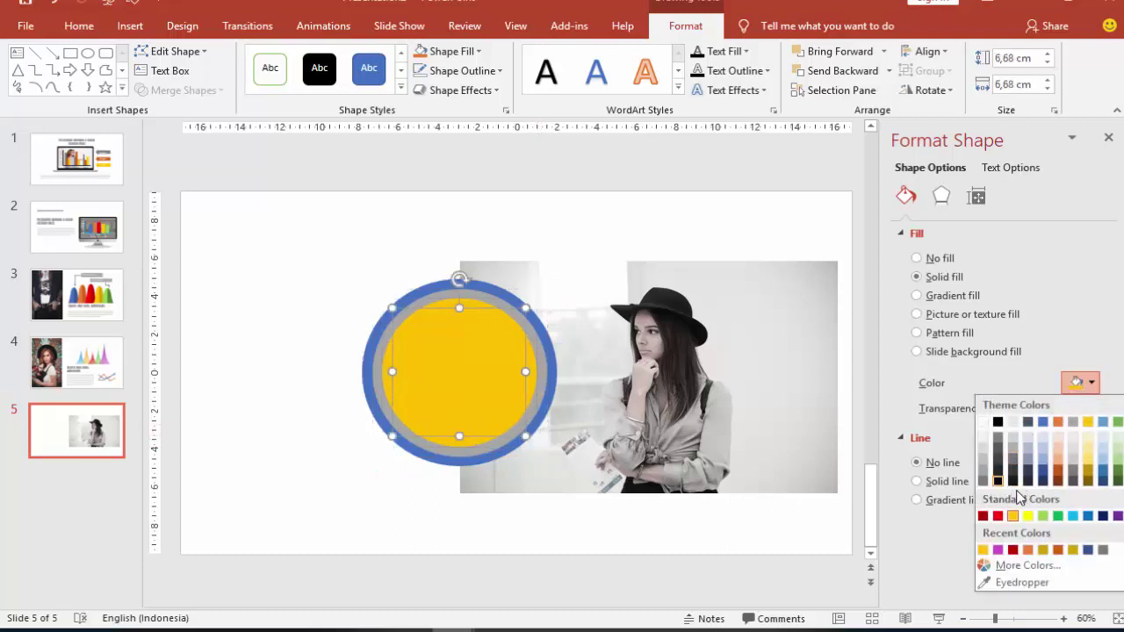
left_click(1042, 516)
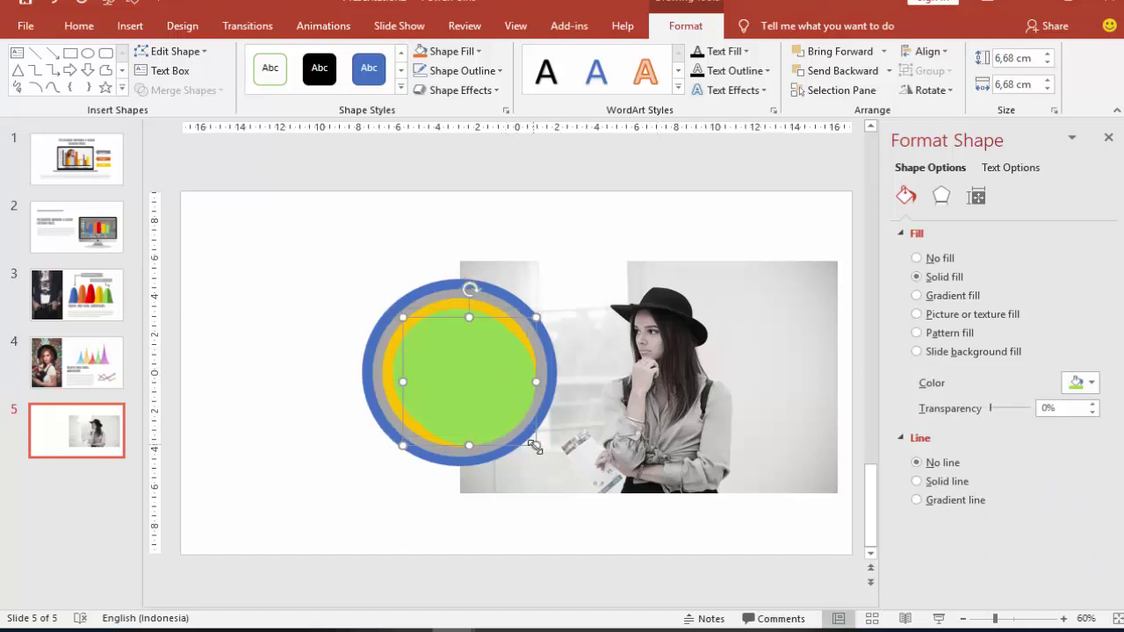
left_click_drag(527, 437, 516, 427)
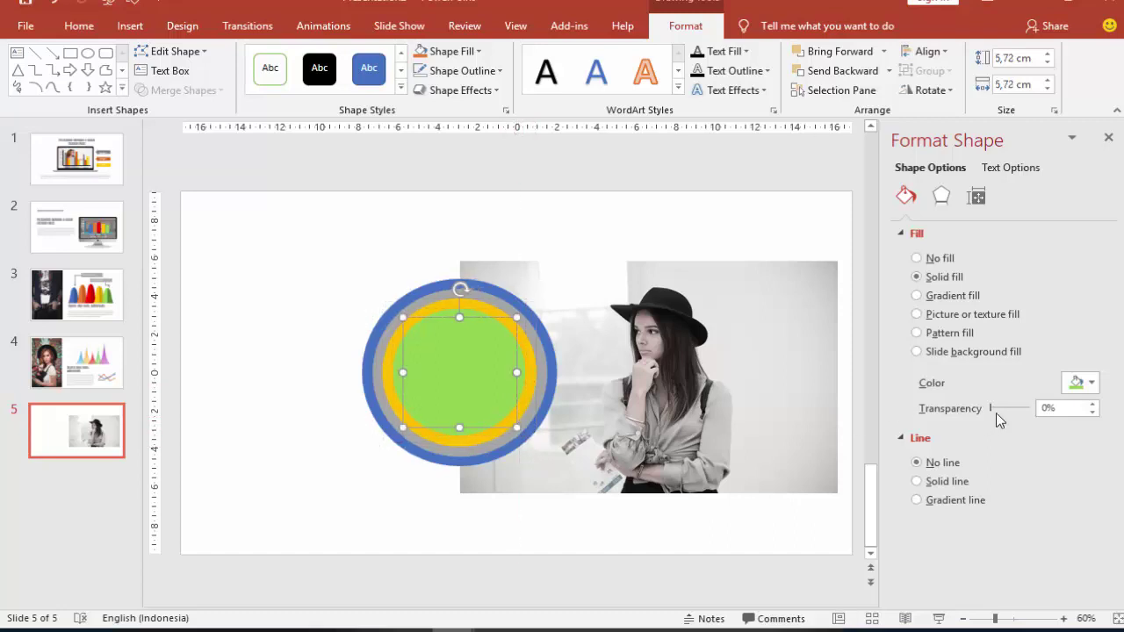
- Make the innermost circle white and centre it within the coloured rings
left_click(1079, 383)
left_click(990, 429)
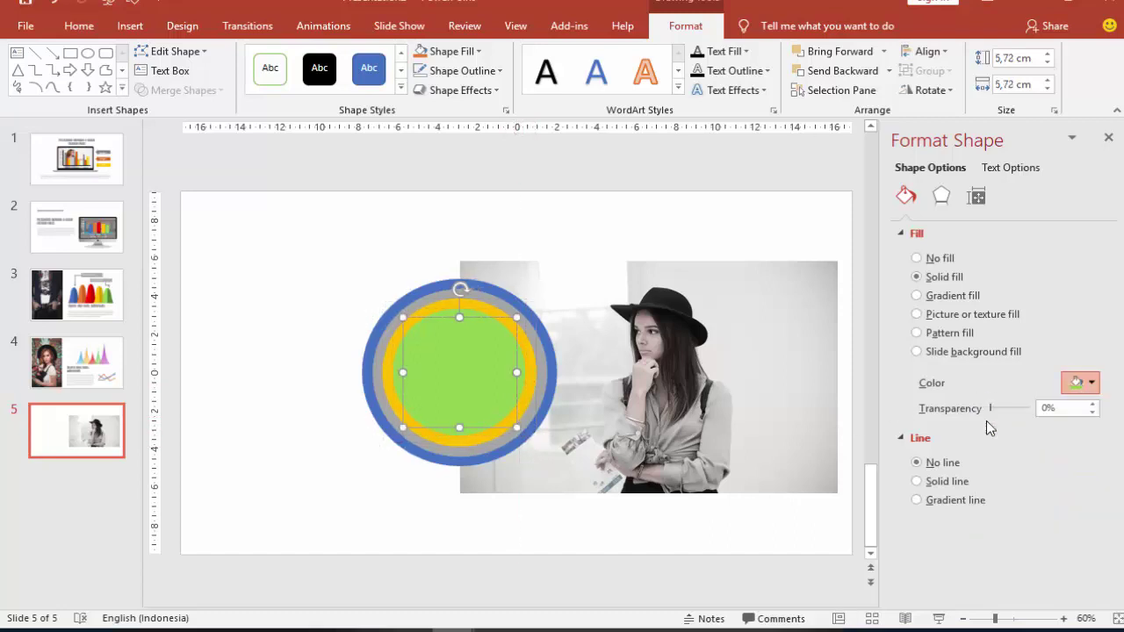
scroll(487, 333, "up", 2)
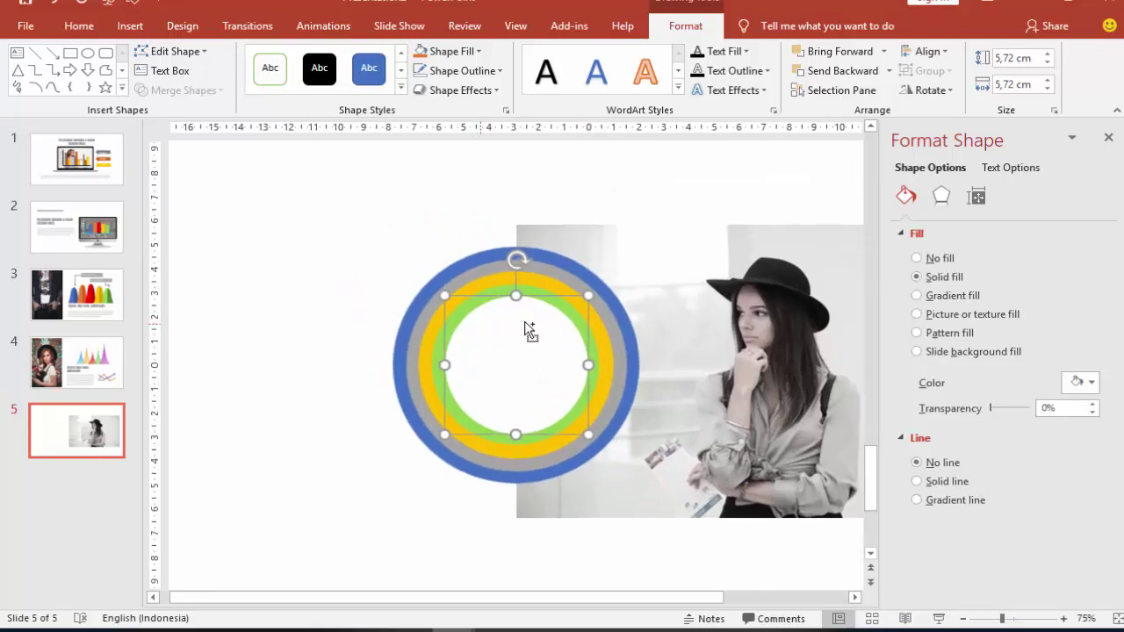
left_click(337, 285)
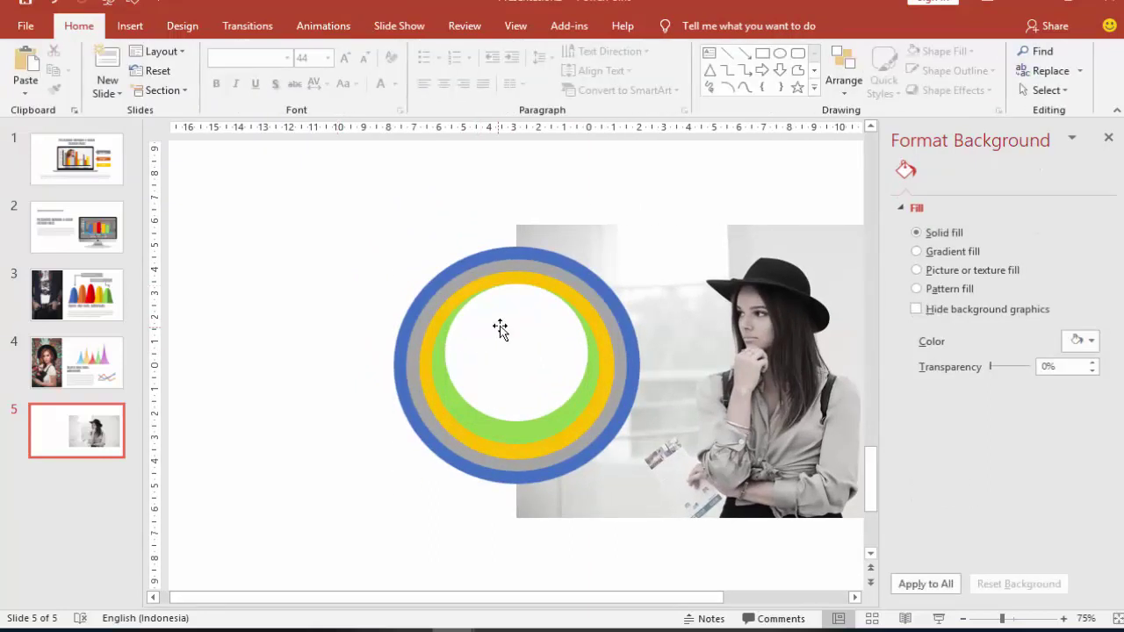
left_click_drag(505, 328, 518, 341)
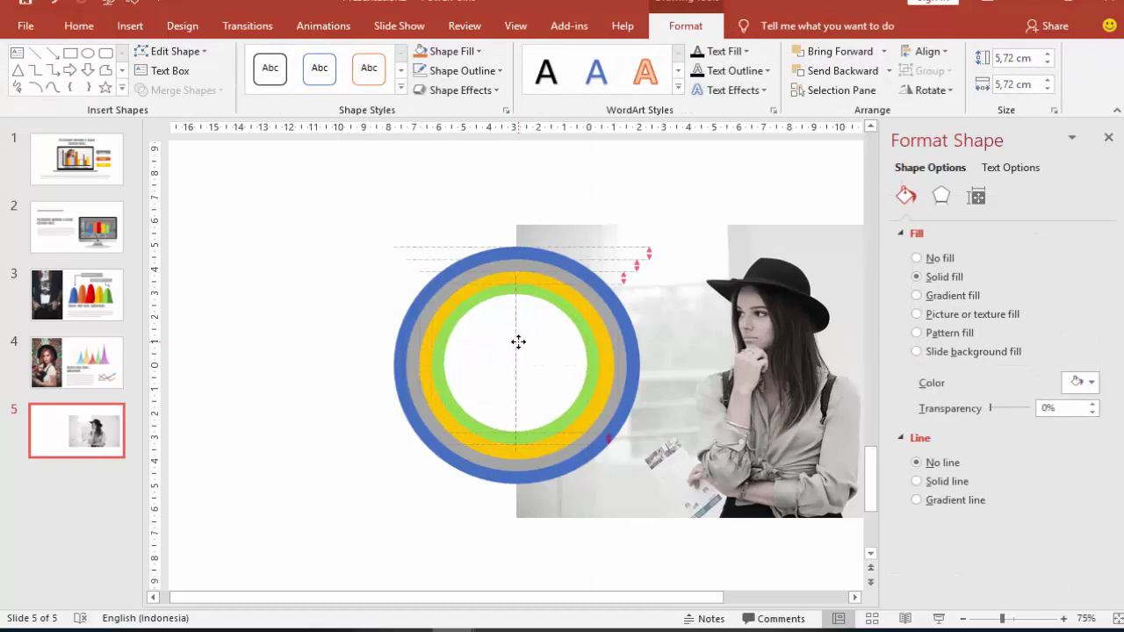
left_click(364, 290)
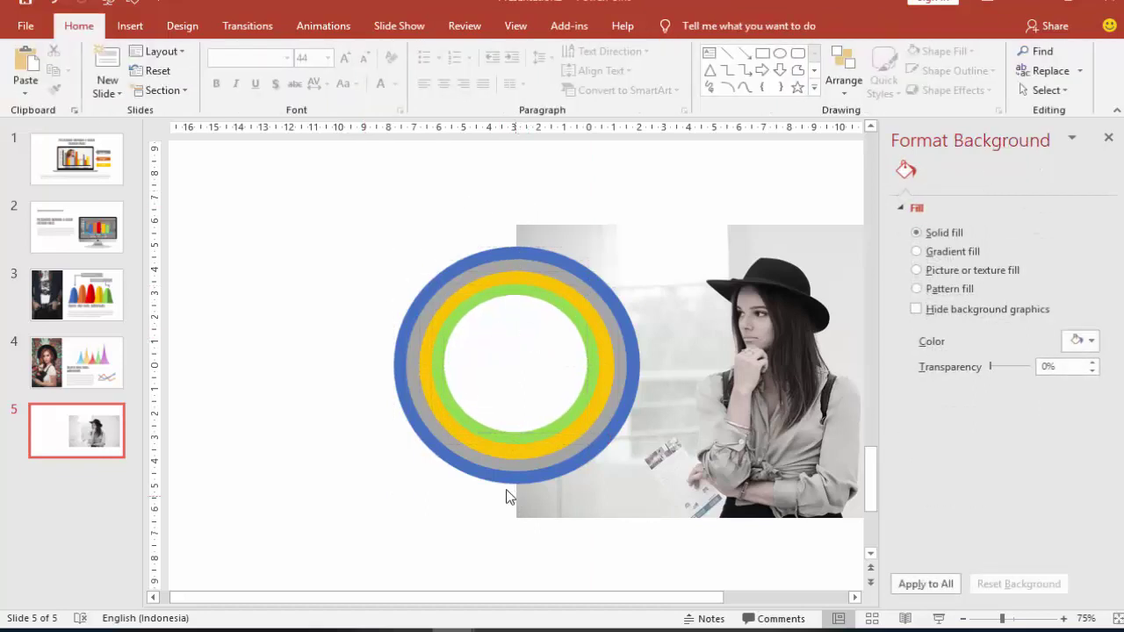
- Draw a rectangle over the rings' left half and subtract it from the blue ring
left_click(130, 25)
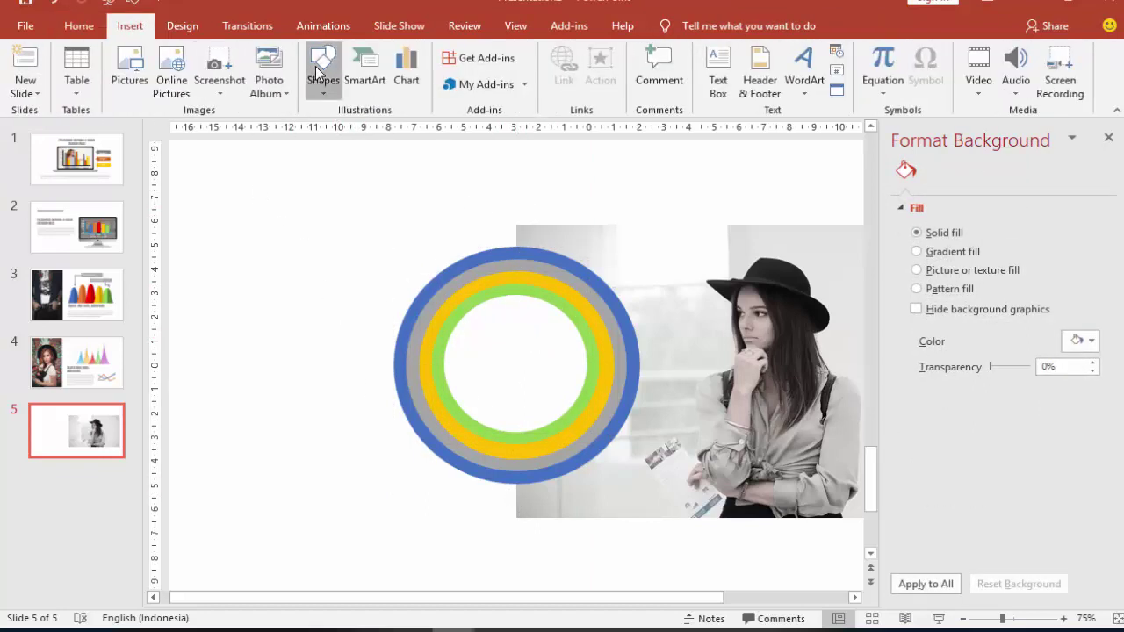
left_click(323, 70)
left_click(380, 140)
left_click_drag(318, 159, 516, 551)
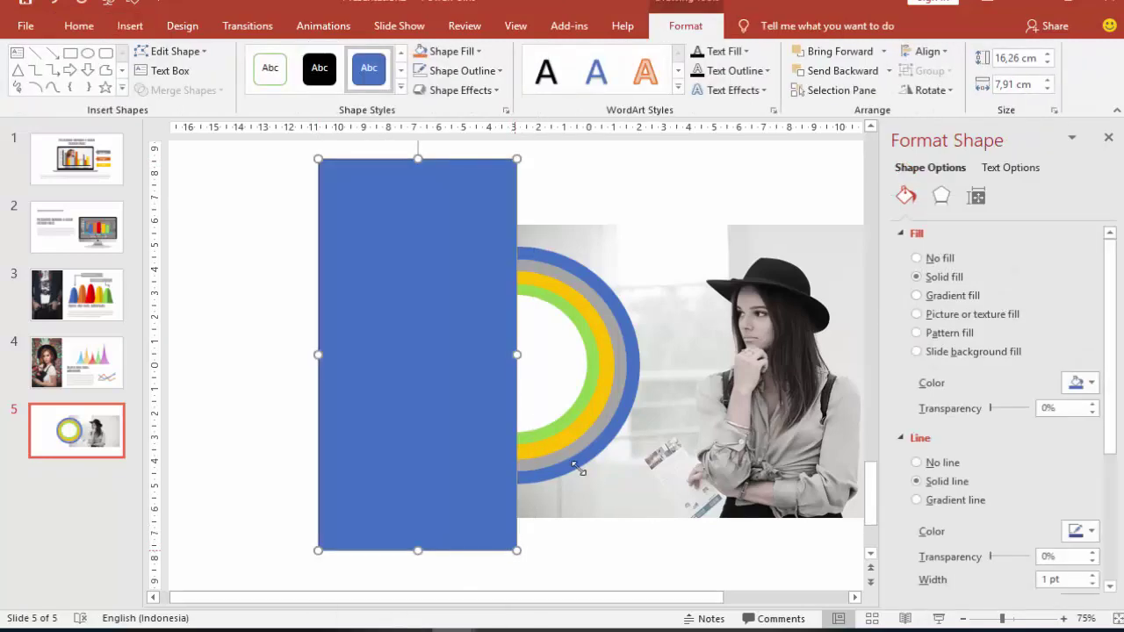
left_click(634, 382)
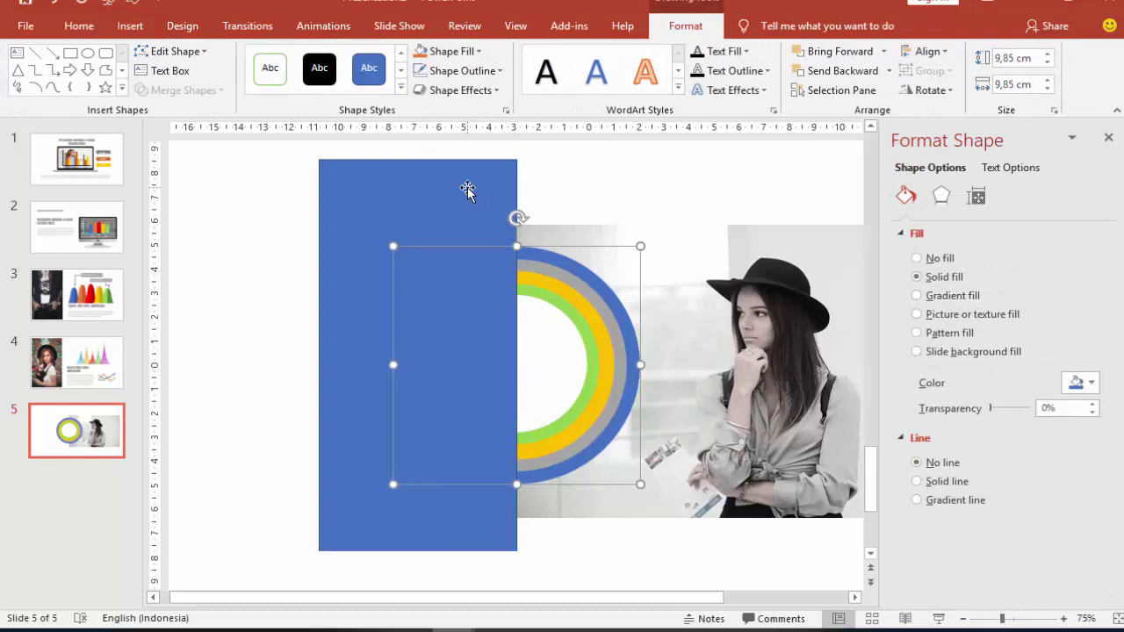
left_click(412, 190)
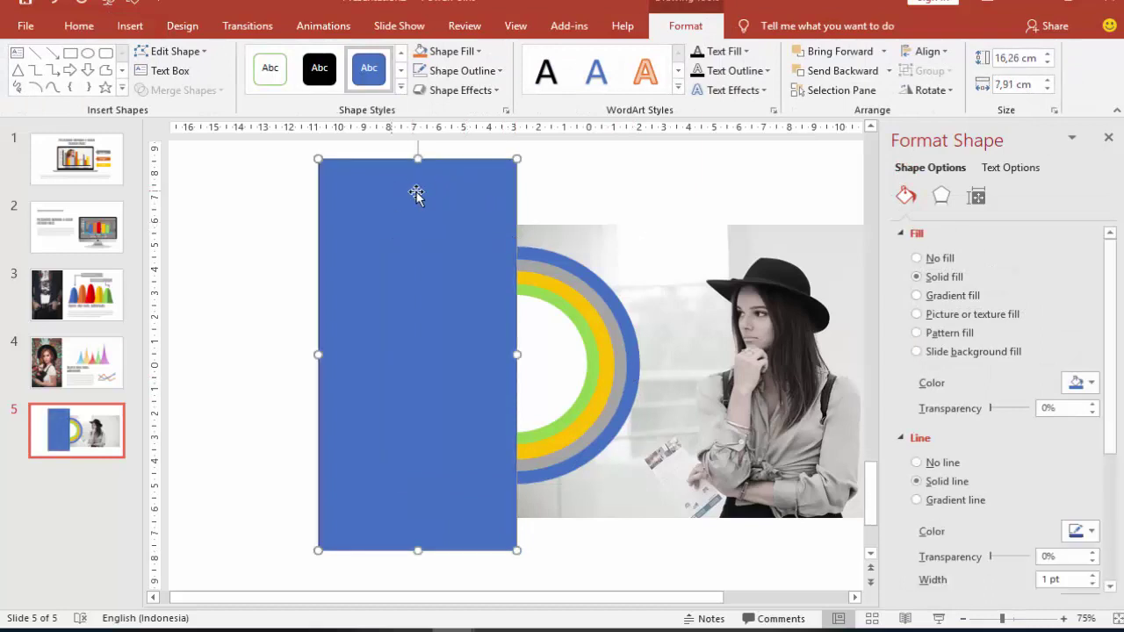
left_click(569, 184)
left_click(622, 323)
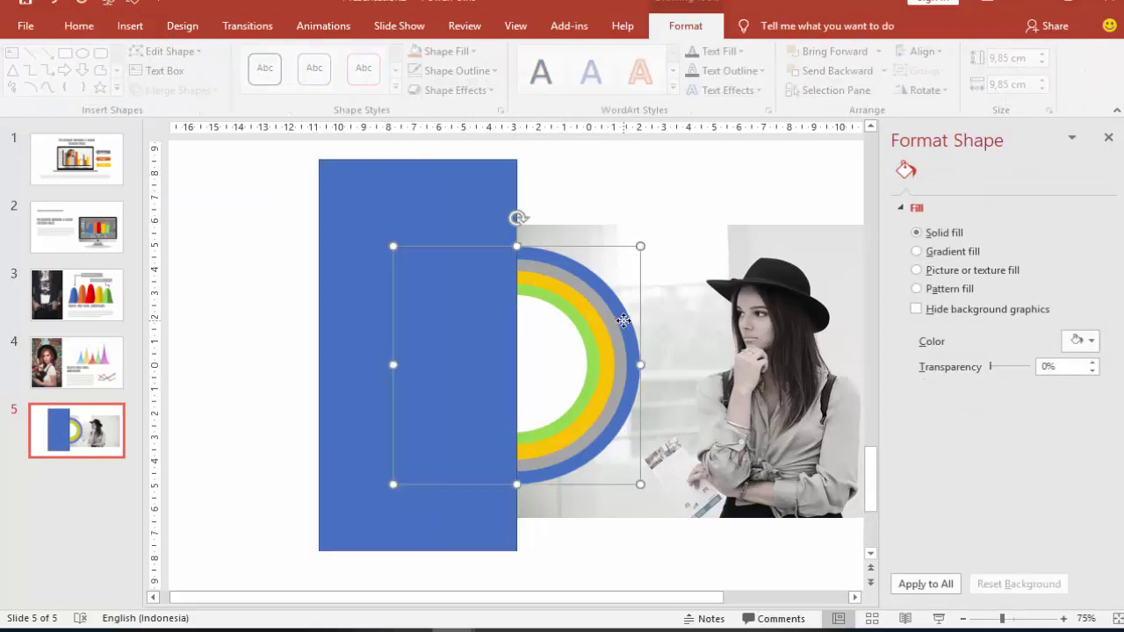
left_click(487, 203, "shift")
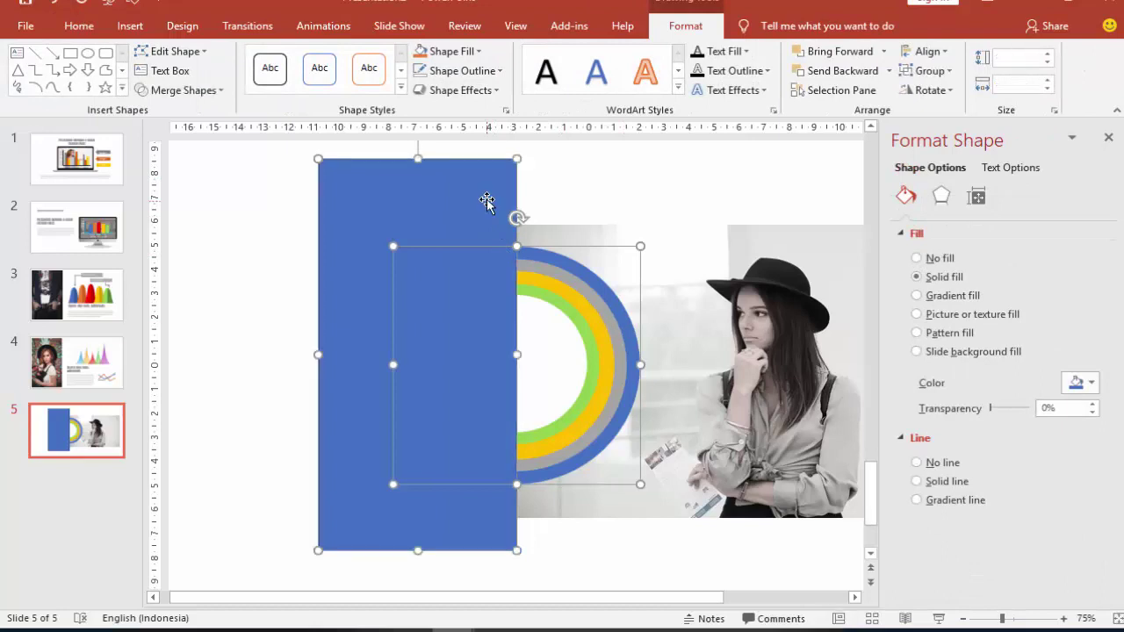
left_click(216, 92)
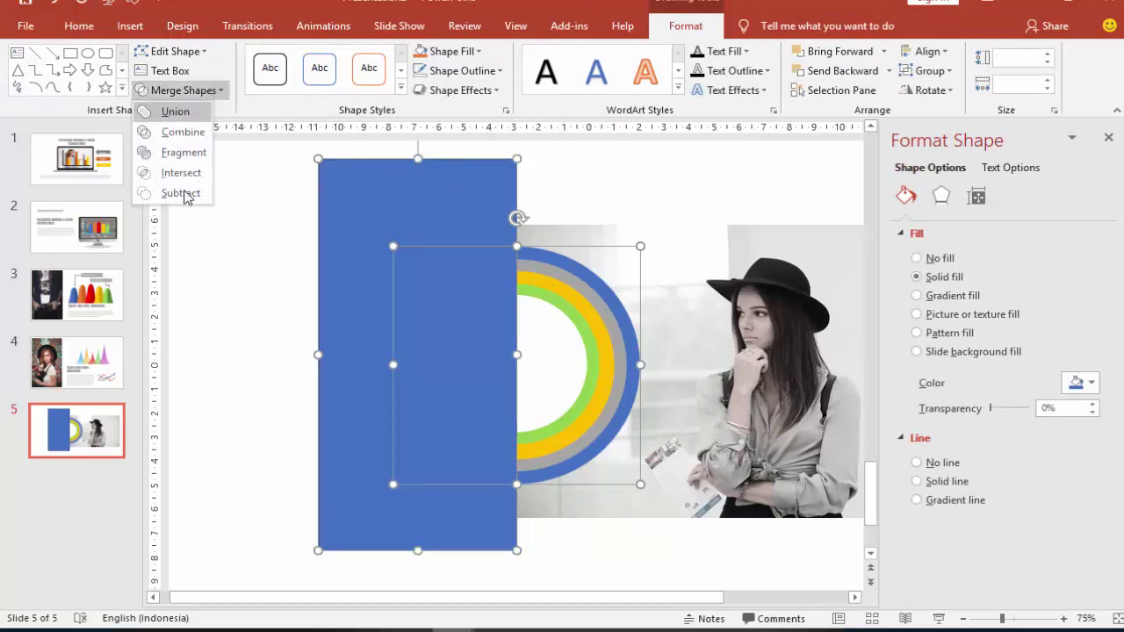
left_click(181, 193)
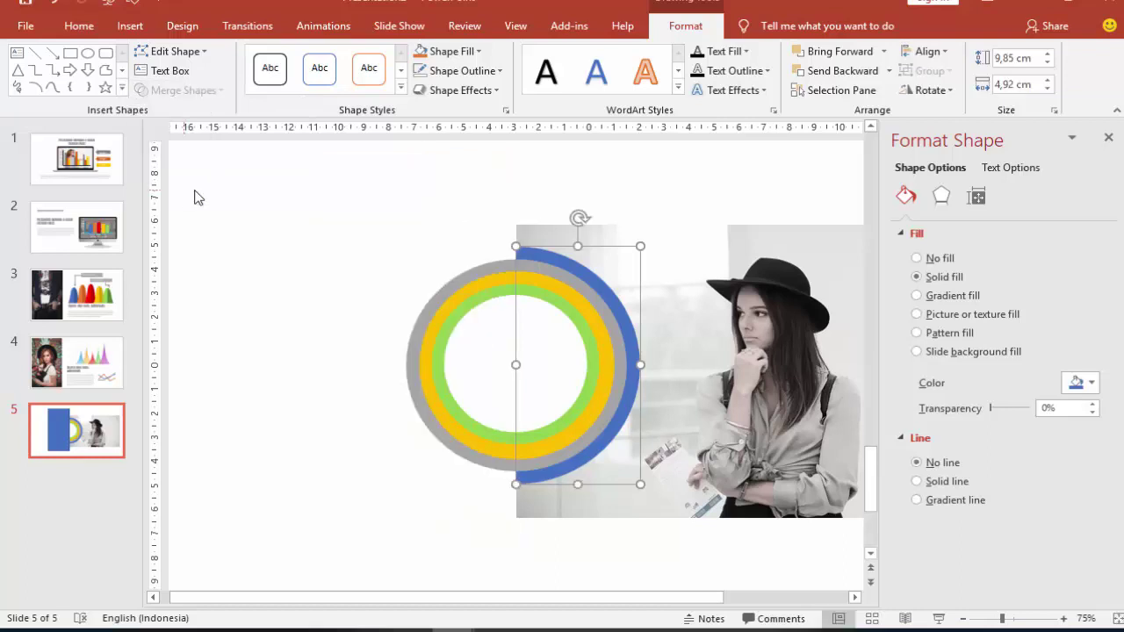
left_click(343, 203)
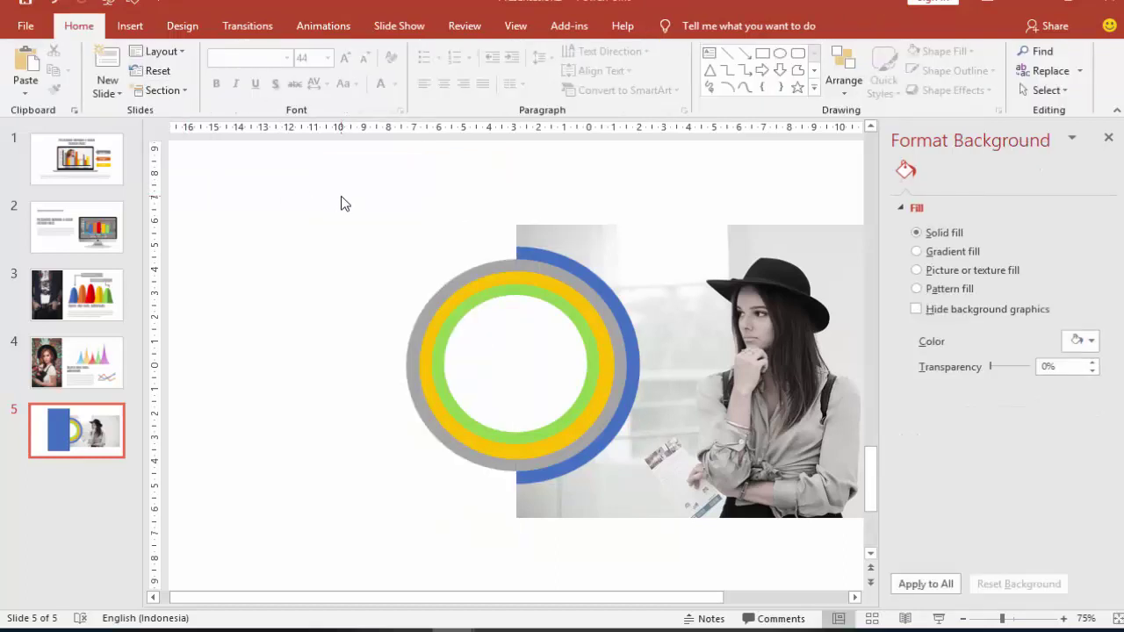
- Subtract a pasted copy of the rectangle from the grey ring to leave a half arc
key("ctrl+v")
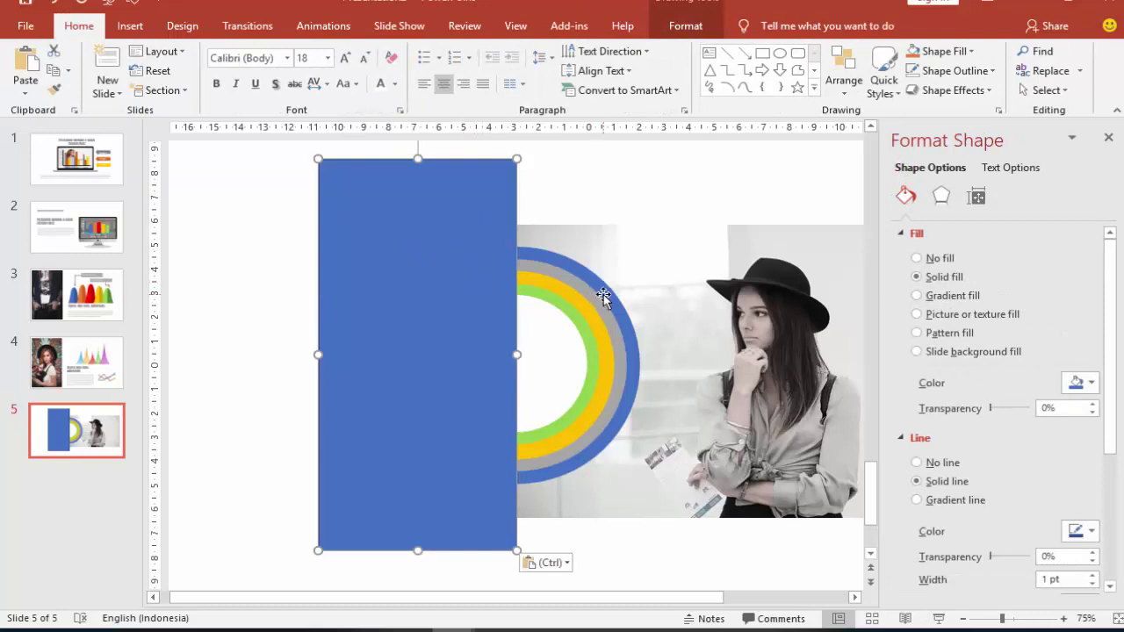
left_click(600, 304)
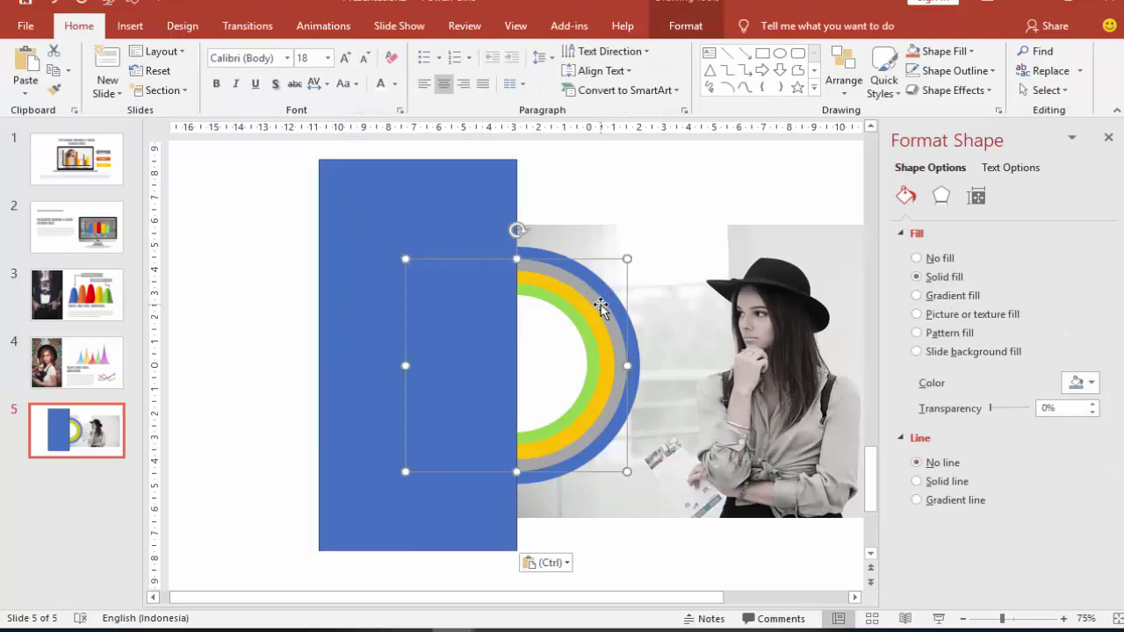
left_click(473, 206, "shift")
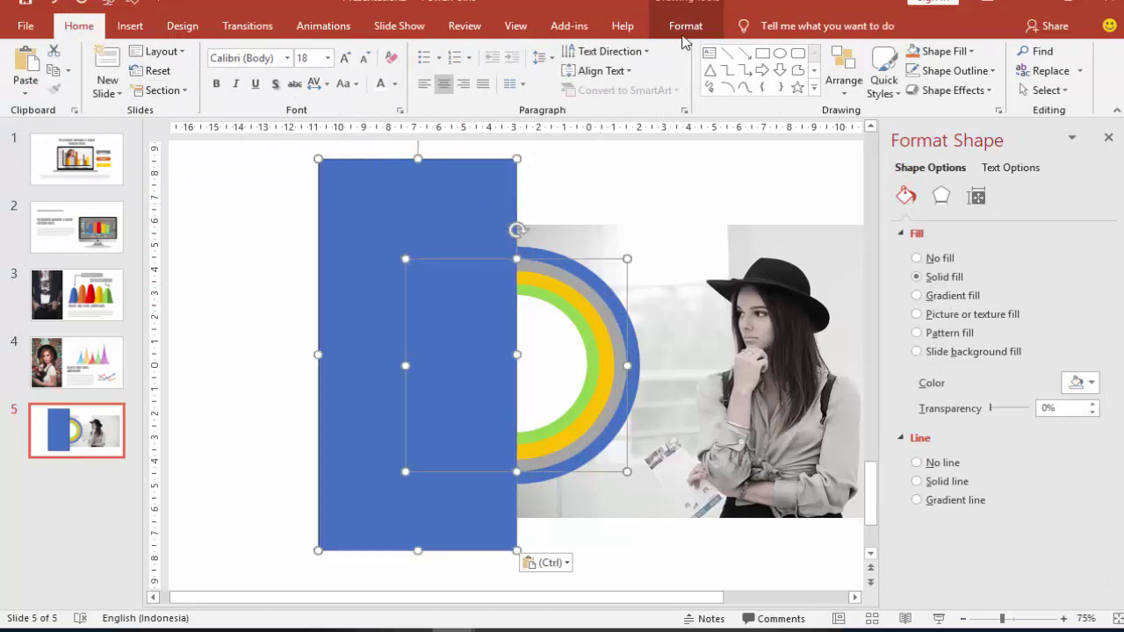
left_click(684, 25)
left_click(219, 91)
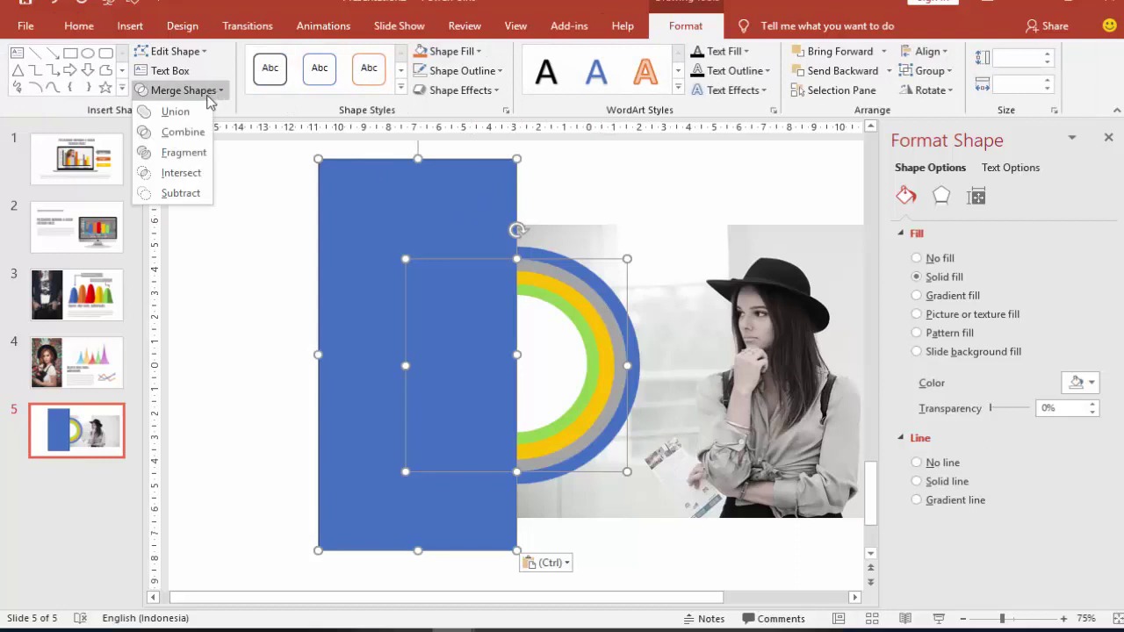
left_click(181, 192)
left_click(399, 237)
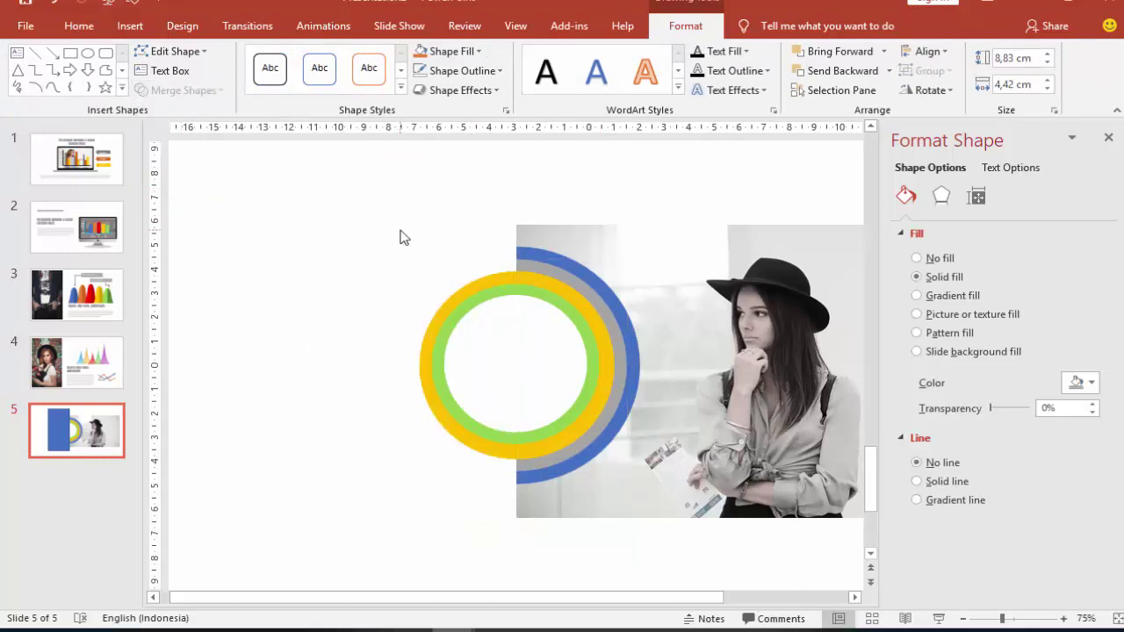
- Cut the yellow ring to a right-hand half by subtracting a pasted rectangle
key("ctrl+v")
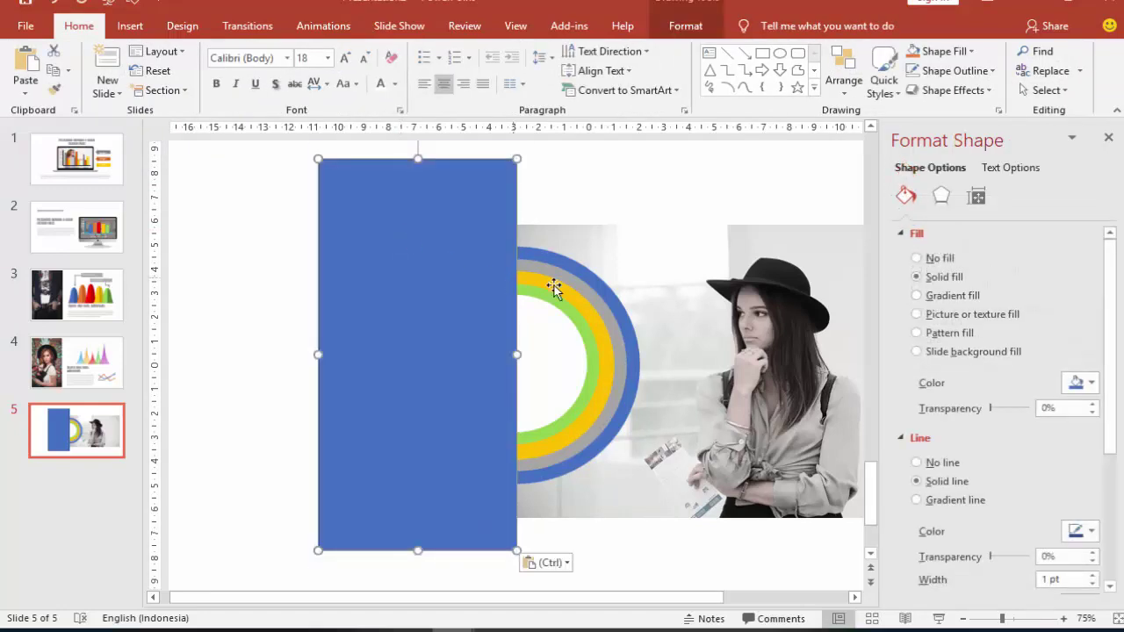
left_click(579, 303)
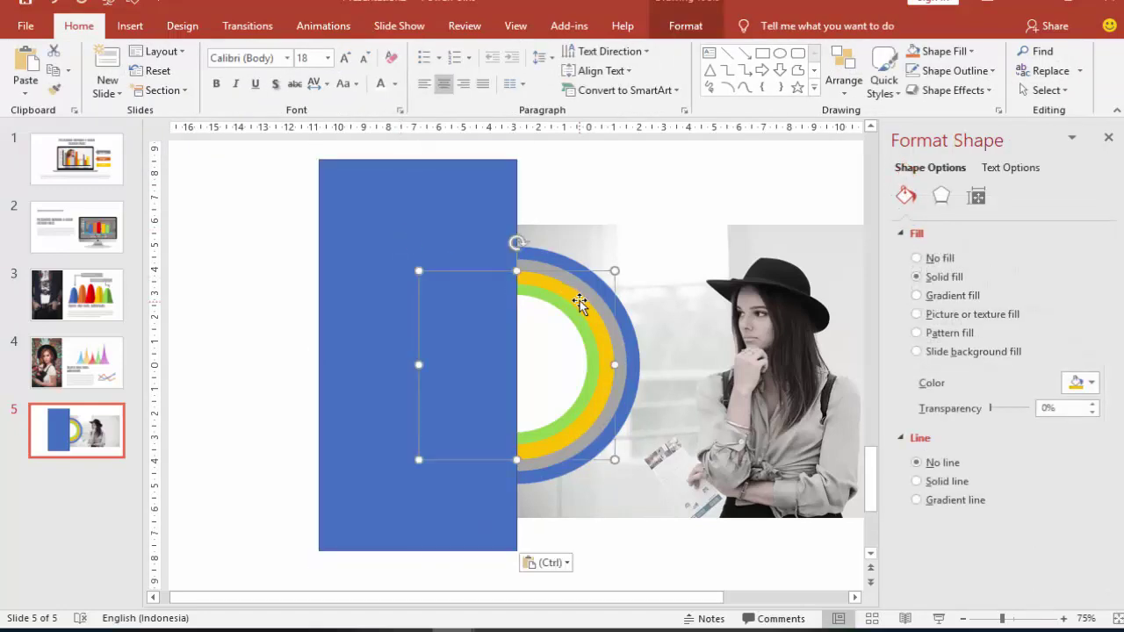
left_click(475, 205, "shift")
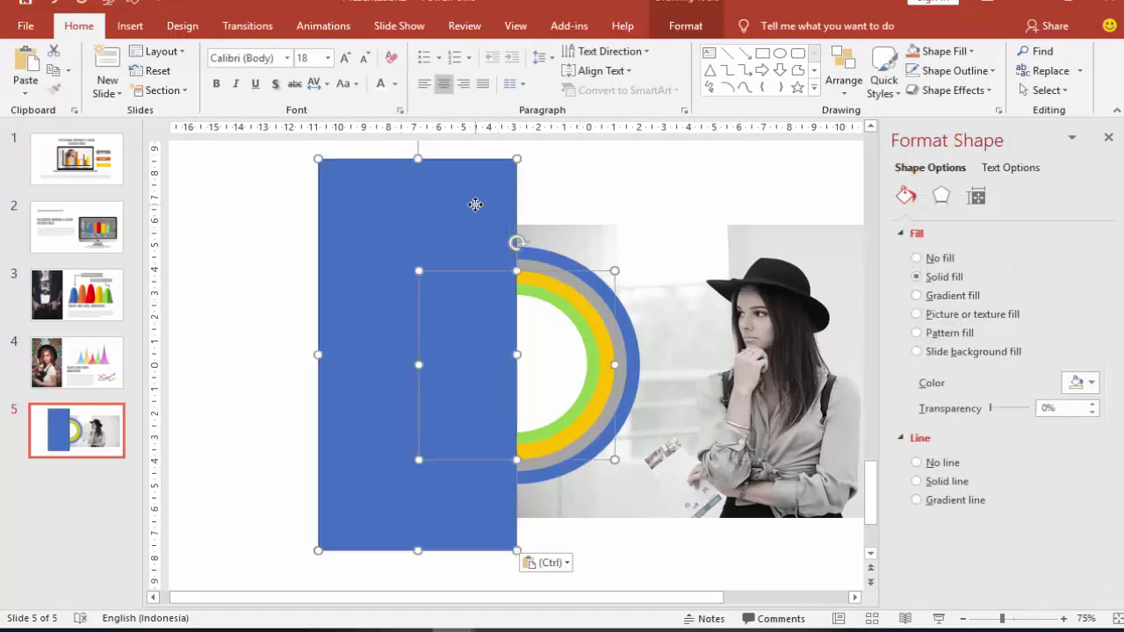
left_click(686, 26)
left_click(221, 92)
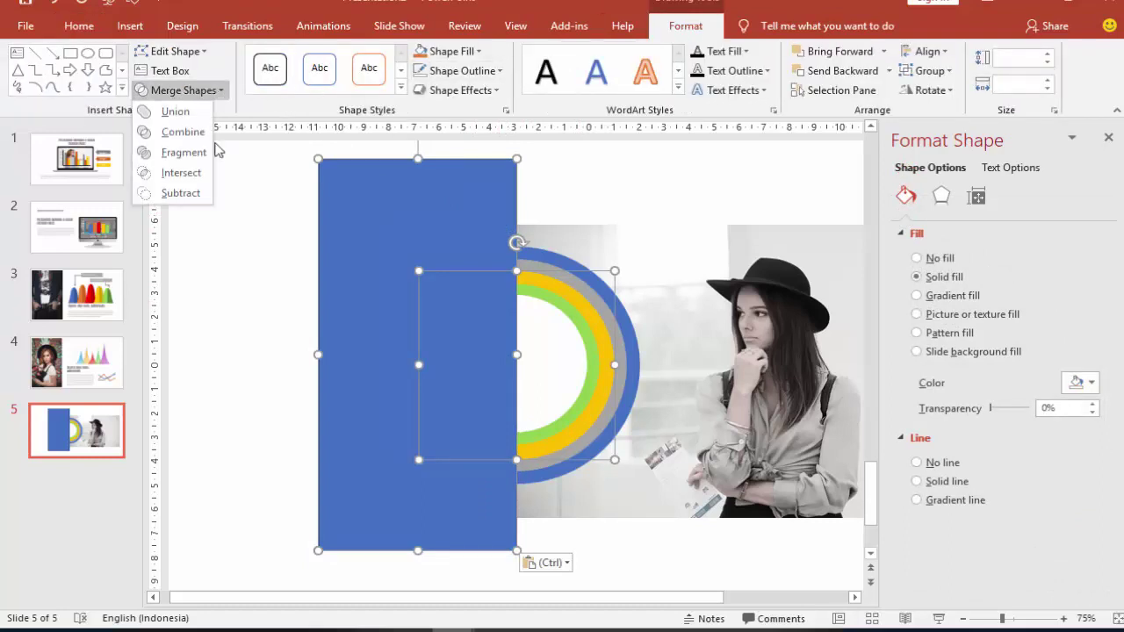
left_click(181, 193)
left_click(215, 206)
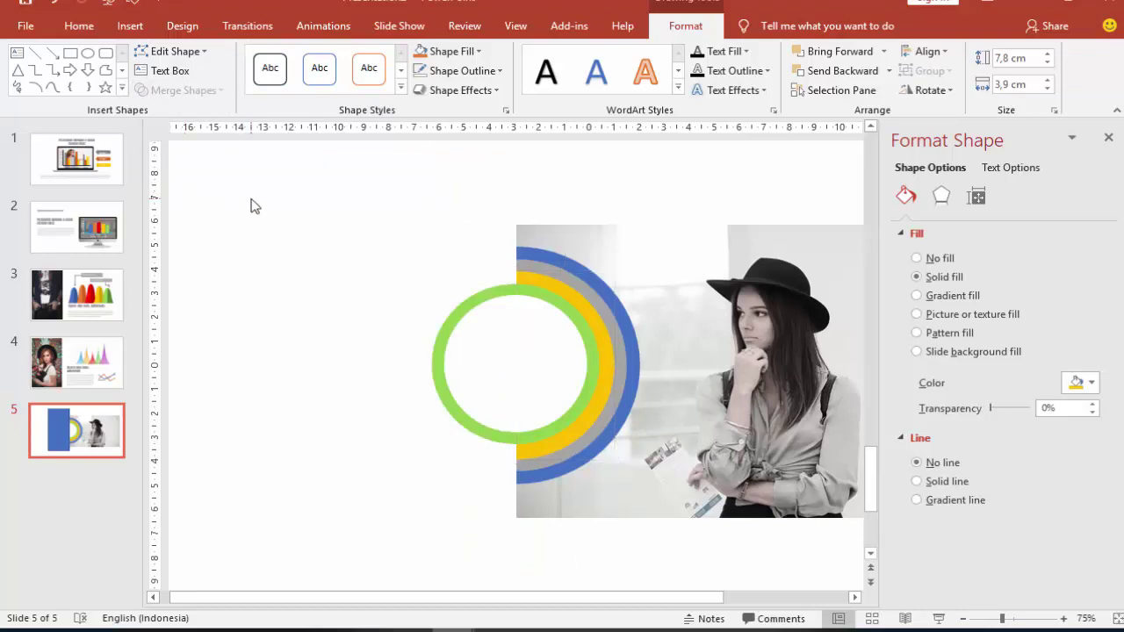
- Cut the green ring to a right-hand half by subtracting a pasted rectangle
key("ctrl+v")
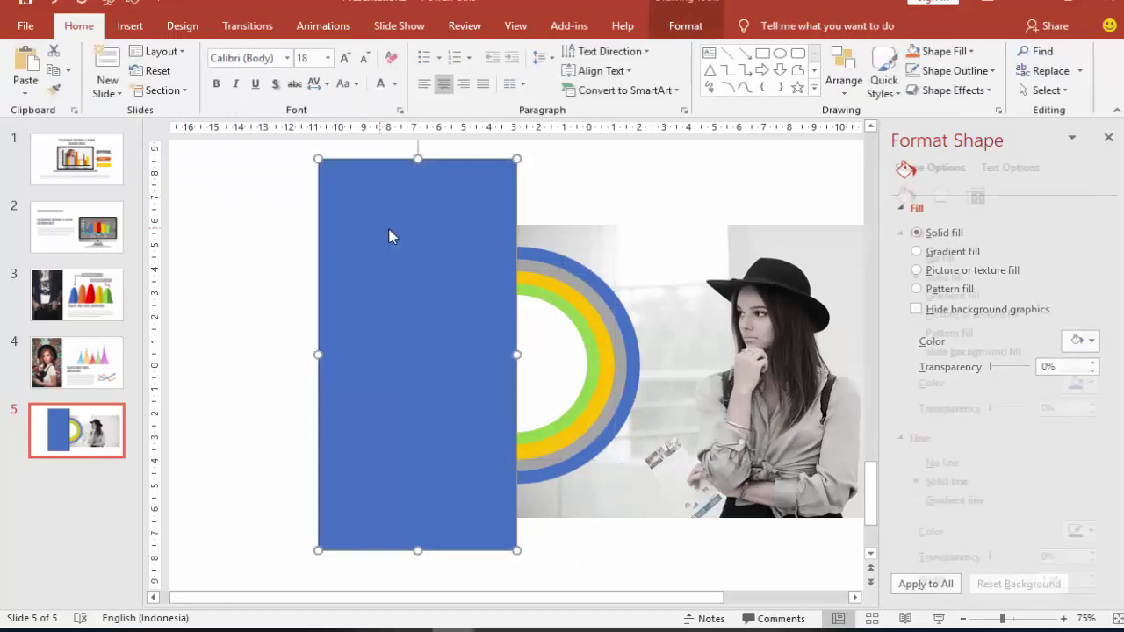
left_click(581, 325)
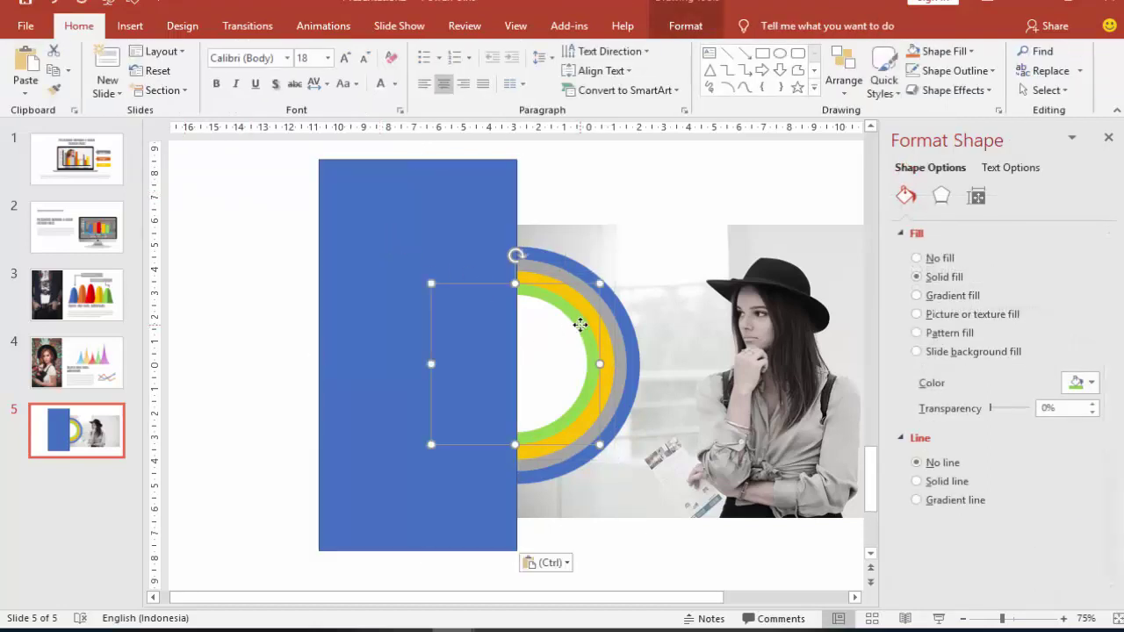
left_click(448, 213, "shift")
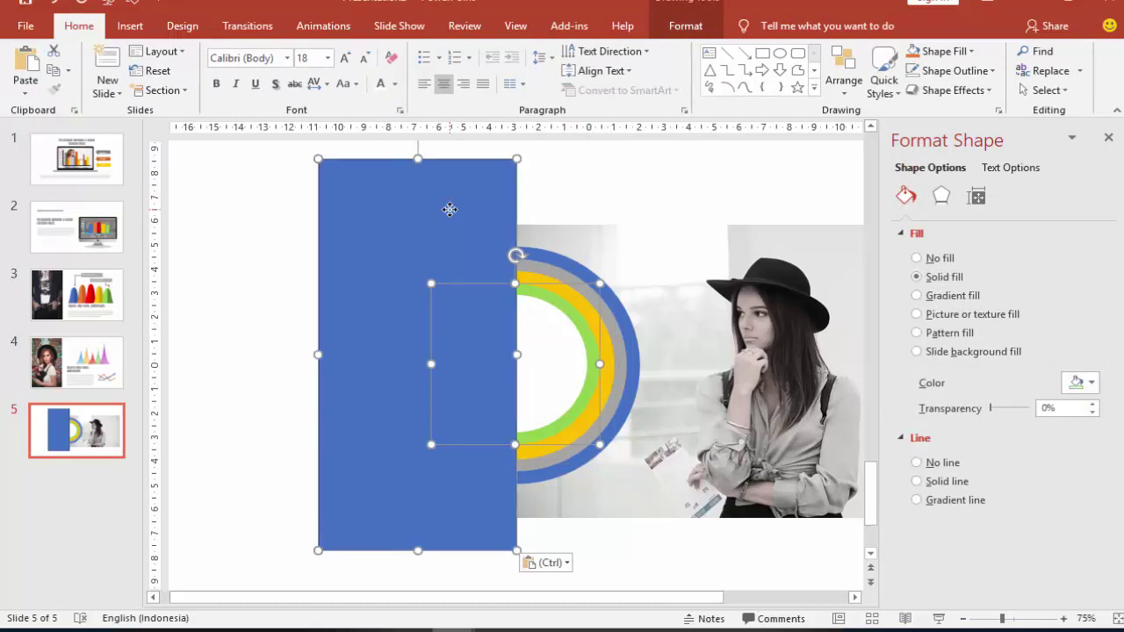
left_click(698, 28)
left_click(211, 89)
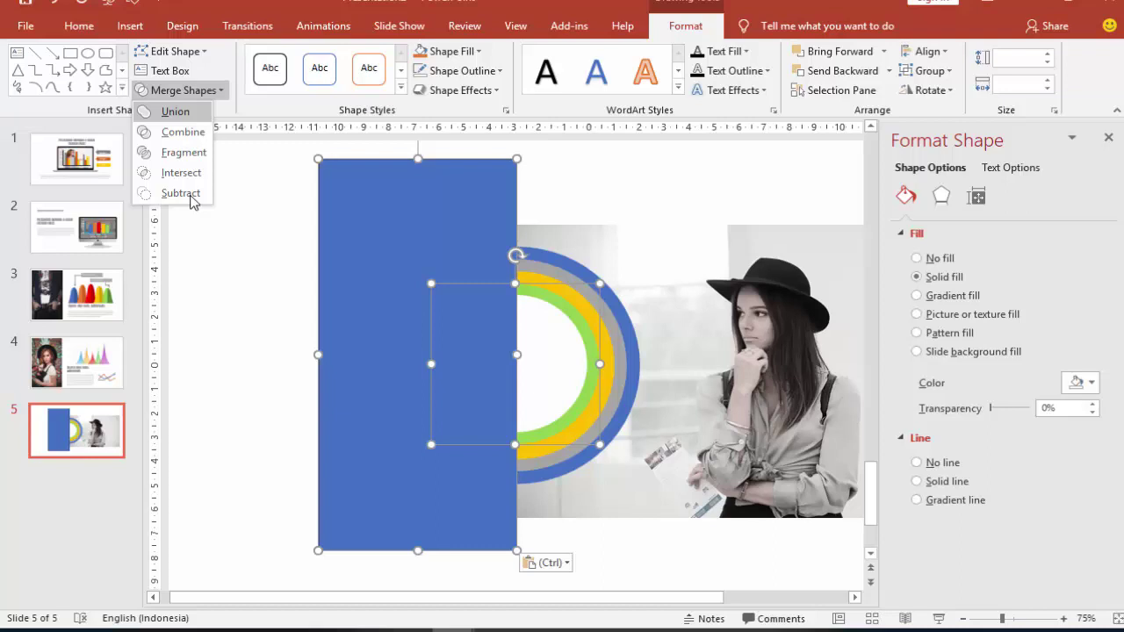
left_click(188, 193)
left_click(288, 218)
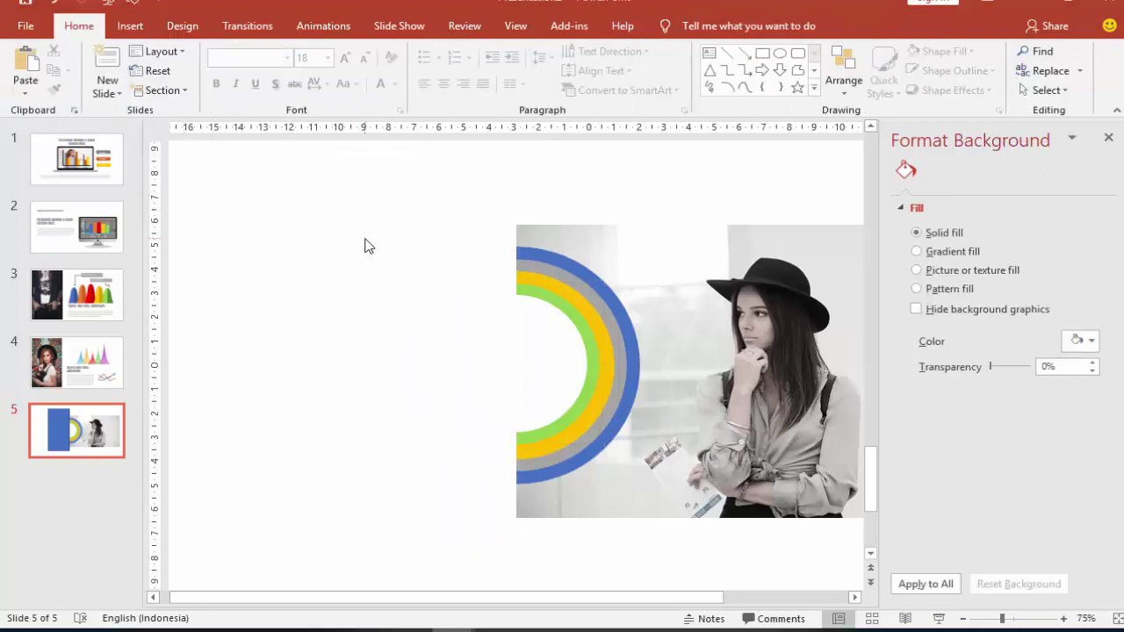
- Cut the white inner circle to a right-hand half the same way
key("ctrl+v")
left_click(547, 330)
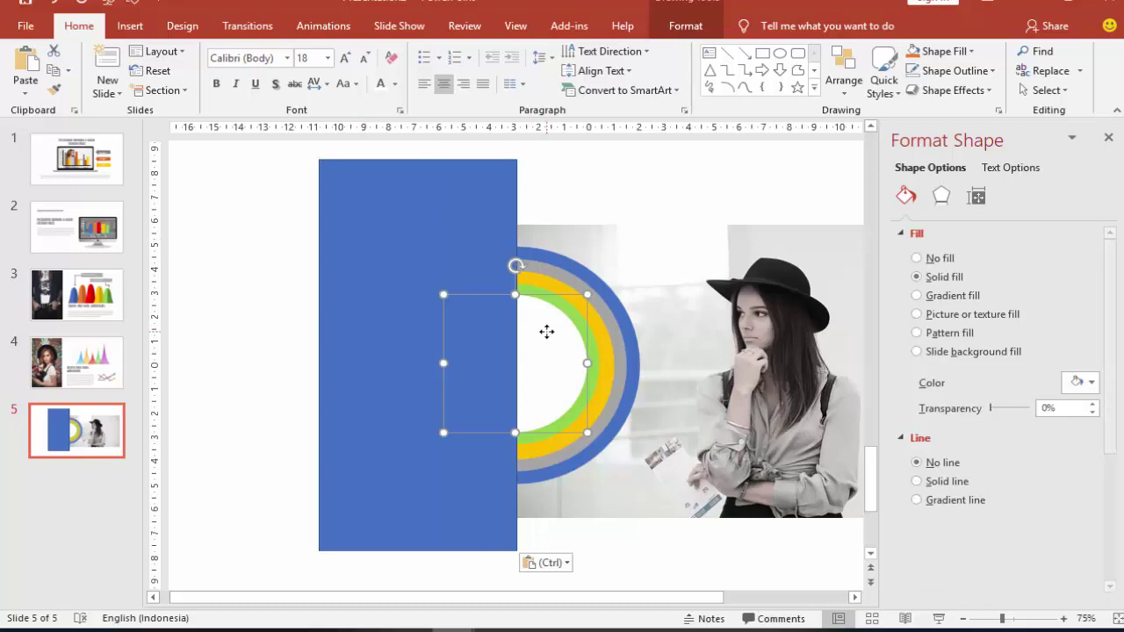
left_click(457, 229, "shift")
left_click(685, 26)
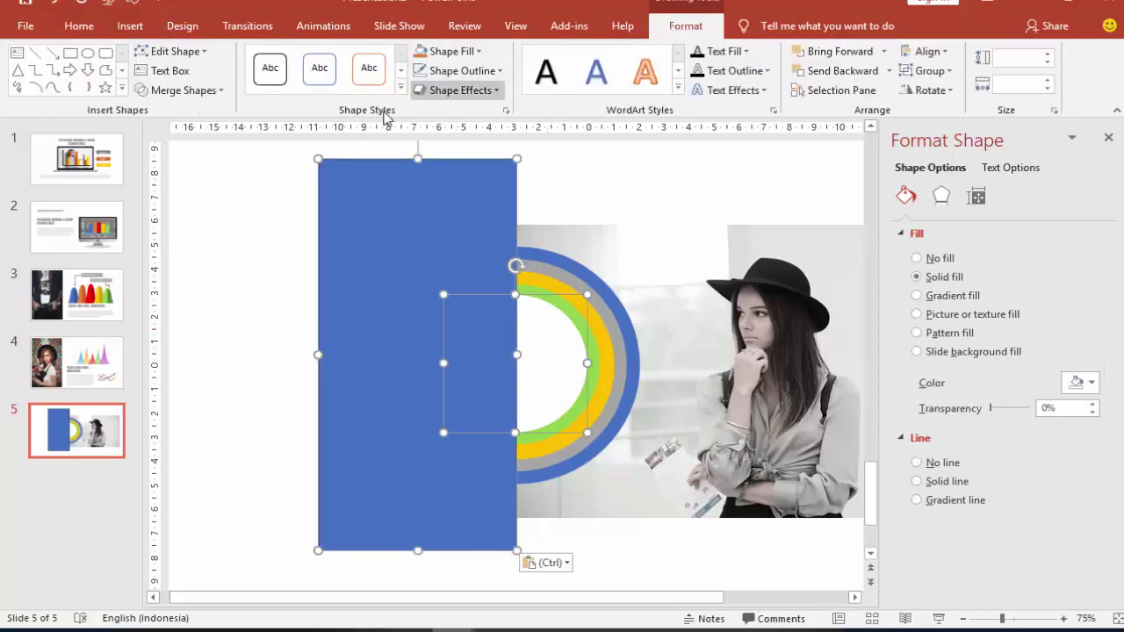
left_click(211, 97)
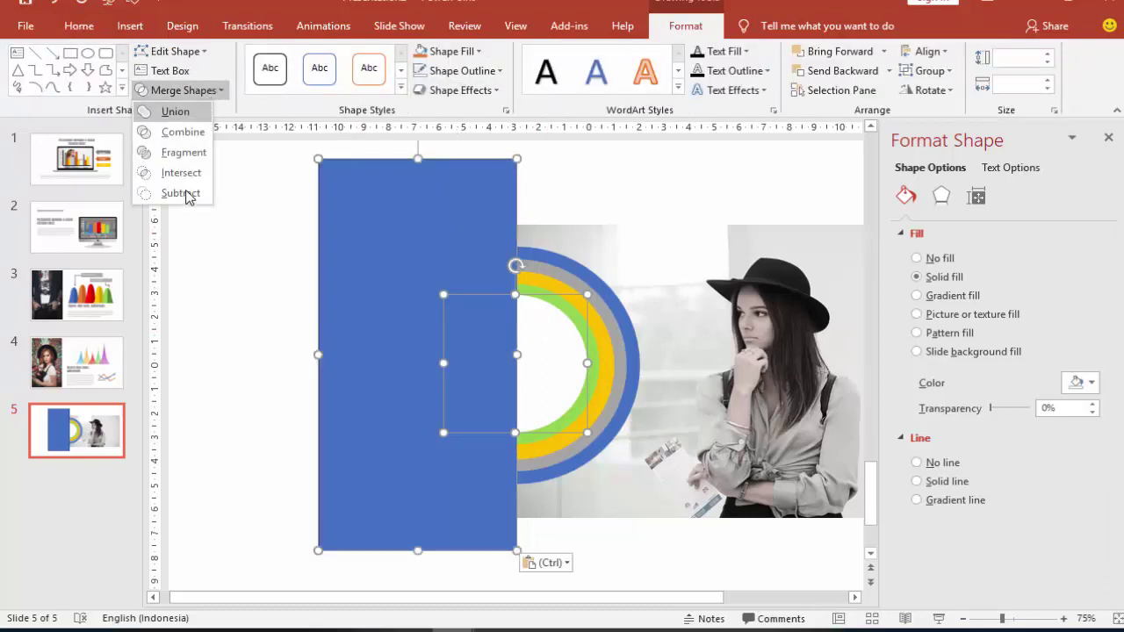
left_click(187, 197)
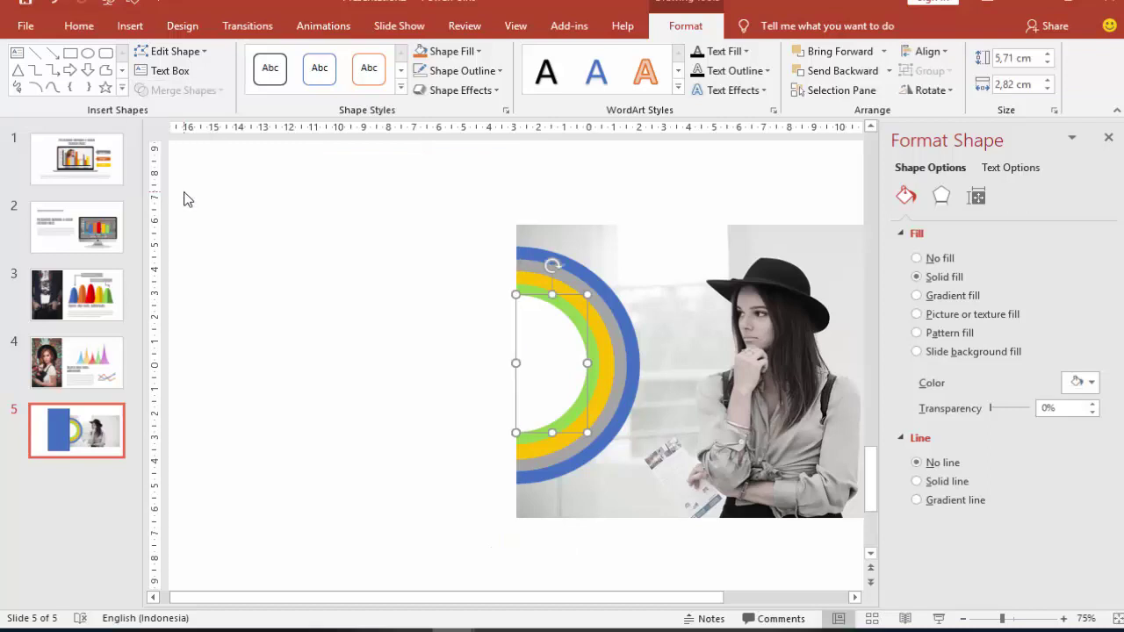
left_click(263, 232)
left_click(535, 366)
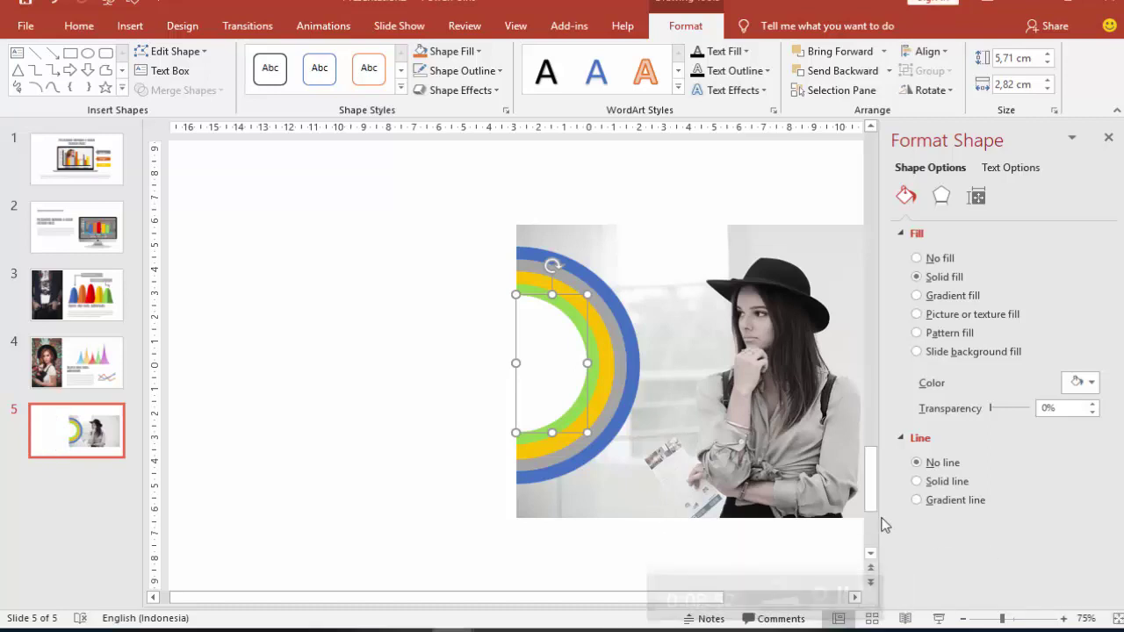
- Apply an outer shadow preset to the inner half-circle arc
left_click(941, 196)
left_click(1072, 262)
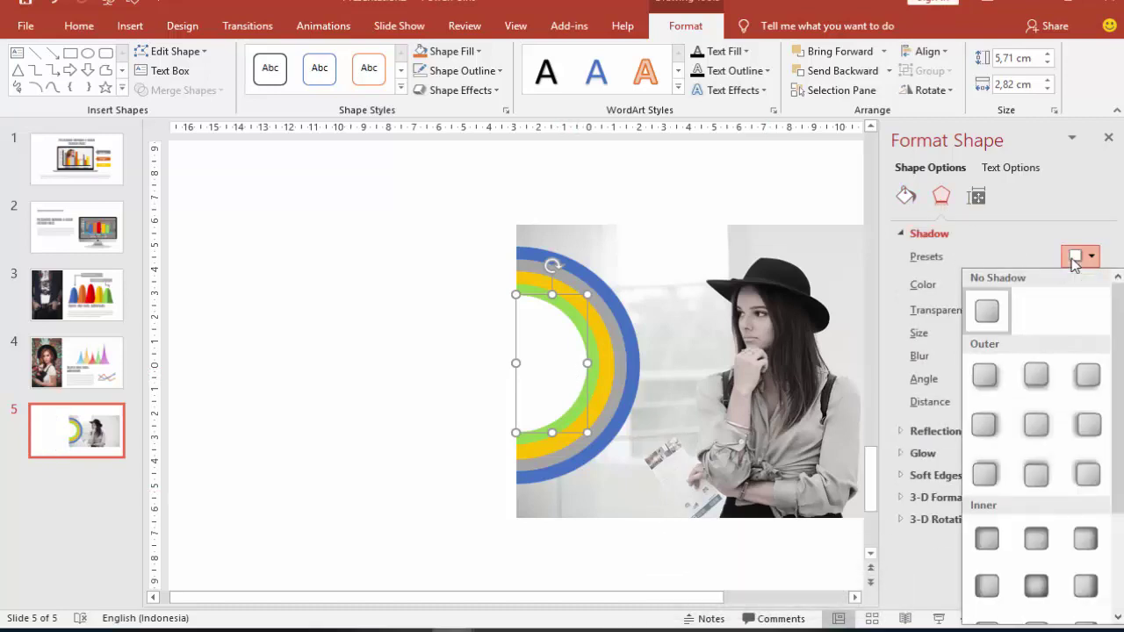
left_click(987, 428)
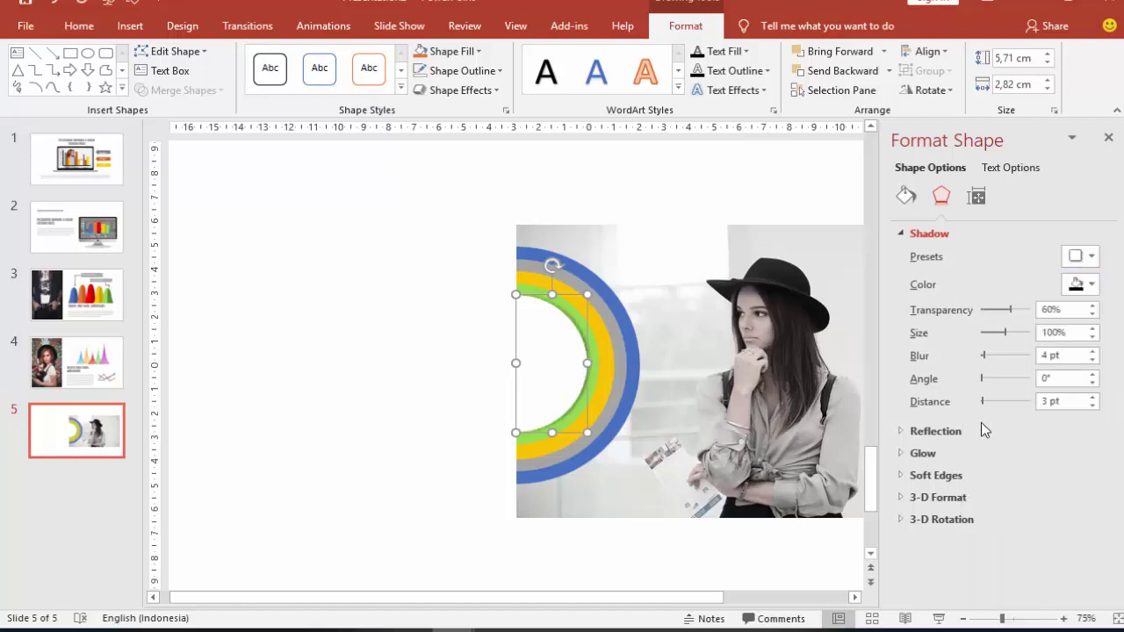
left_click(421, 347)
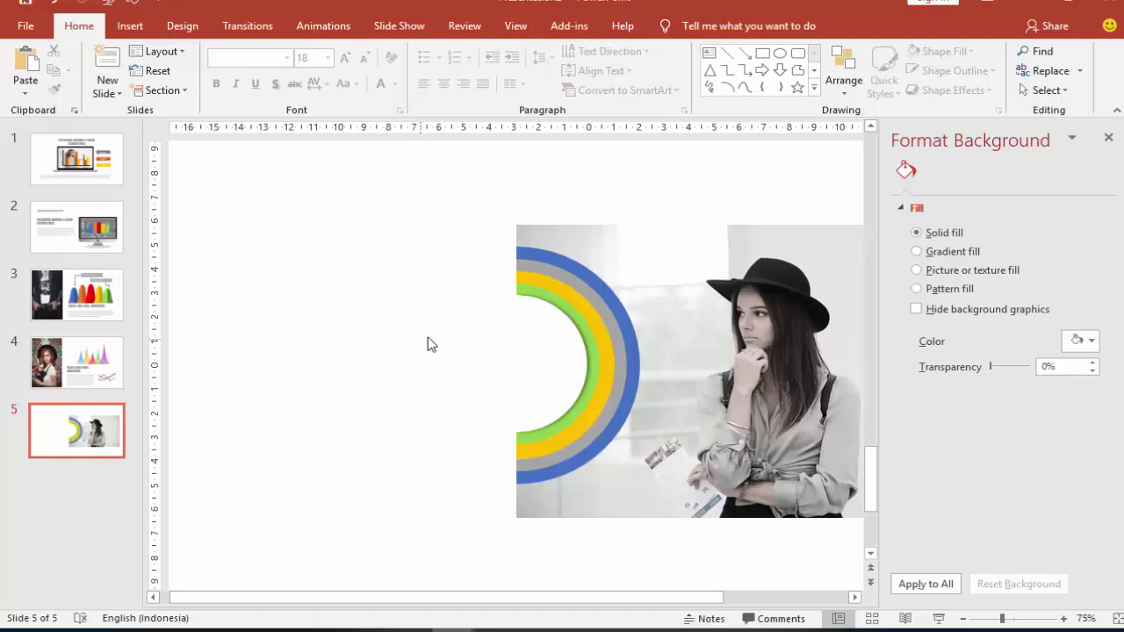
scroll(856, 600, "down", 3)
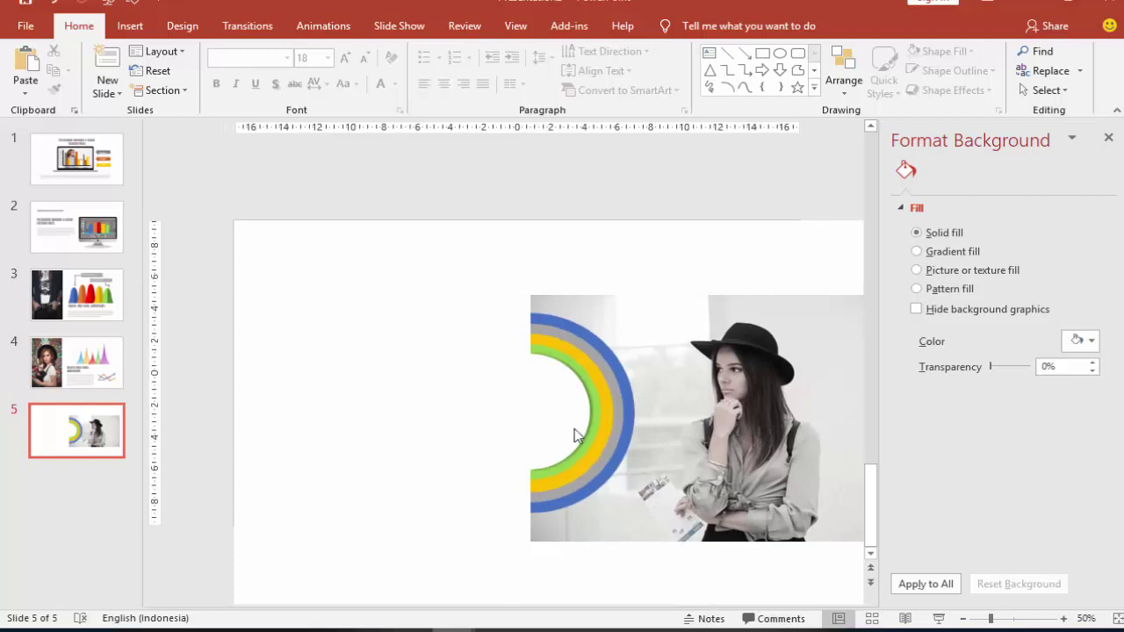
scroll(569, 430, "down", 1)
scroll(529, 428, "down", 1)
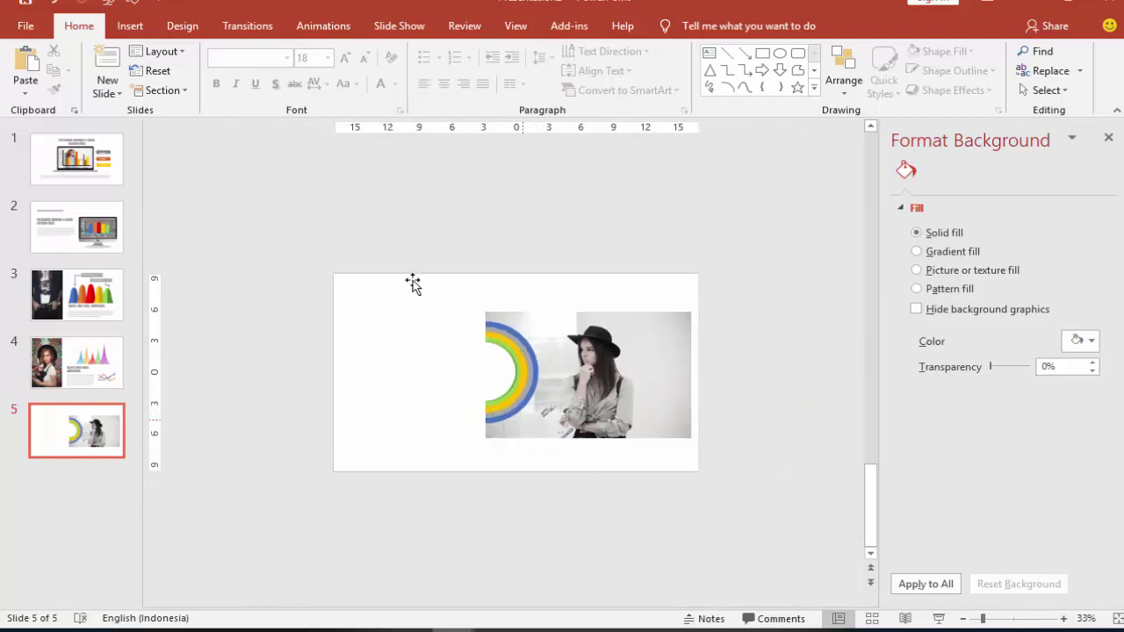
scroll(391, 240, "up", 2)
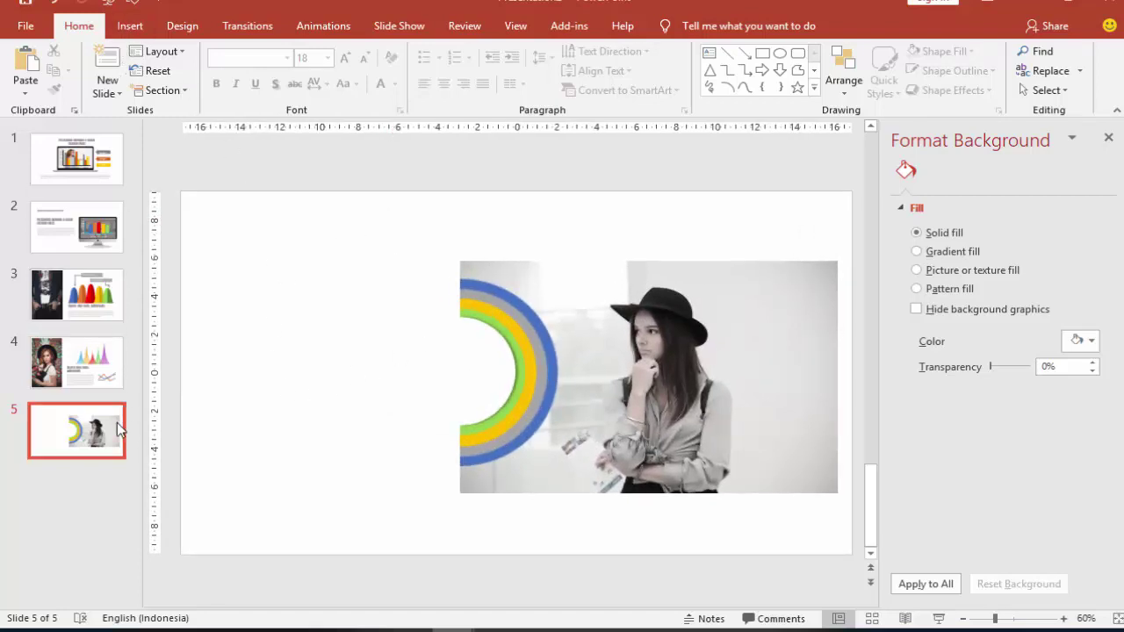
- Copy slide 4's title and paragraph boxes onto slide 5 and move them to the top-left
left_click(98, 379)
left_click(544, 446)
left_click(583, 471, "shift")
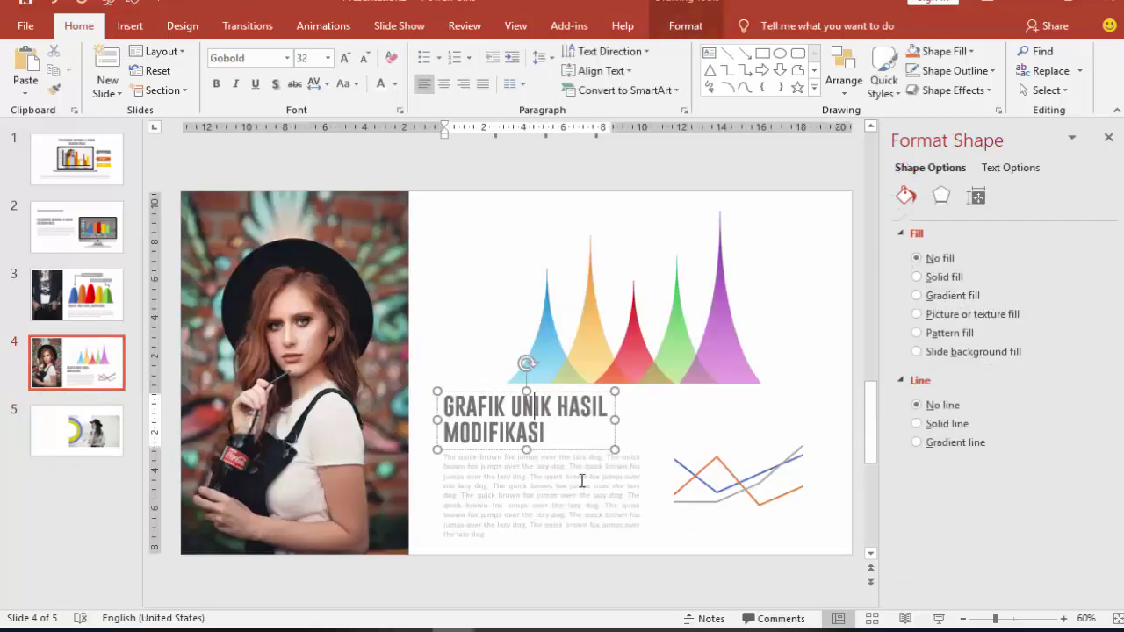
left_click(84, 430)
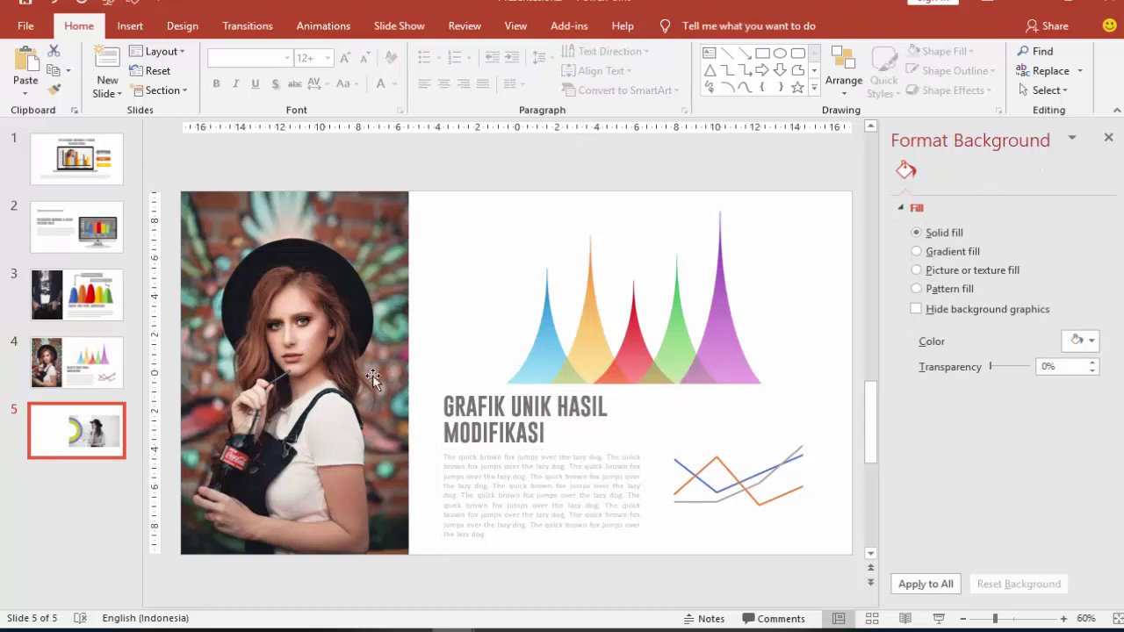
key("ctrl+v")
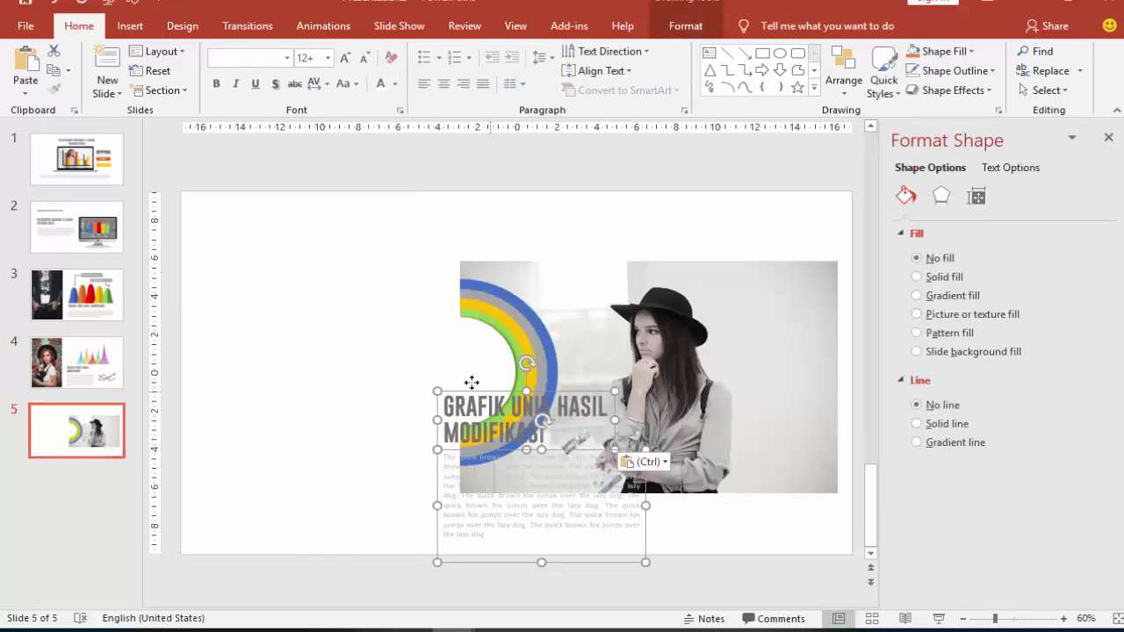
left_click_drag(492, 395, 263, 228)
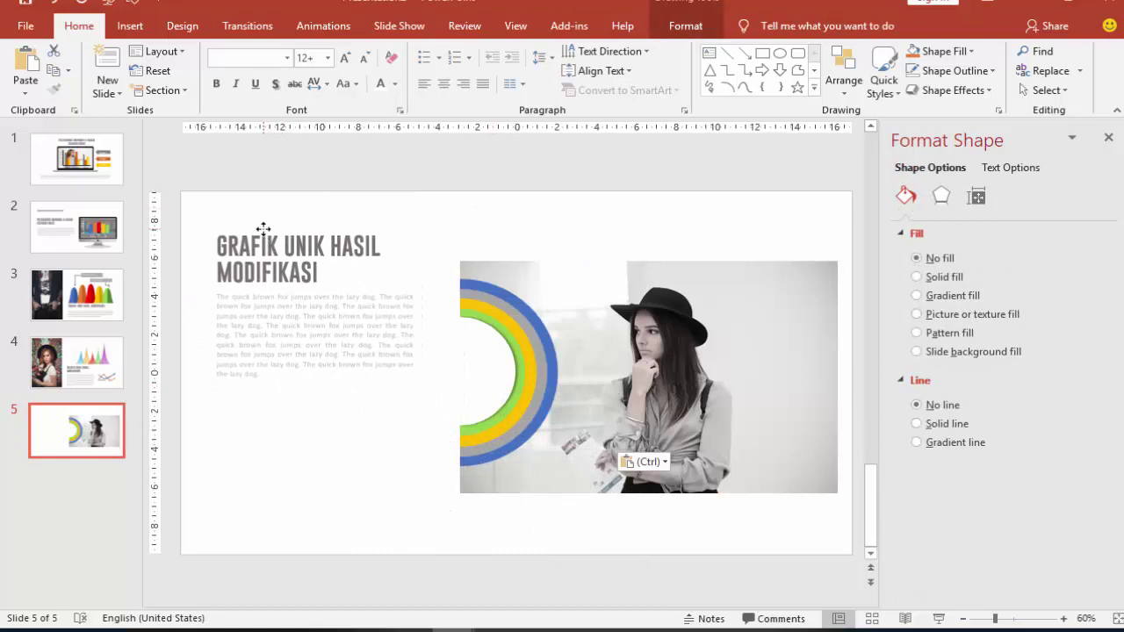
- Narrow the title to three lines and place a narrow paragraph column beneath it
left_click(313, 426)
left_click(317, 355)
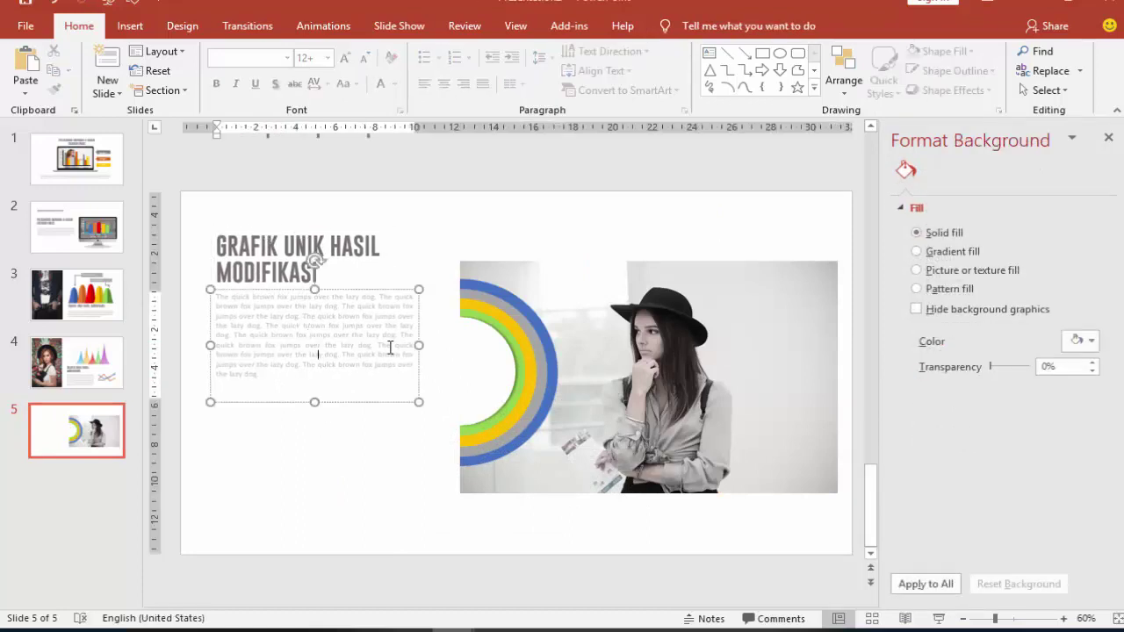
left_click(352, 251)
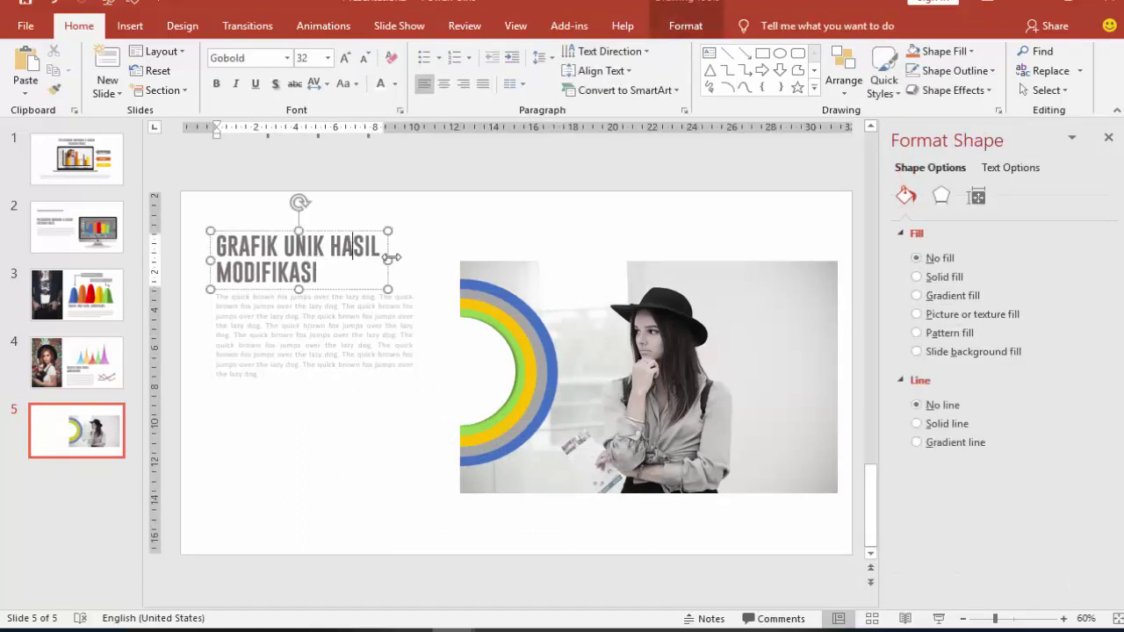
left_click_drag(387, 257, 341, 257)
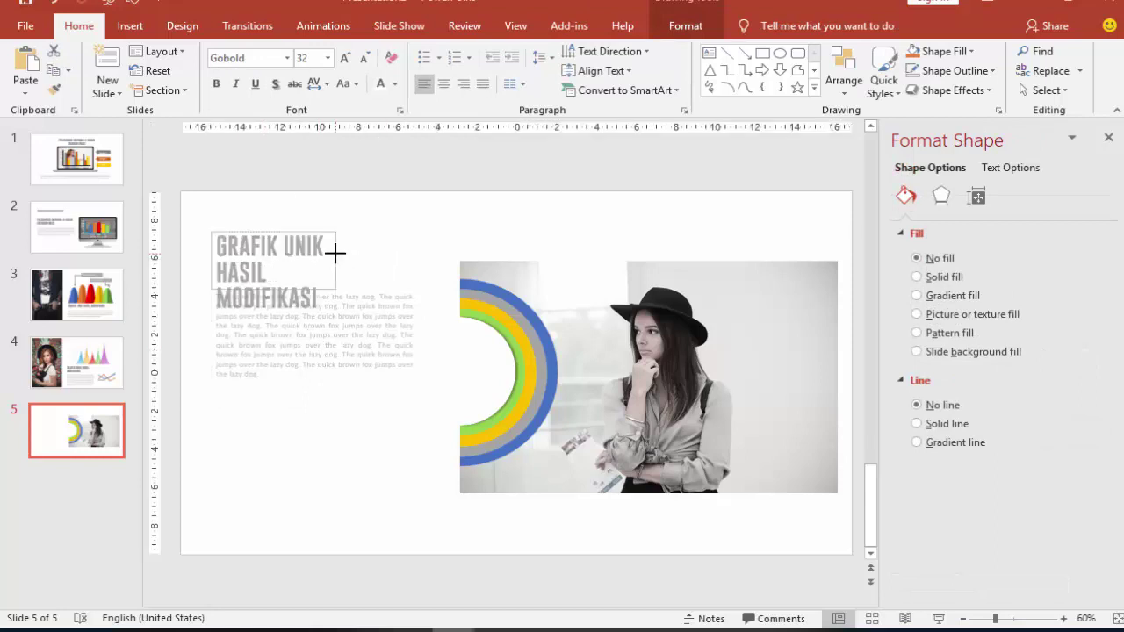
left_click(372, 292)
left_click_drag(372, 292, 373, 323)
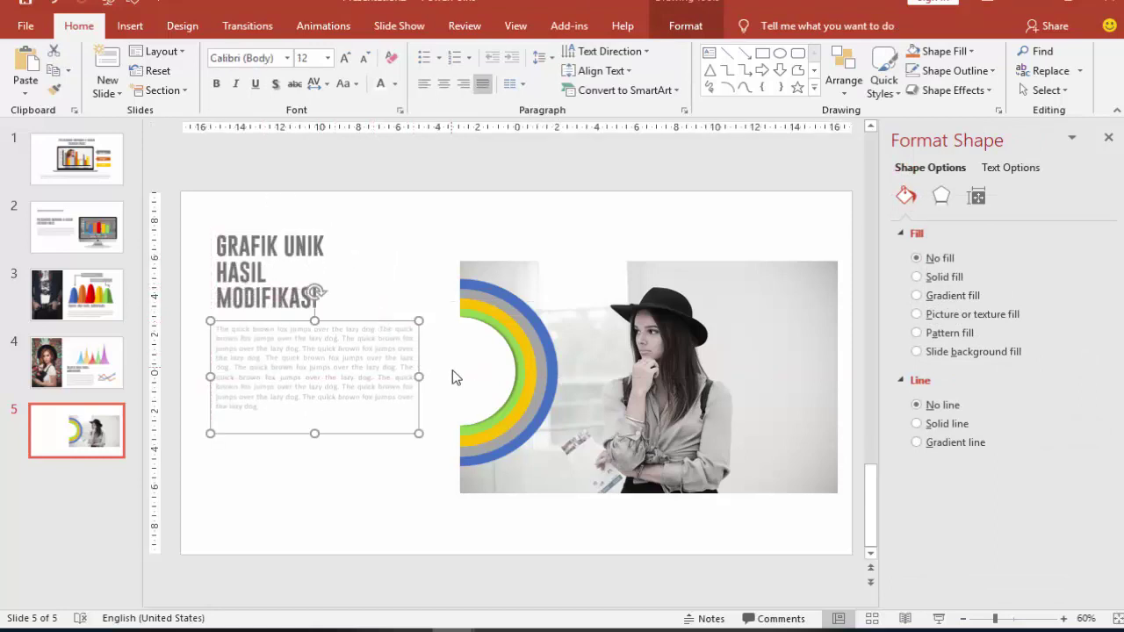
left_click_drag(419, 377, 335, 376)
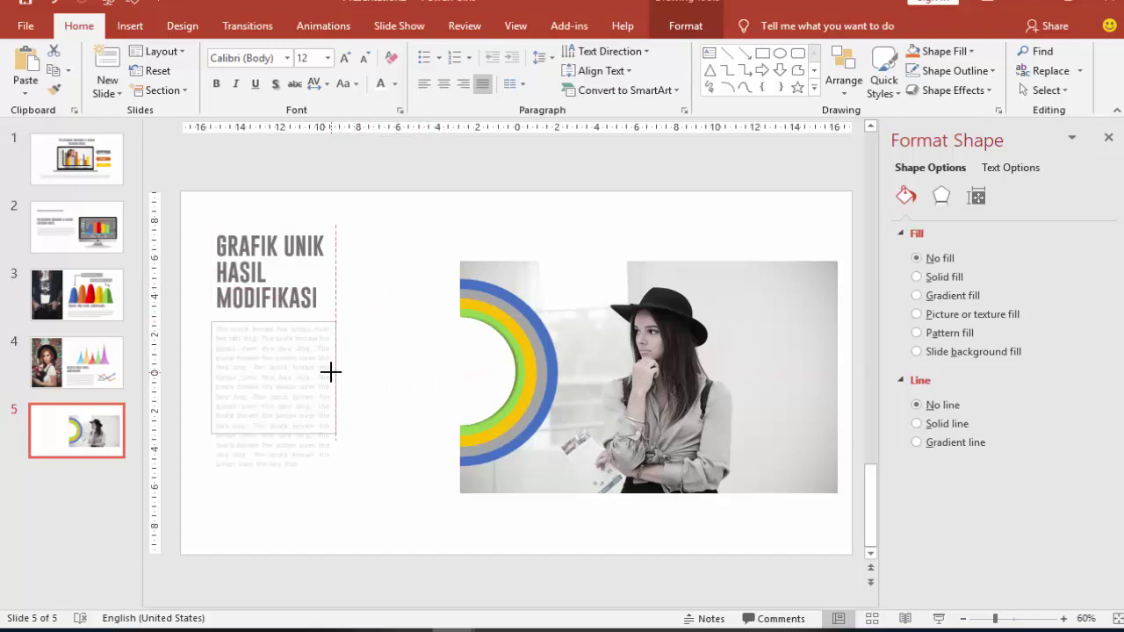
left_click(314, 454)
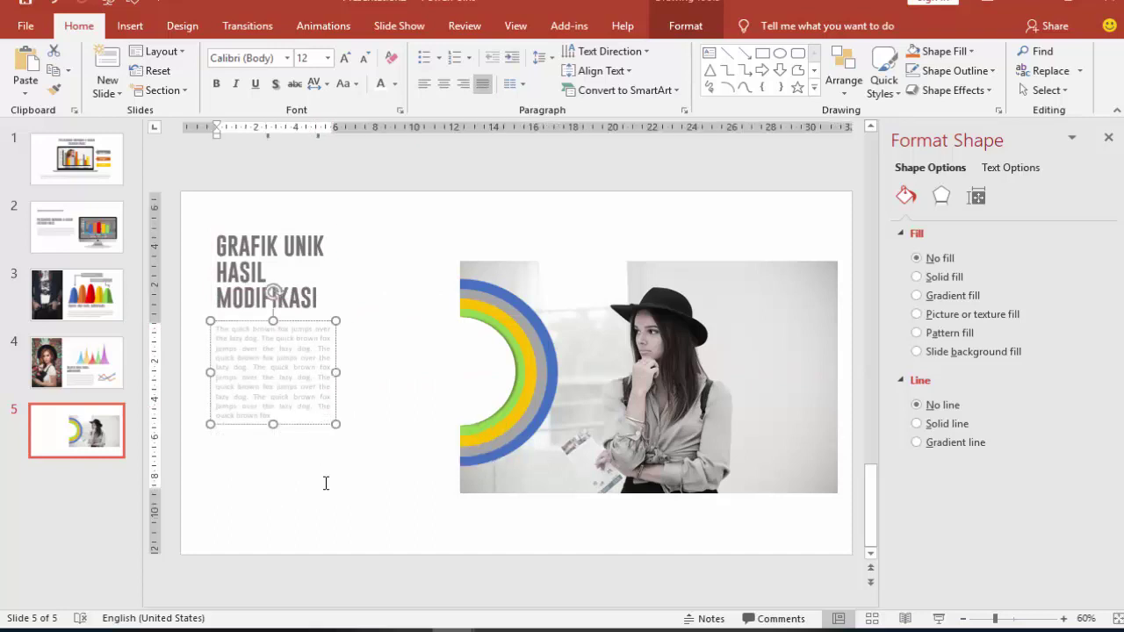
left_click(312, 298)
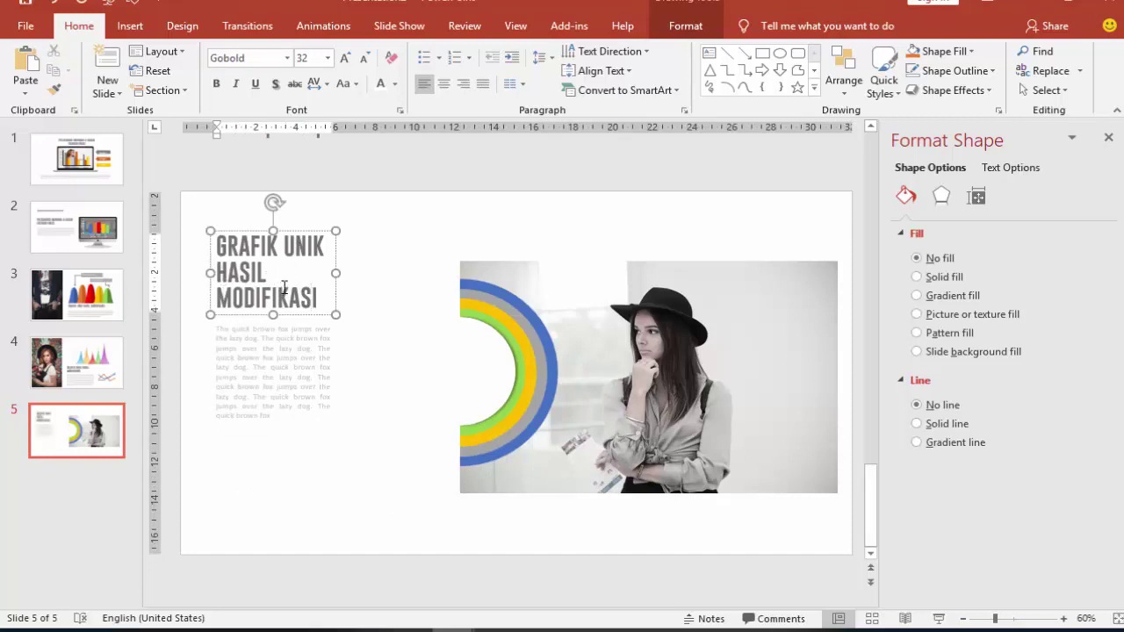
- Set the title lines GRAFIK UNIK and MODIFIKASI to font size 20
triple_click(324, 247)
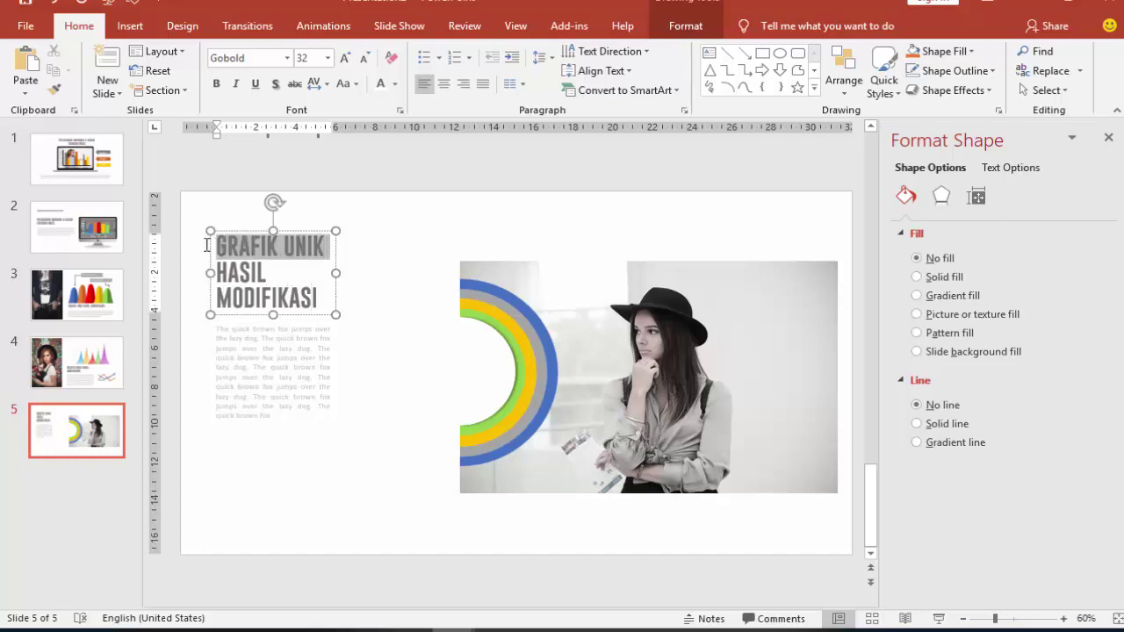
left_click(327, 58)
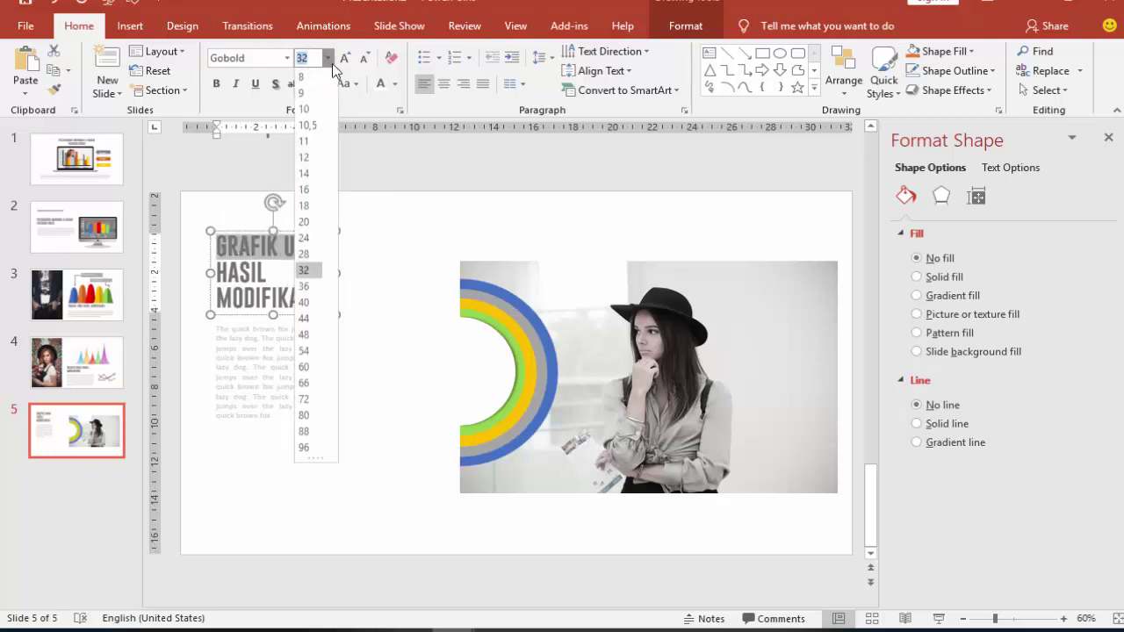
left_click(302, 222)
left_click(303, 223)
left_click(318, 288)
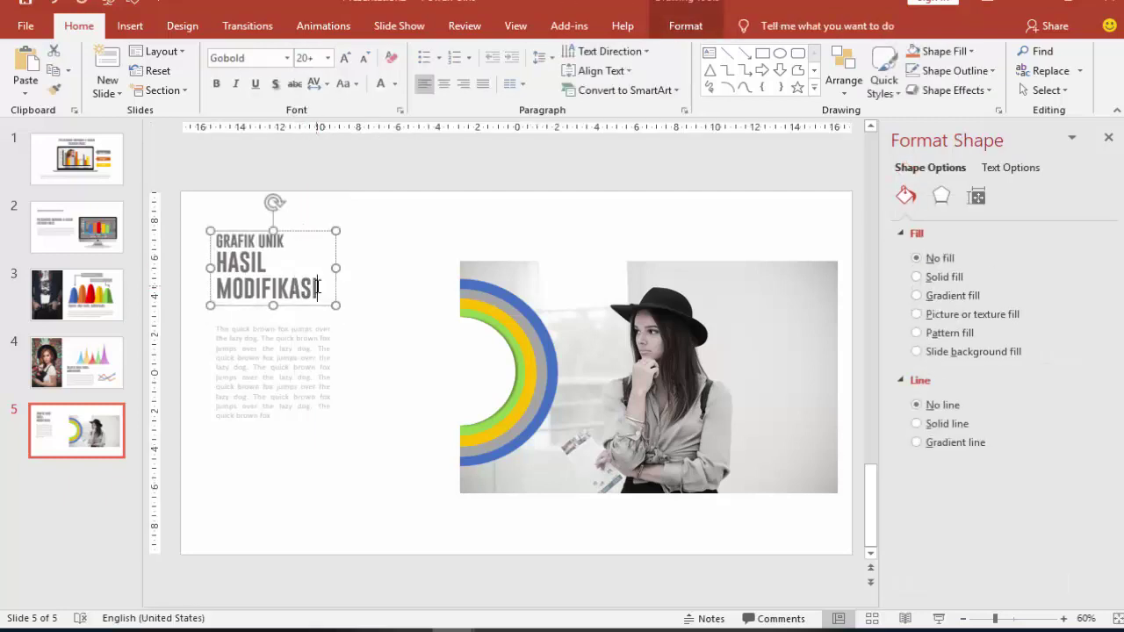
double_click(316, 288)
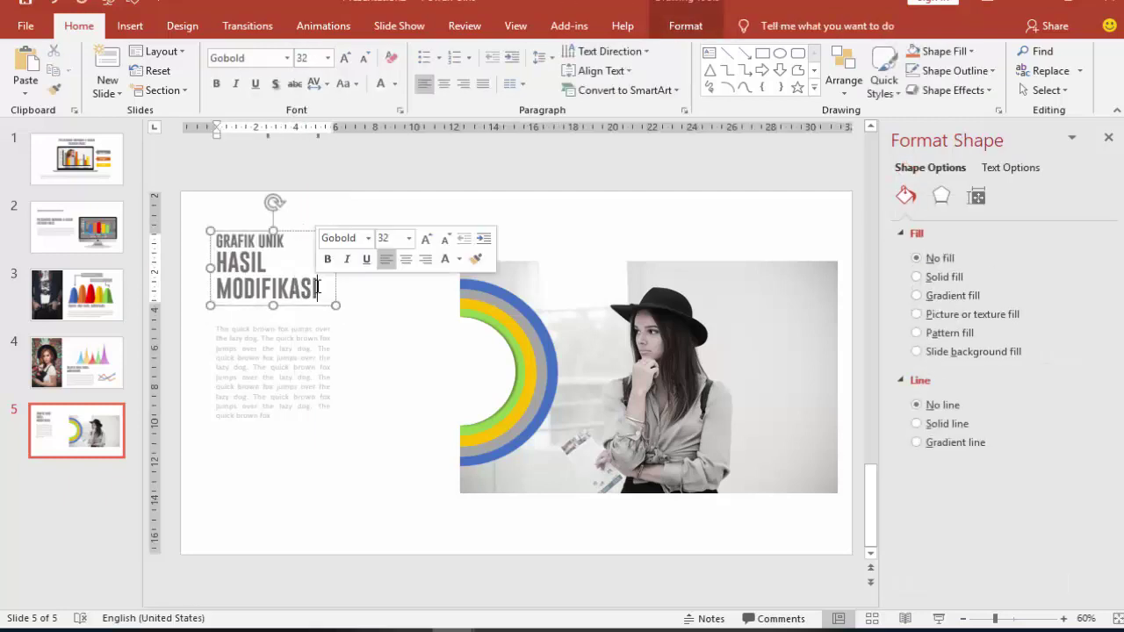
left_click(327, 58)
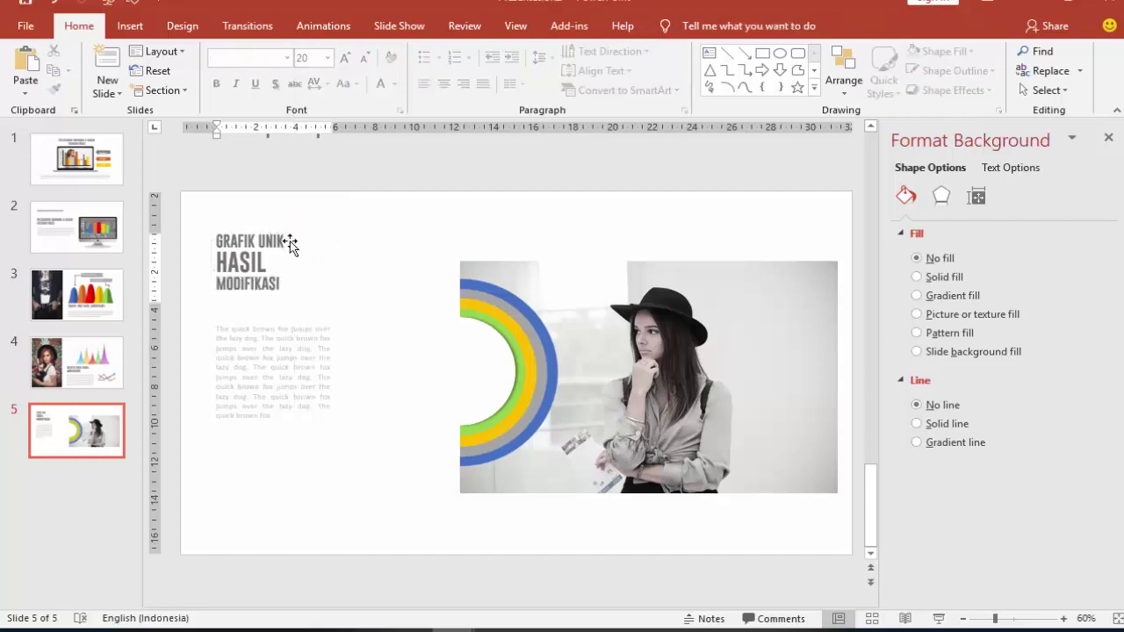
left_click(302, 222)
left_click(289, 243)
- Move the paragraph up toward the title and place a title copy below the paragraph
left_click(309, 326)
left_click_drag(296, 318, 300, 296)
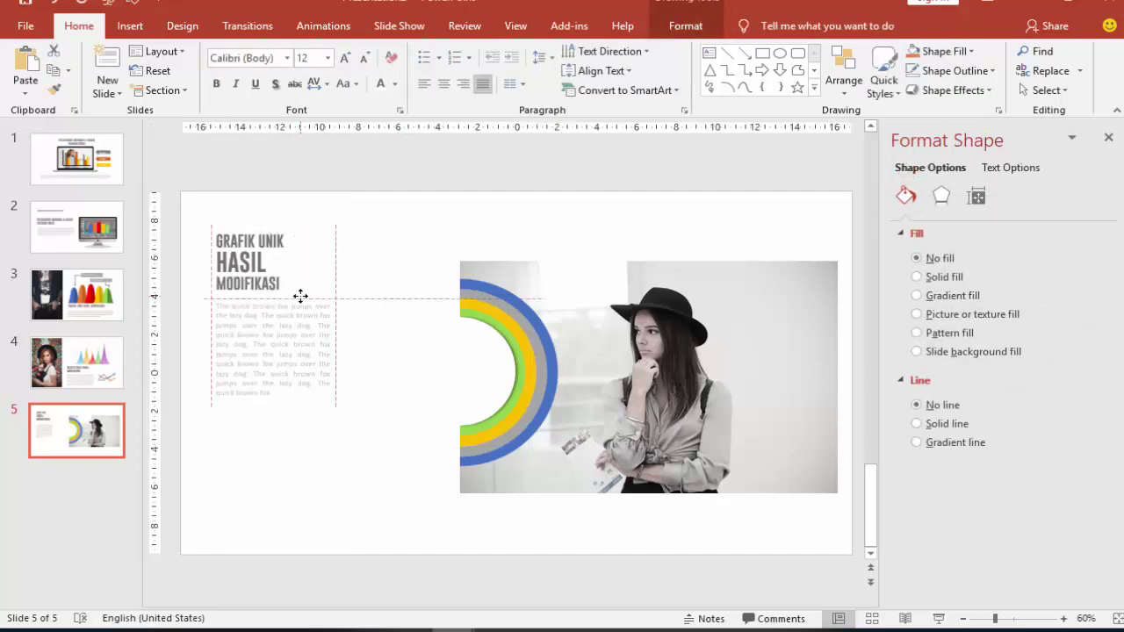
left_click(226, 274)
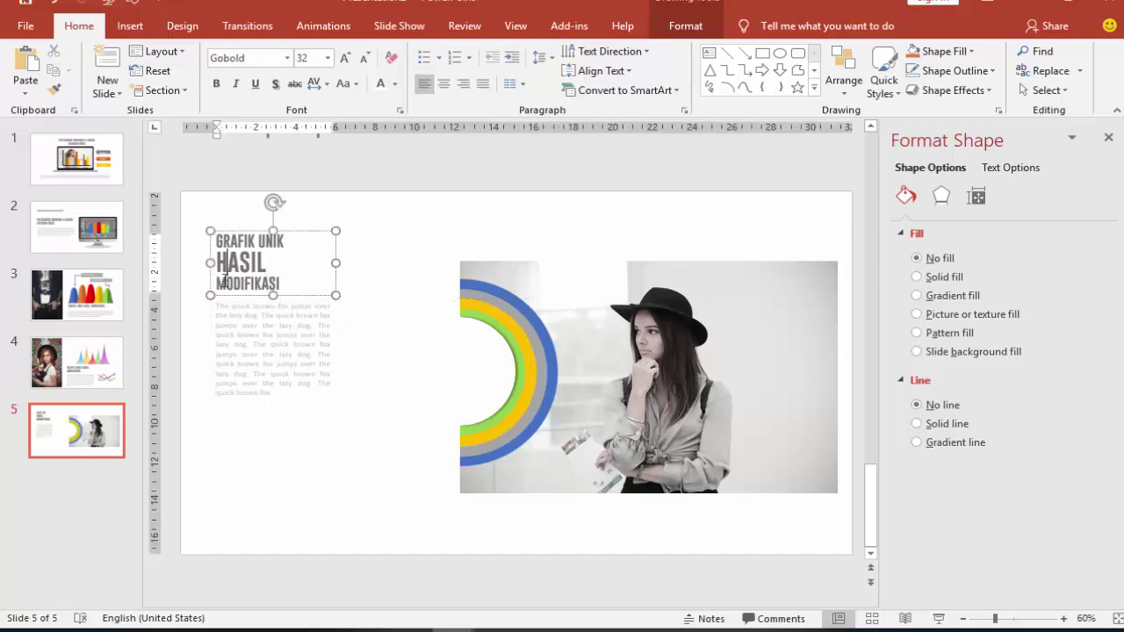
left_click(299, 404)
left_click(254, 284)
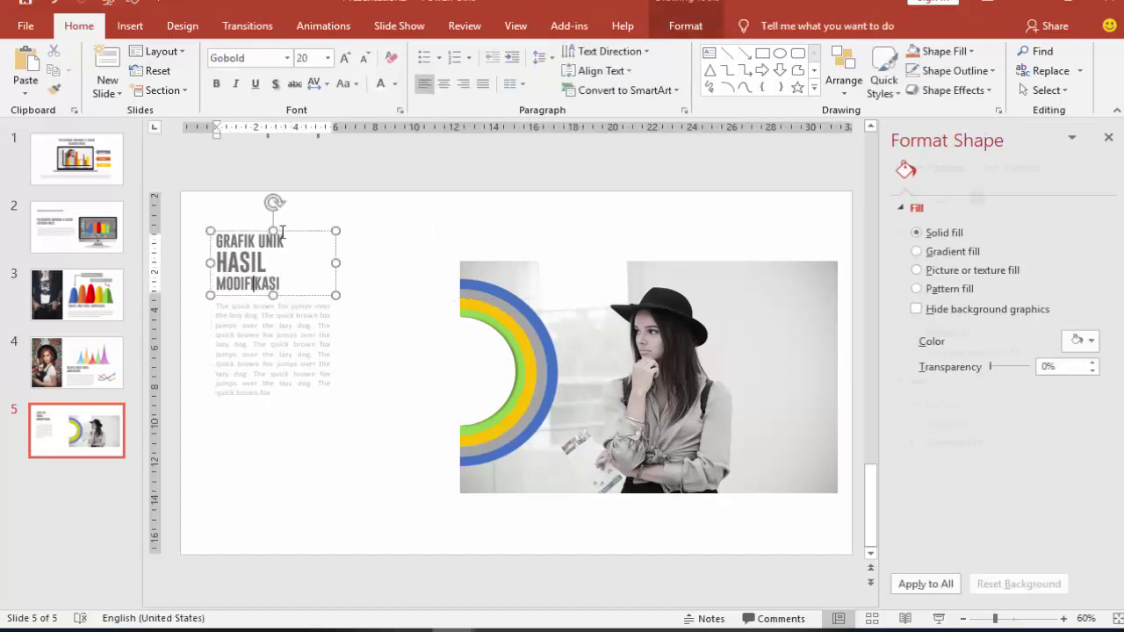
left_click(293, 233)
mouse_move(300, 236)
left_mouse_down()
mouse_move(312, 419)
mouse_move(385, 448)
left_mouse_up()
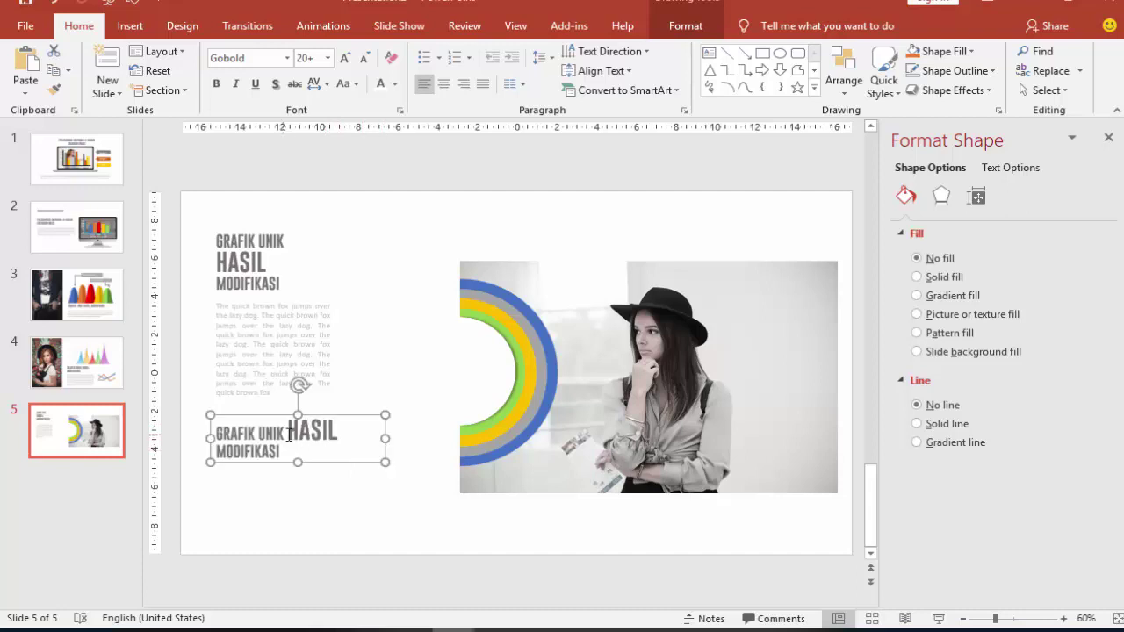
- Trim the copied heading to just 'GRAFIK UNIK'
left_click_drag(286, 430, 333, 449)
key("BackSpace")
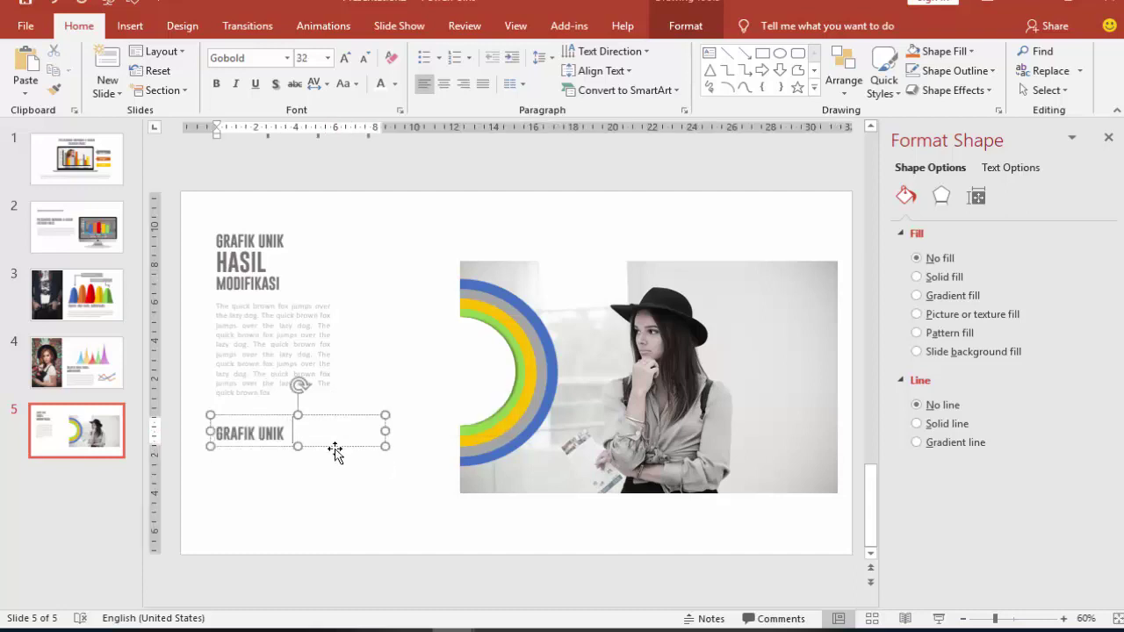
left_click(327, 416)
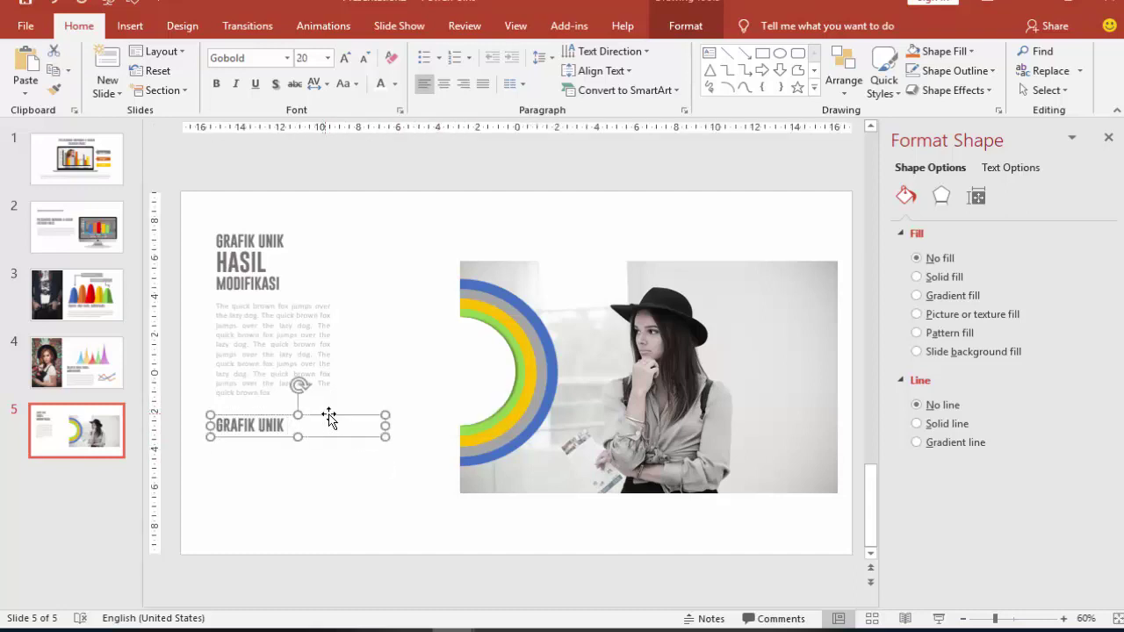
- Place the paragraph text box beneath the lower GRAFIK UNIK heading
left_click(326, 317)
left_click(325, 300)
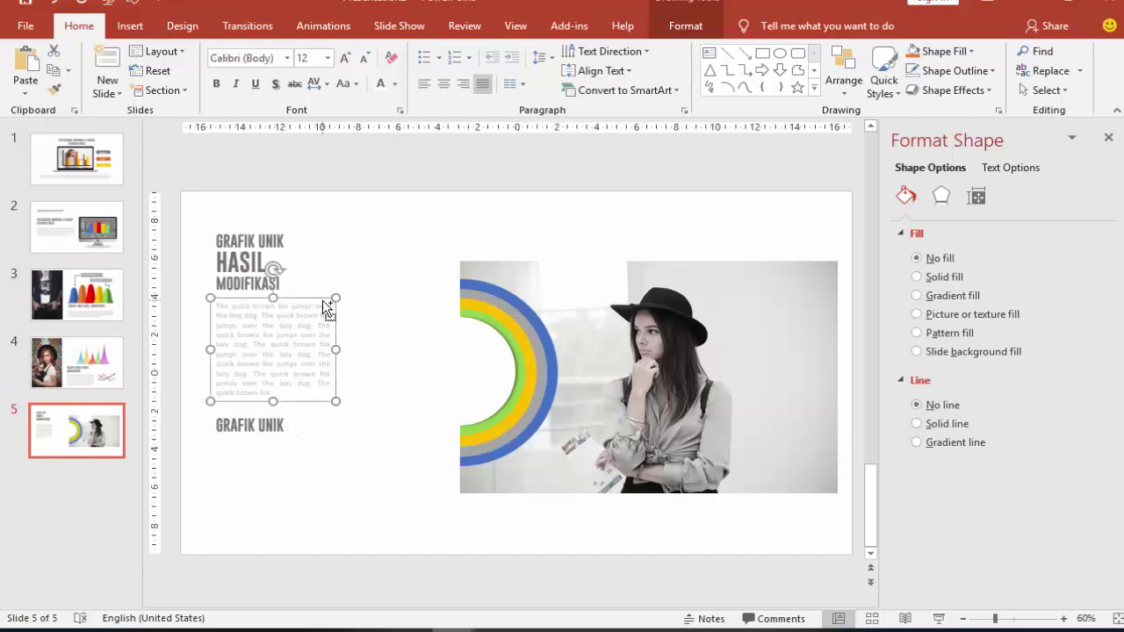
left_click_drag(324, 307, 309, 437)
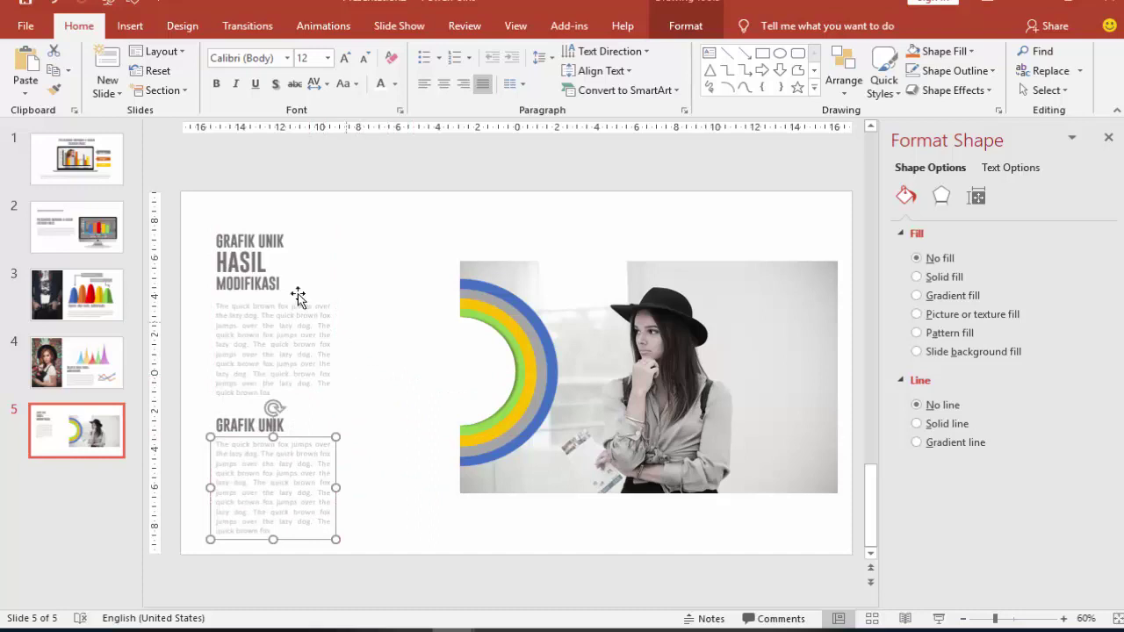
left_click(130, 26)
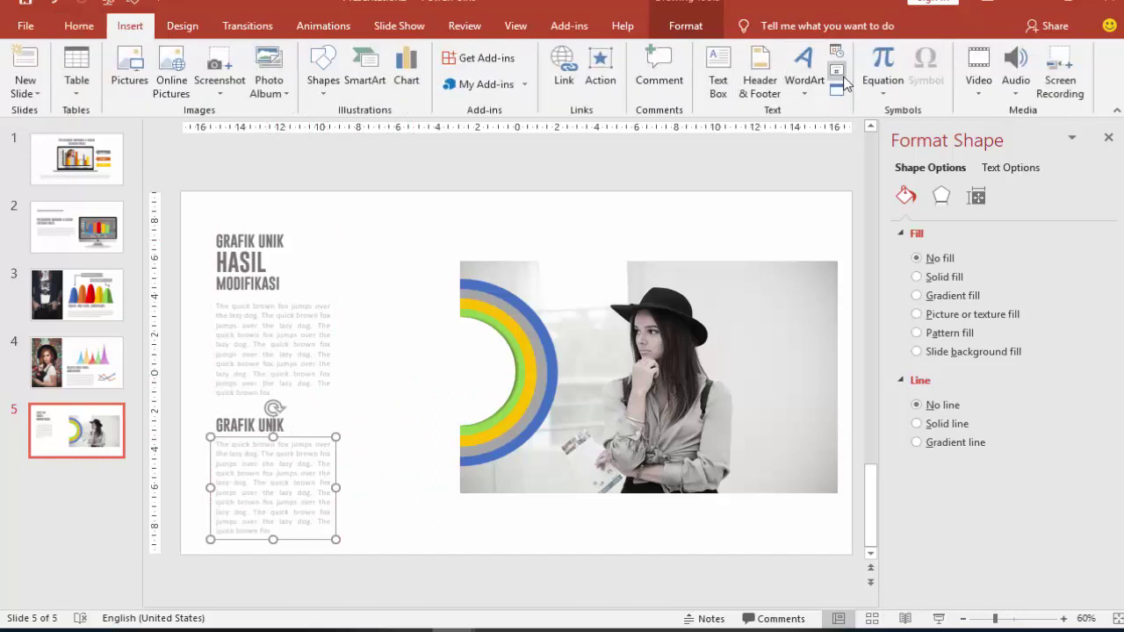
- Add a text box reading '86%' beside the arcs in the Gobold font
left_click(717, 72)
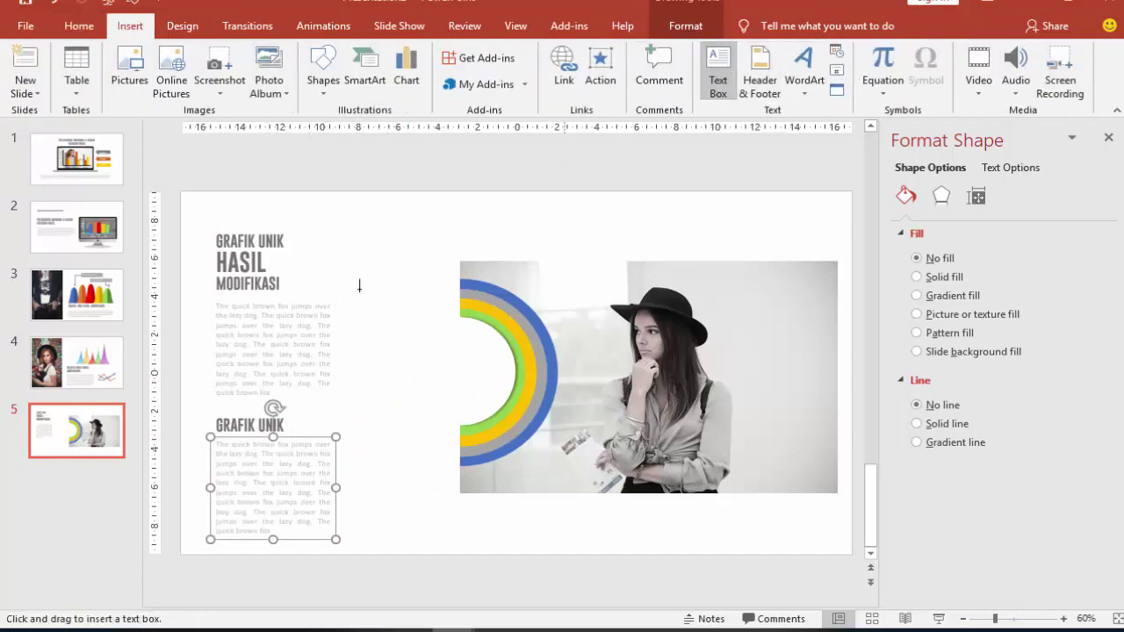
left_click(414, 304)
type("86")
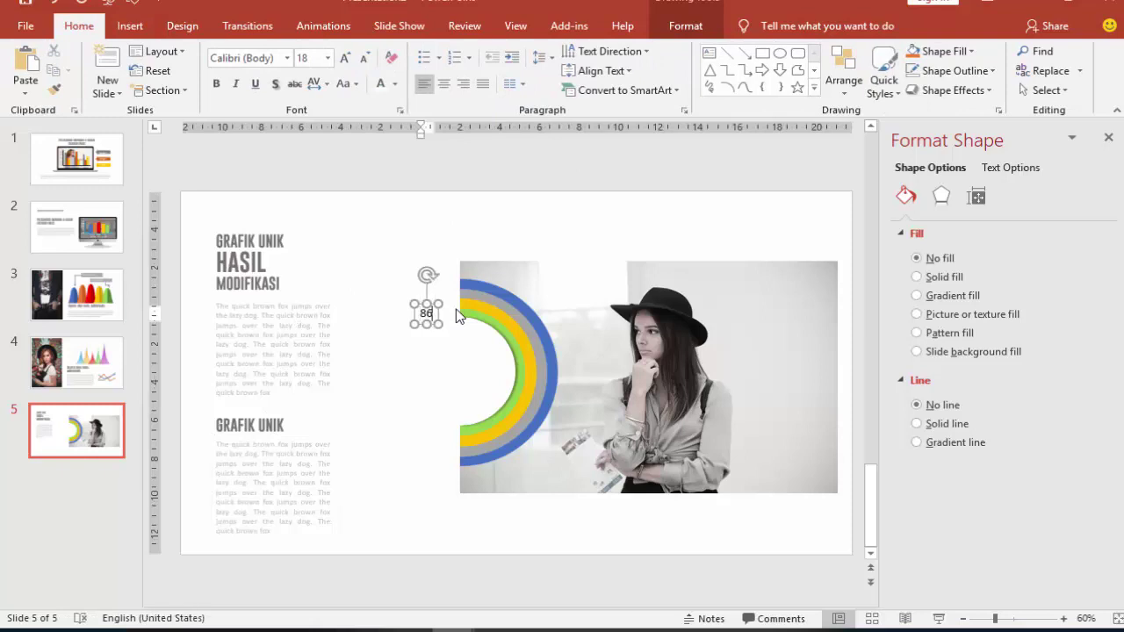
type("%")
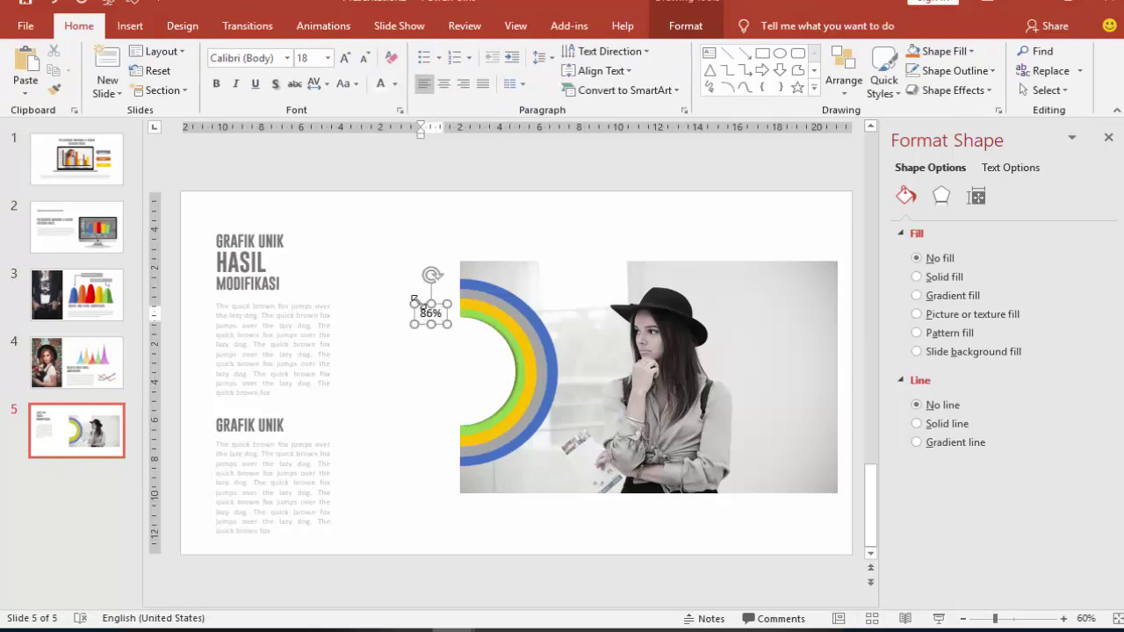
left_click(421, 303)
left_click(271, 59)
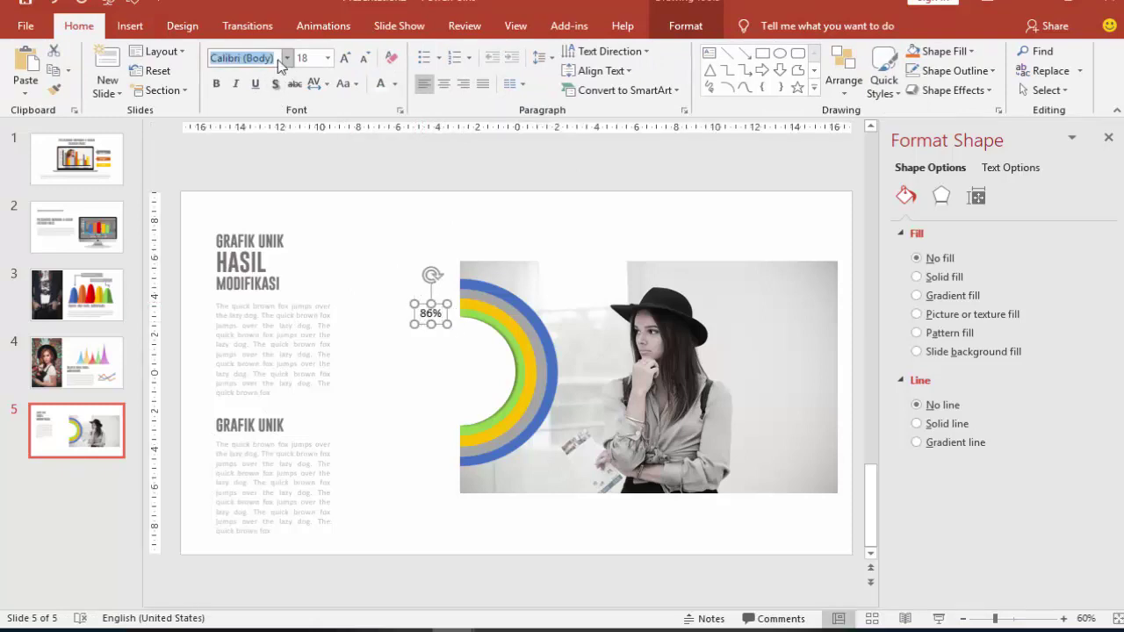
type("Gobold")
key("Return")
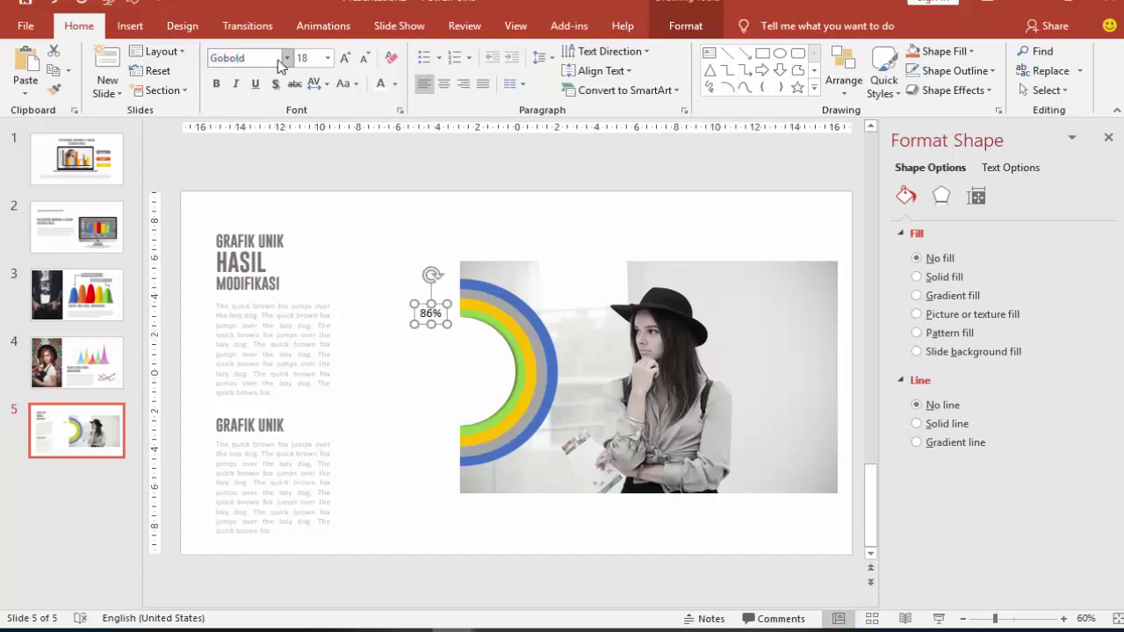
- Colour the 86% label red, enlarge it to 80 pt and move it left beside the arcs
left_click(395, 85)
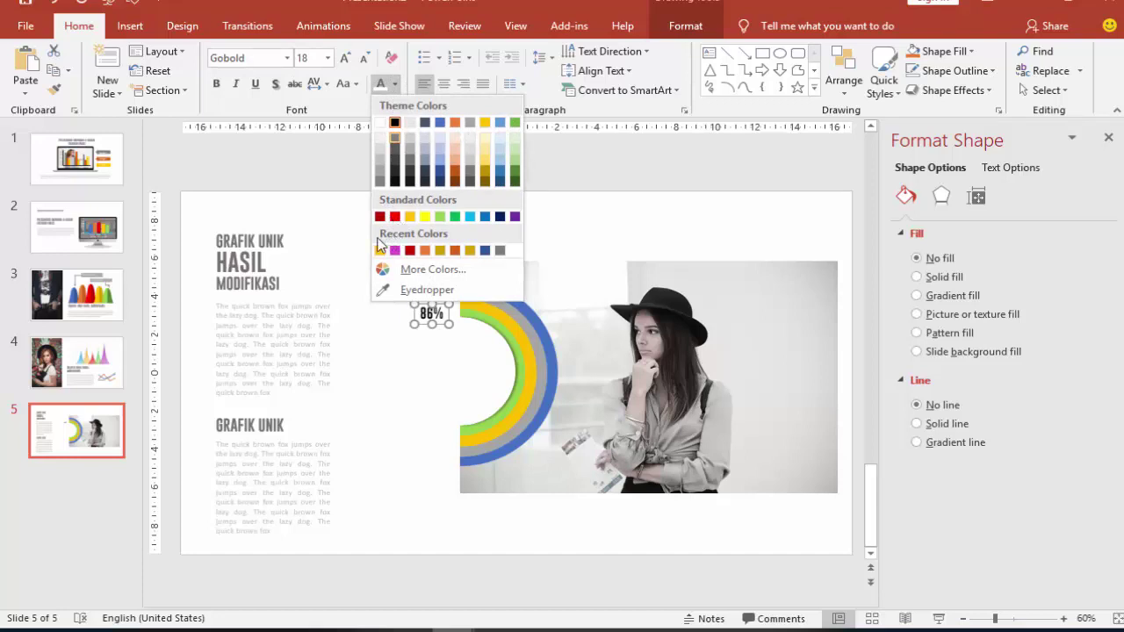
left_click(343, 230)
left_click(343, 230)
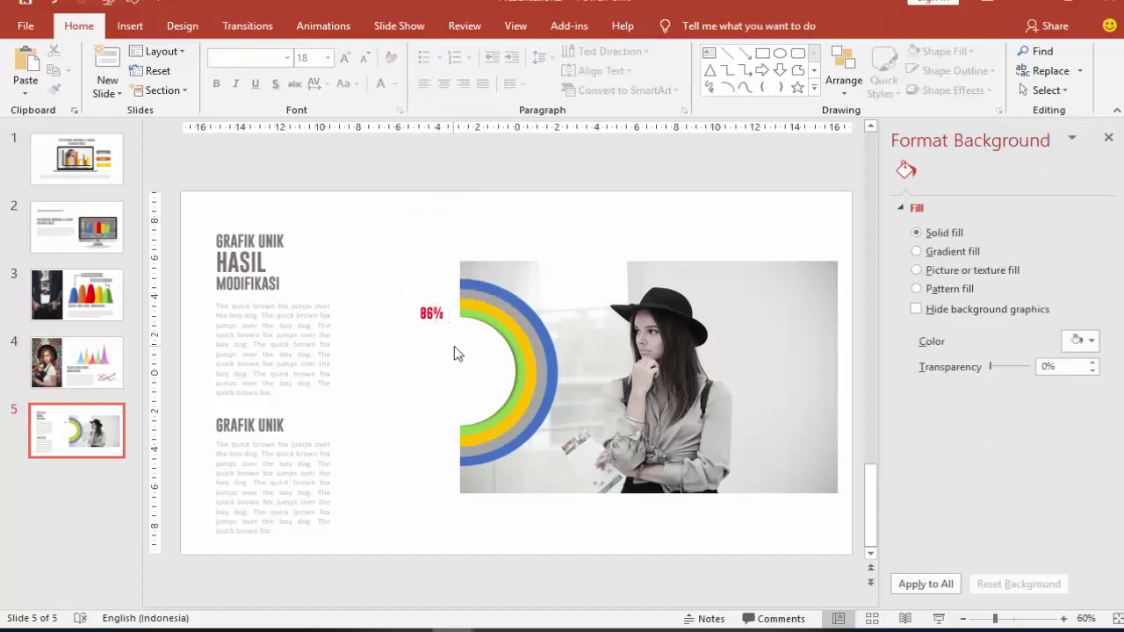
left_click(431, 313)
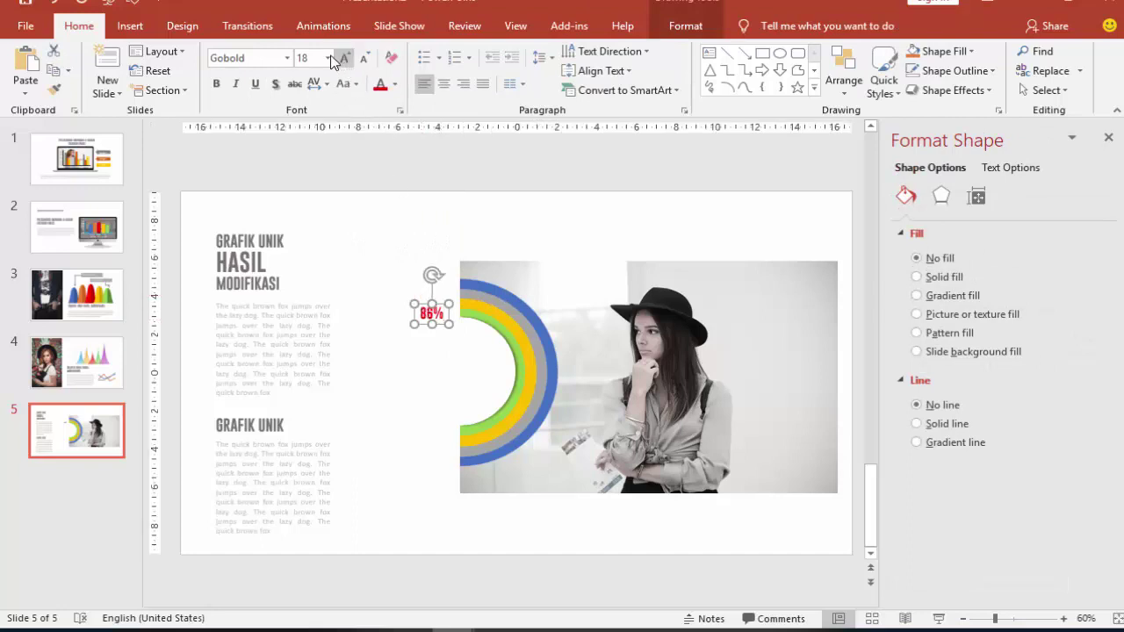
left_click(329, 58)
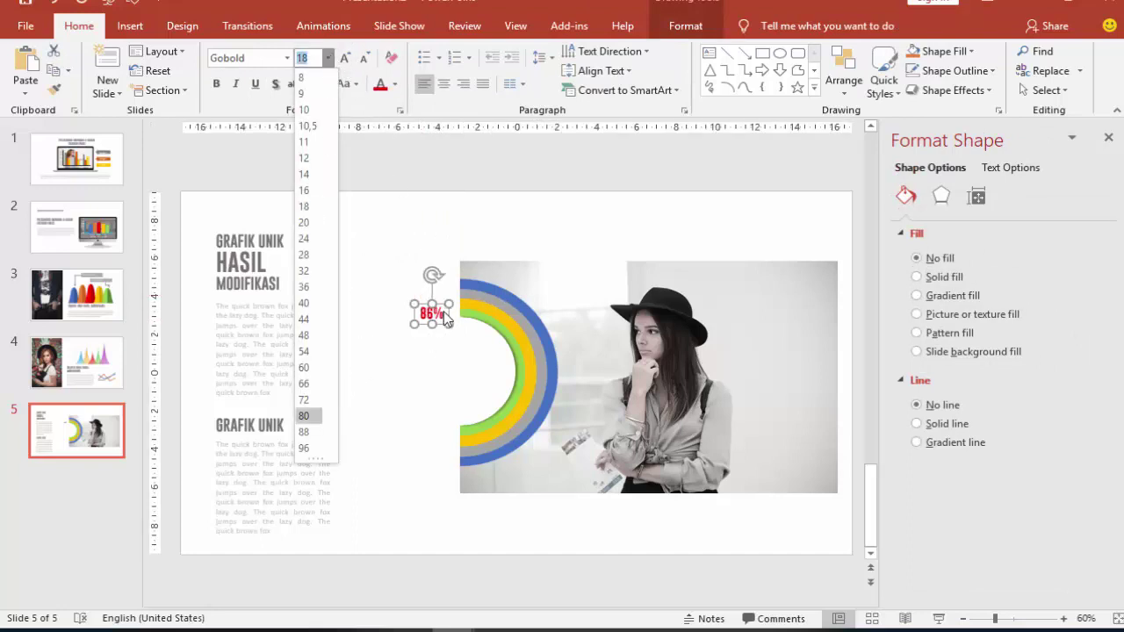
left_click(303, 415)
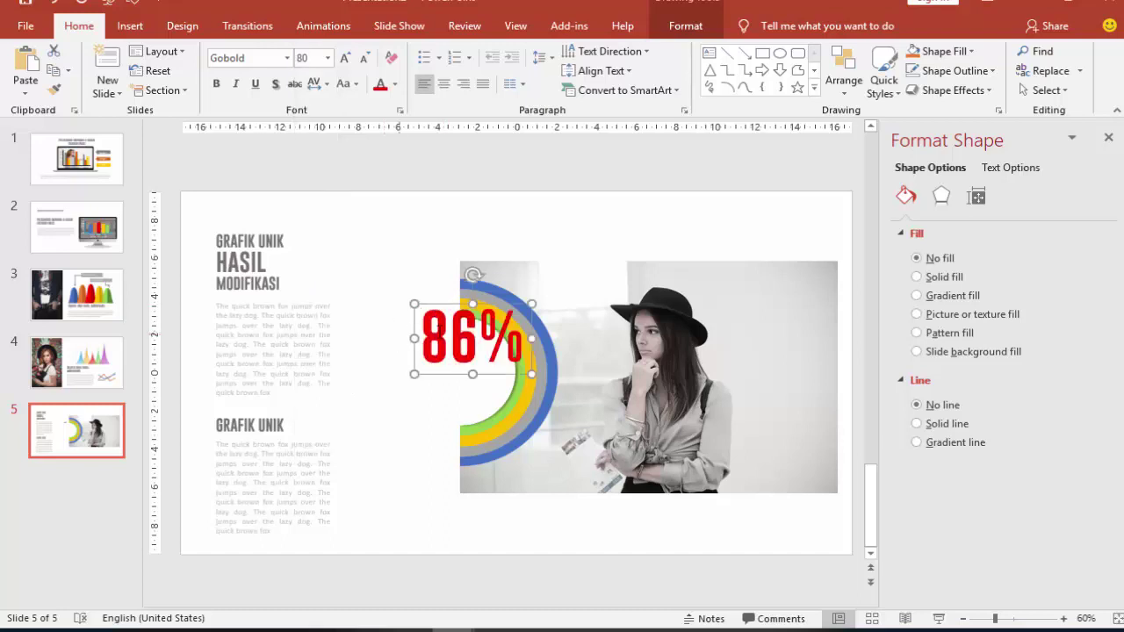
left_click_drag(445, 306, 410, 334)
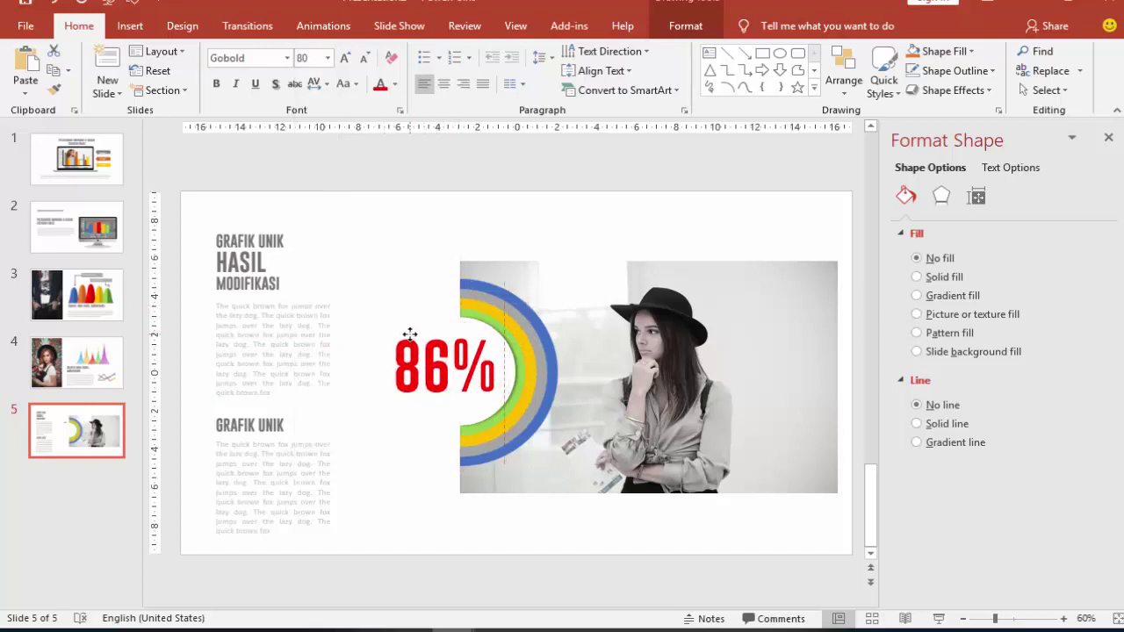
- Resize the 86% label to 60 pt, nudge it into the half circle, then show slide 1
left_click(327, 58)
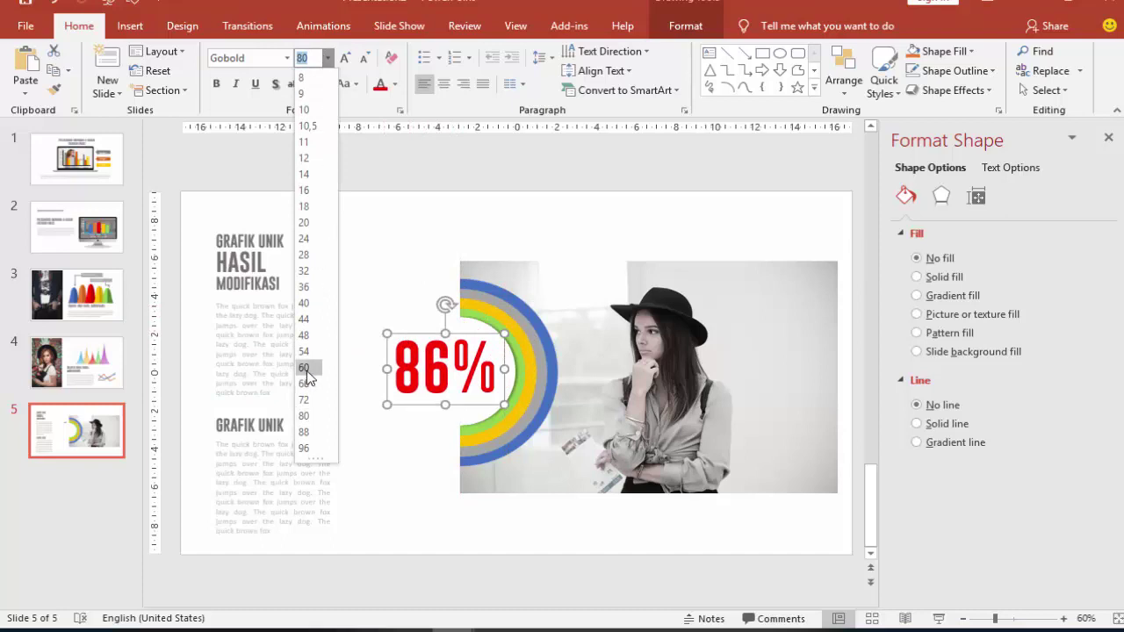
left_click(374, 278)
left_click(418, 344)
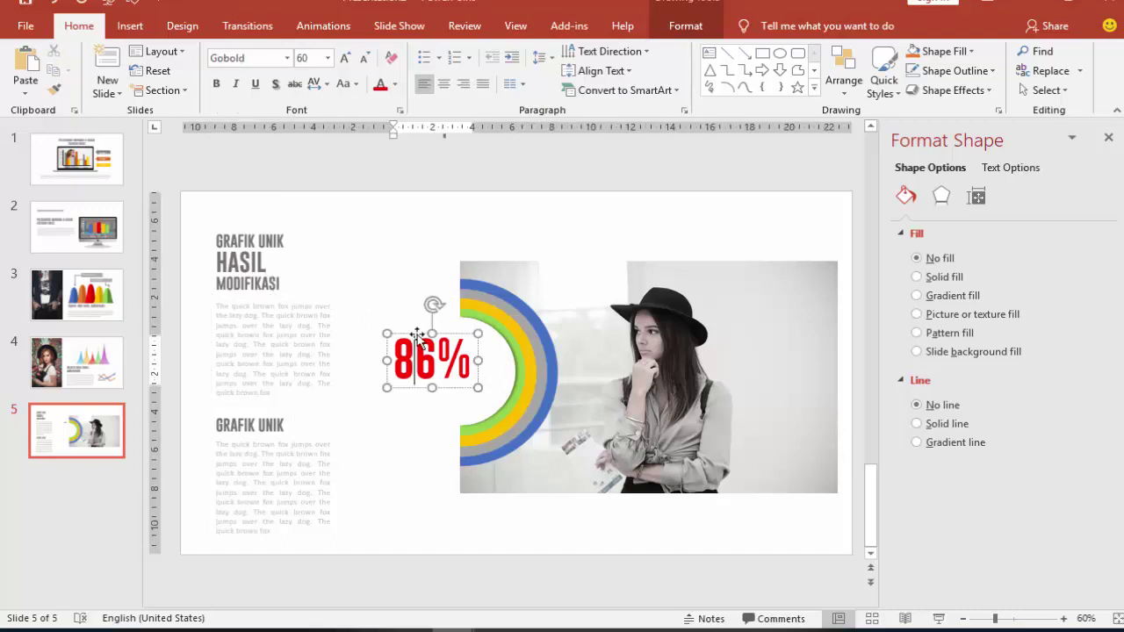
left_click_drag(418, 337, 436, 347)
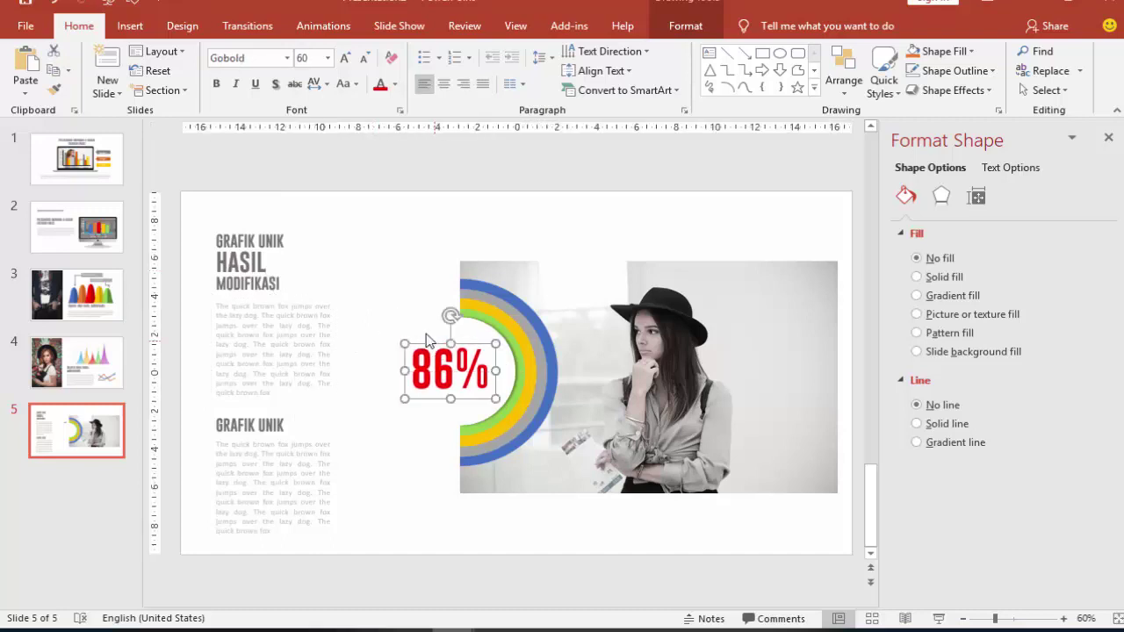
left_click(383, 271)
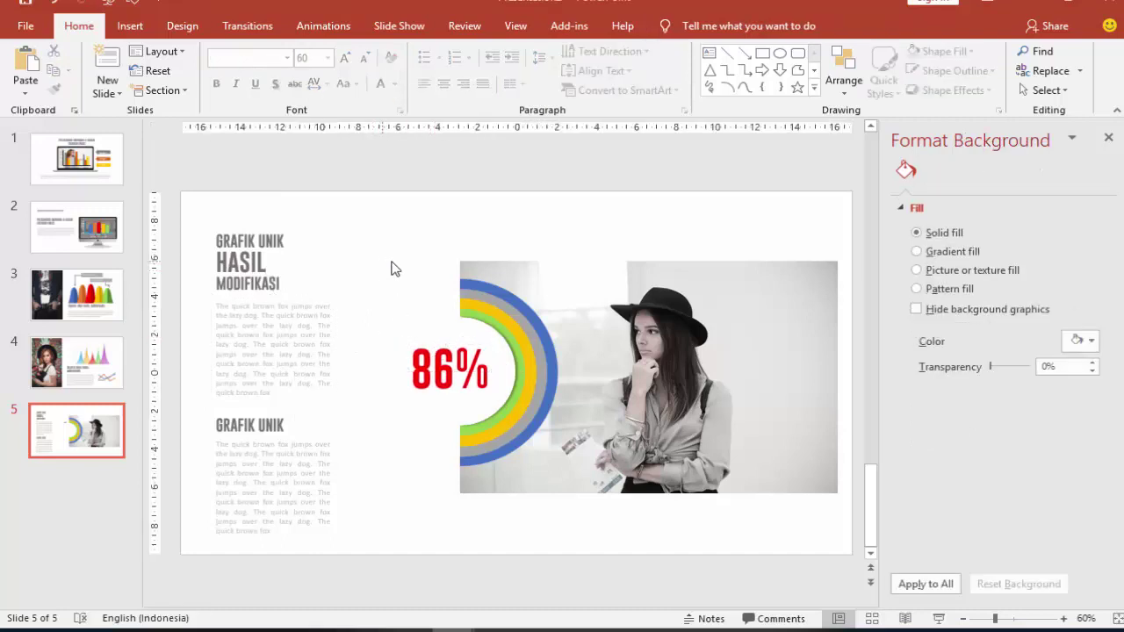
left_click(96, 158)
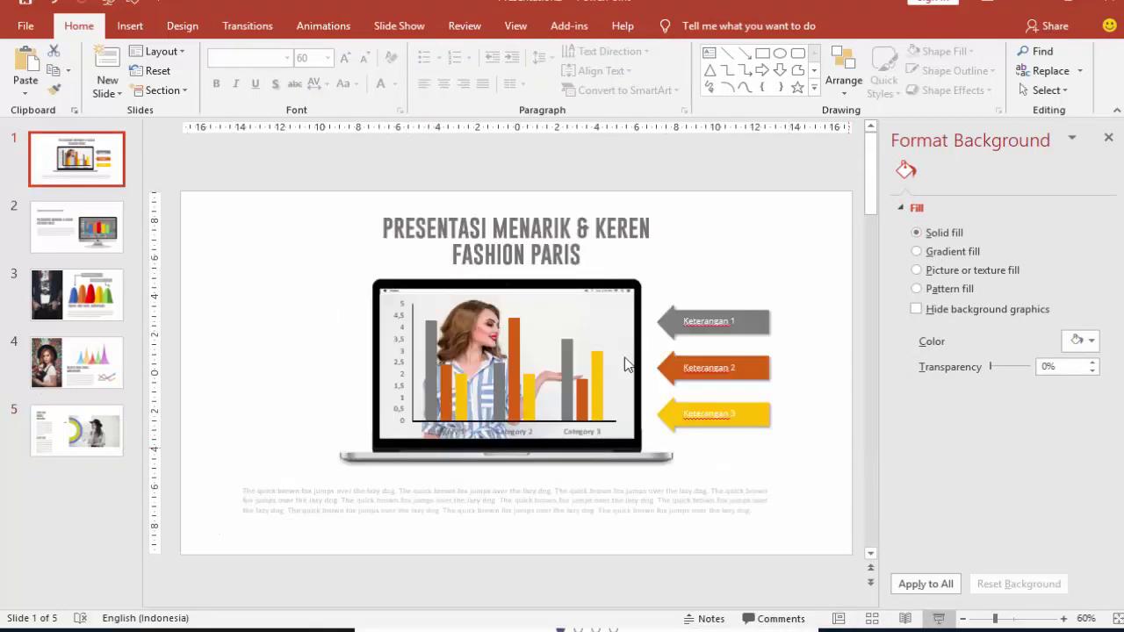
- Play the slide show from slide 1 through the 86% slide to the end, then exit
key("F5")
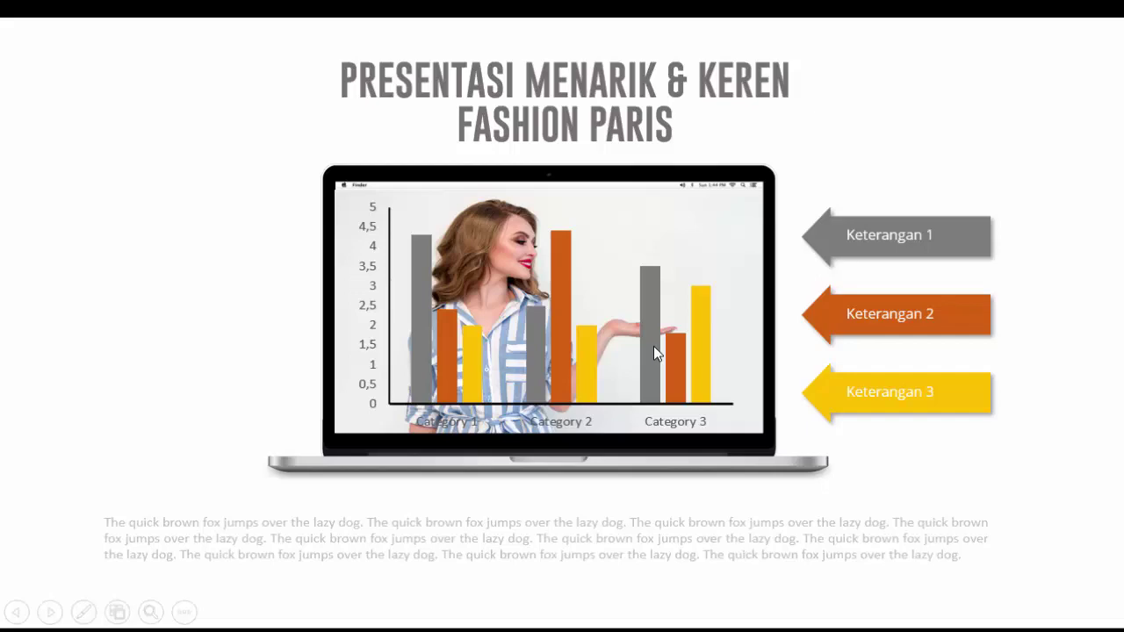
left_click(653, 346)
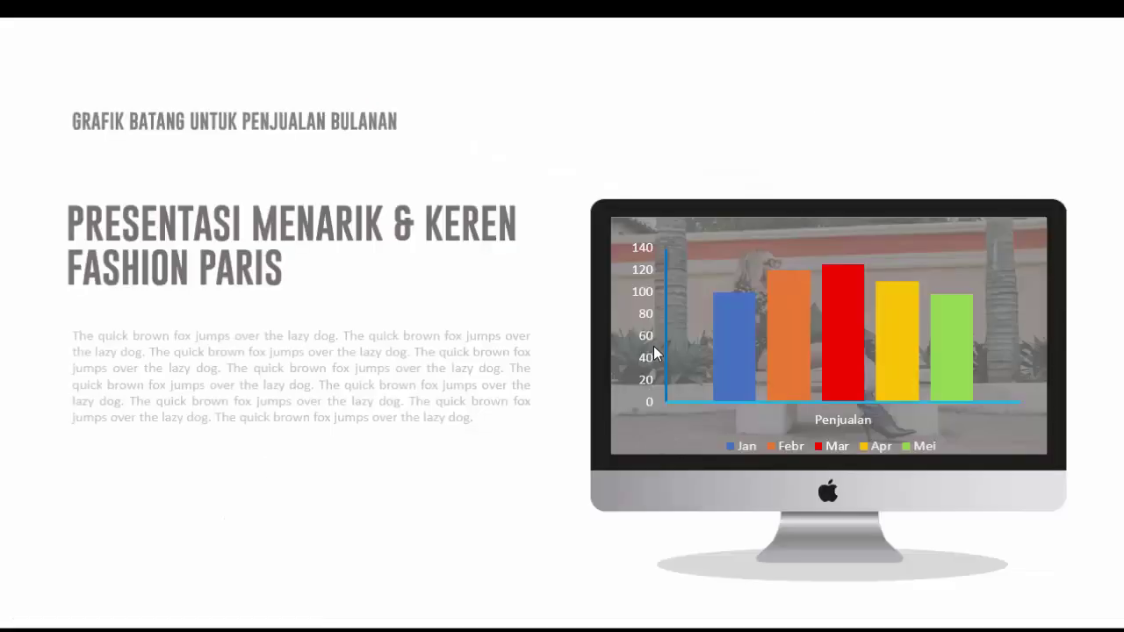
left_click(653, 346)
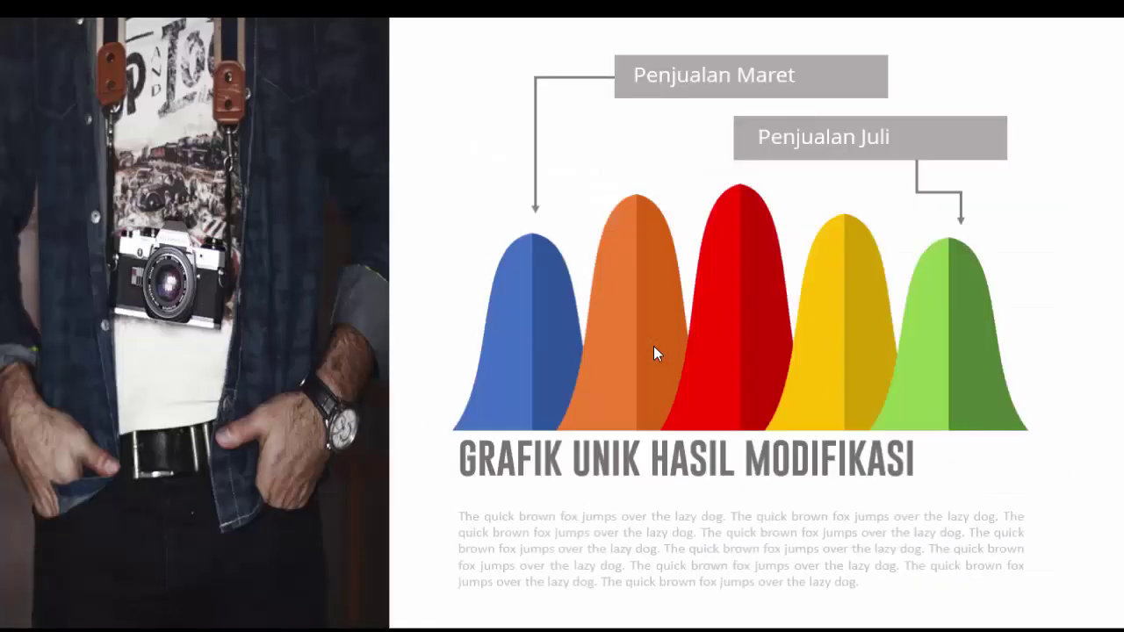
left_click(653, 347)
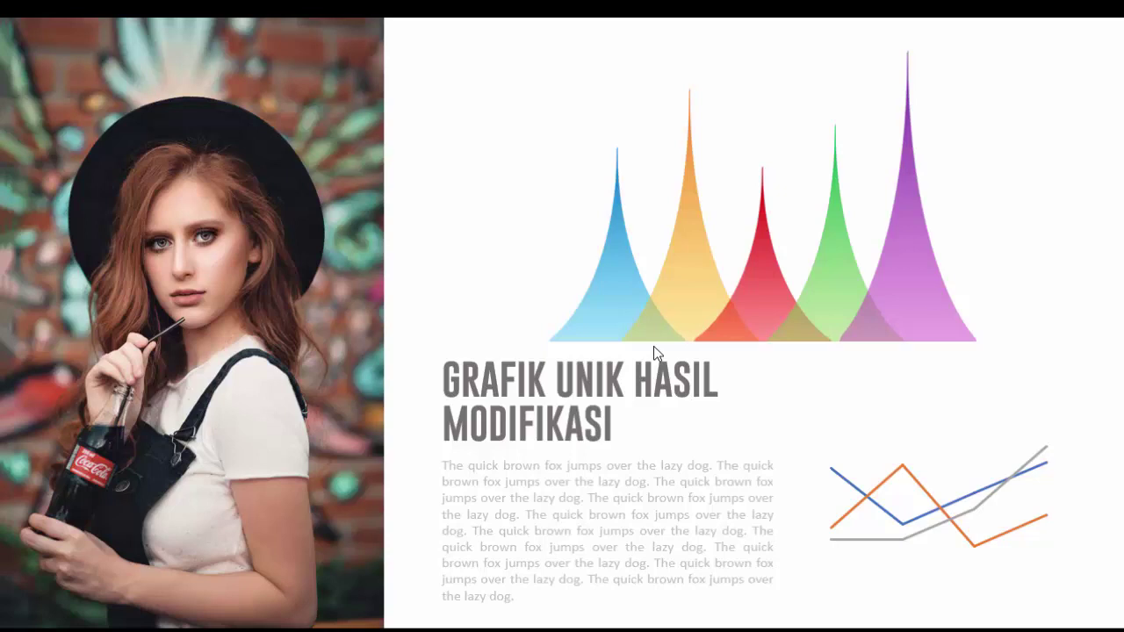
left_click(653, 346)
left_click(653, 346)
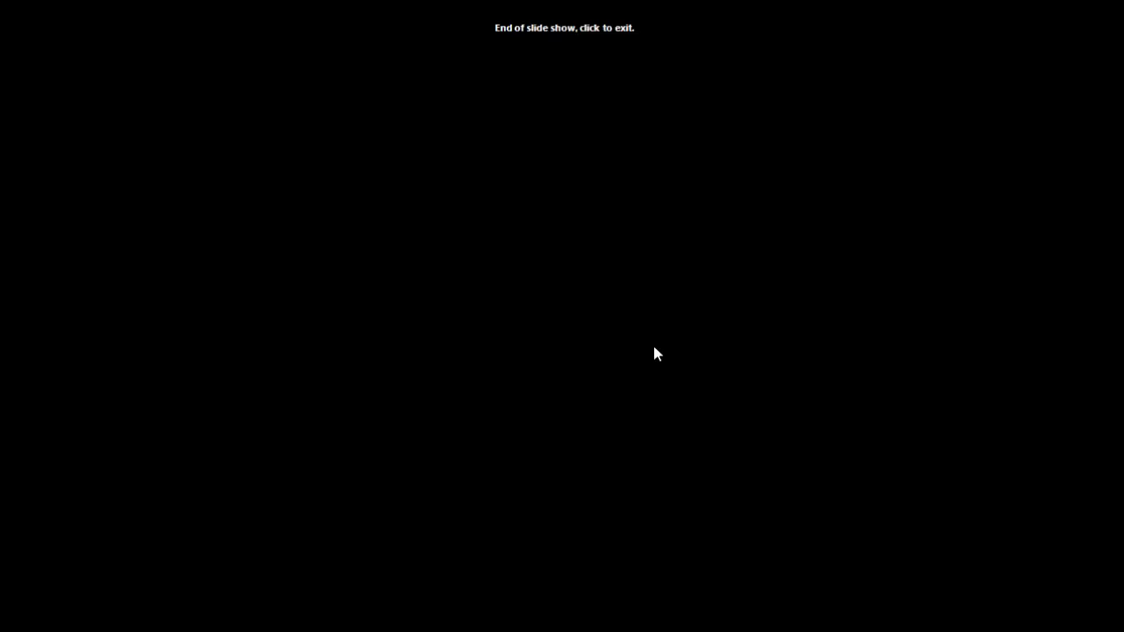
key("Left")
key("Escape")
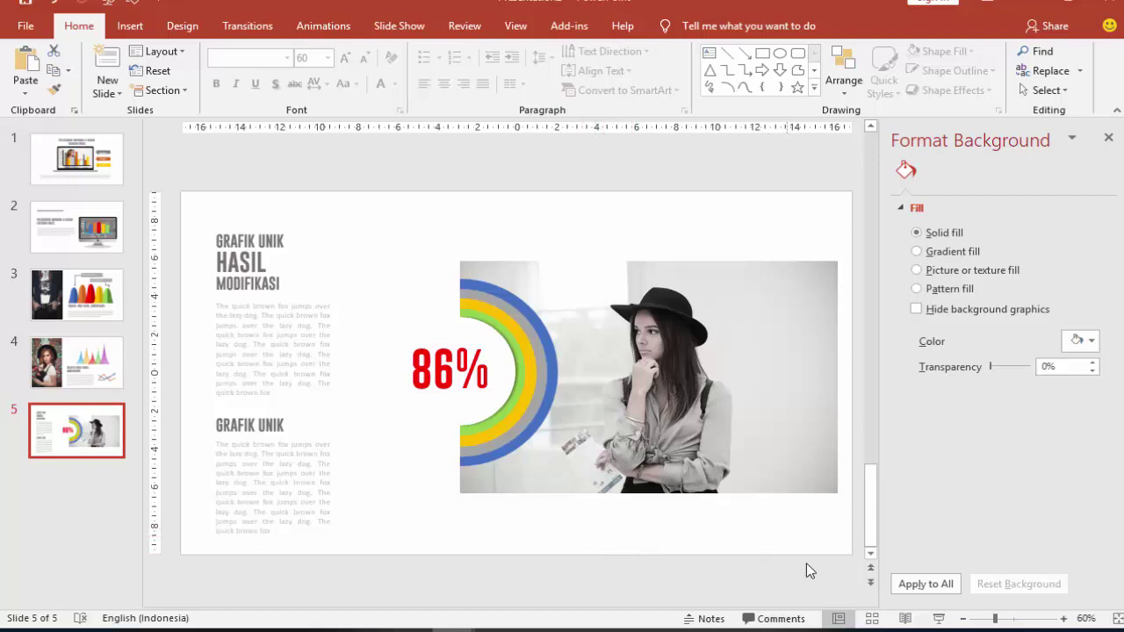
- Close the Format Background pane and start the slide show again from slide 1
left_click(1108, 138)
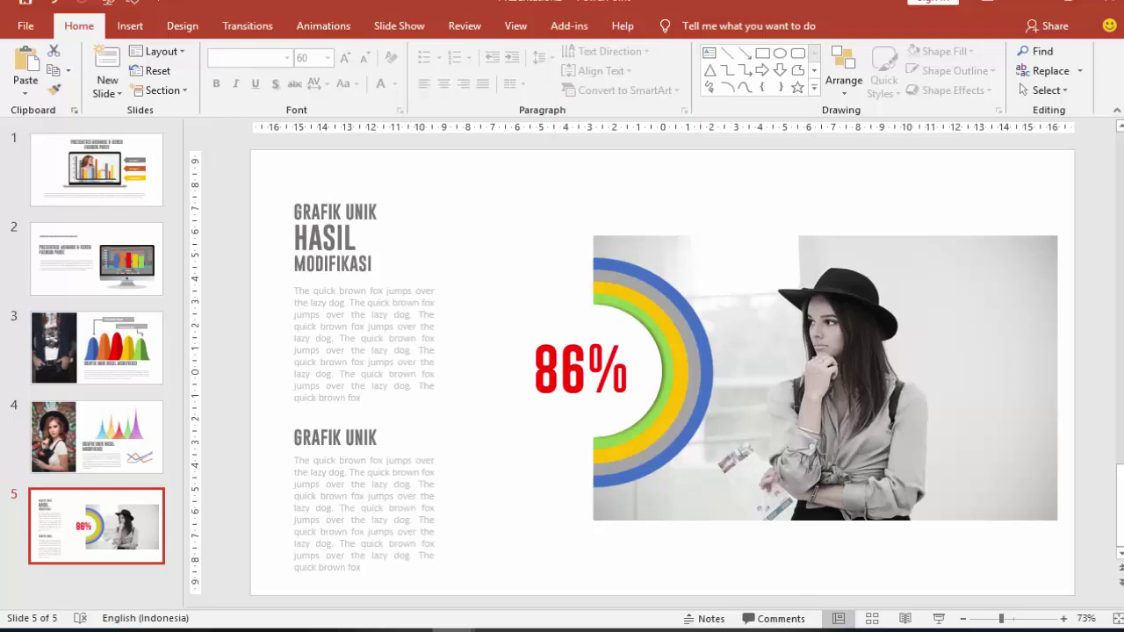
key("F5")
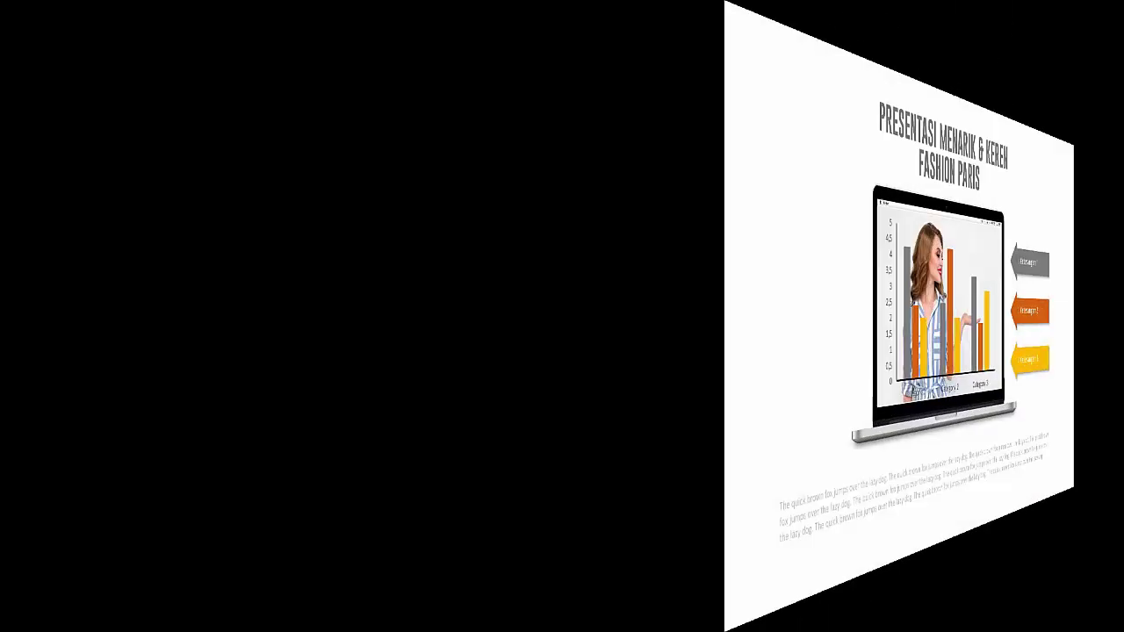